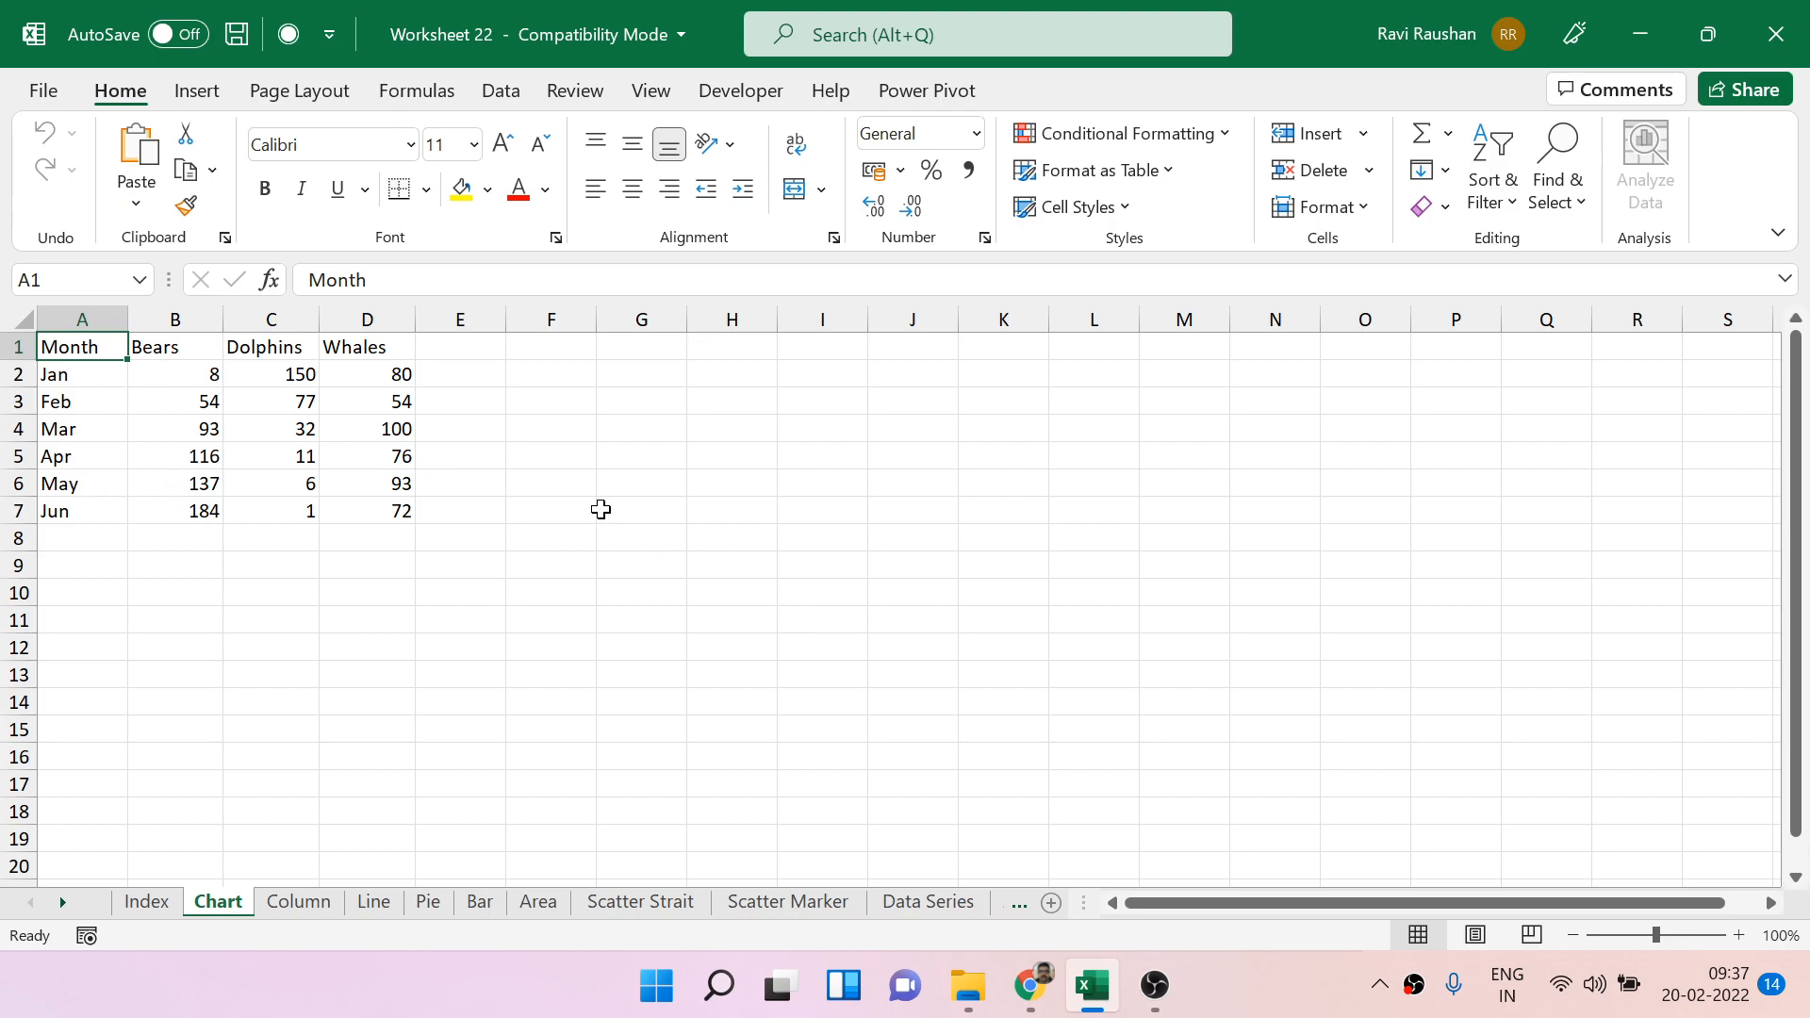
Centre the contents of the monthly animal data table in A1:D7 horizontally within their cells.
click(1674, 934)
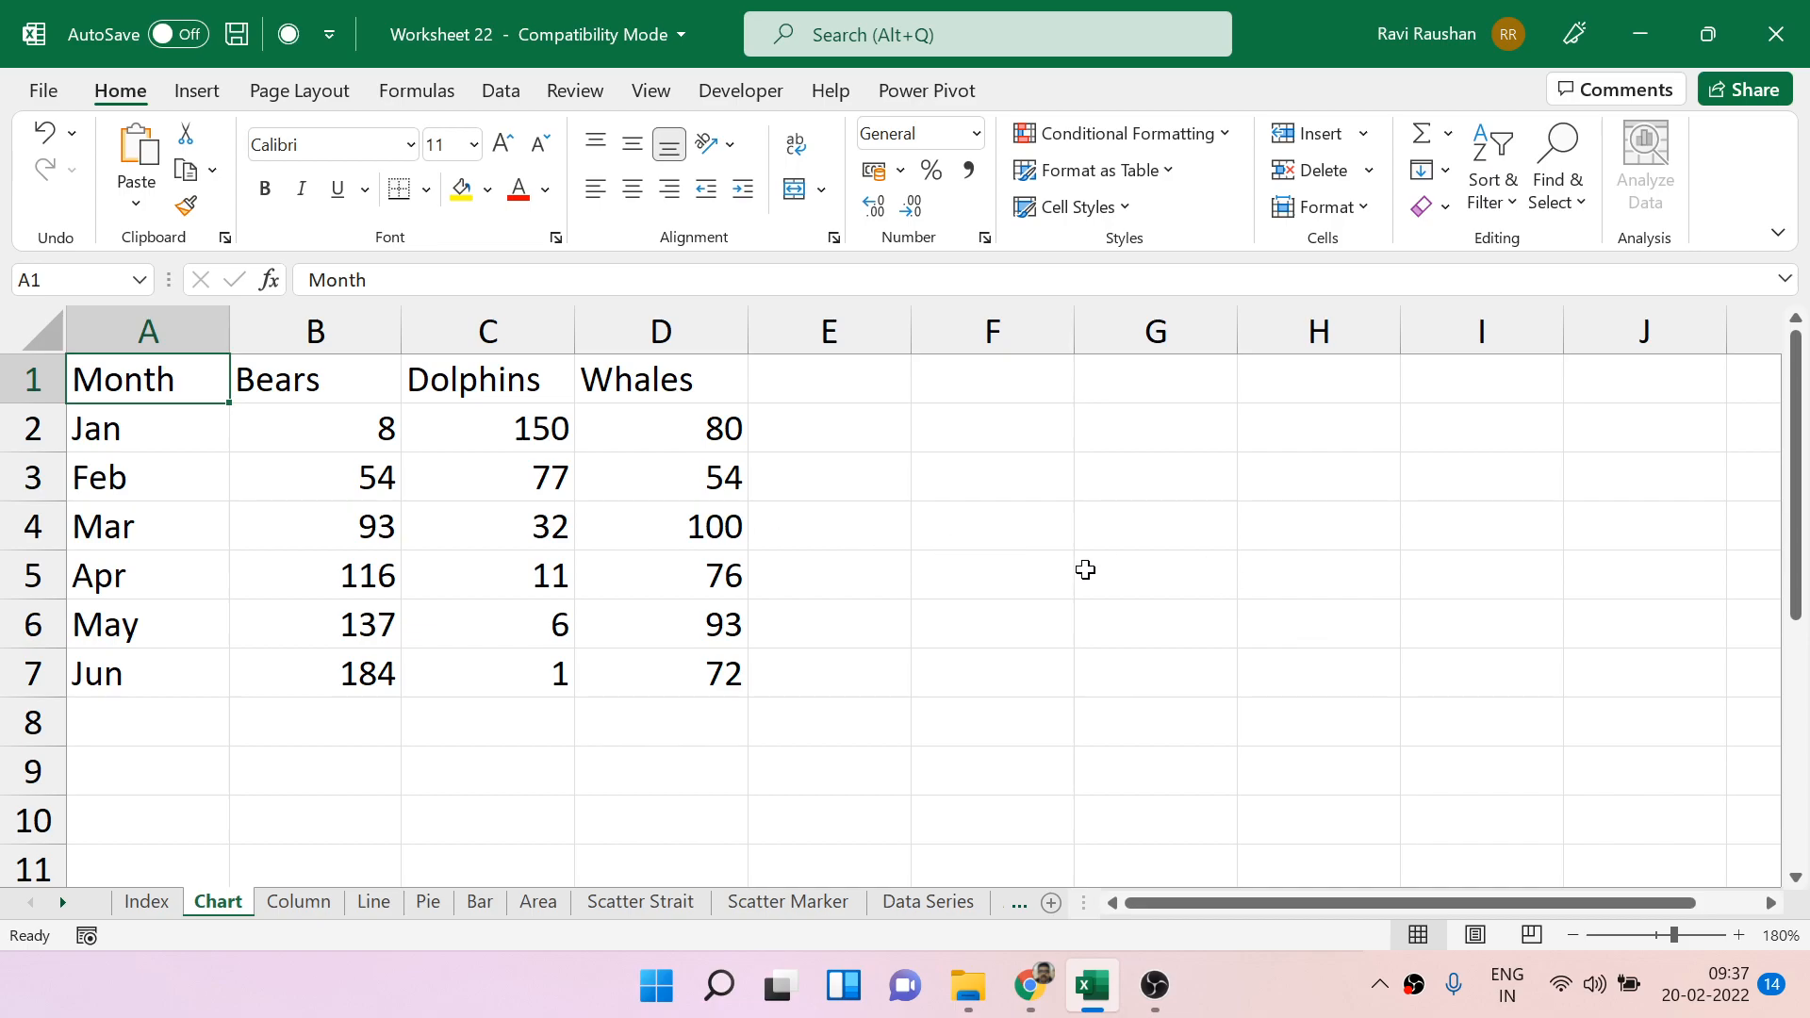
drag(131, 392, 634, 656)
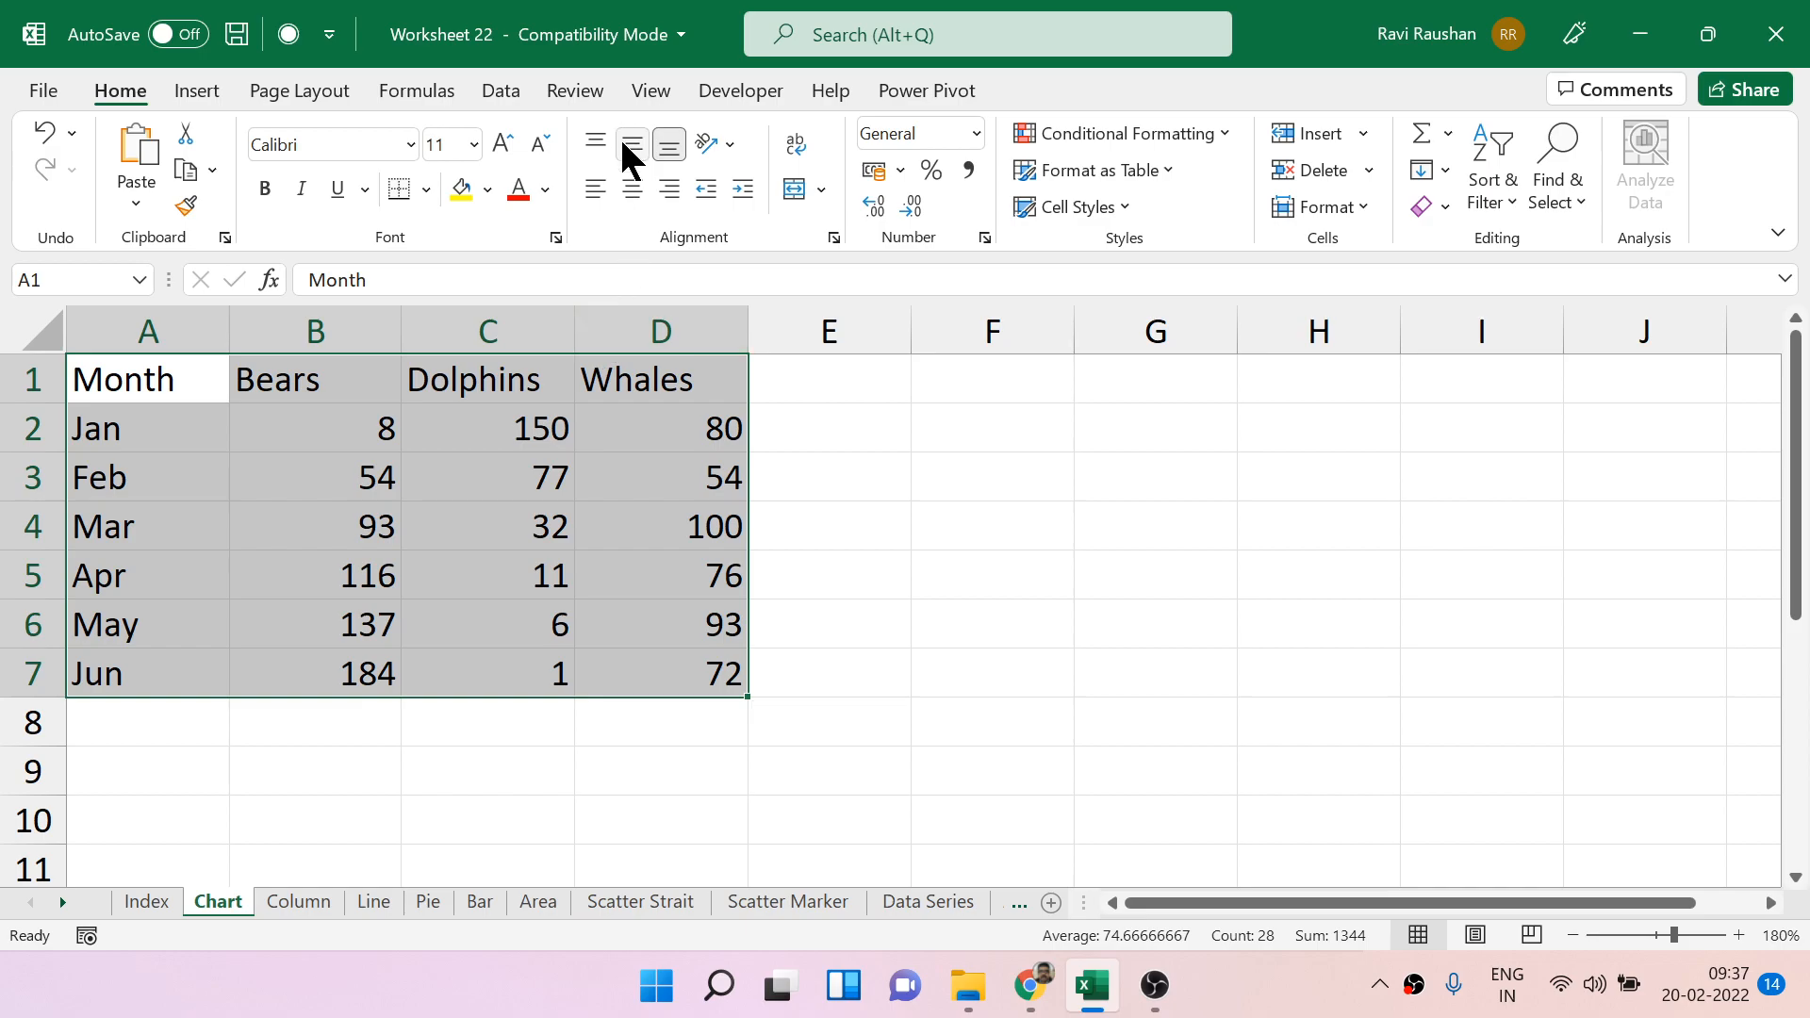
click(630, 188)
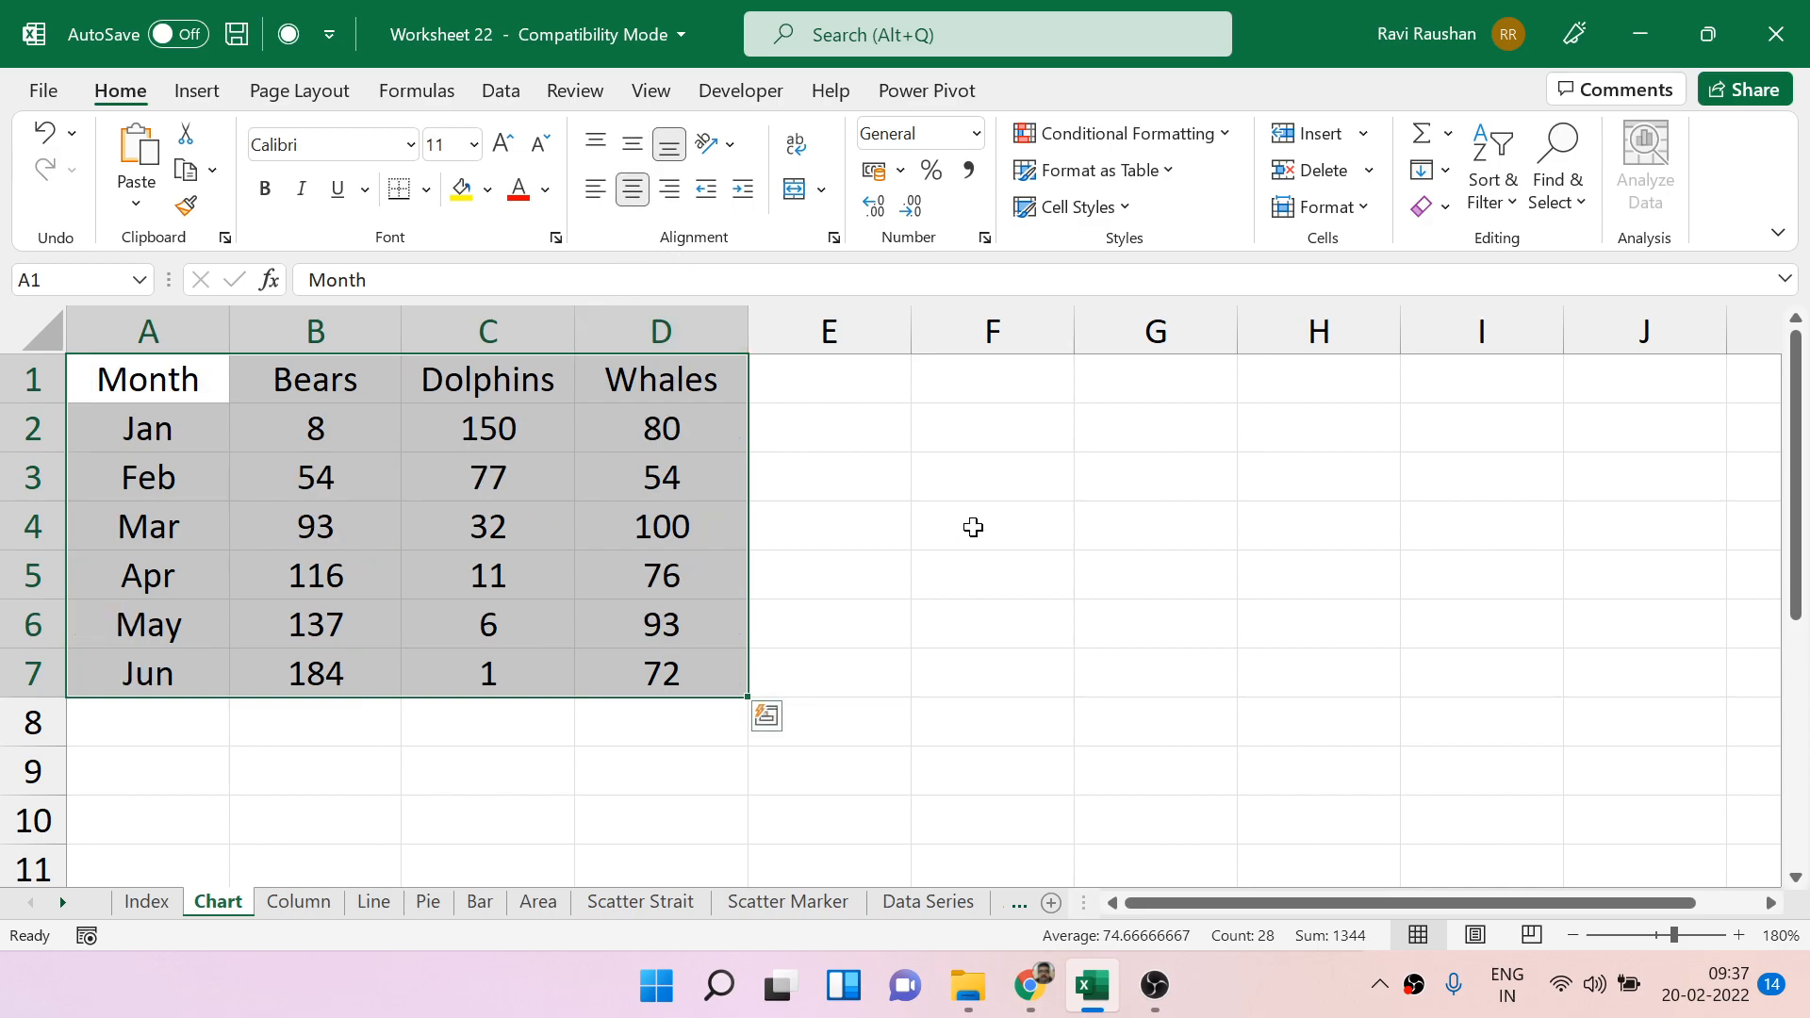
click(973, 527)
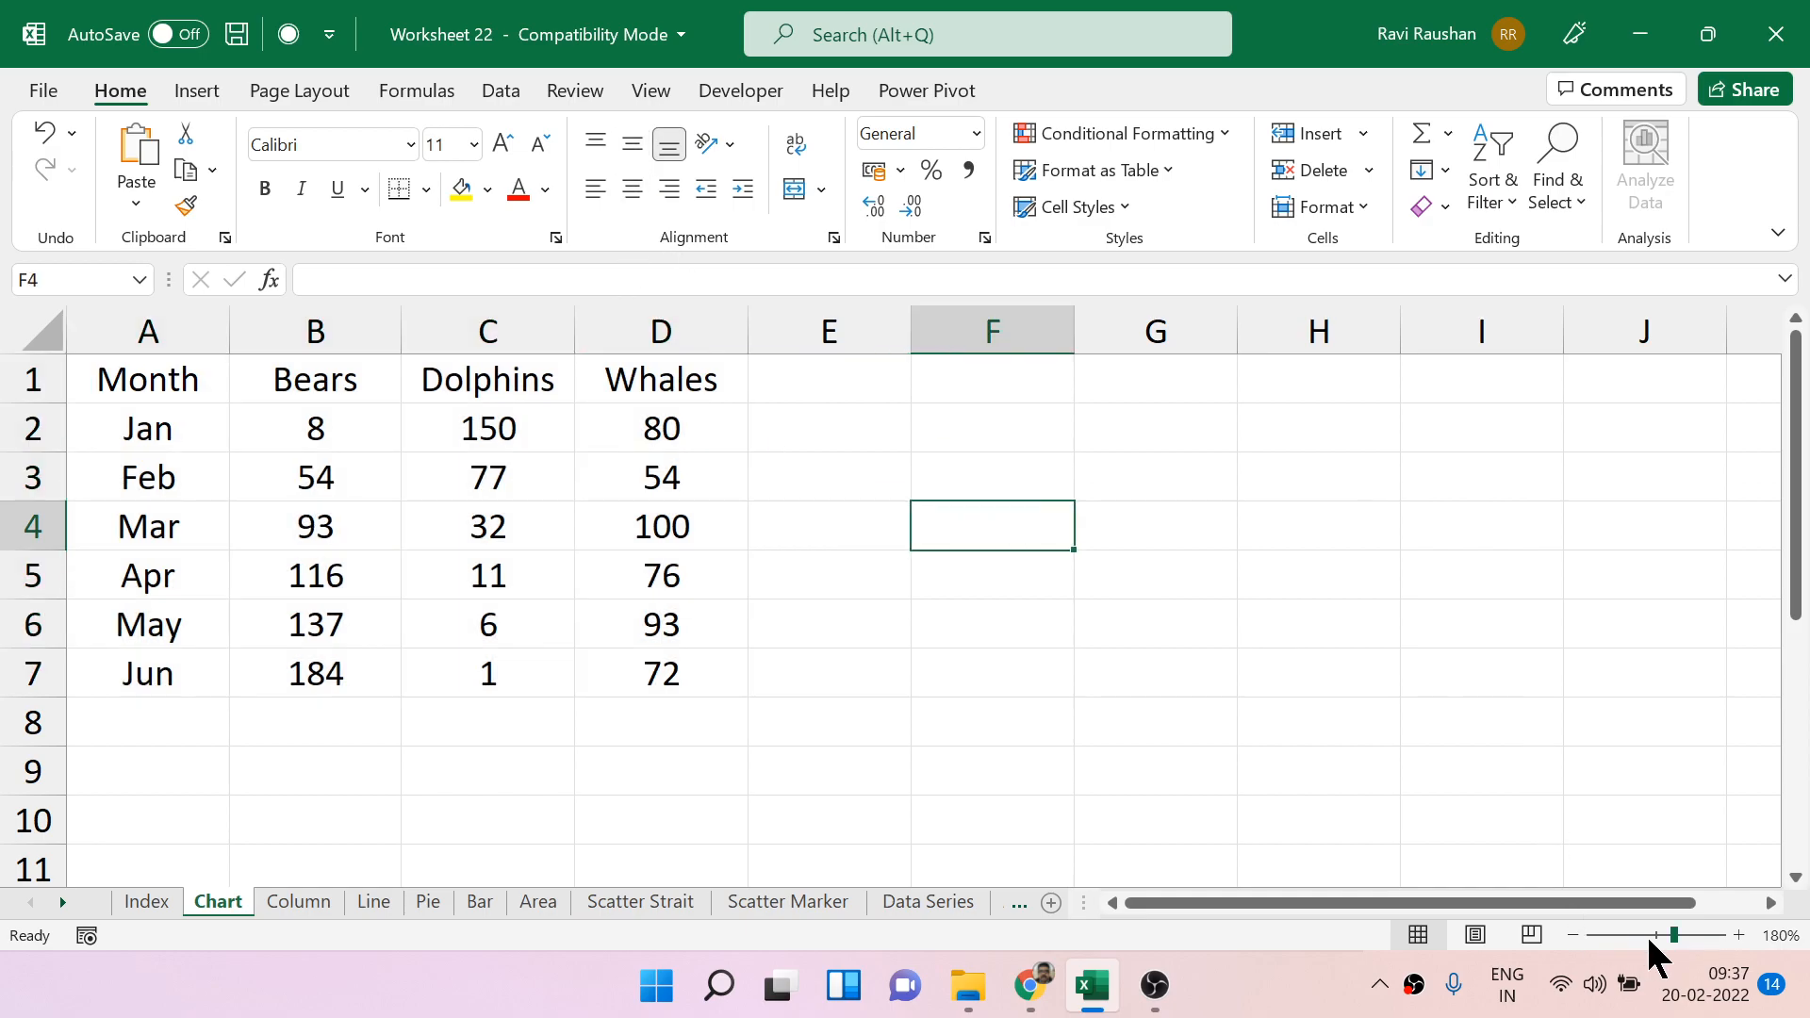
click(1646, 934)
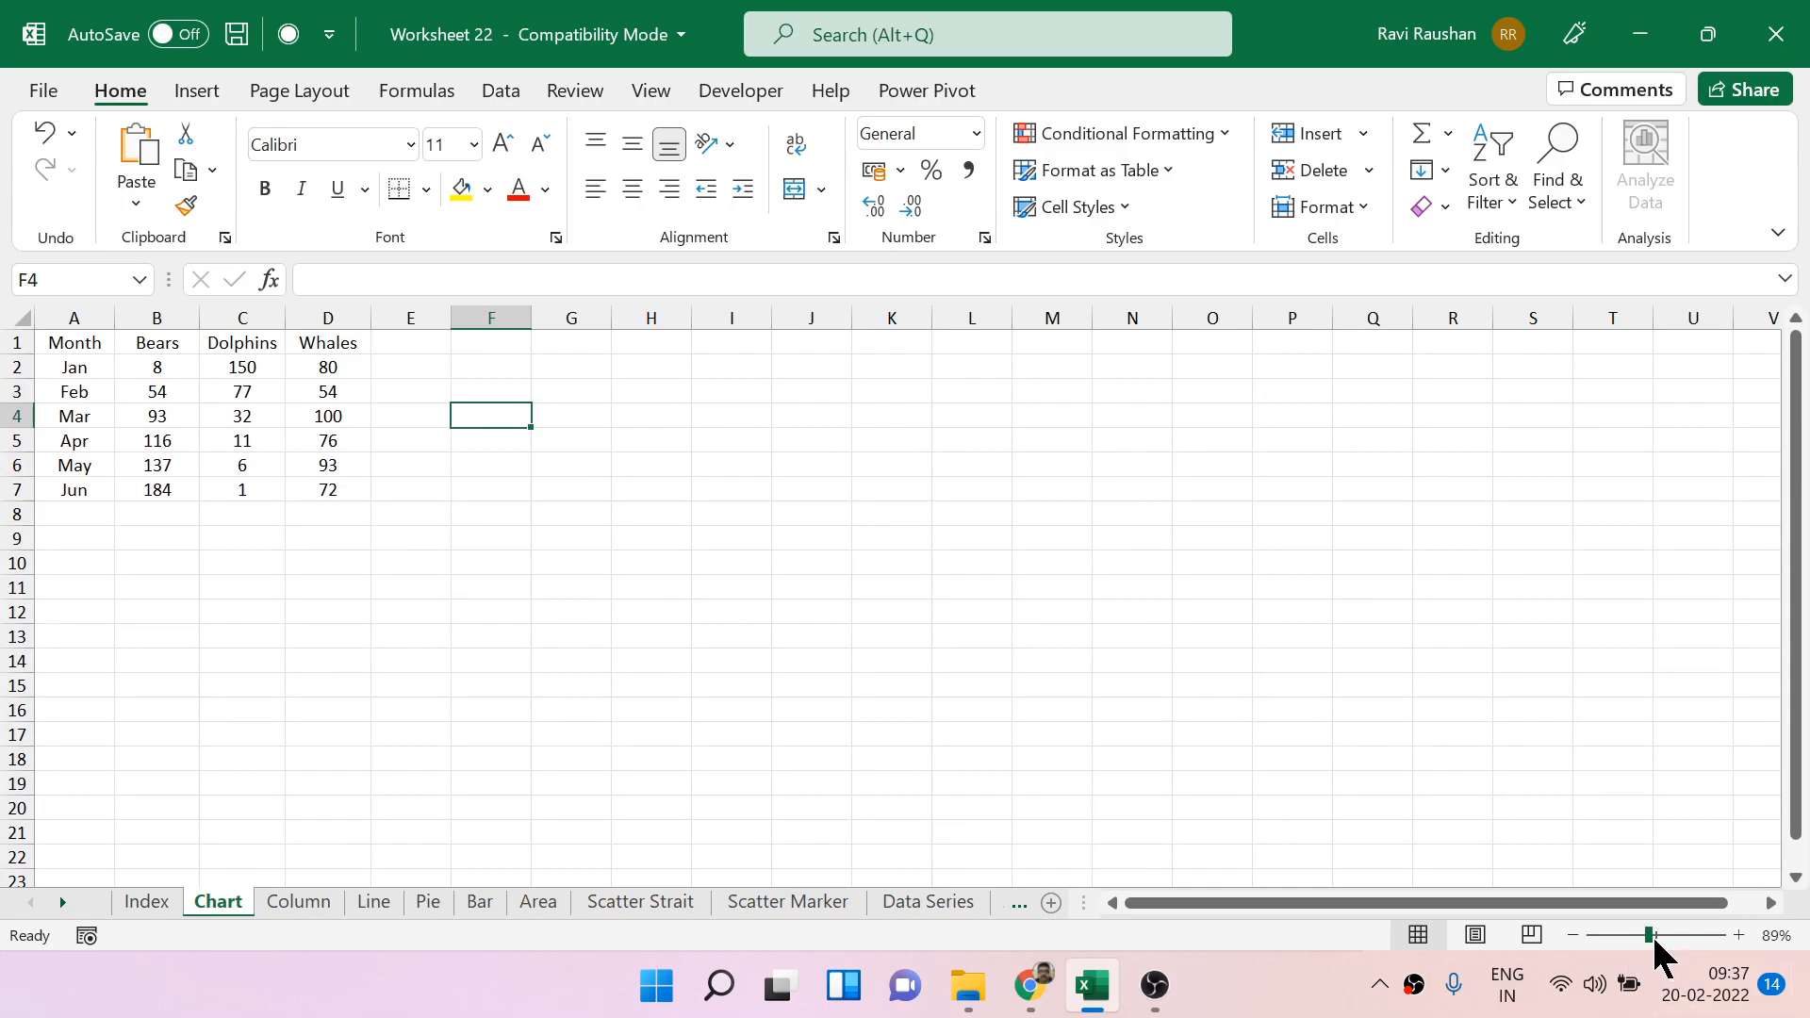
click(1651, 935)
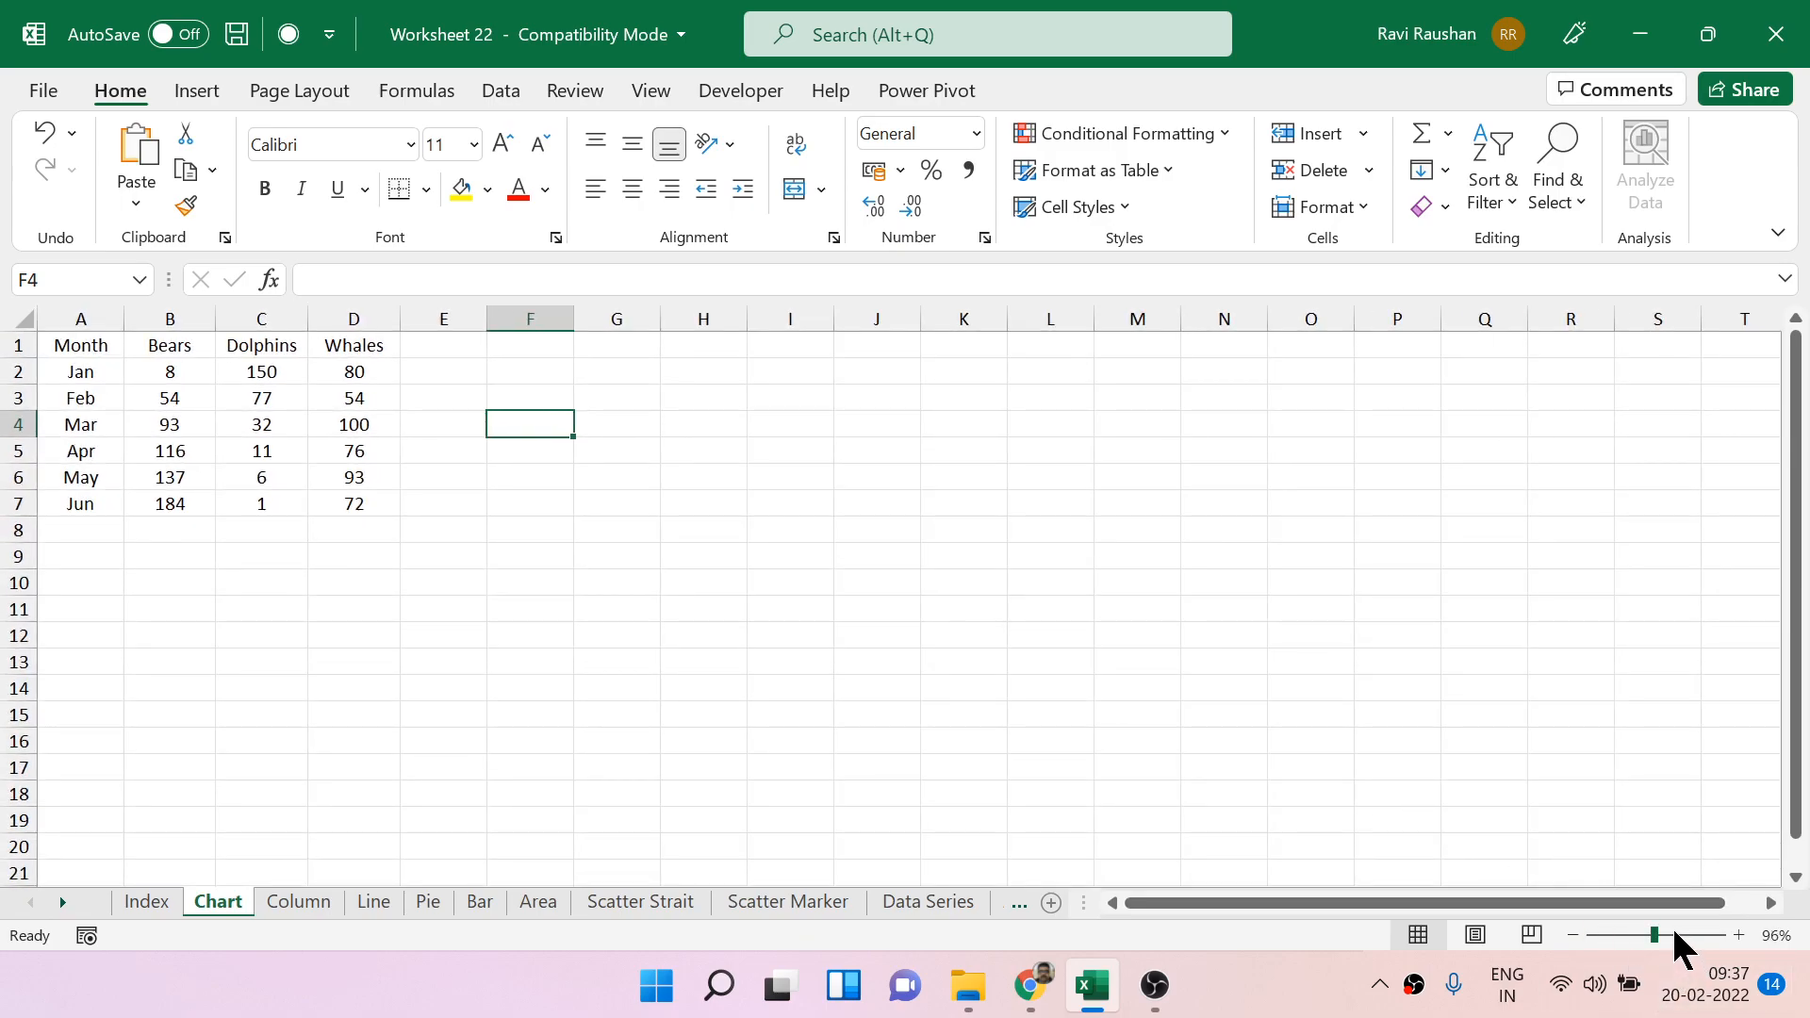
drag(1654, 931, 1659, 931)
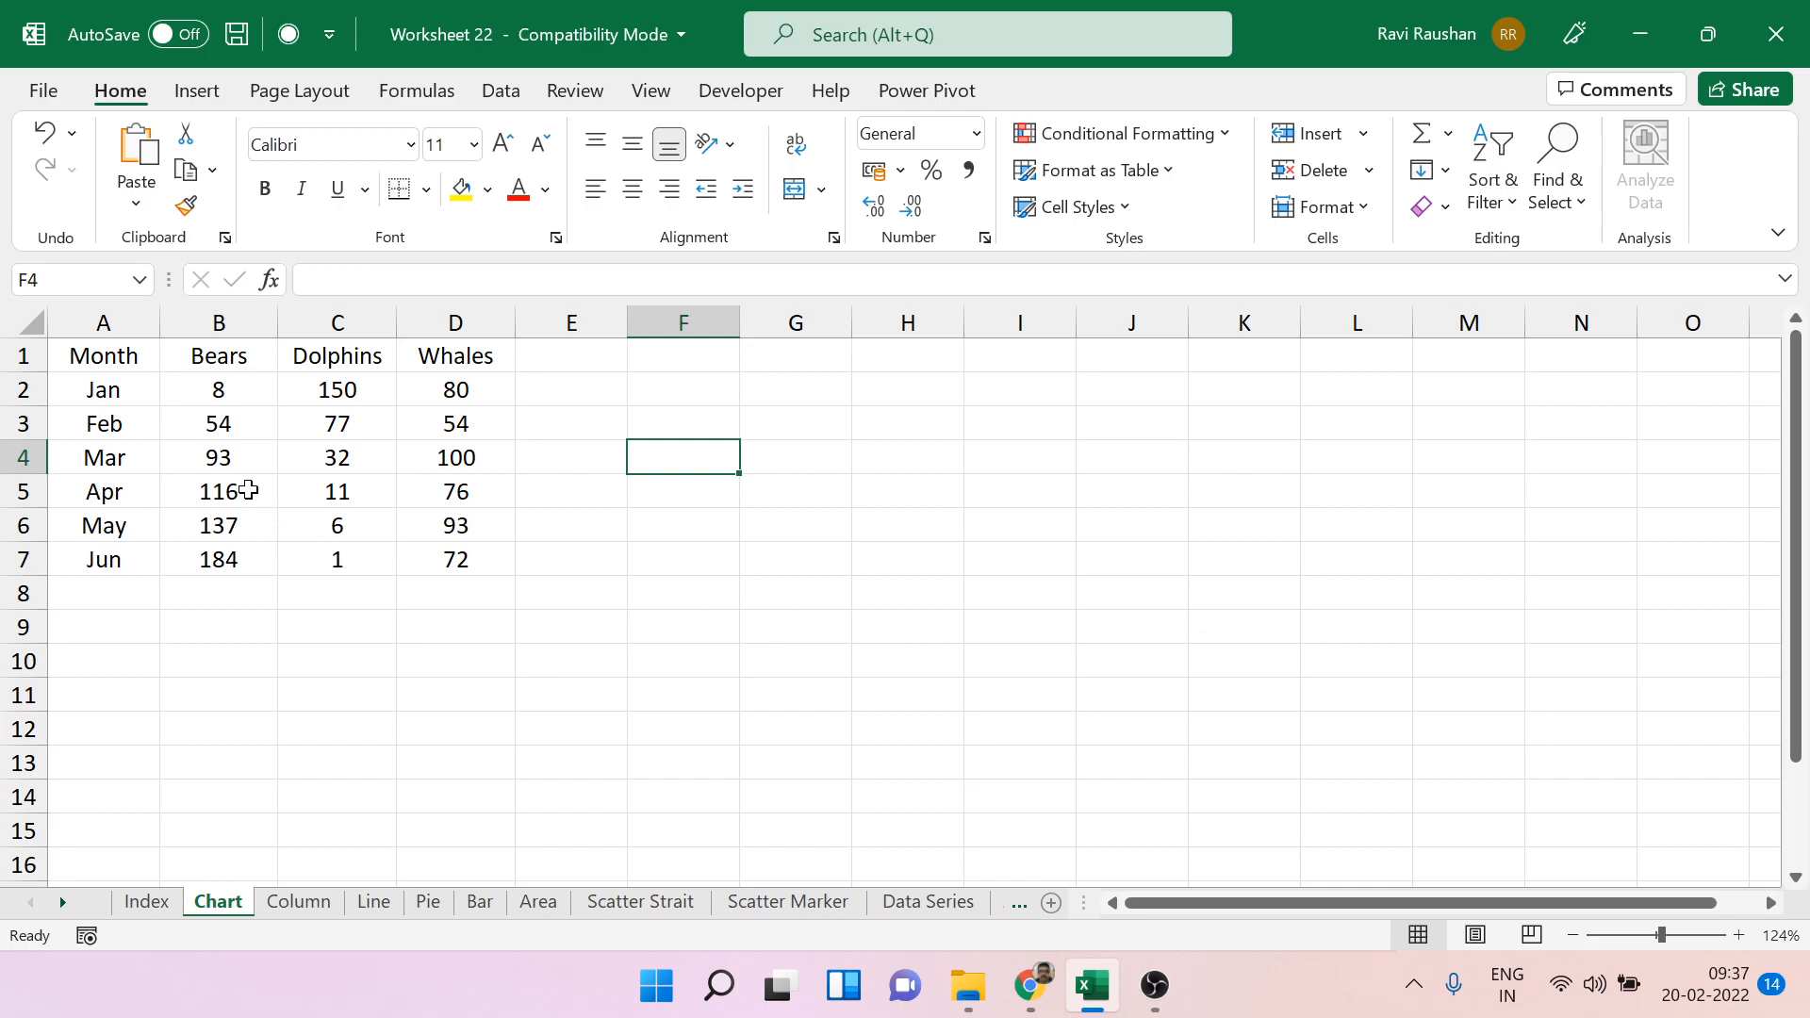
Examine the data table's Bears, Dolphins and Whales columns, its list of months, and the individual month rows.
drag(74, 345, 440, 560)
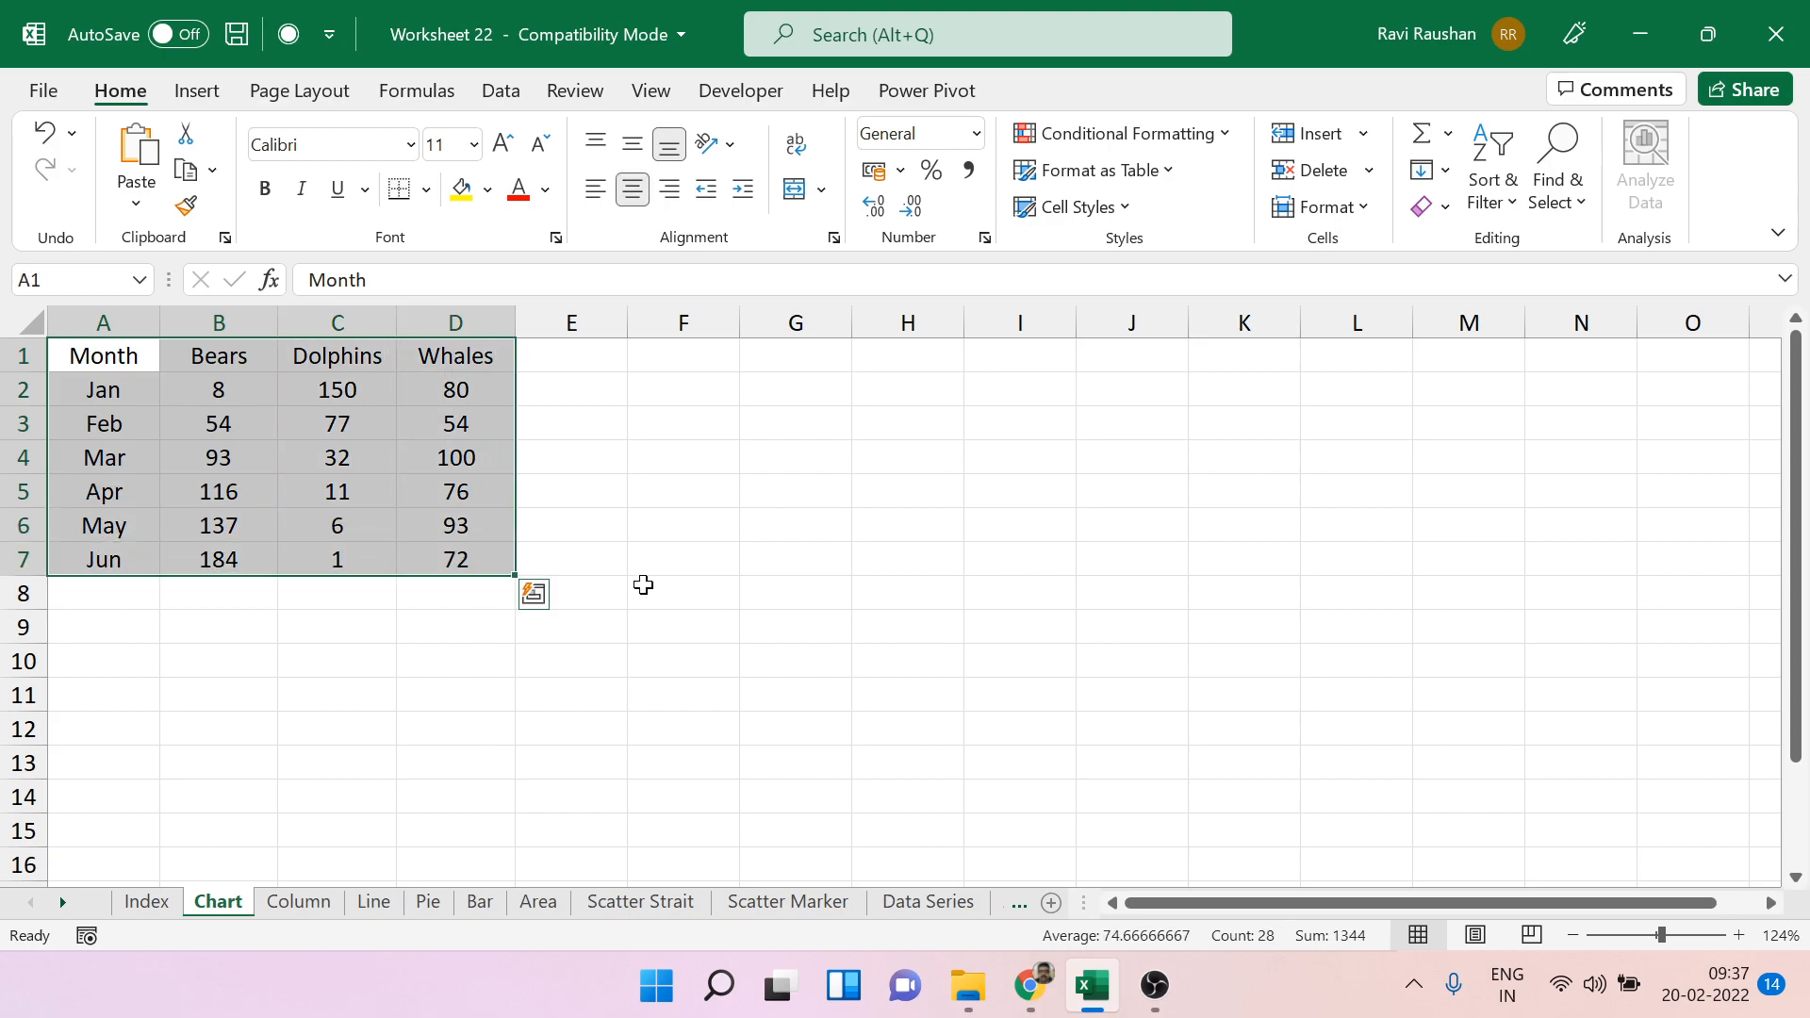
click(691, 596)
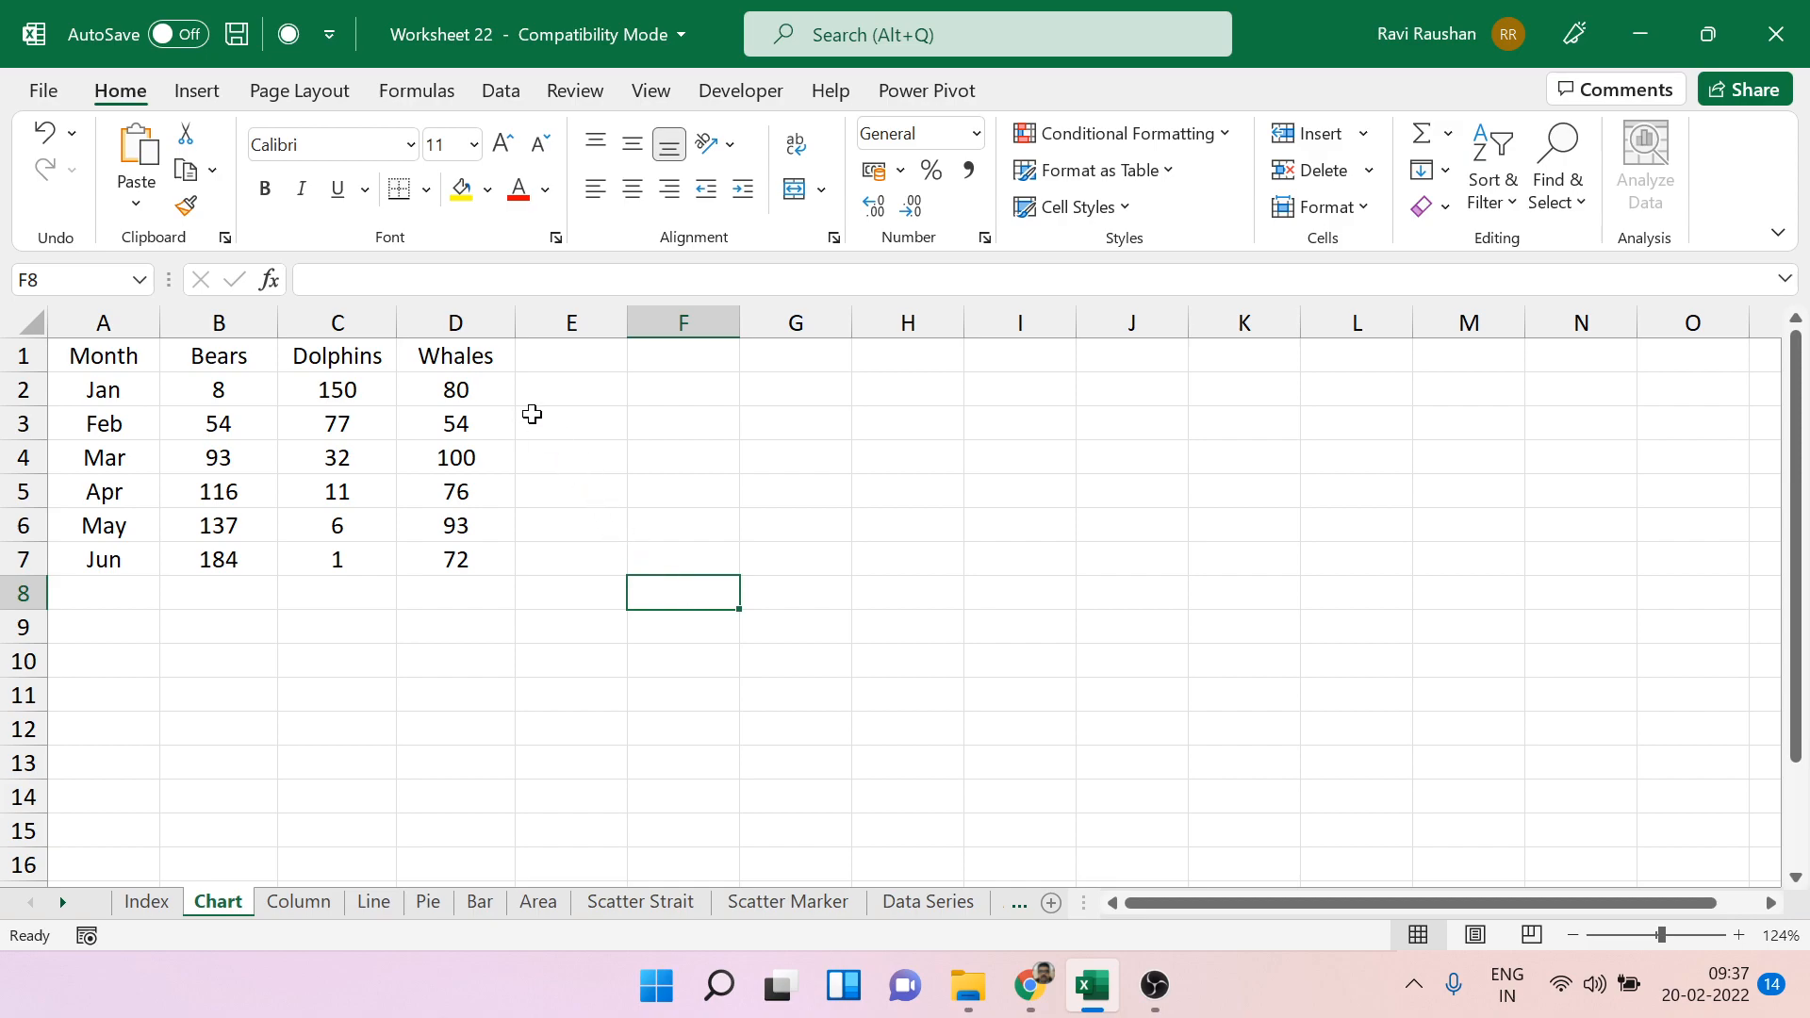
click(459, 319)
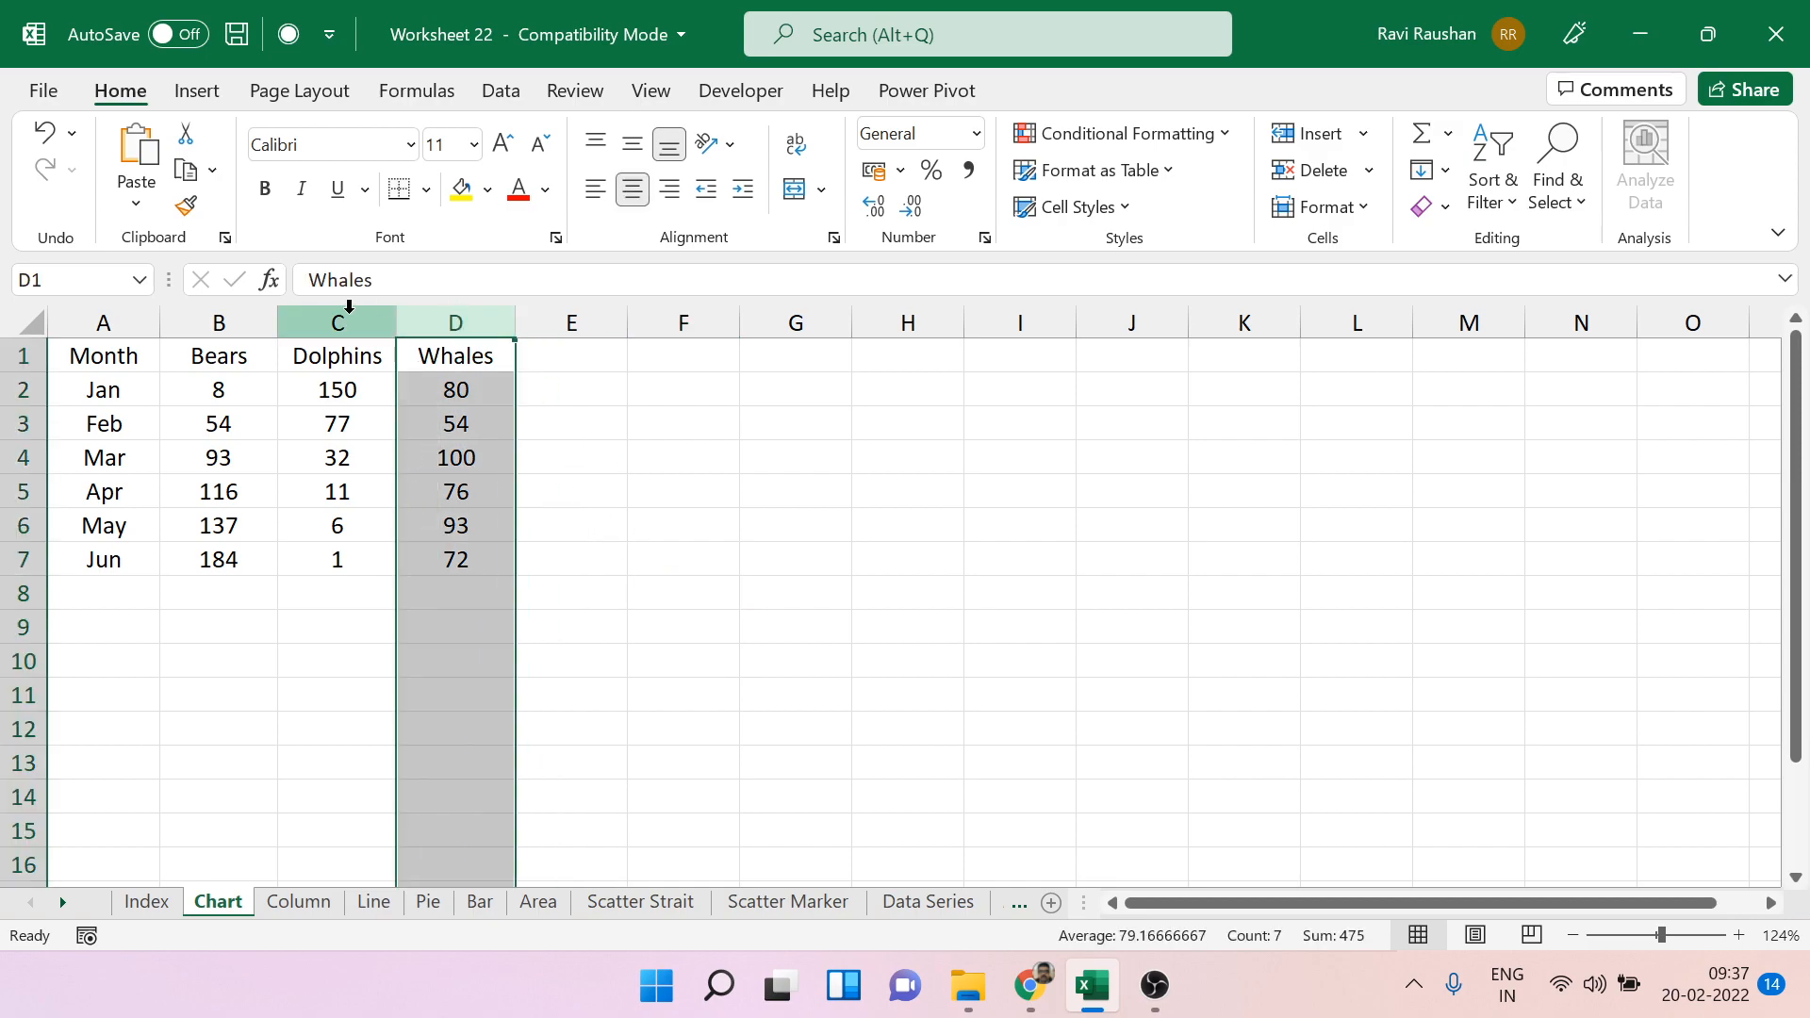
click(224, 314)
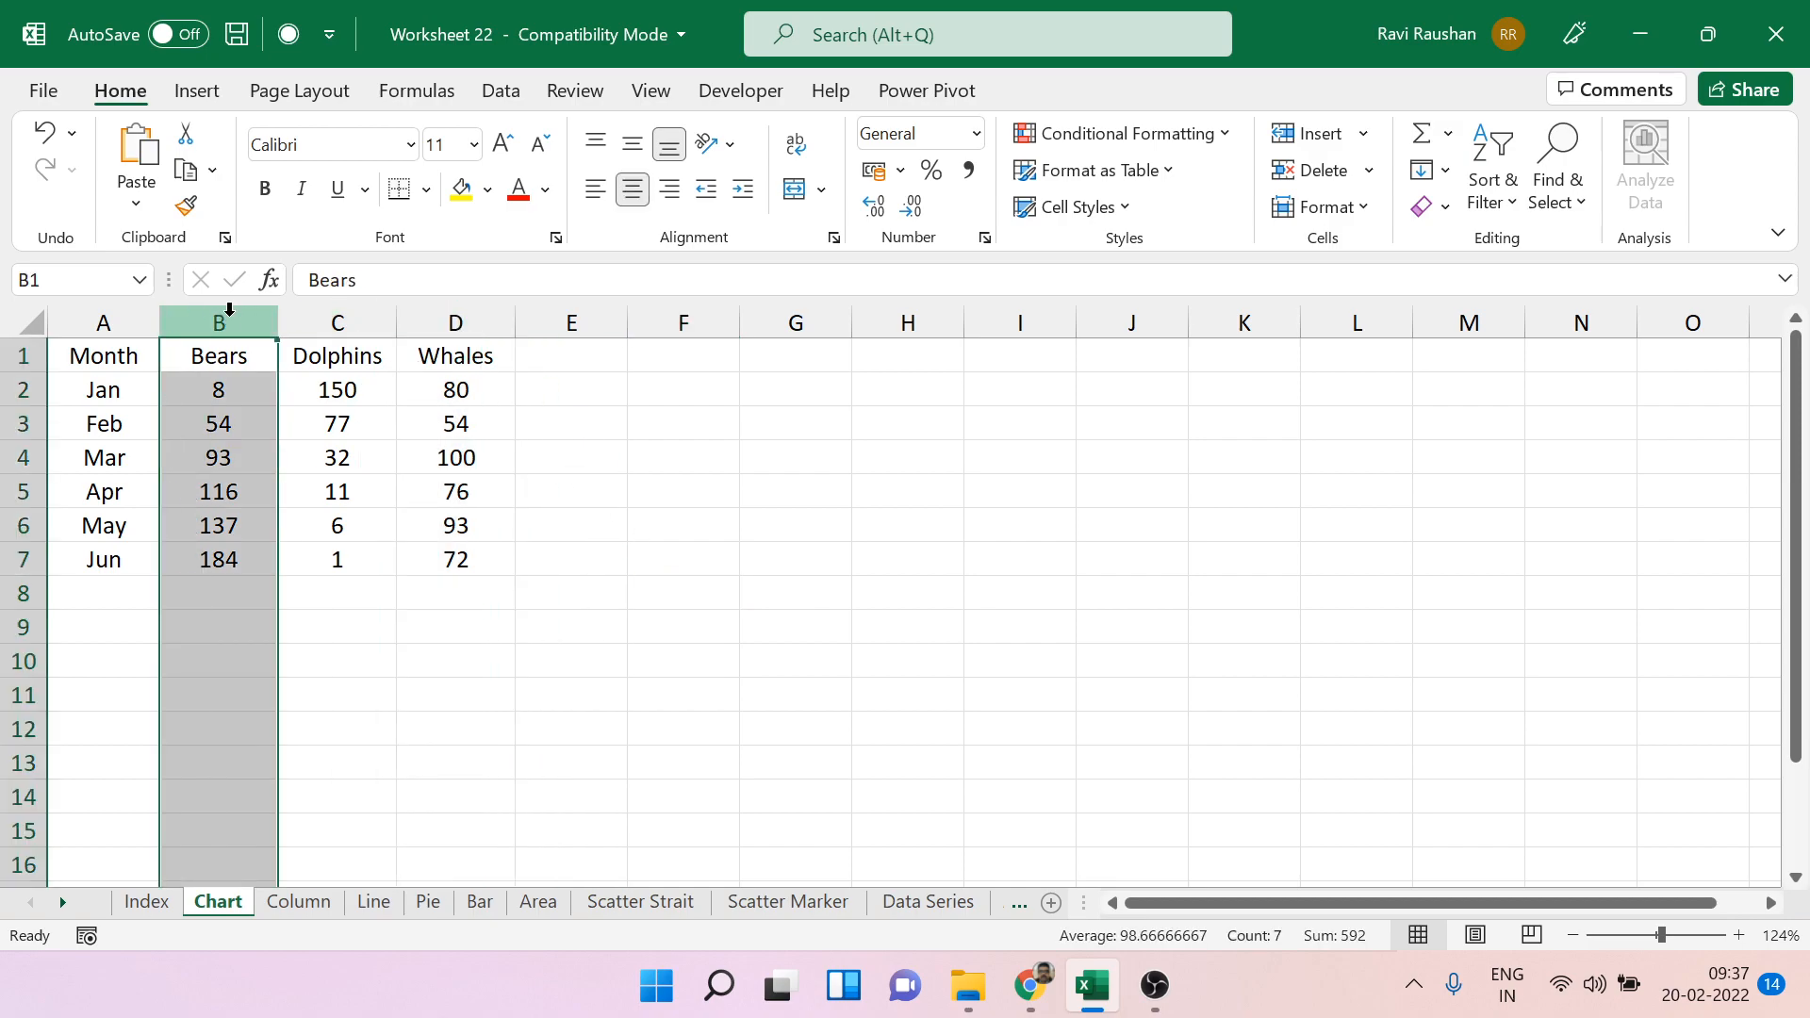
click(336, 311)
click(455, 318)
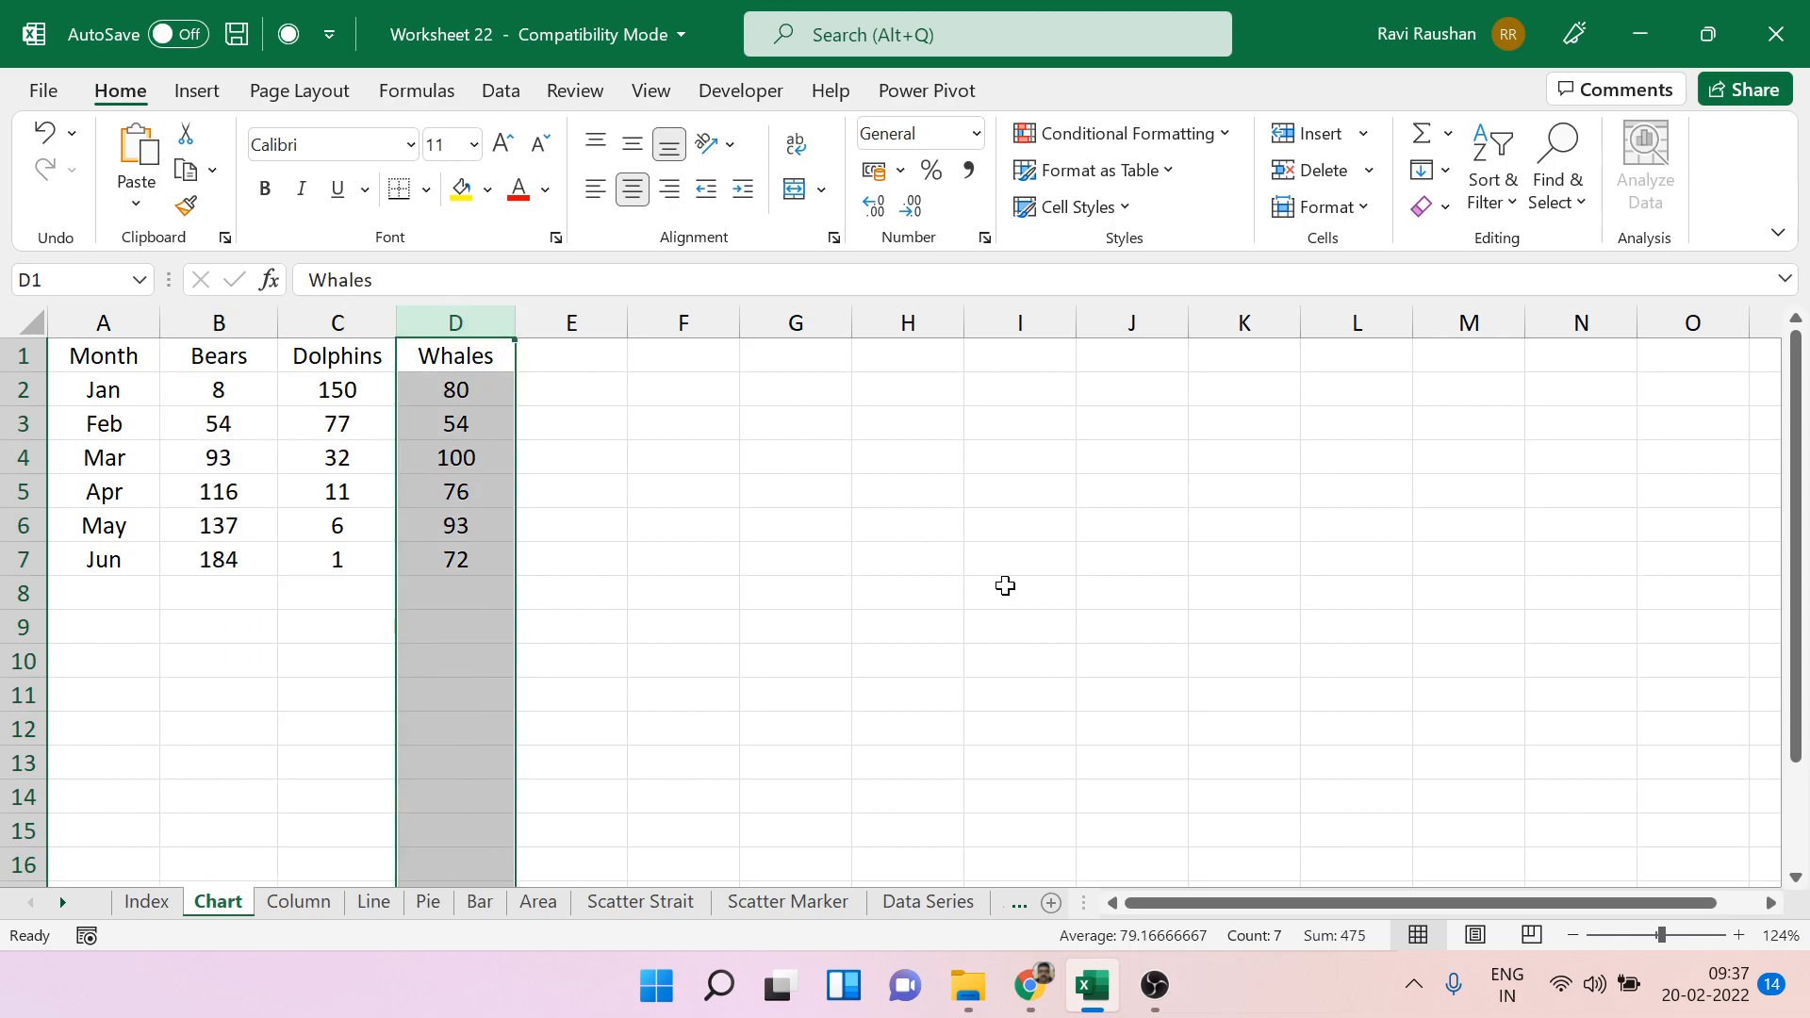
click(1005, 586)
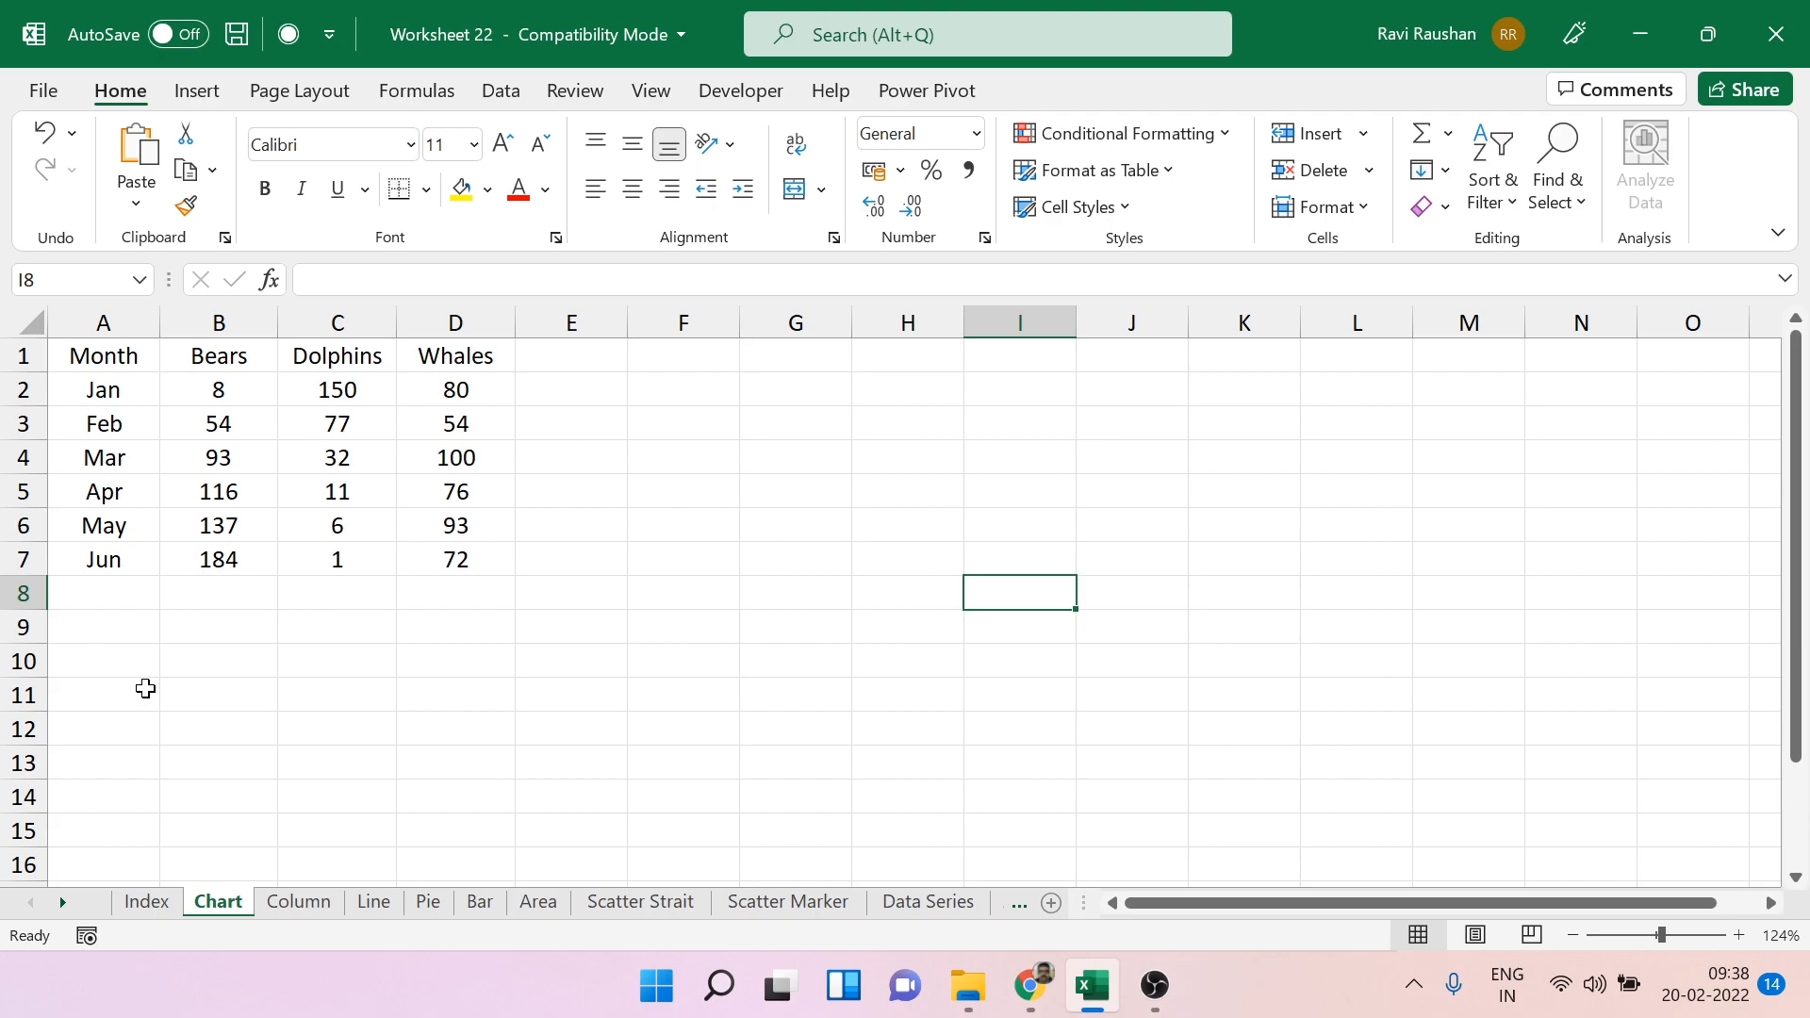
drag(110, 387, 127, 558)
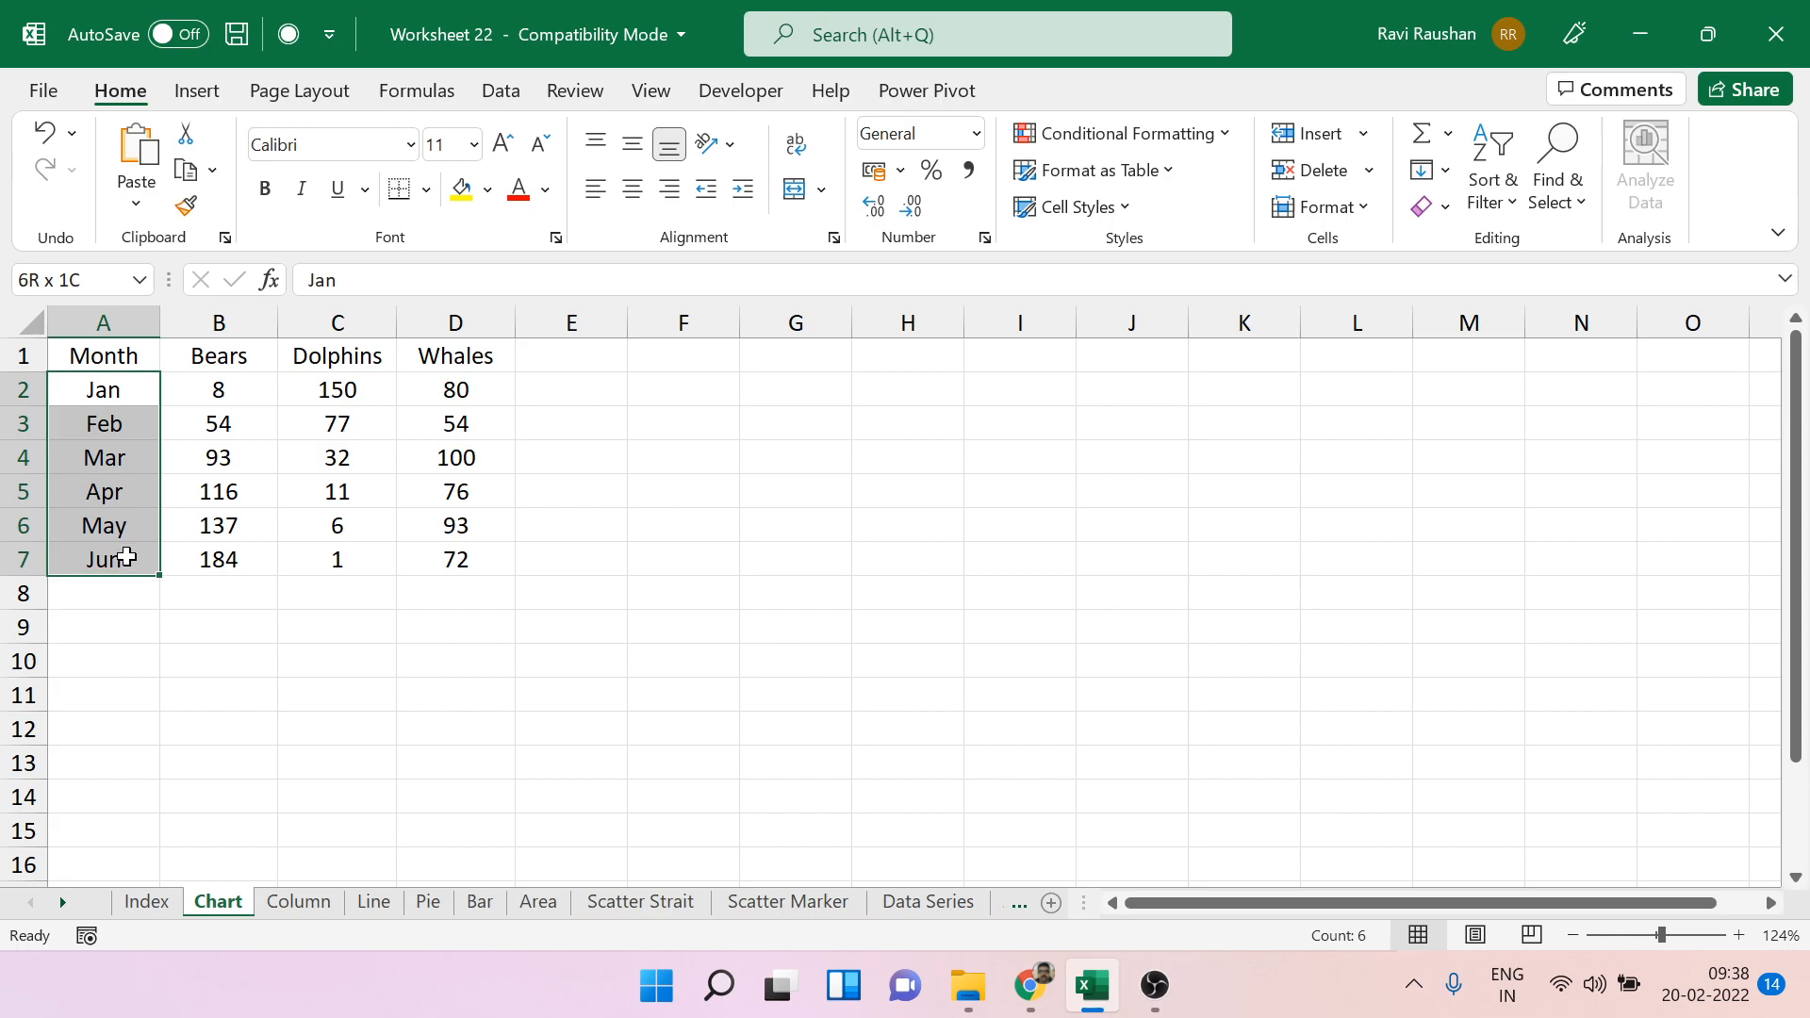
click(913, 641)
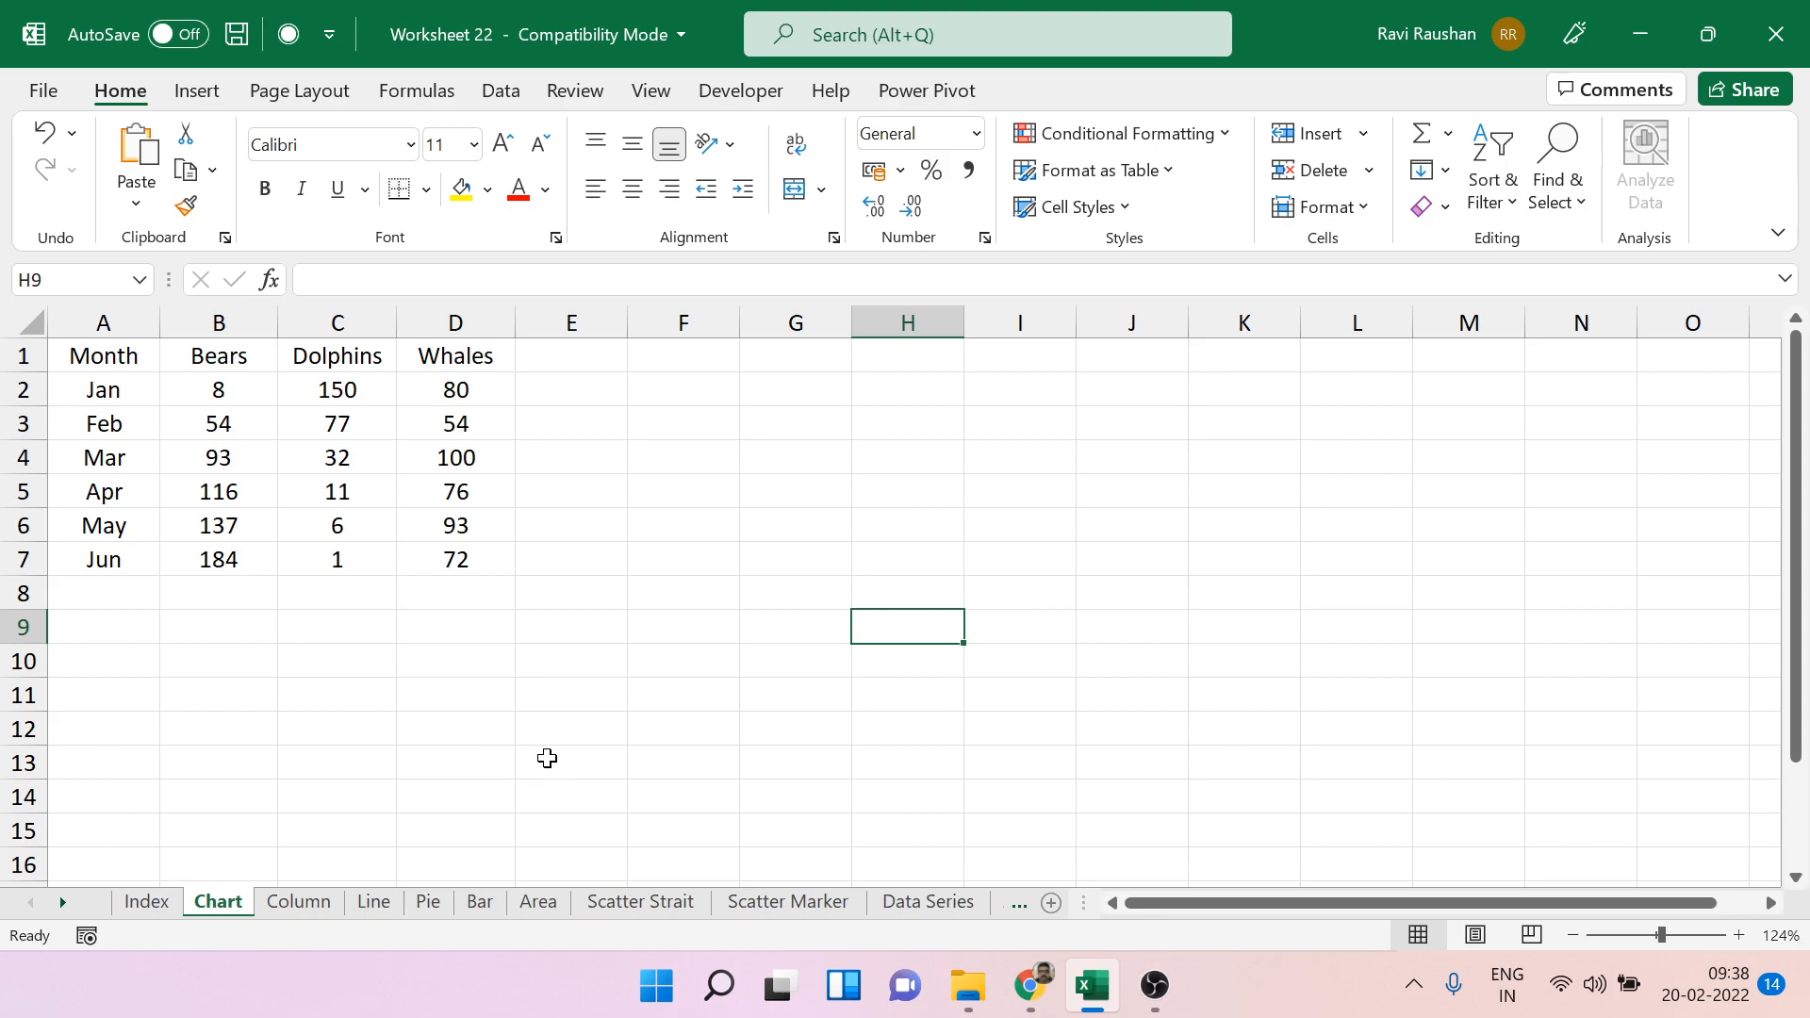
click(232, 312)
click(338, 319)
click(456, 316)
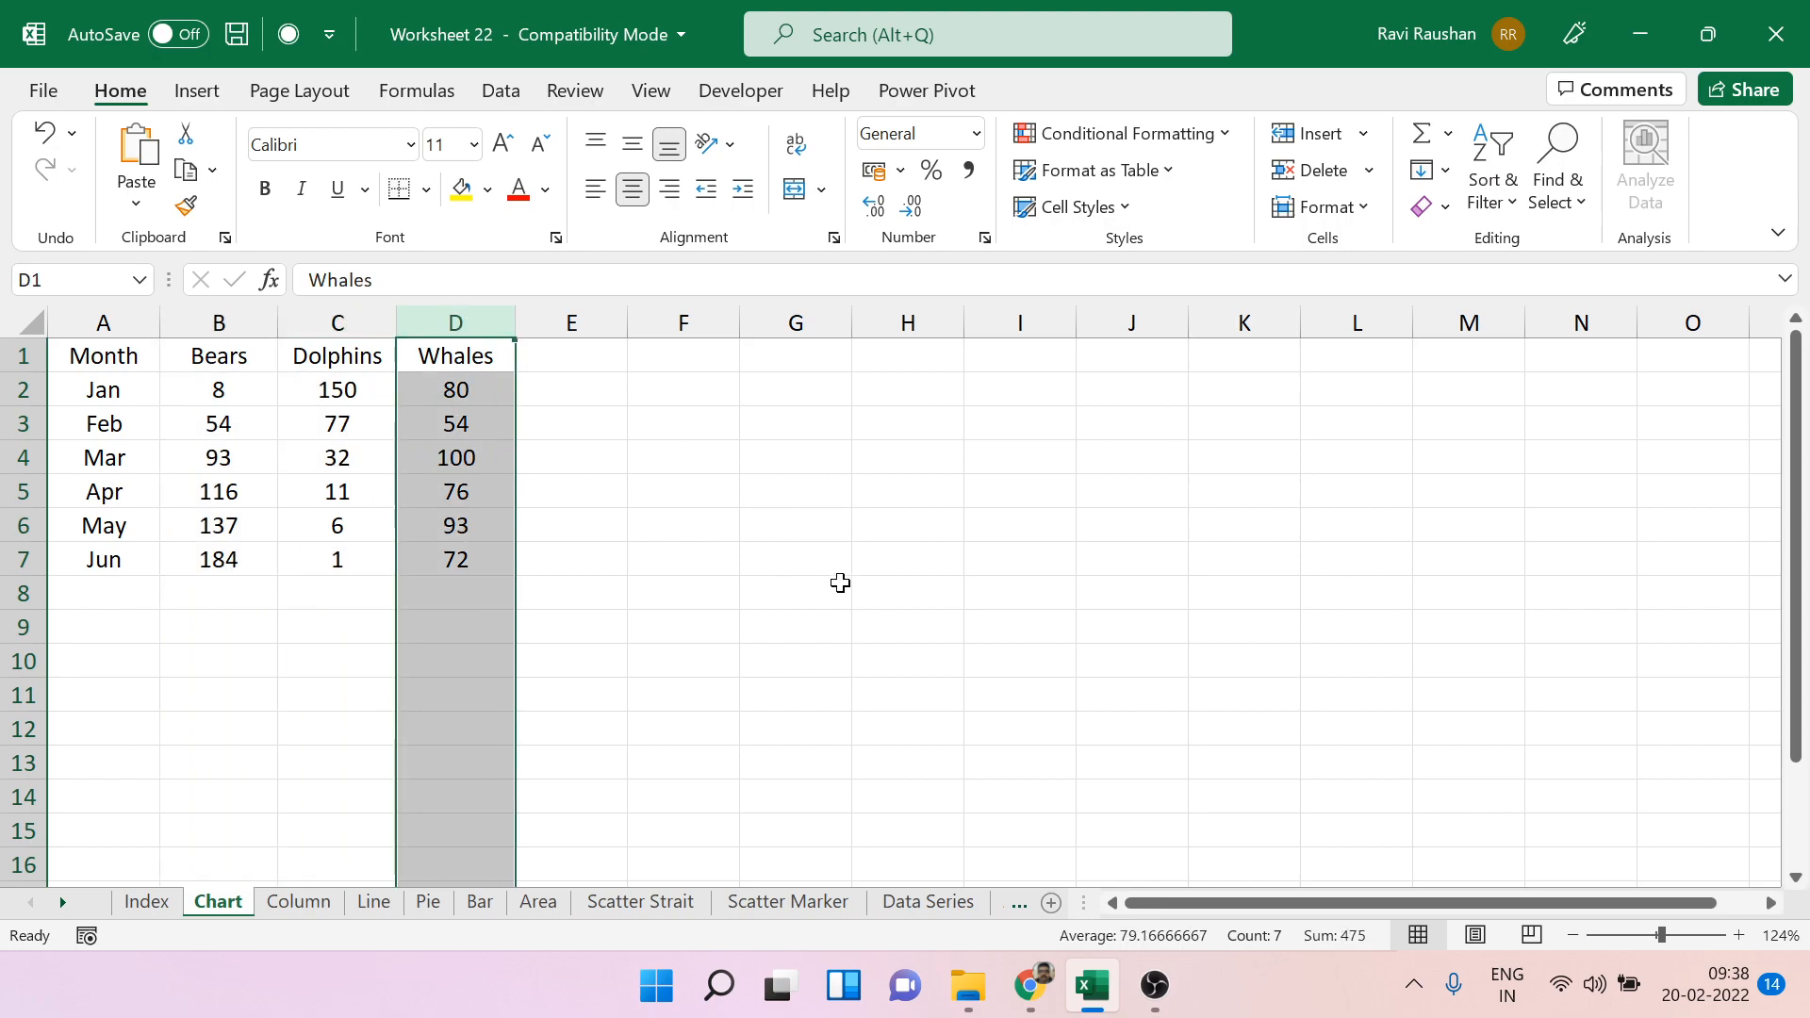
click(14, 390)
click(19, 425)
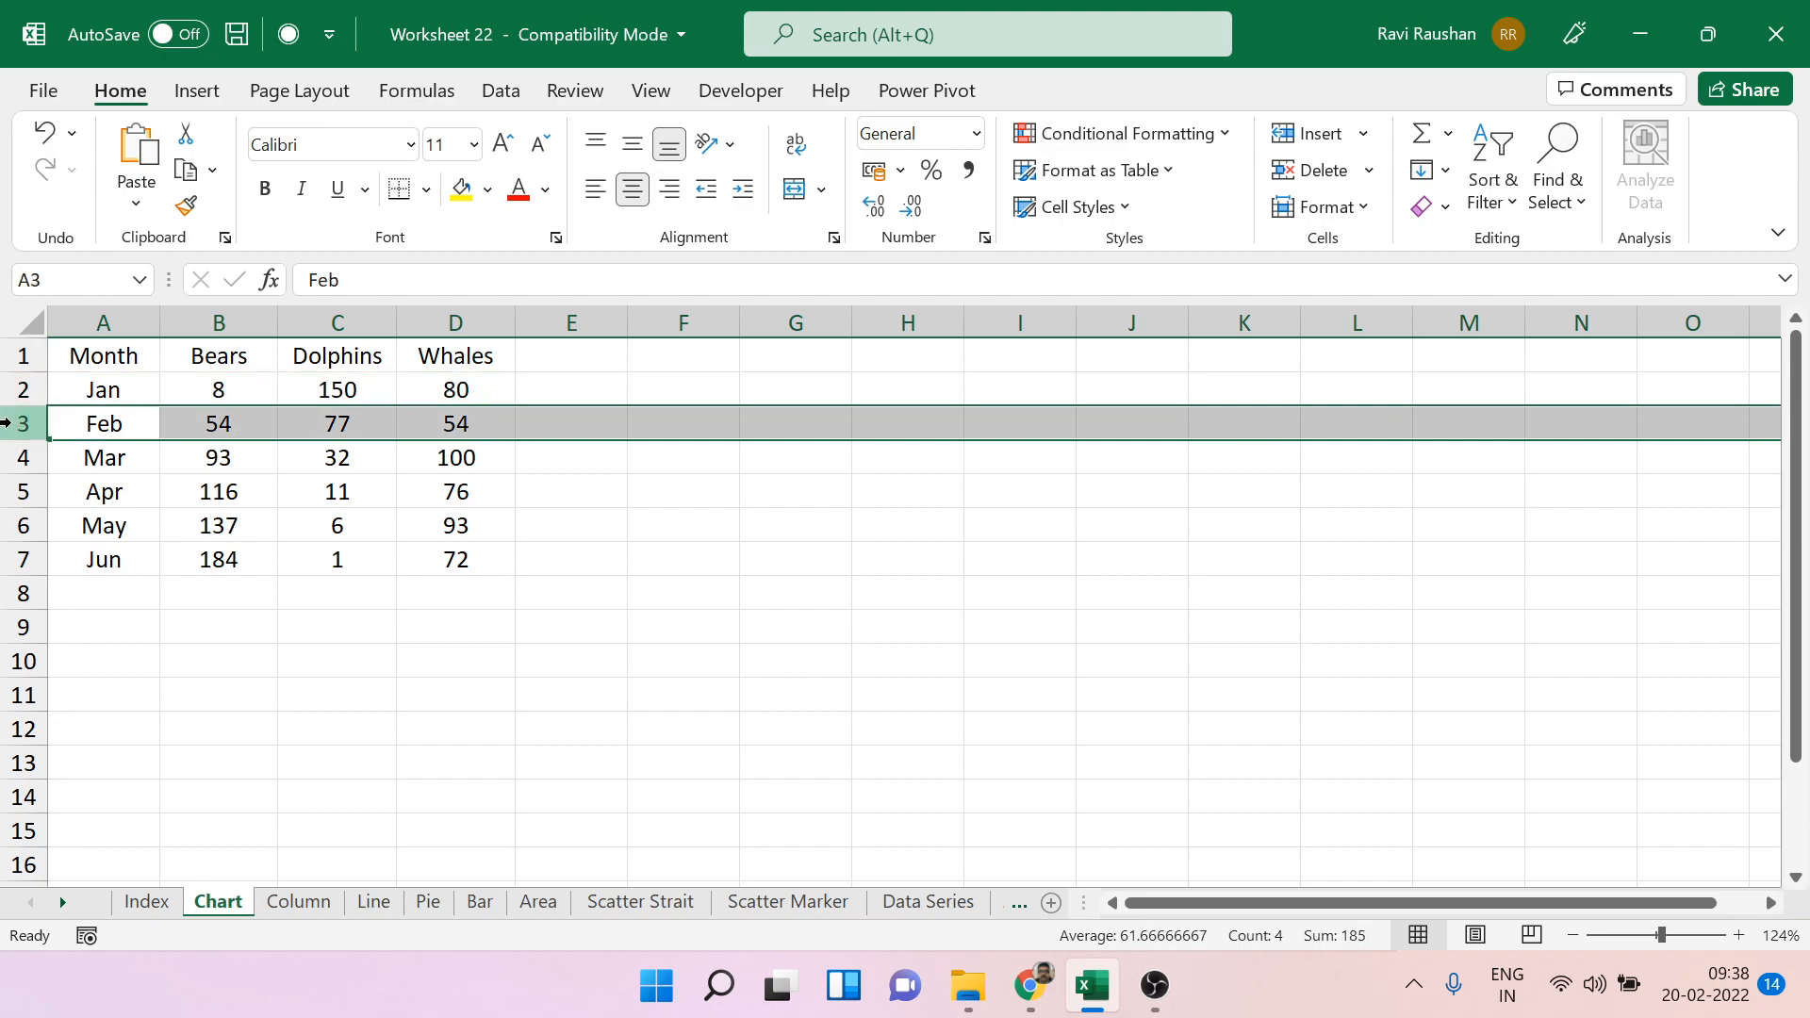
click(22, 460)
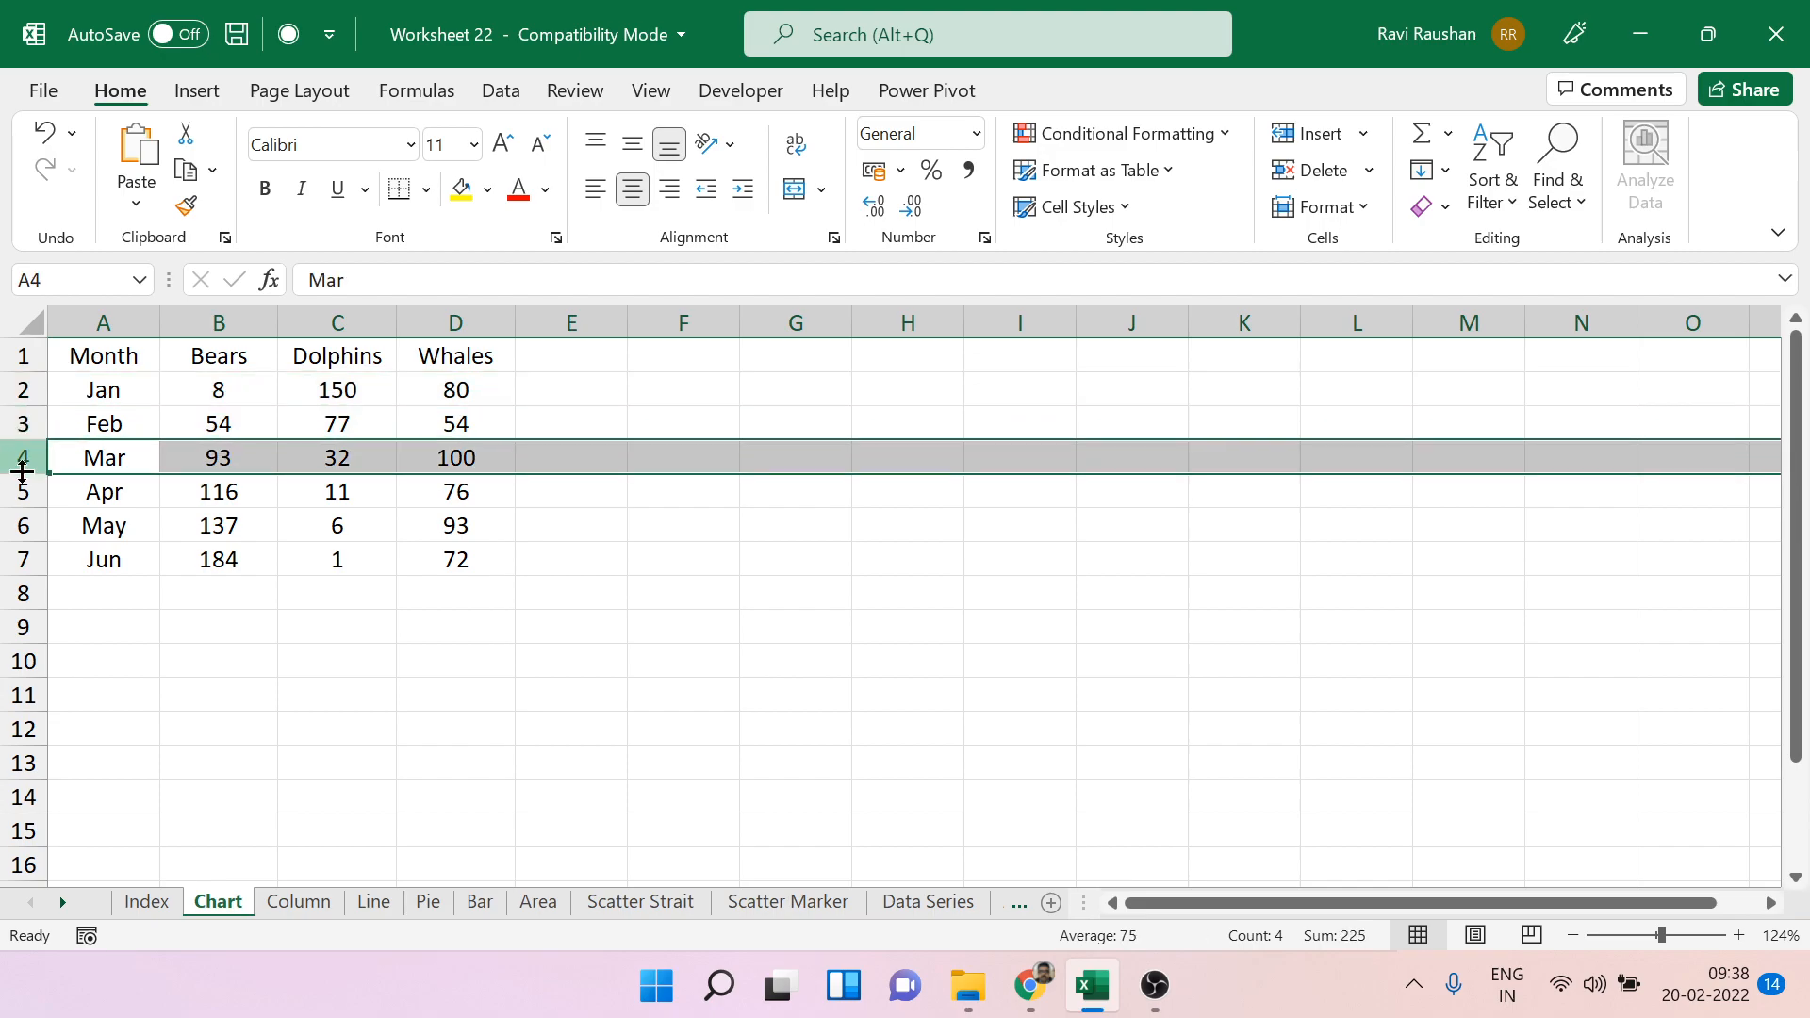
click(832, 623)
Insert a 2-D clustered column chart of the monthly animal data and move it clear of the source table.
click(115, 362)
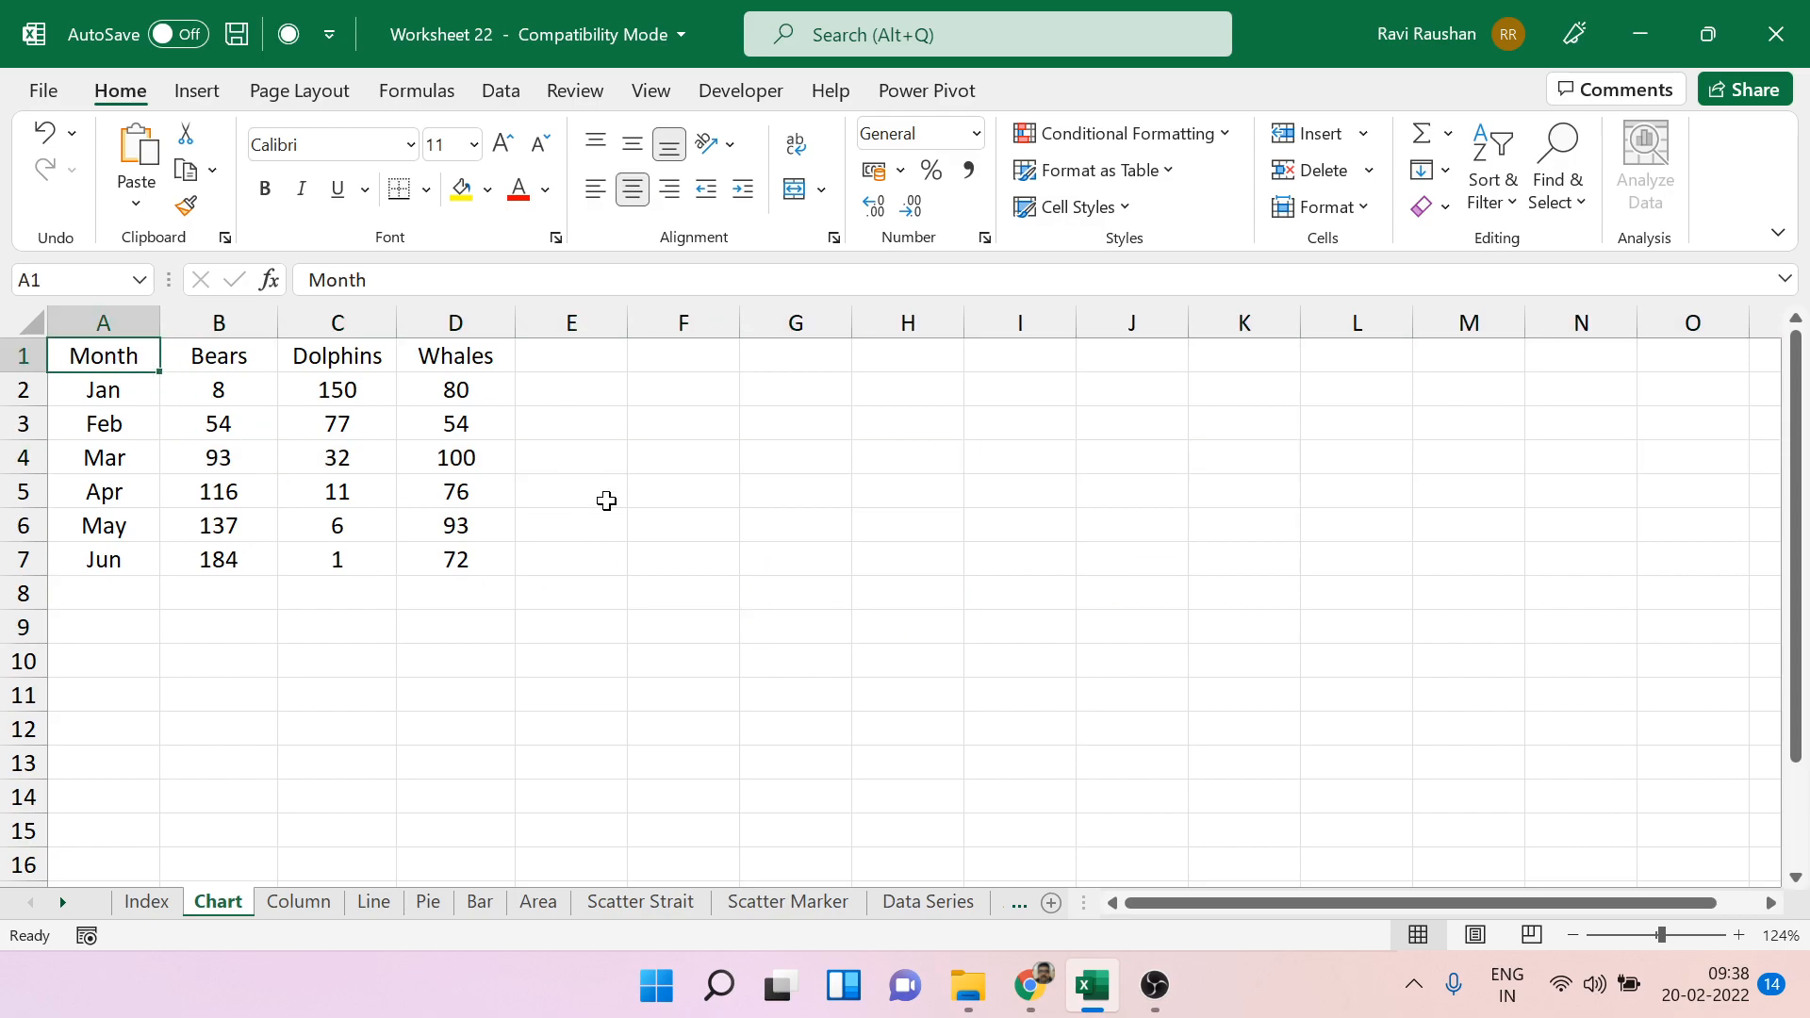
click(192, 90)
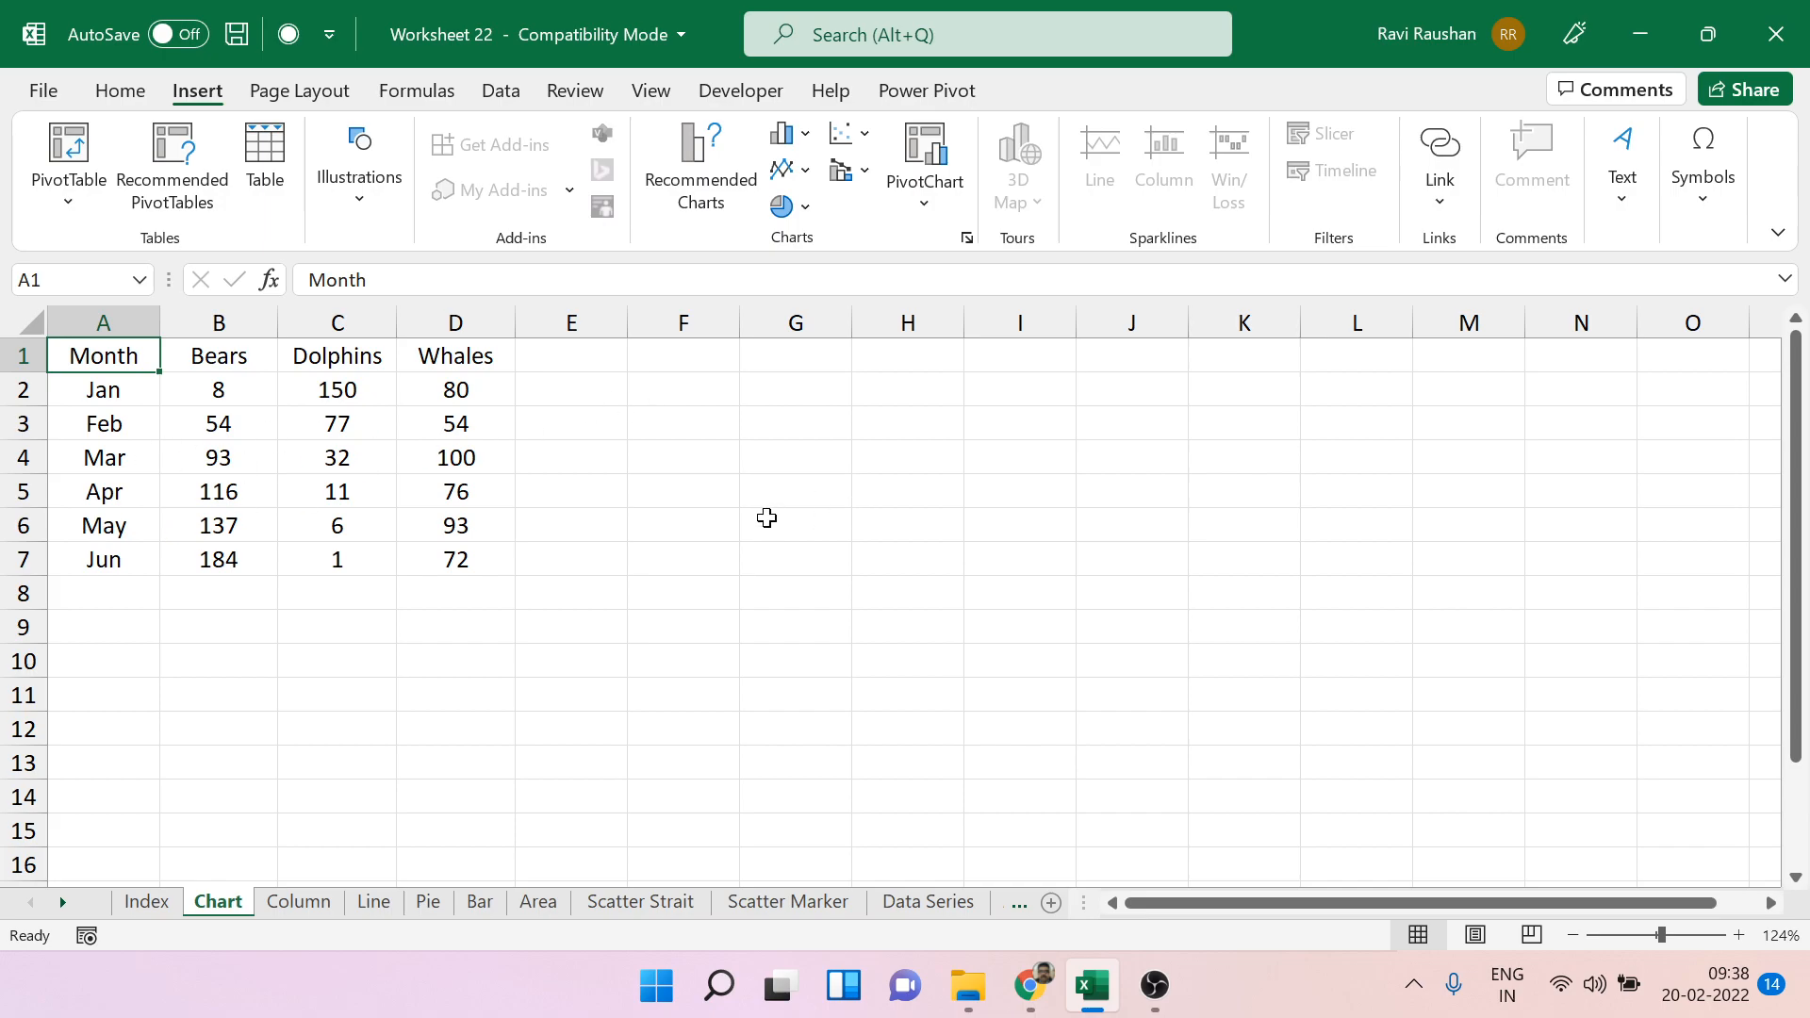
click(804, 133)
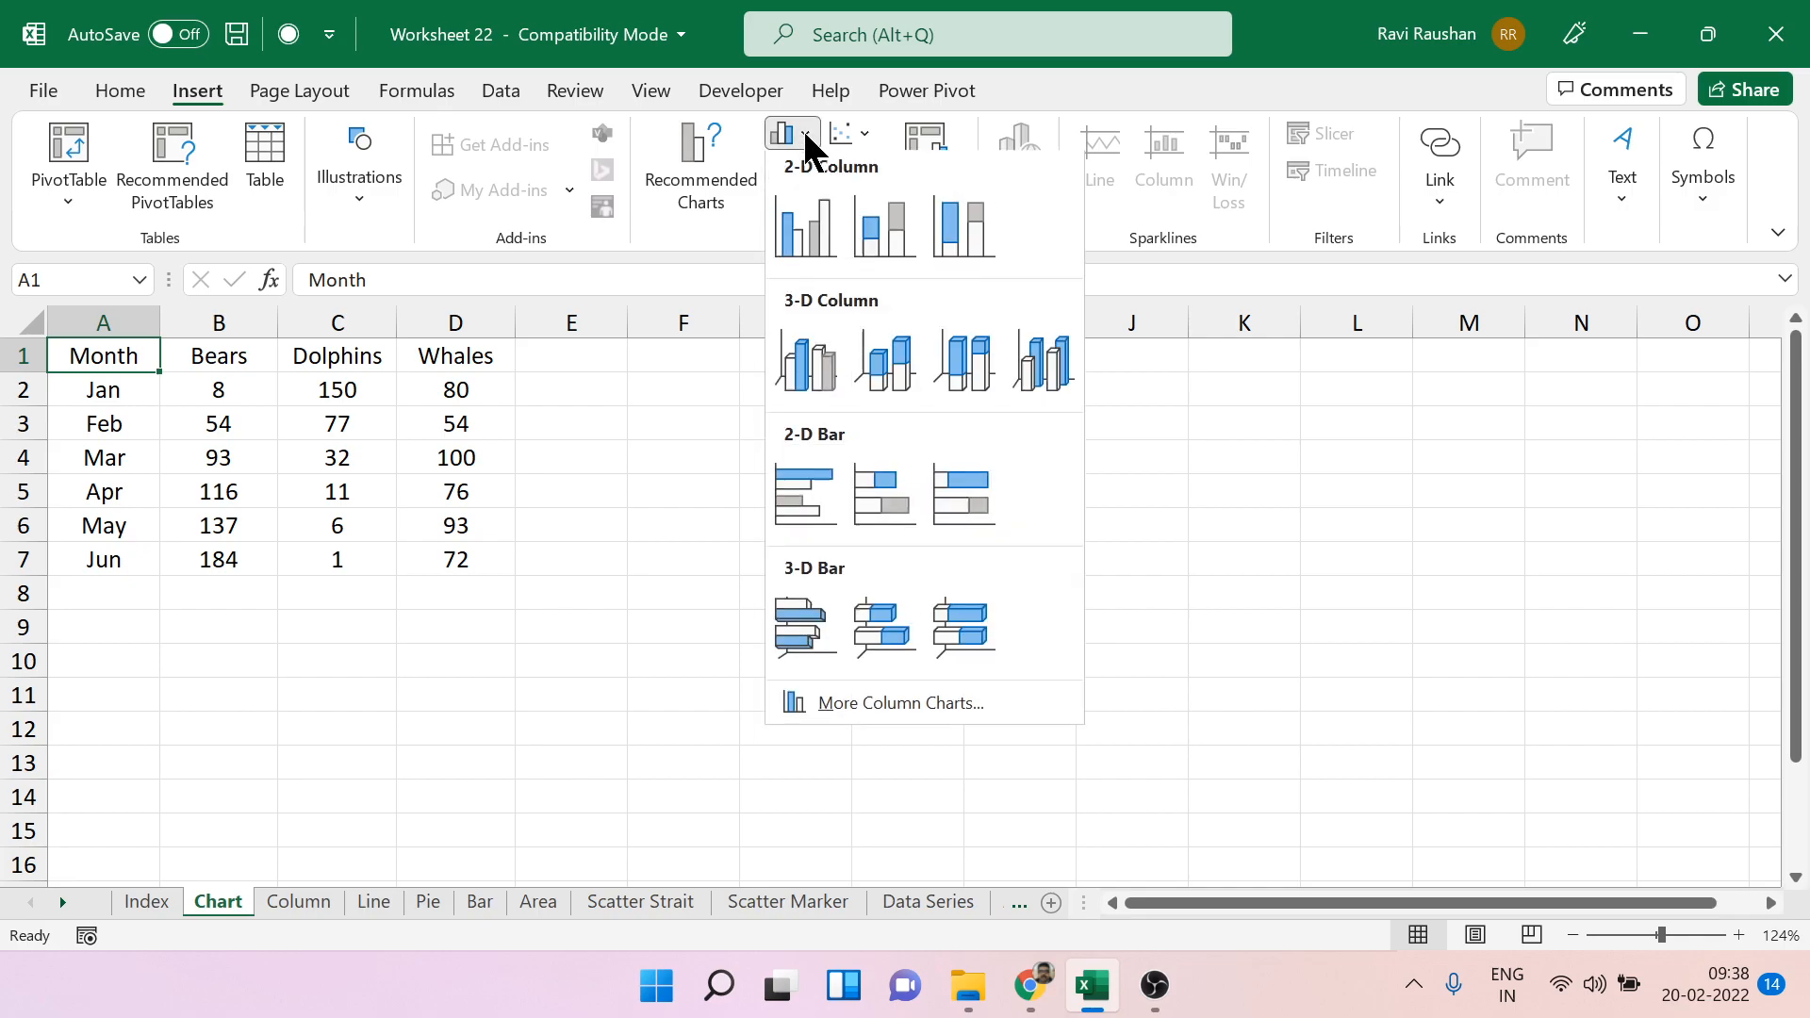
click(786, 235)
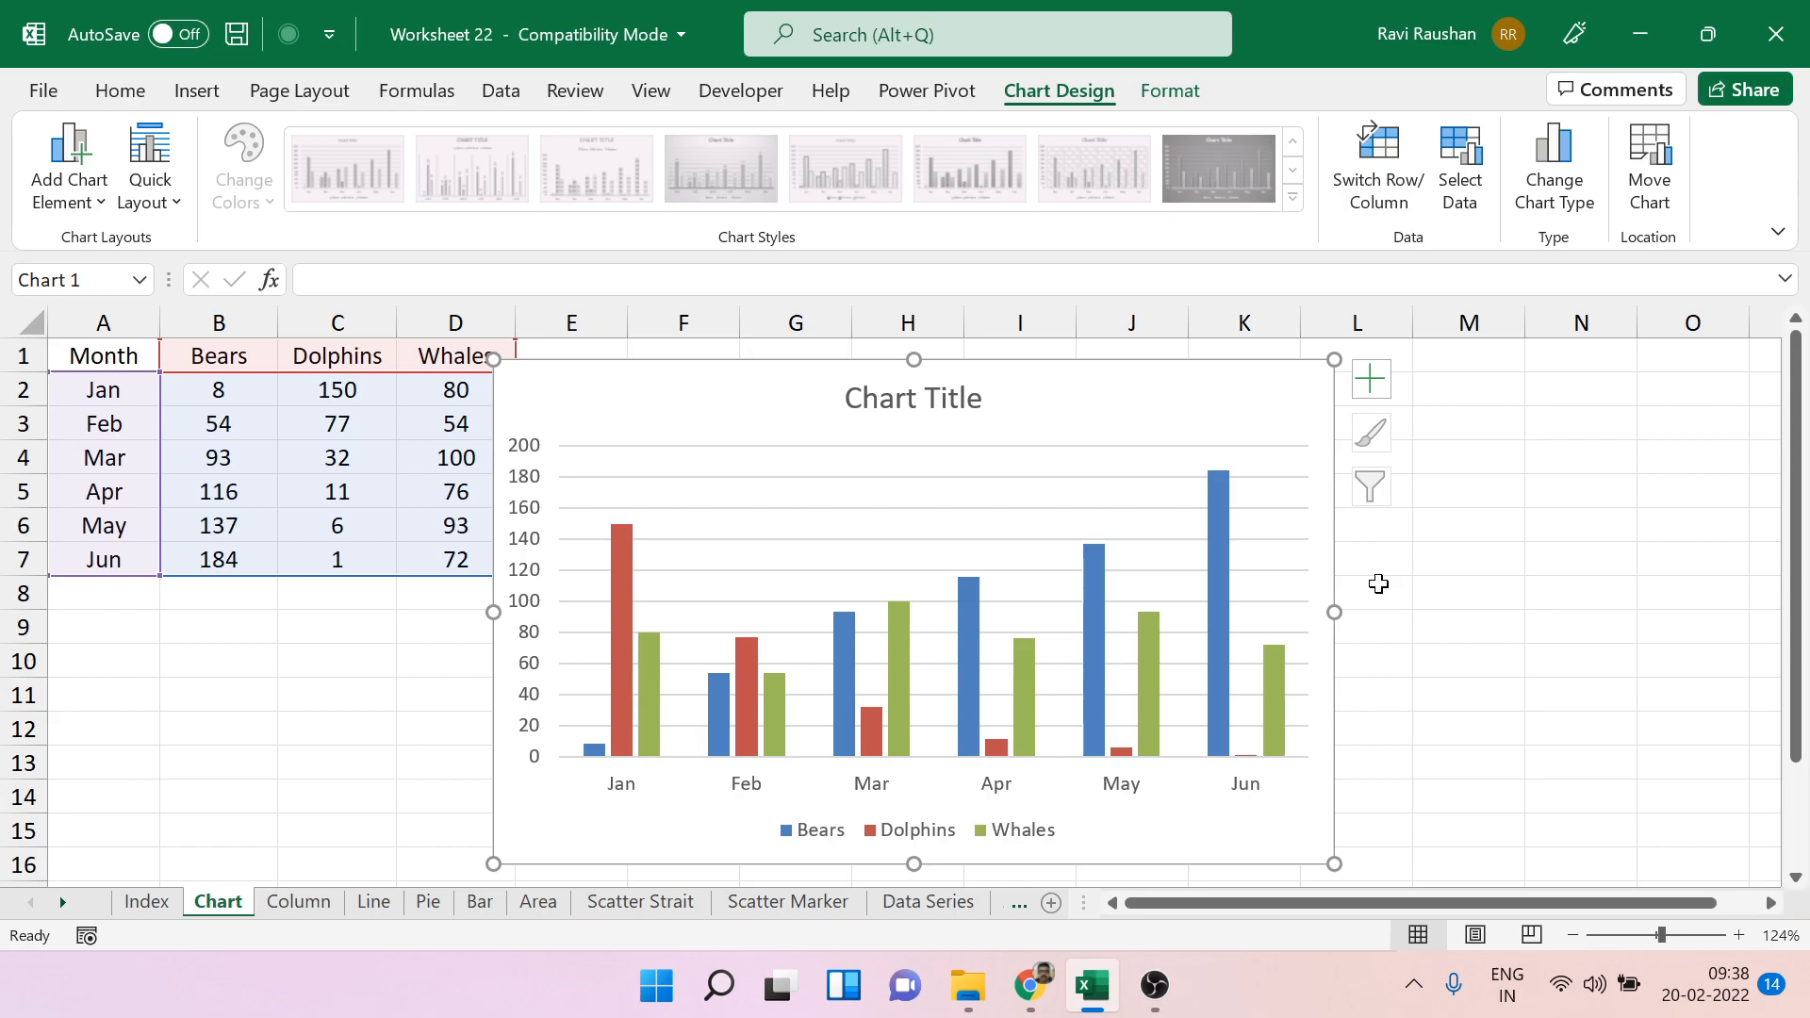
drag(1338, 551, 1435, 538)
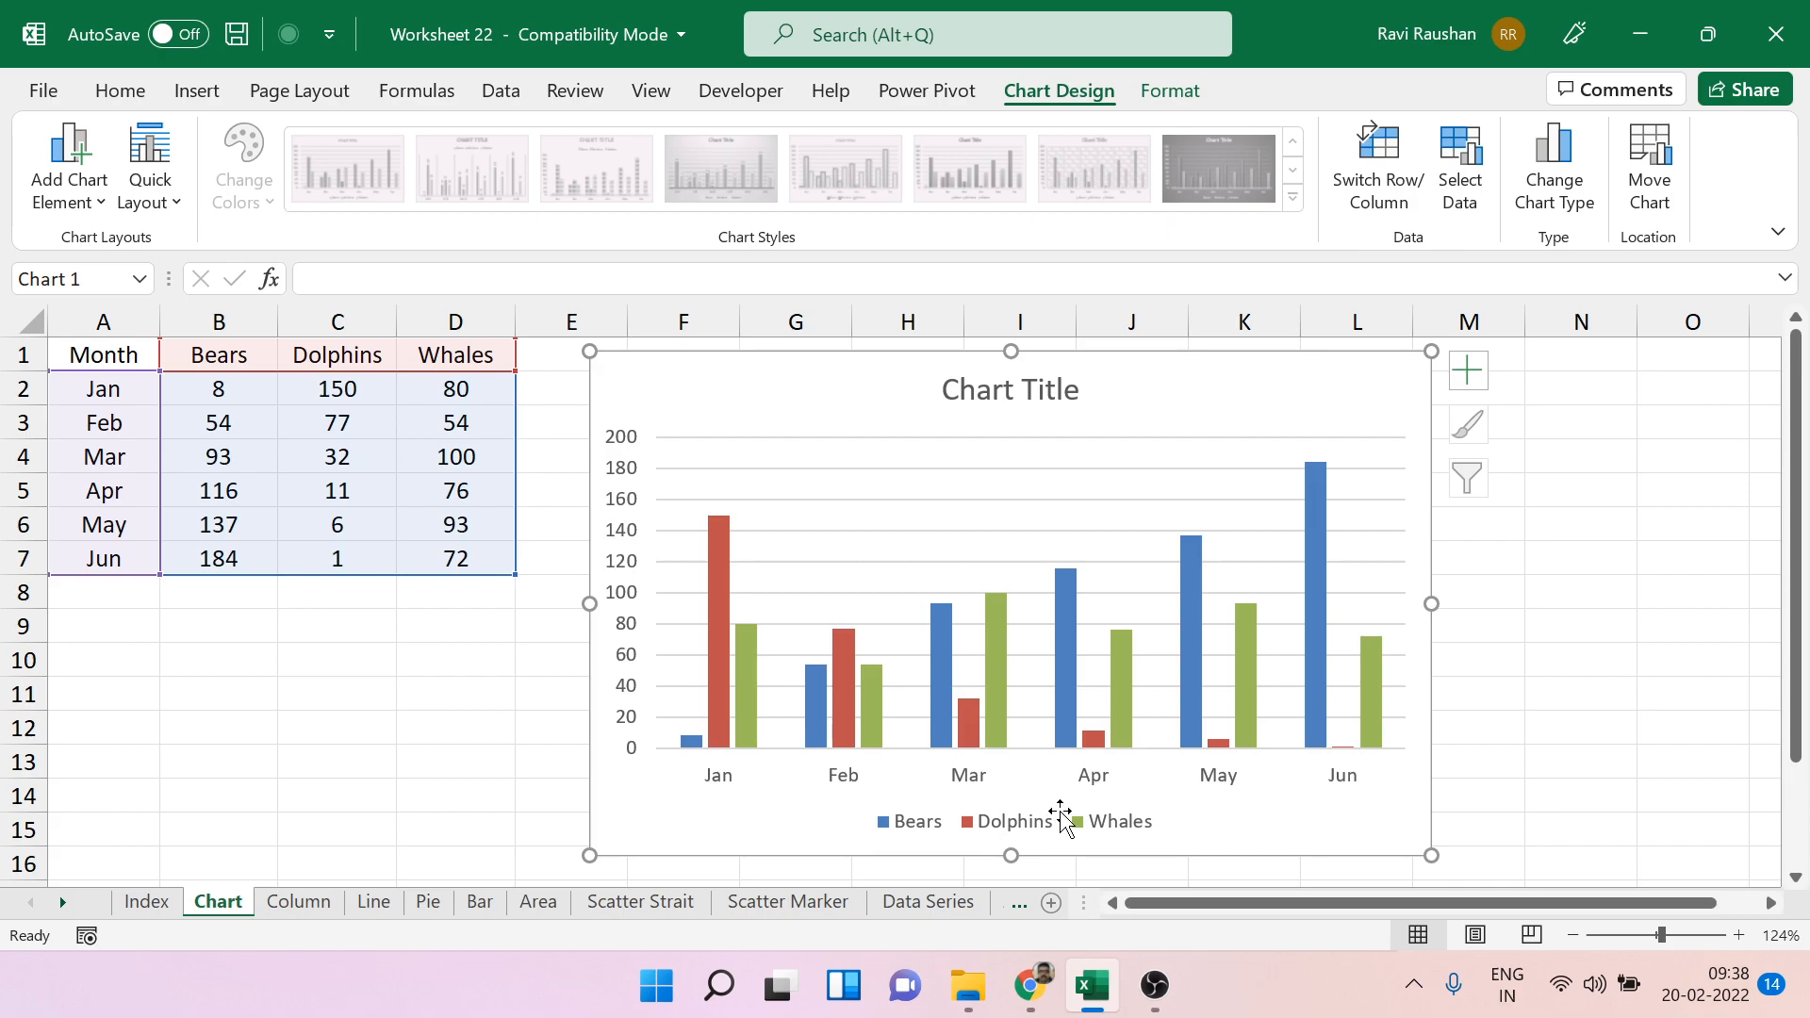
Examine the chart's Dolphins, Whales and Bears series against the January row and Dolphins column of the source table.
click(723, 697)
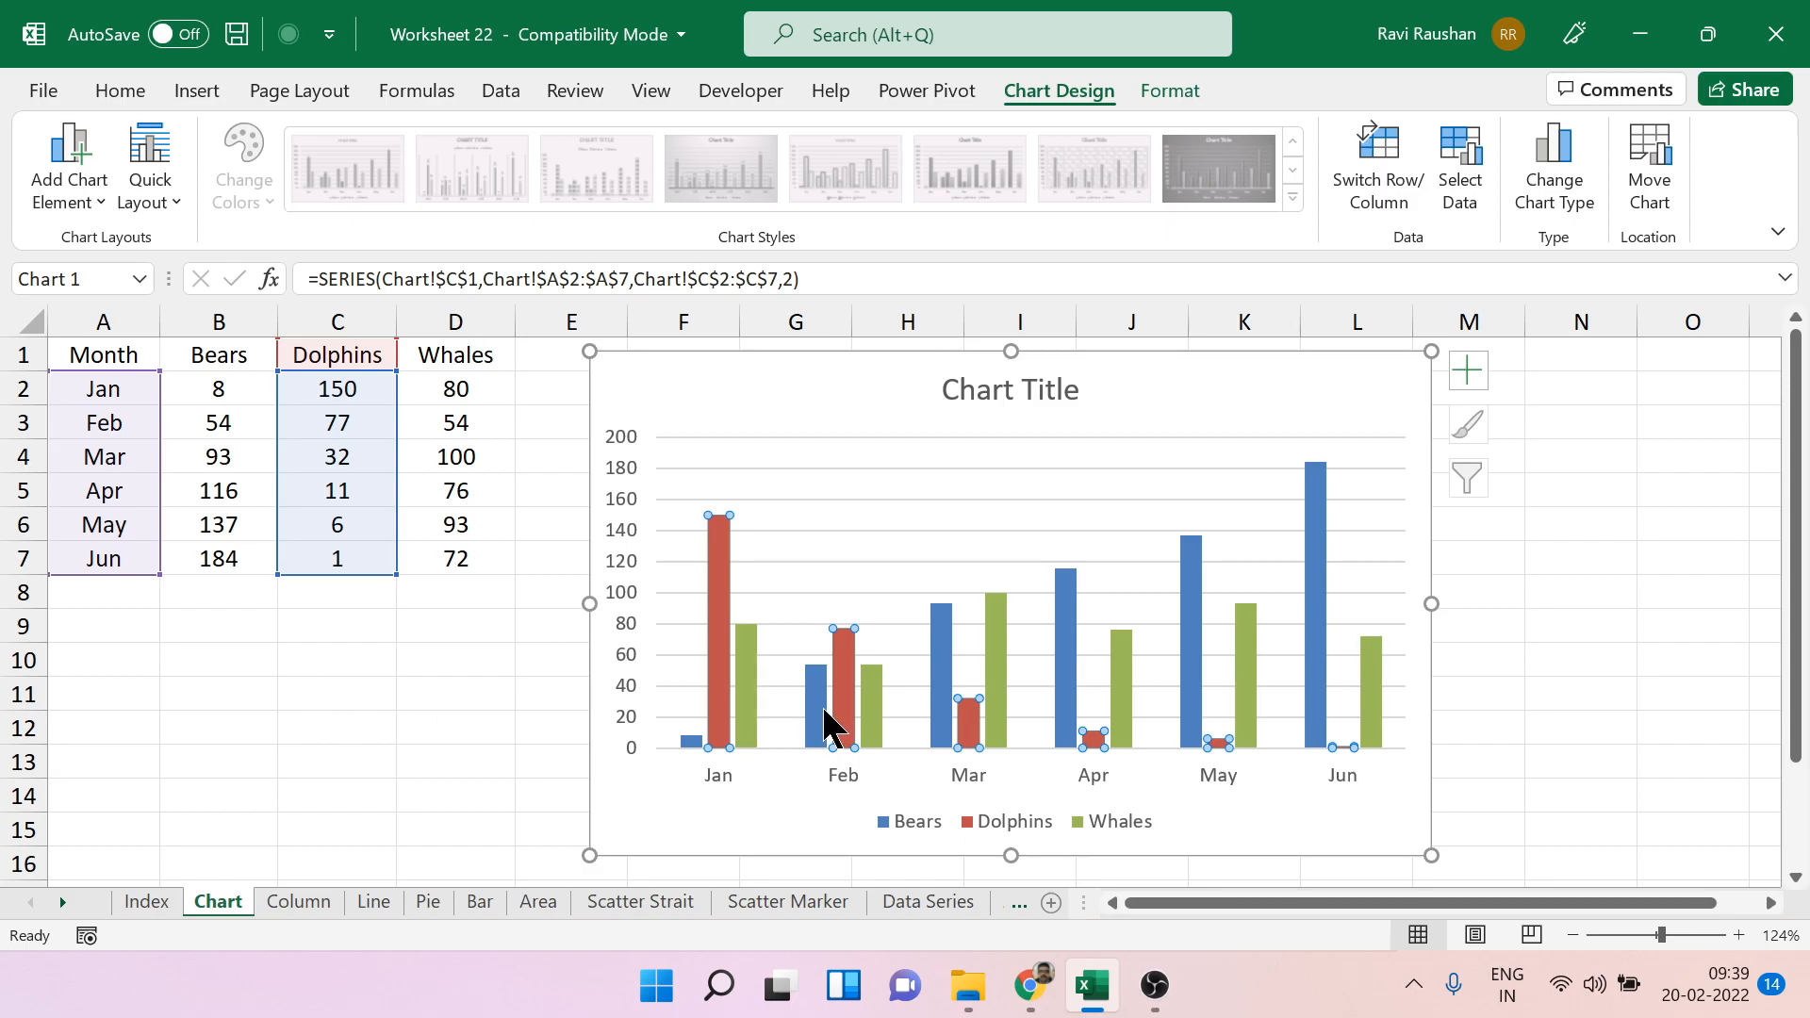
click(750, 710)
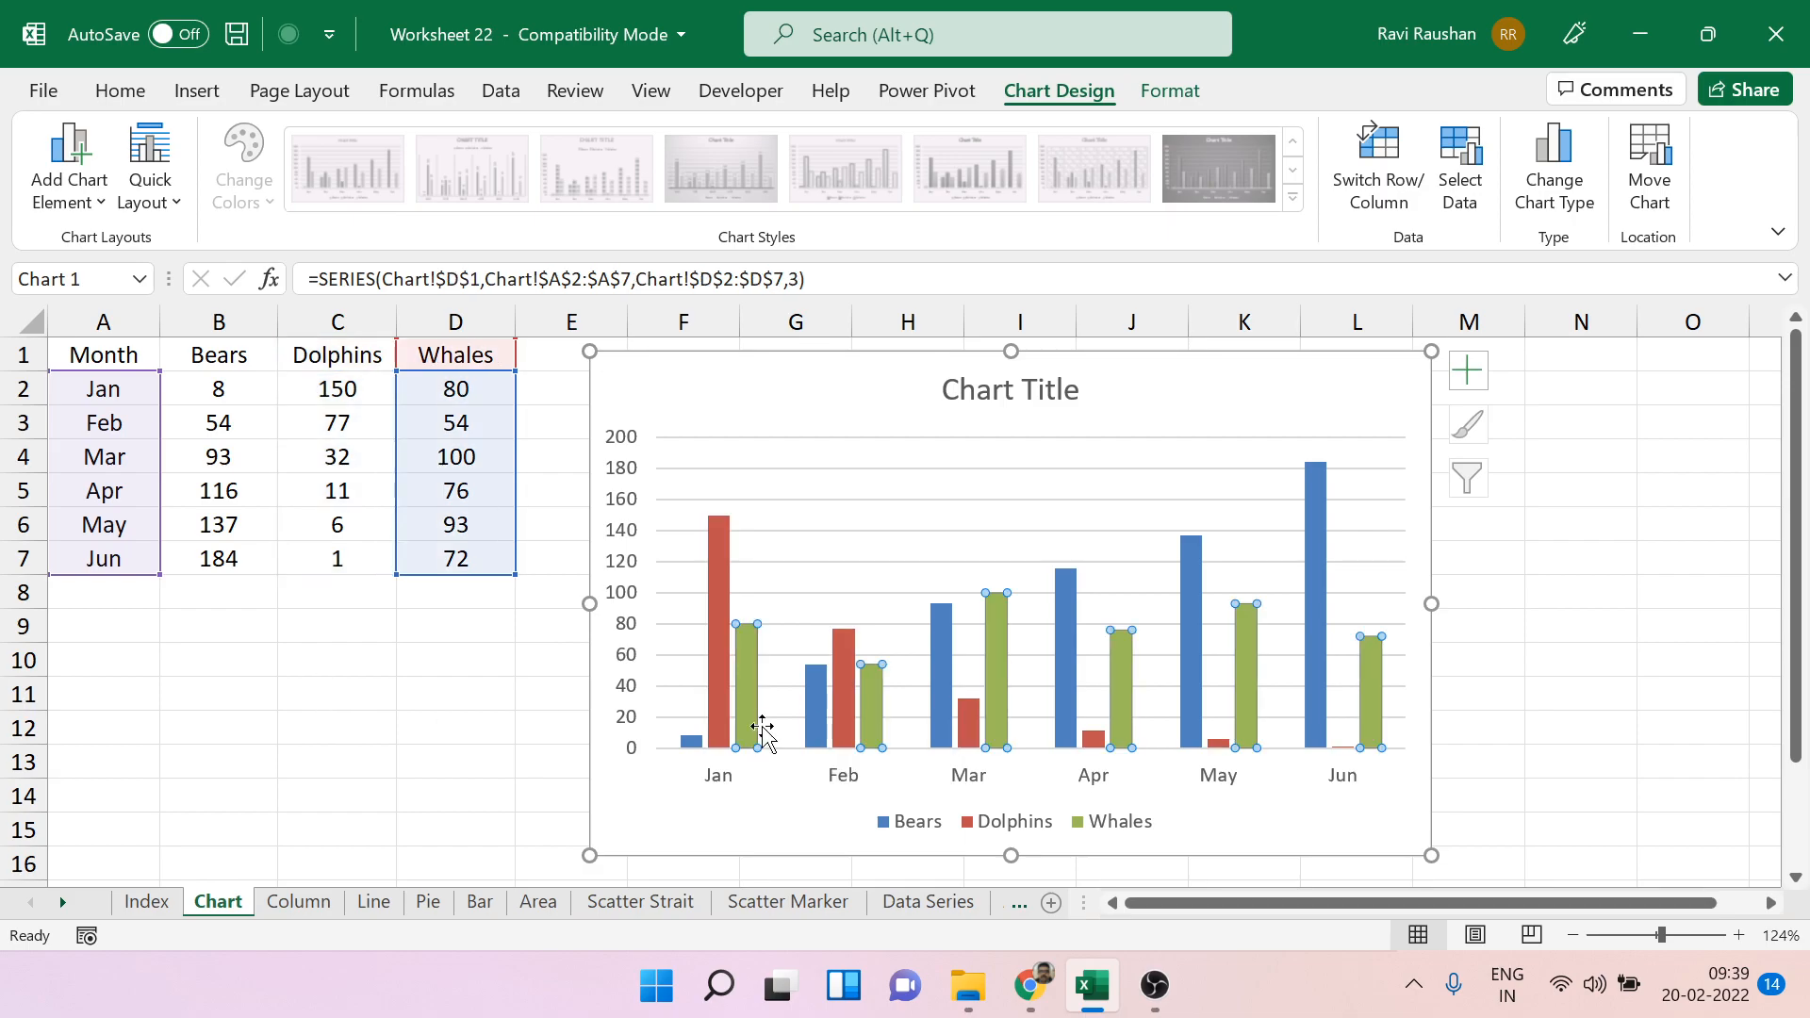
click(692, 741)
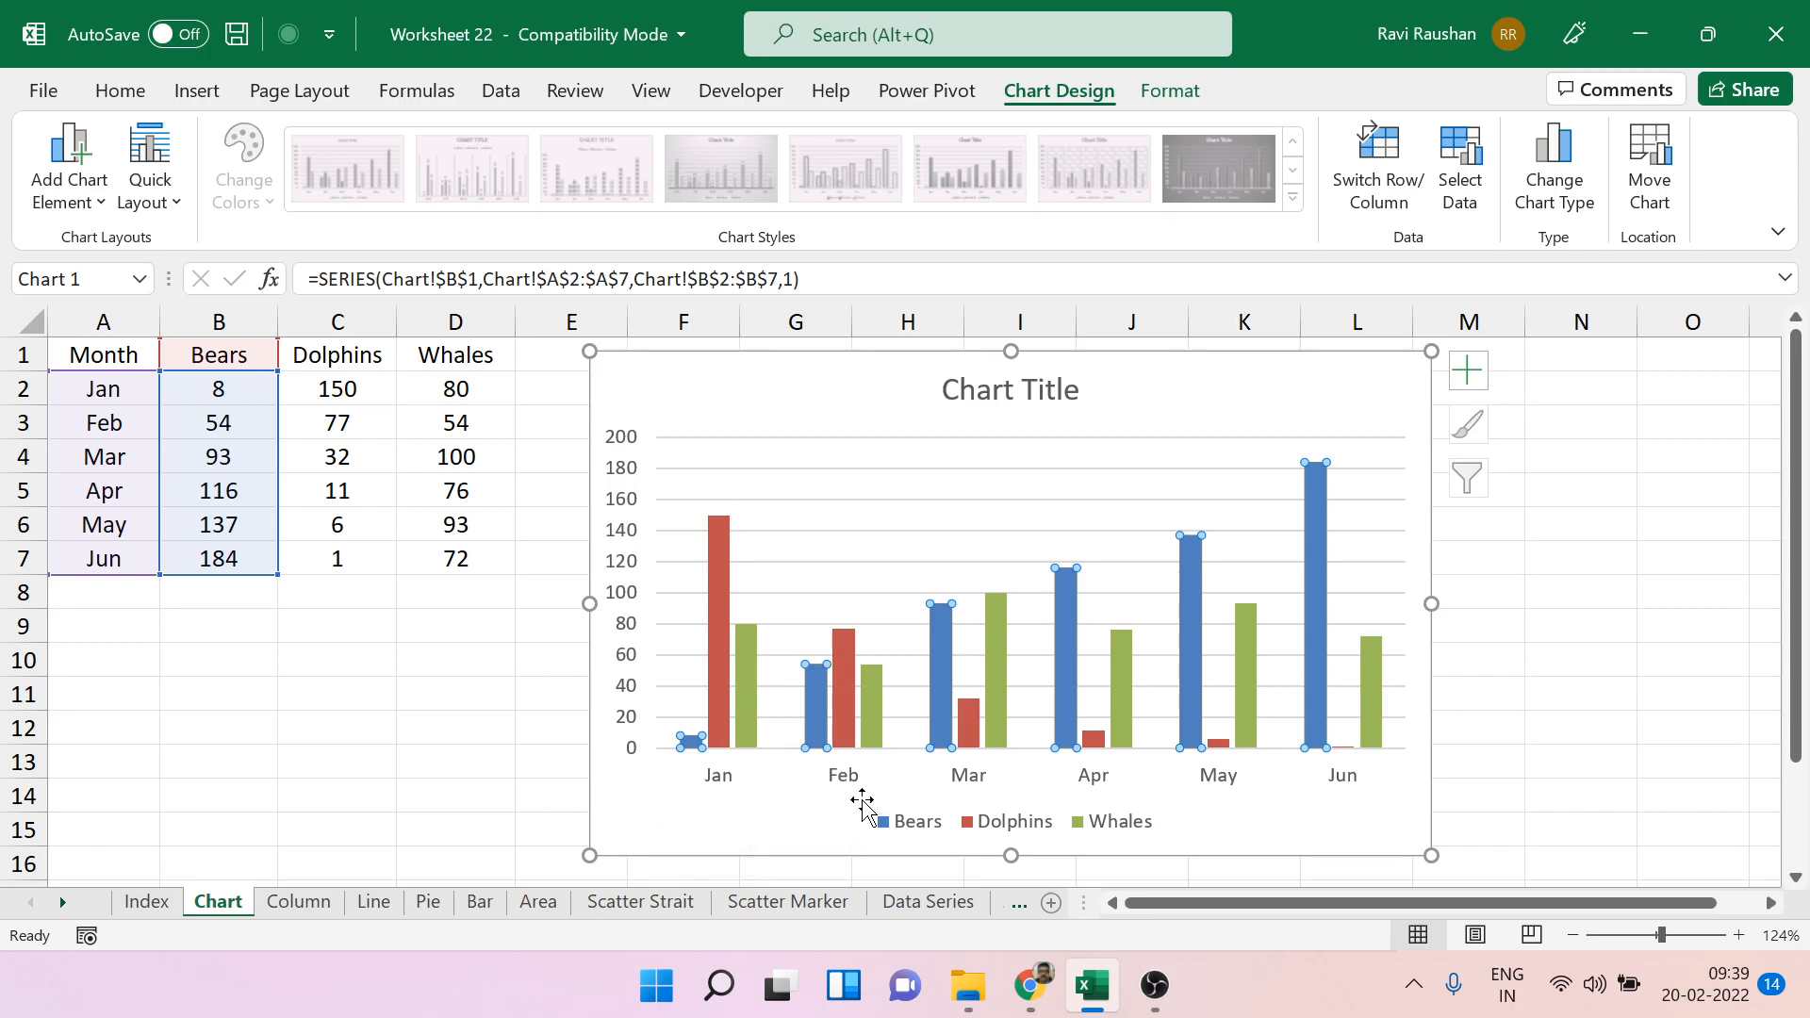
click(1664, 649)
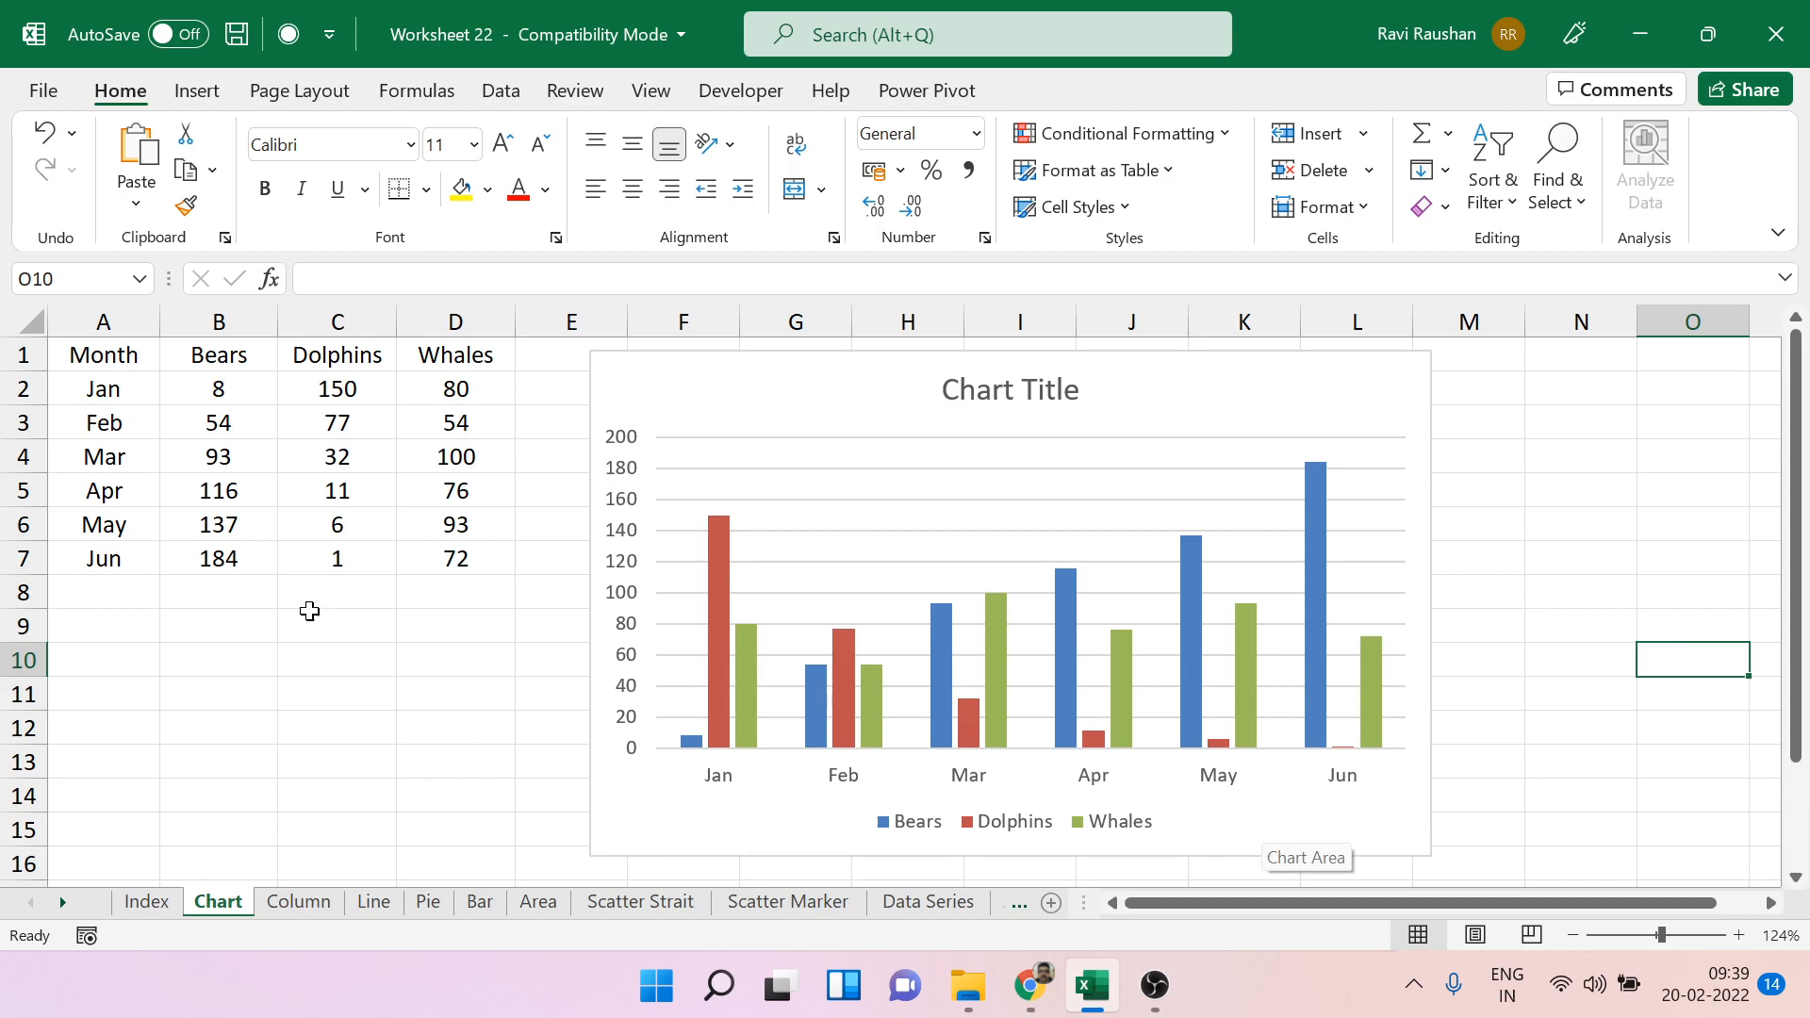
click(10, 390)
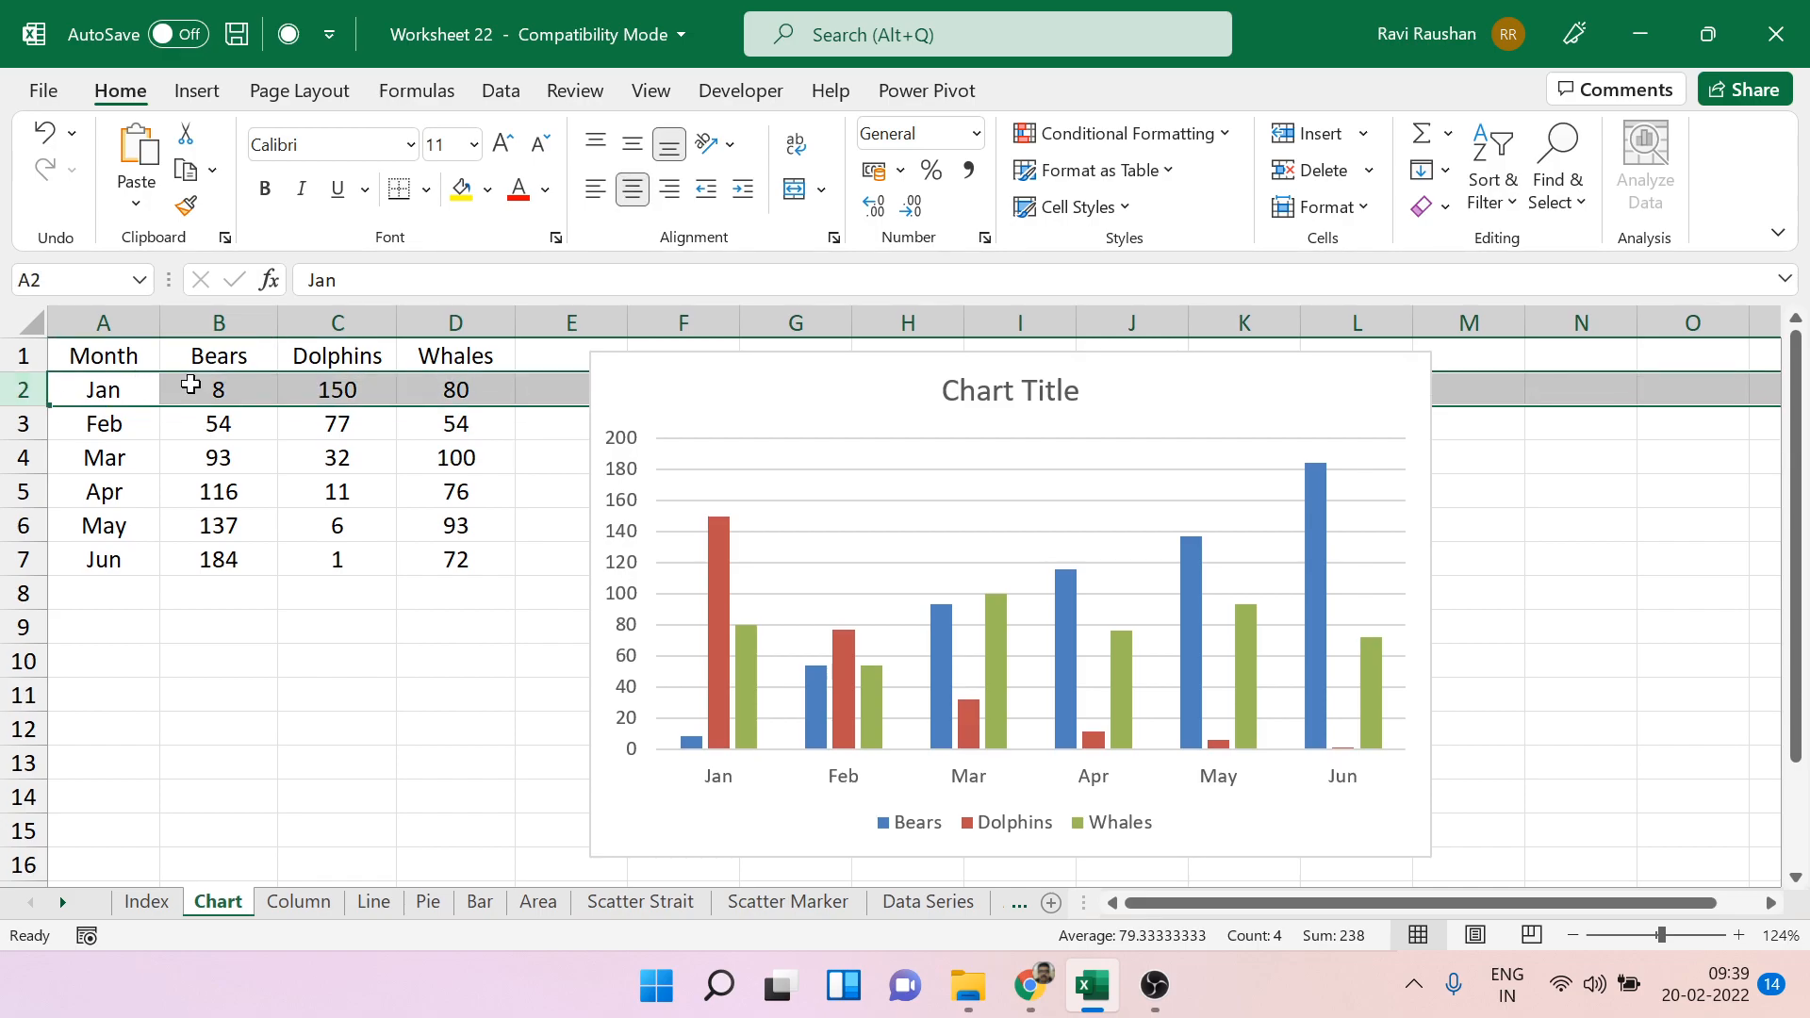
click(337, 317)
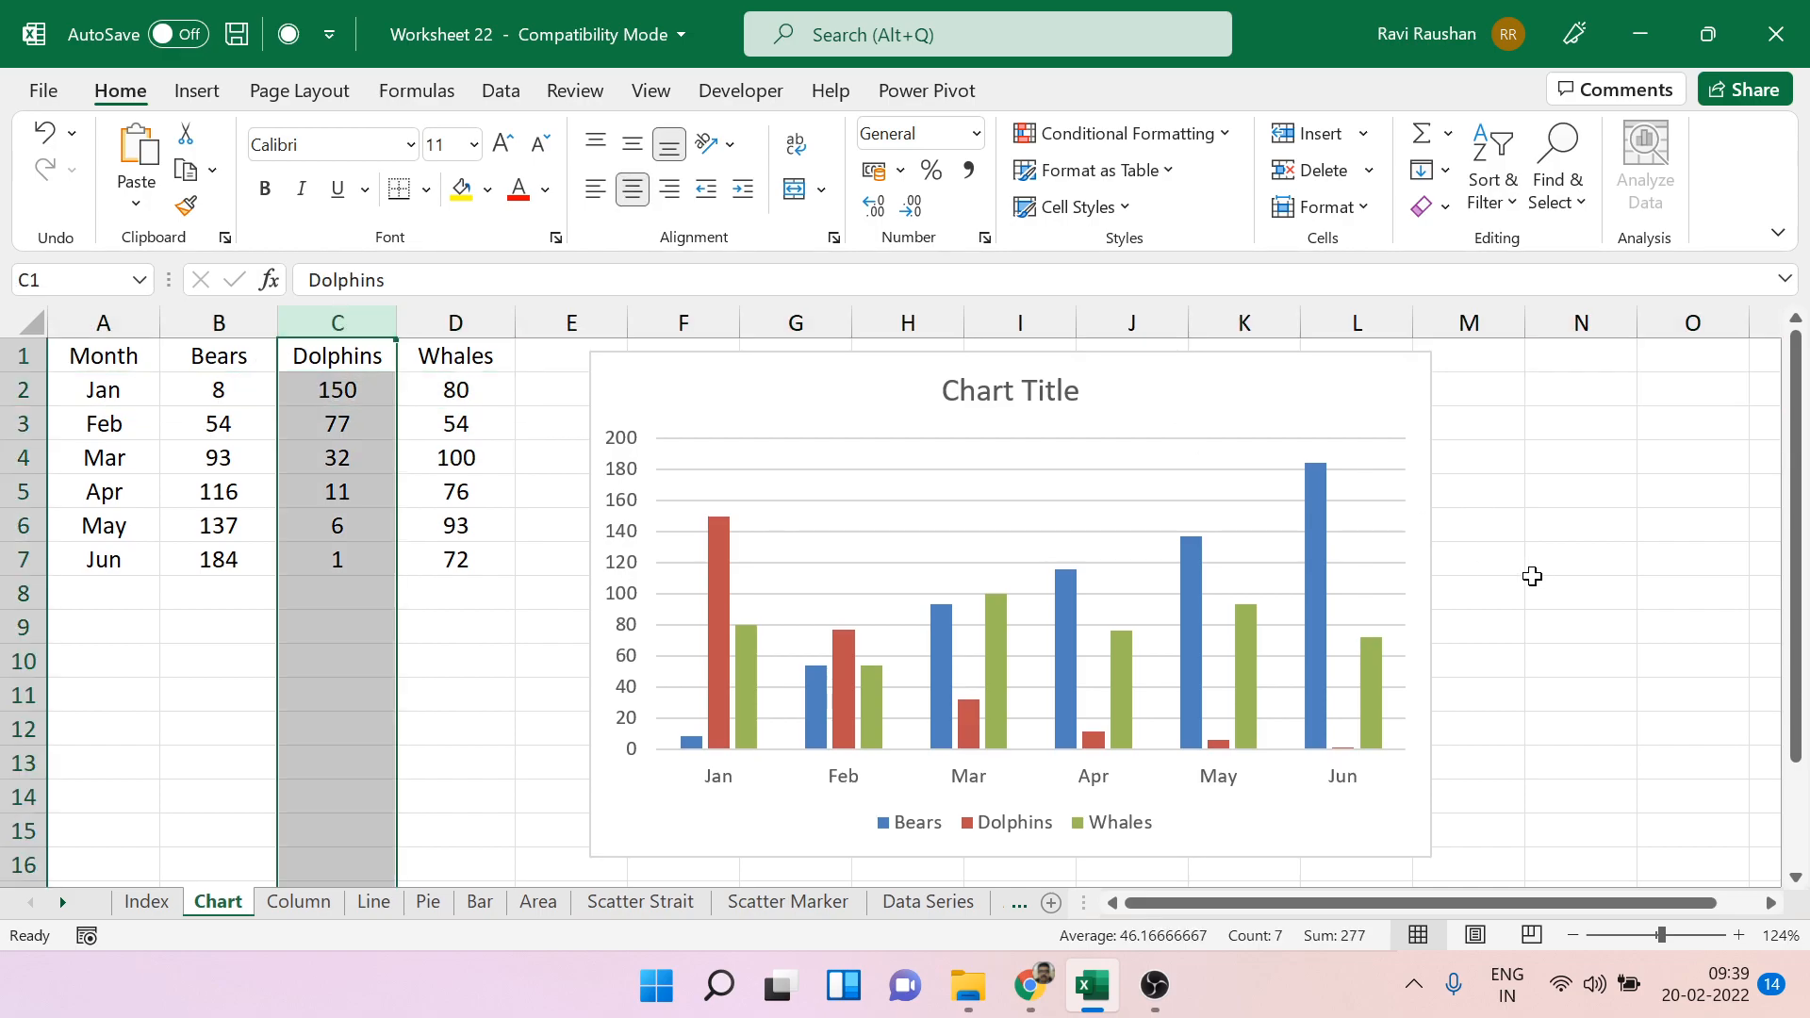
Switch the chart's rows and columns to group the data by animal, and switch them back to group it by month.
click(1405, 543)
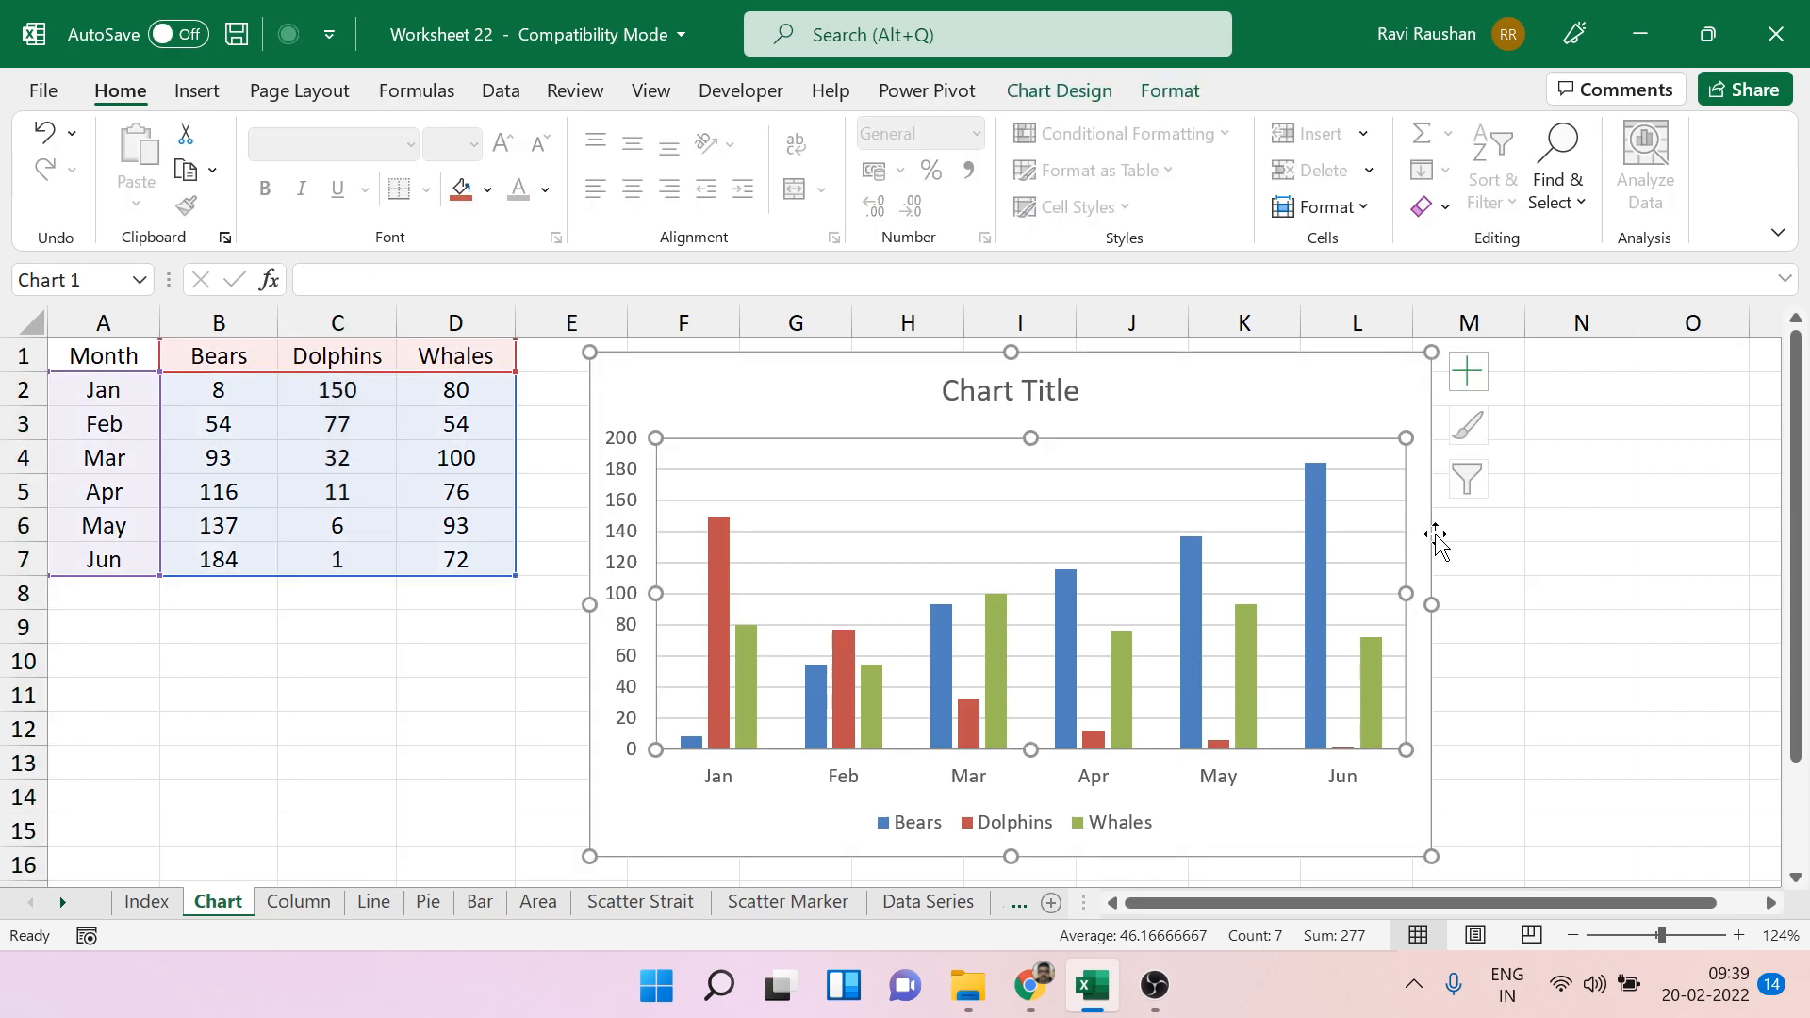
click(1432, 539)
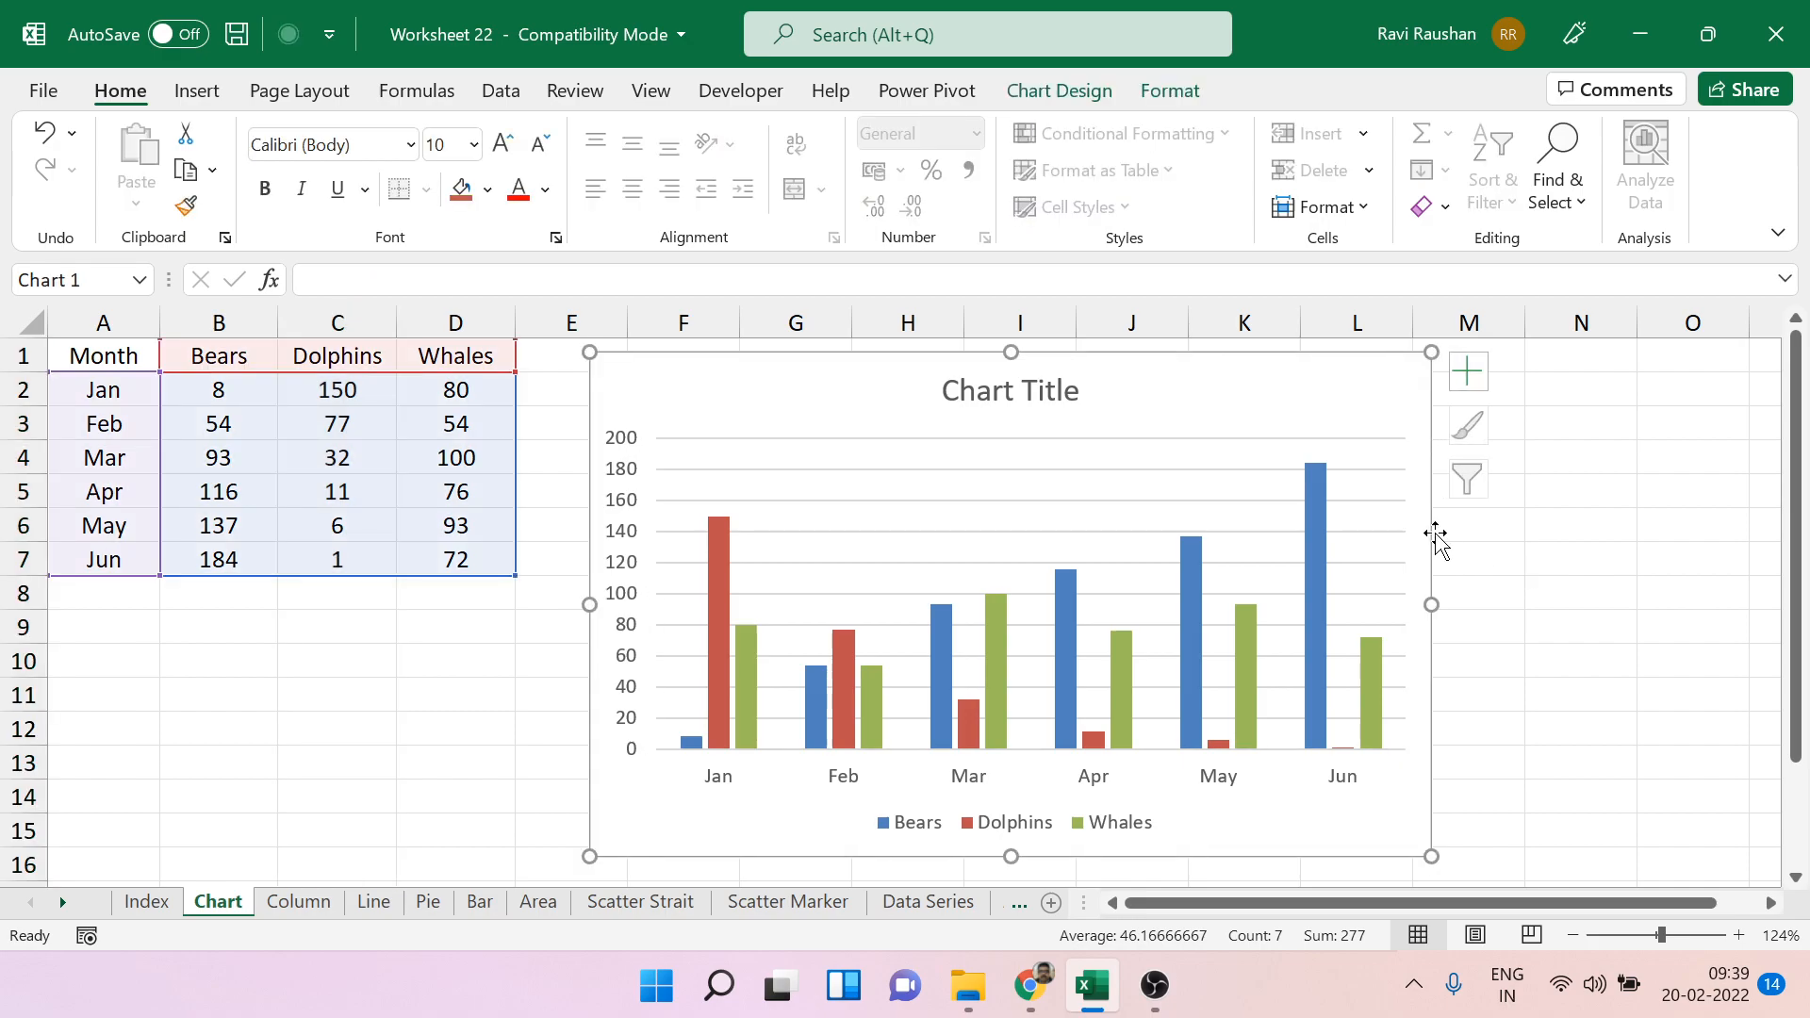
click(1075, 89)
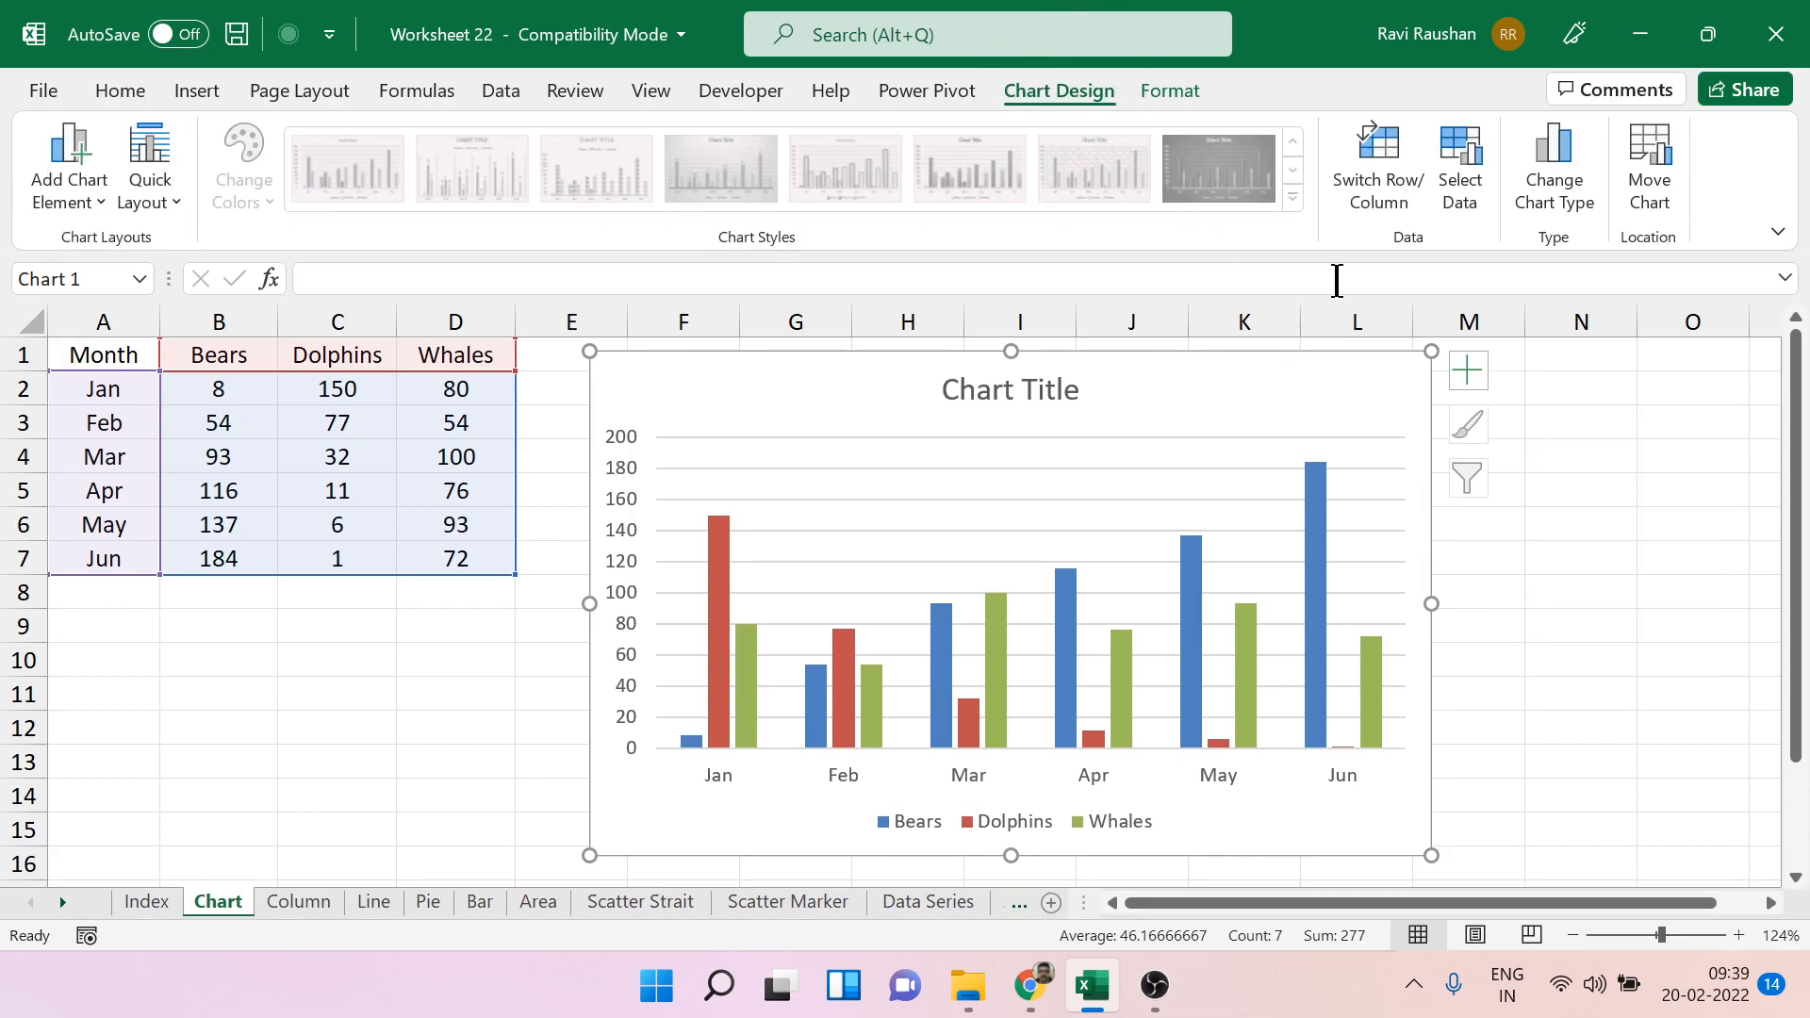
click(1366, 199)
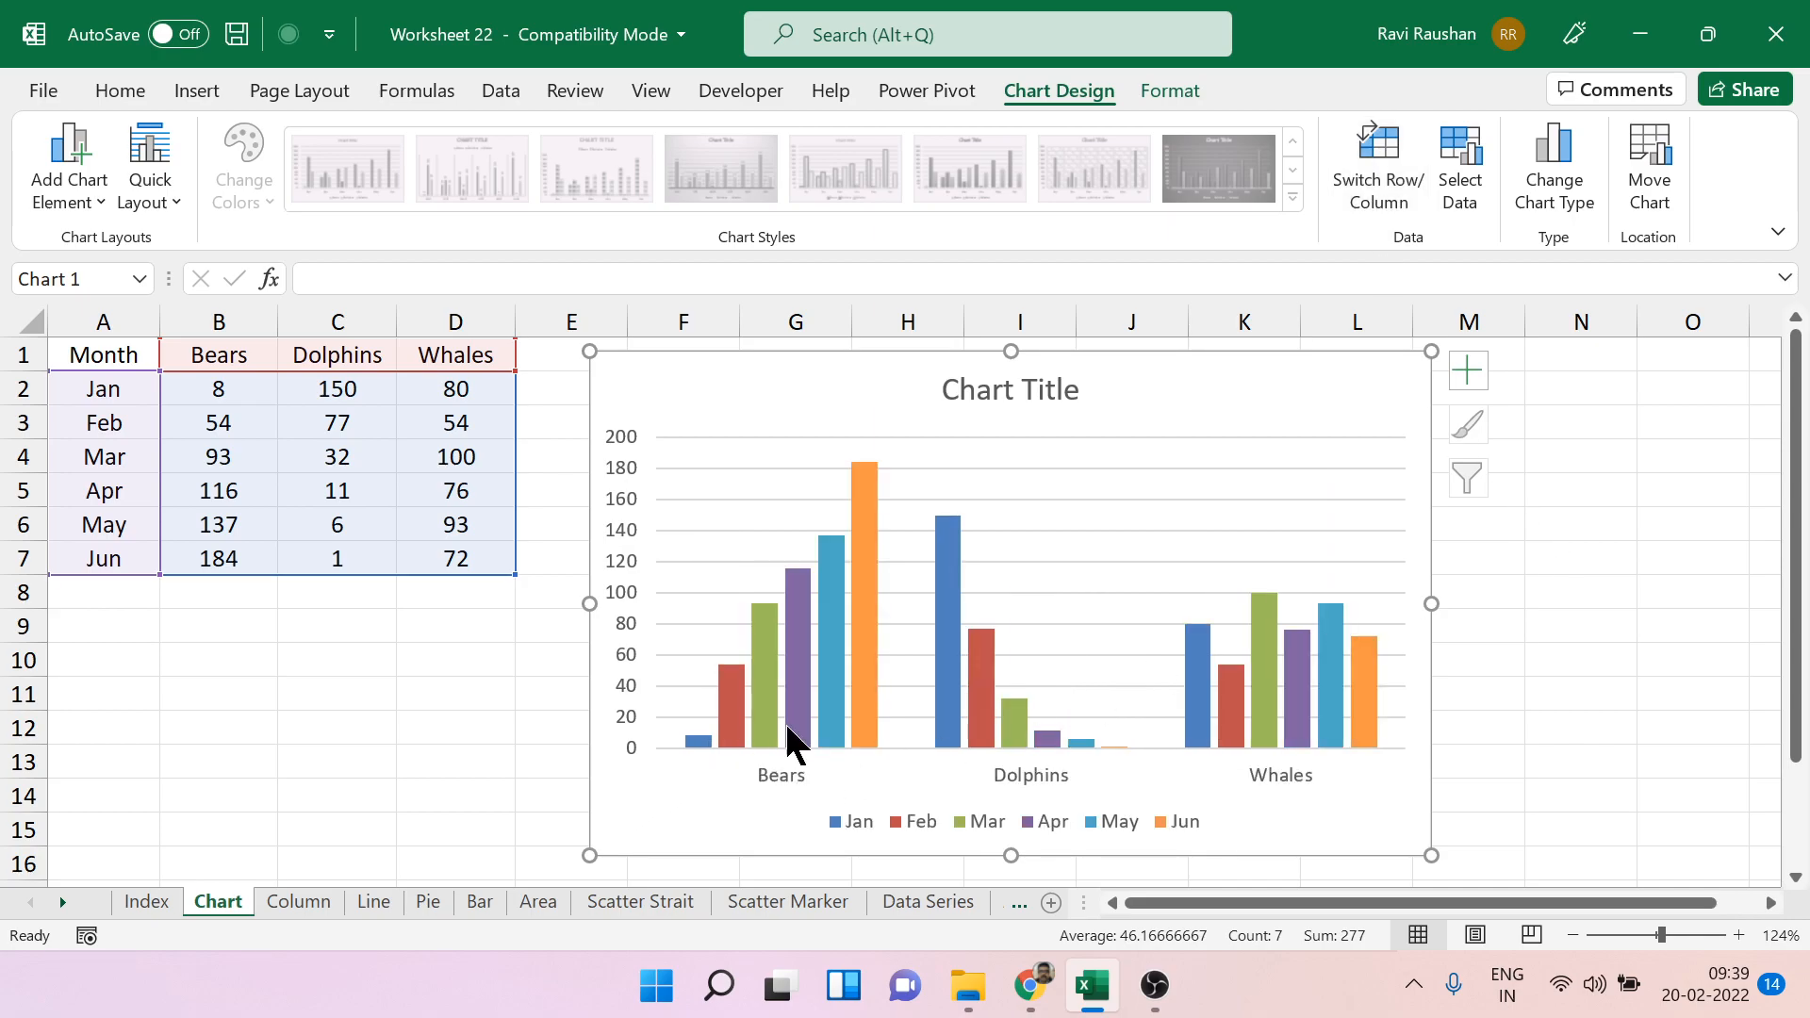
click(855, 707)
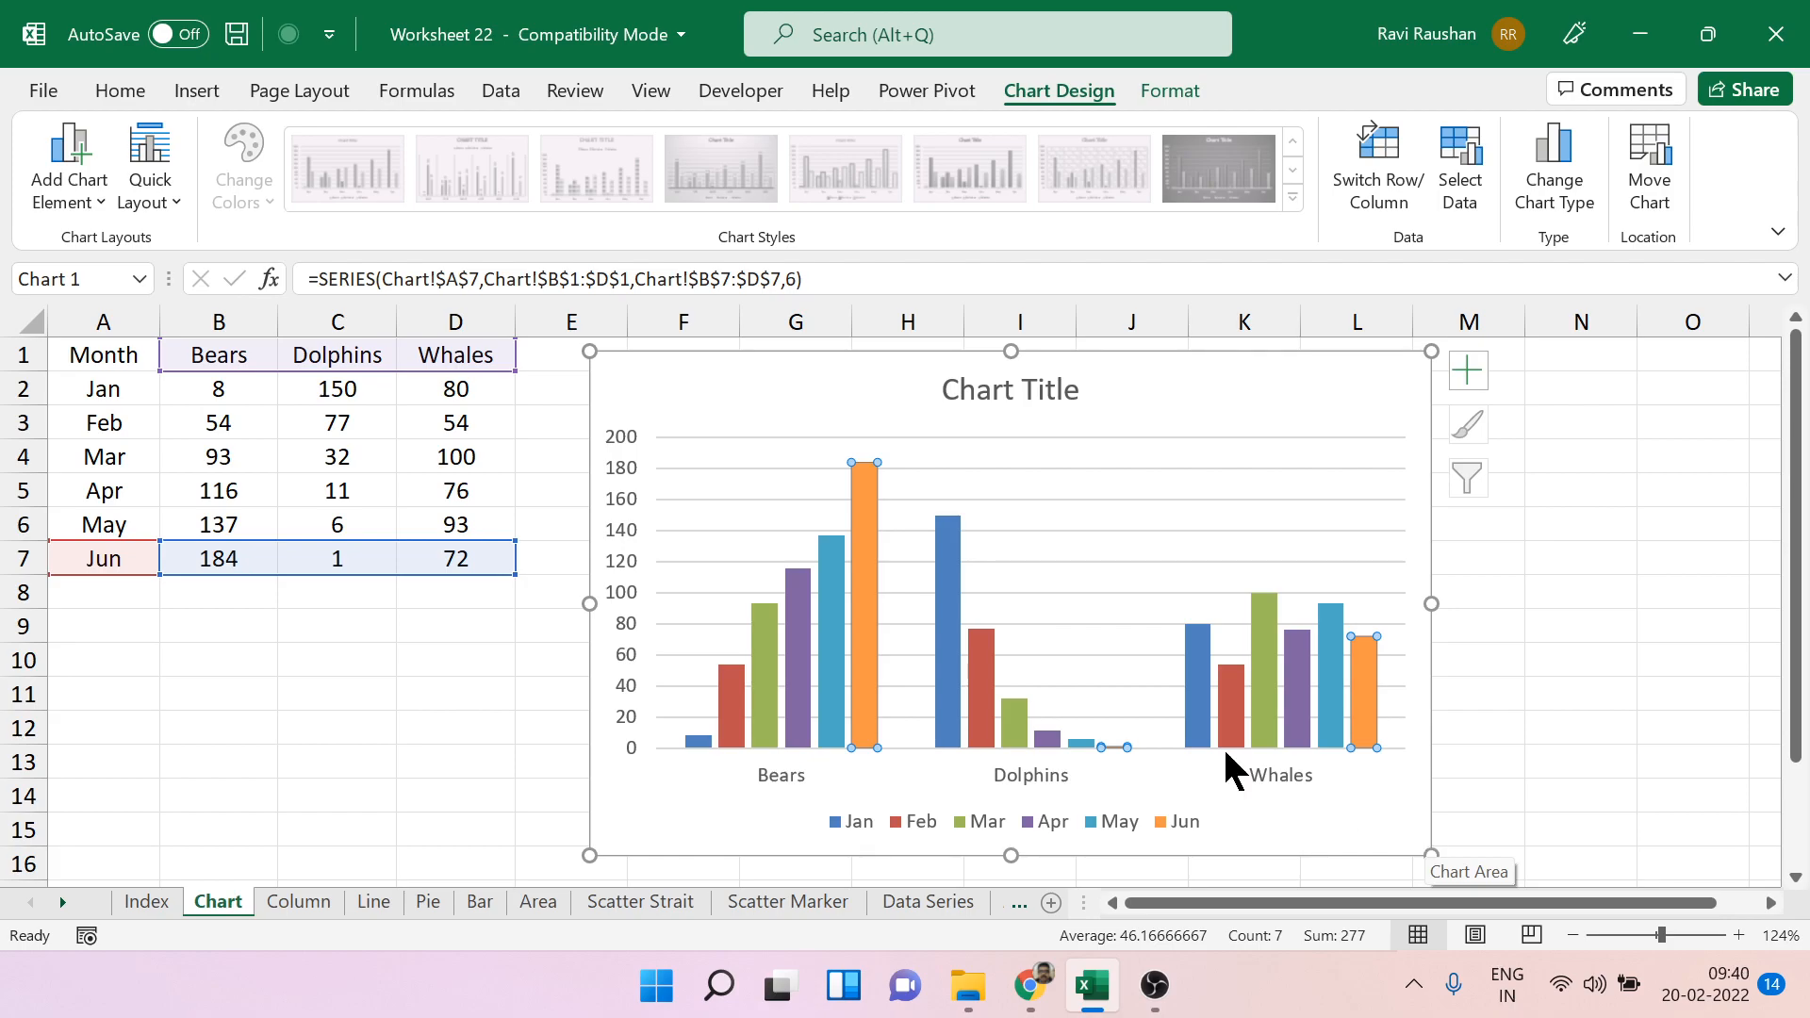
click(1360, 161)
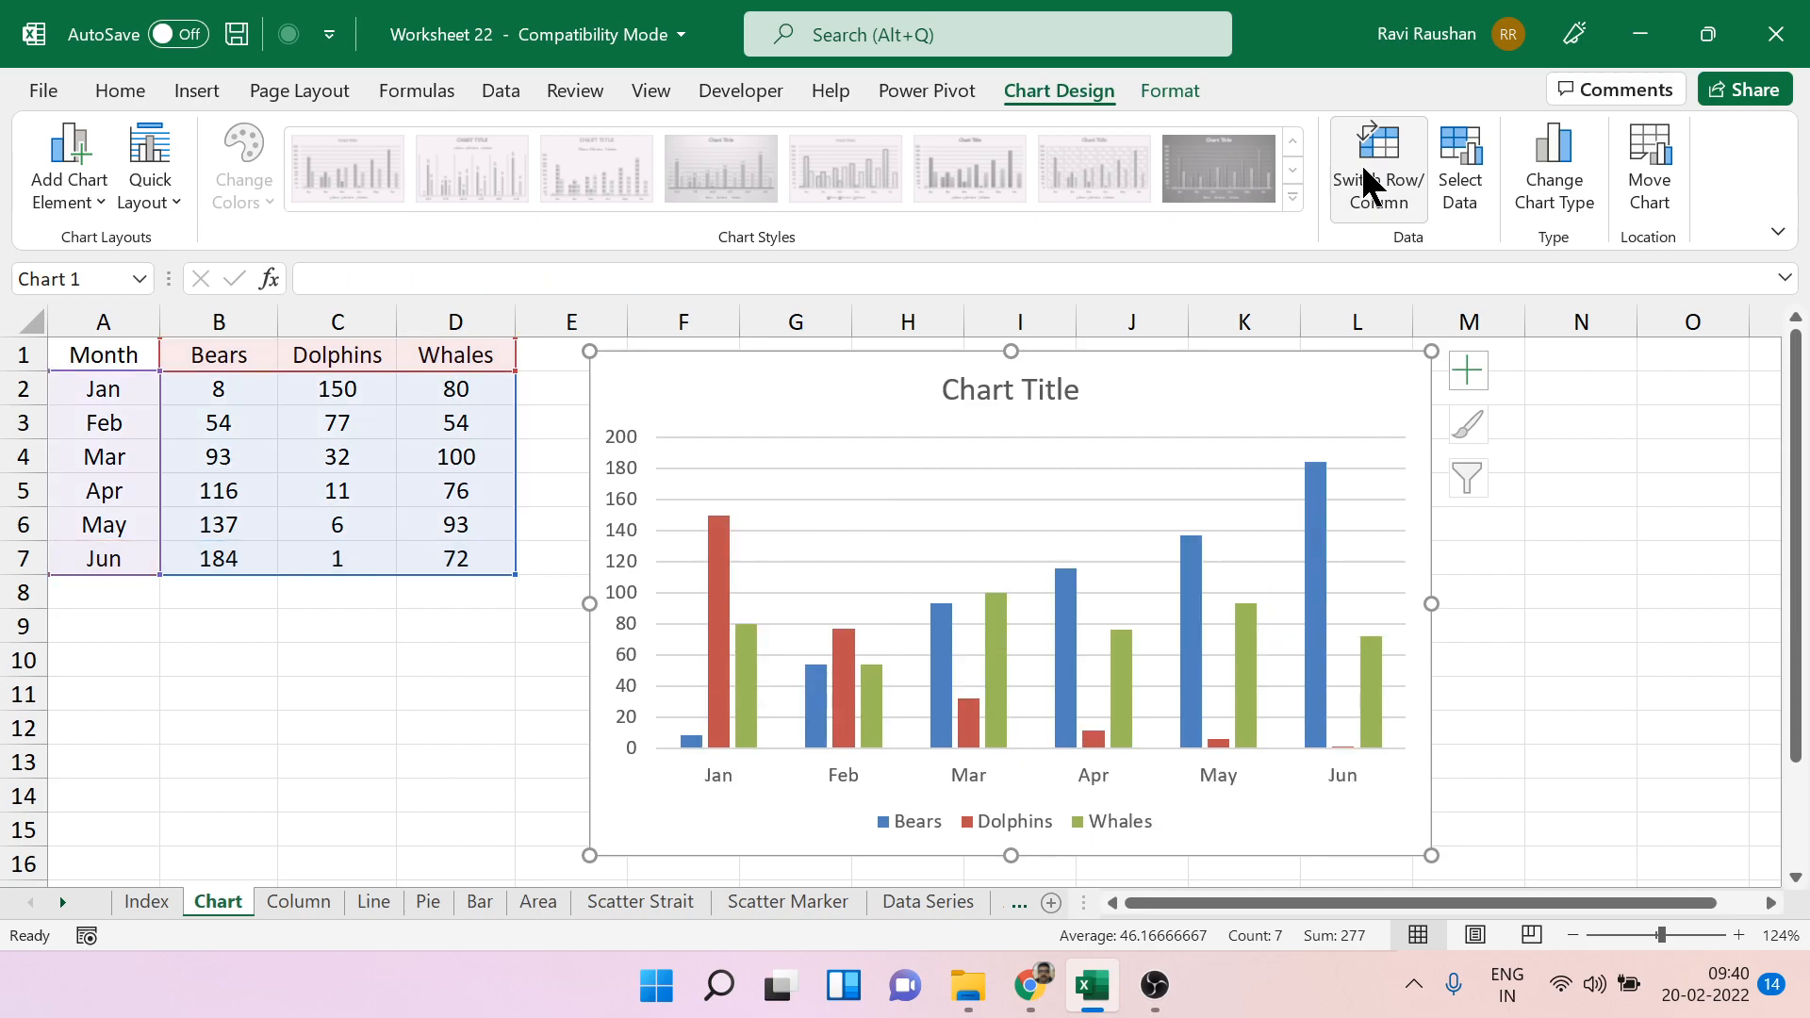
click(1667, 598)
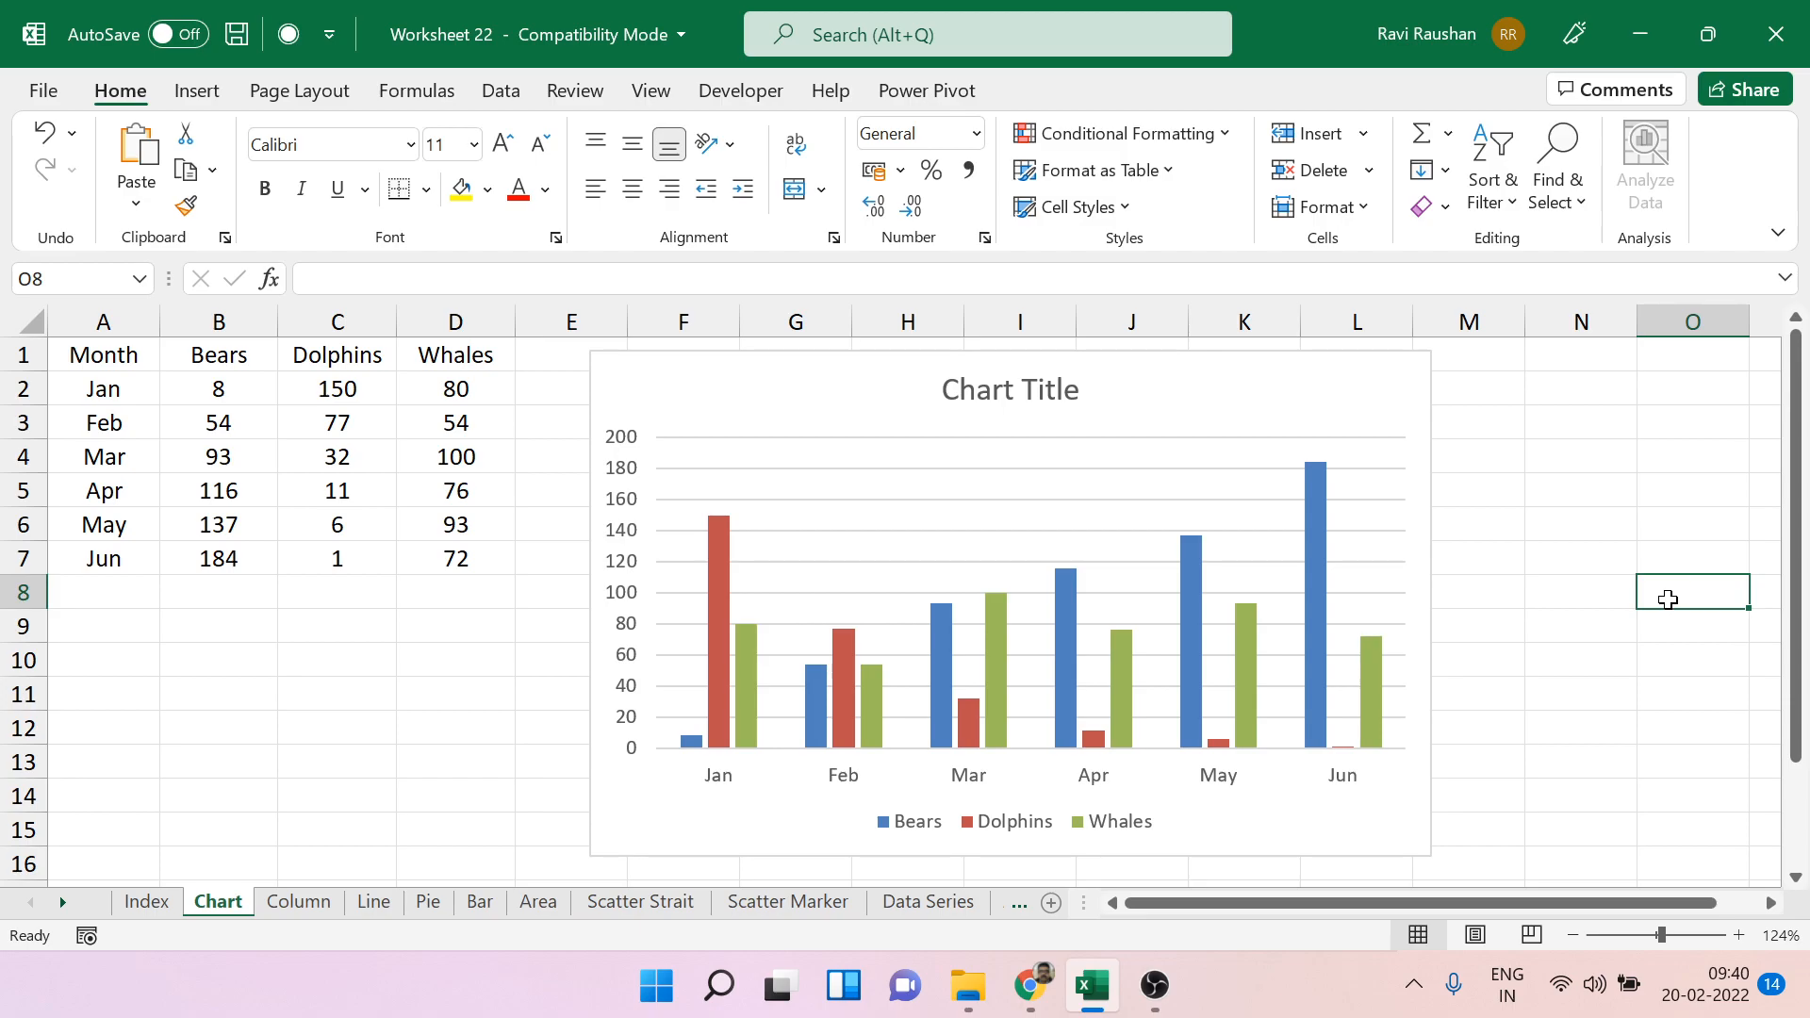
click(1428, 418)
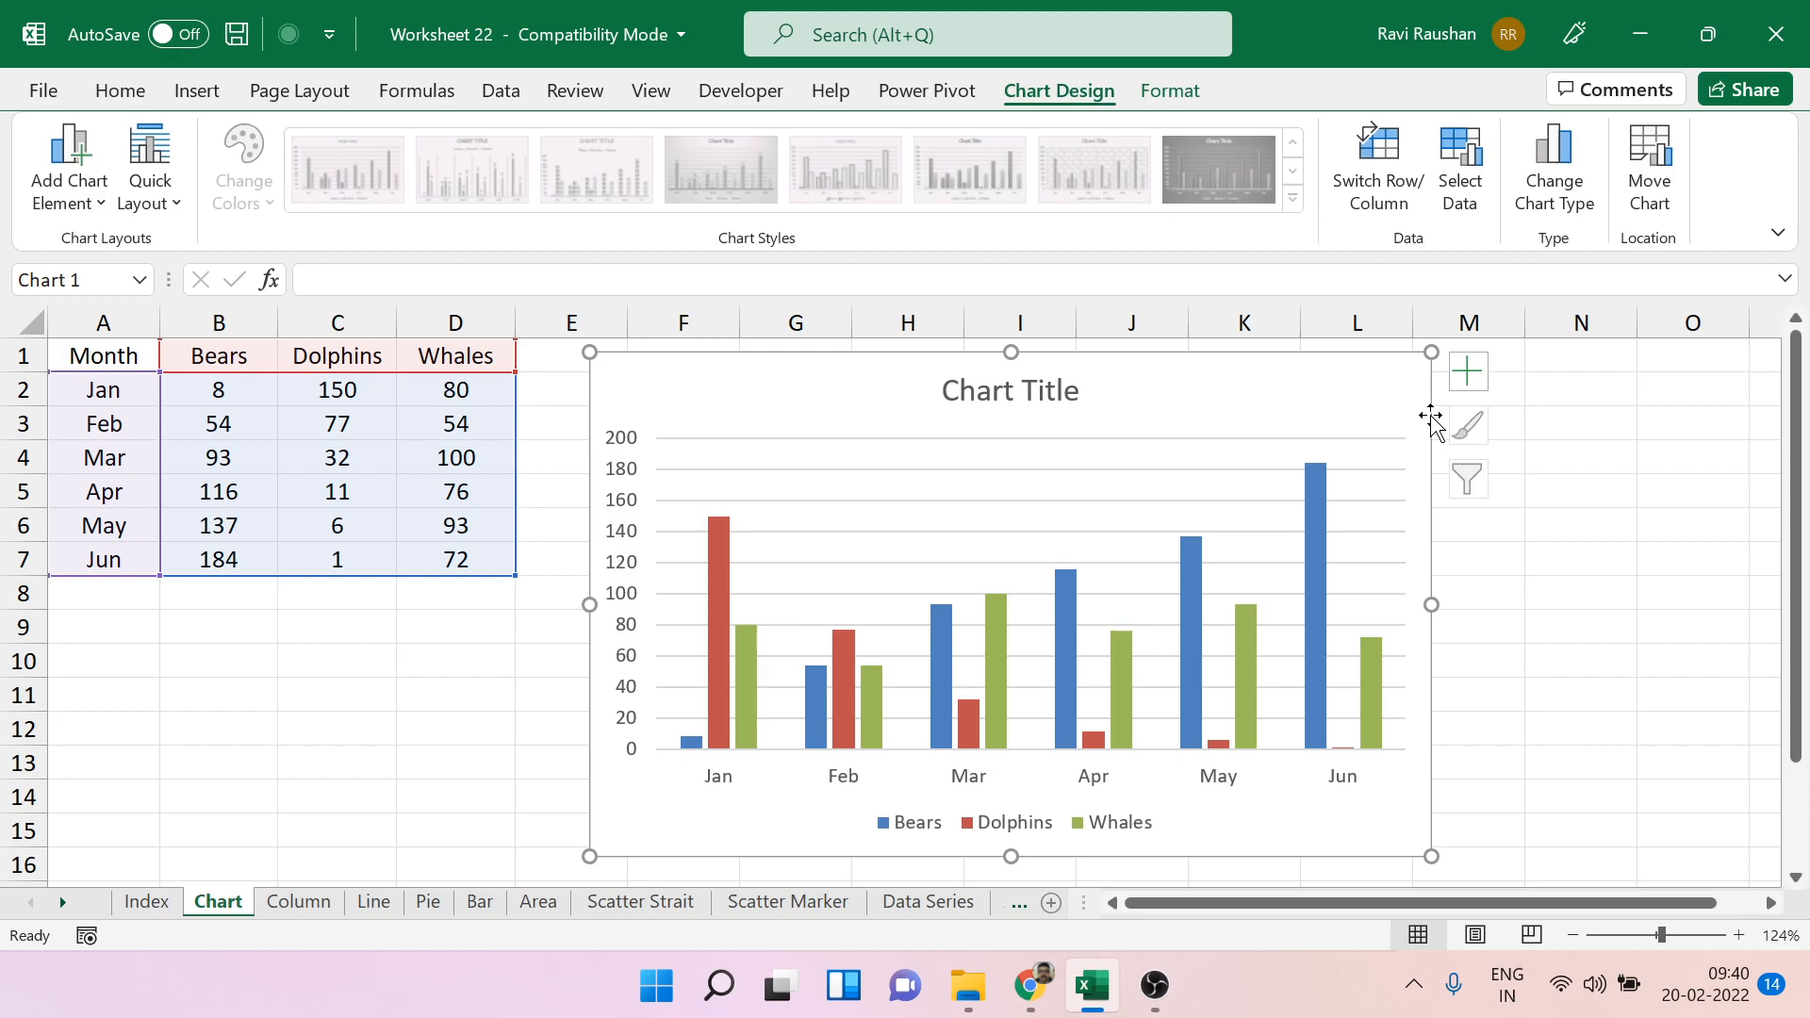
click(1211, 467)
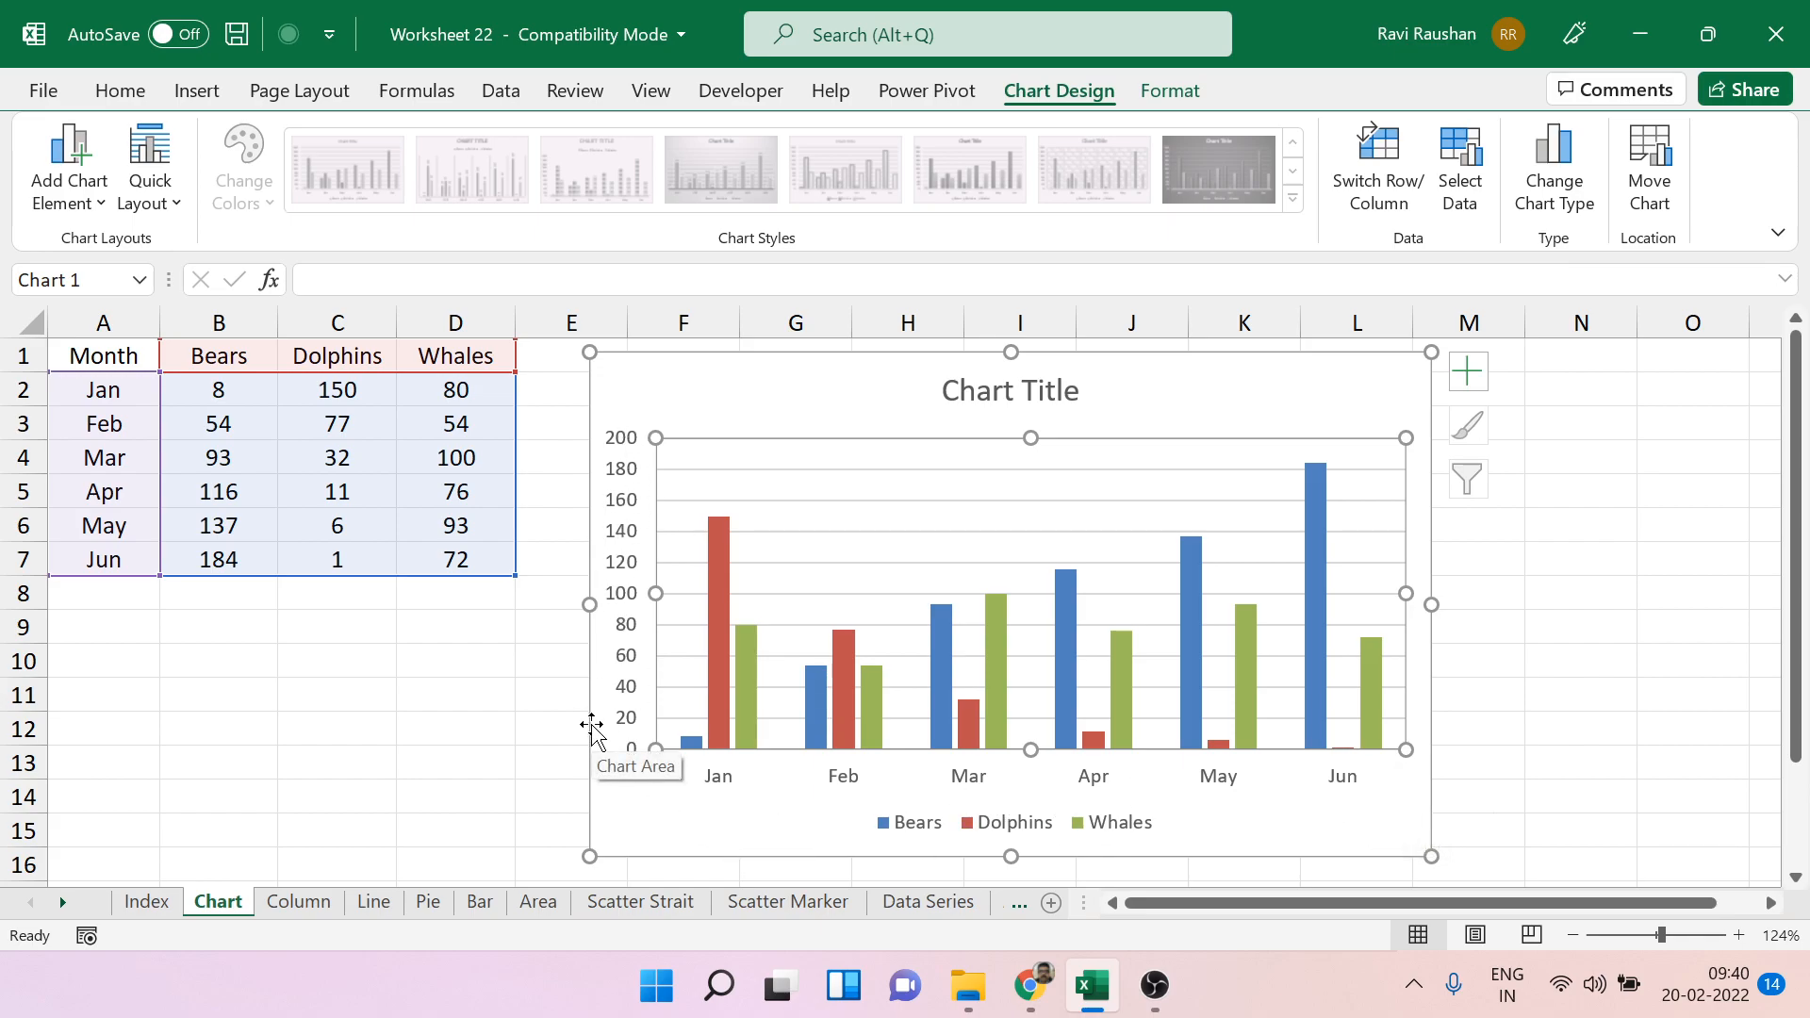
click(945, 825)
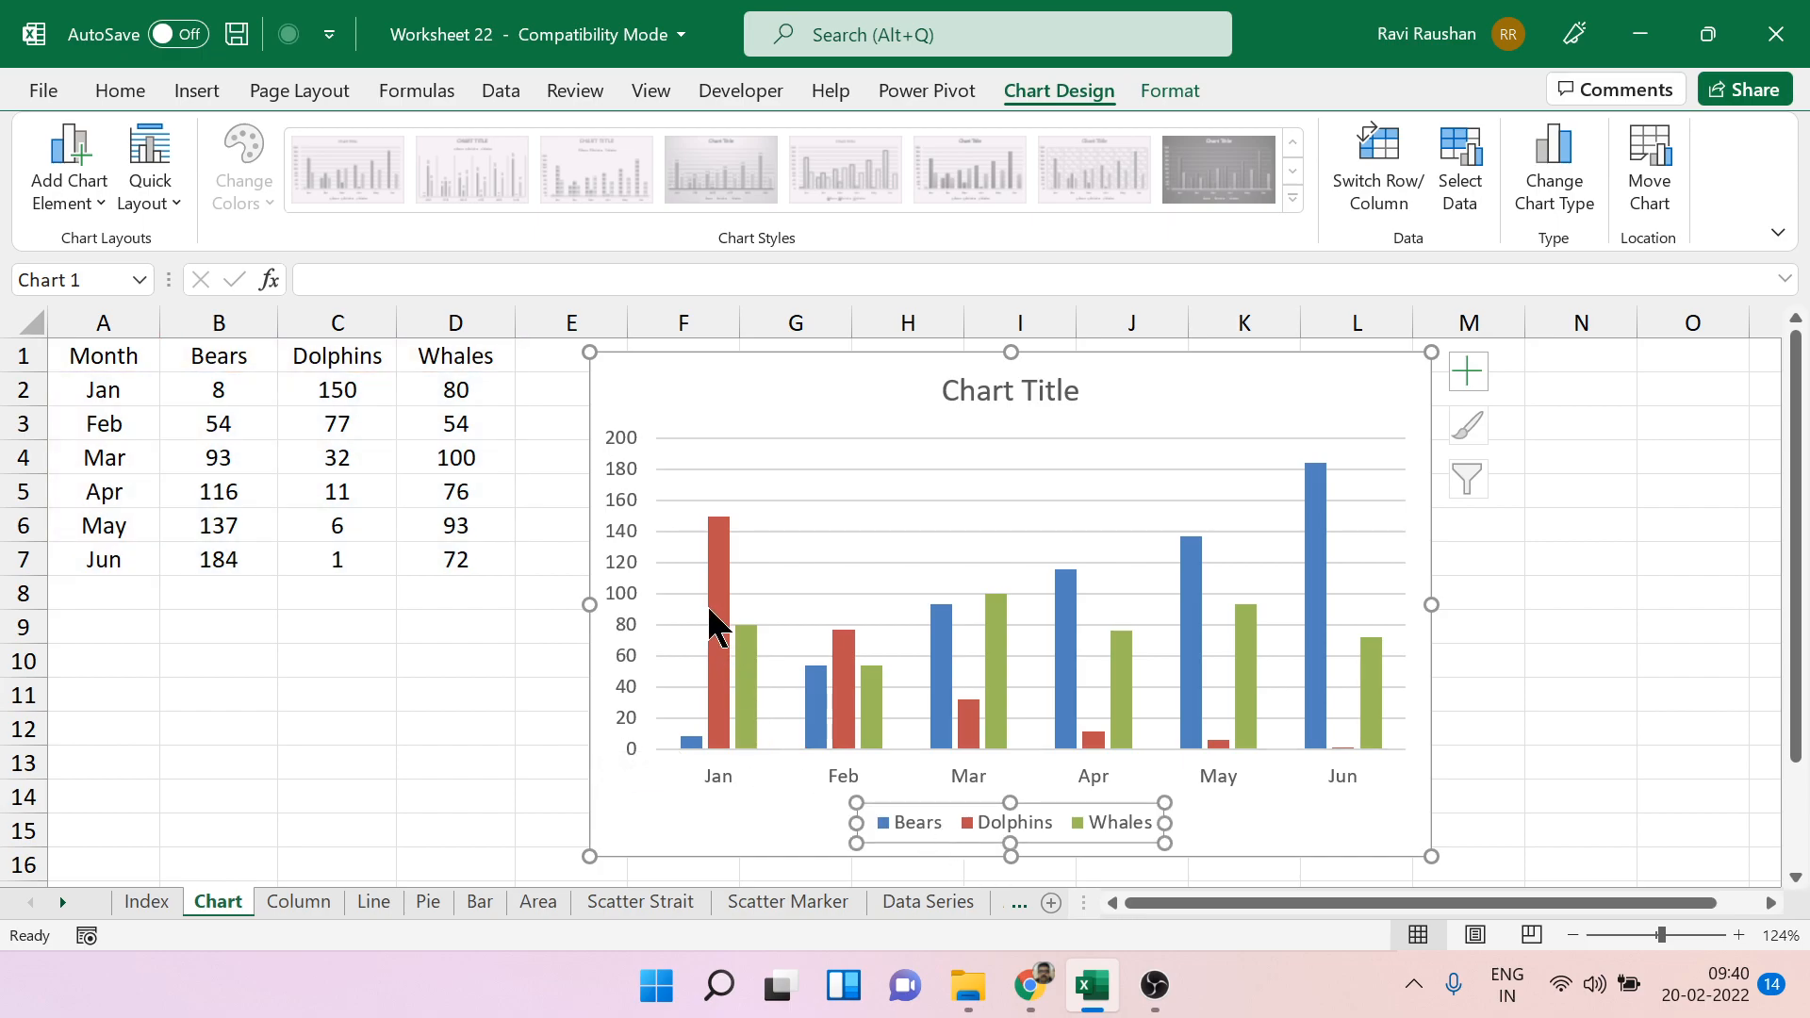
click(1606, 606)
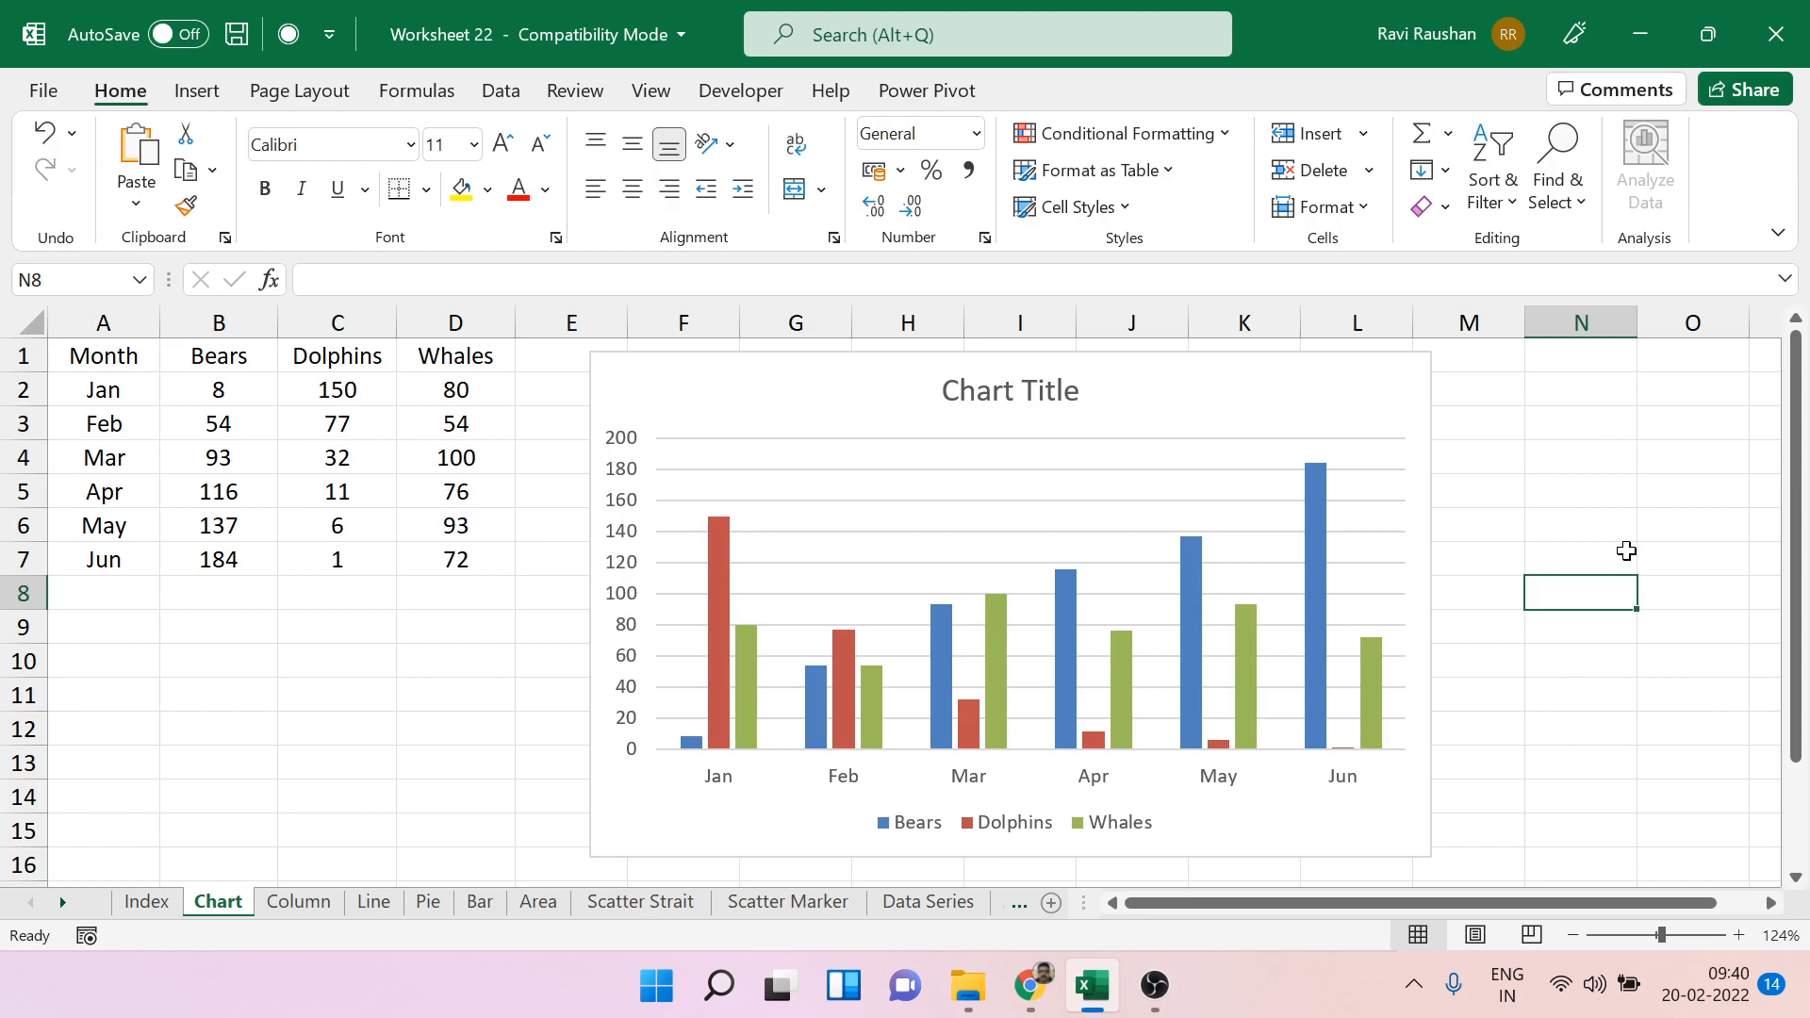
Add a primary horizontal axis title to the chart and set its text to "Months".
click(1429, 471)
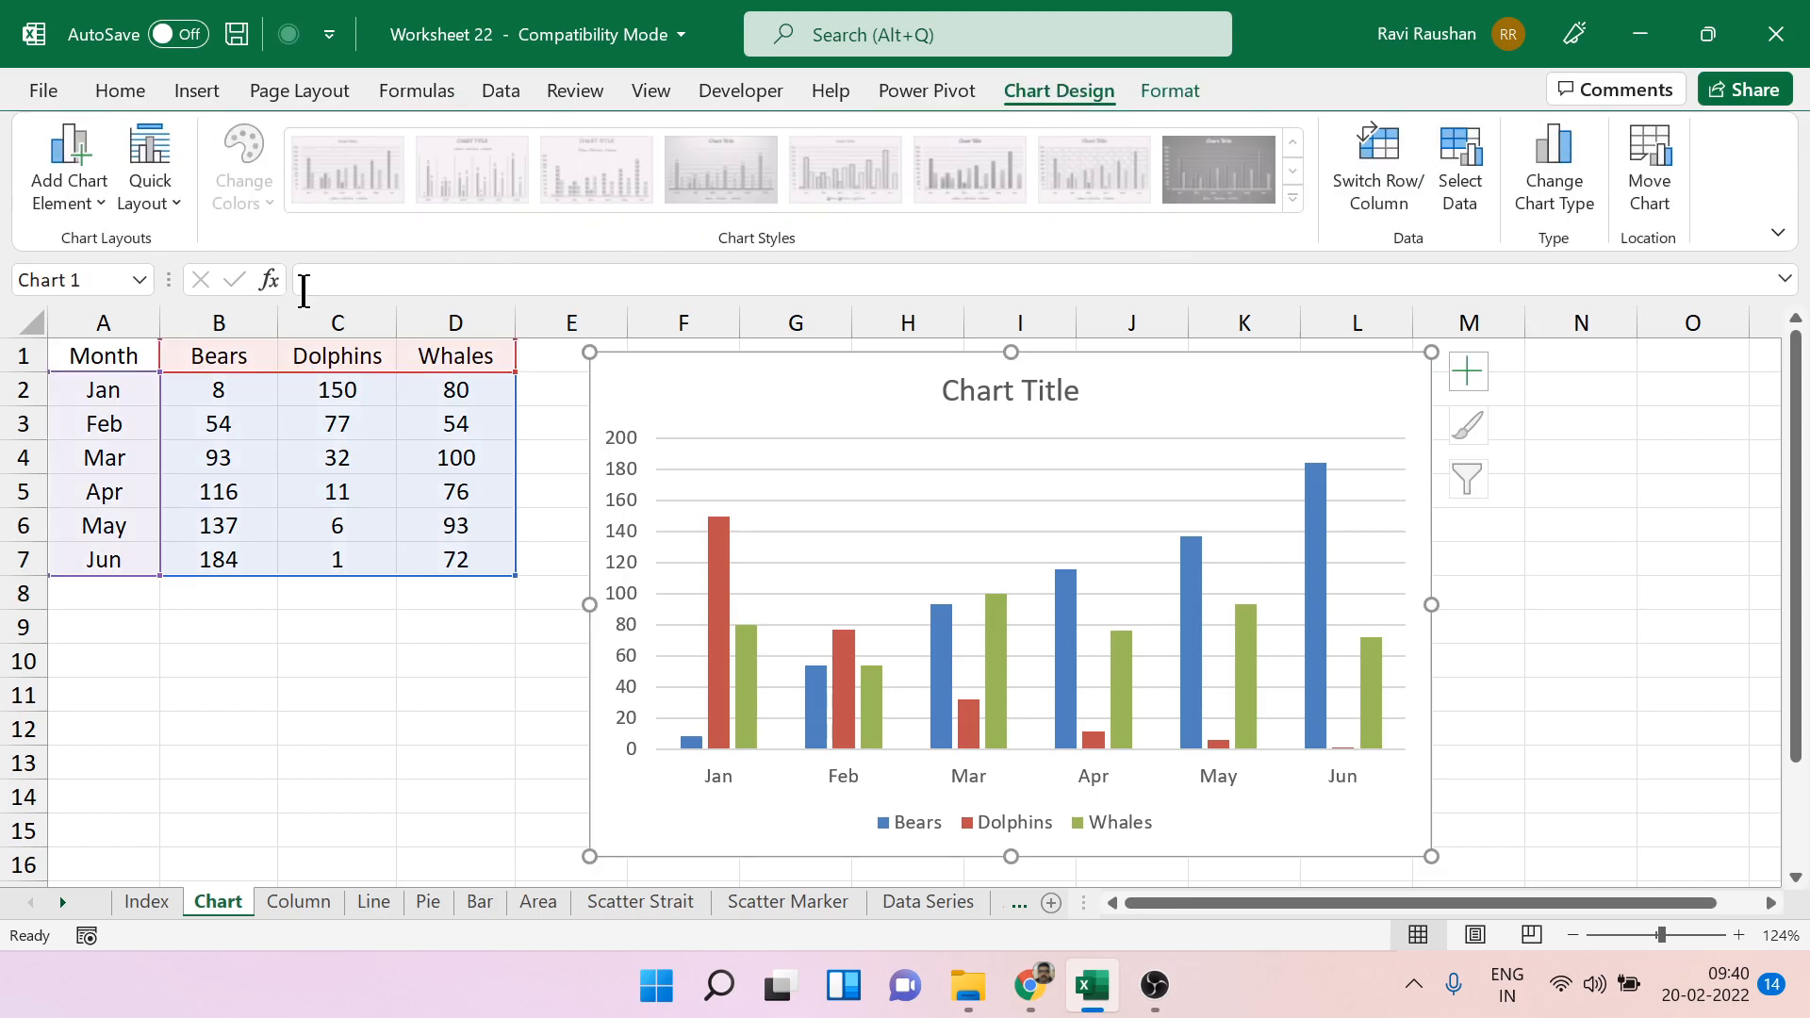
click(100, 202)
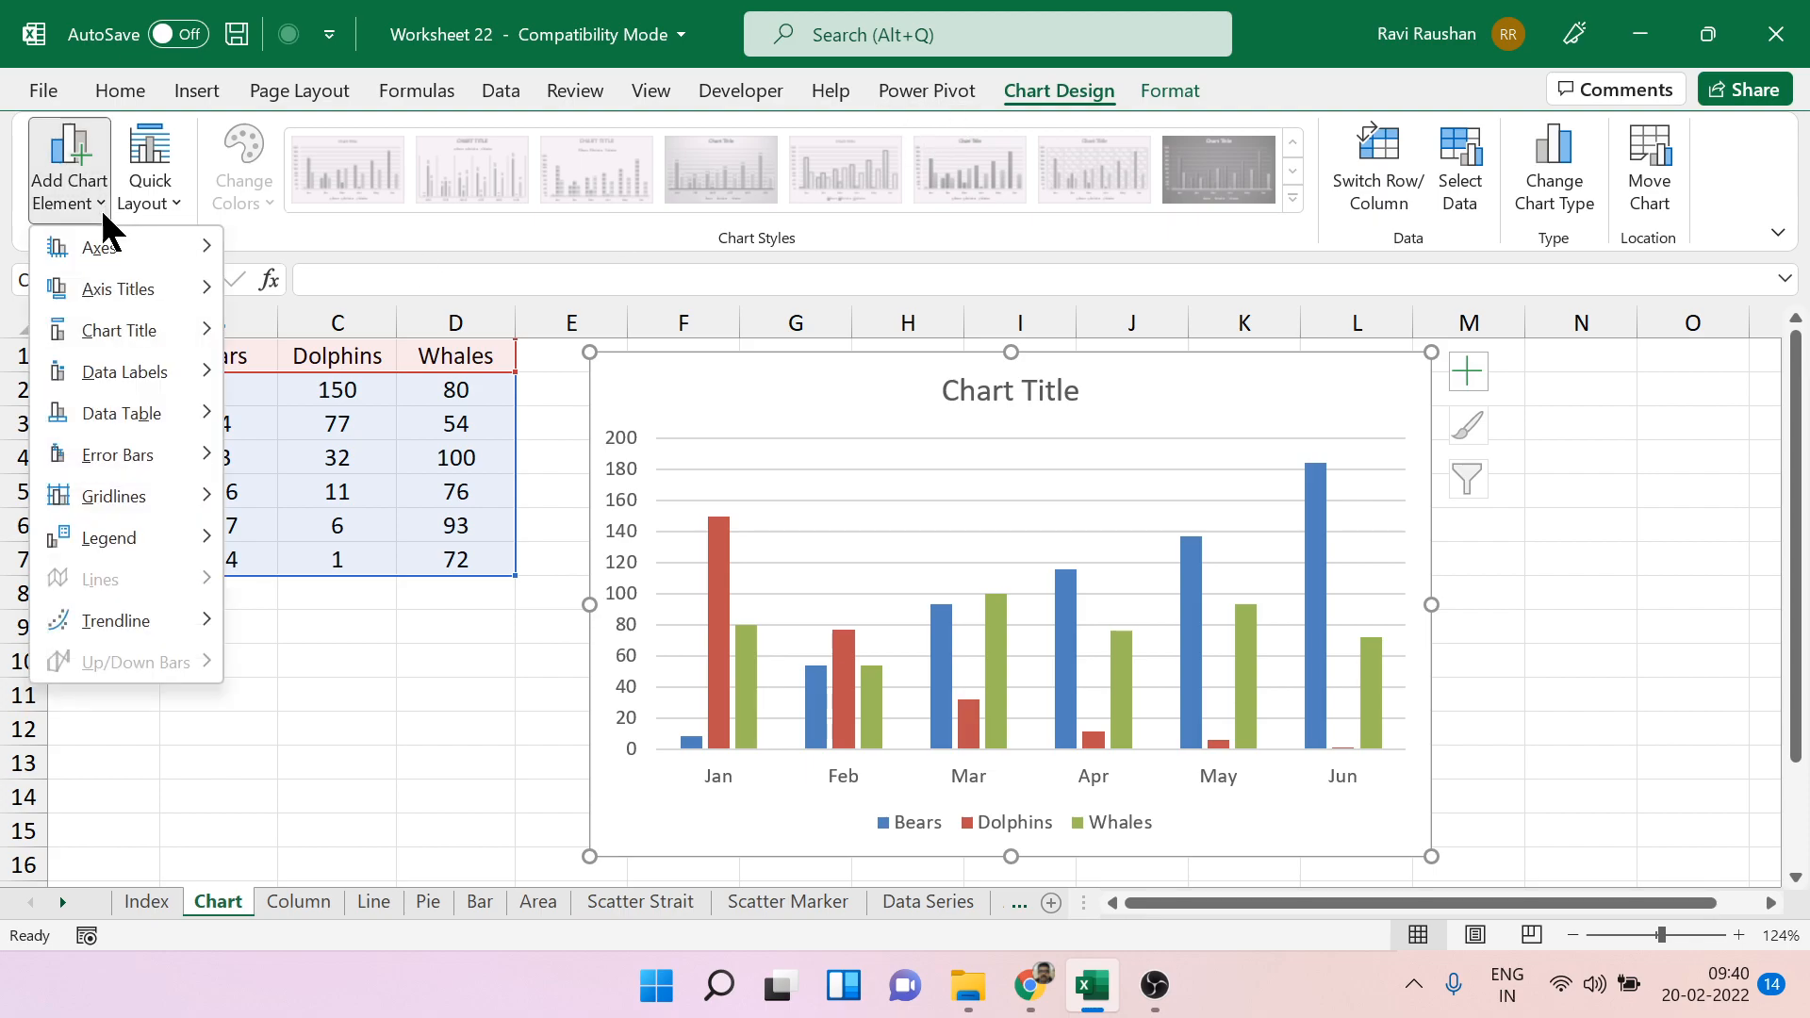
mouse_move(150, 288)
click(346, 305)
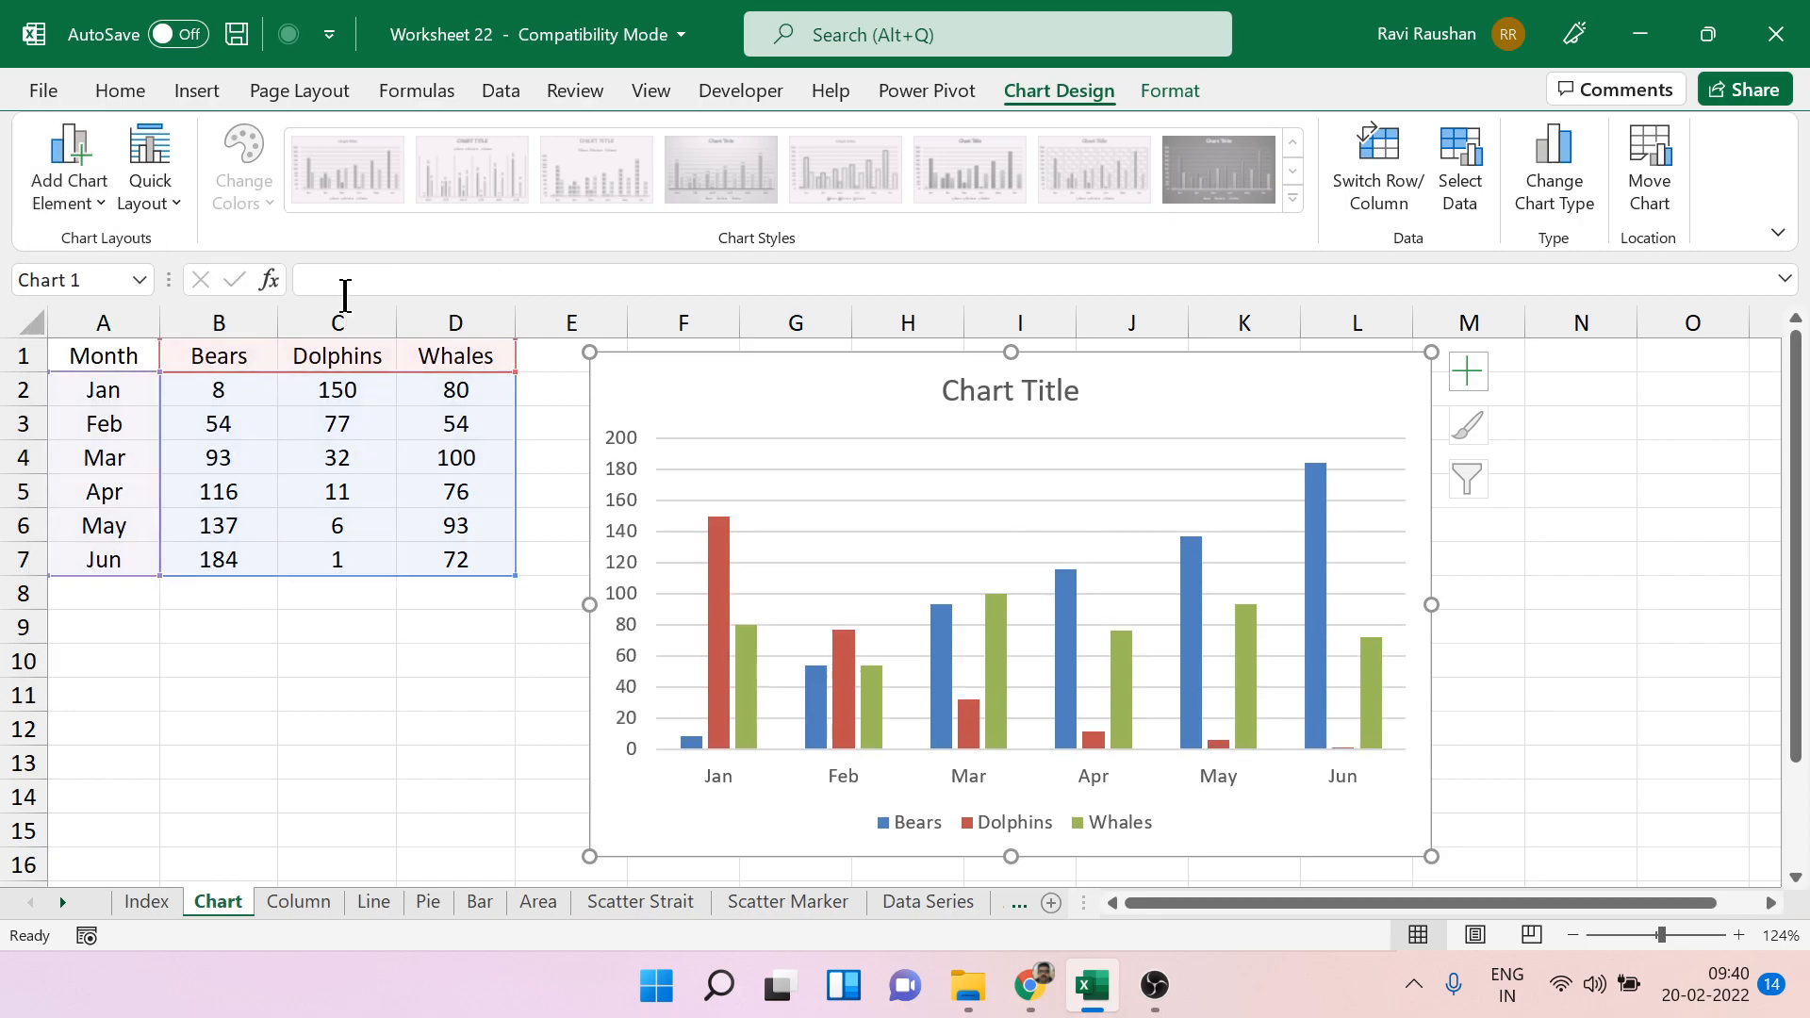
double_click(1033, 760)
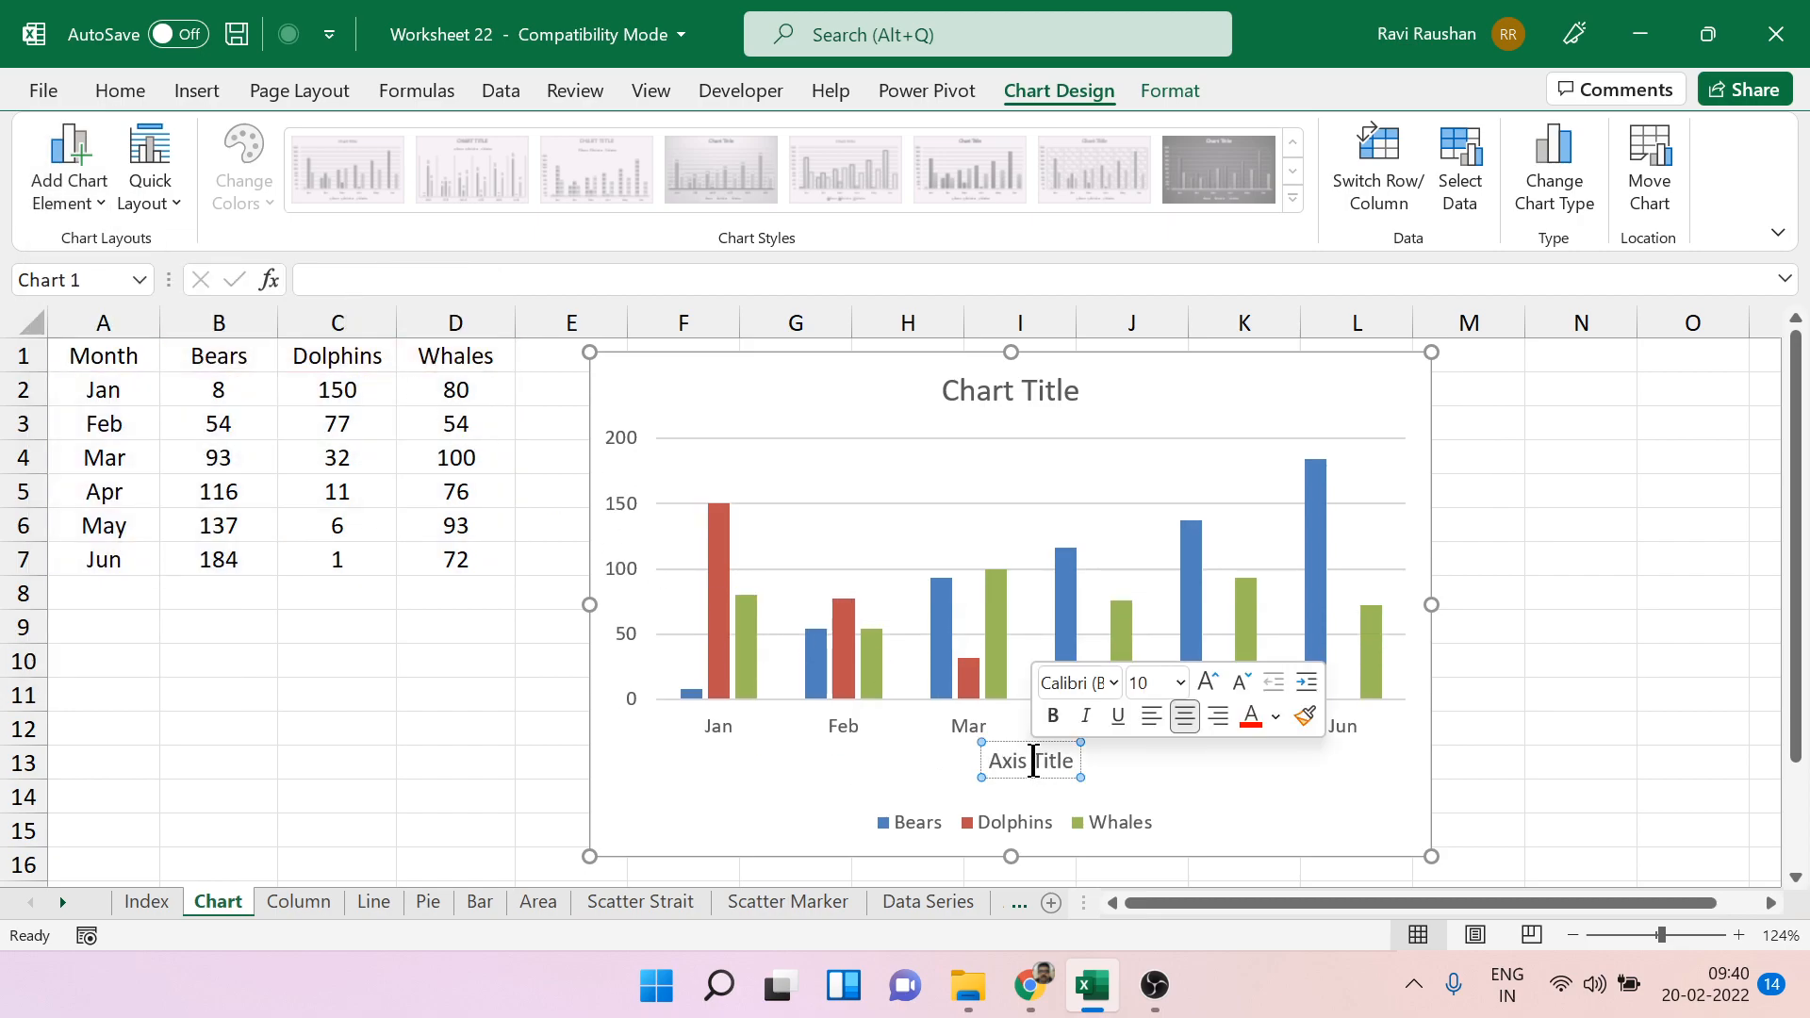
click(1006, 765)
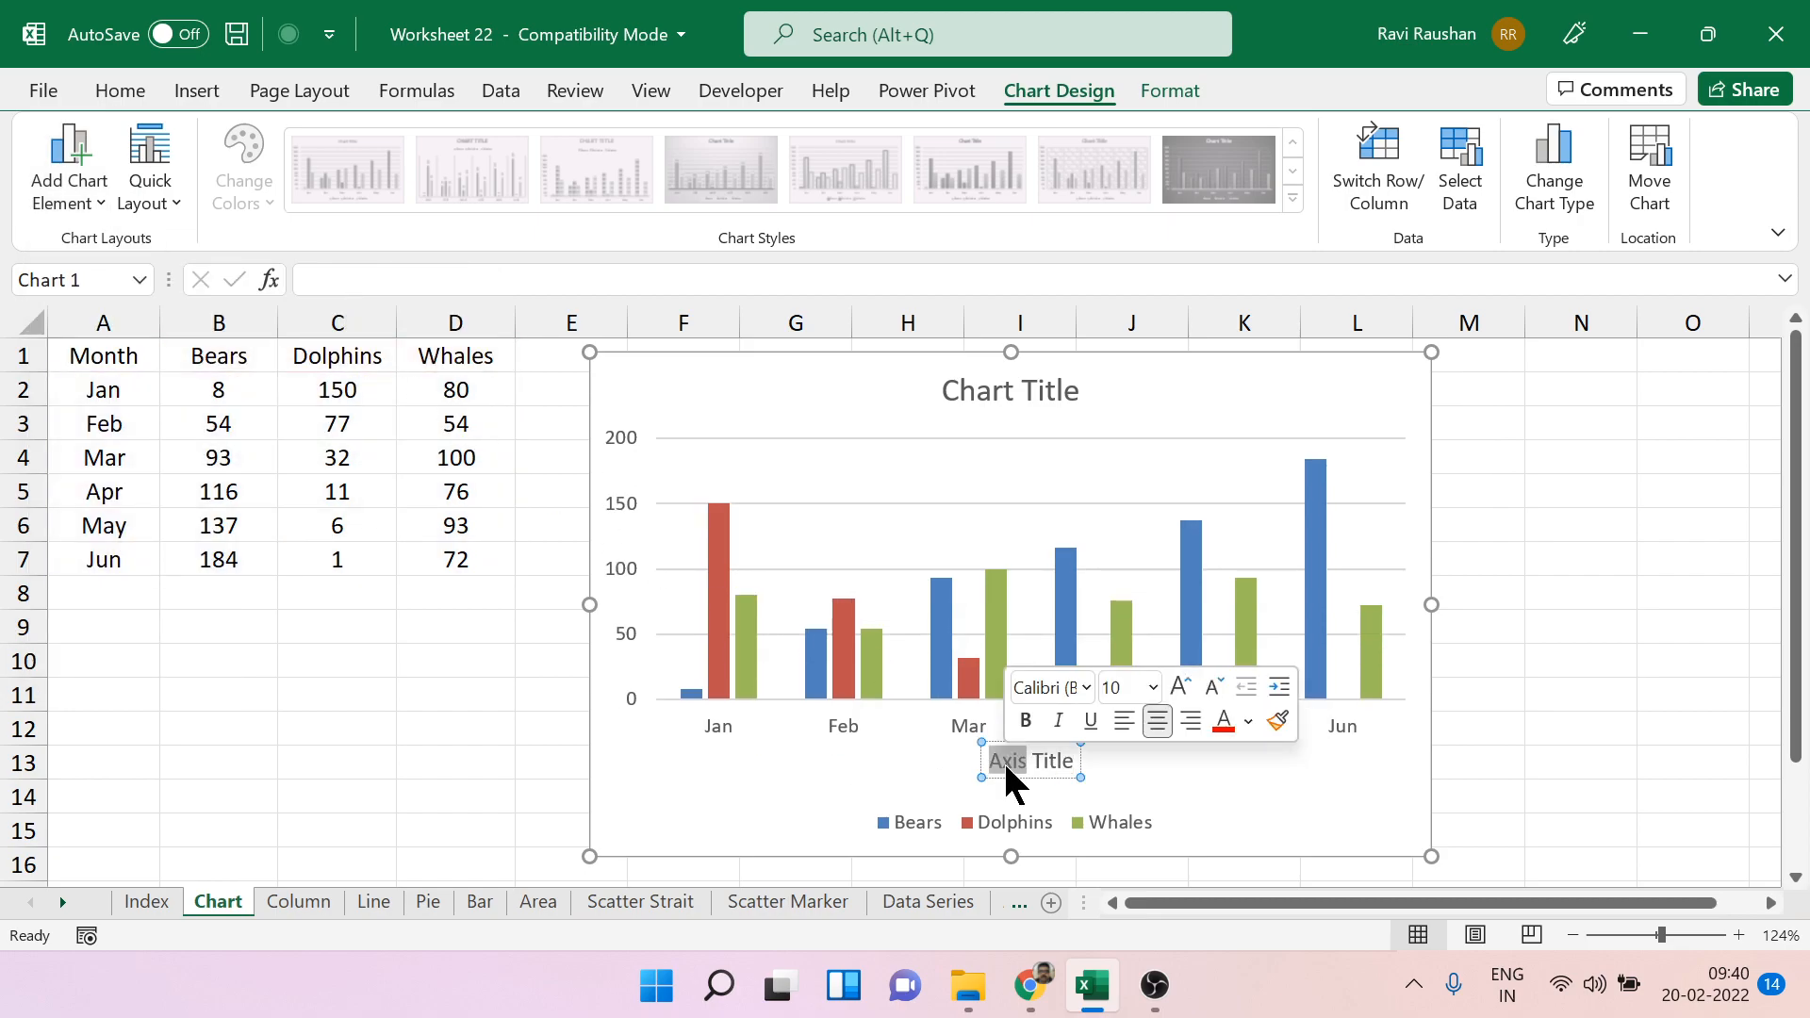
key(ctrl+a)
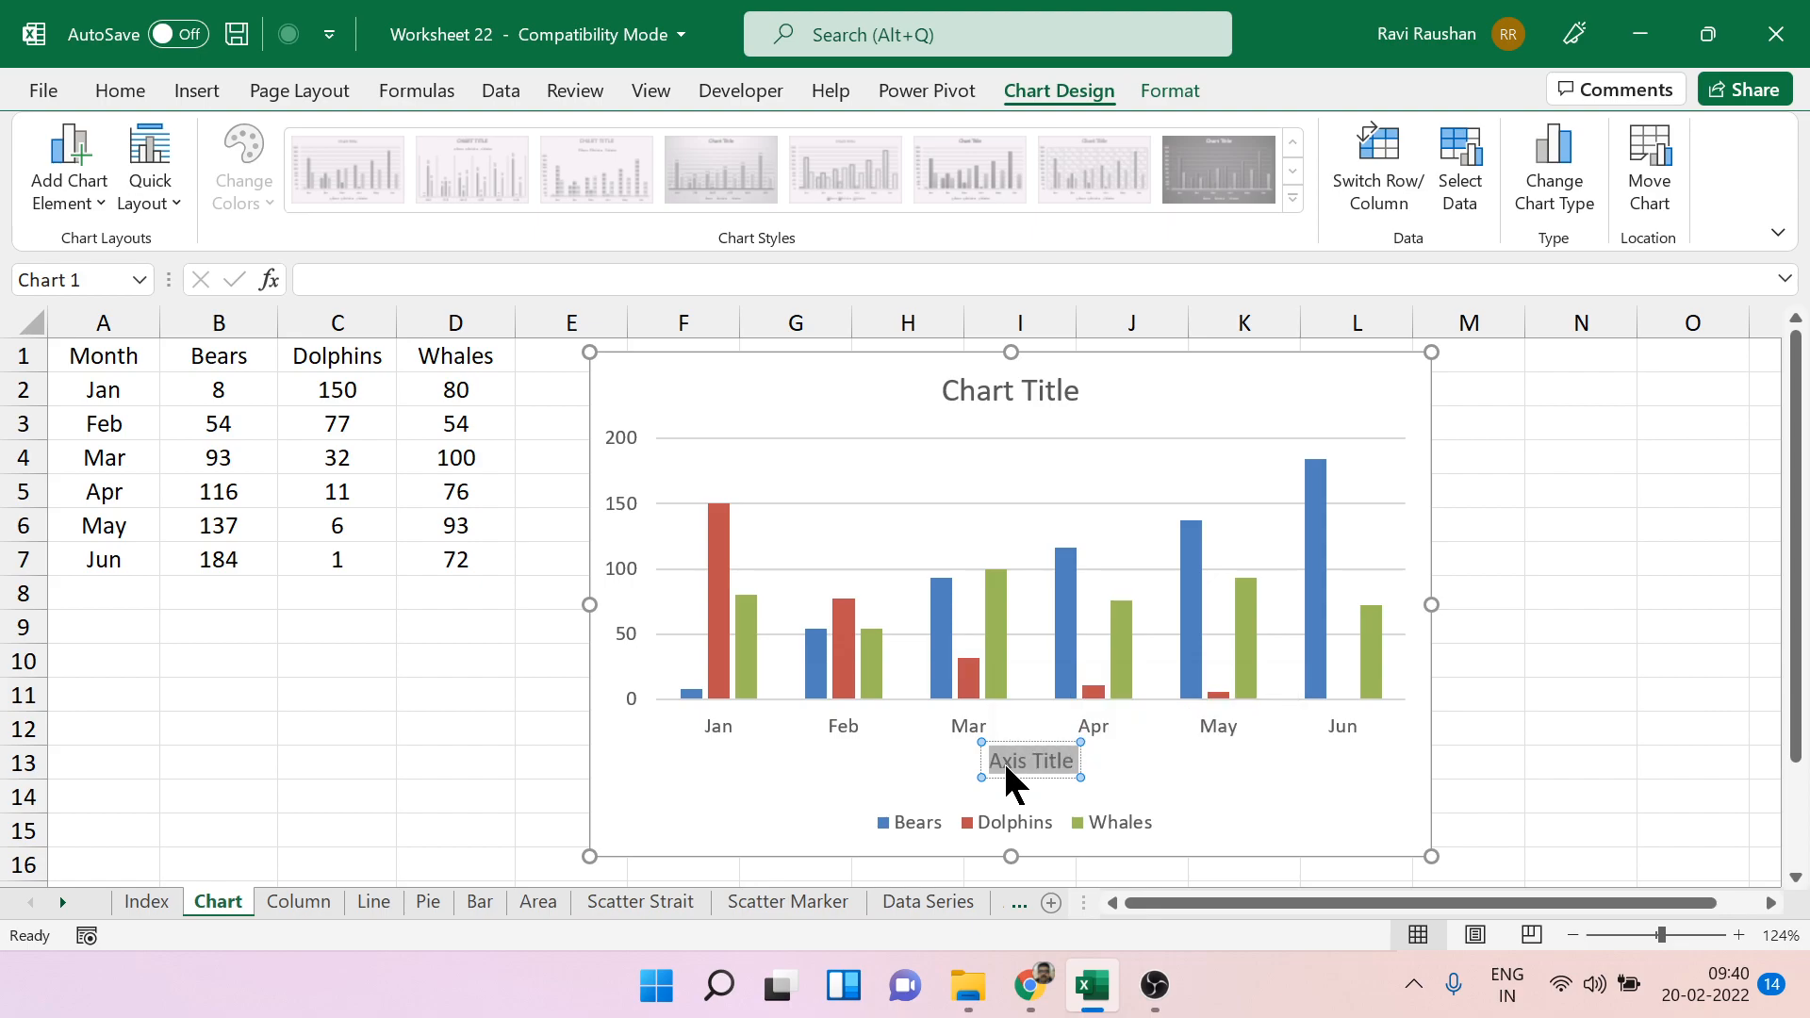
text(Mon)
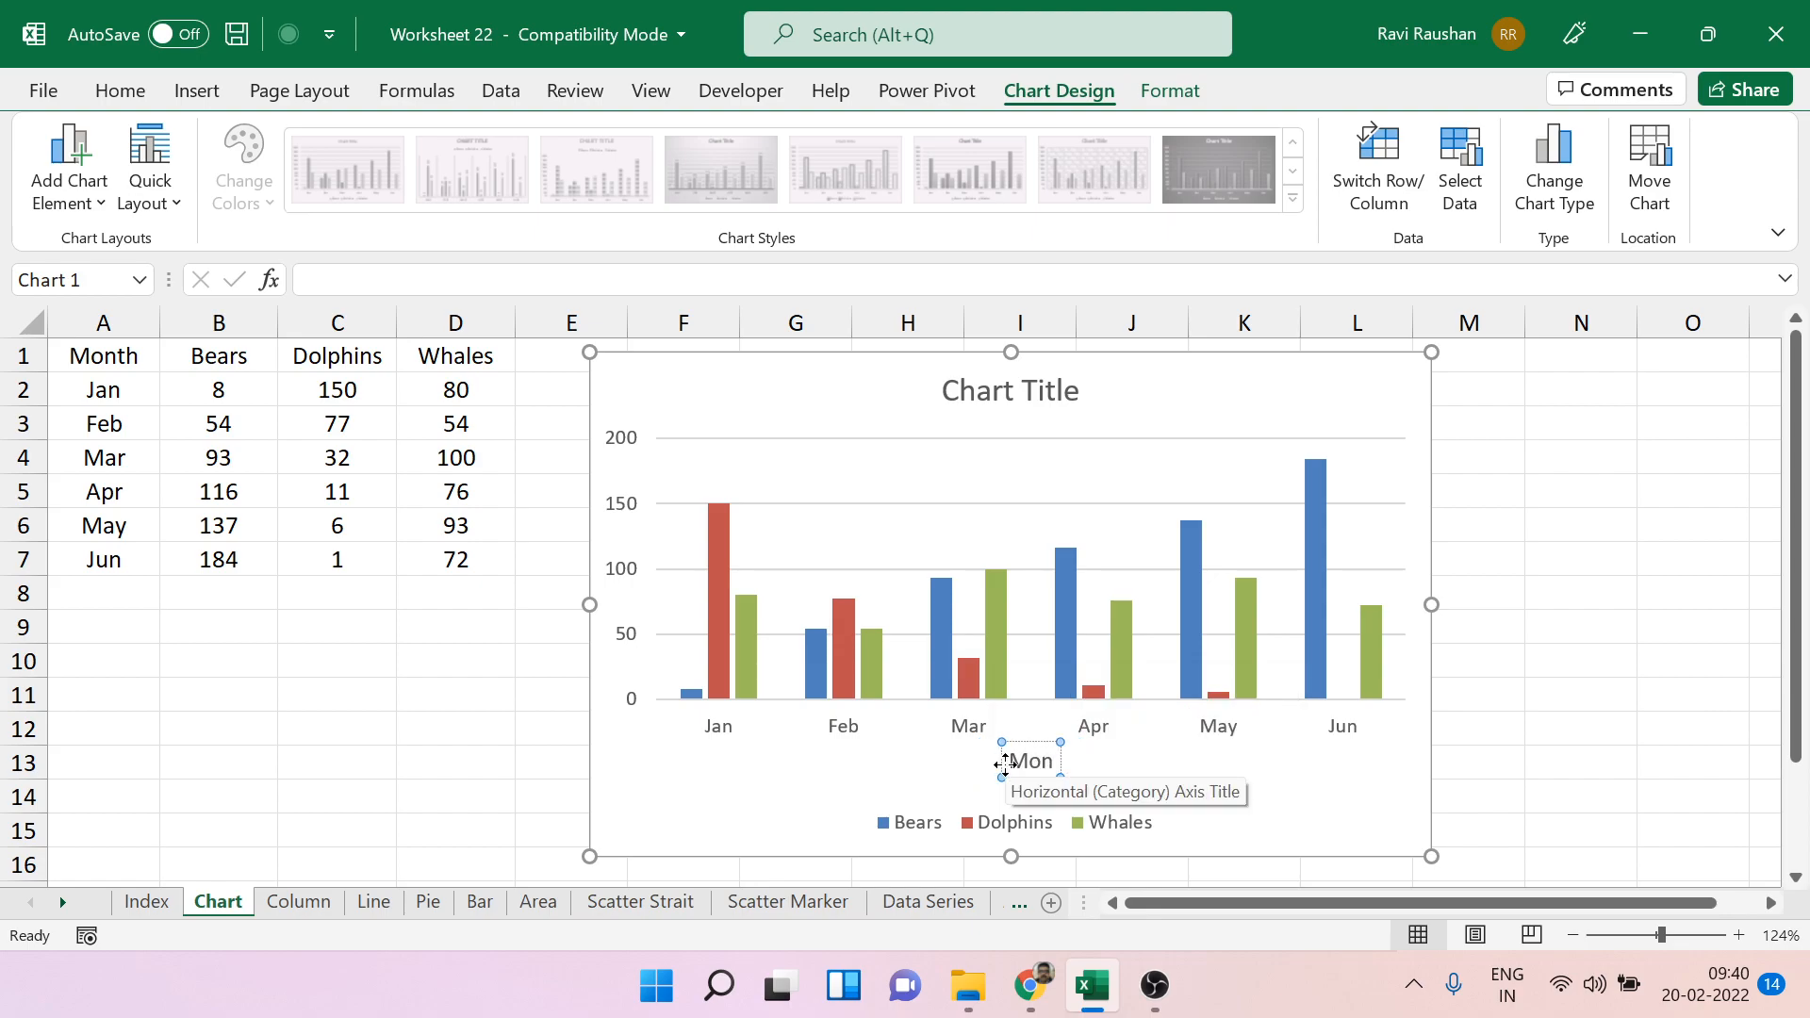
text(ths)
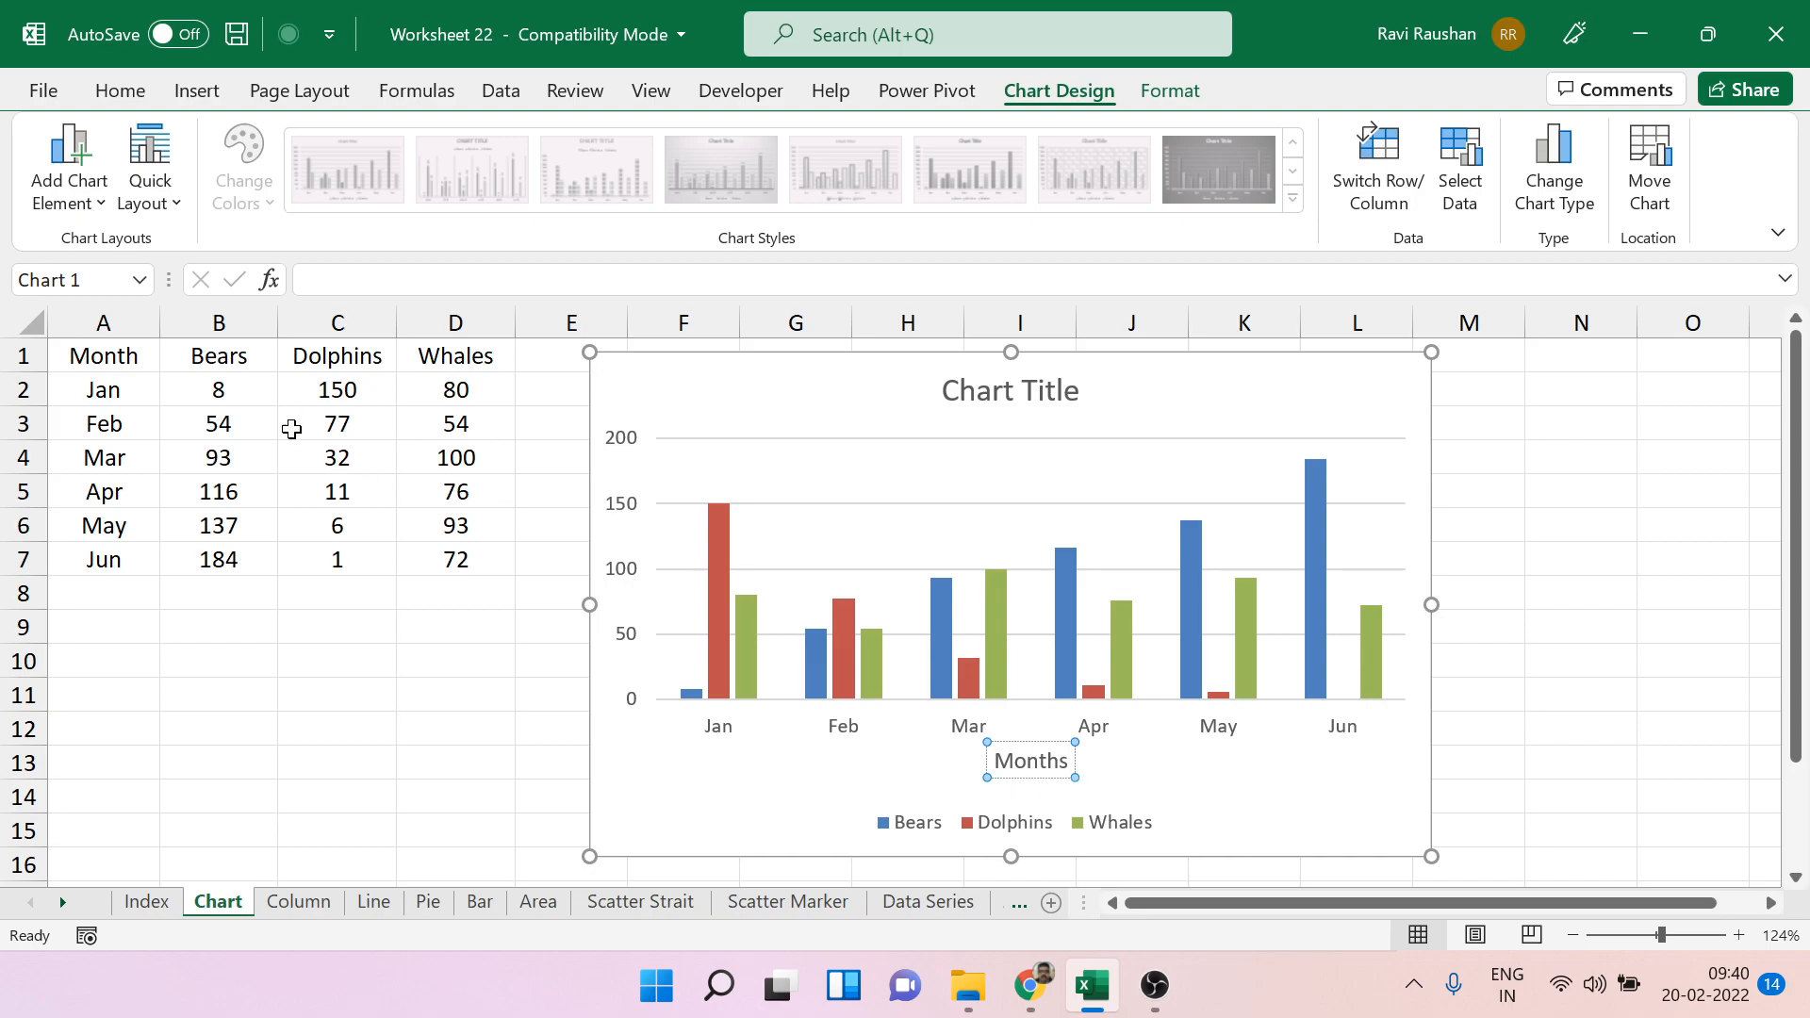
Add a primary vertical axis title to the chart and set its text to "sale".
click(81, 190)
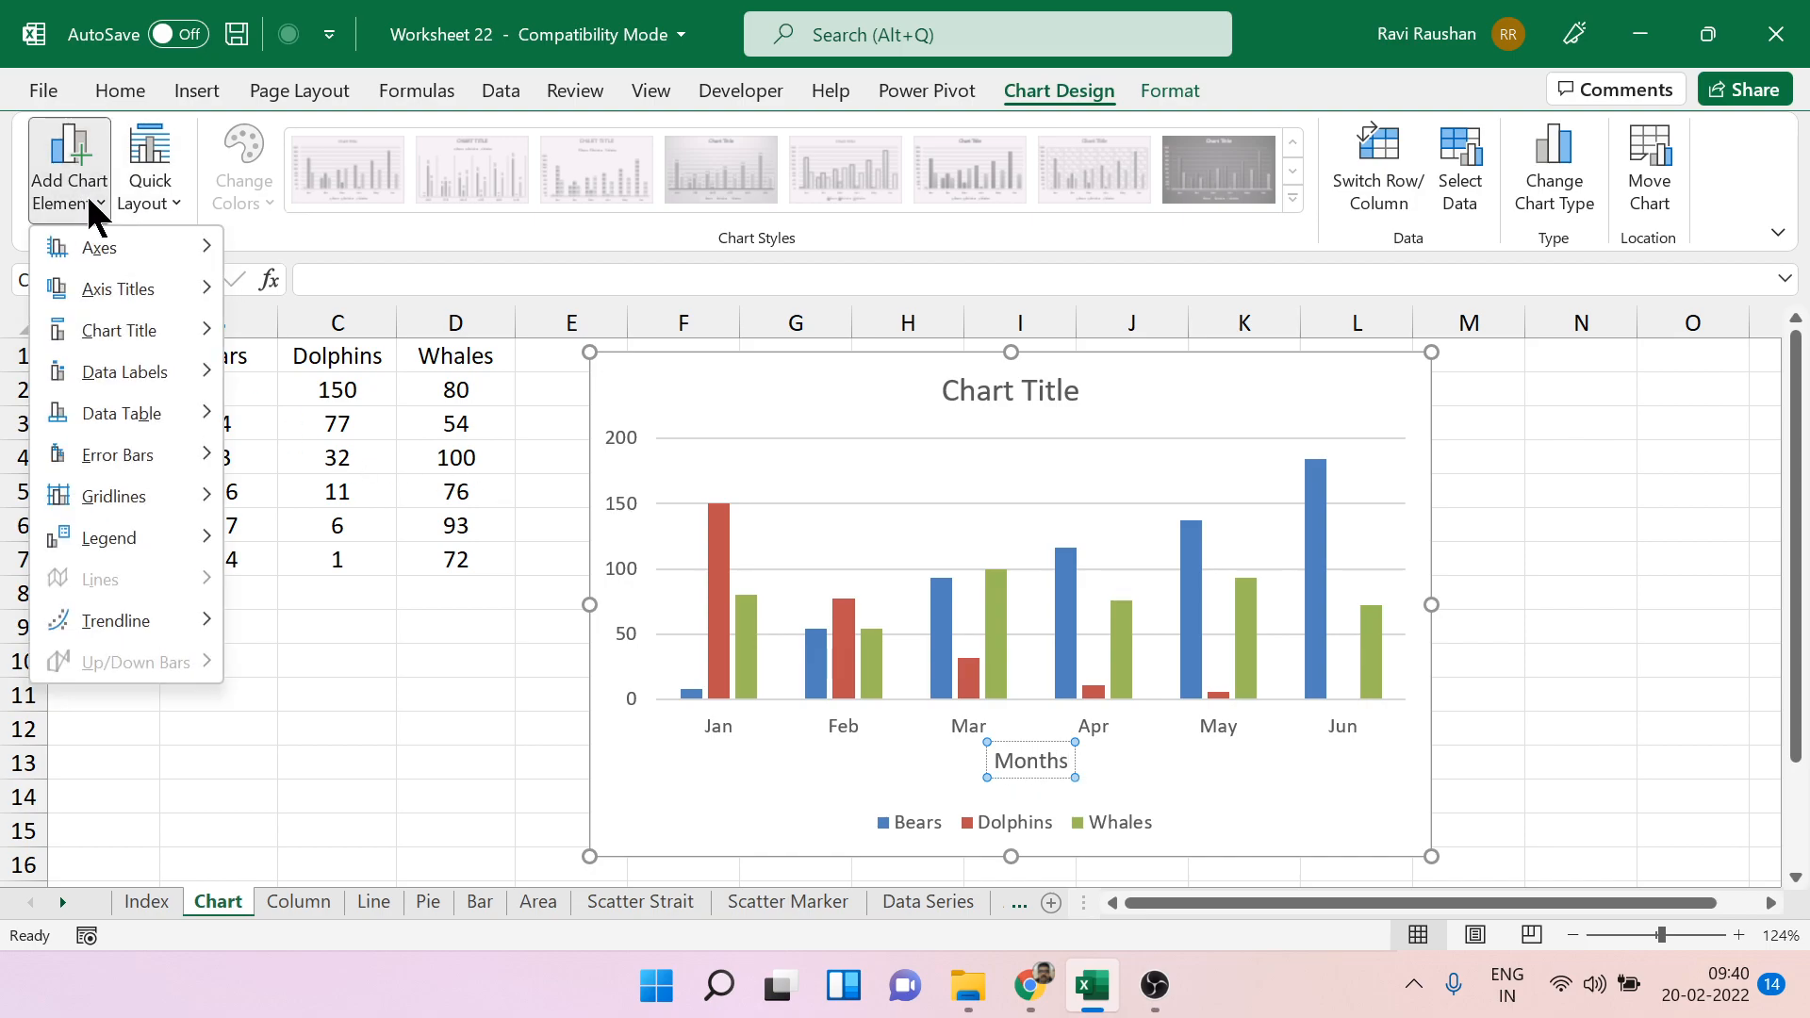
mouse_move(166, 297)
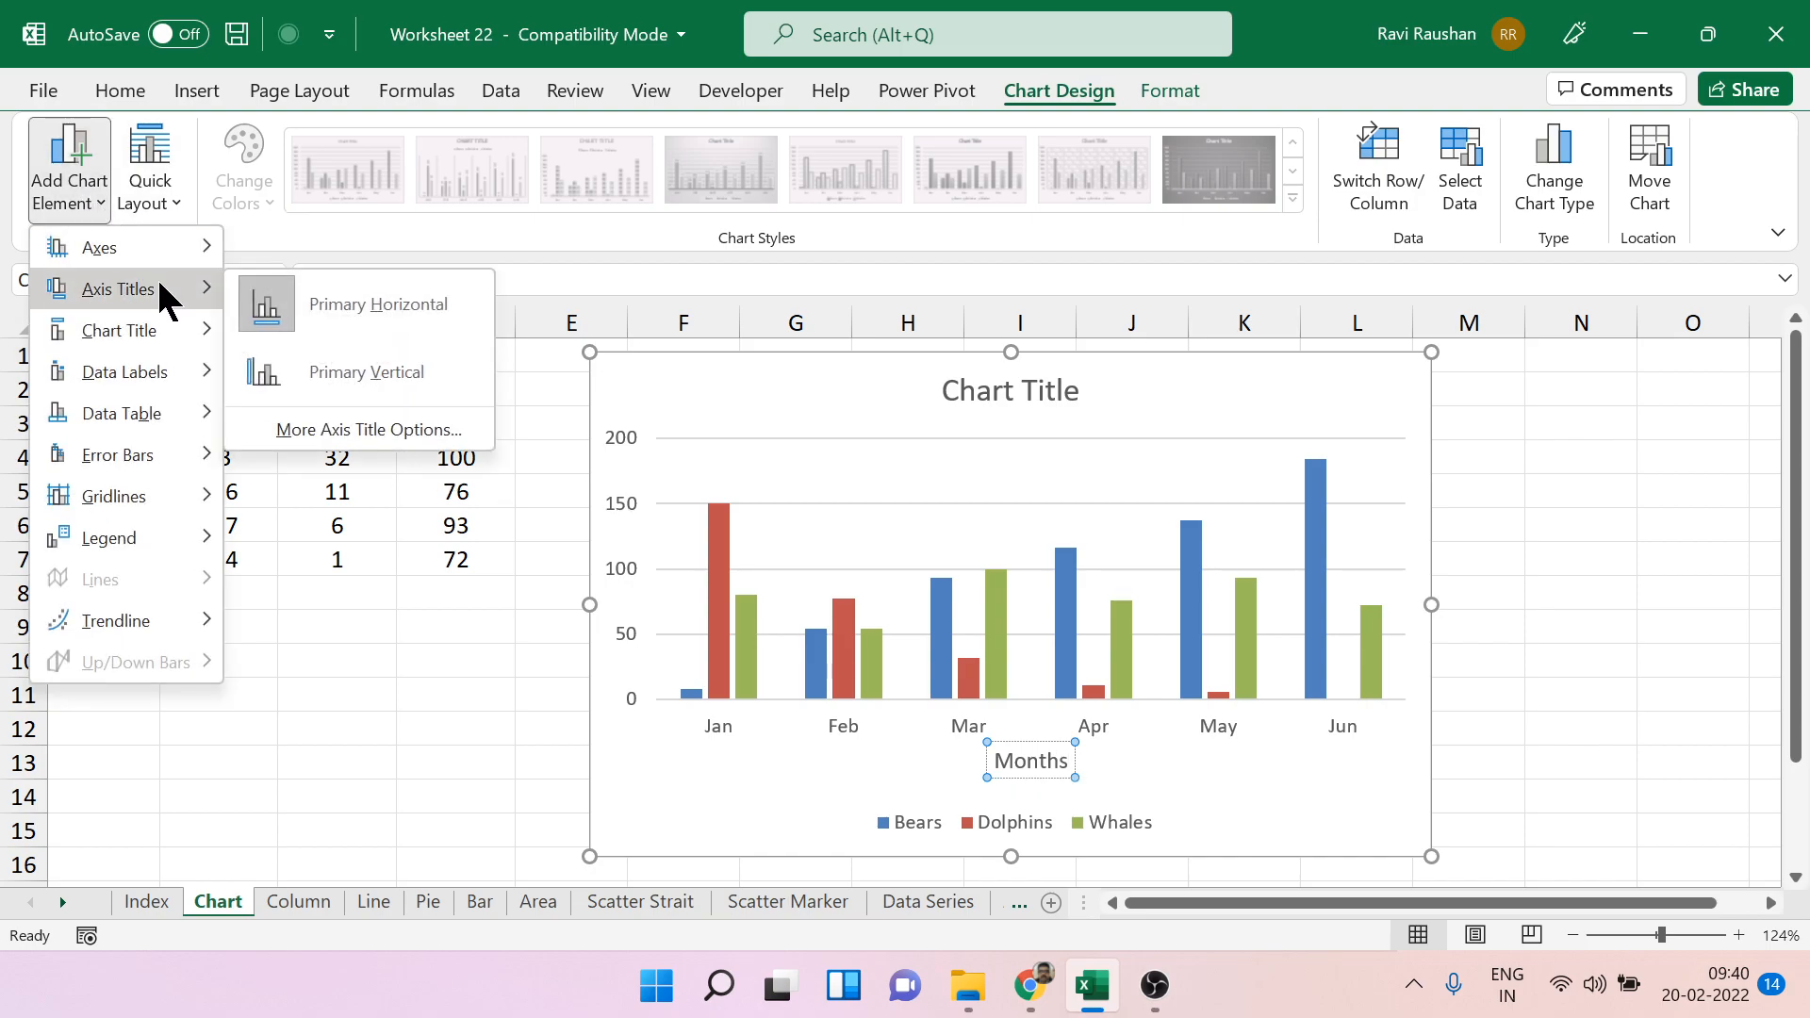
click(348, 373)
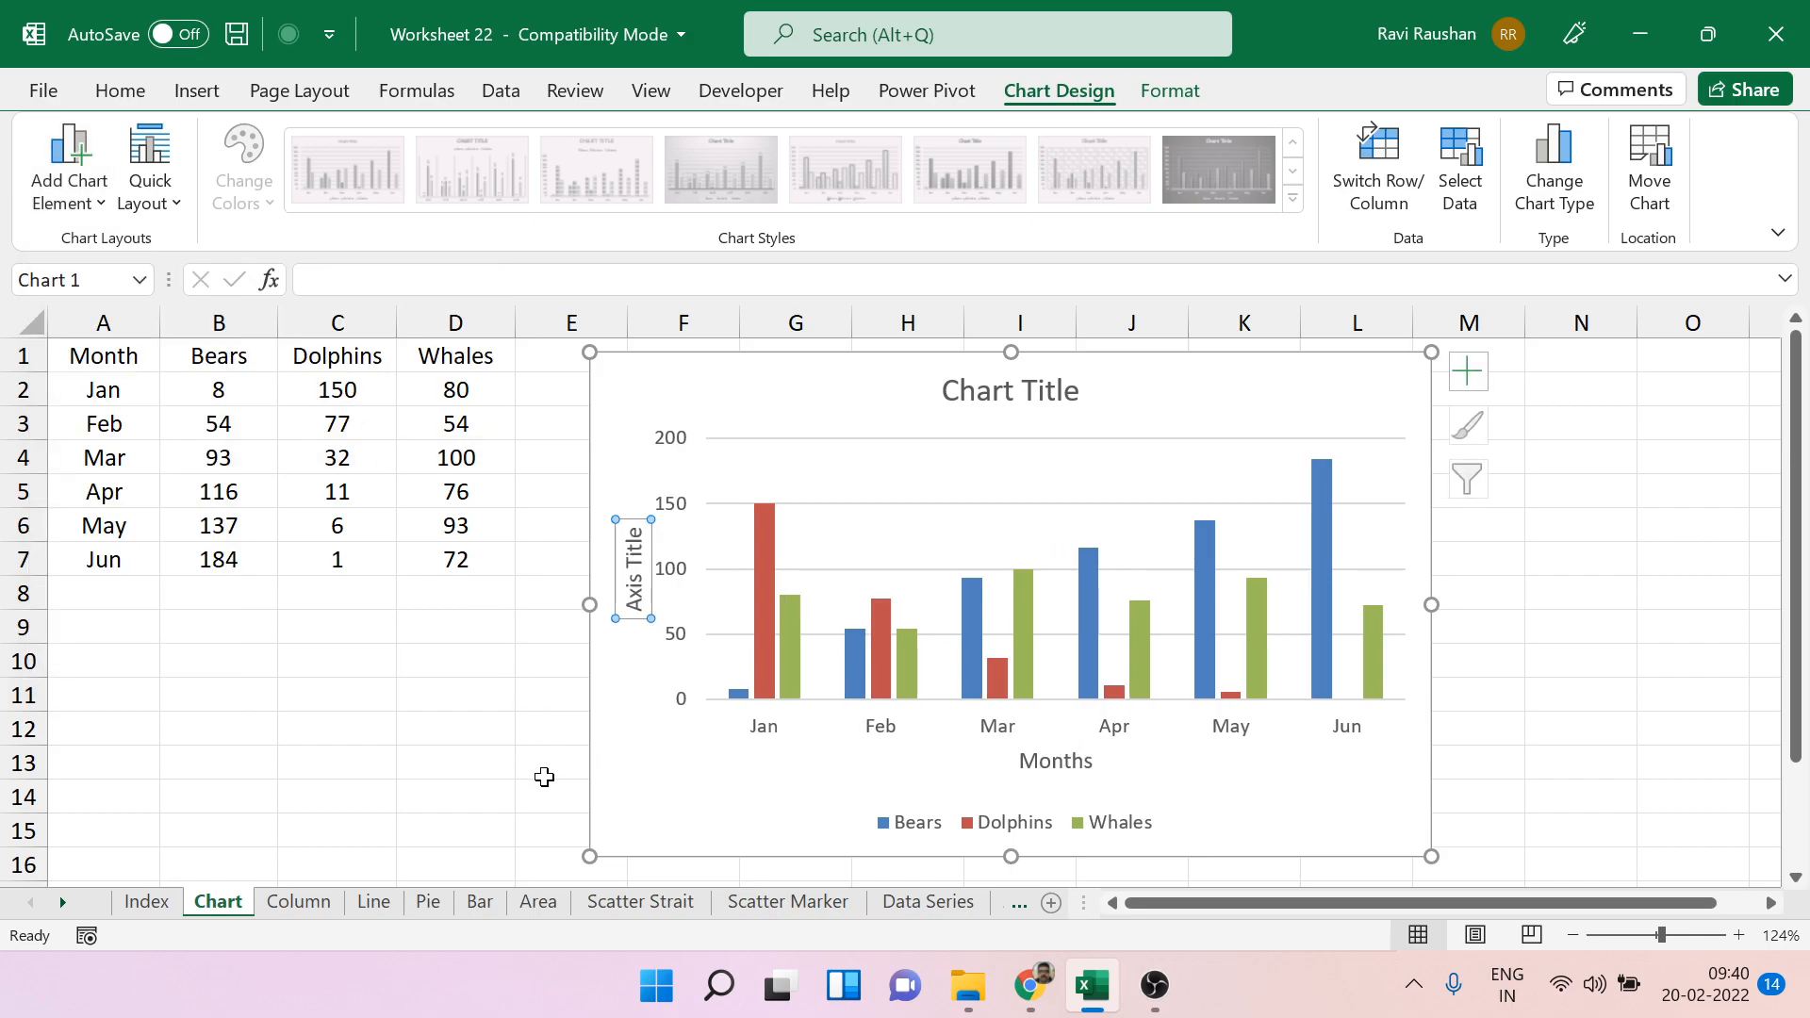
text(sale)
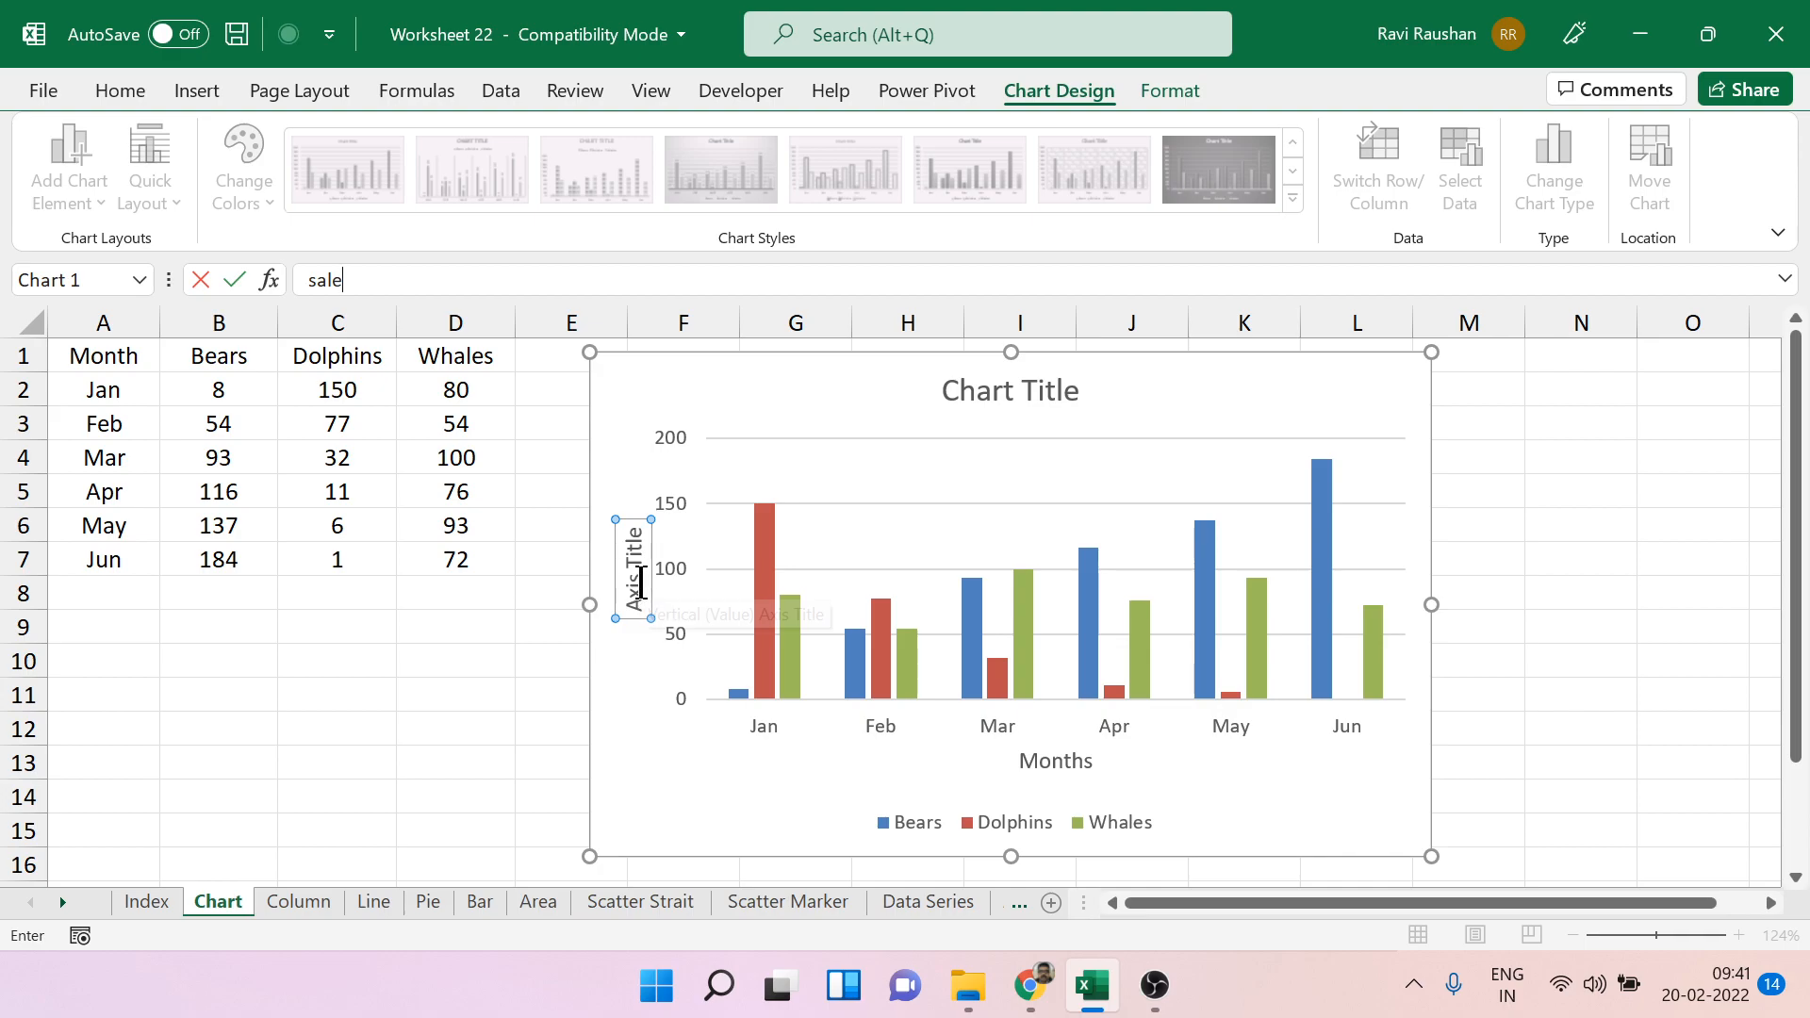
key(Return)
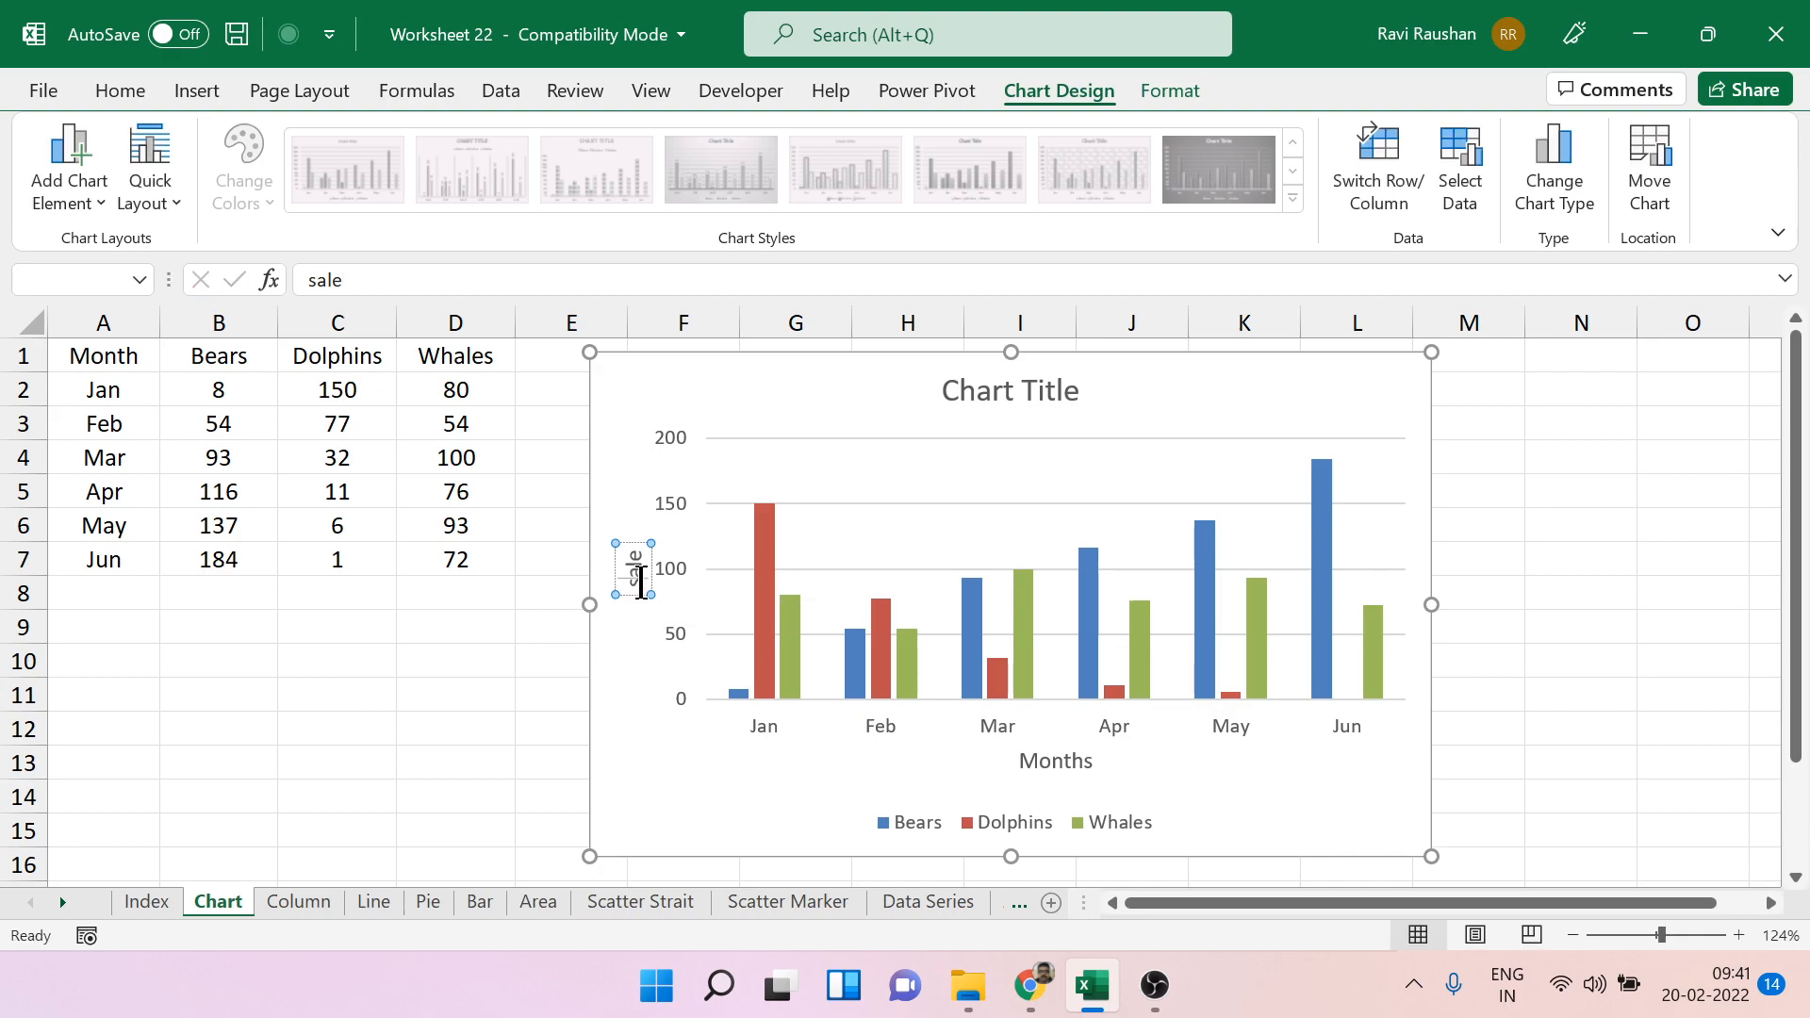
click(1495, 552)
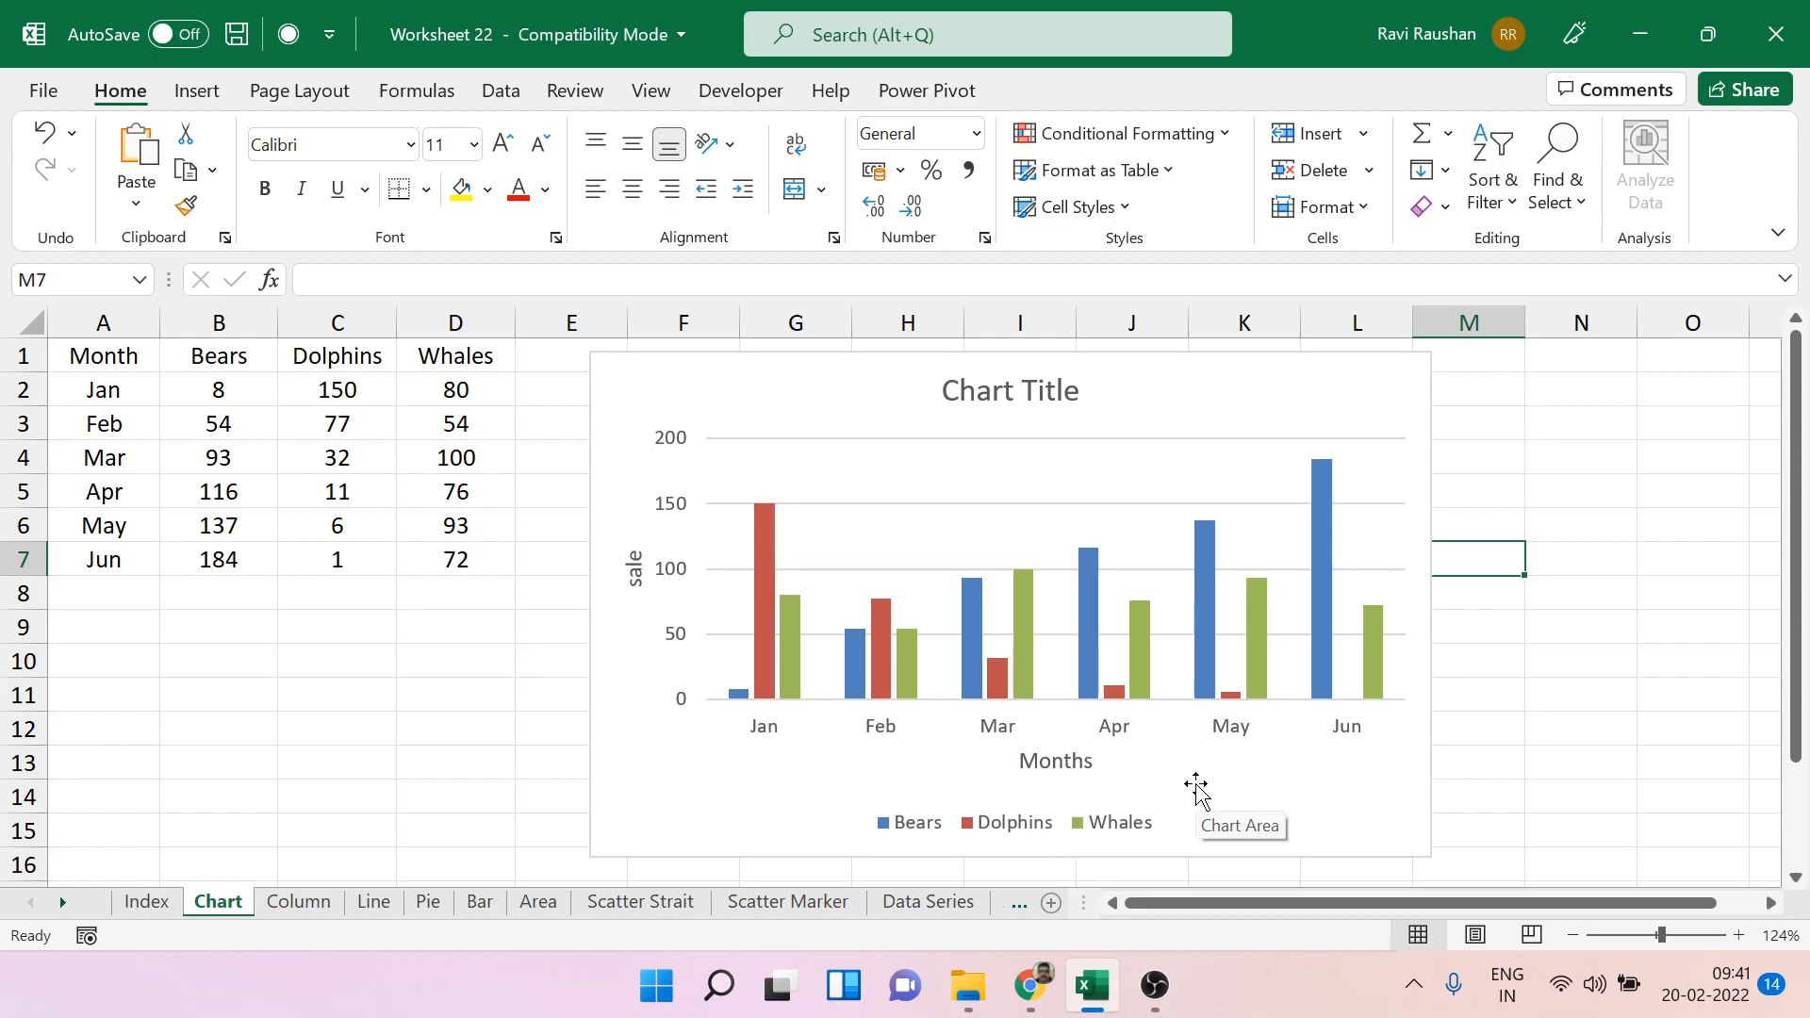
Remove the chart title and restore it with the Above Chart placement.
click(1421, 410)
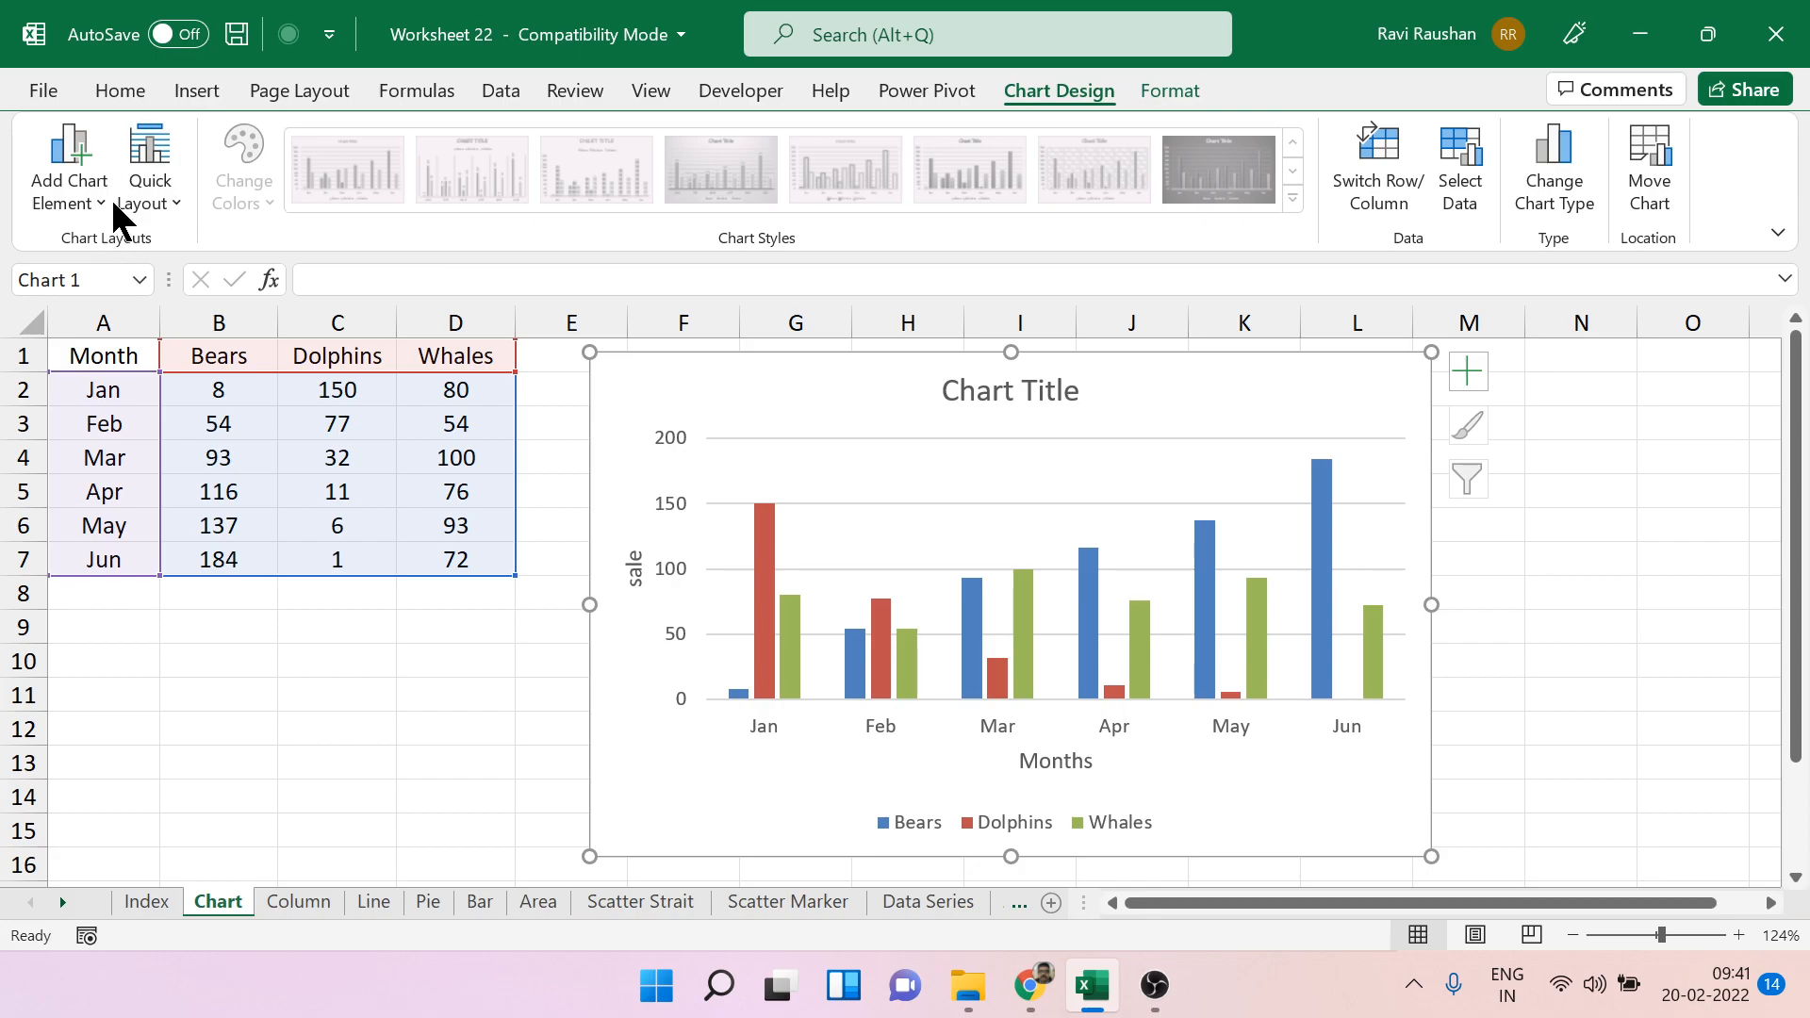
click(98, 200)
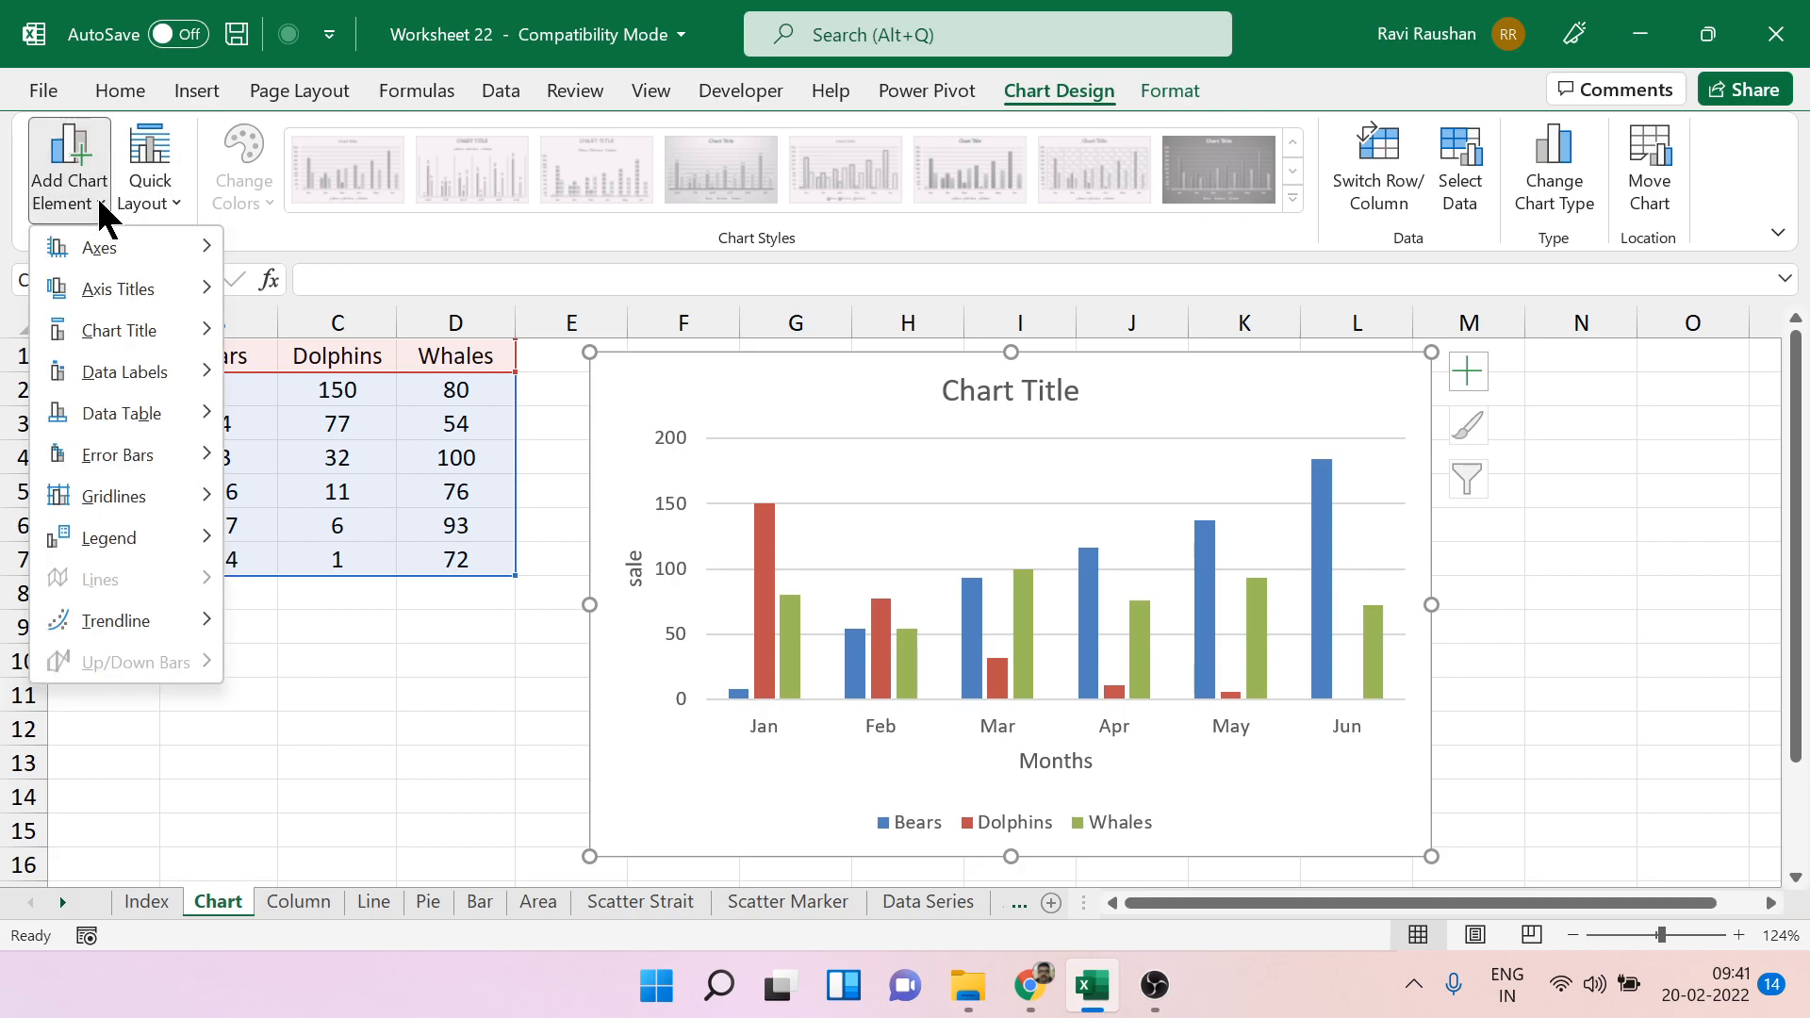
mouse_move(153, 326)
click(291, 349)
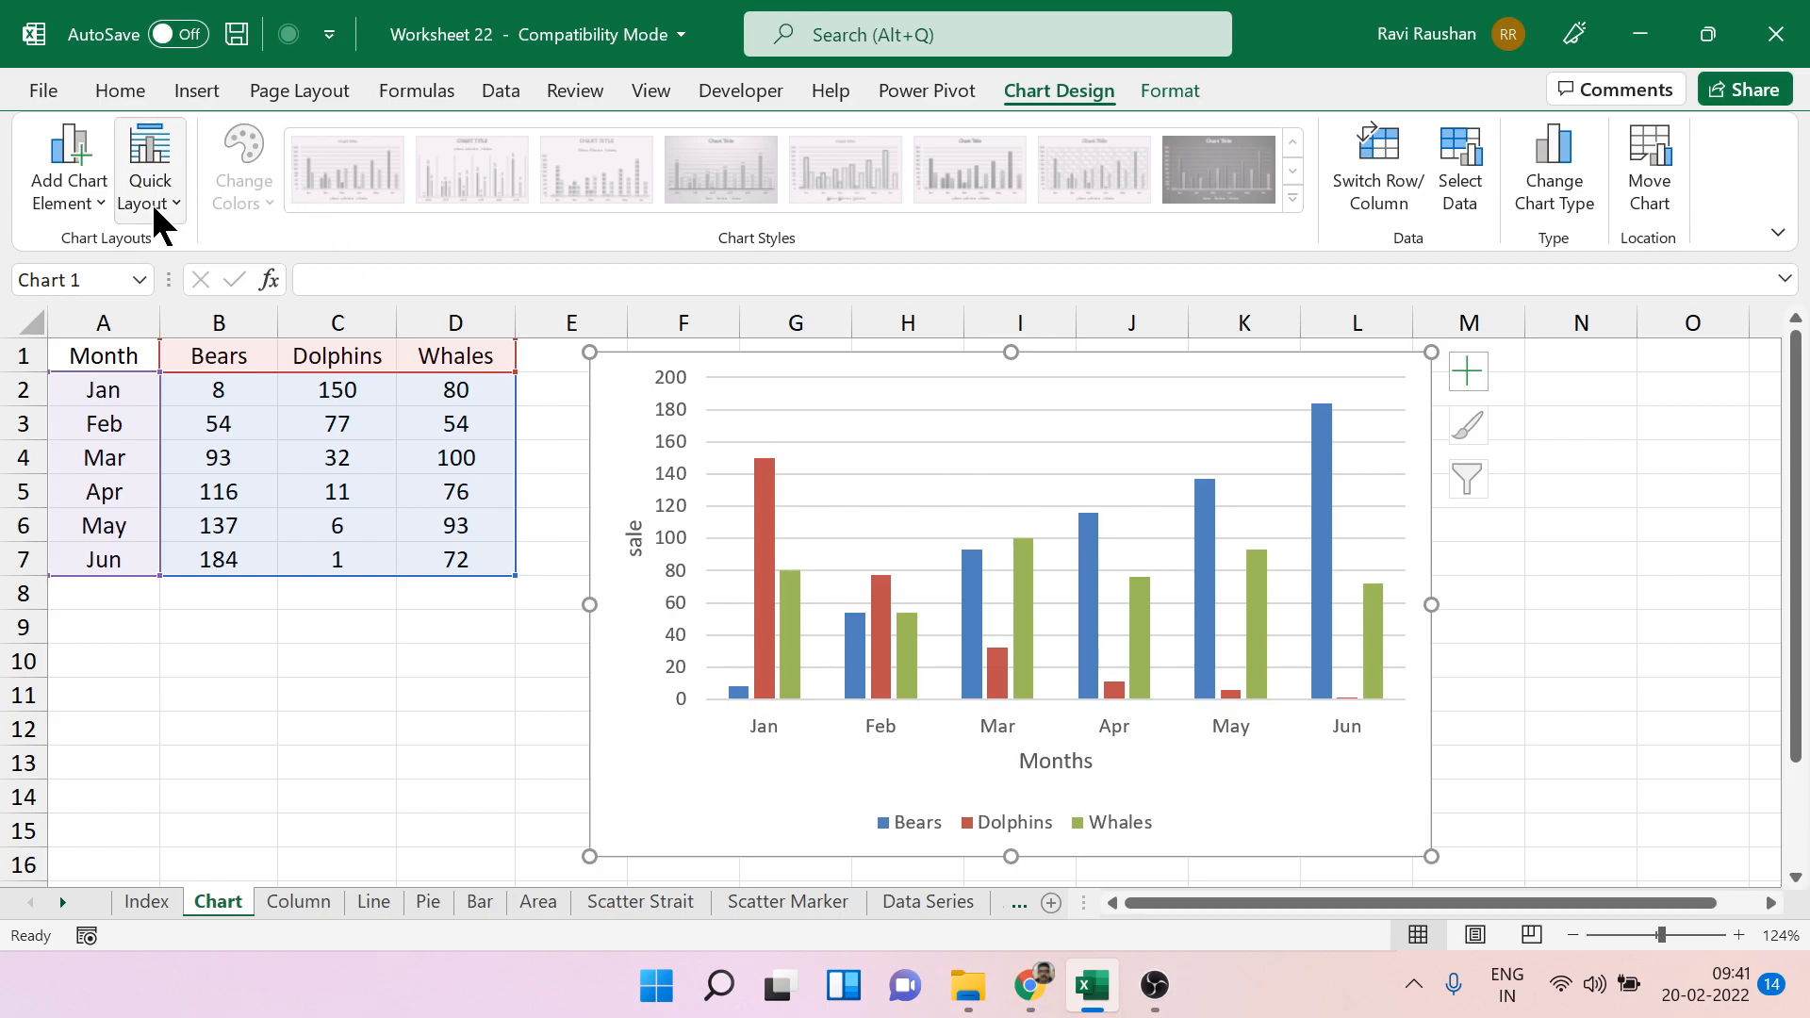
click(100, 196)
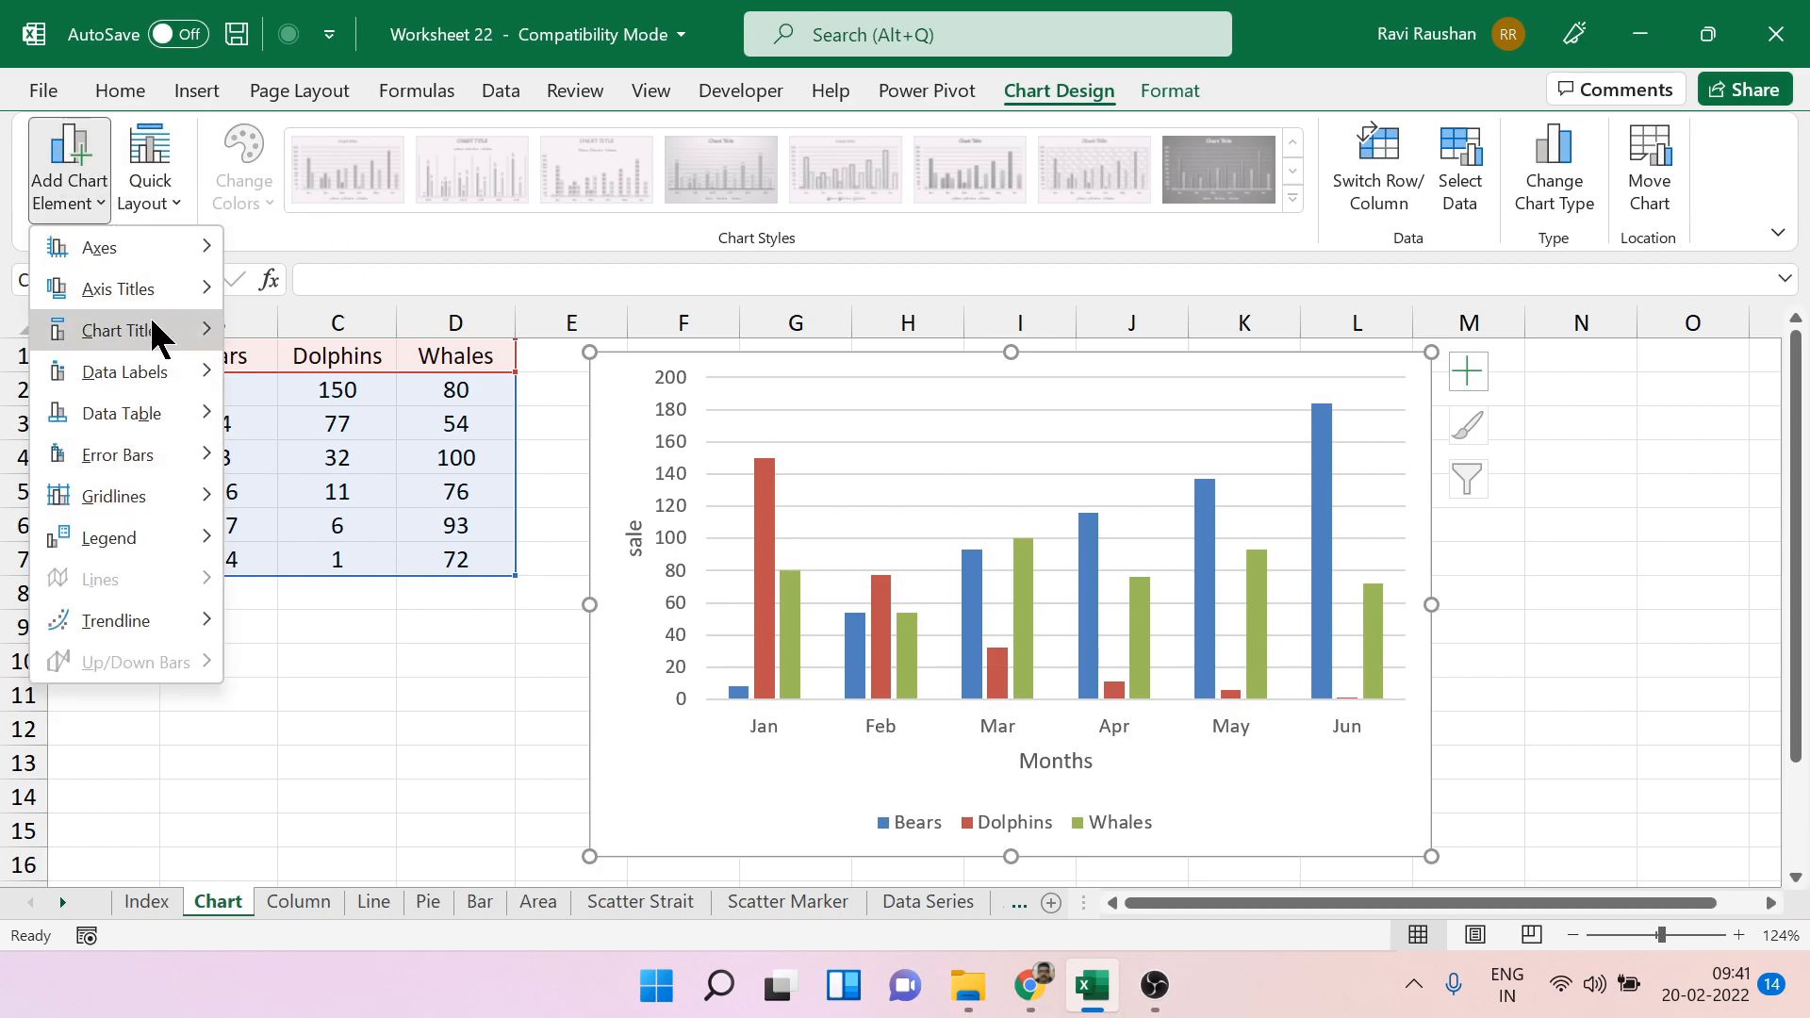
mouse_move(151, 328)
click(371, 414)
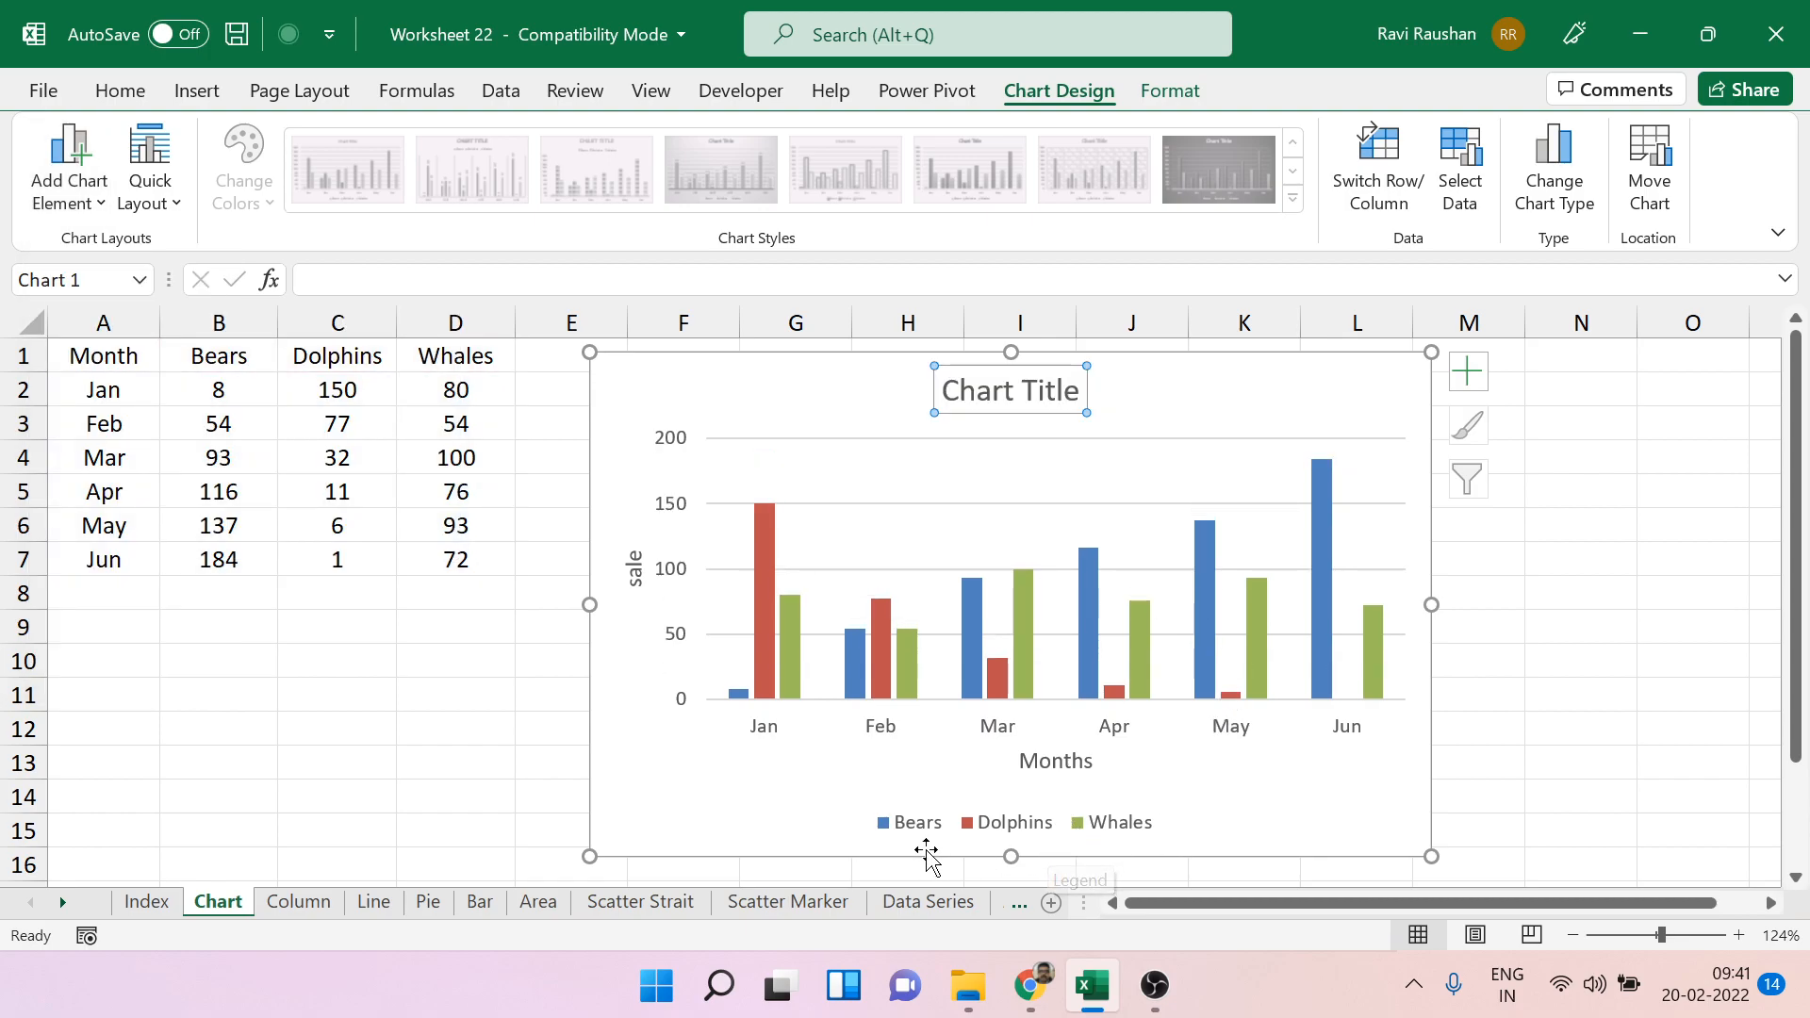
Place the chart's legend at the right side of the plot.
click(1003, 838)
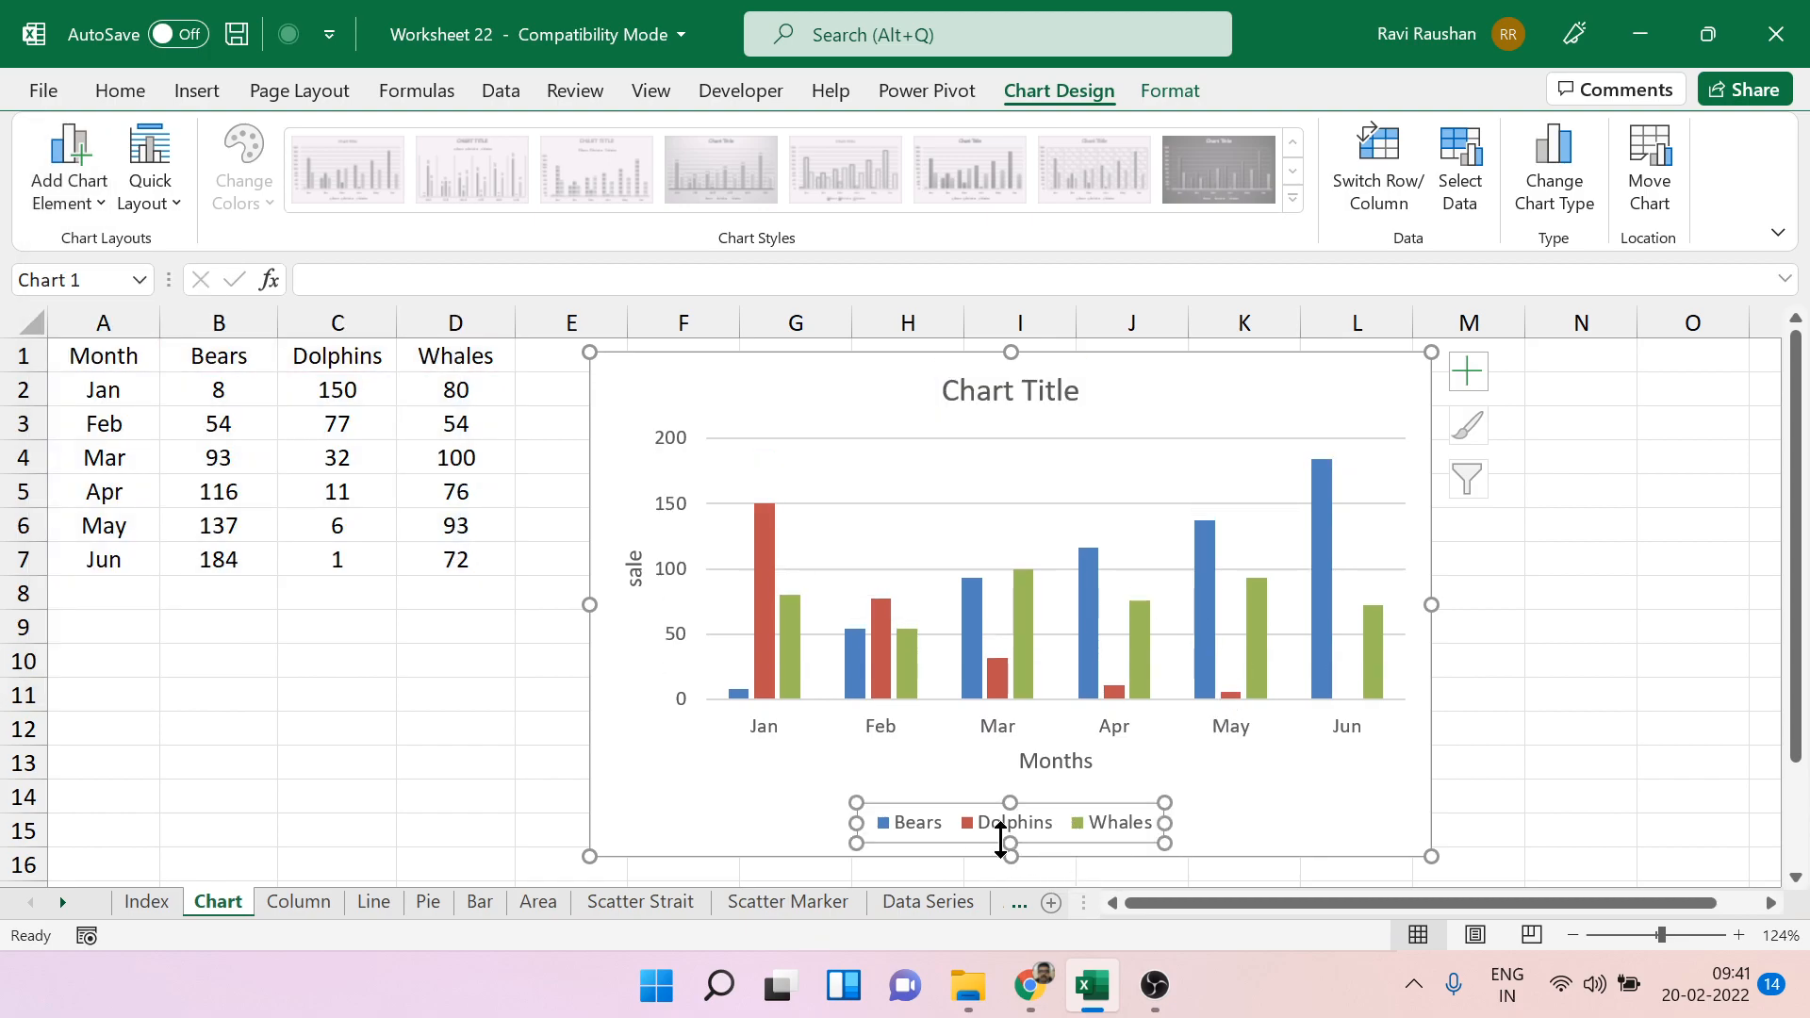
click(110, 202)
mouse_move(170, 537)
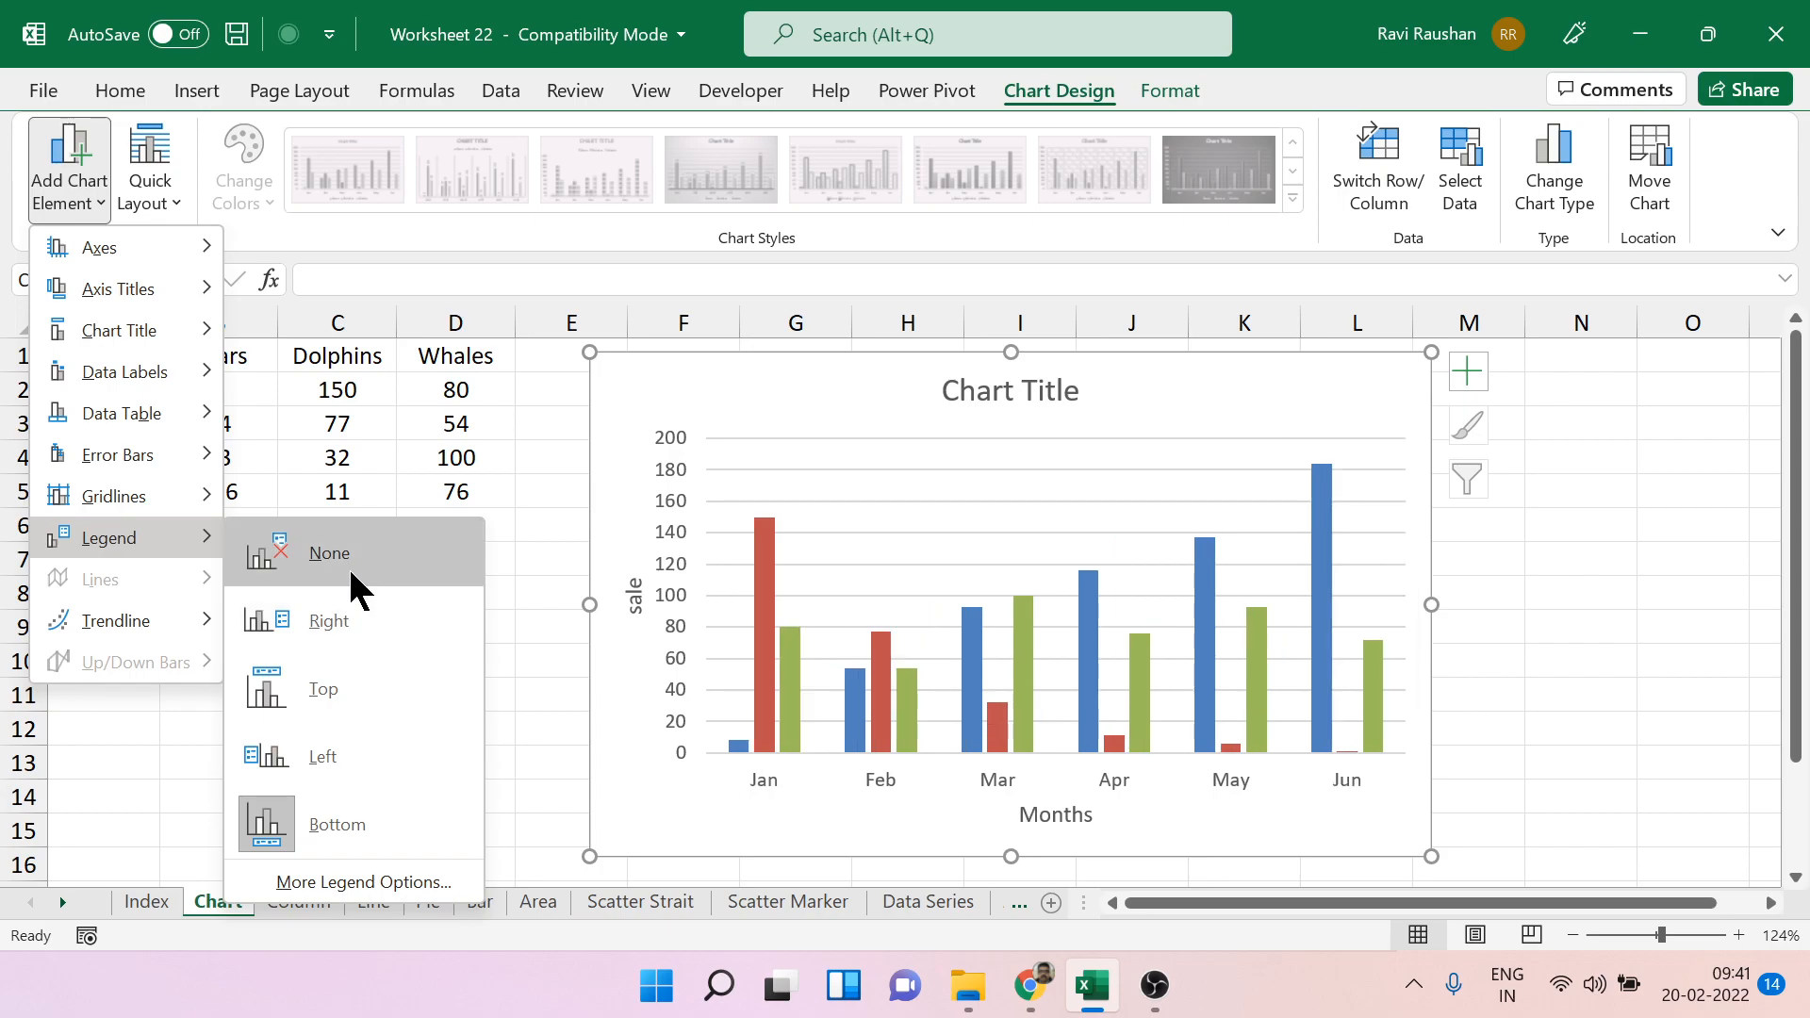
click(351, 629)
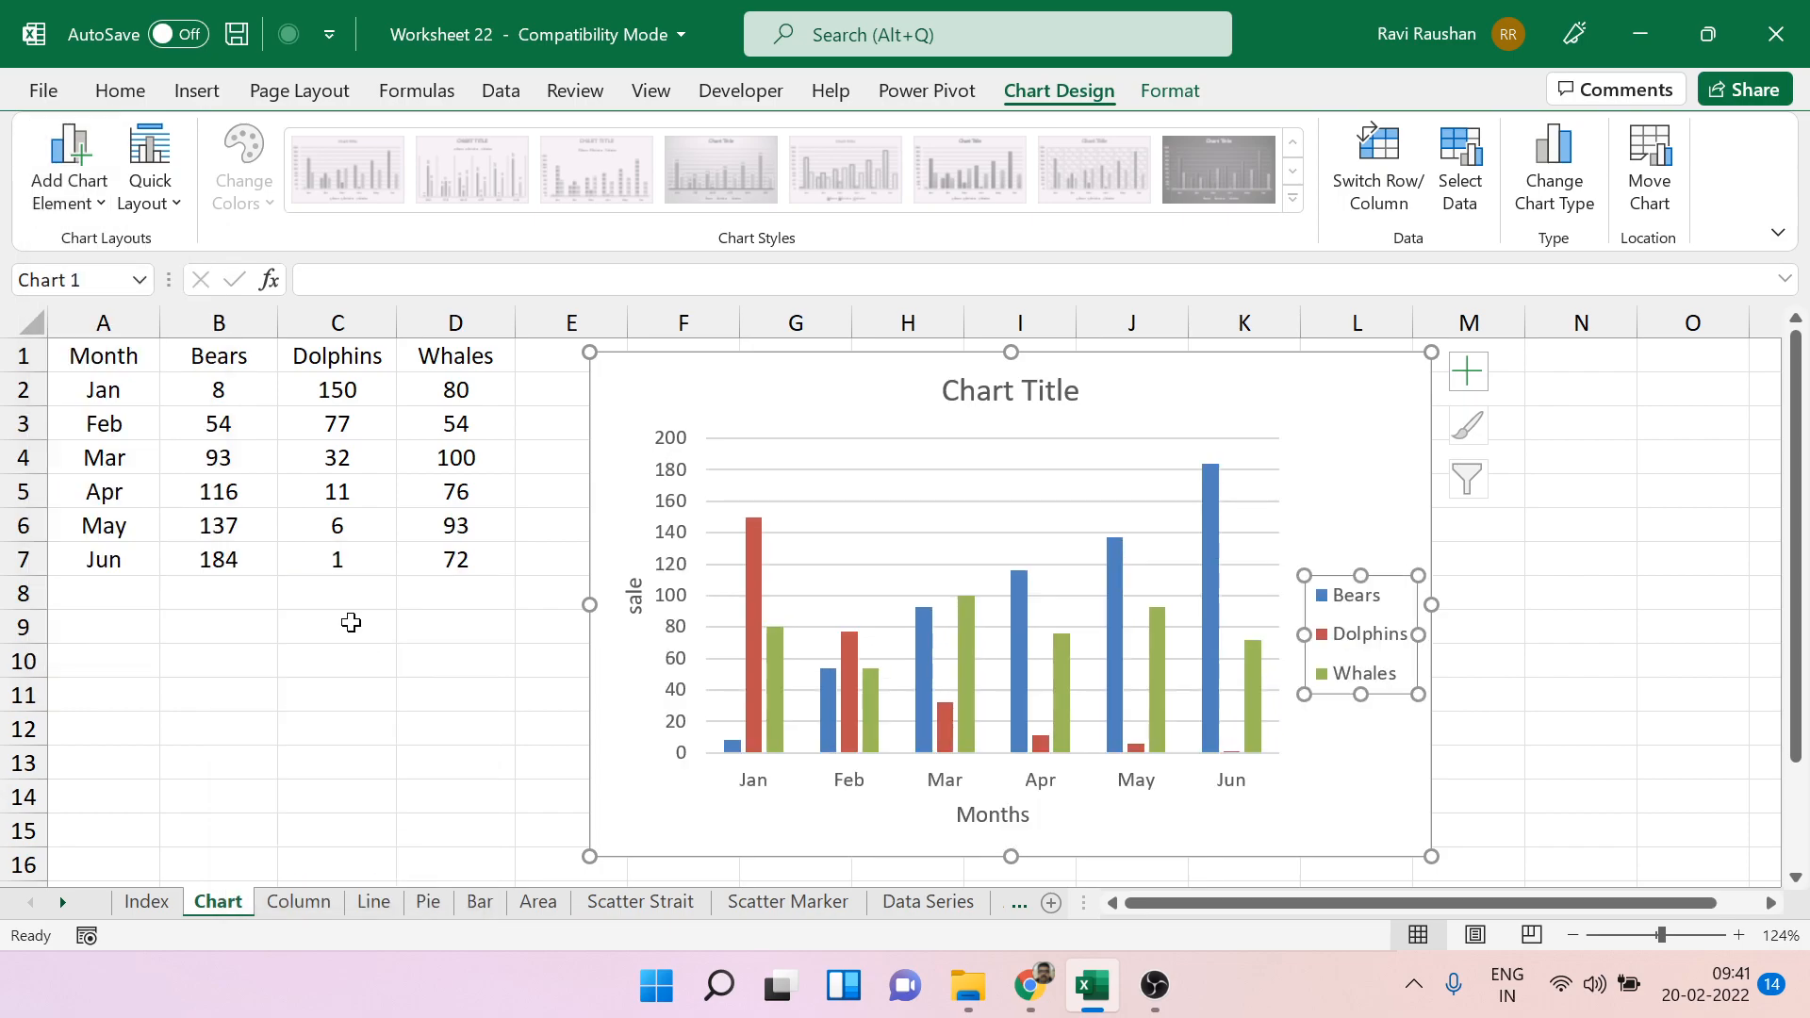
Add data labels to all the chart's columns with the Inside End placement.
click(94, 189)
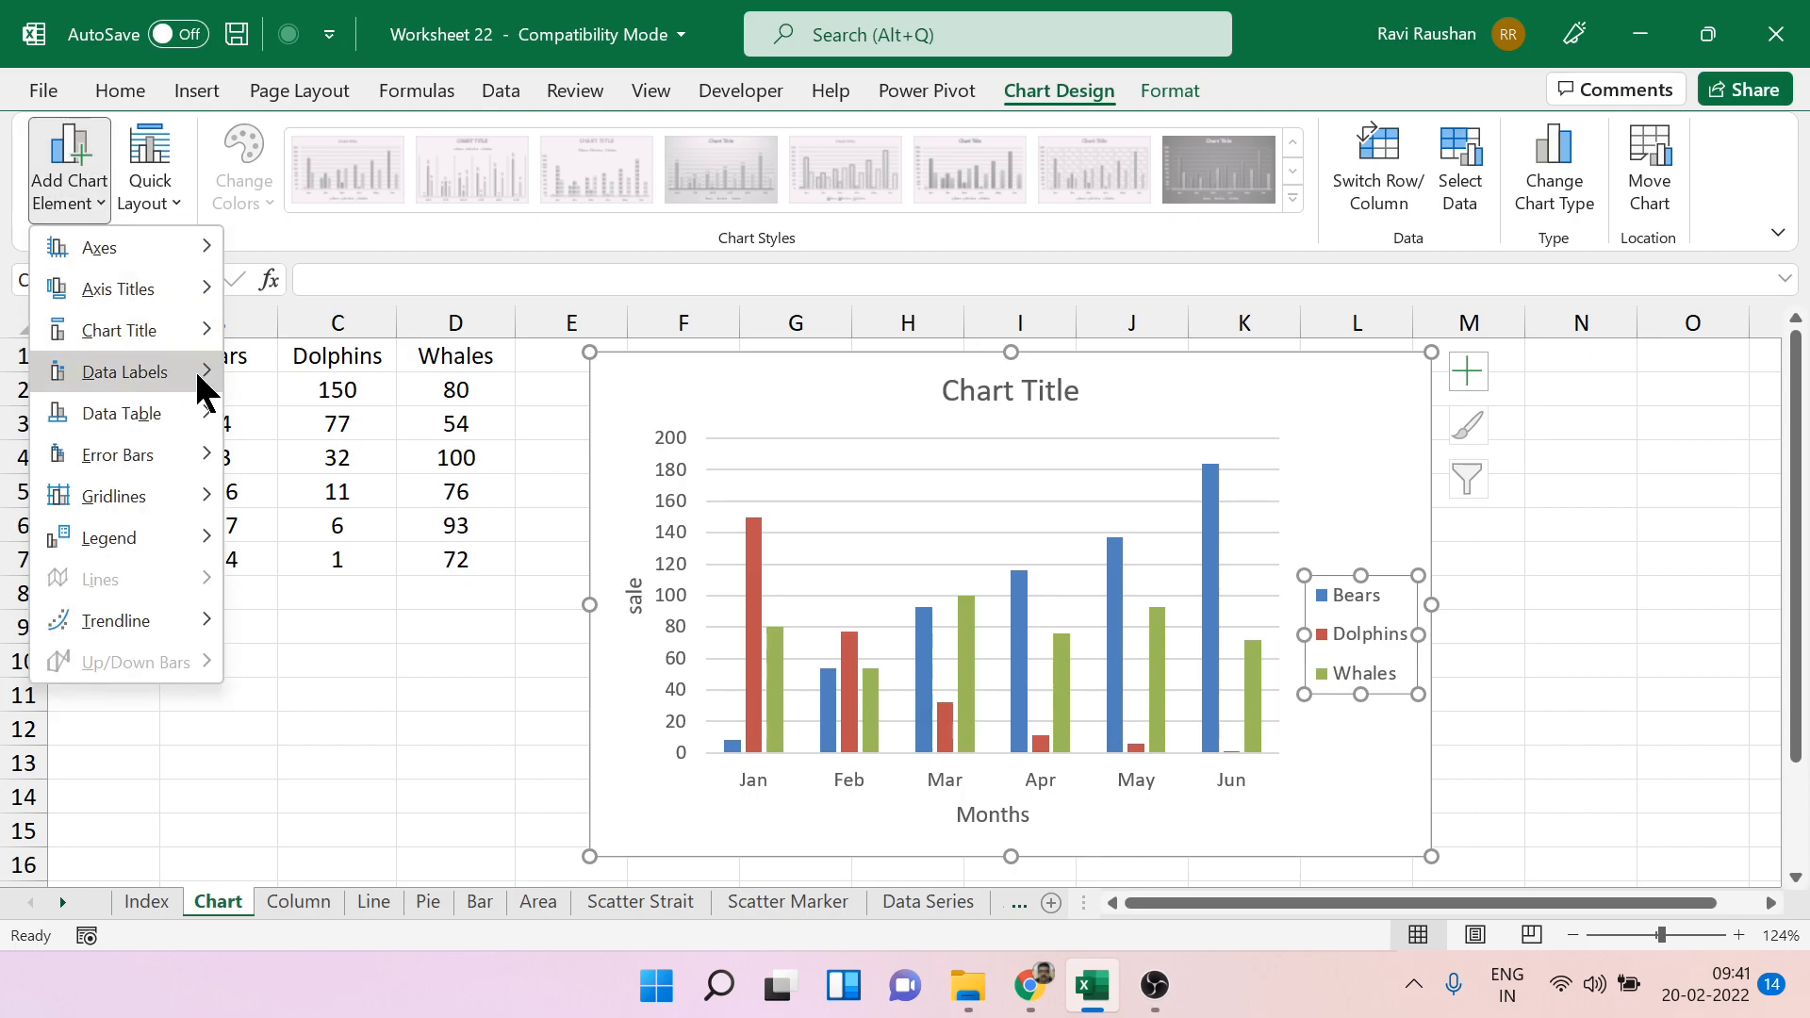
mouse_move(198, 381)
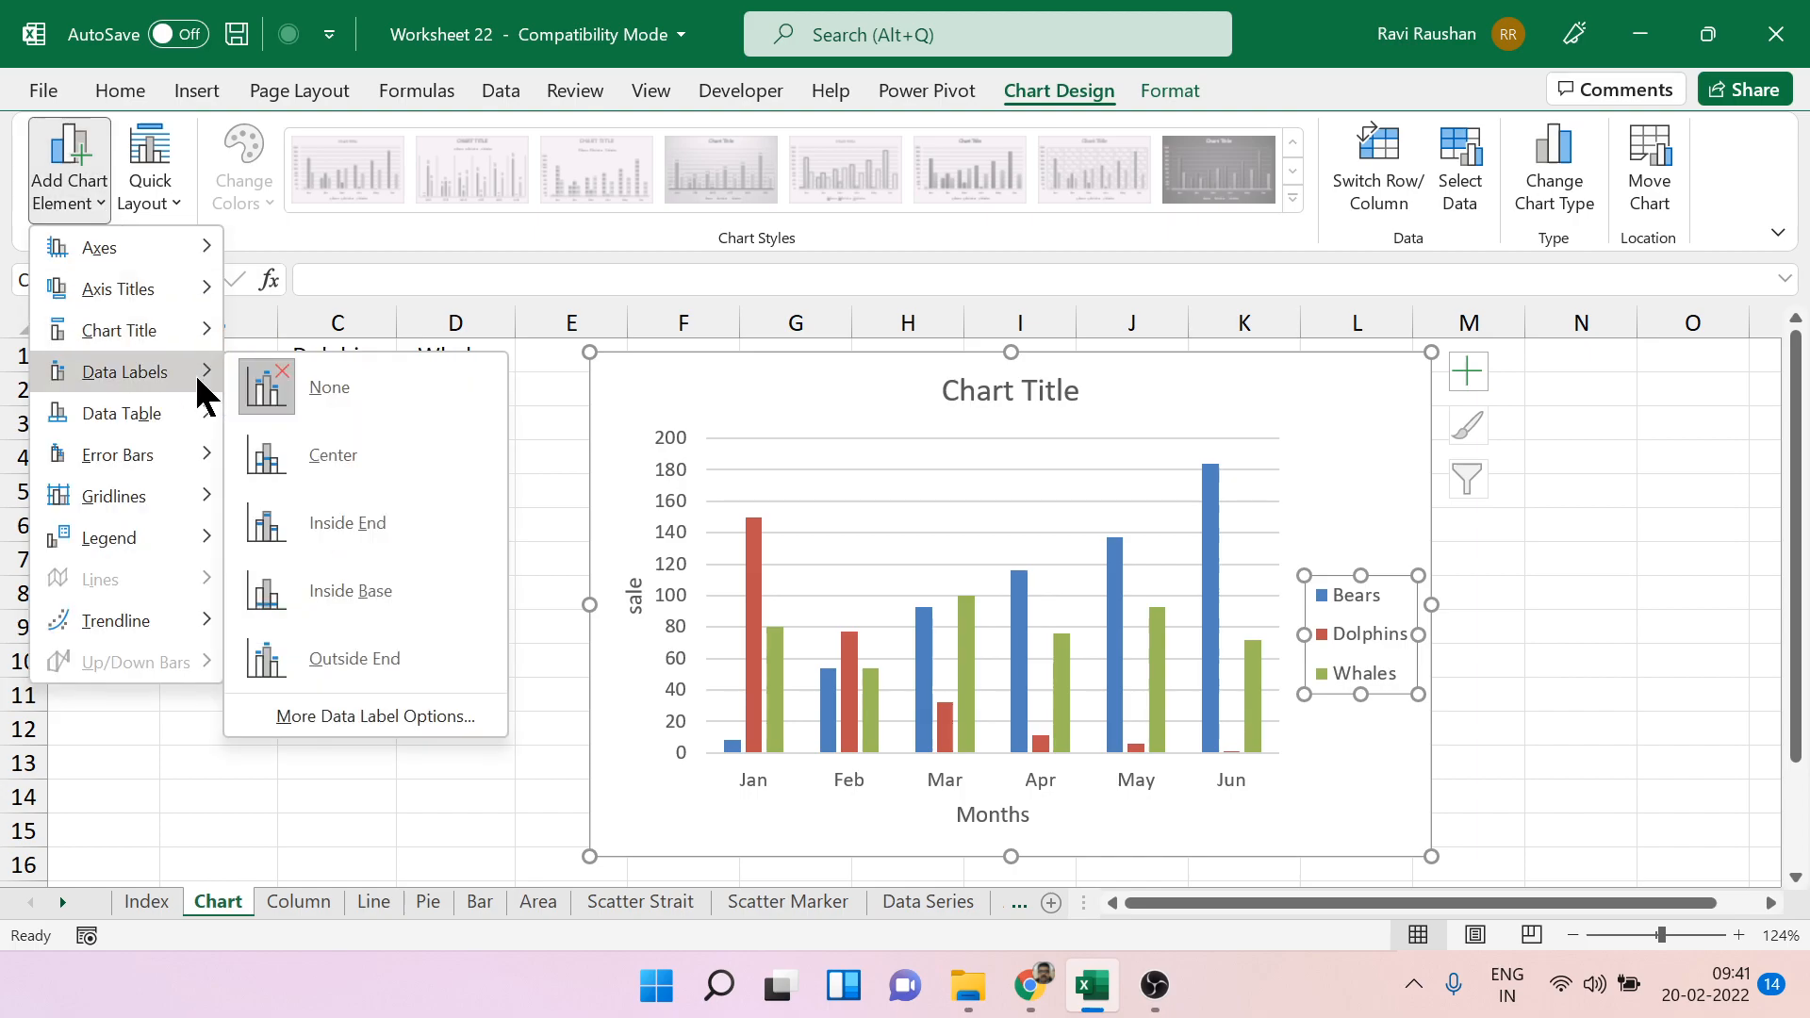
click(412, 520)
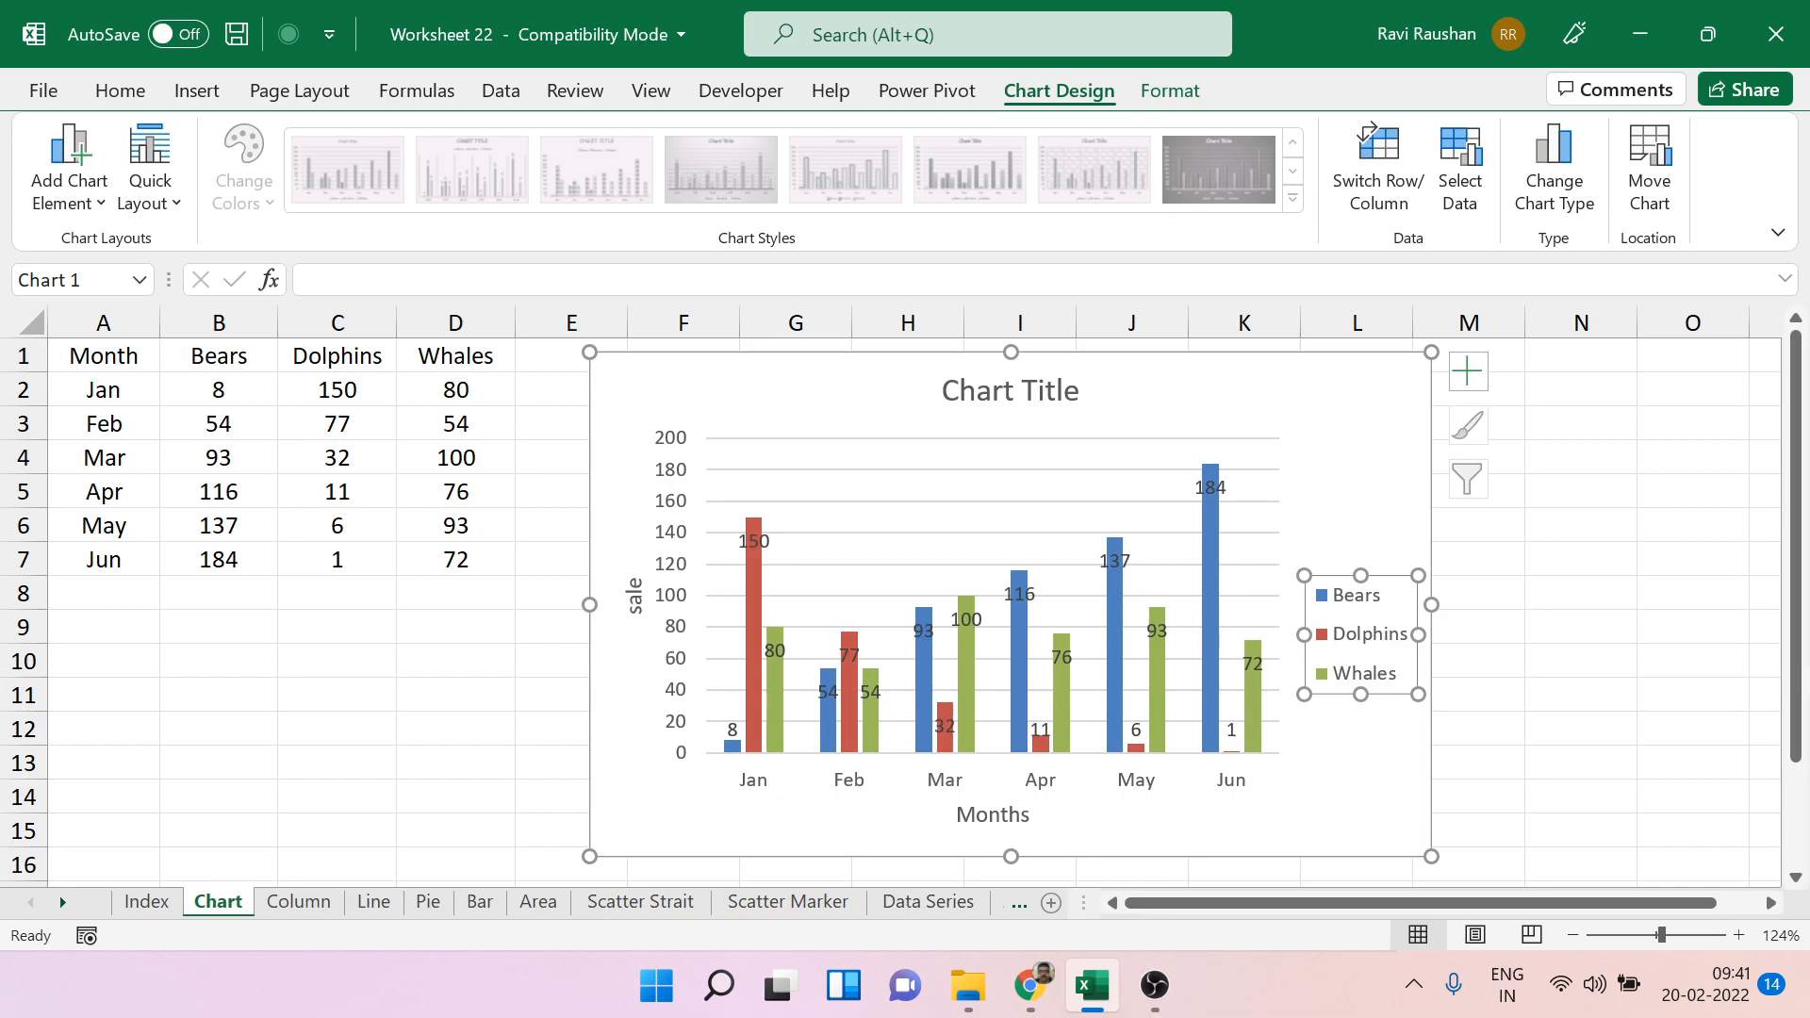
click(1547, 671)
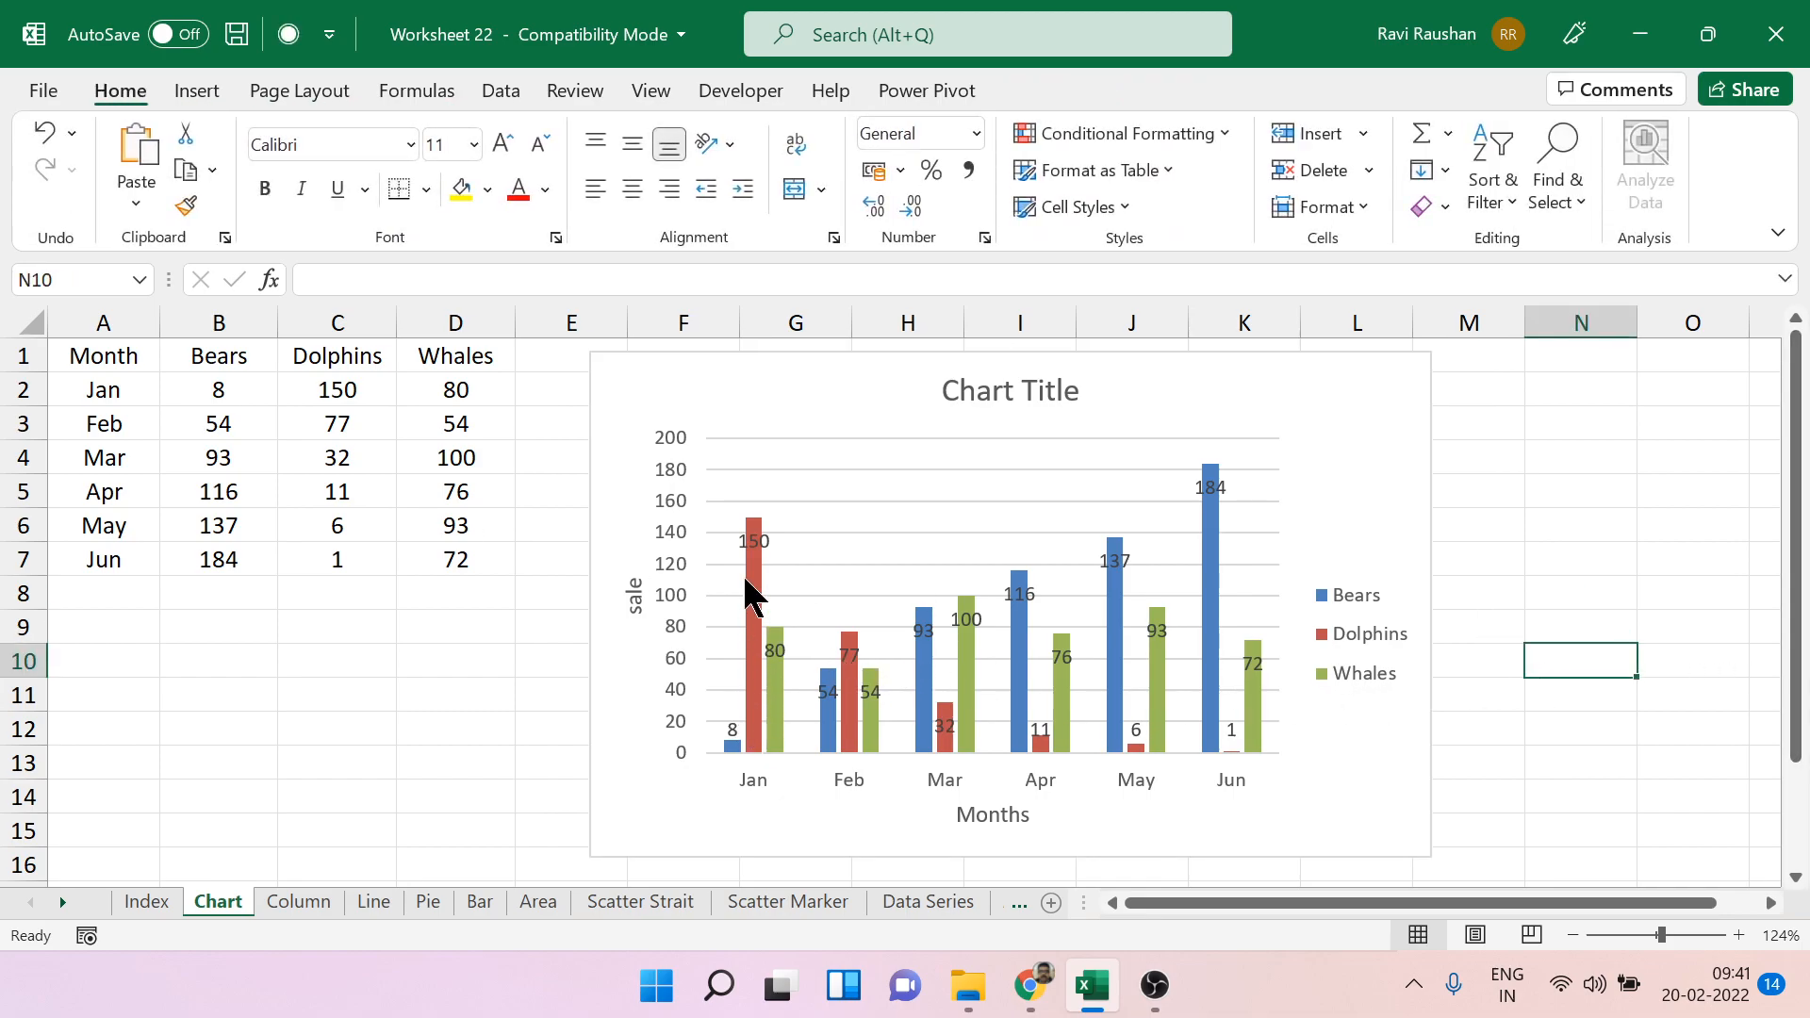
Set the placement of the chart's data labels to Outside End.
click(1041, 528)
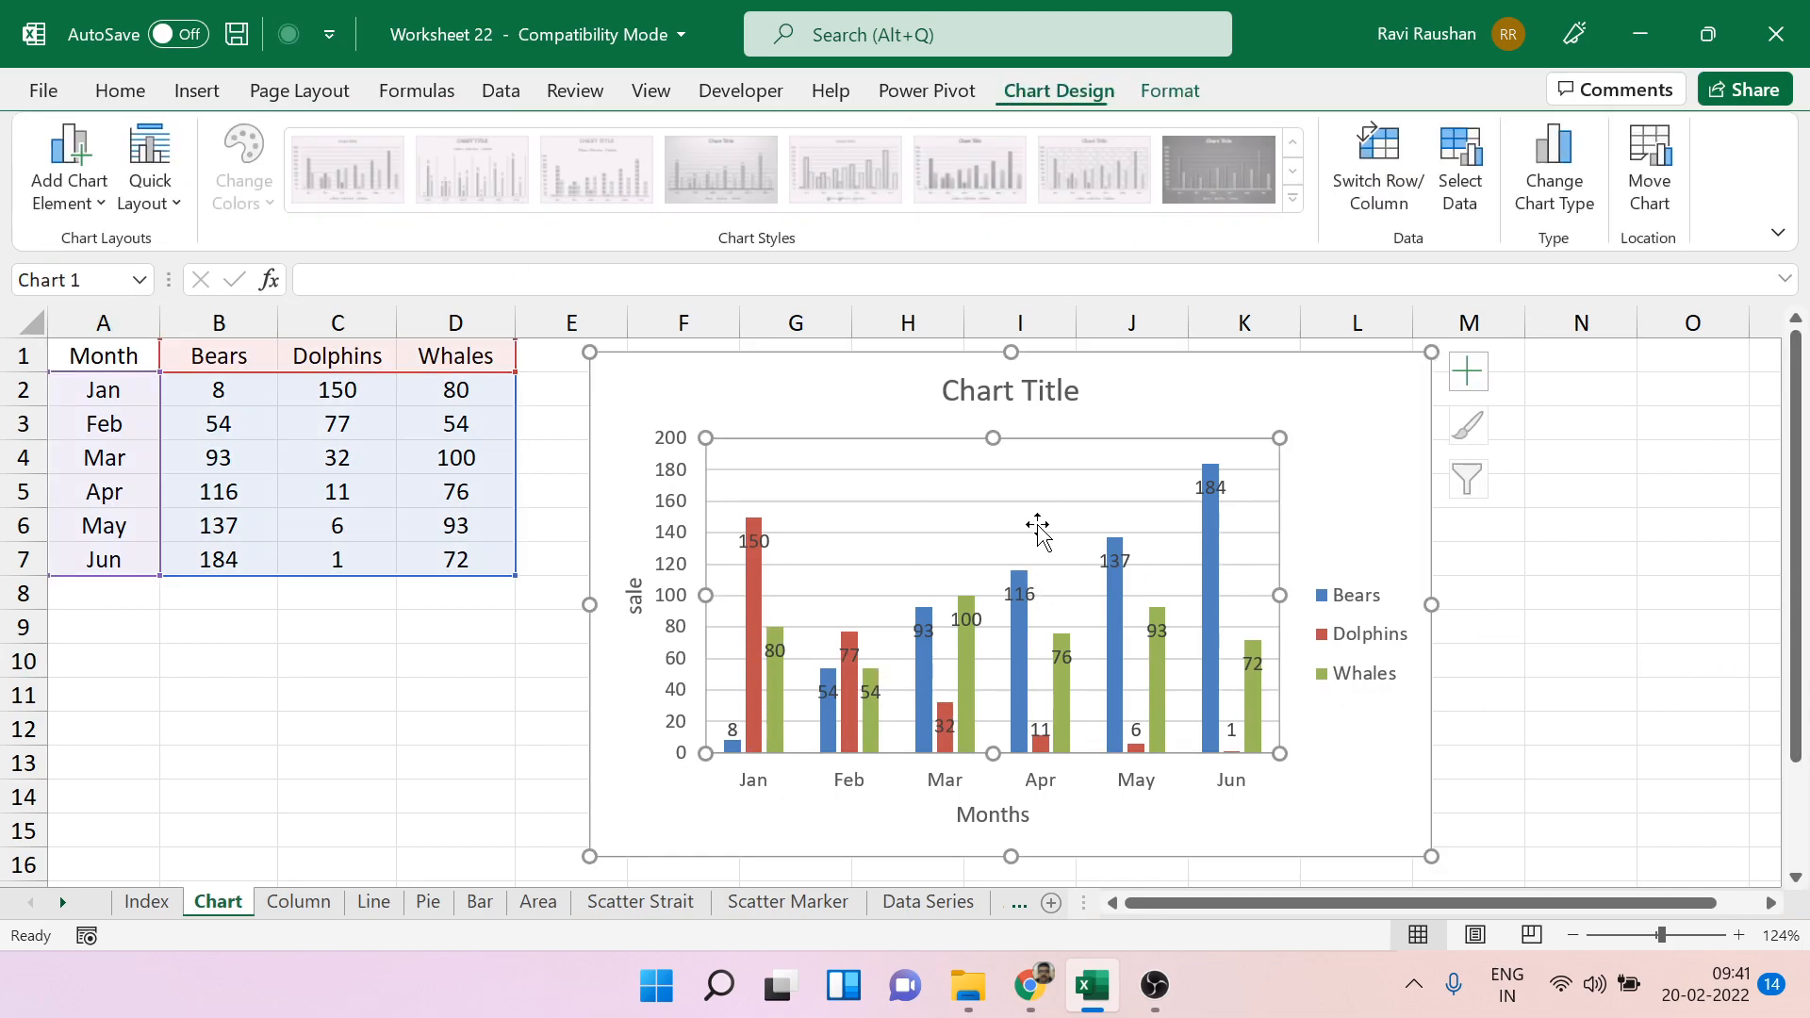
click(92, 195)
mouse_move(168, 381)
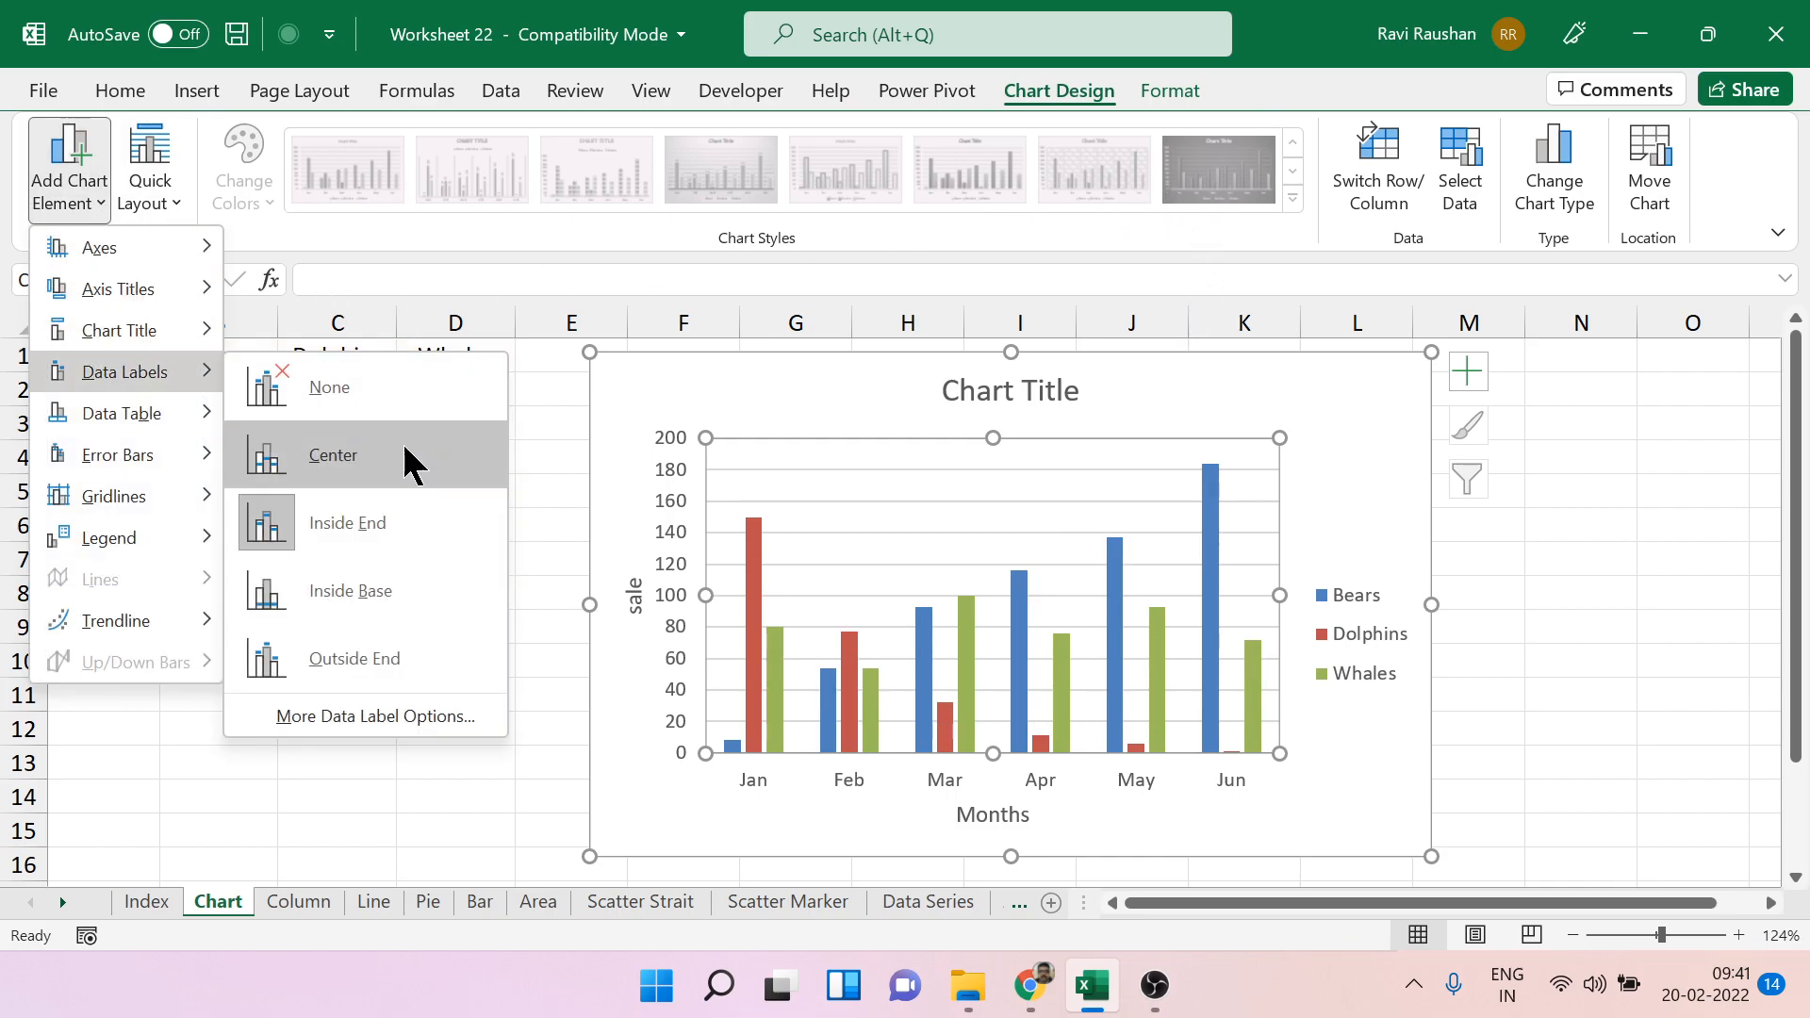
click(400, 652)
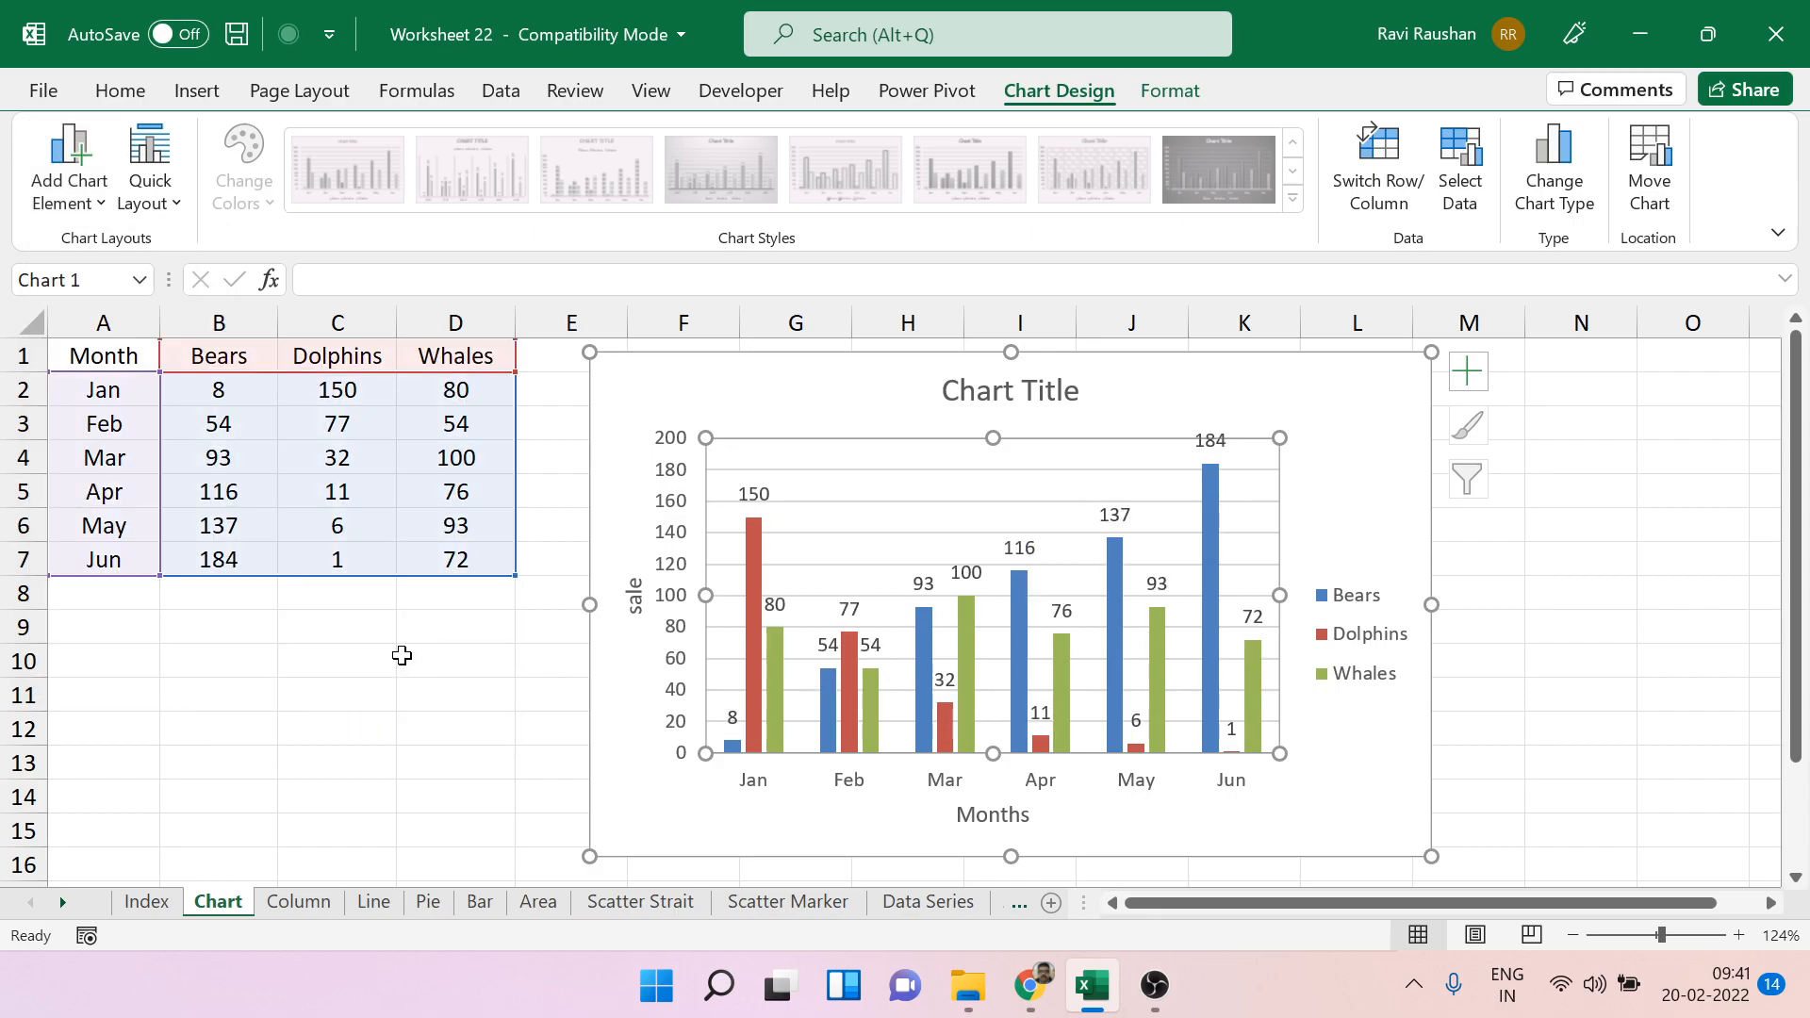
Add a data table with legend keys below the chart's columns.
click(89, 194)
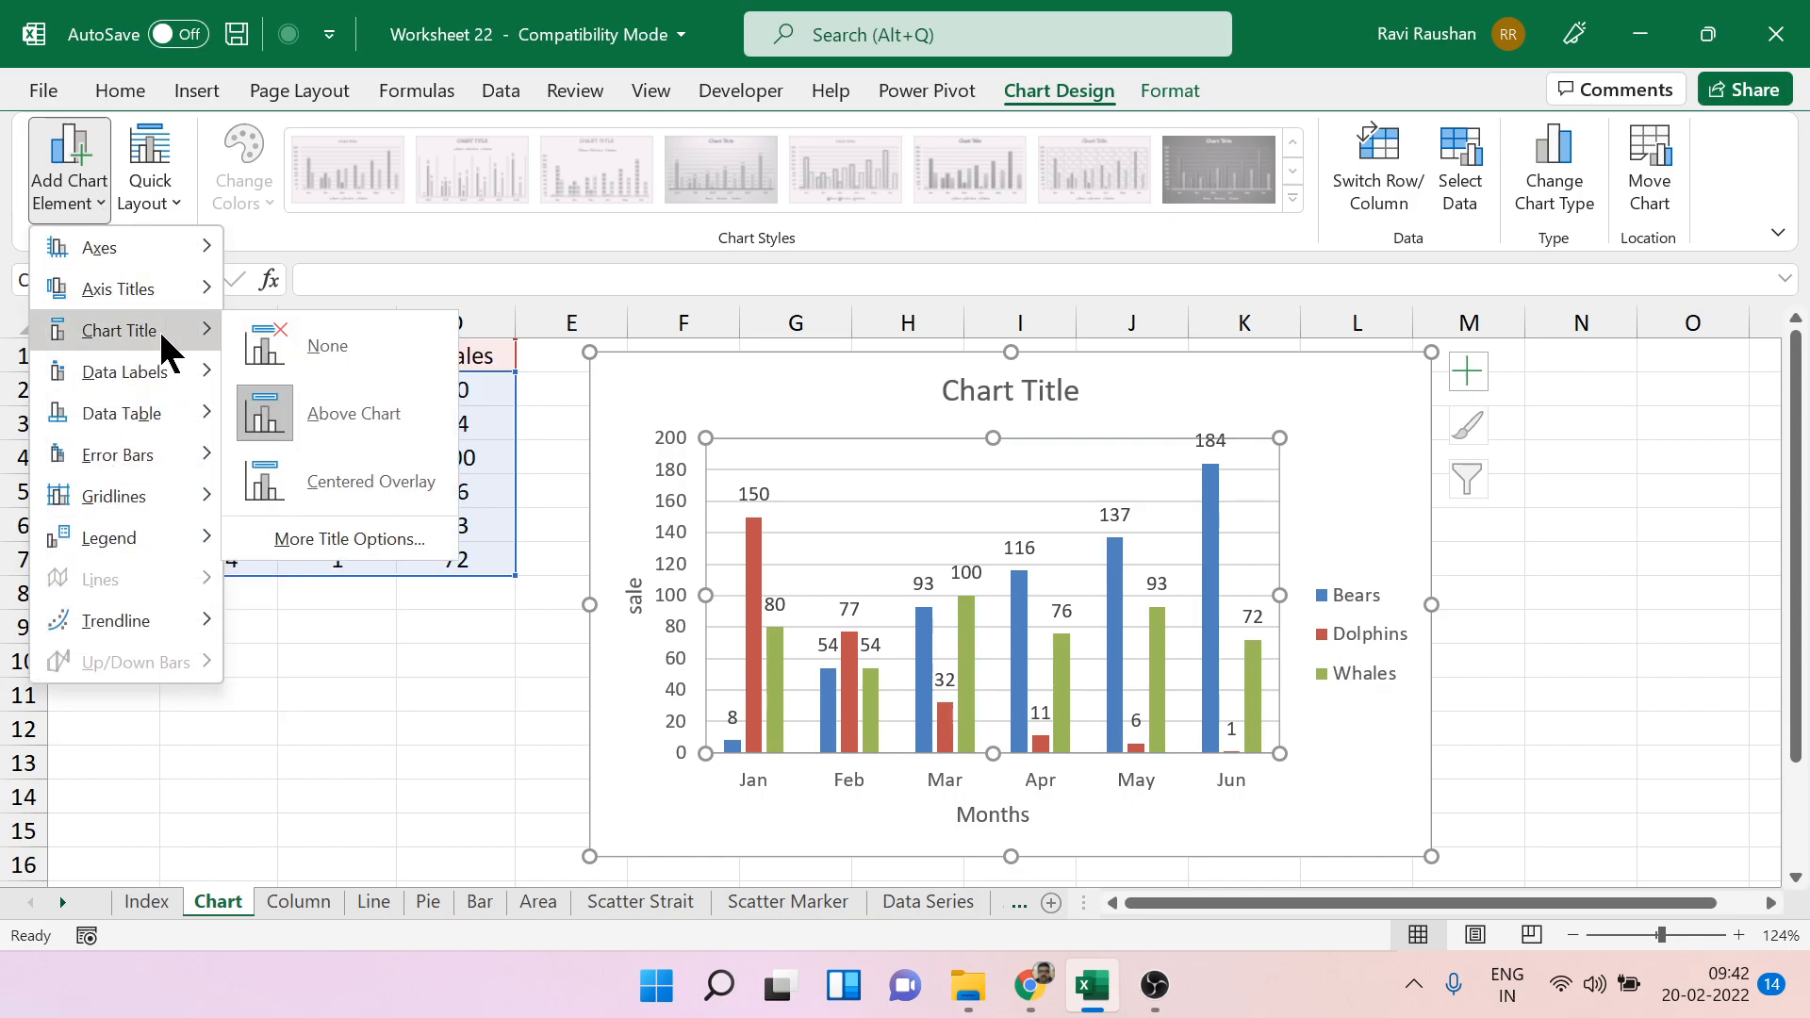
mouse_move(189, 416)
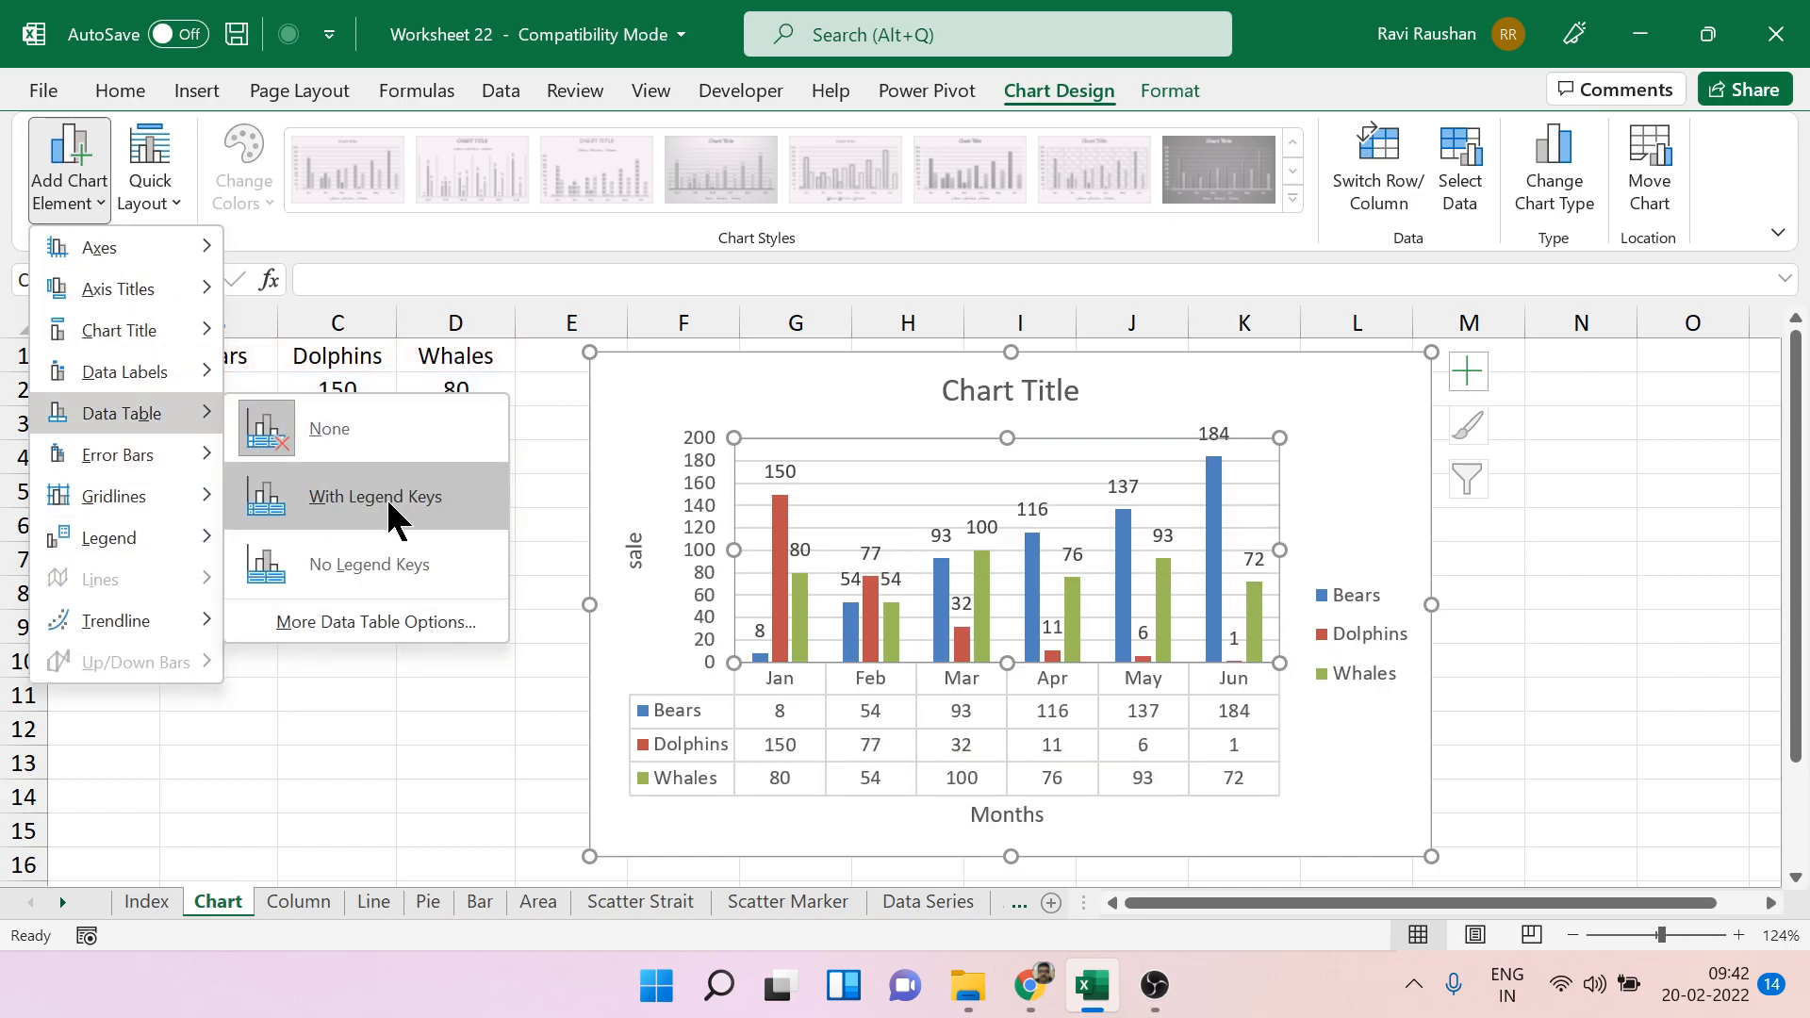
click(375, 496)
click(1598, 666)
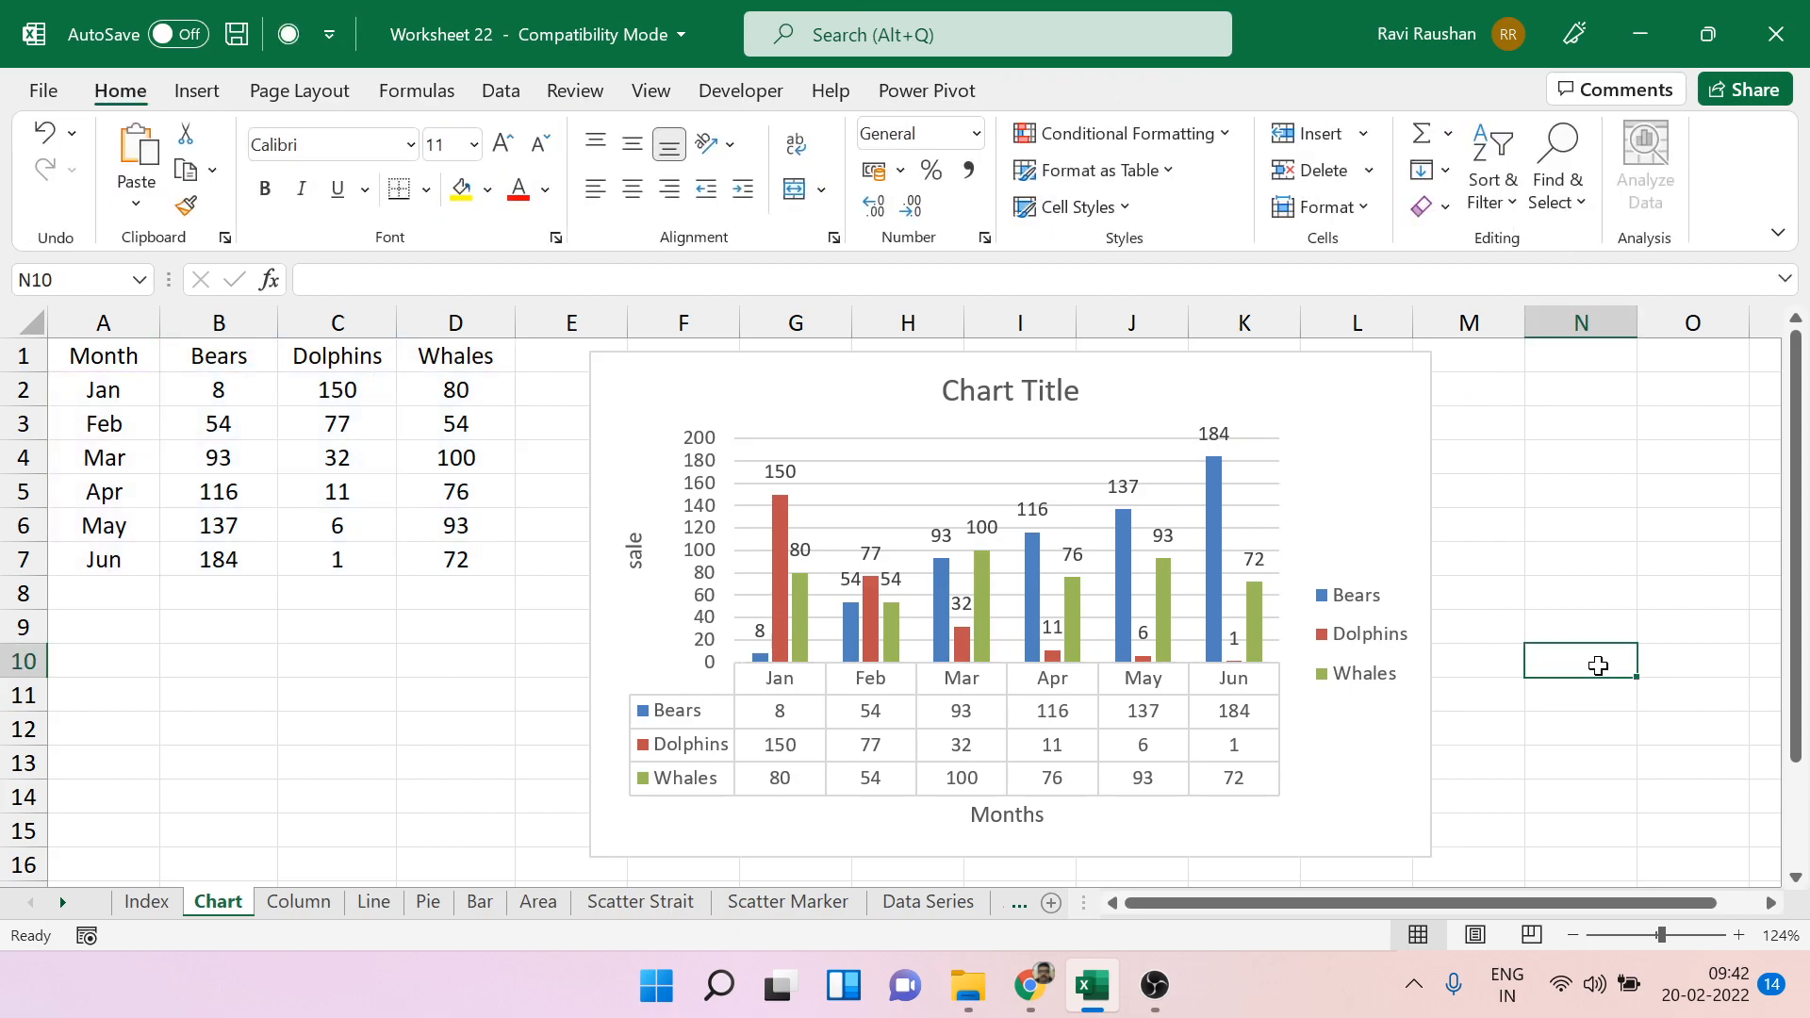
click(1382, 518)
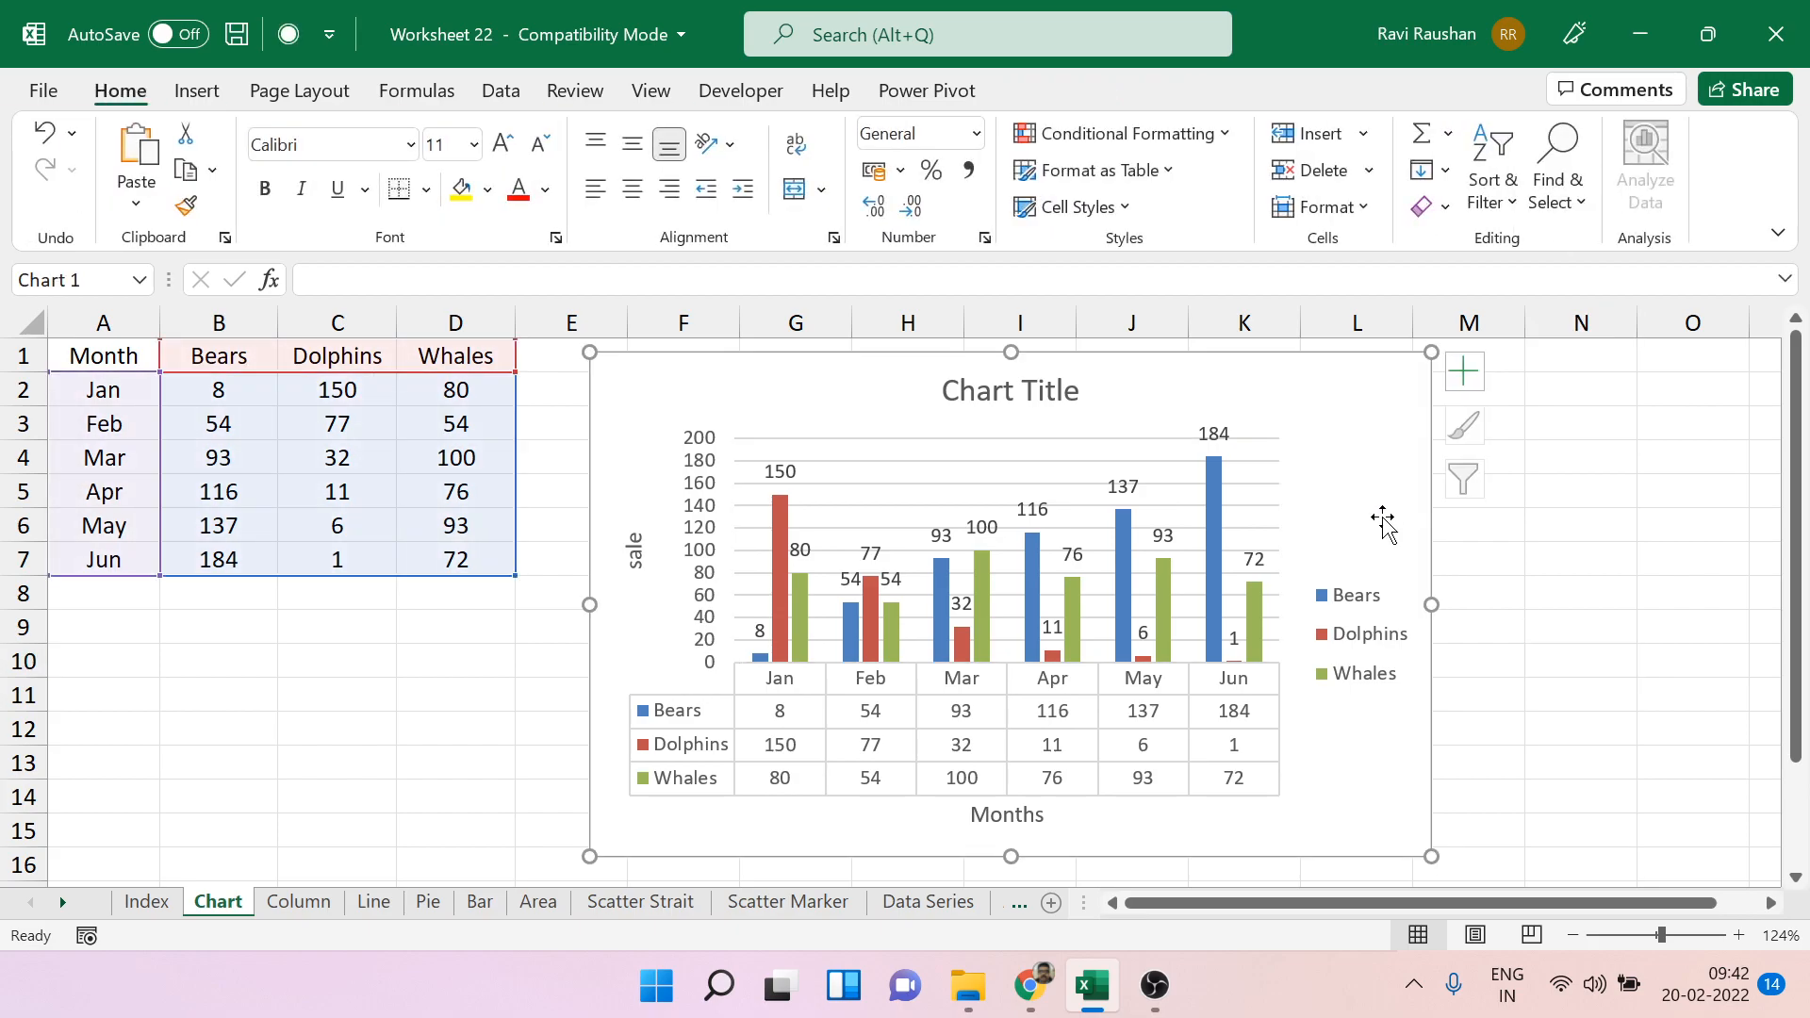
click(98, 198)
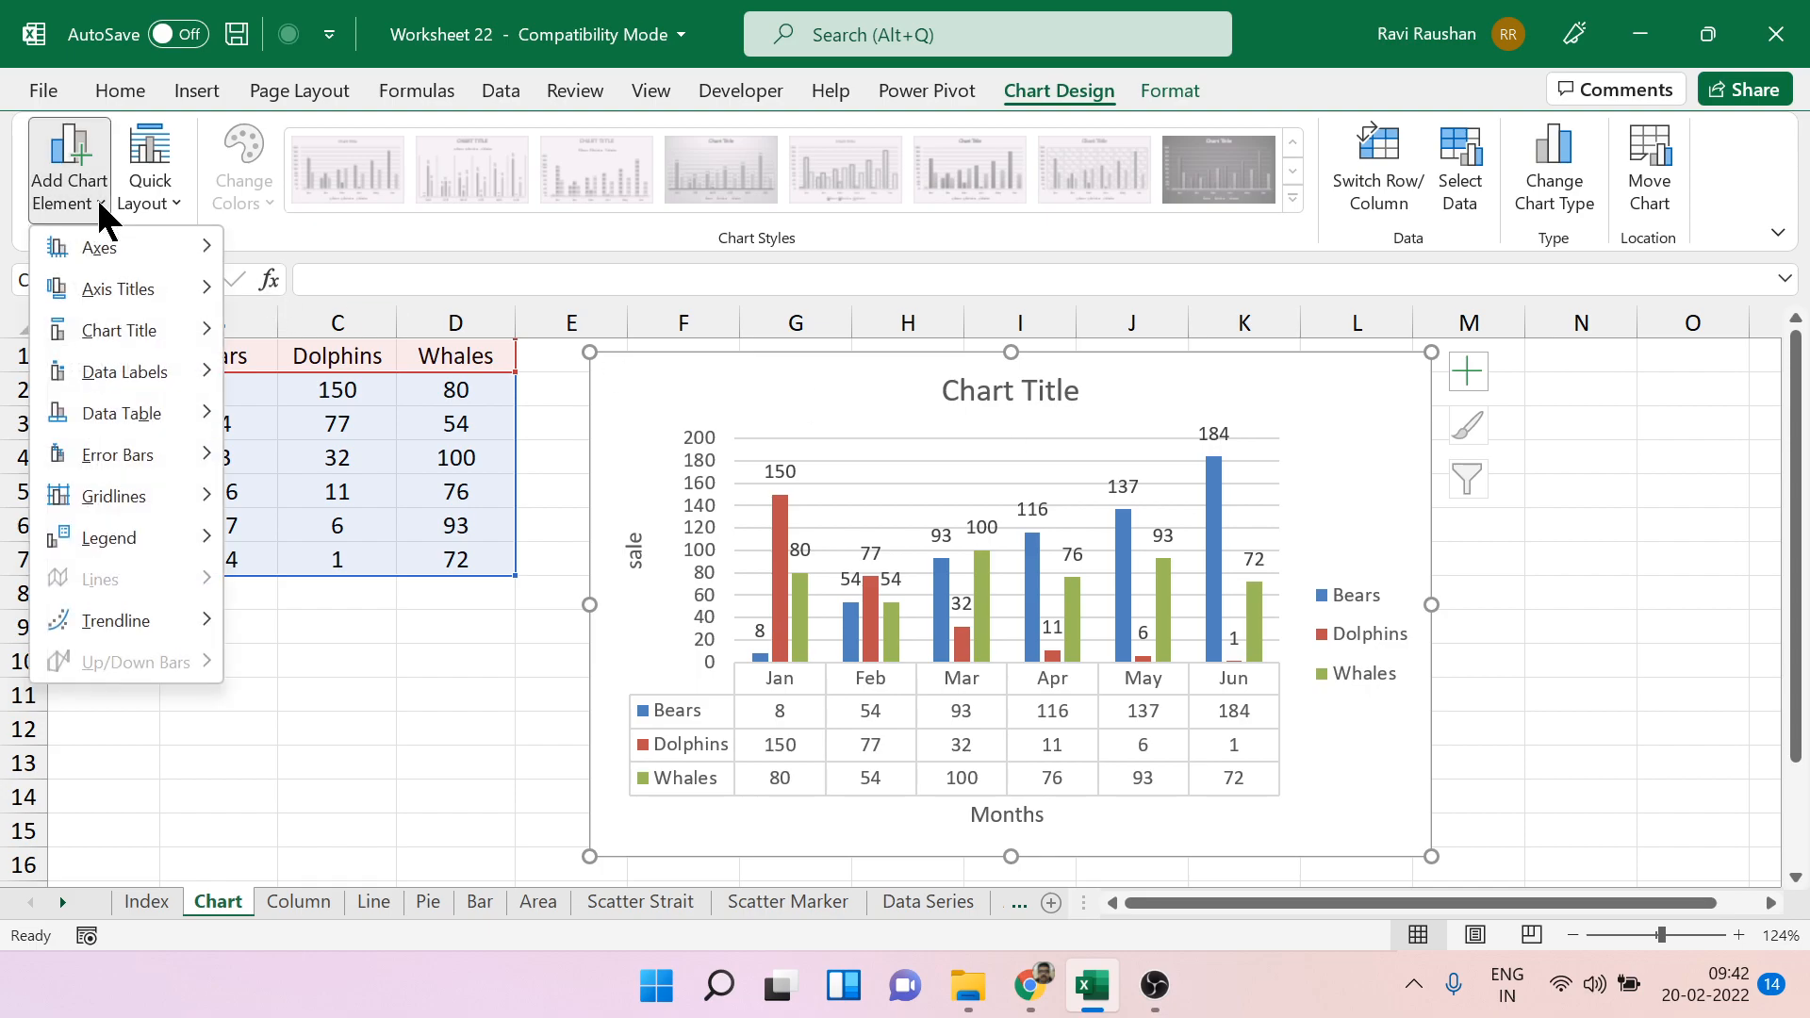
mouse_move(141, 622)
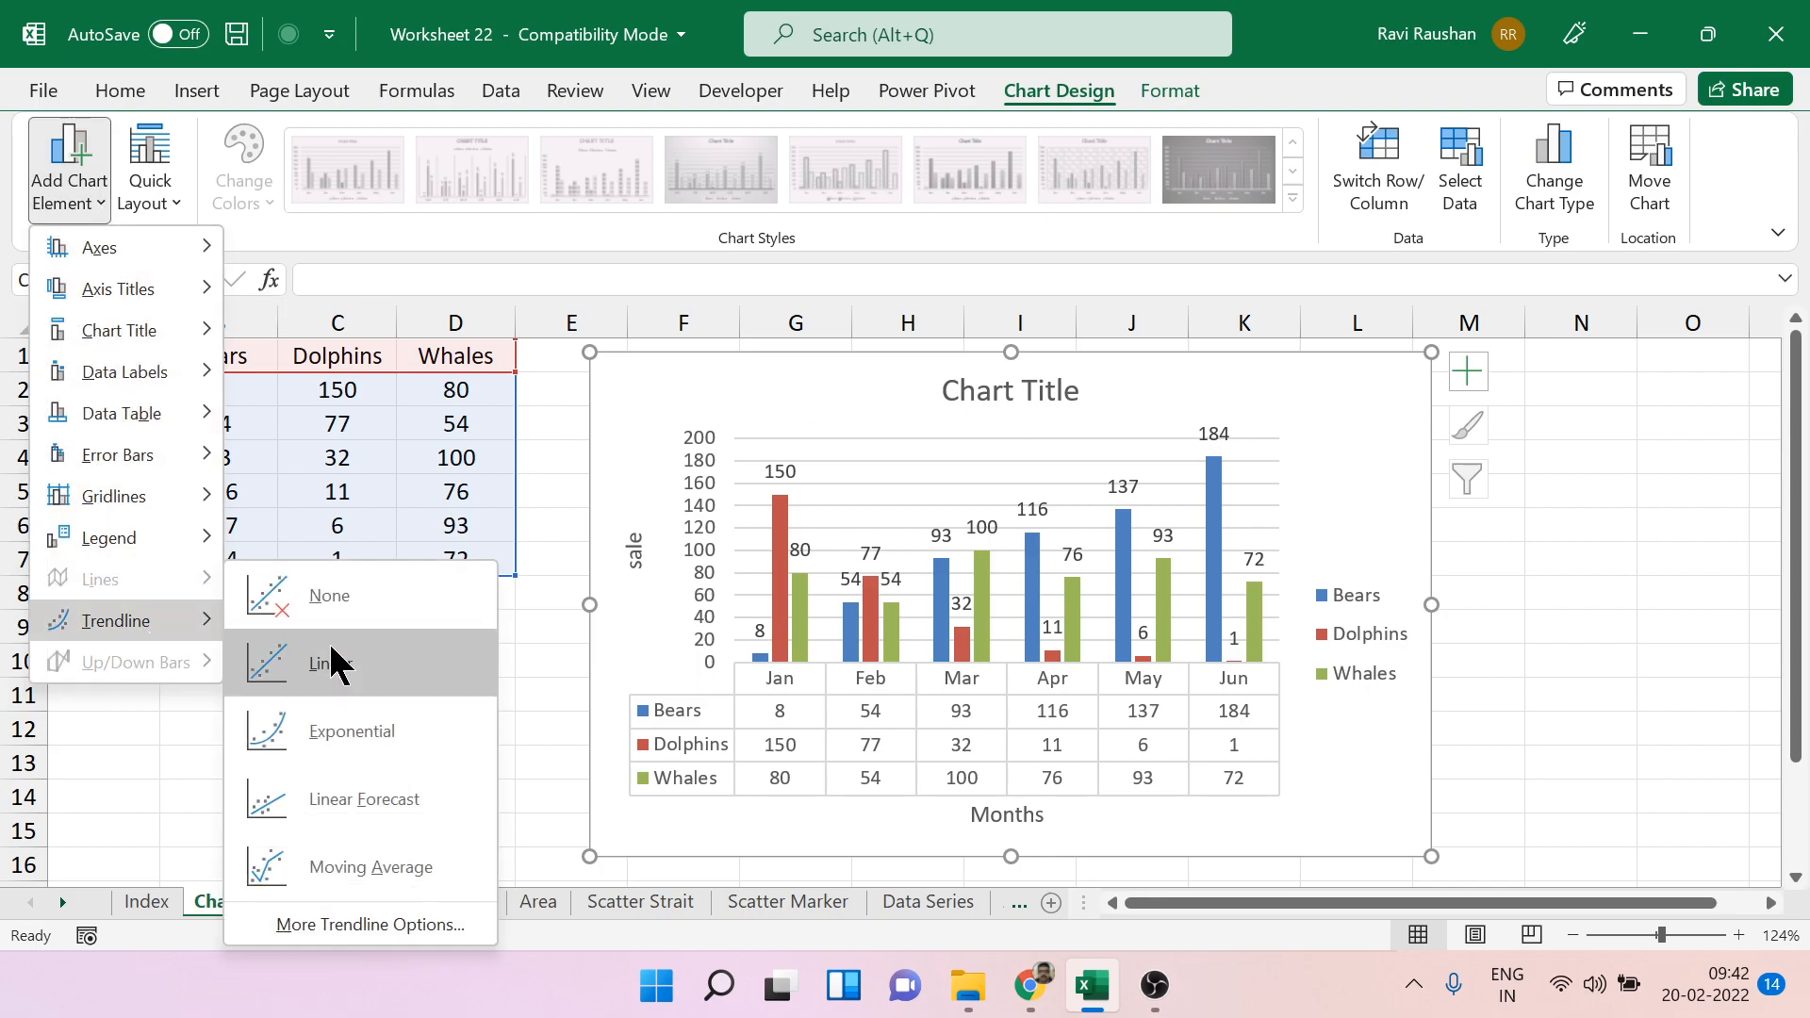
click(1662, 538)
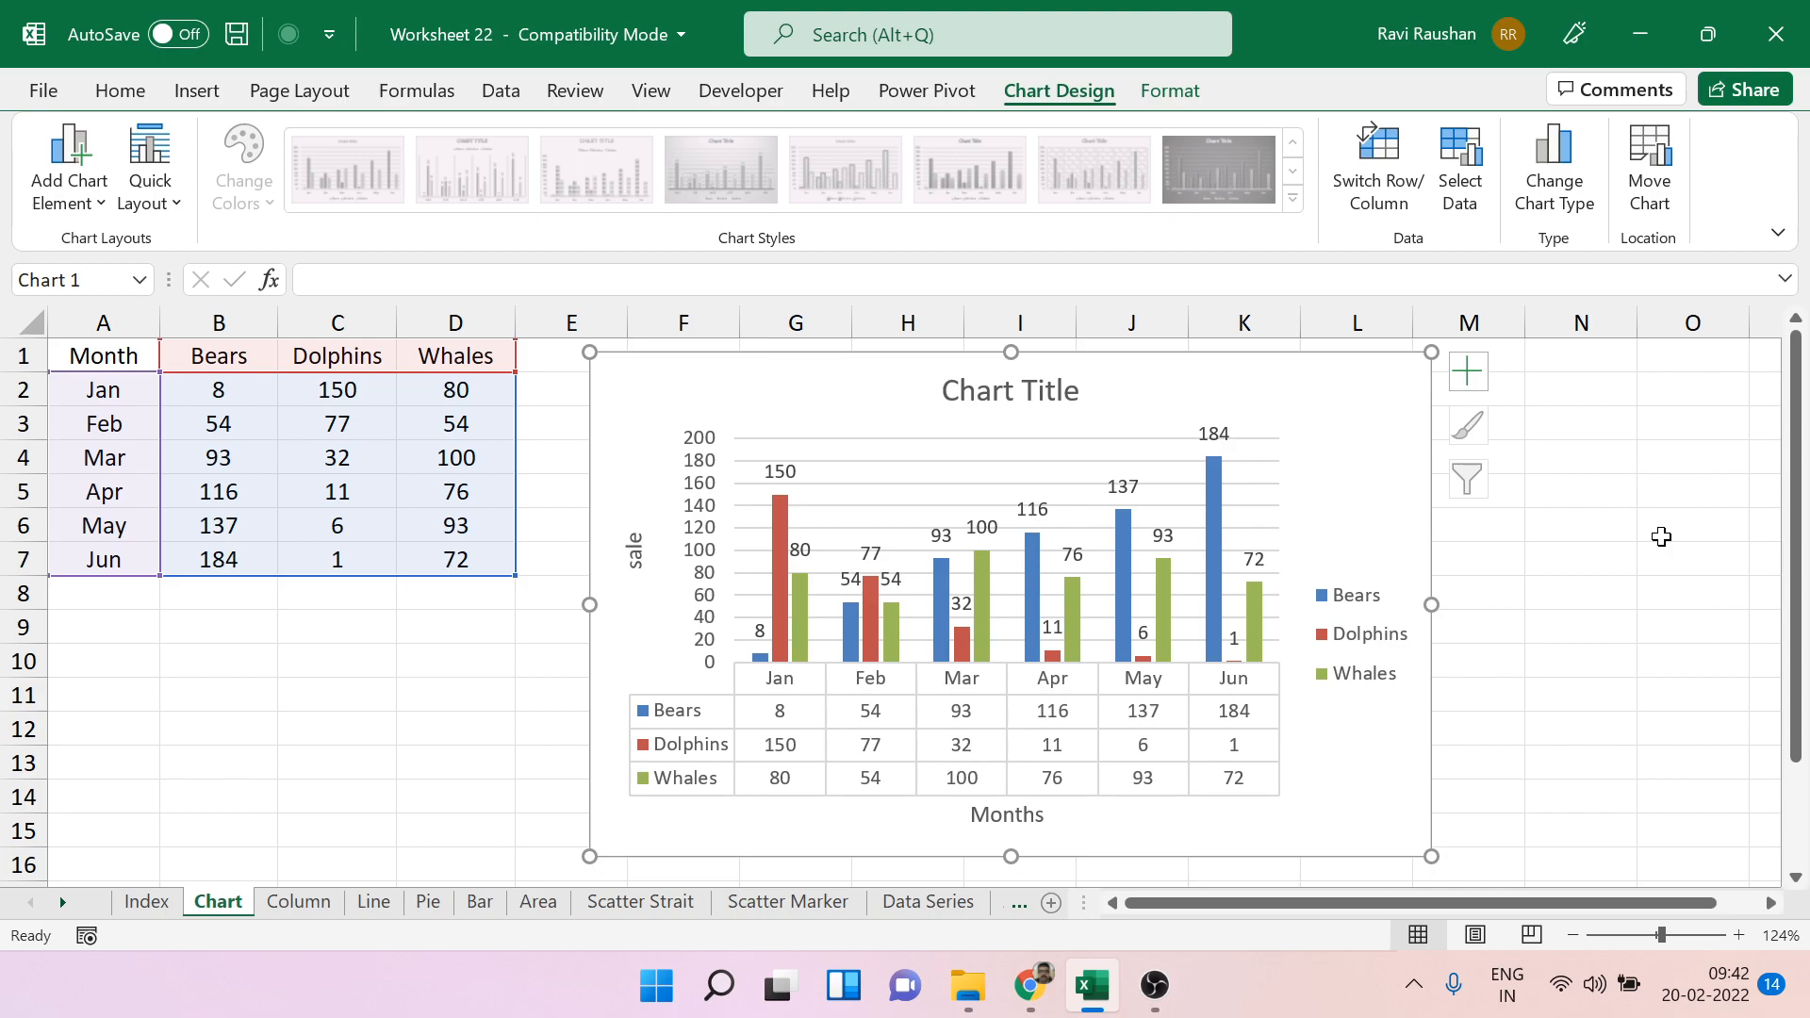
Format the chart area's background with a solid blue fill.
right_click(1352, 388)
click(1506, 882)
click(1469, 492)
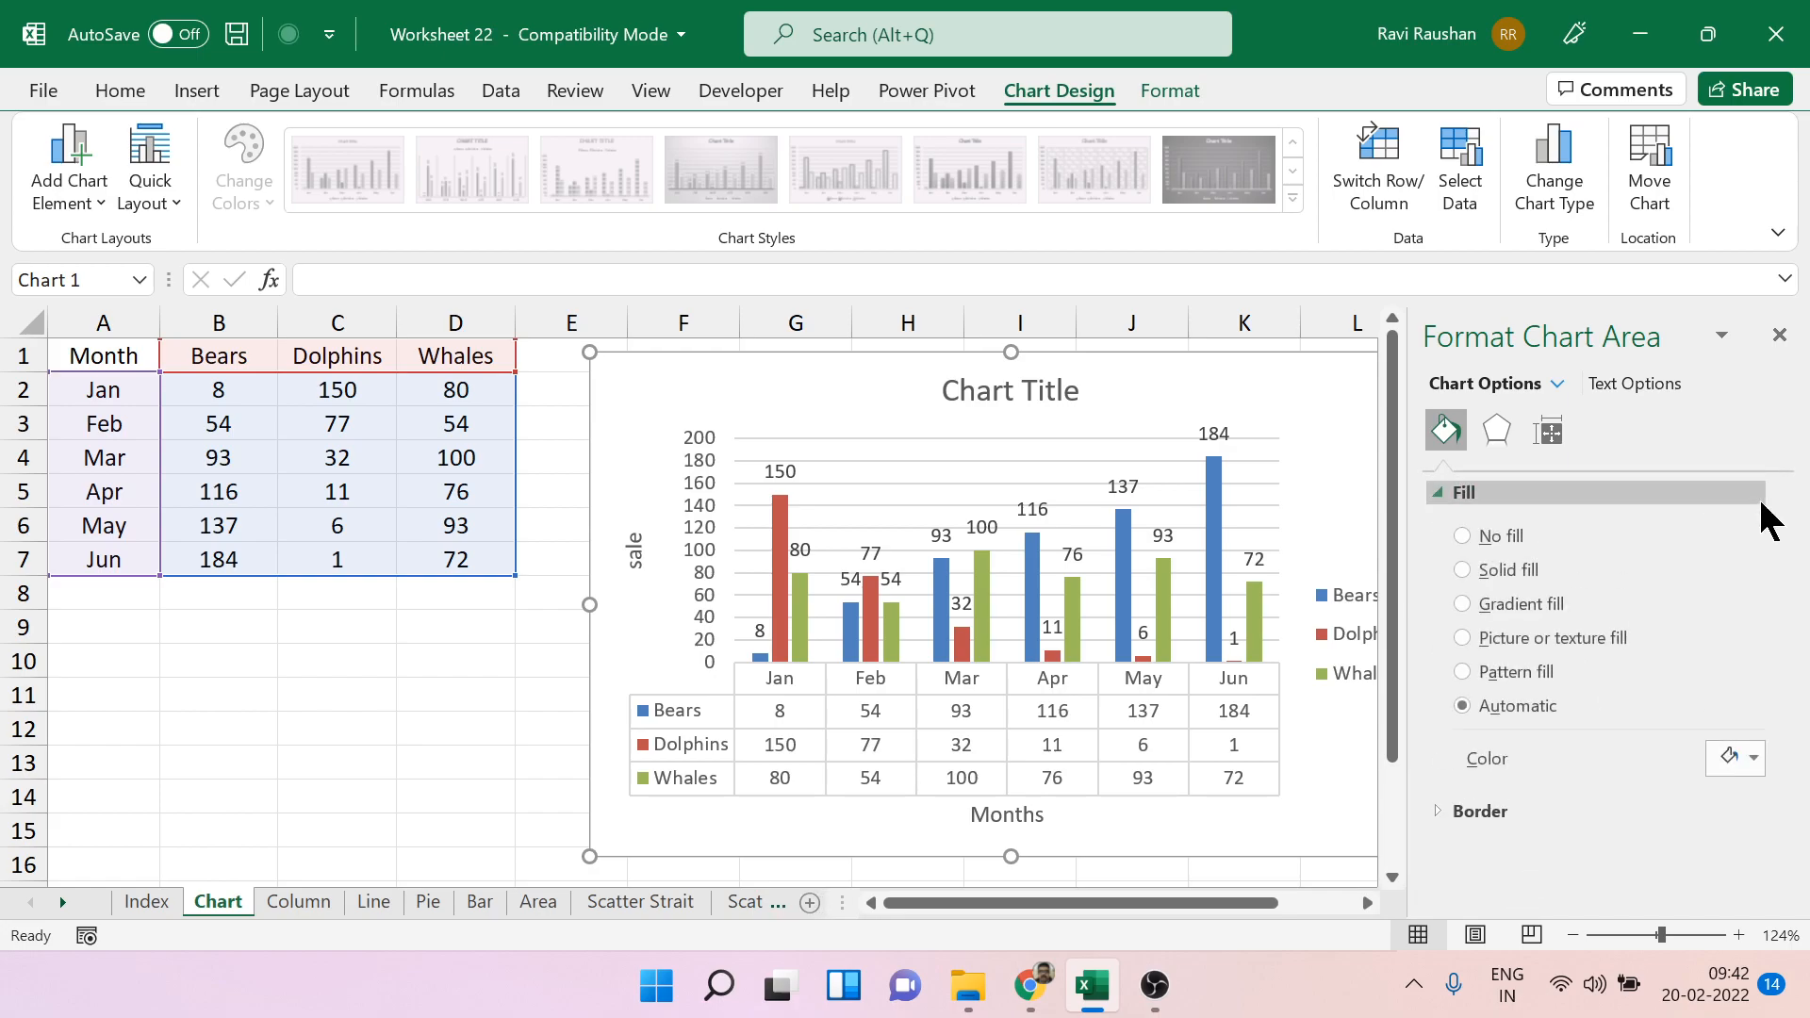
click(1499, 567)
Give the chart's plot area a solid yellow fill and close the formatting options.
click(1128, 457)
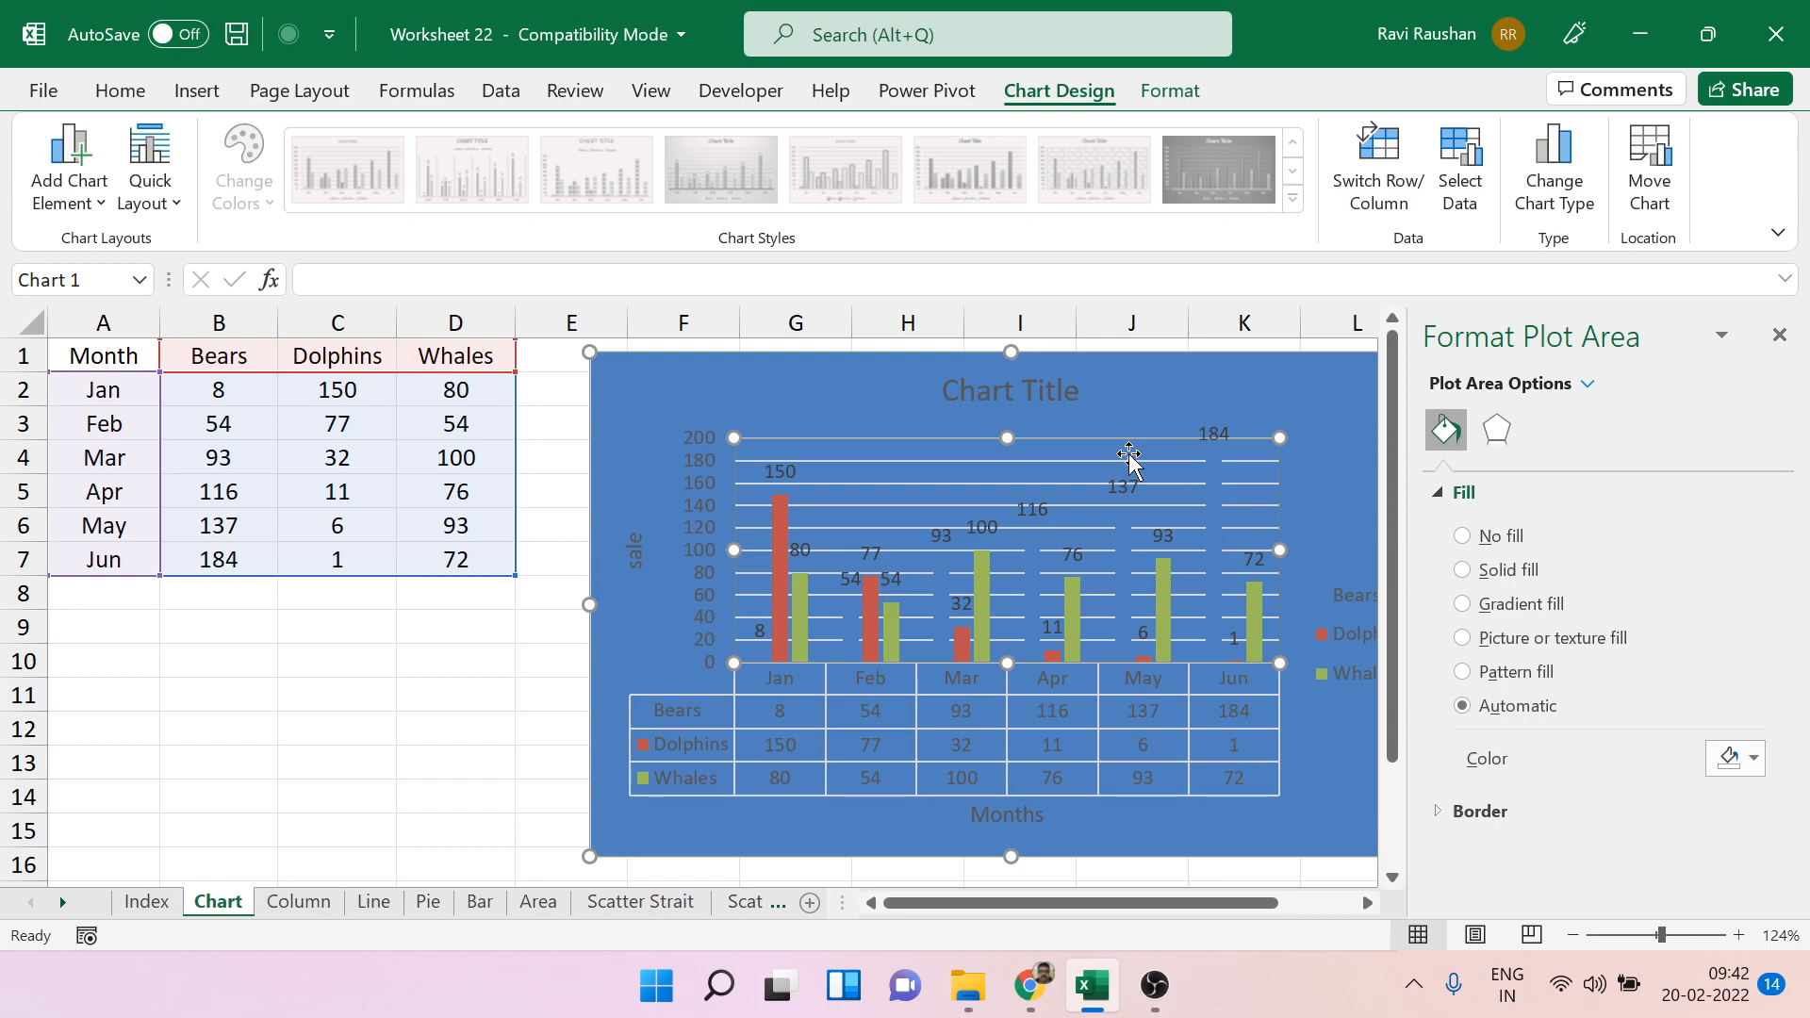
click(1536, 567)
click(1754, 758)
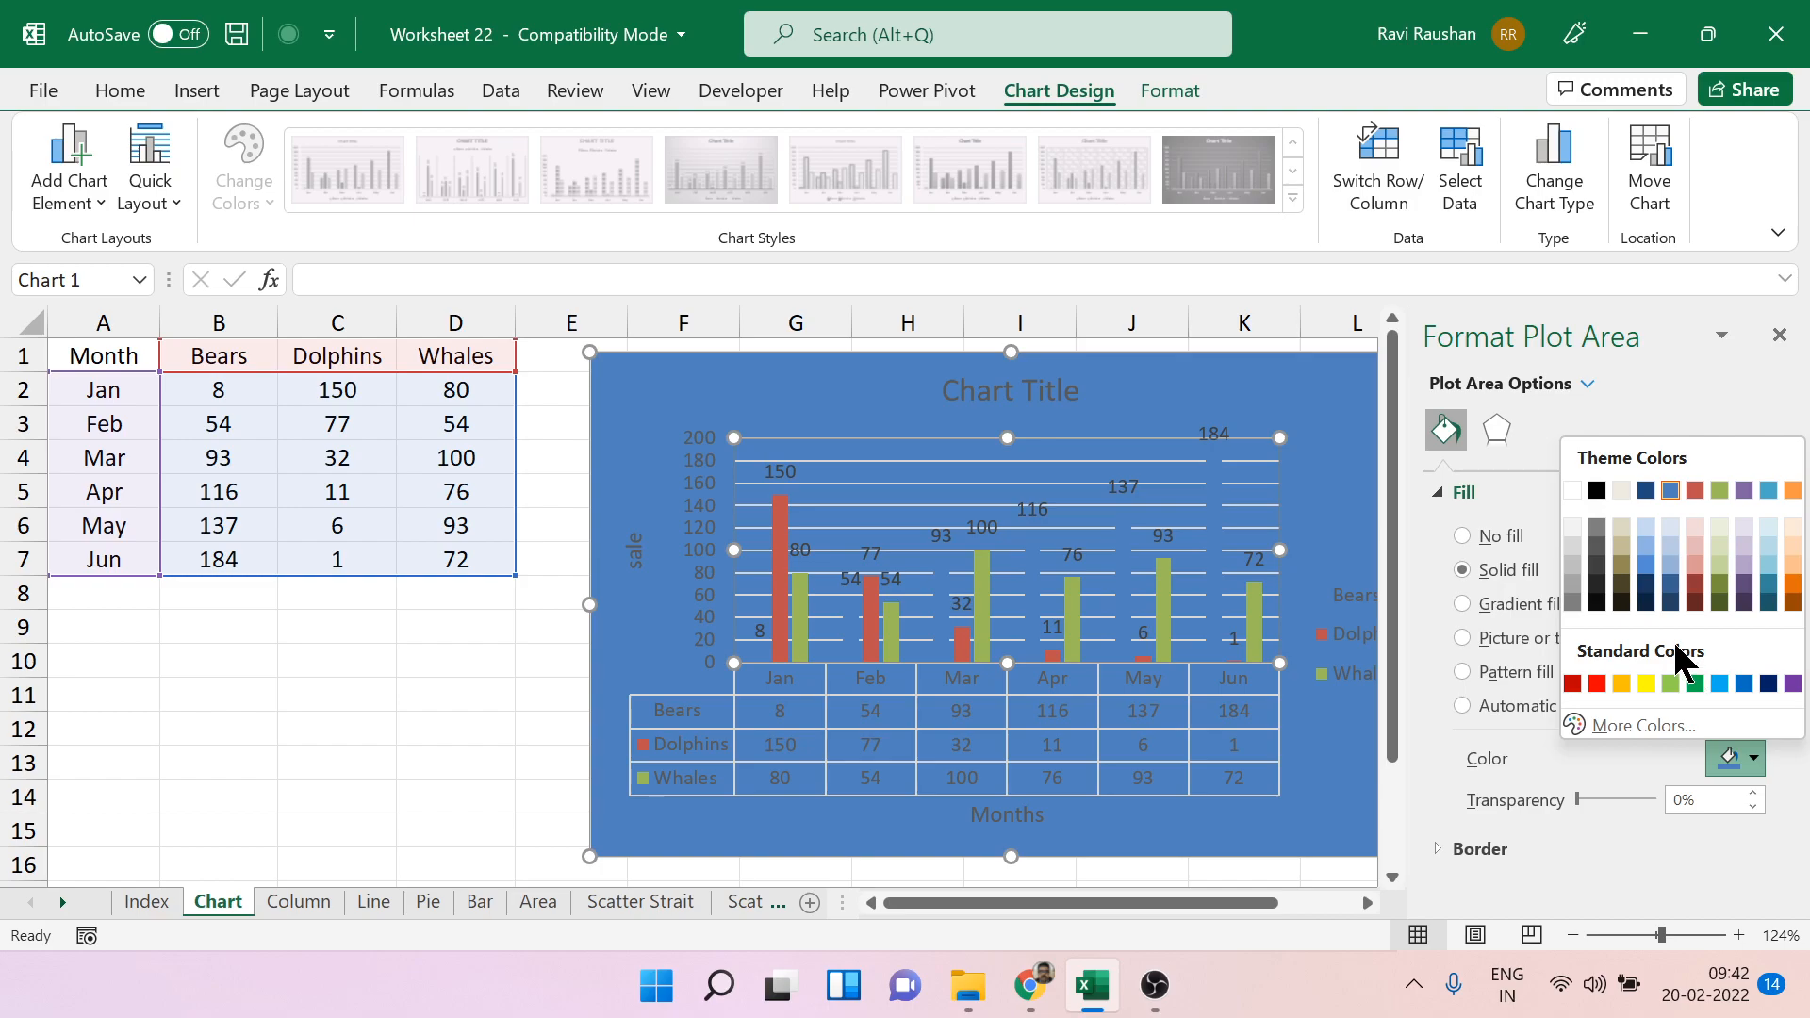
click(1646, 683)
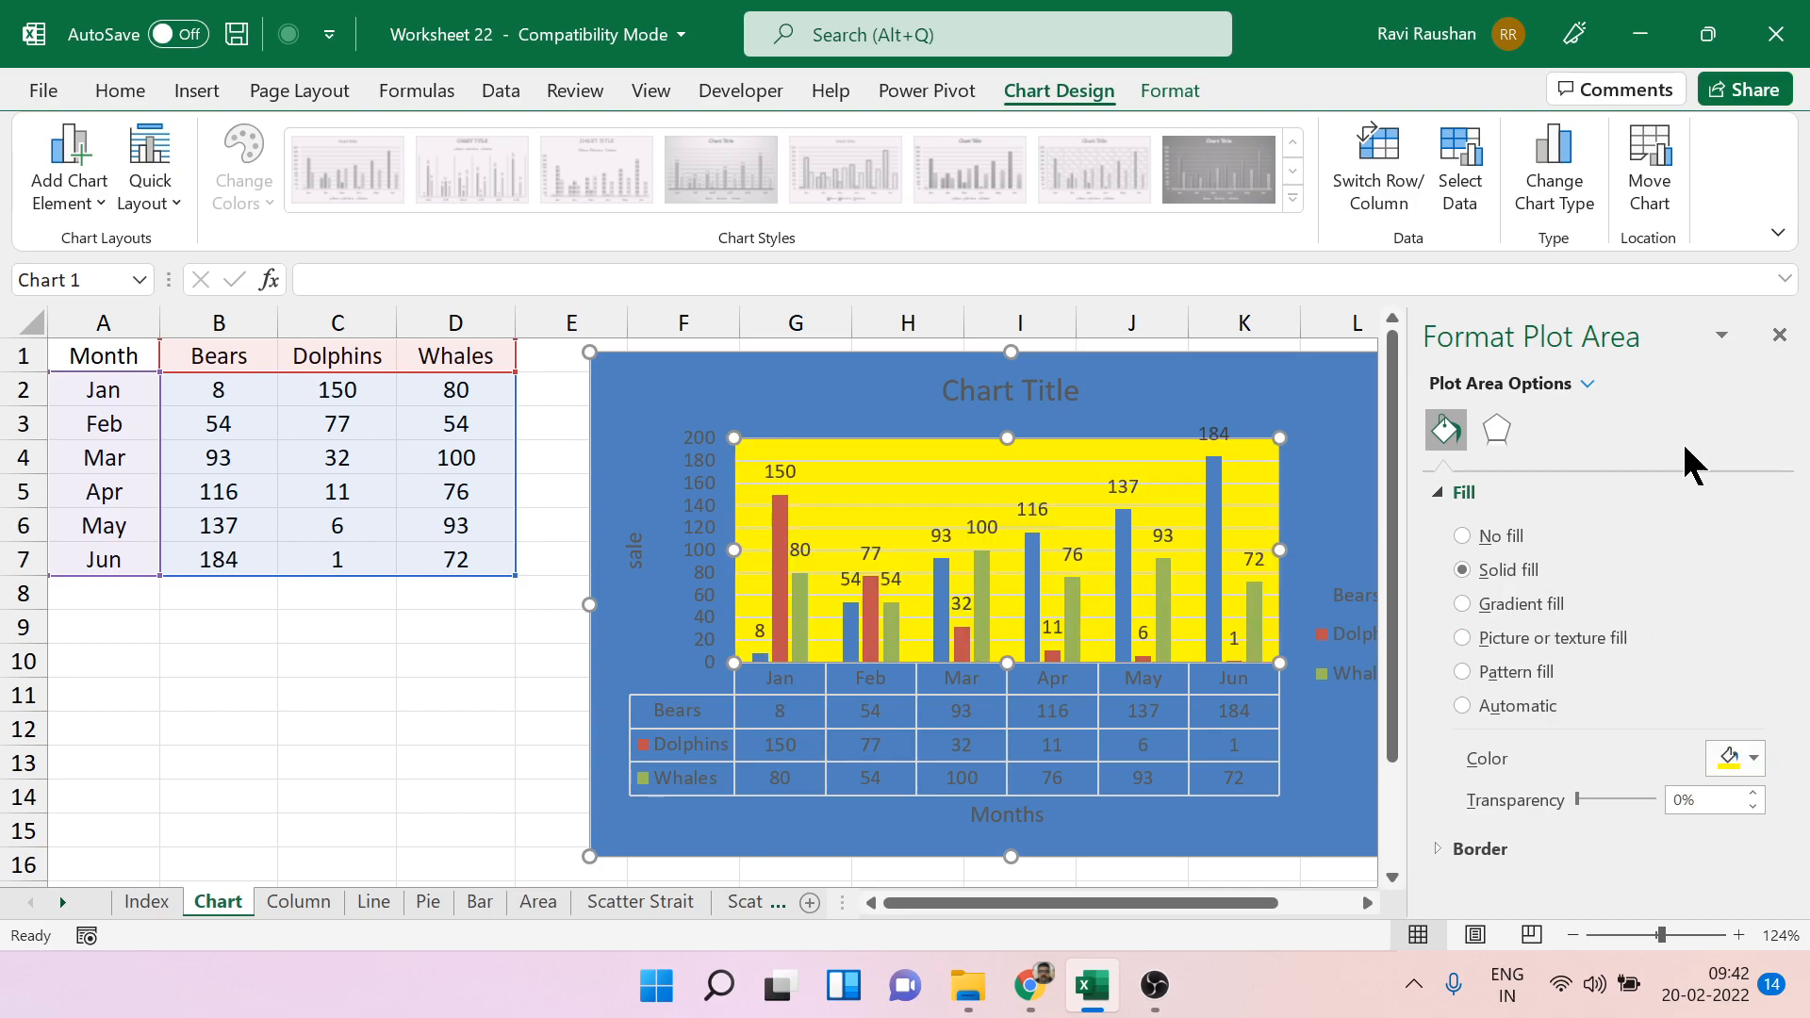
click(1780, 335)
click(1561, 494)
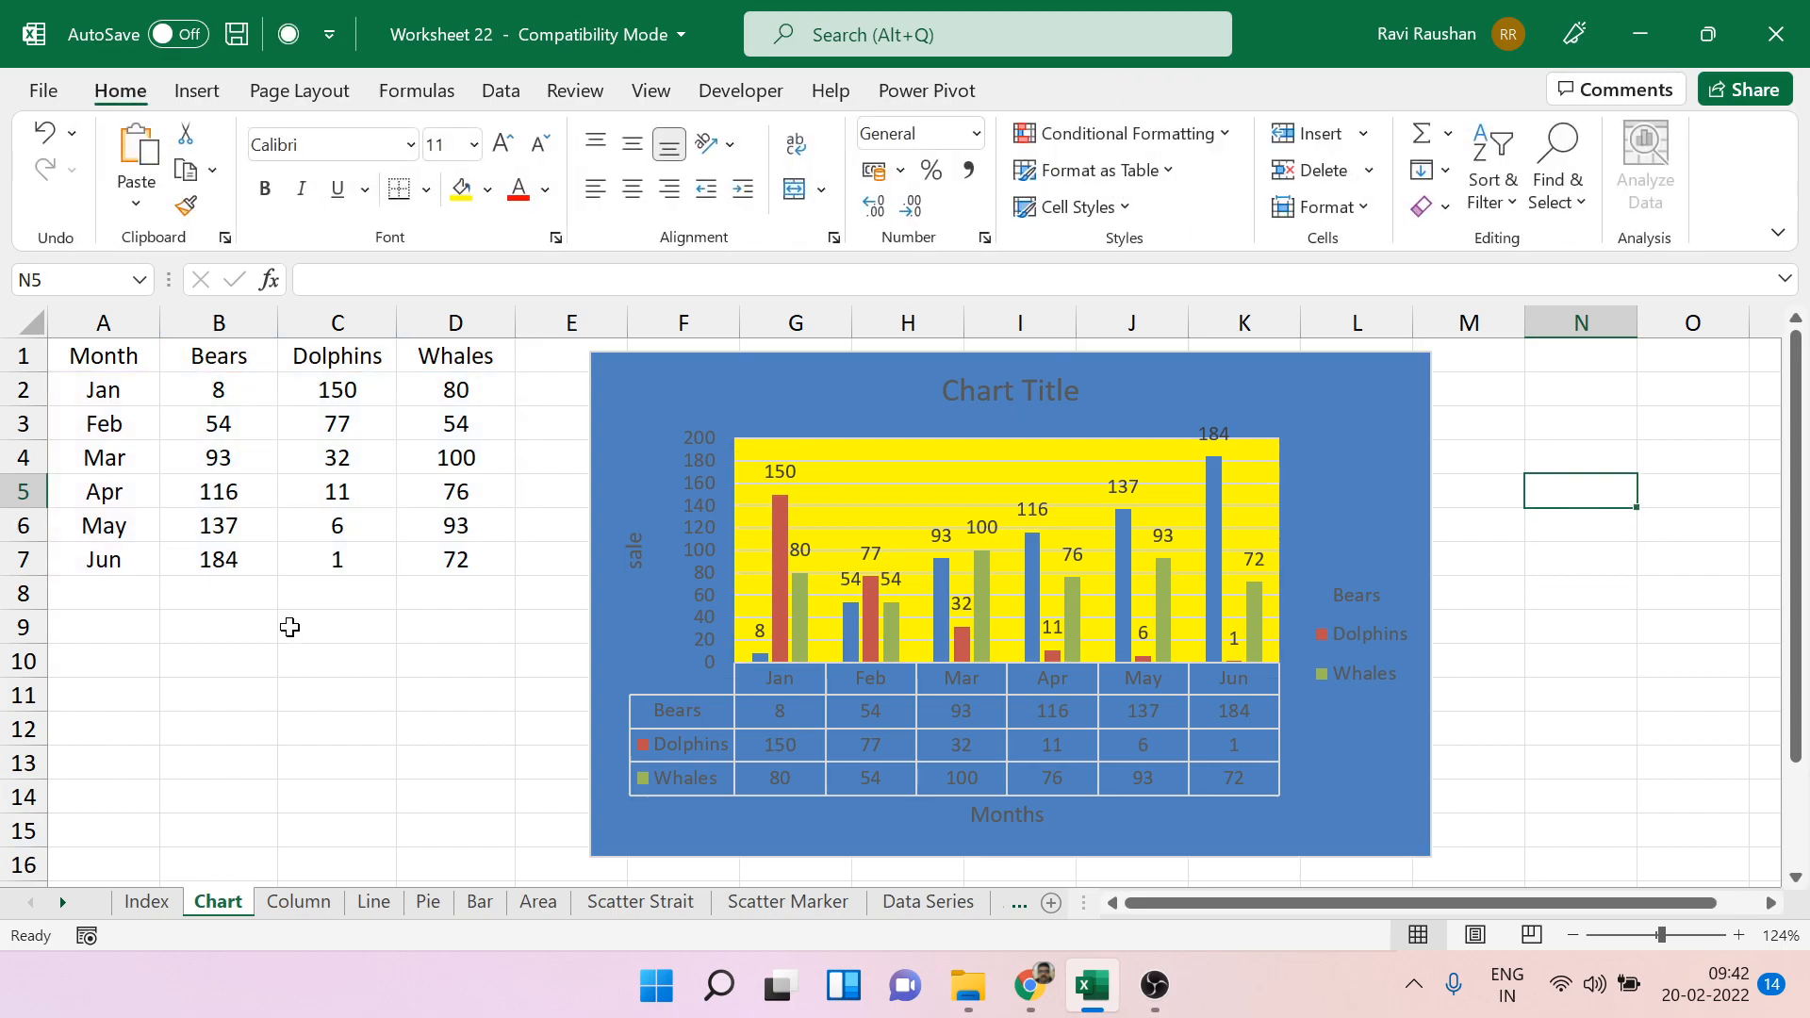
Center the contents of the yearly animal table in A1:D7 on the Column sheet.
click(286, 903)
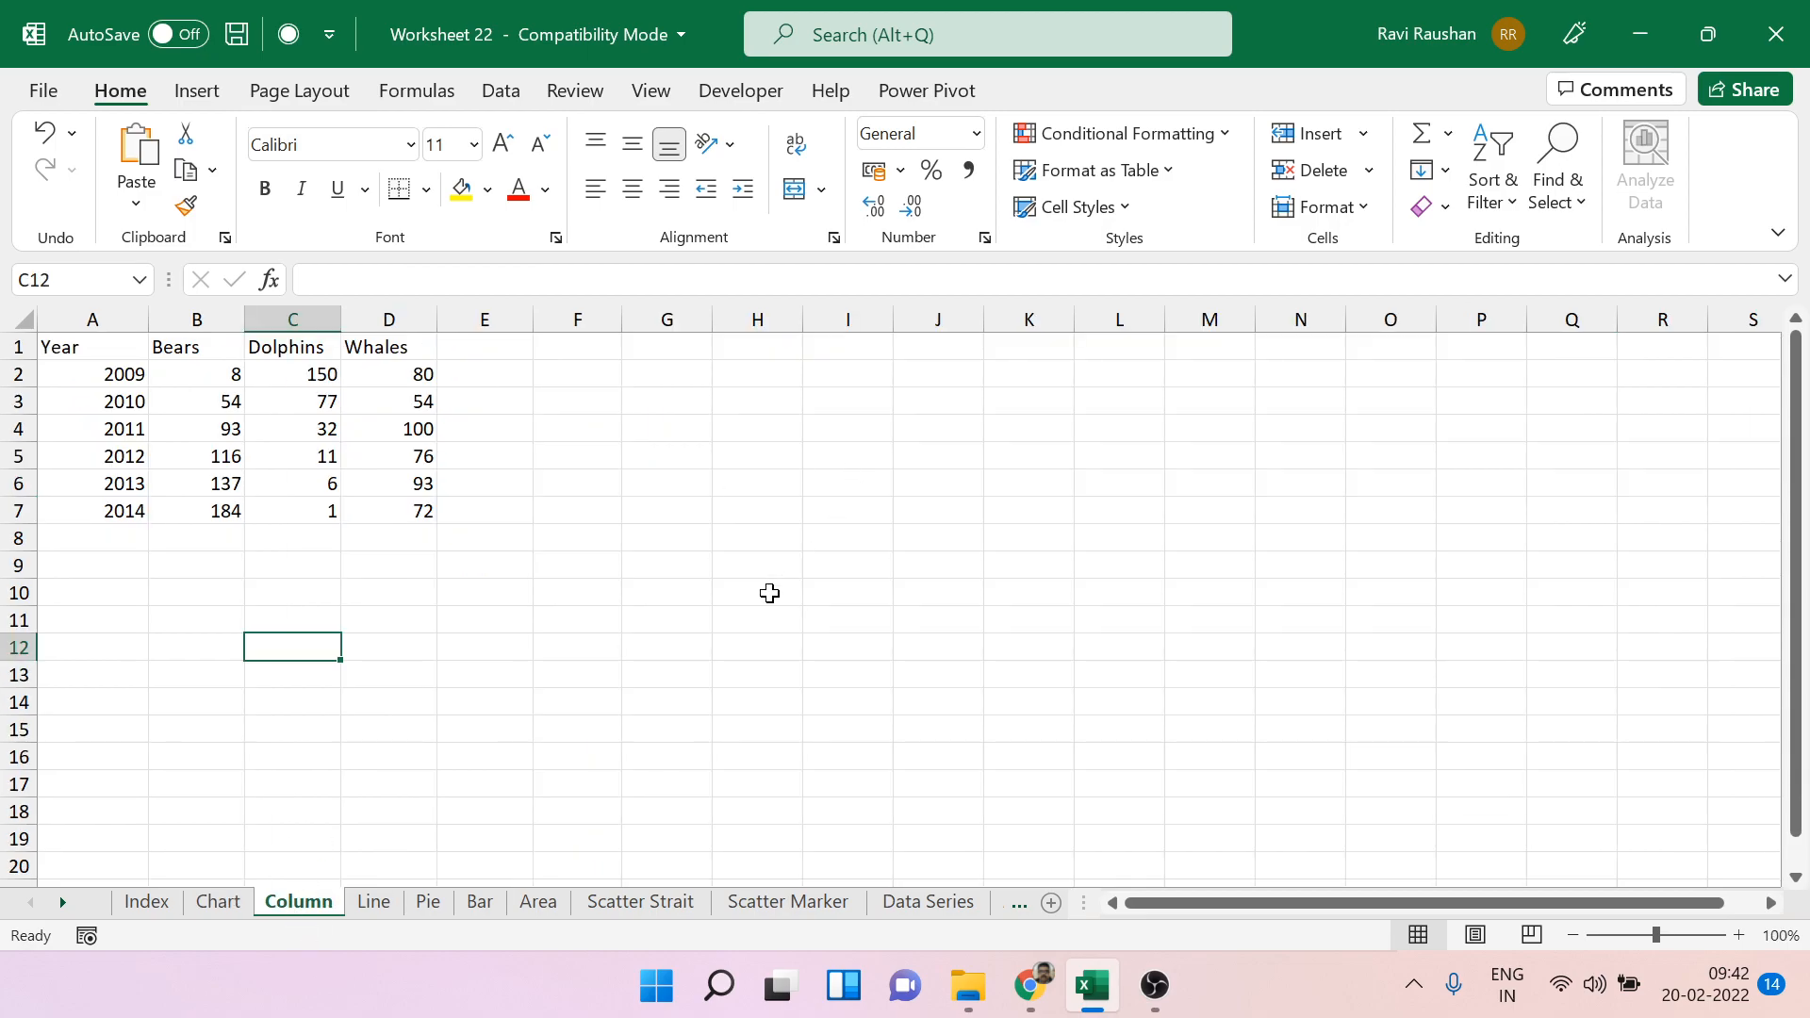
click(226, 905)
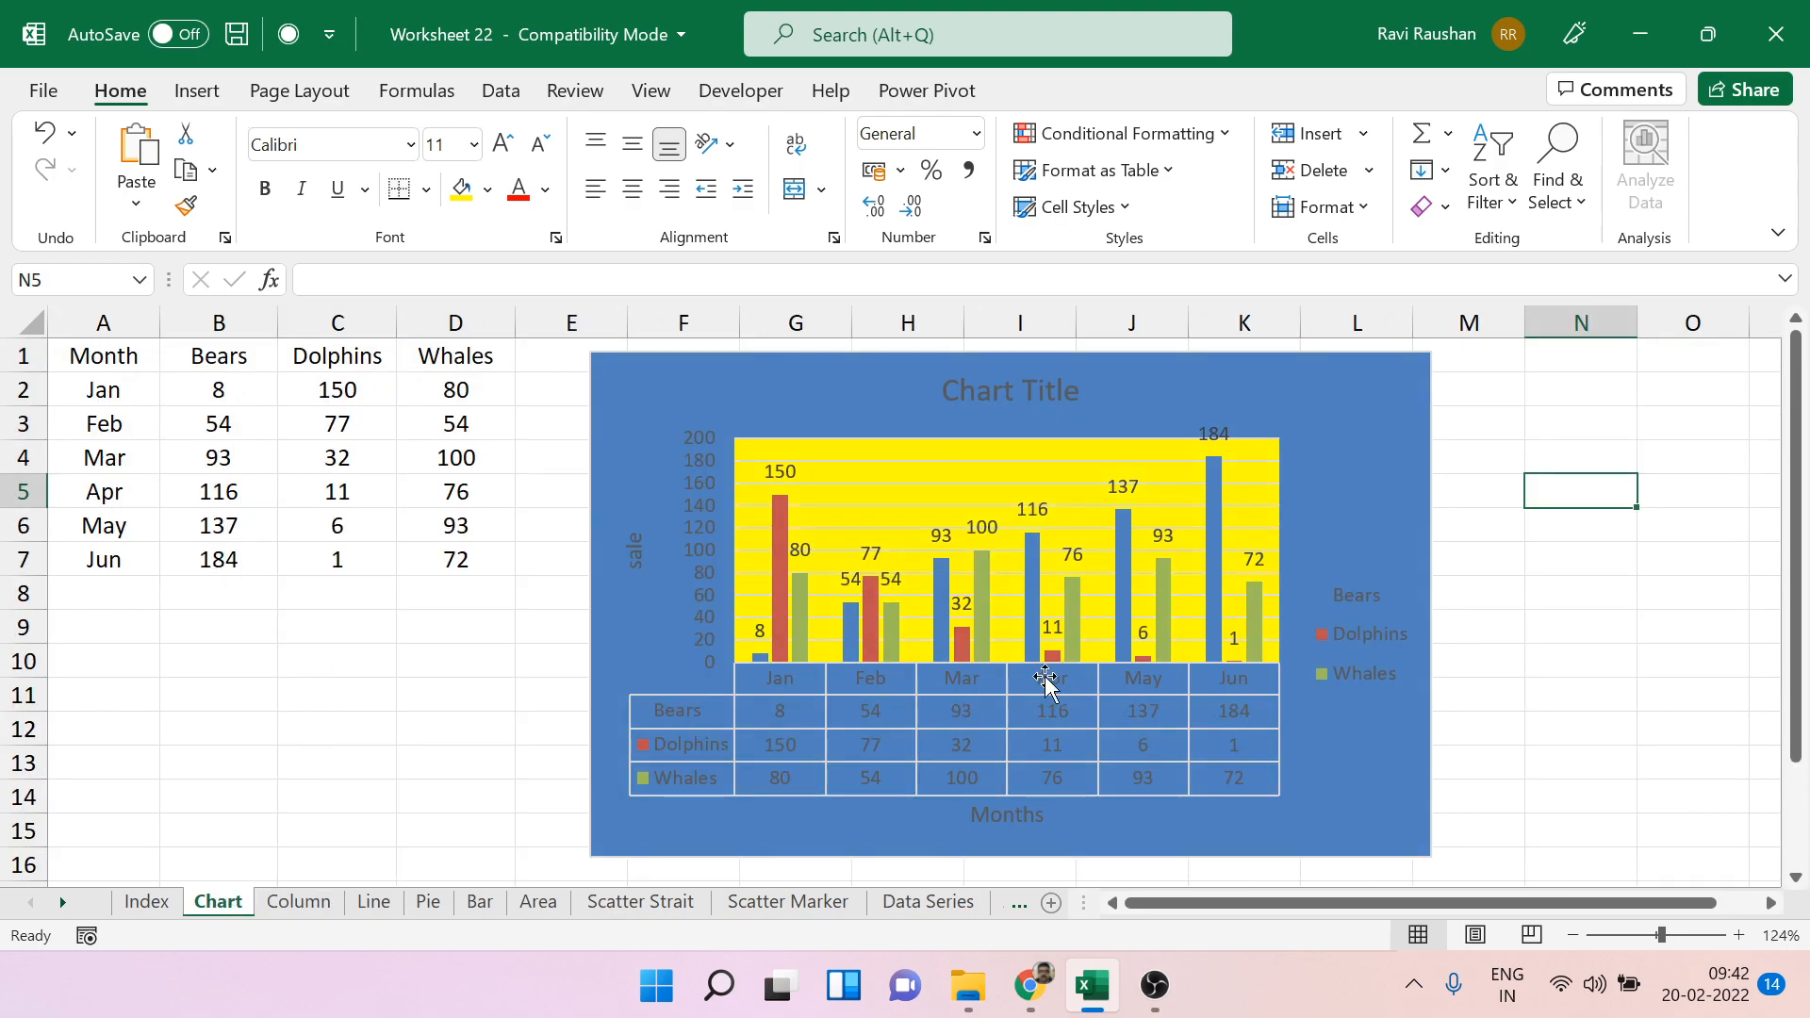
click(300, 903)
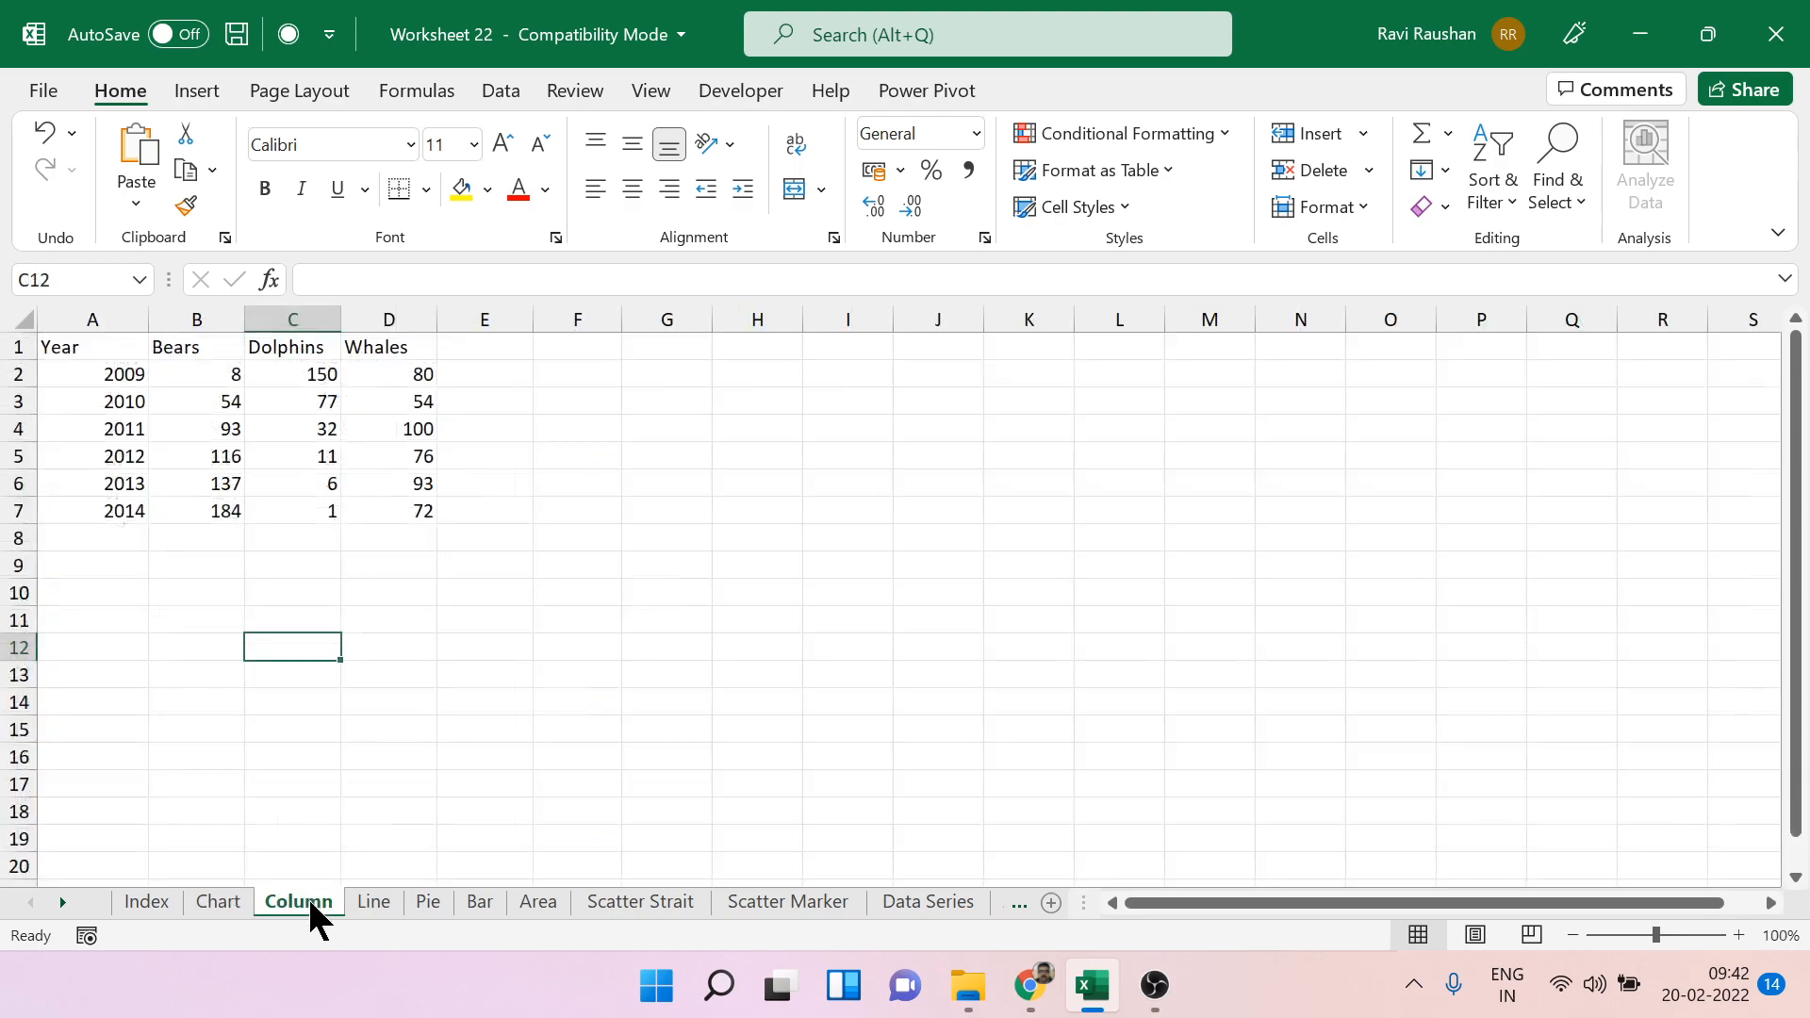
click(110, 372)
drag(99, 347, 428, 510)
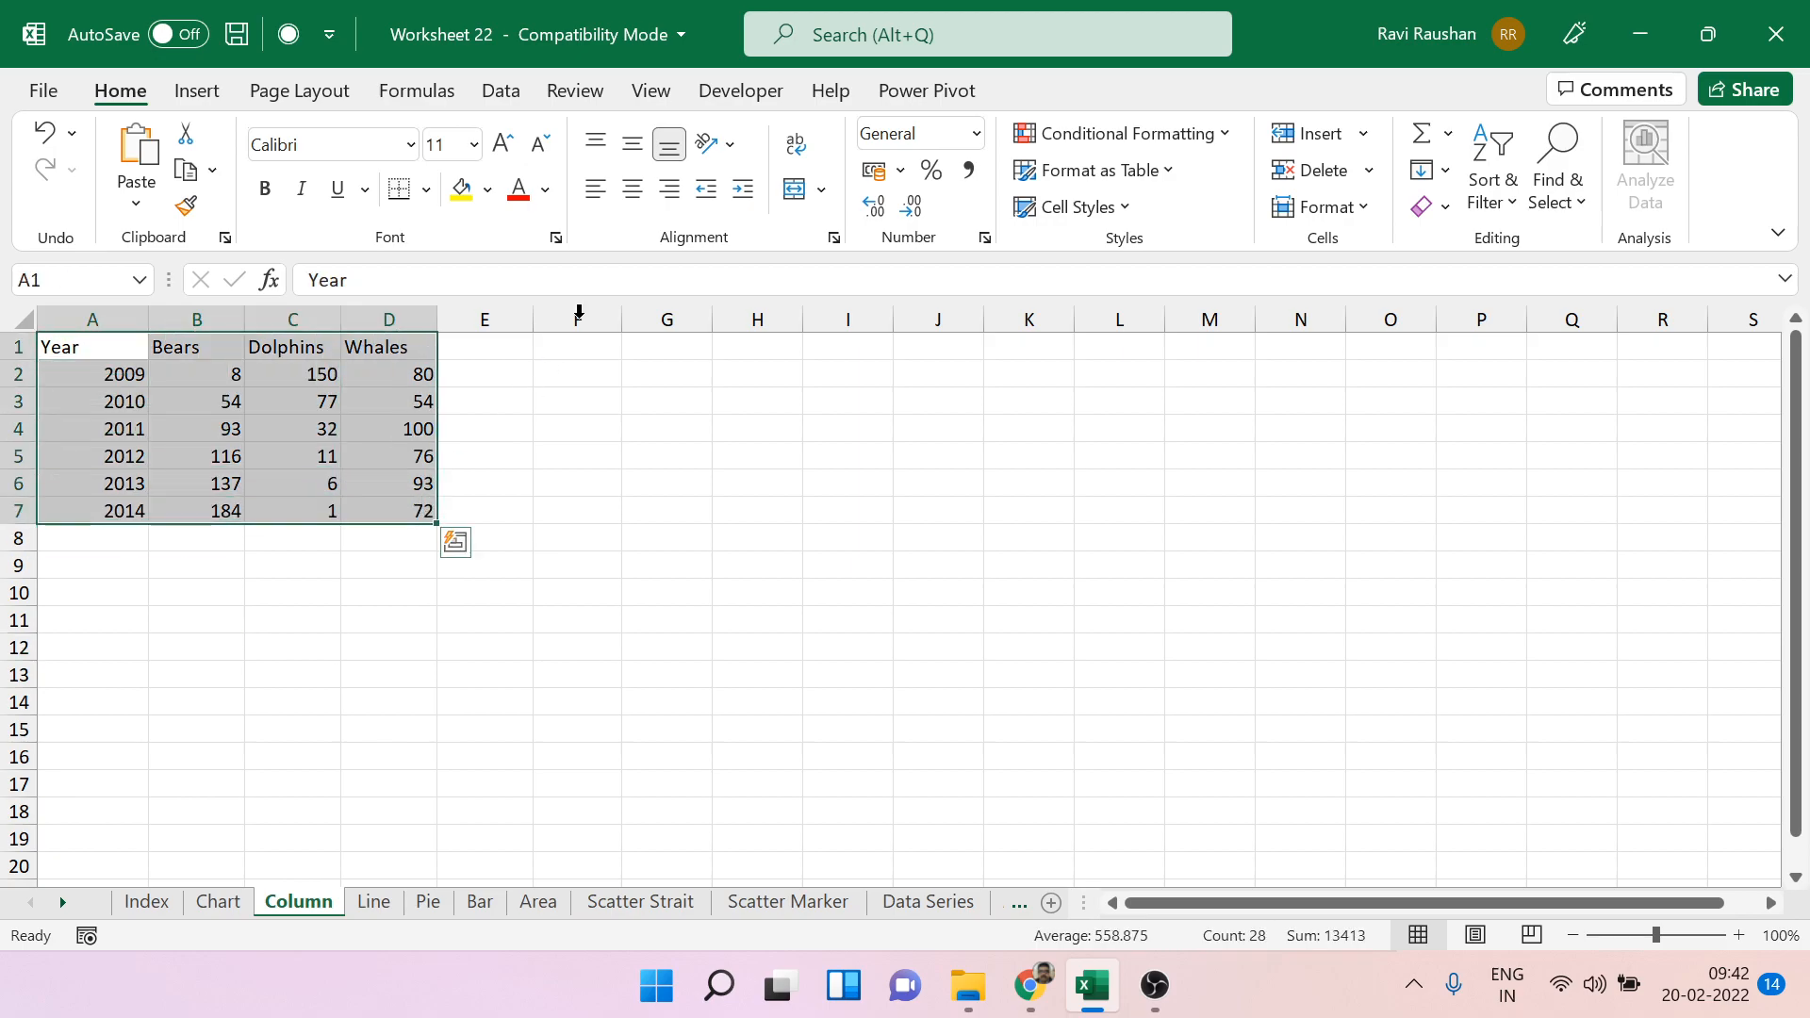
click(632, 188)
click(681, 526)
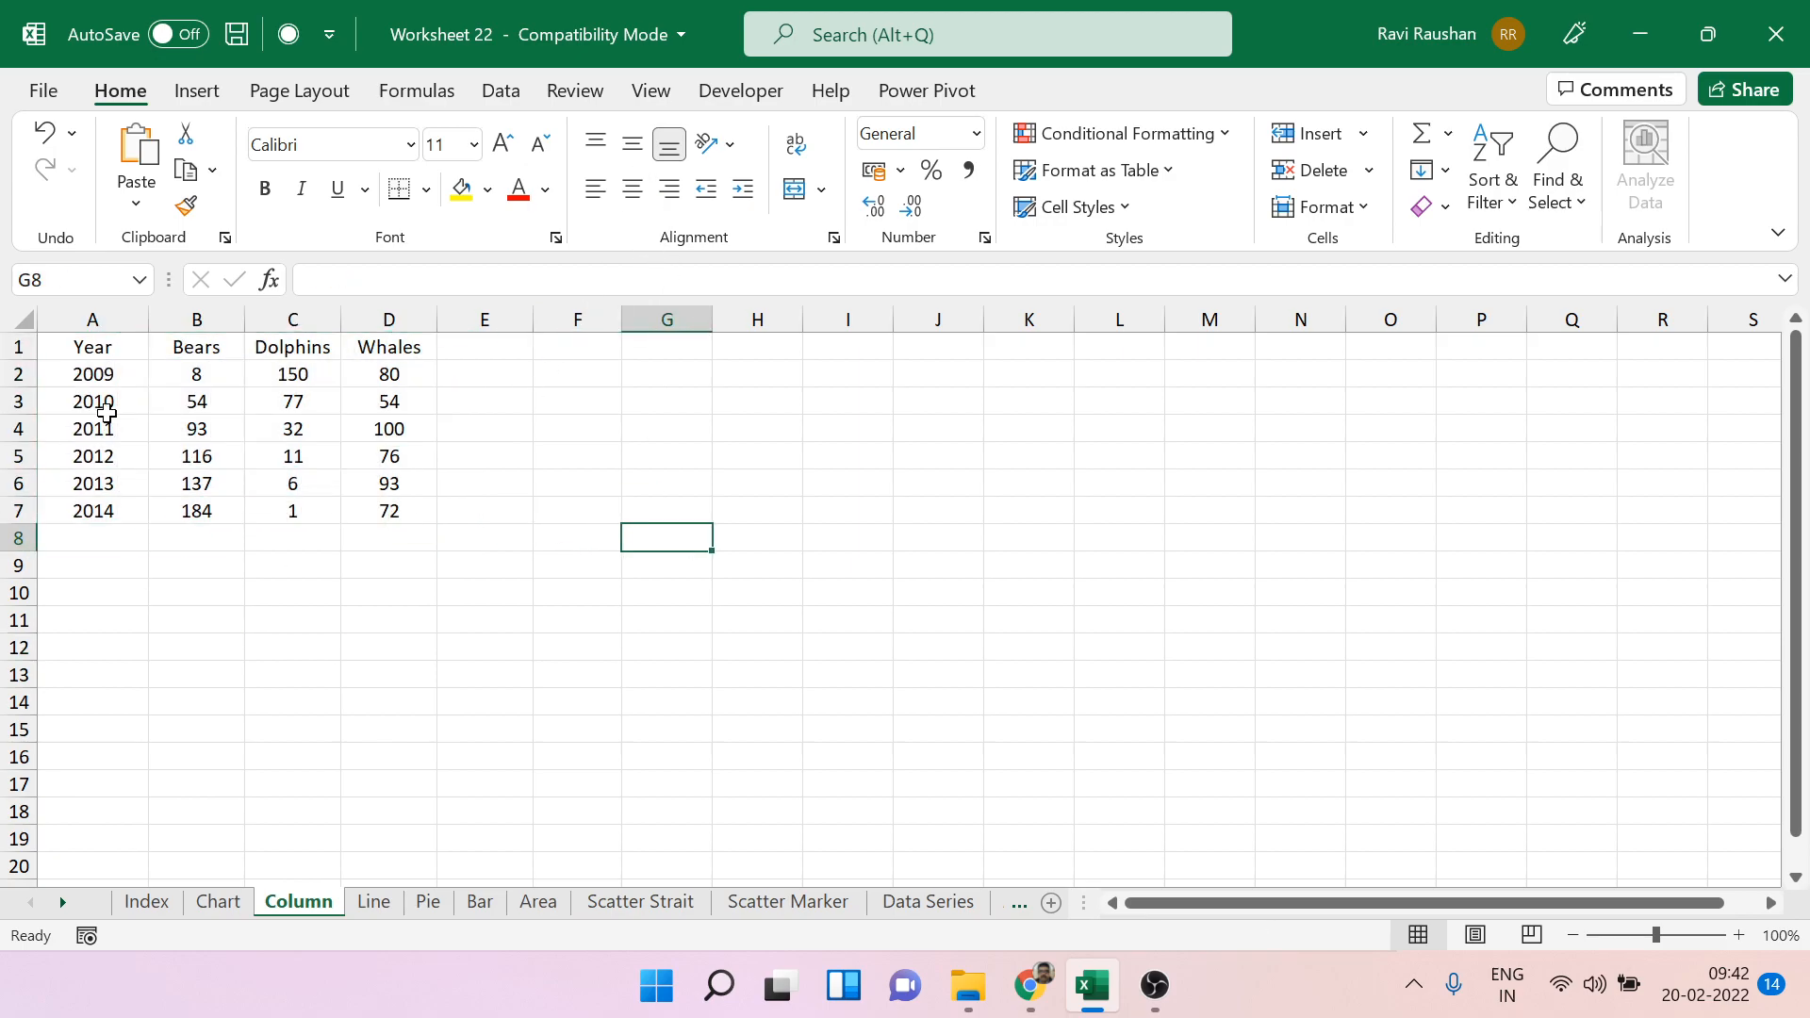
click(104, 365)
click(95, 403)
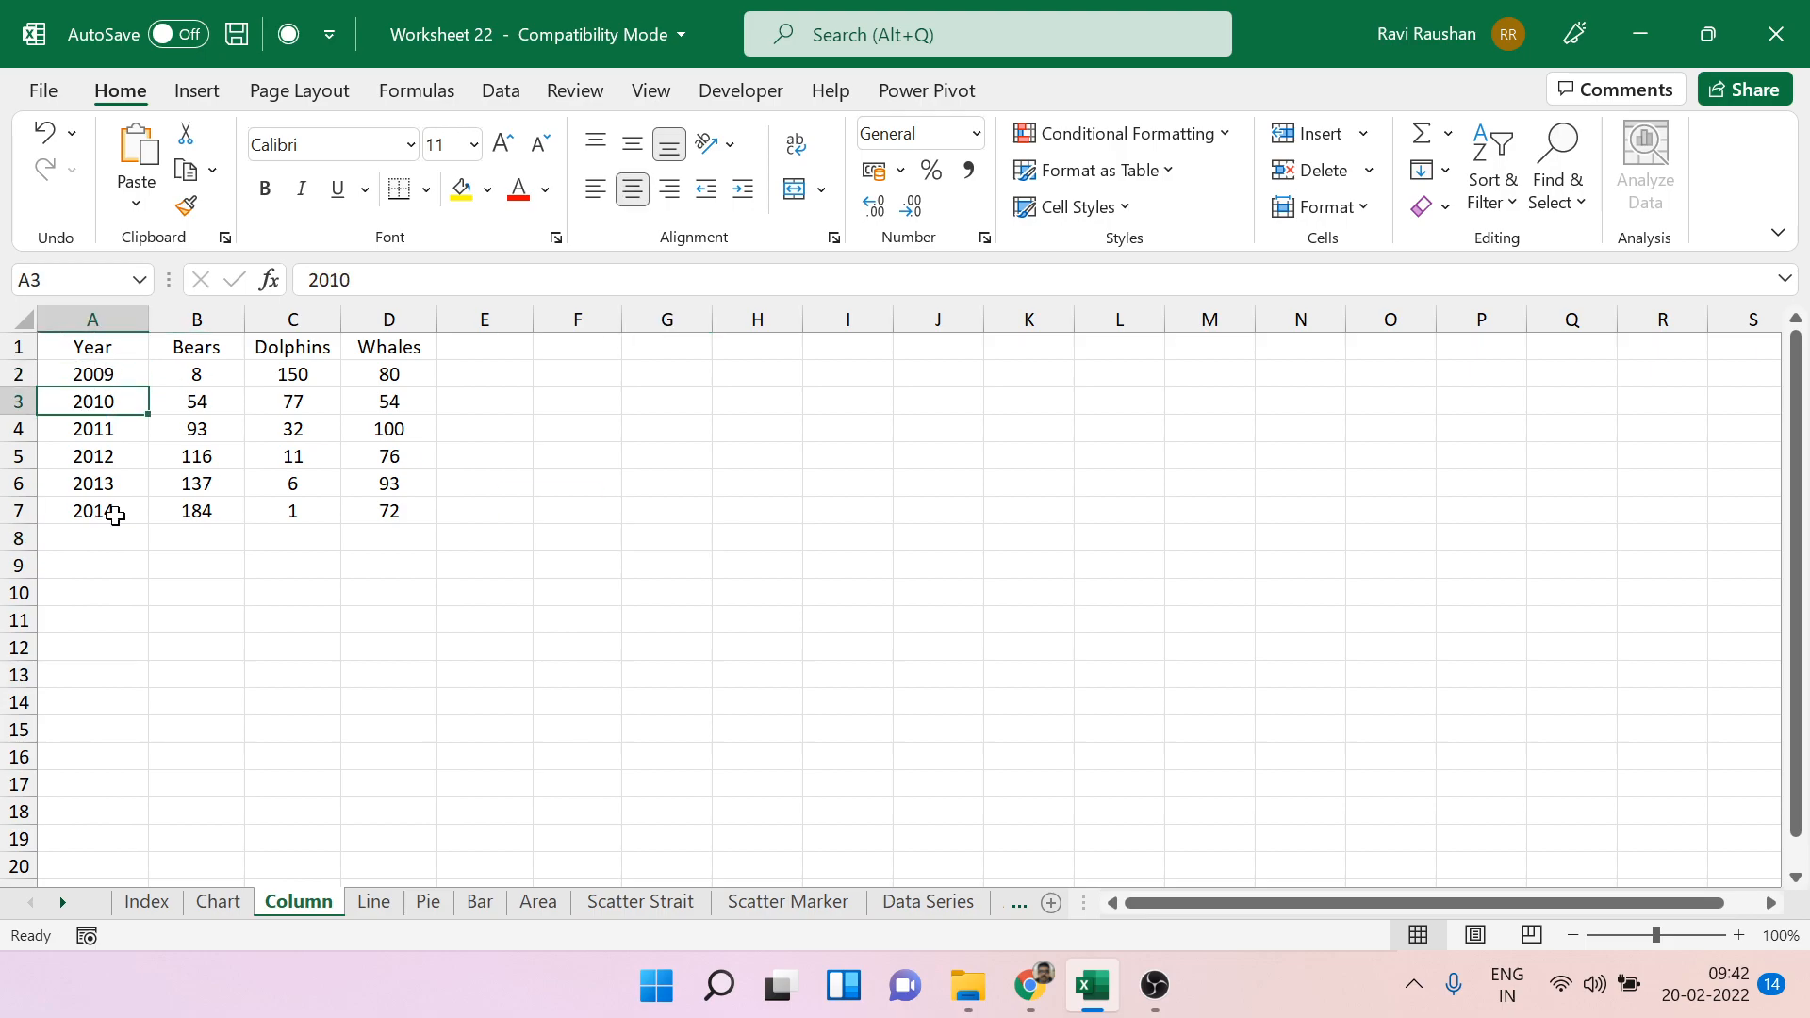
click(198, 896)
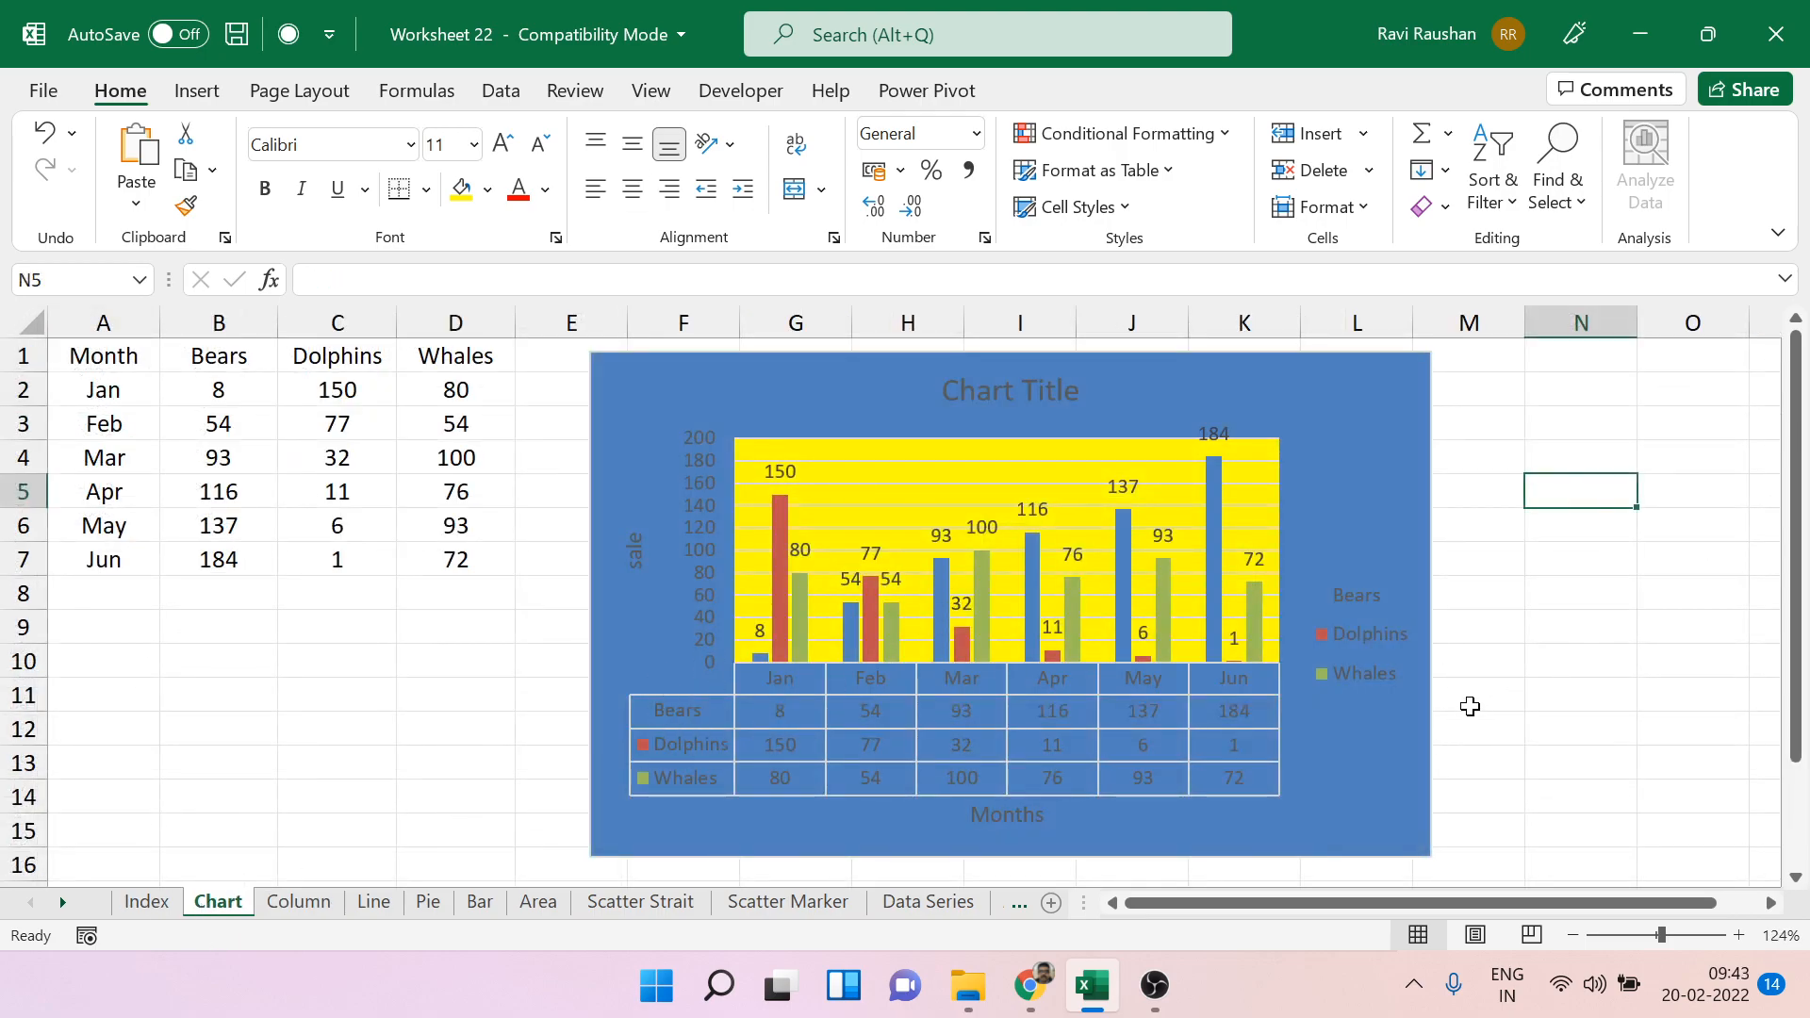
click(307, 900)
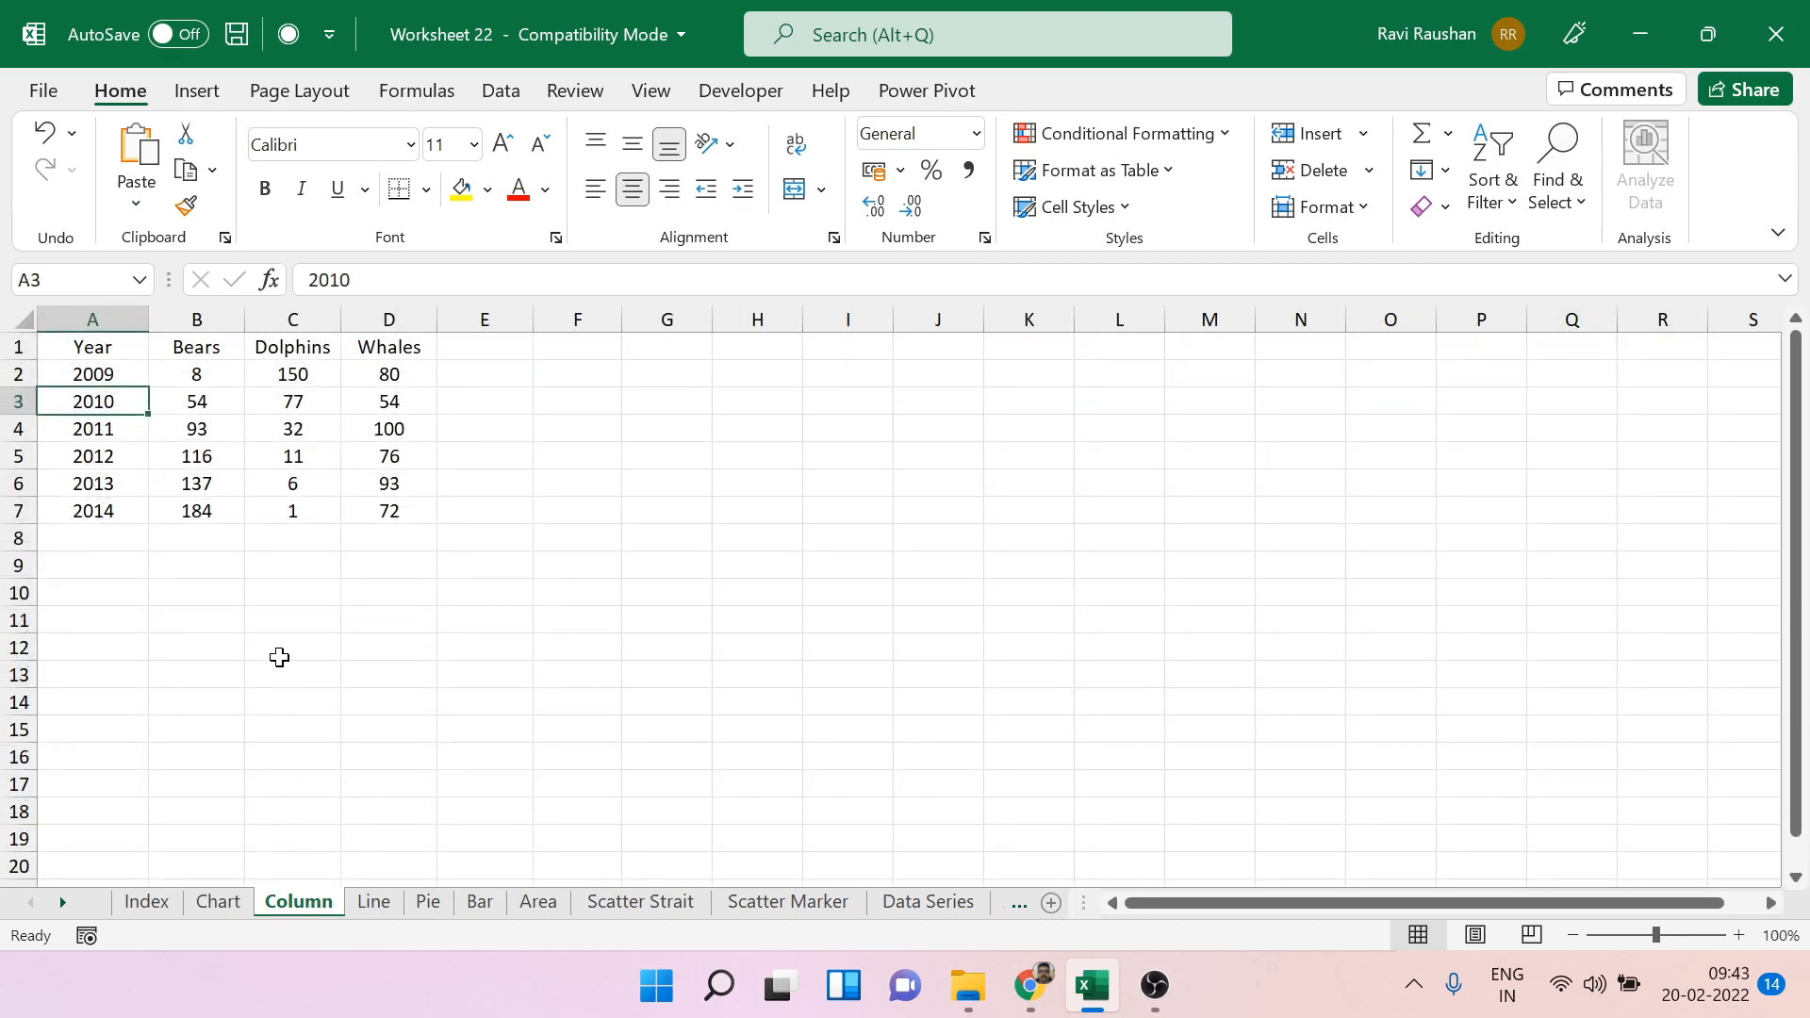
Insert a 2-D clustered column chart from the yearly table with the Year heading in A1.
click(114, 350)
click(196, 92)
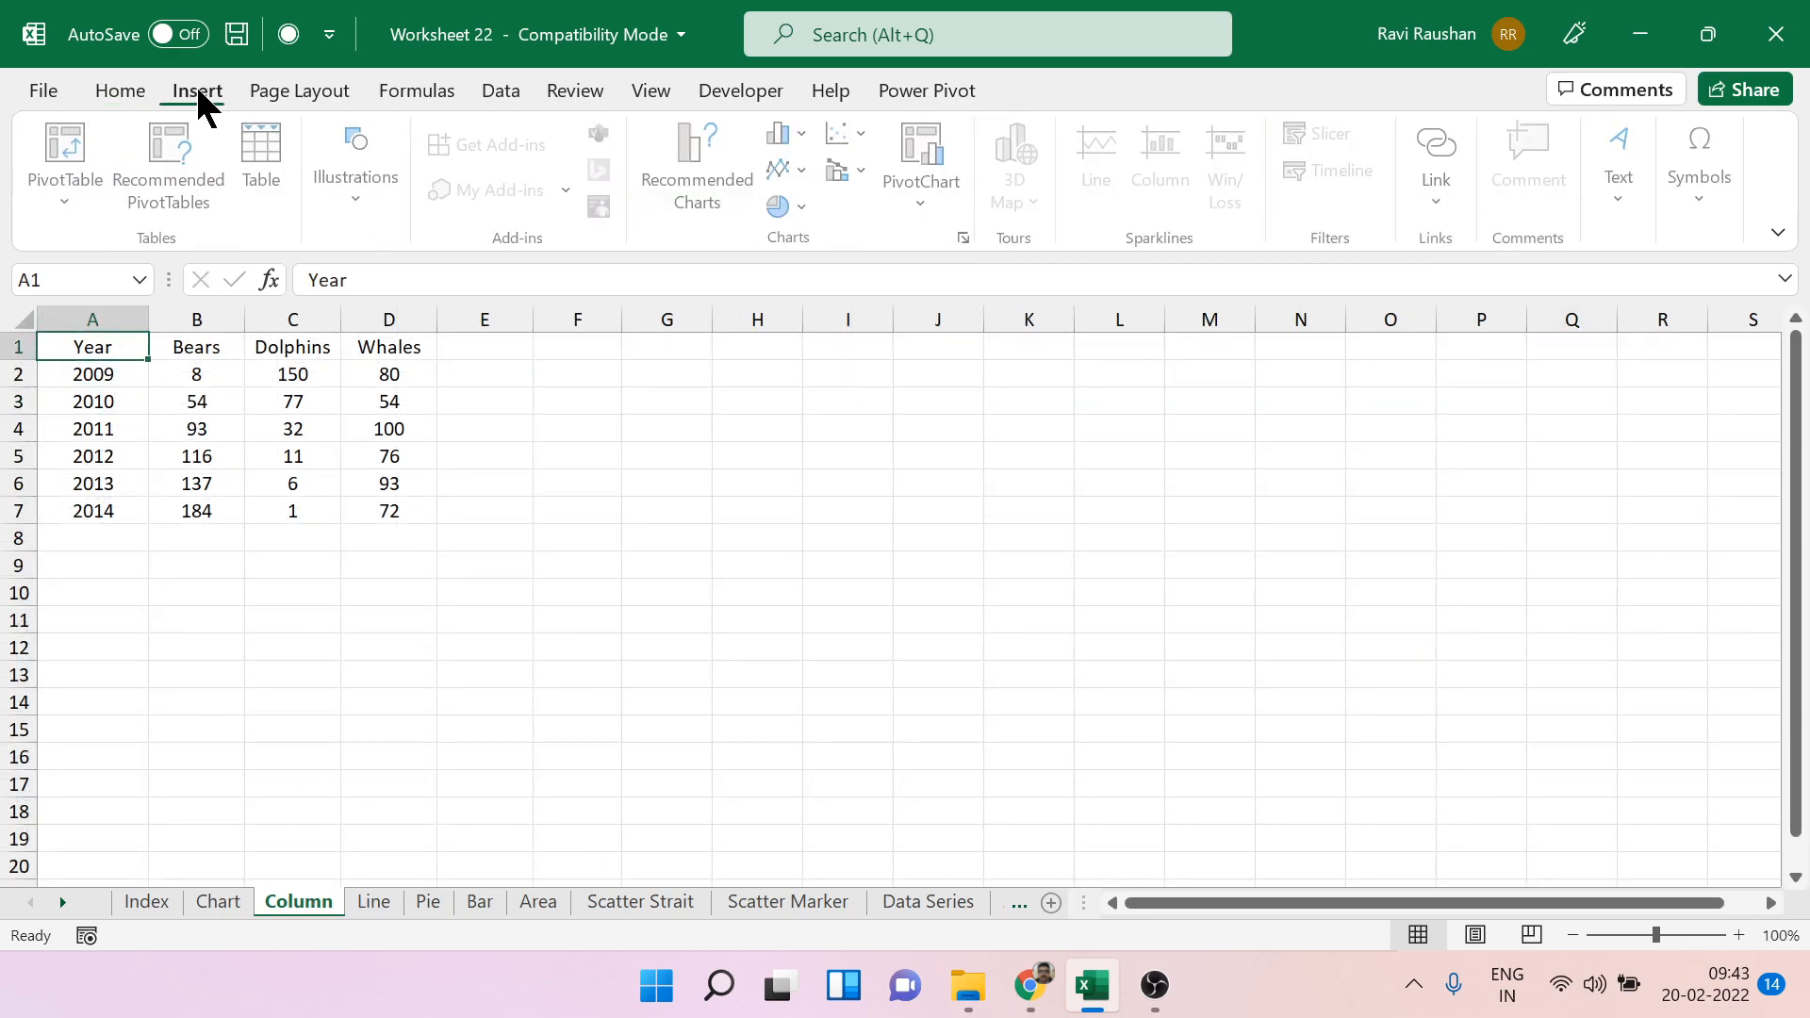
click(808, 130)
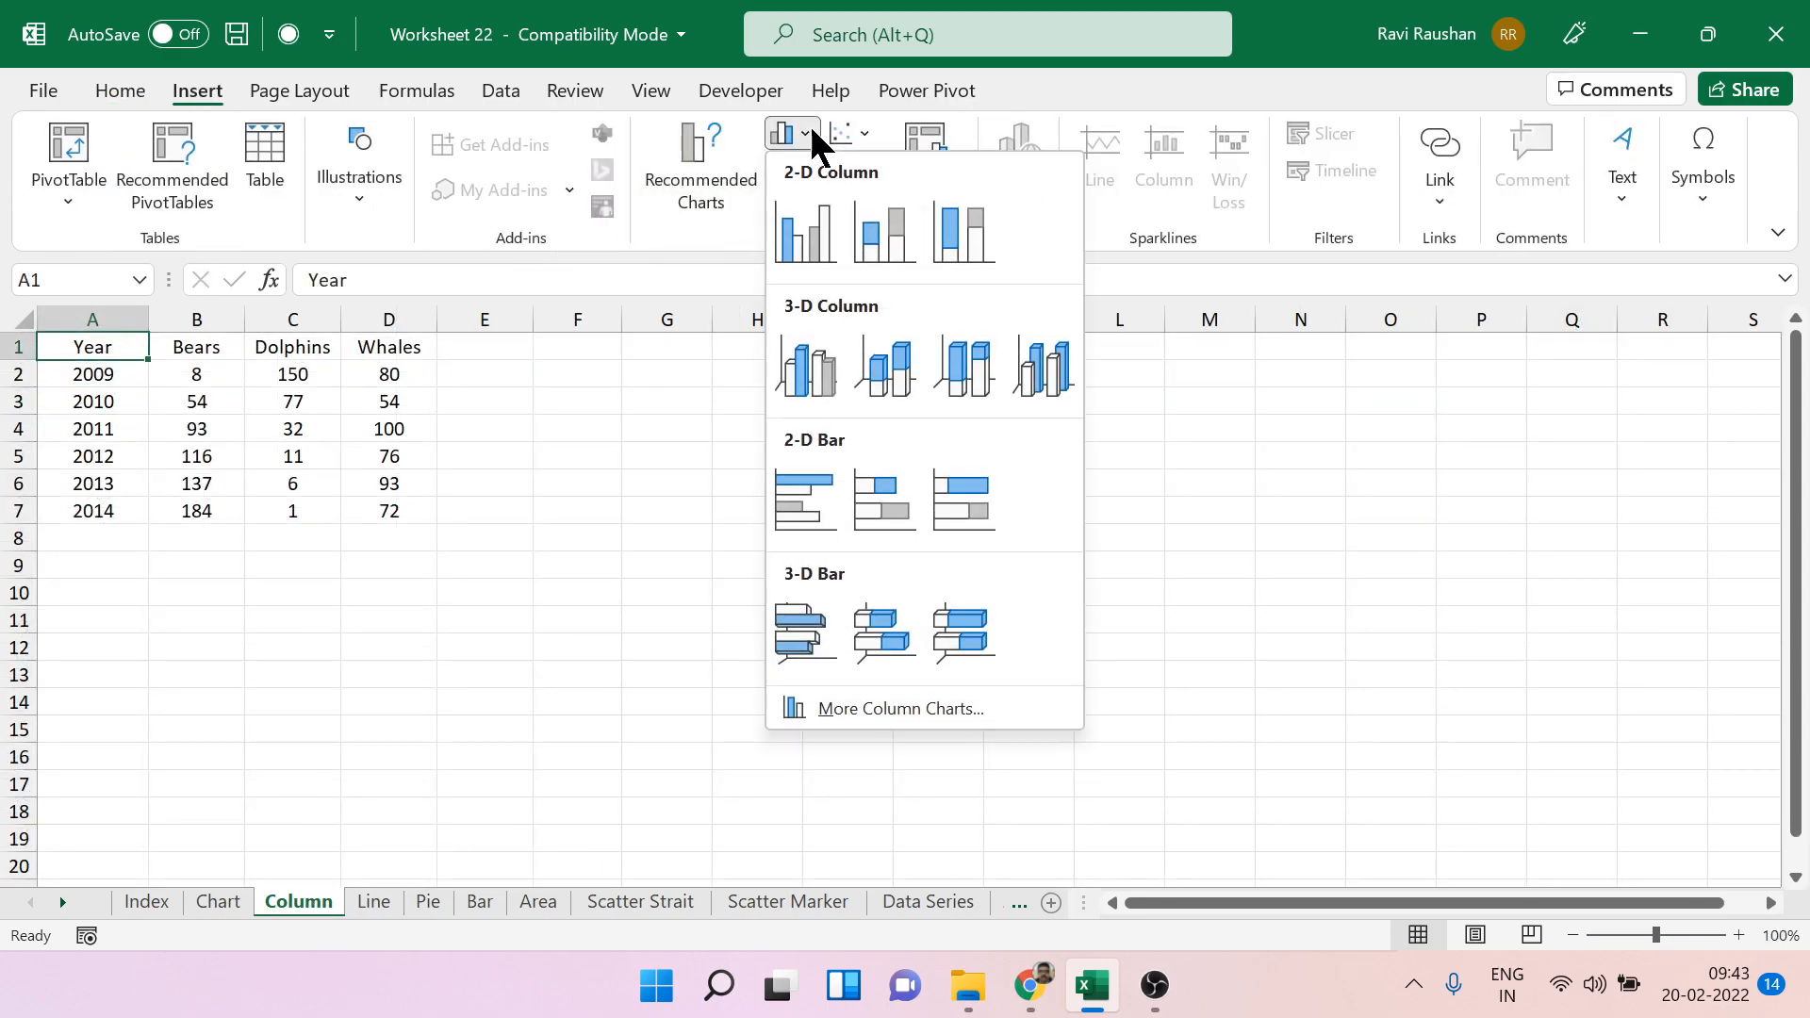
click(830, 210)
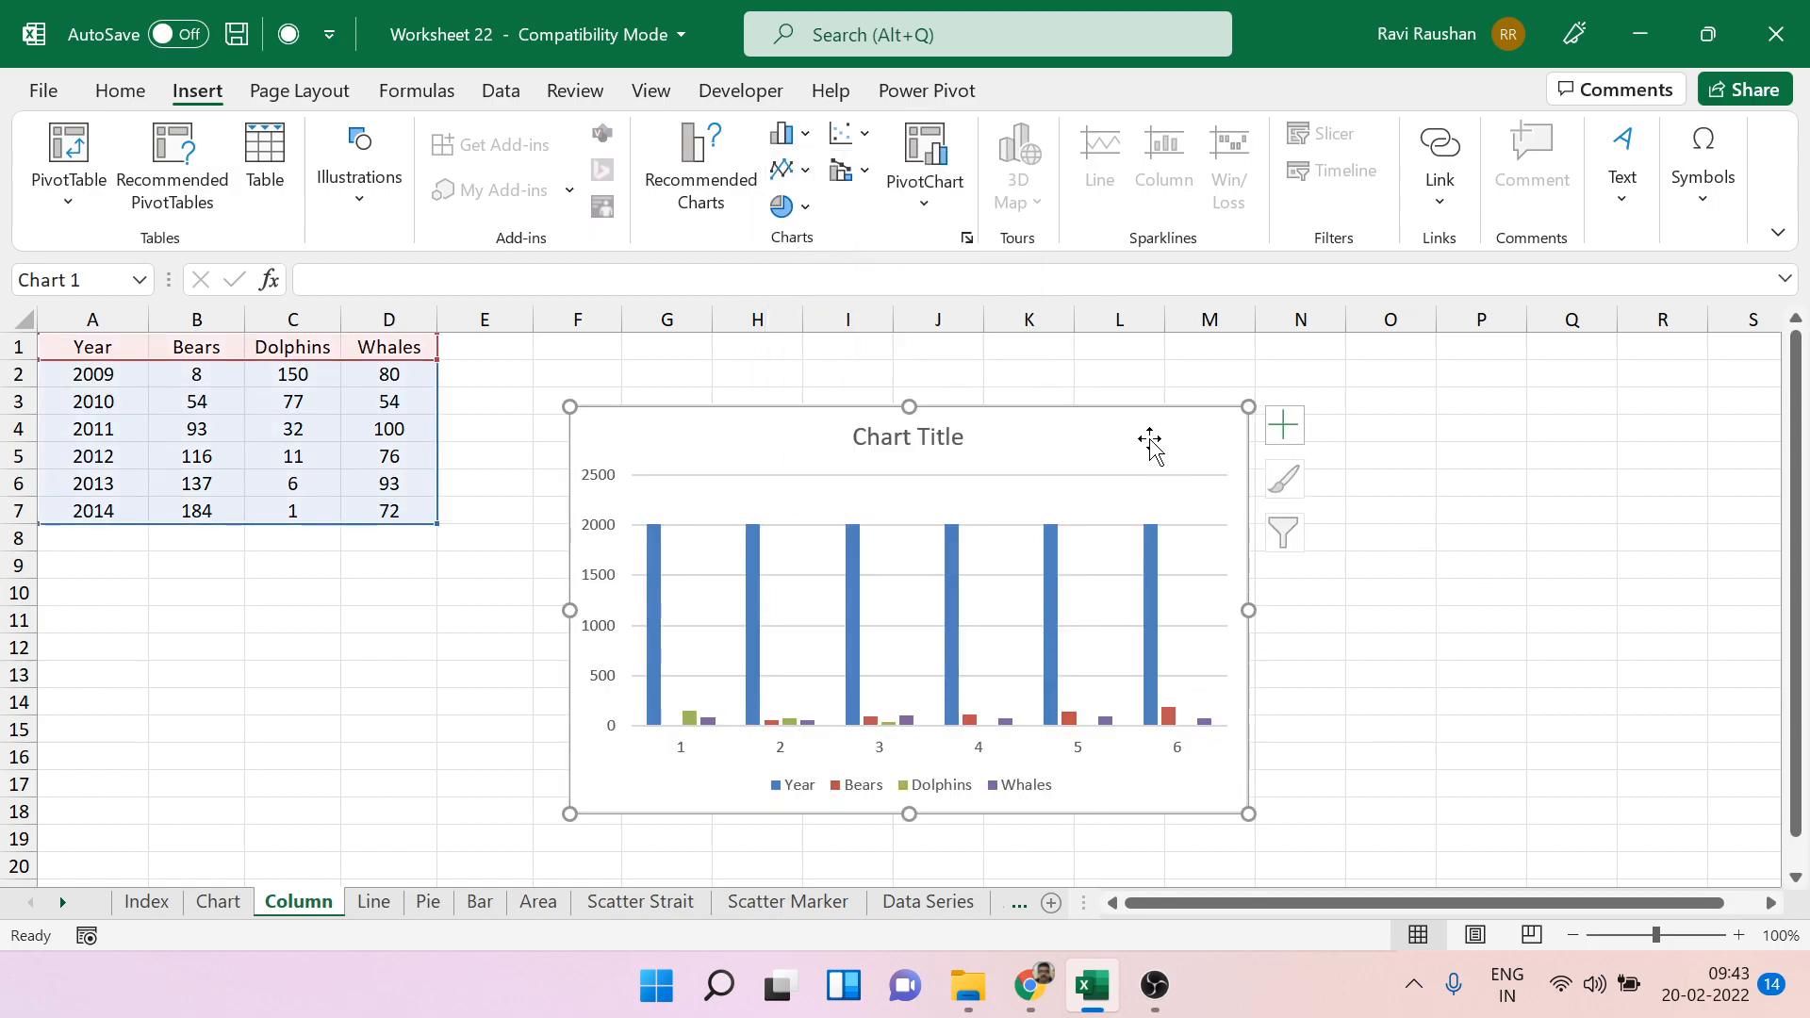
Examine how the new chart plots the Year column compared with the Bears, Dolphins and Whales columns.
click(234, 919)
click(324, 919)
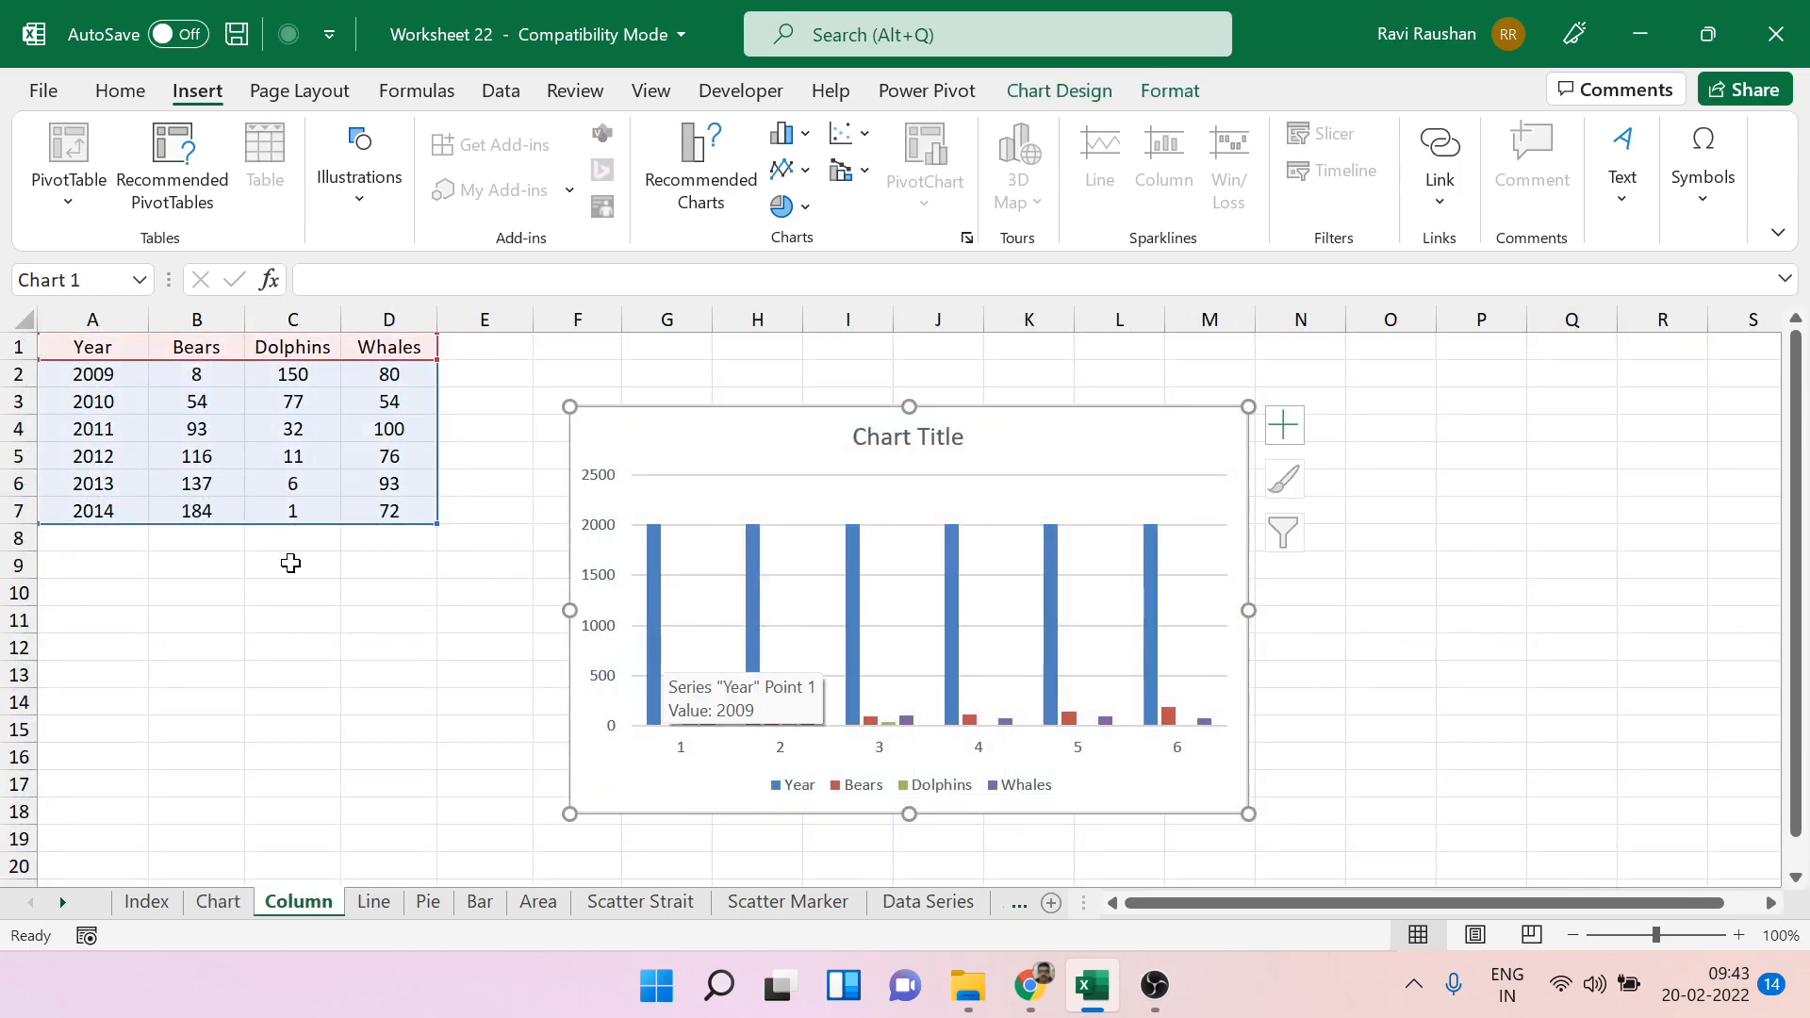
drag(94, 374, 81, 497)
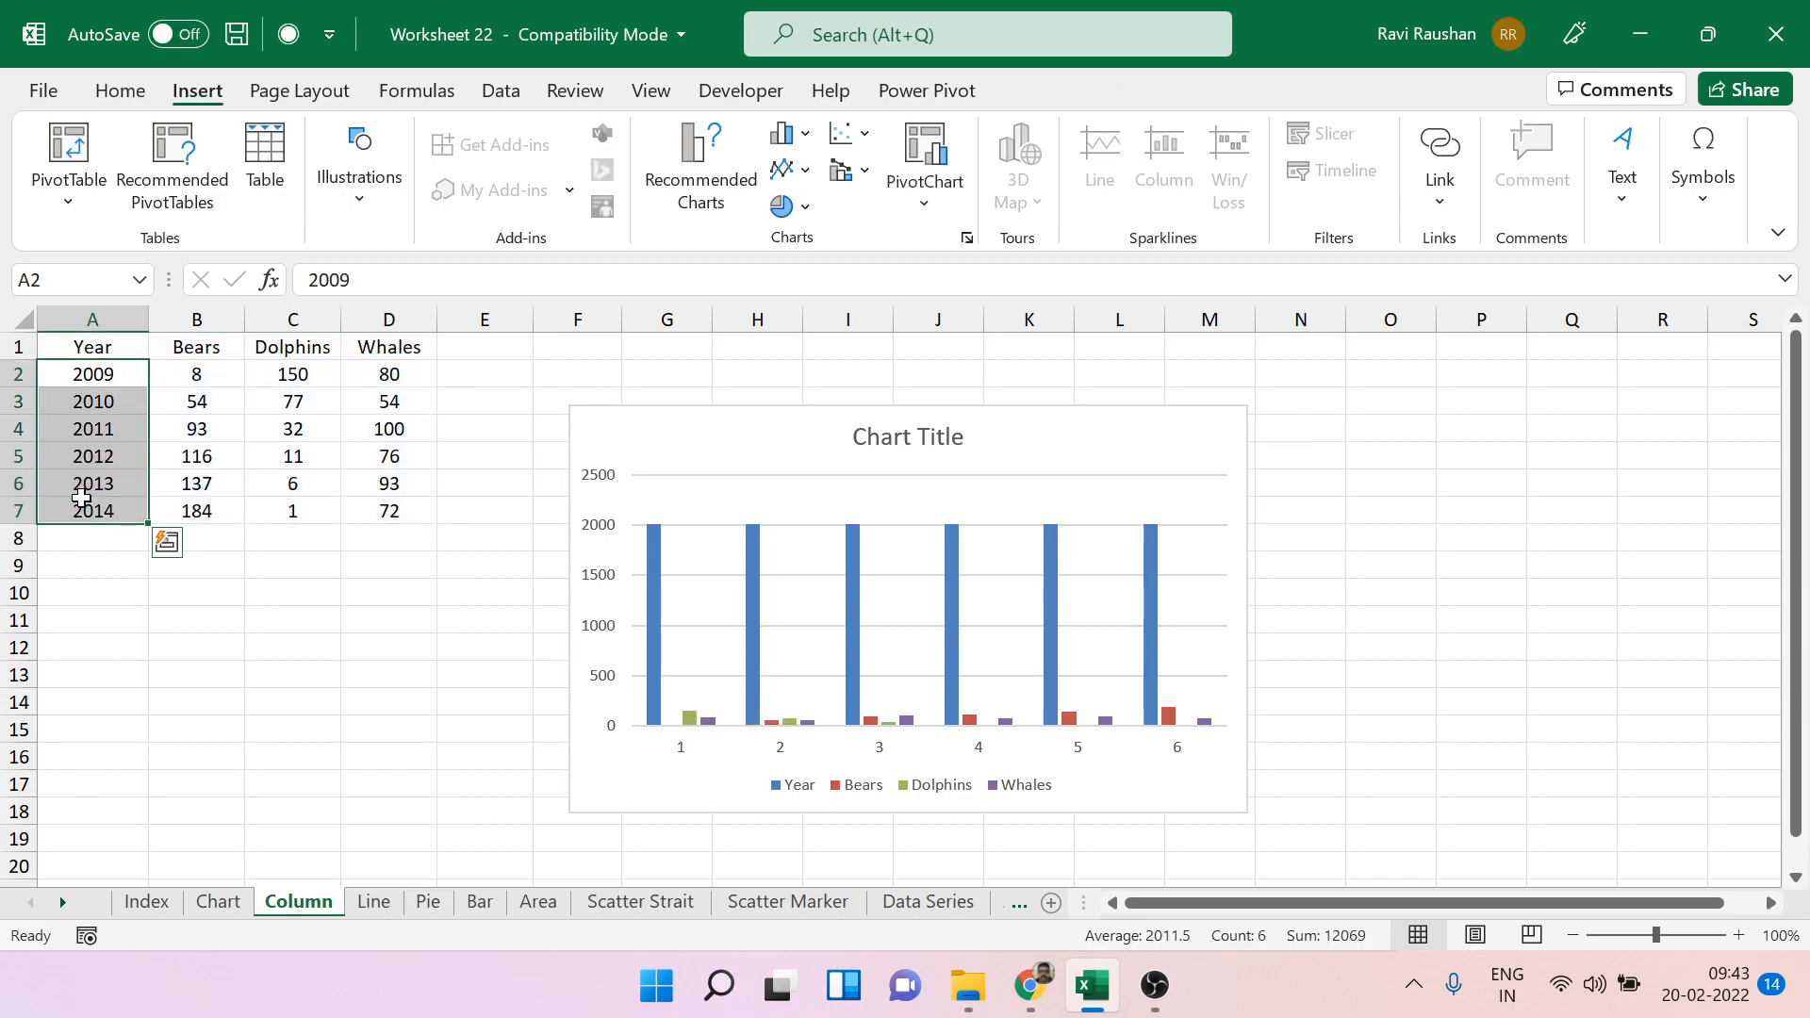
click(259, 724)
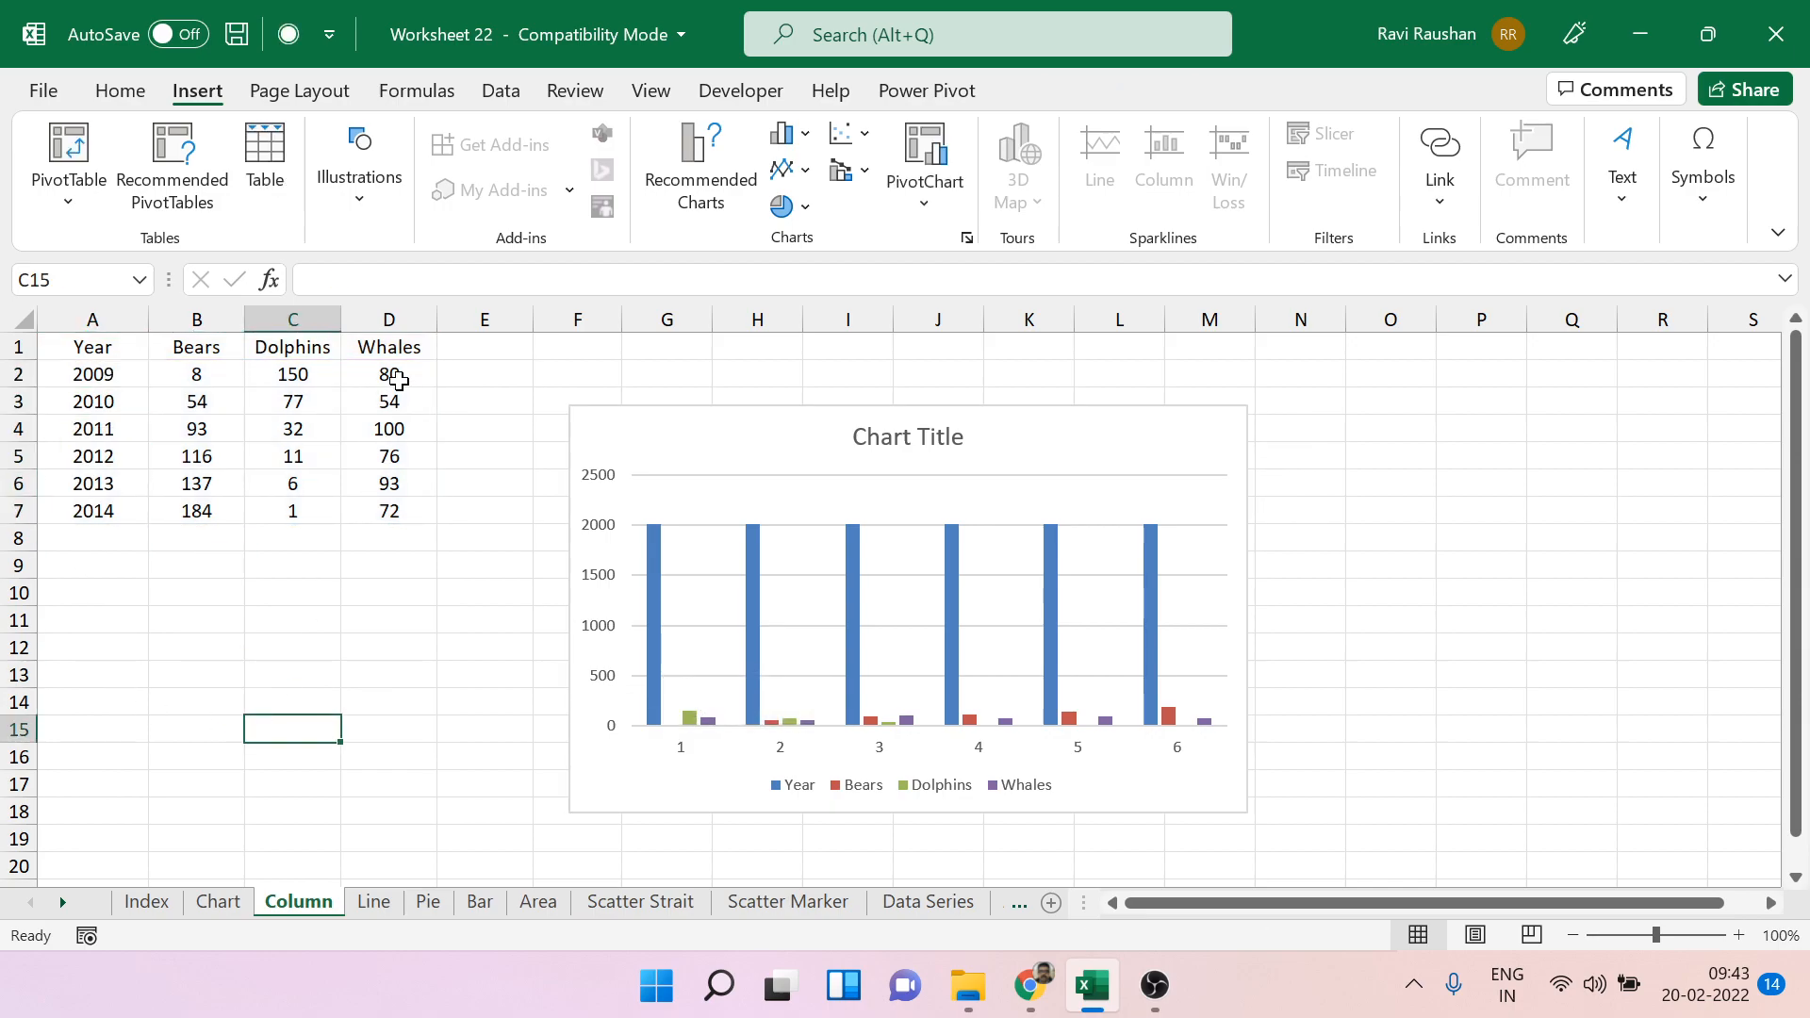
click(381, 304)
click(291, 303)
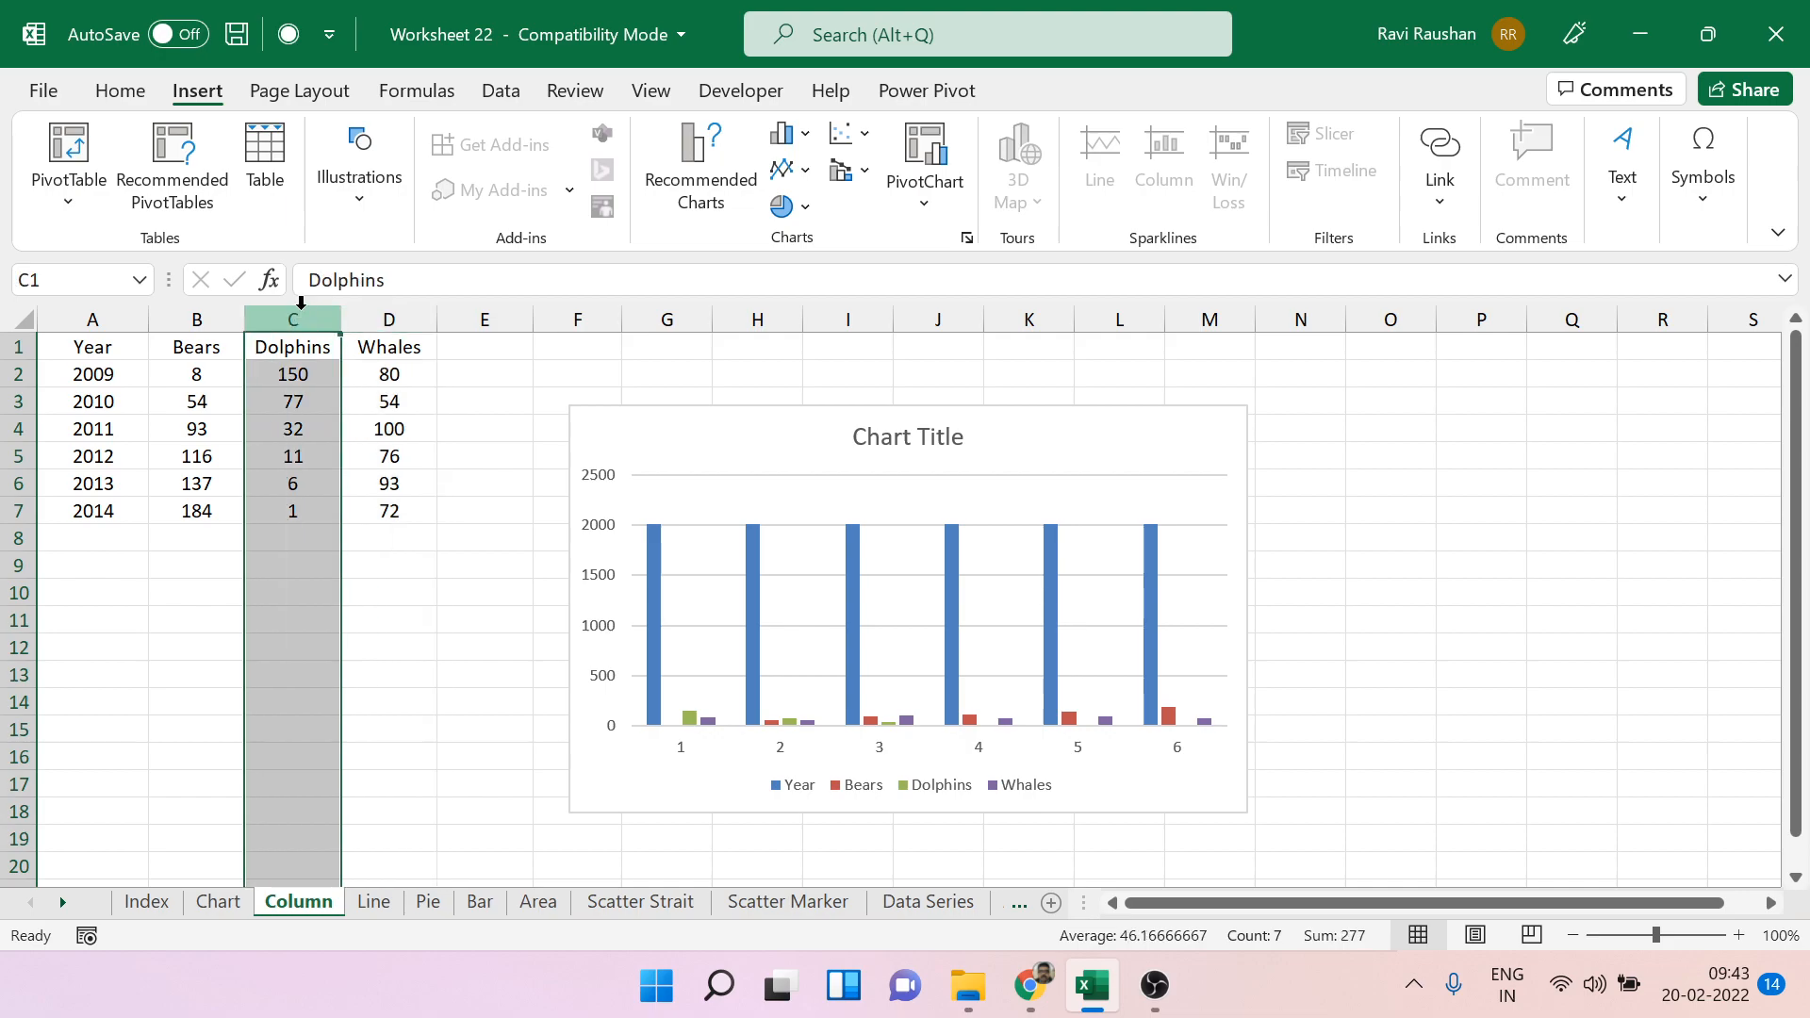
click(204, 304)
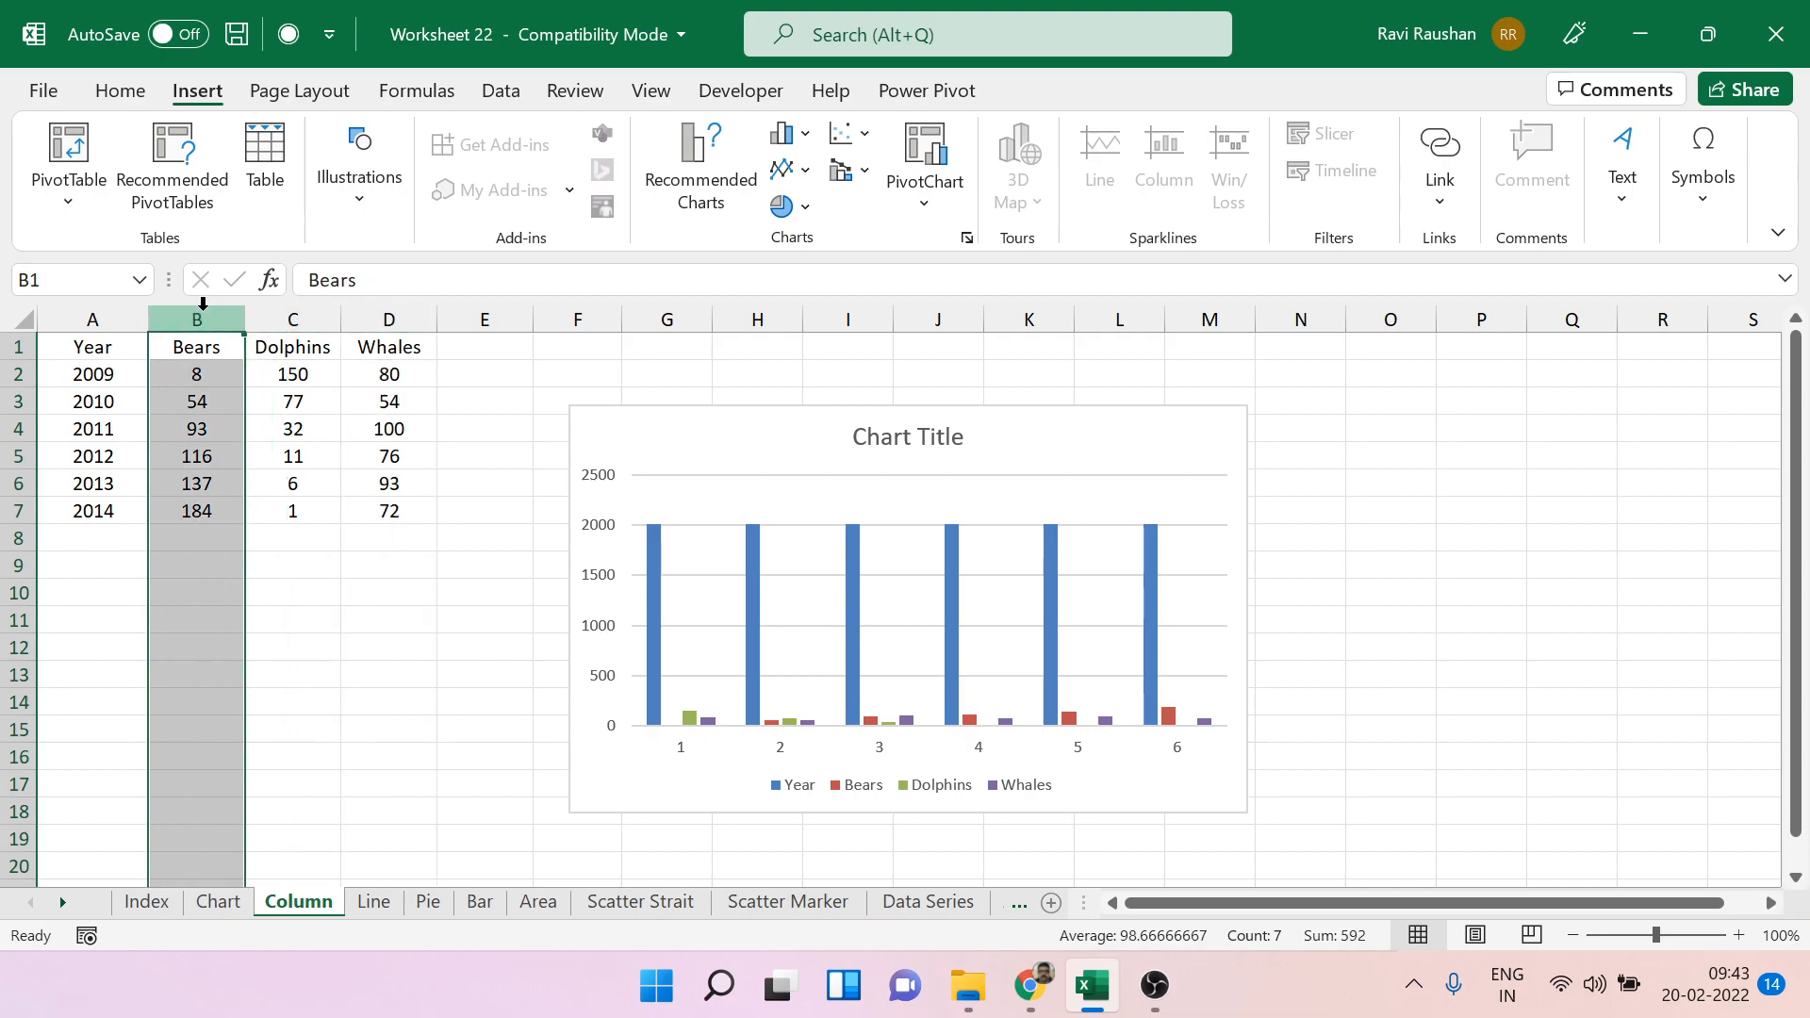
click(89, 309)
drag(119, 377, 104, 507)
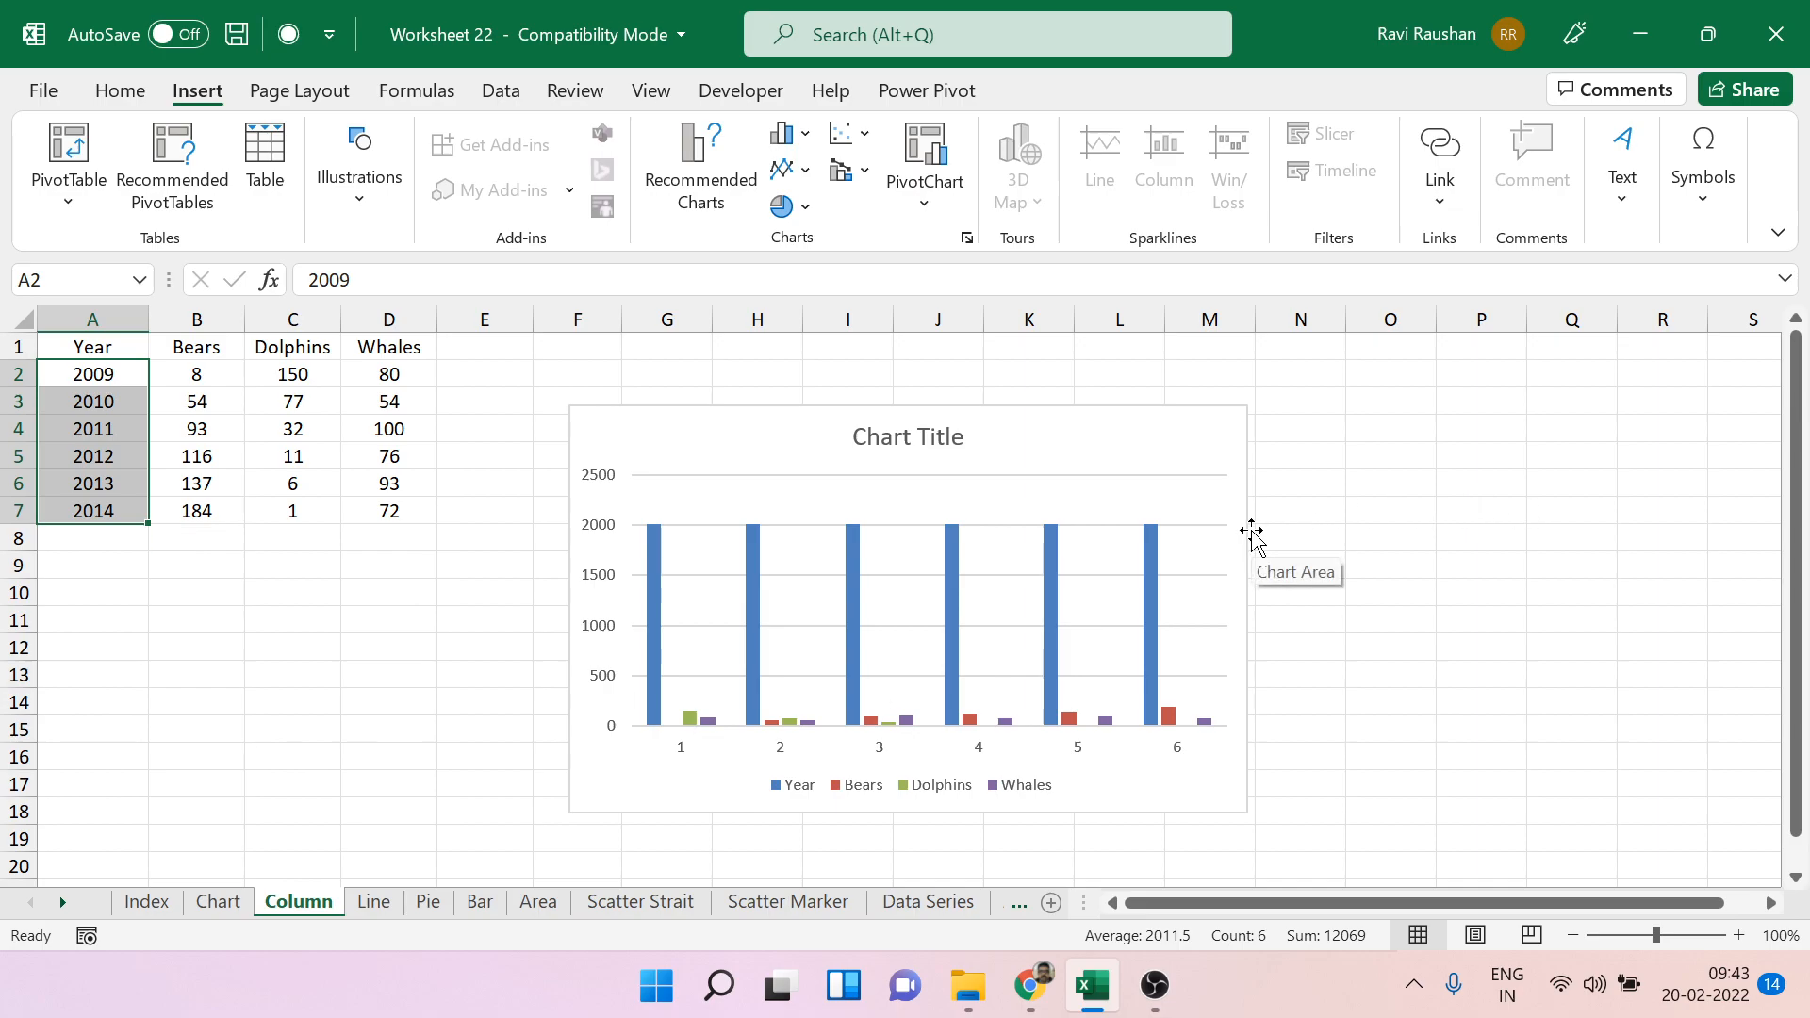
Delete the column chart that plots the years as a data series.
double_click(656, 662)
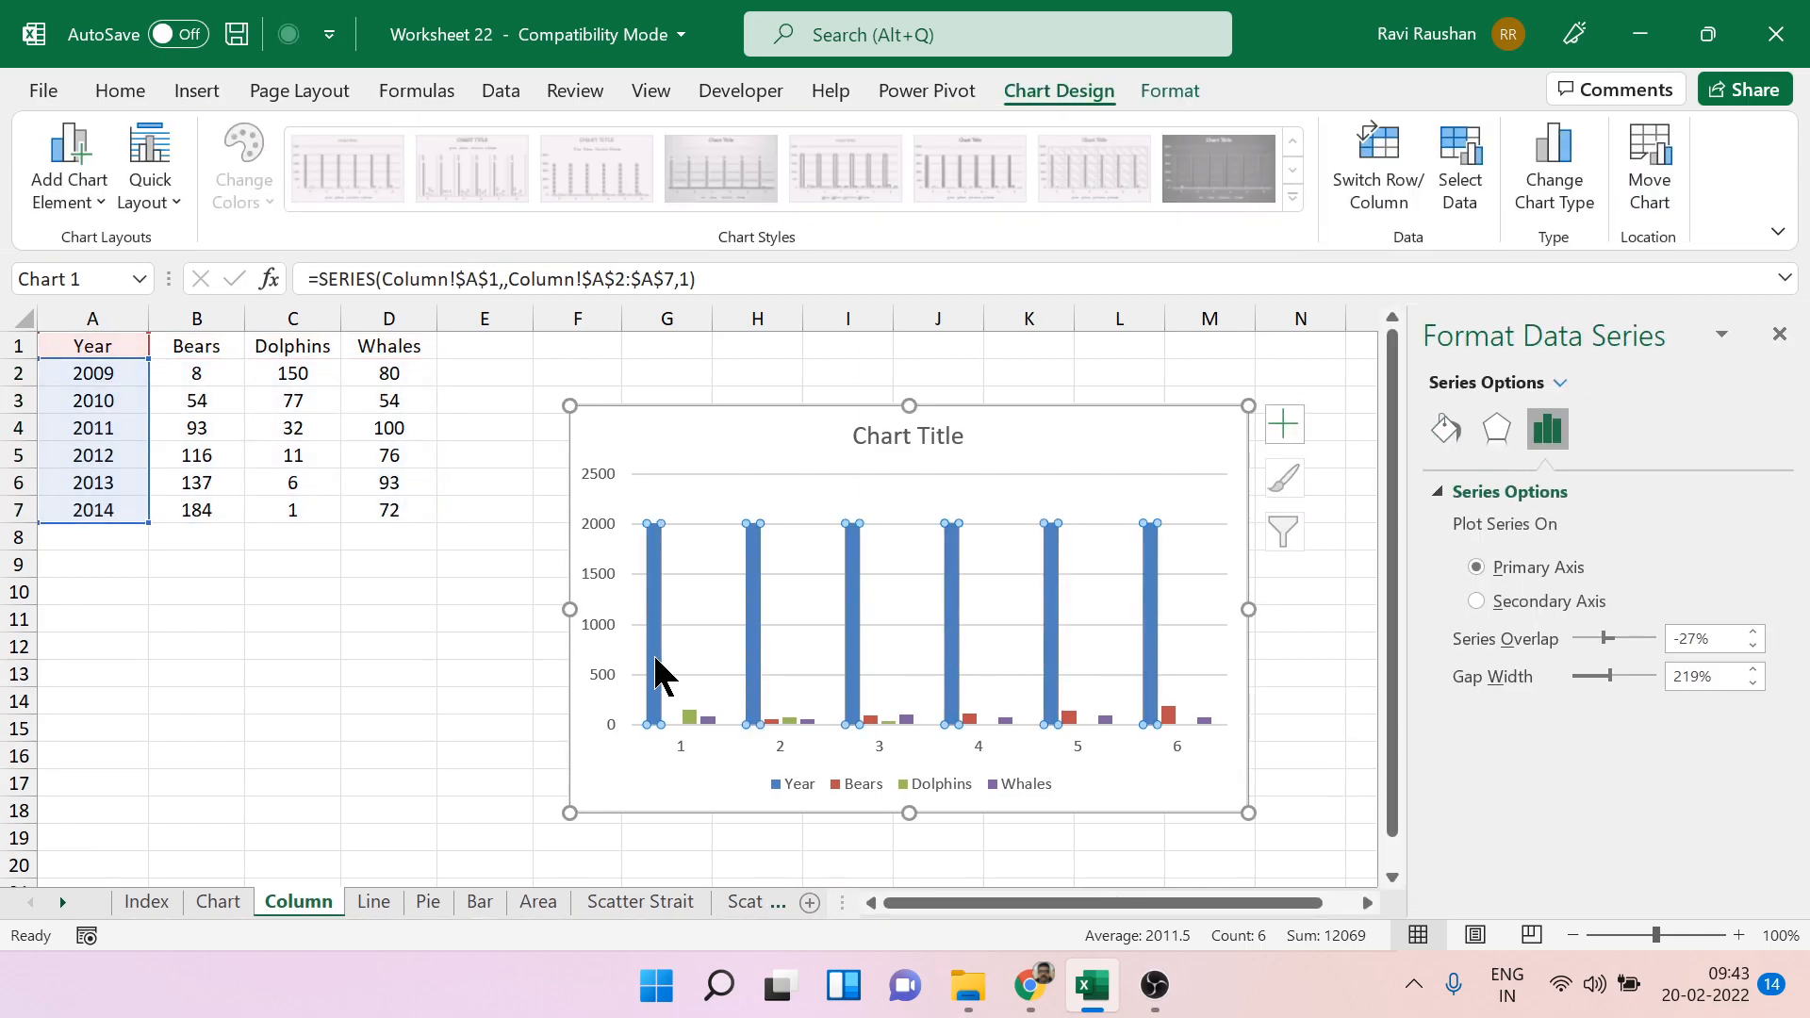
click(1778, 332)
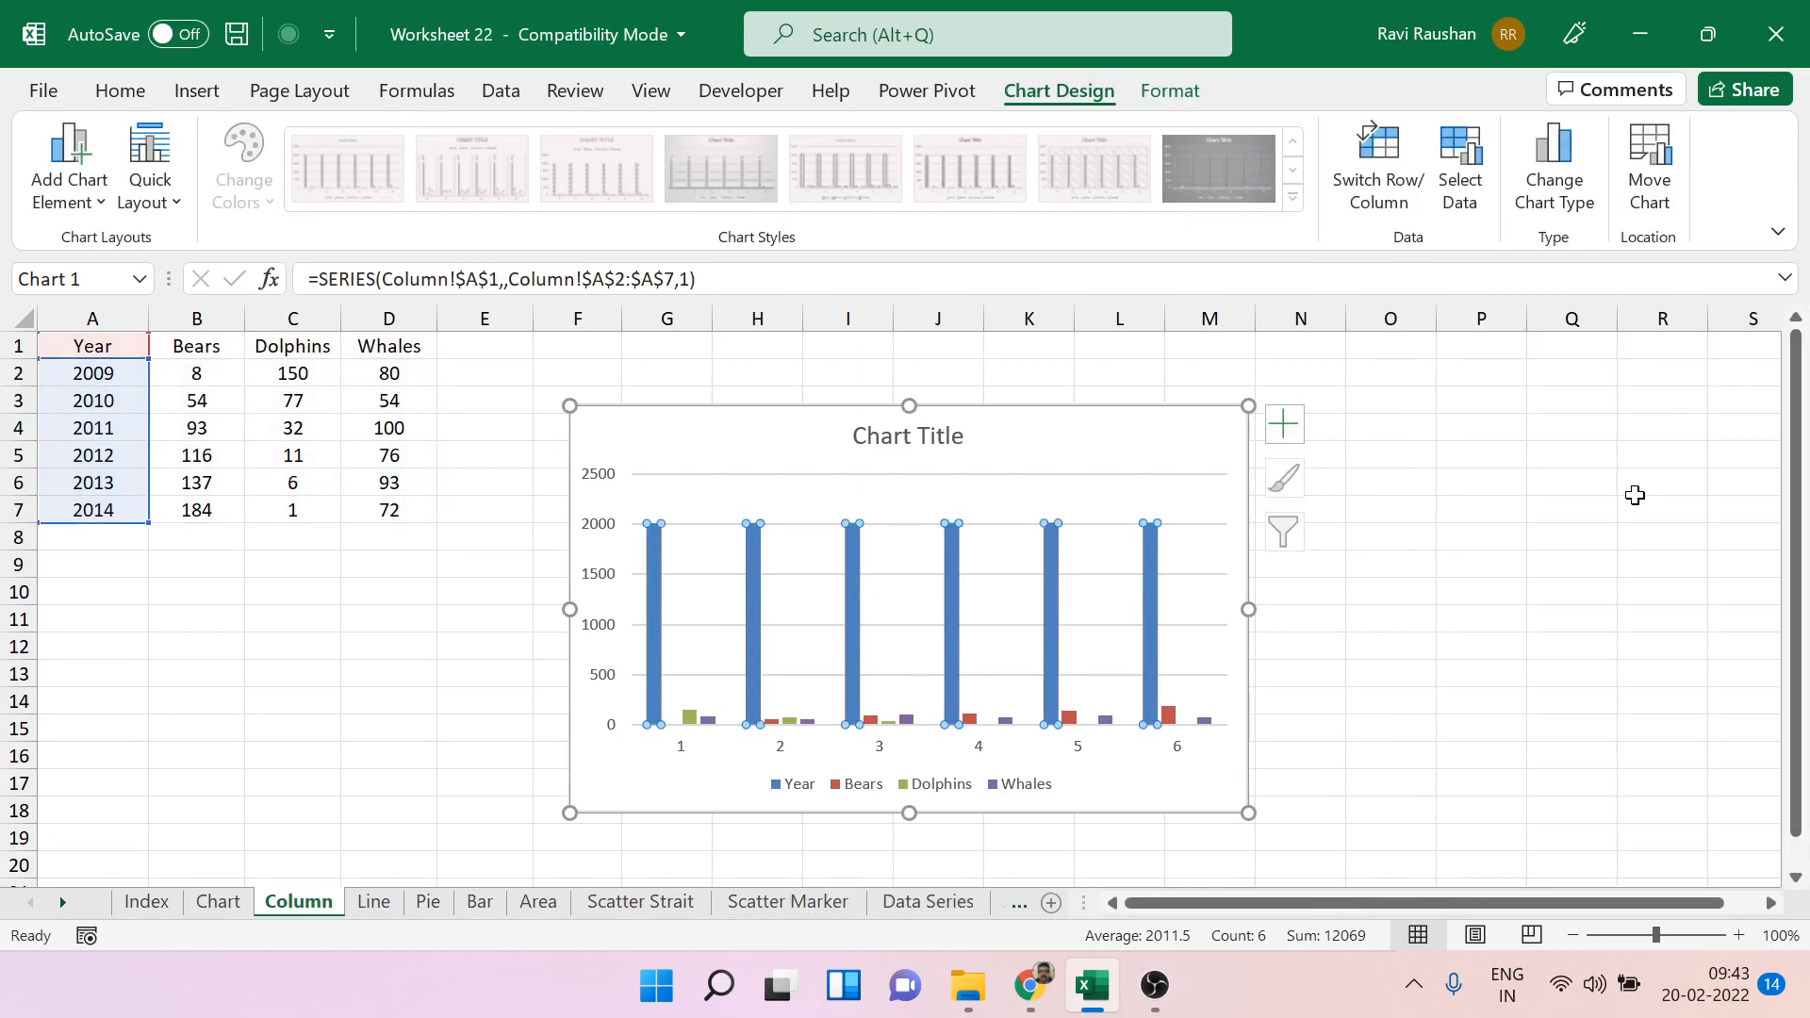
click(1195, 407)
key(Delete)
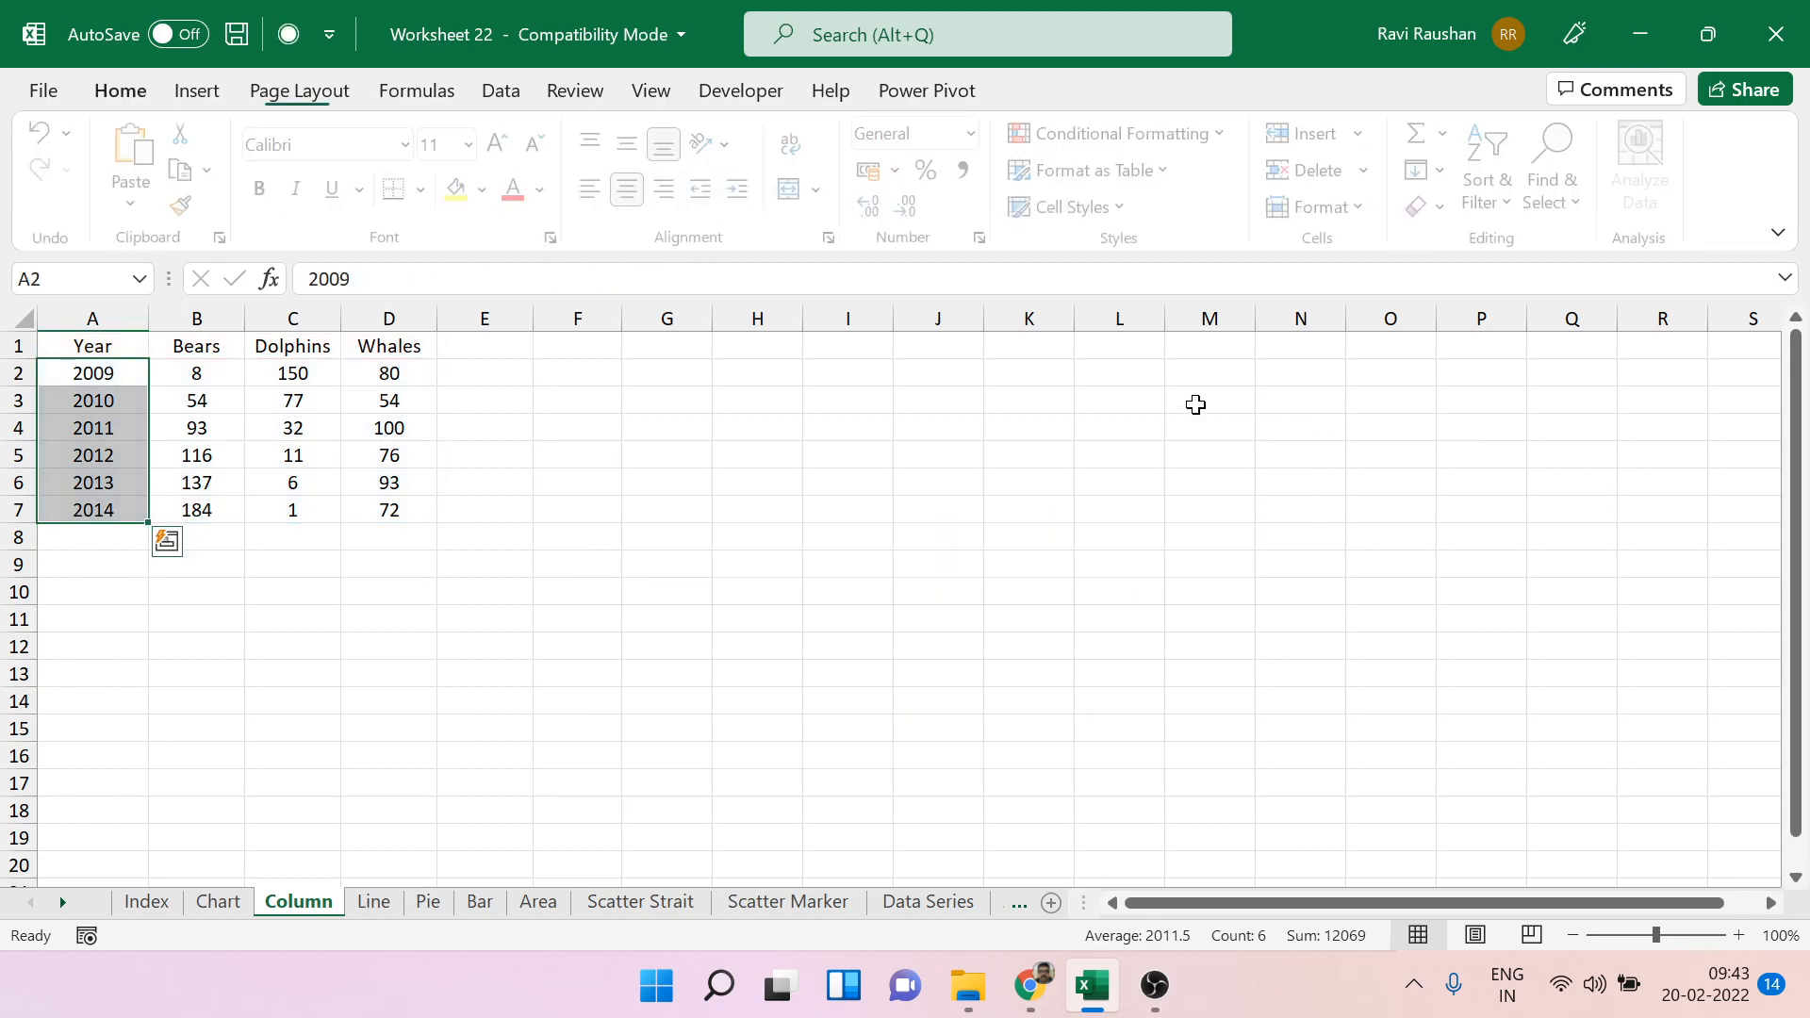
Clear the Year heading from cell A1 of the yearly table.
click(943, 465)
click(130, 348)
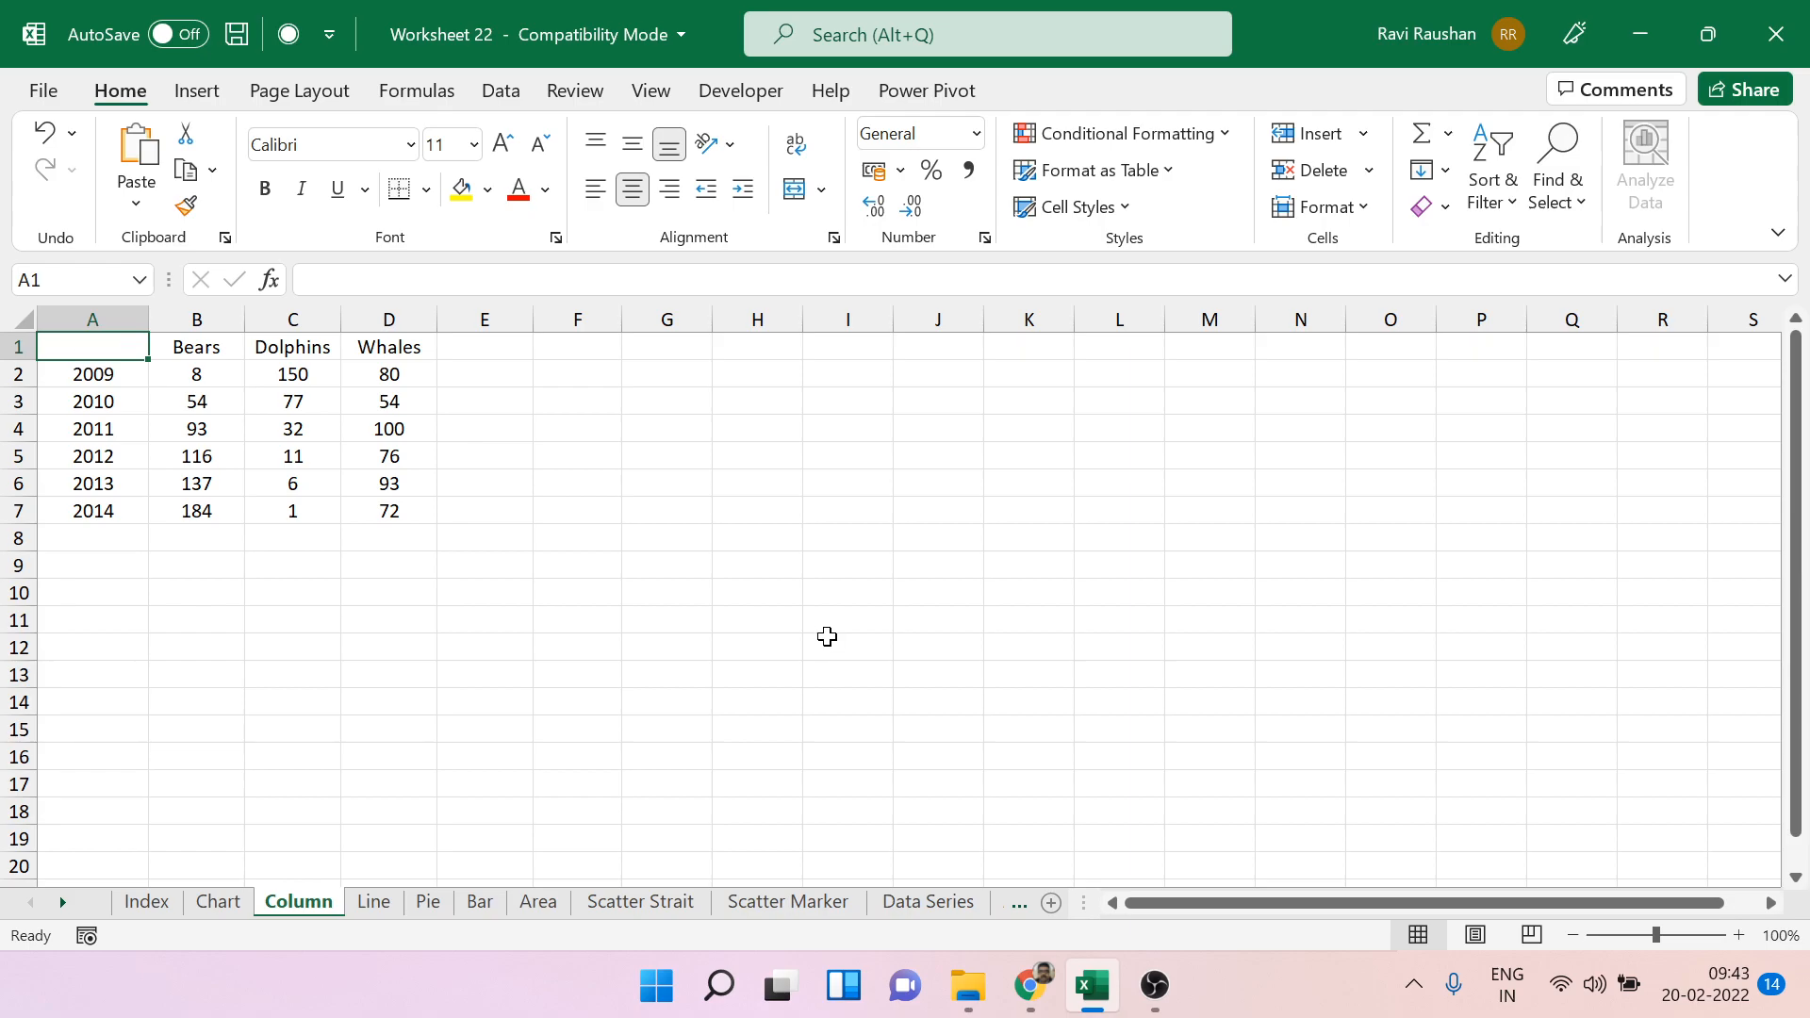
click(686, 537)
Insert a 2-D clustered column chart from the yearly table with the years as horizontal-axis categories.
click(84, 354)
click(217, 87)
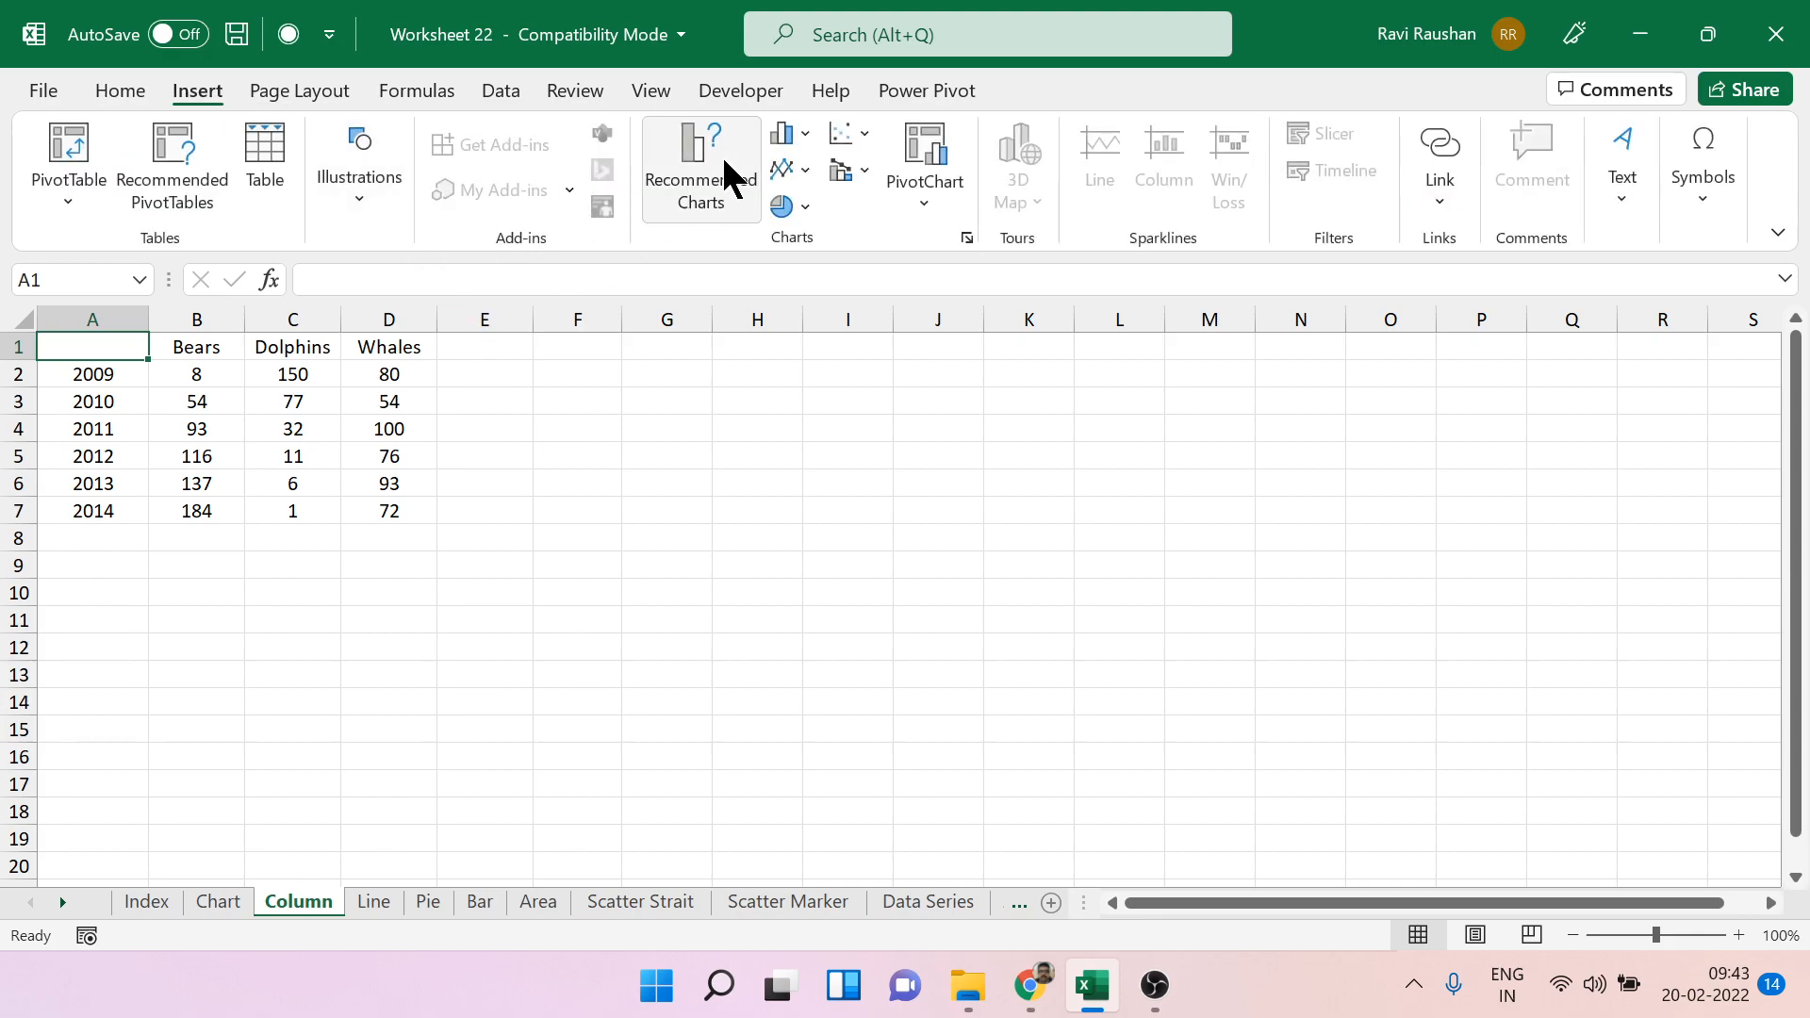
click(796, 133)
click(791, 229)
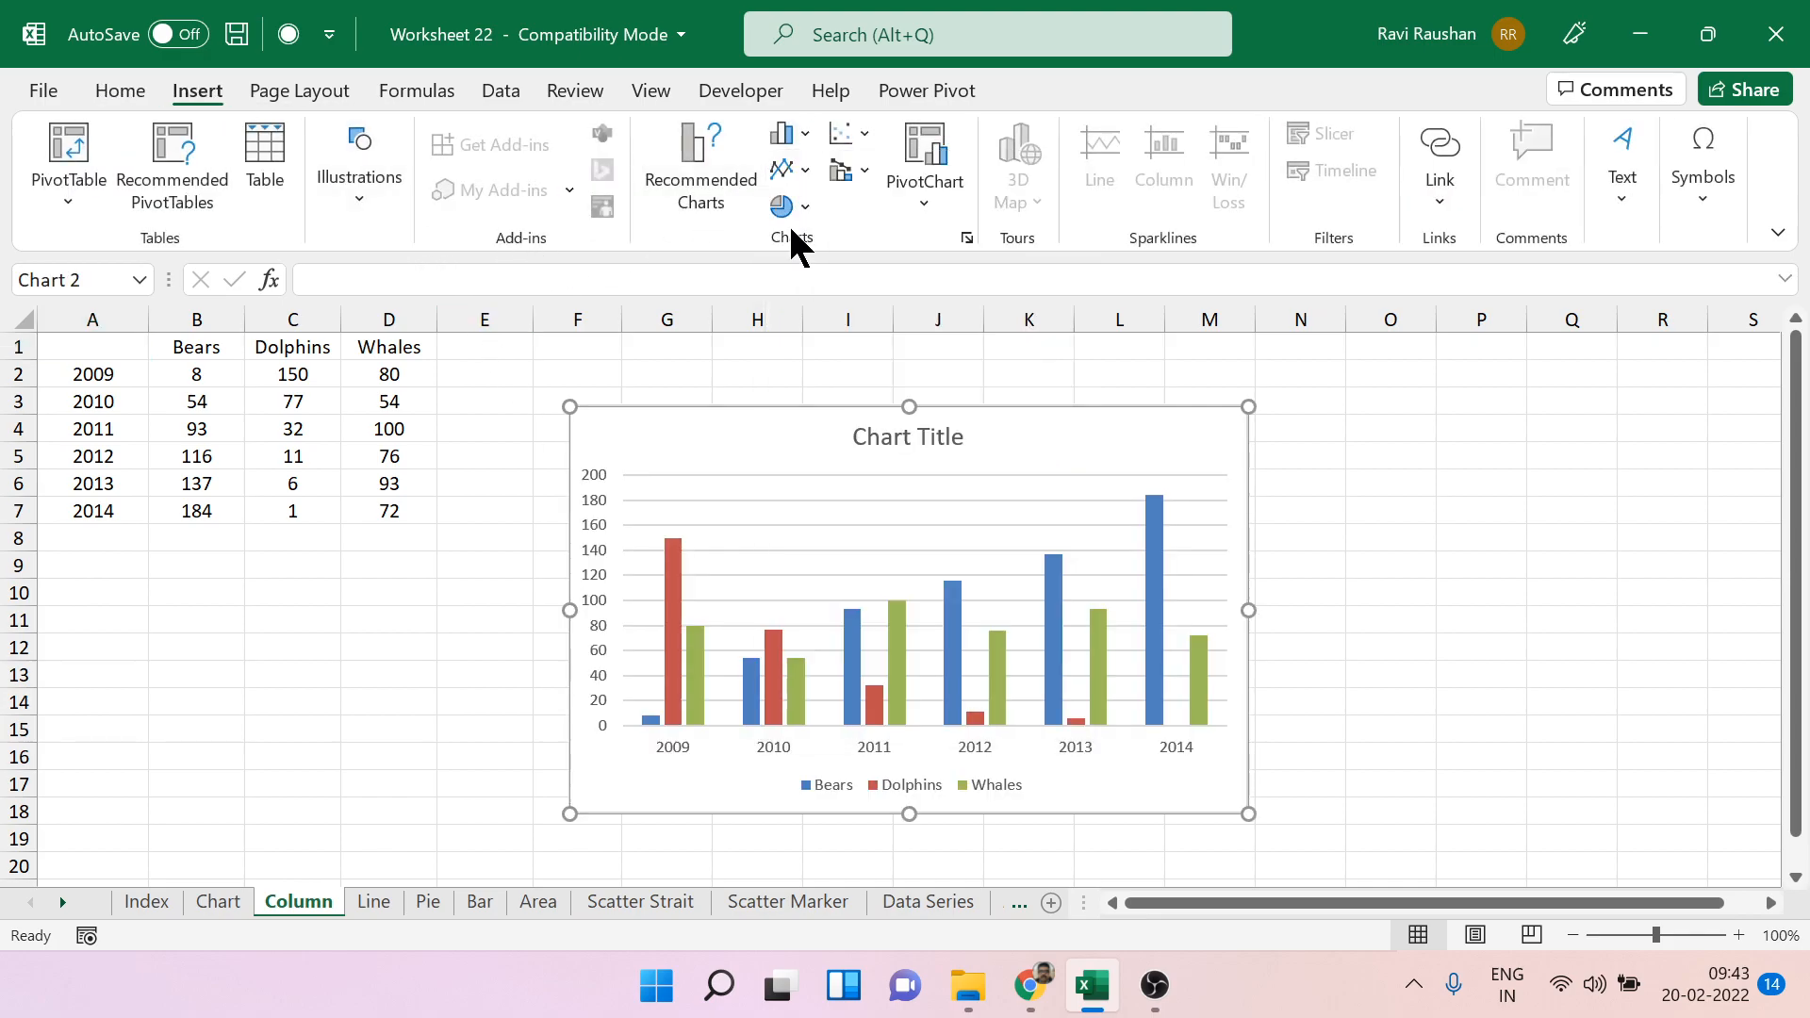
click(228, 896)
click(292, 903)
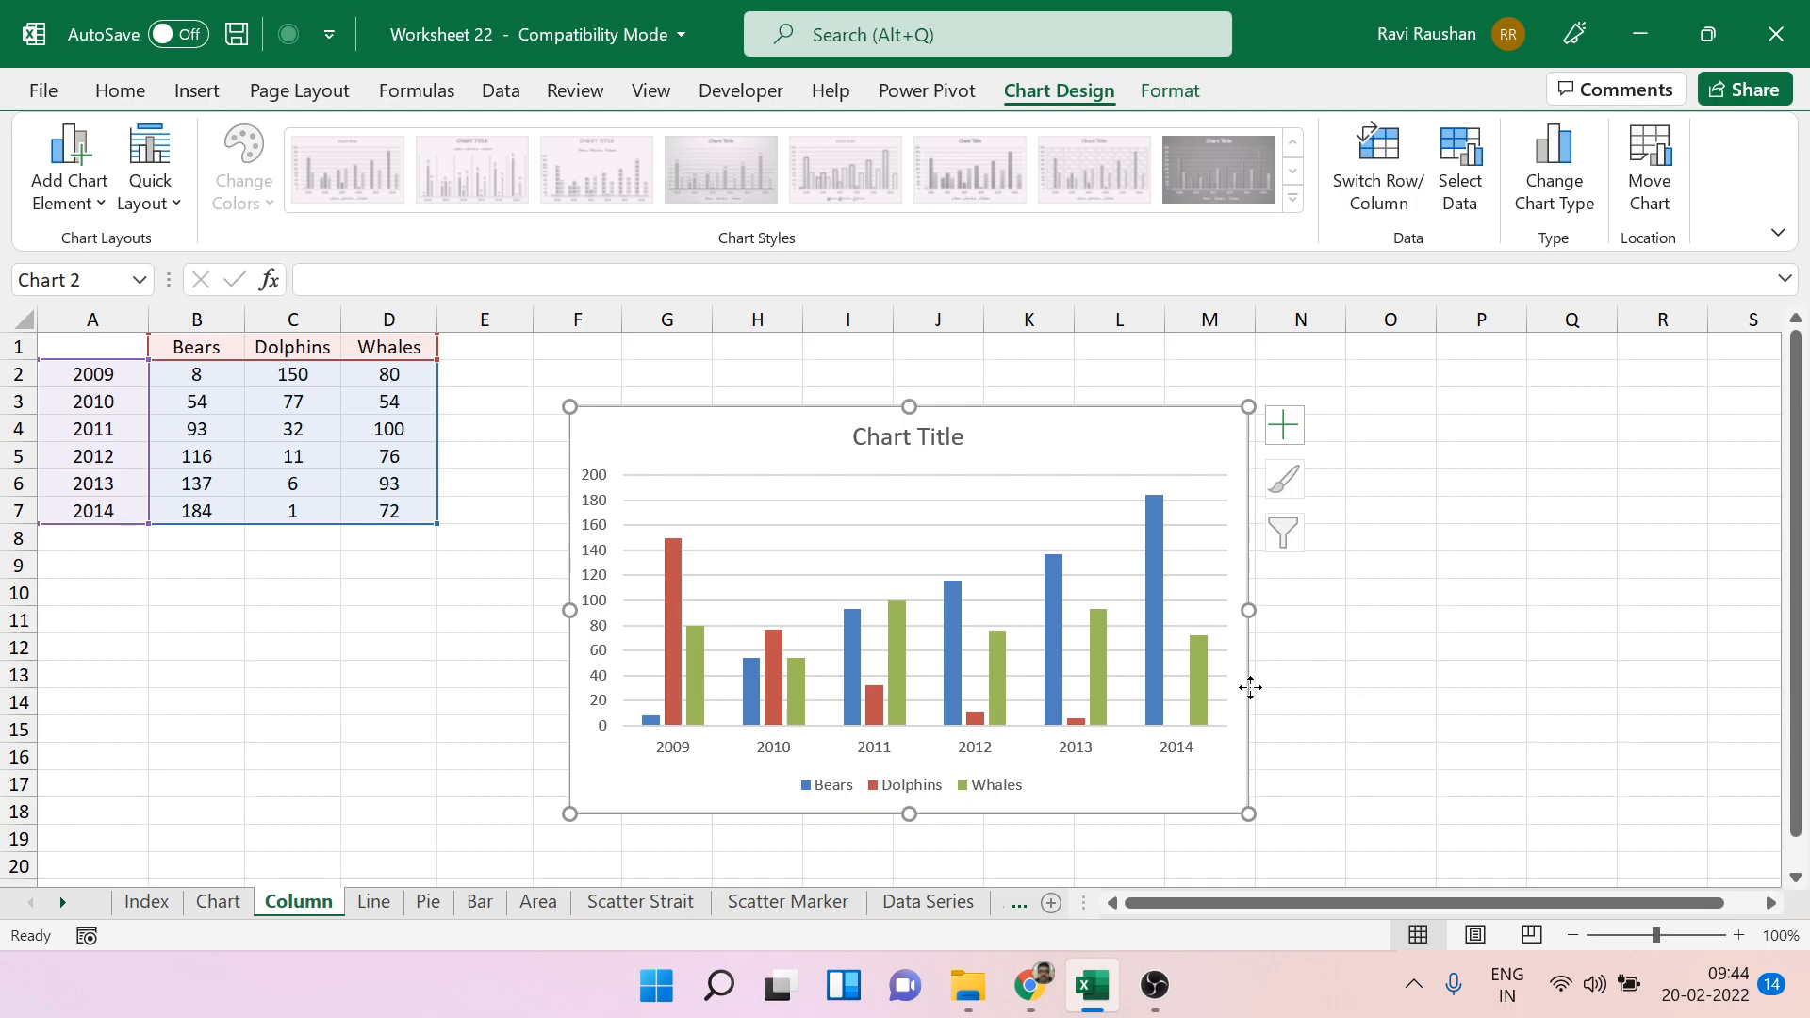
key(Delete)
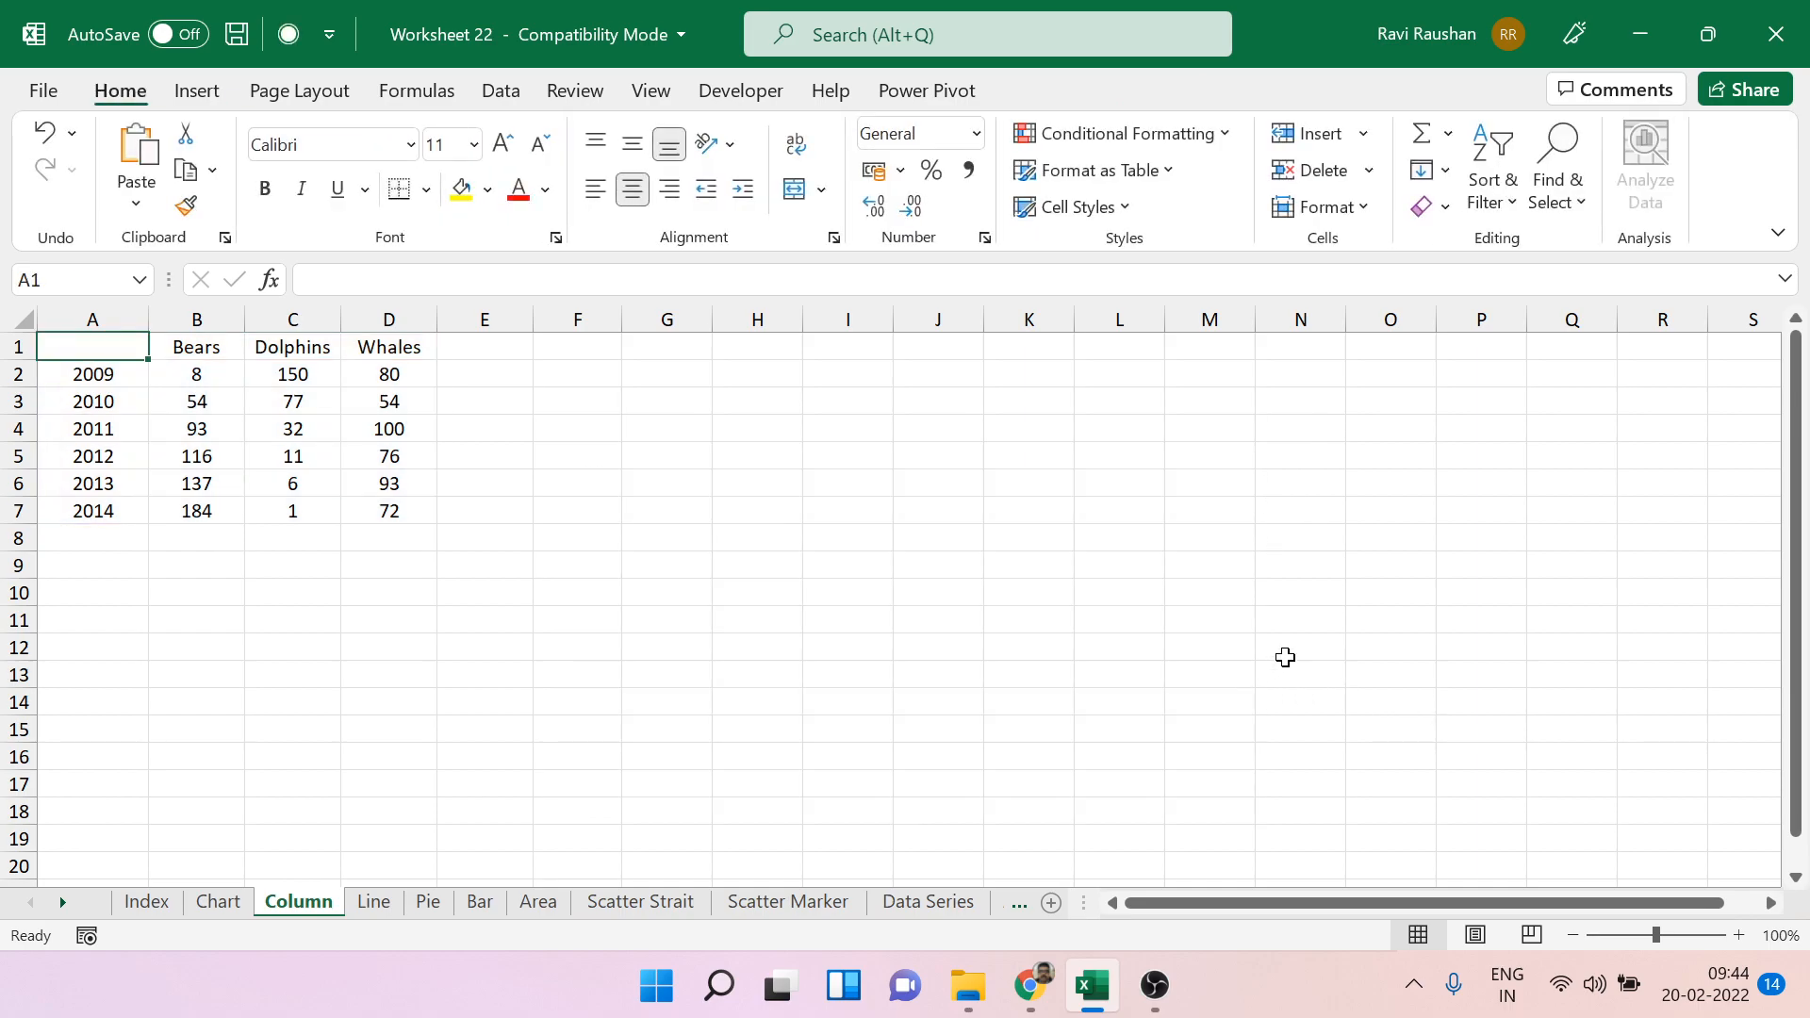
key(ctrl+z)
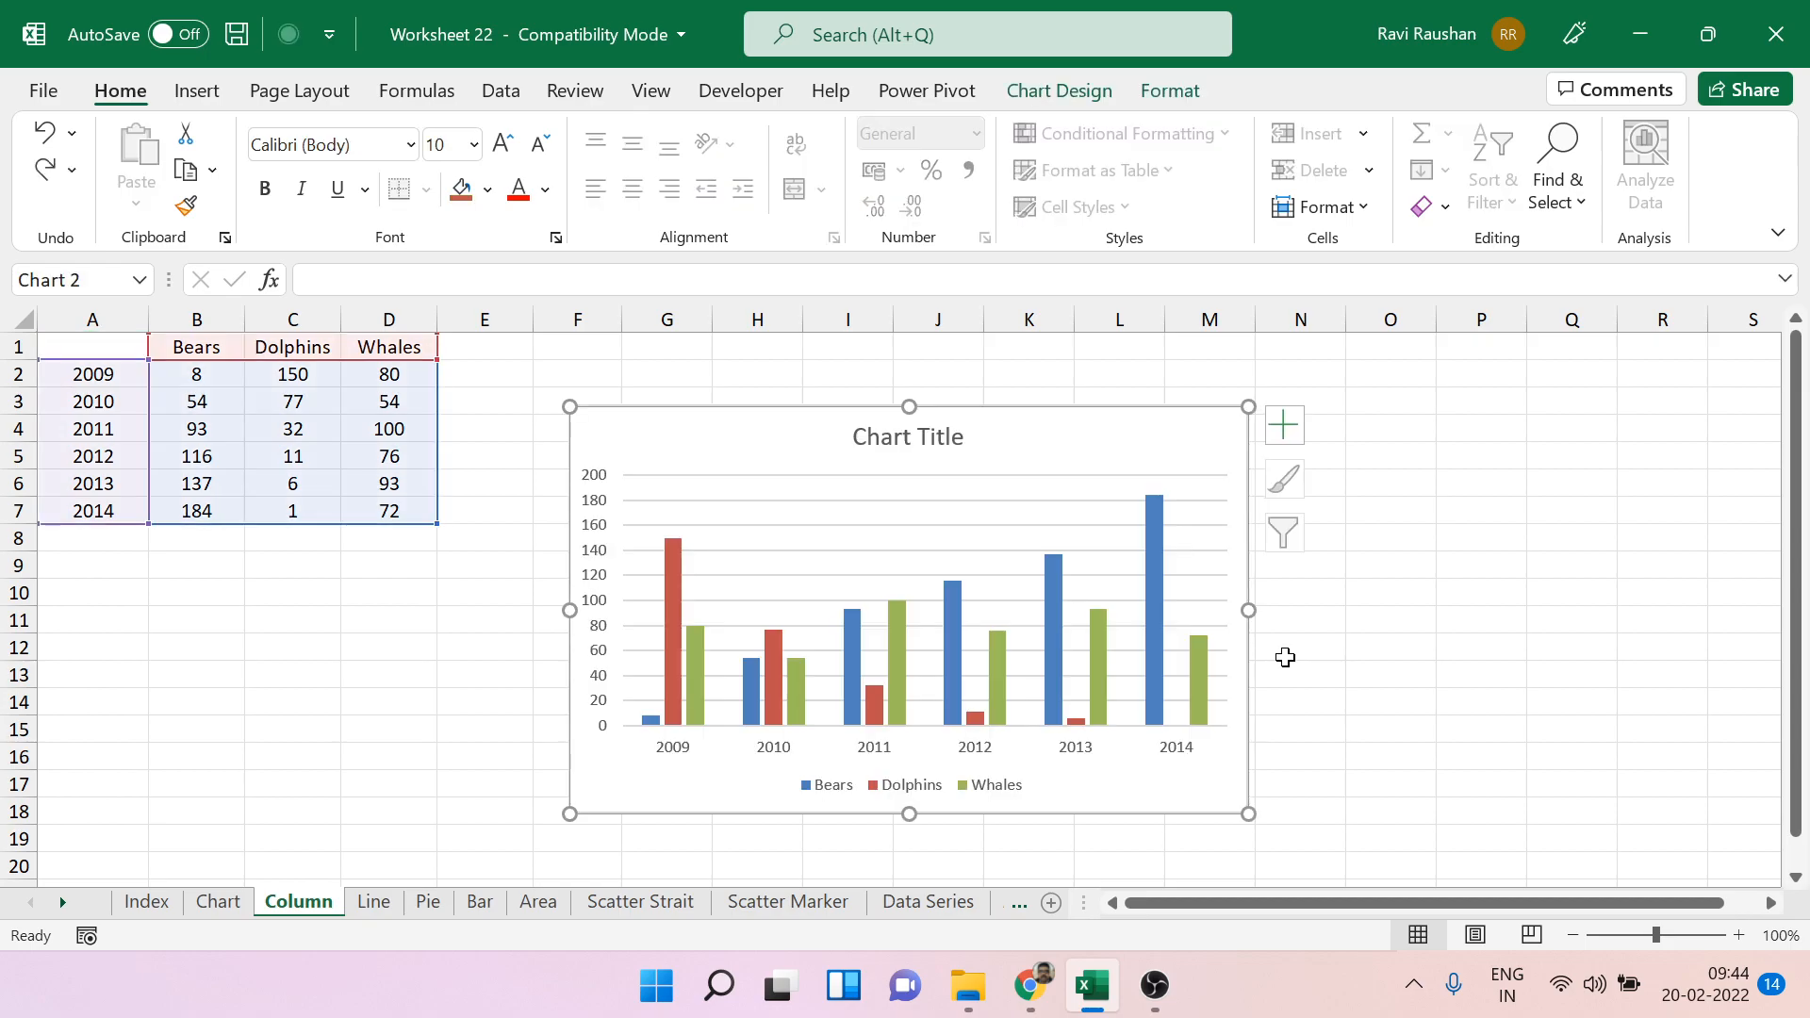
Remove the yearly clustered column chart and restore the Year heading in cell A1 by undoing the earlier changes.
key(Delete)
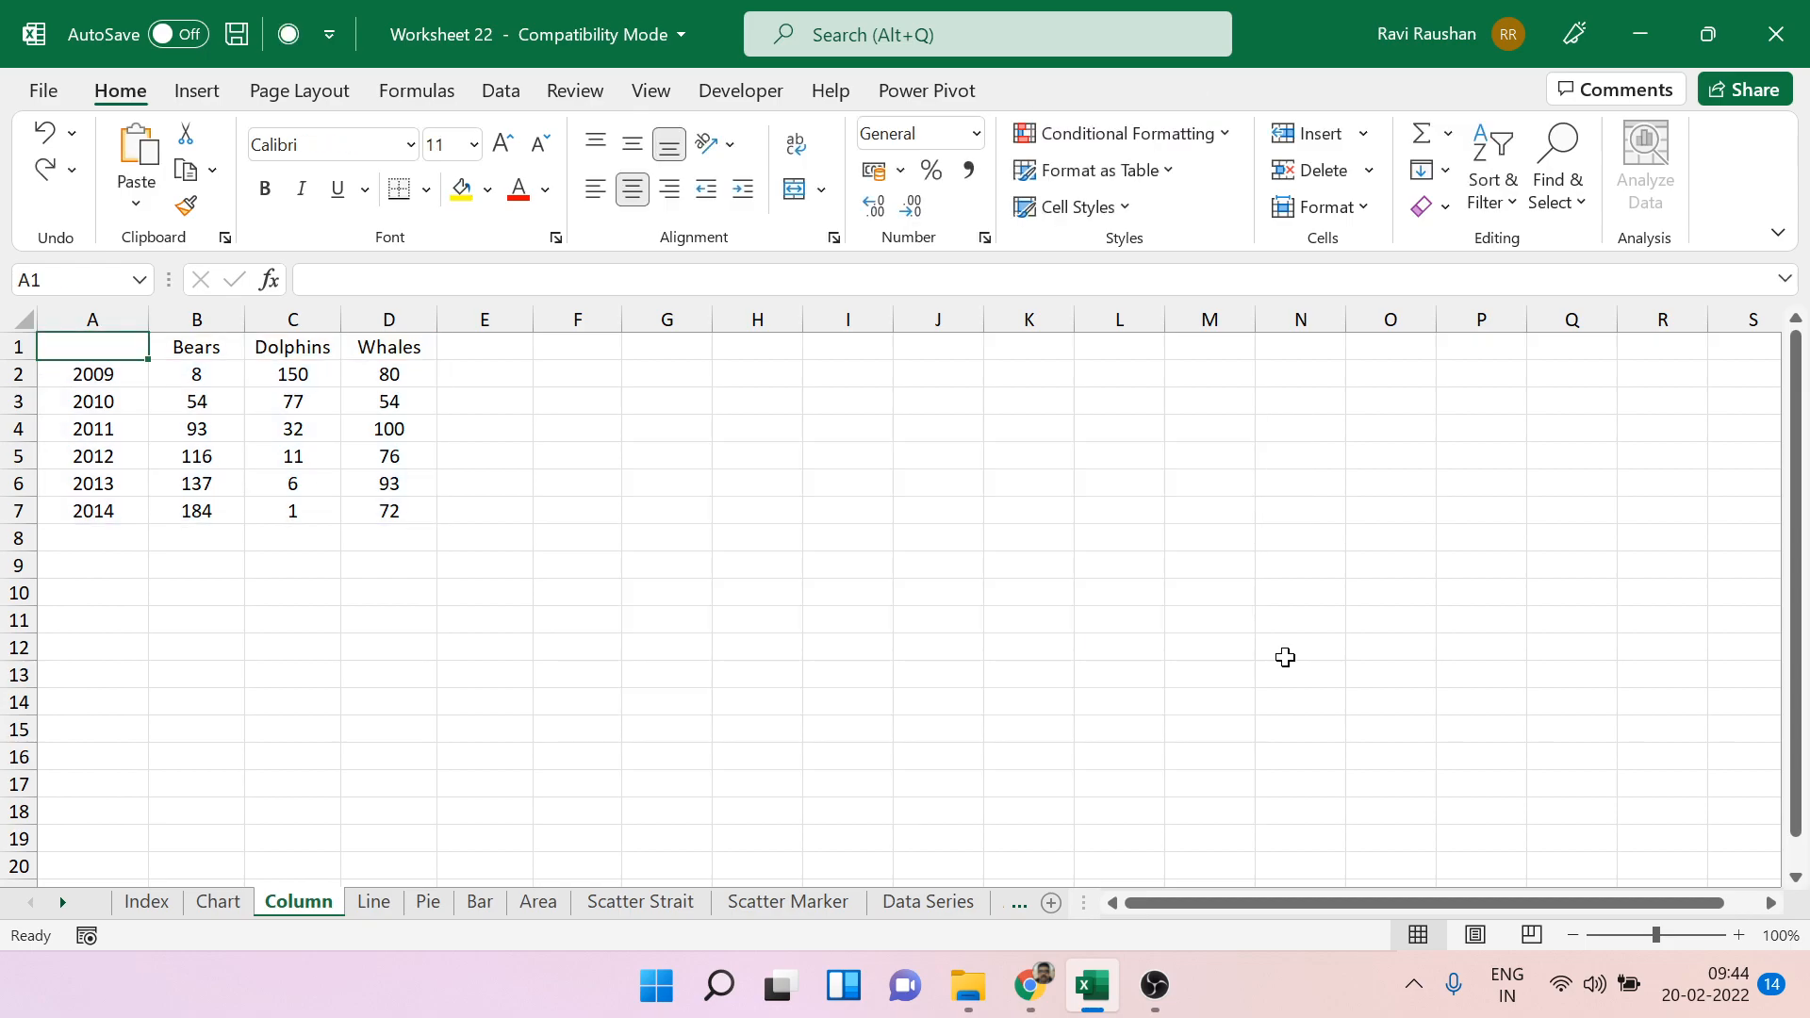
key(ctrl+z)
click(1079, 629)
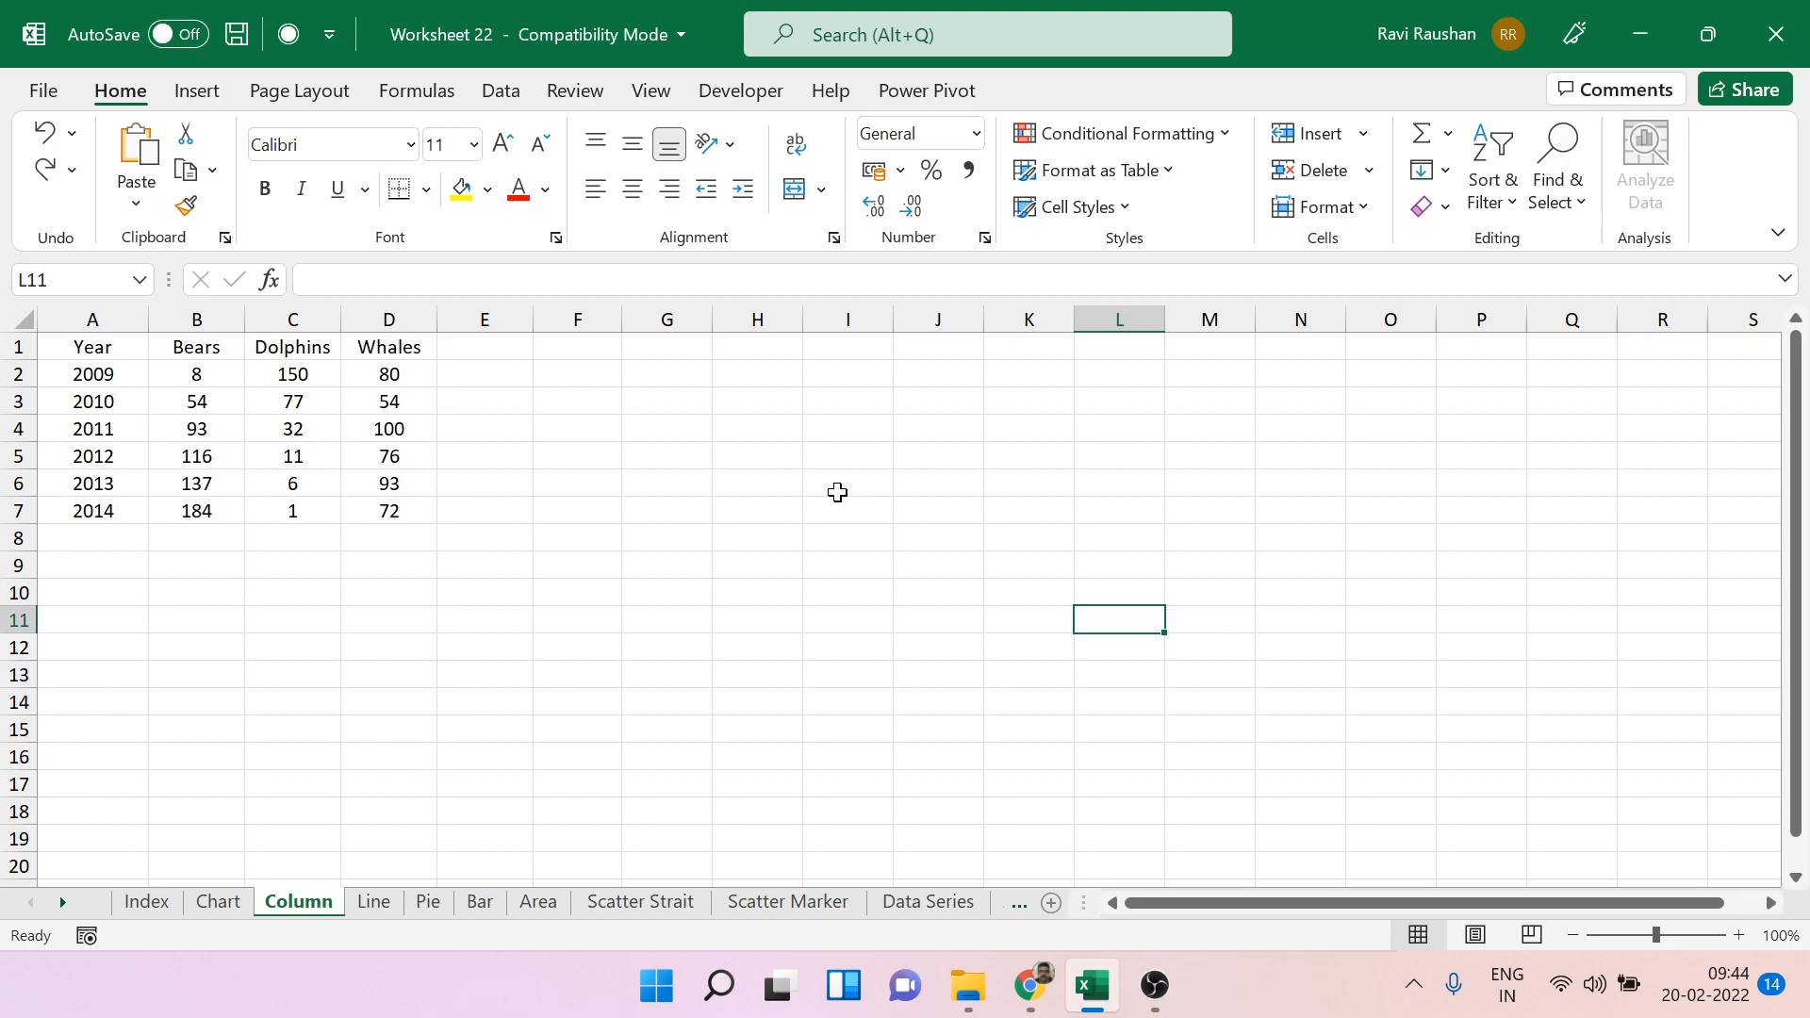
Insert an empty 2-D clustered column chart with a blank cell outside the yearly table selected.
click(739, 455)
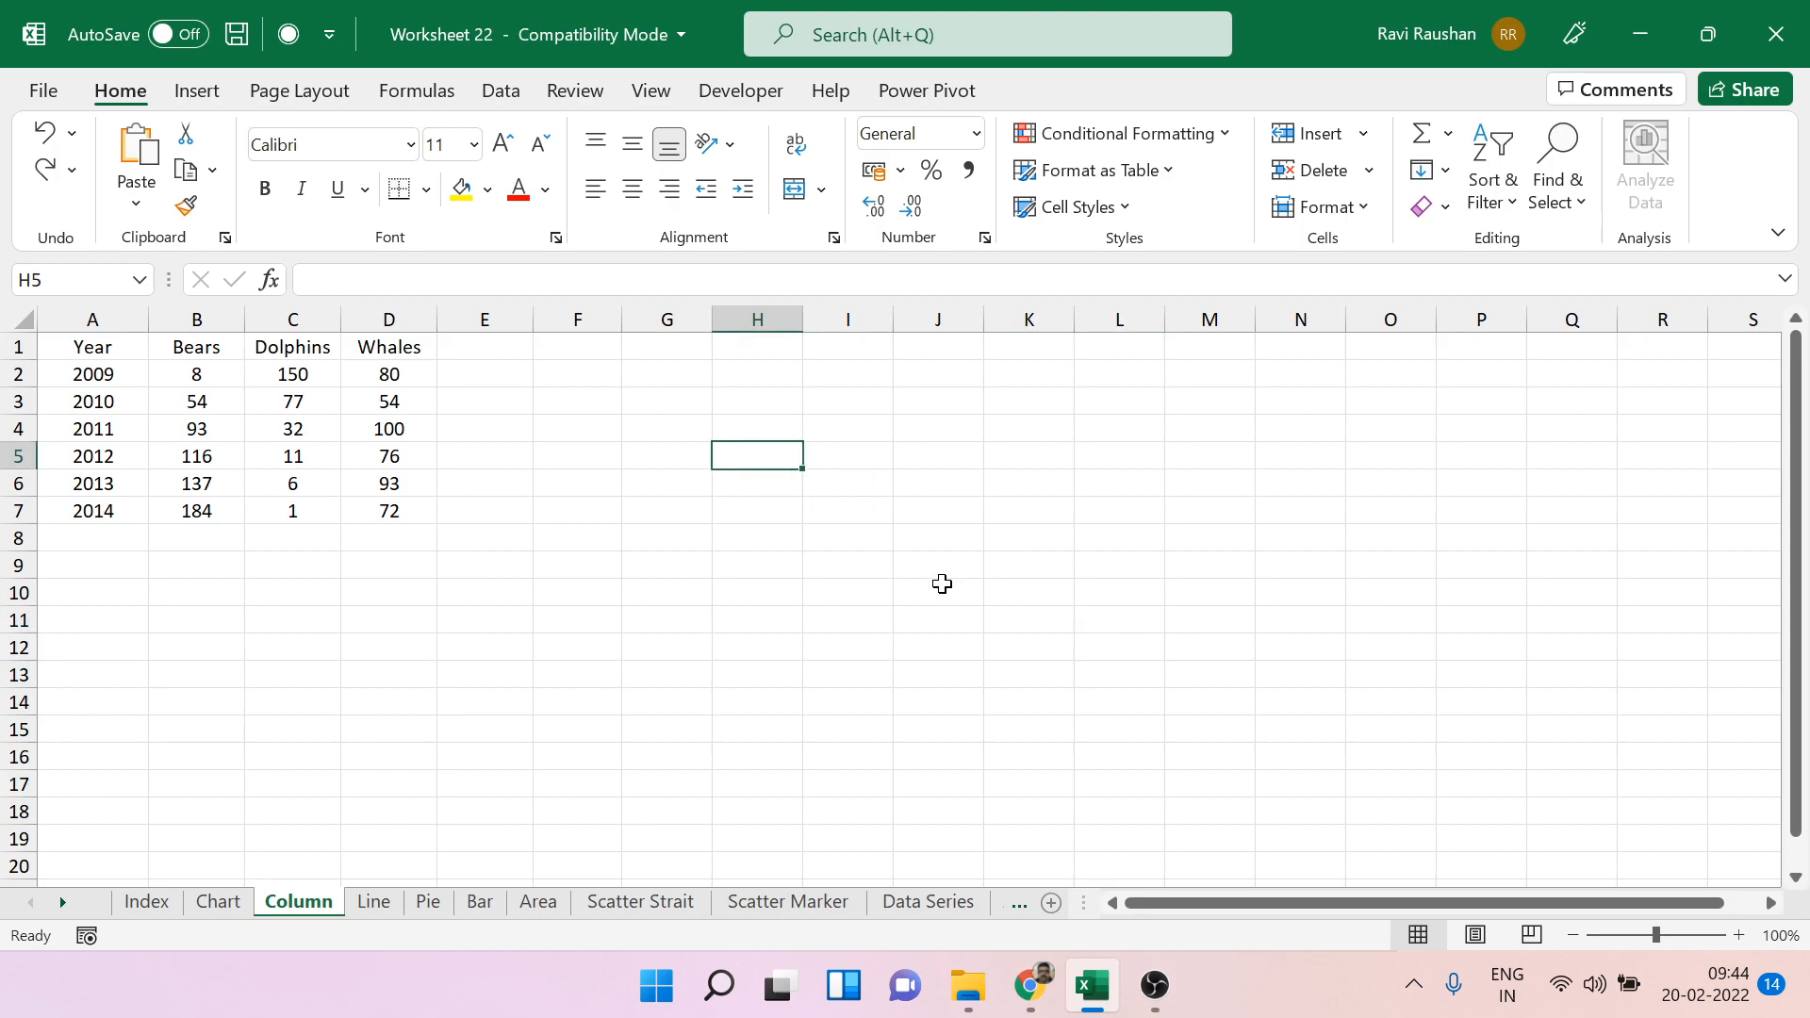
click(205, 91)
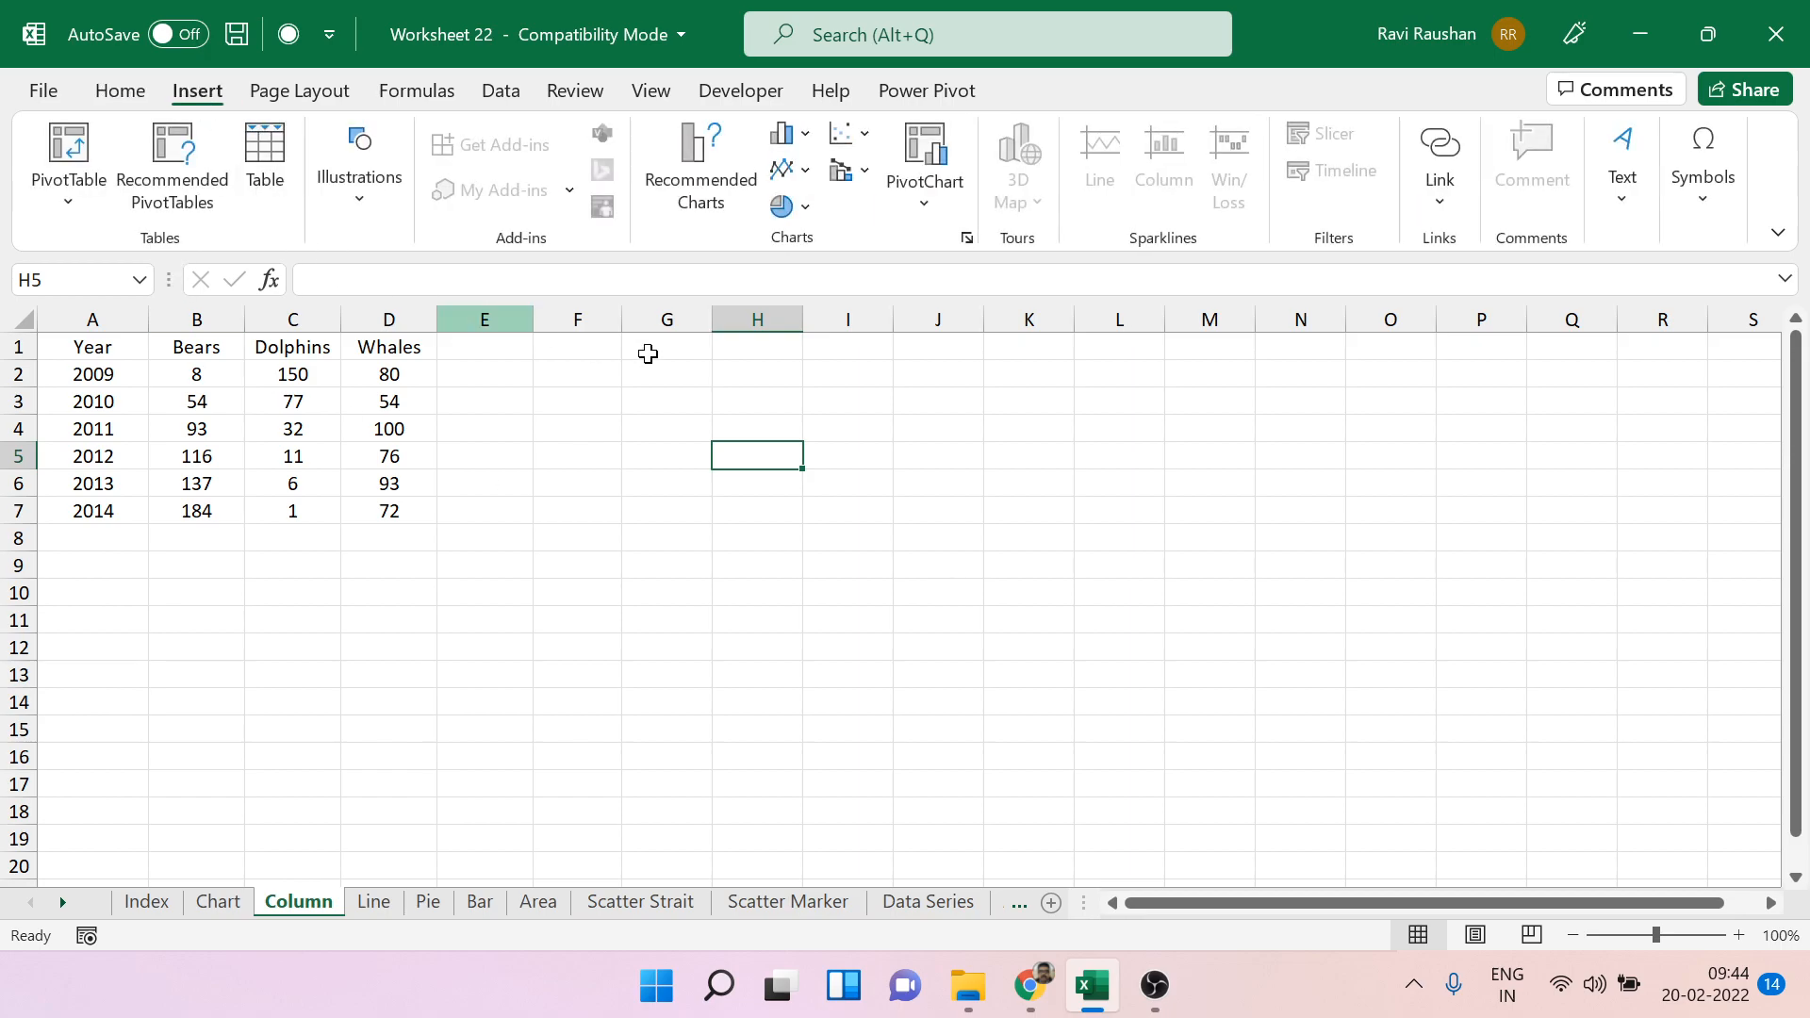
click(792, 133)
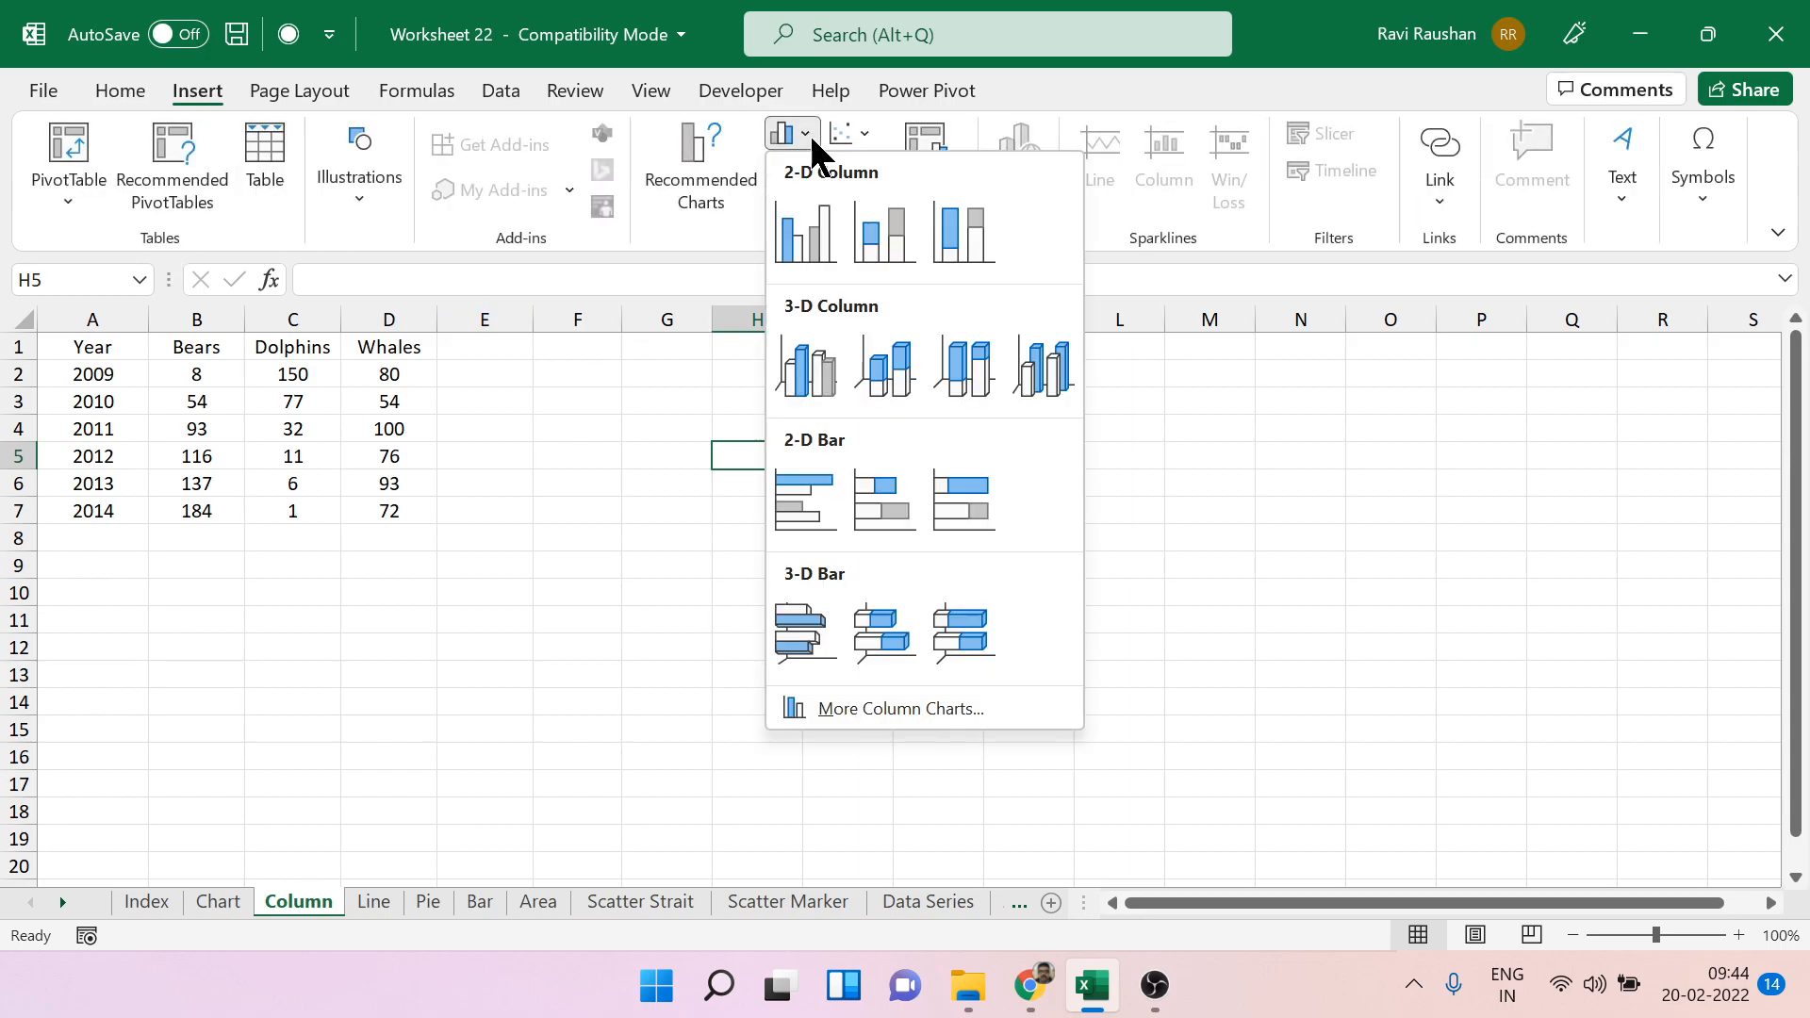
click(810, 240)
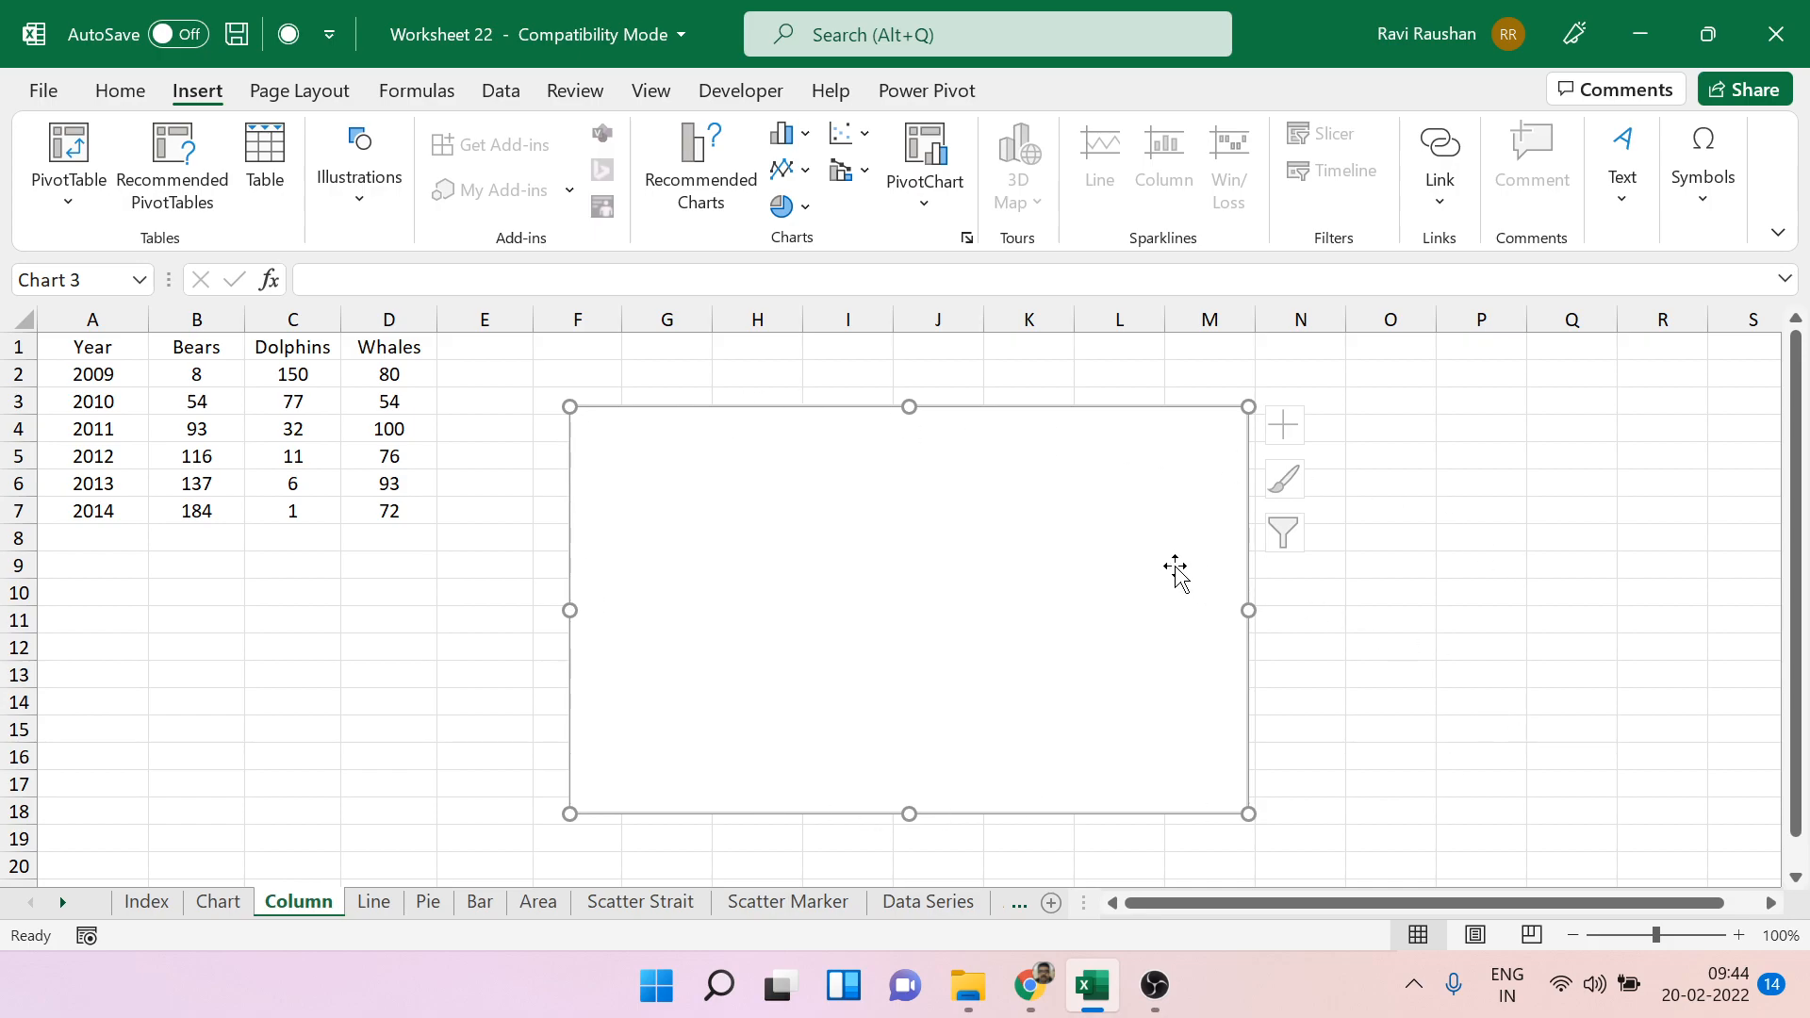
right_click(1140, 557)
right_click(1162, 455)
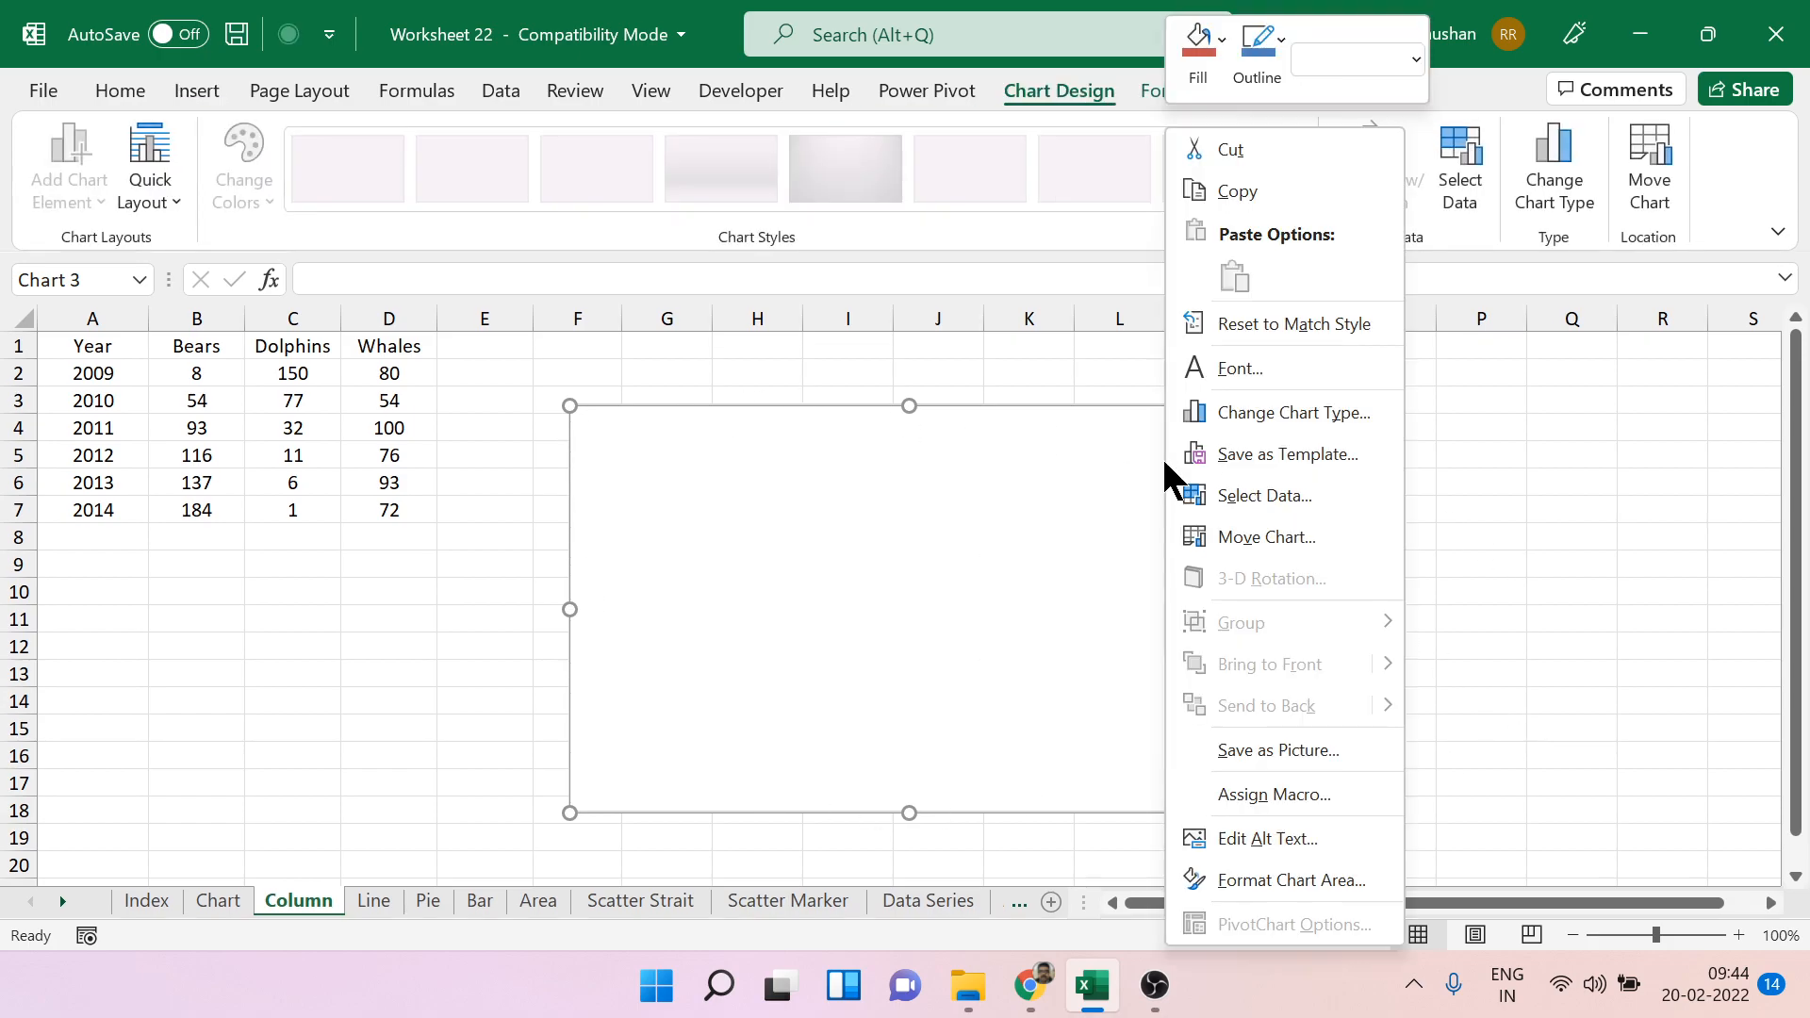
click(1683, 417)
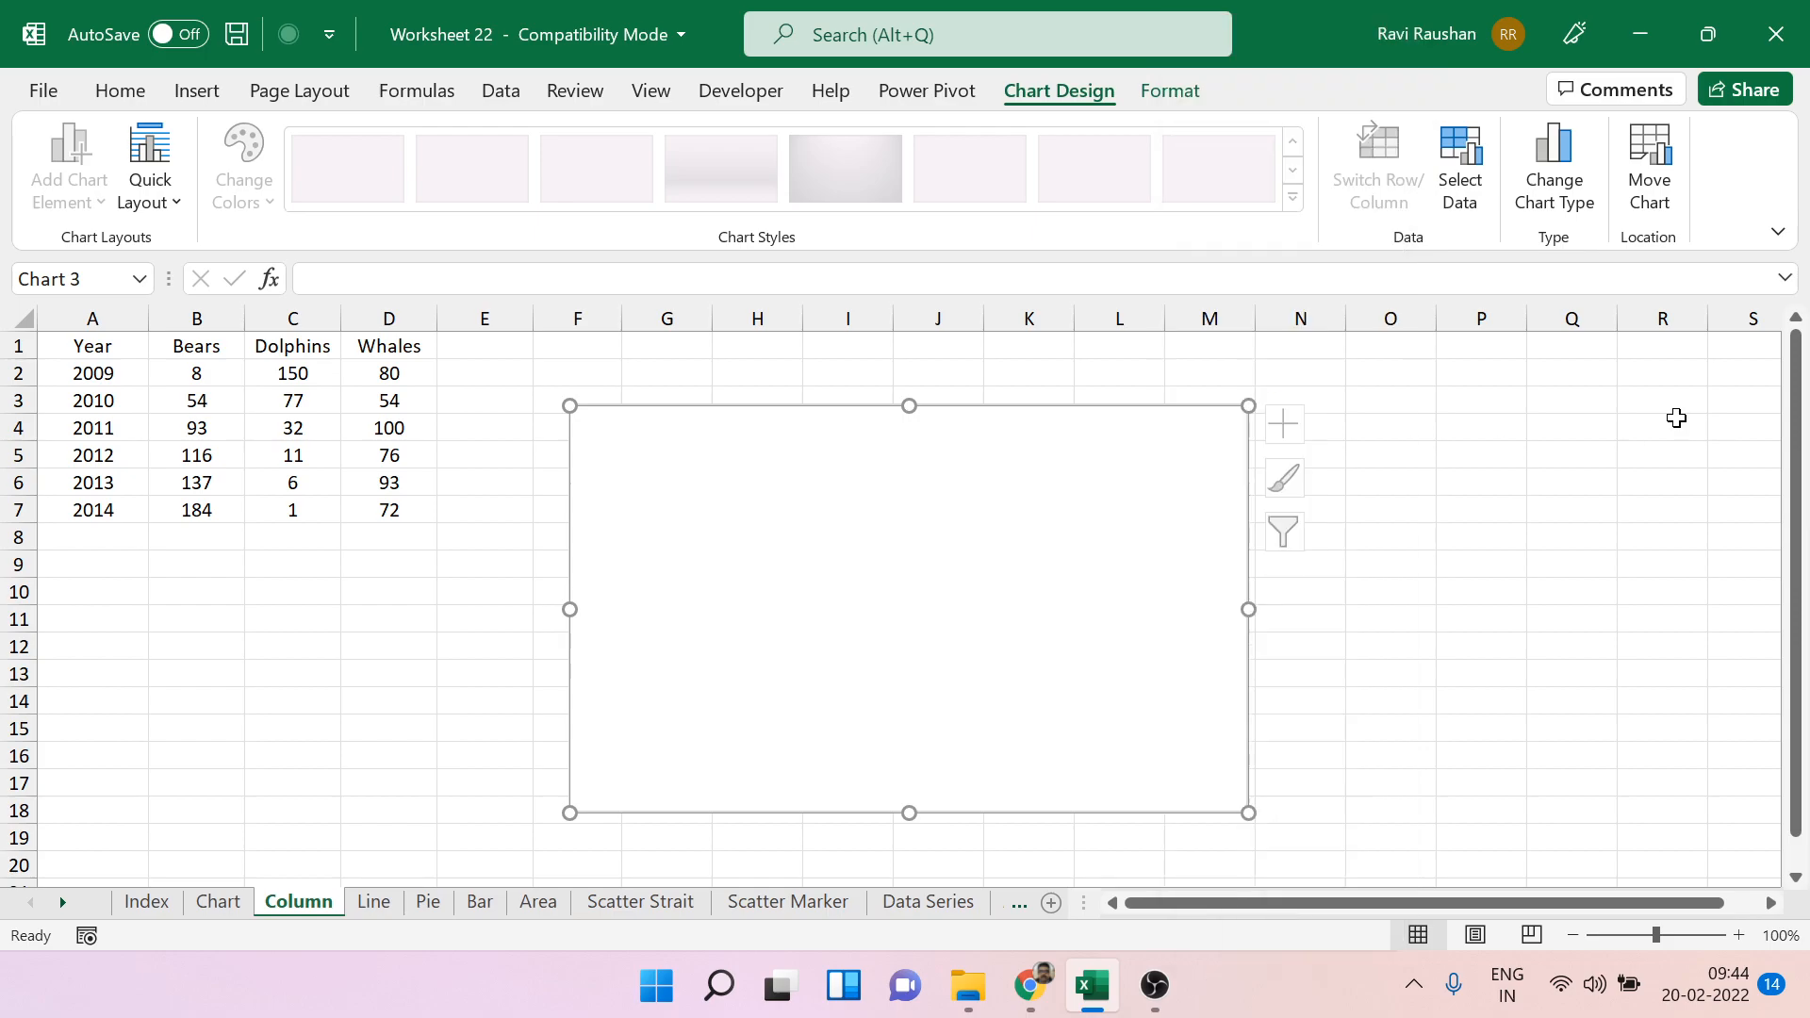
click(1455, 173)
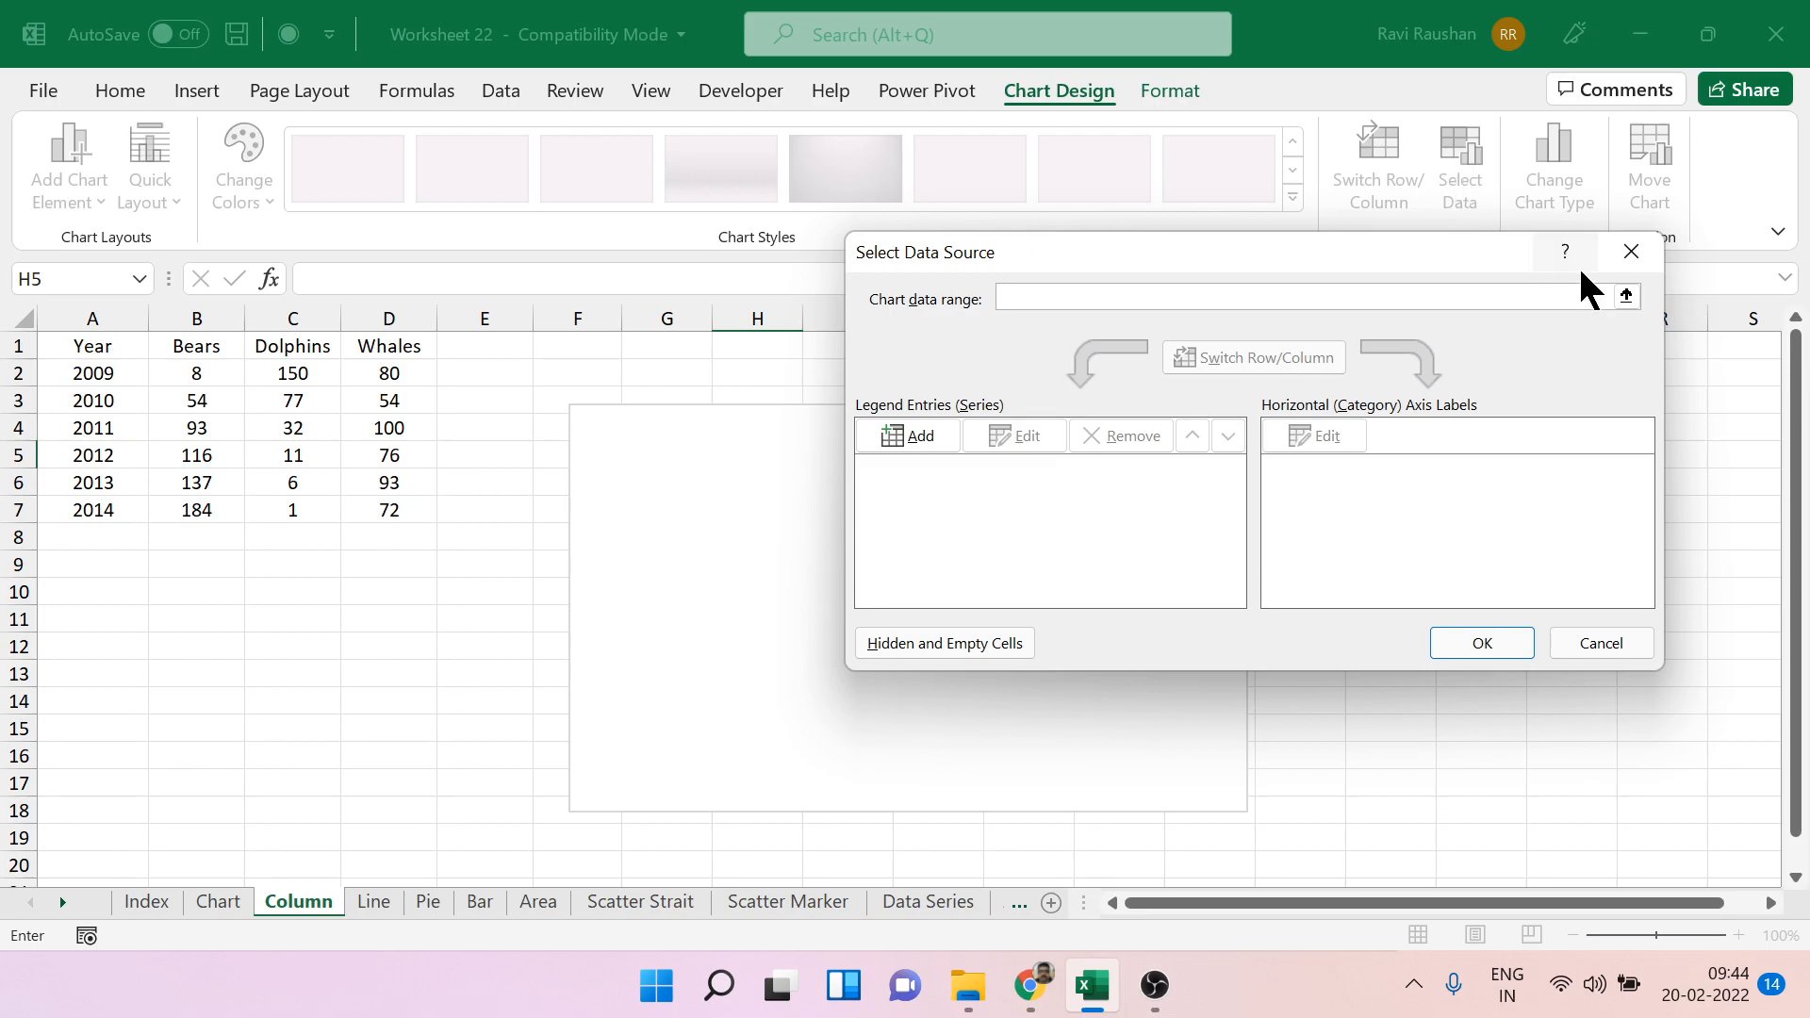
click(1635, 258)
Add a Bears data series to the empty chart, with its name from B1 and its values from B2:B7.
right_click(1103, 487)
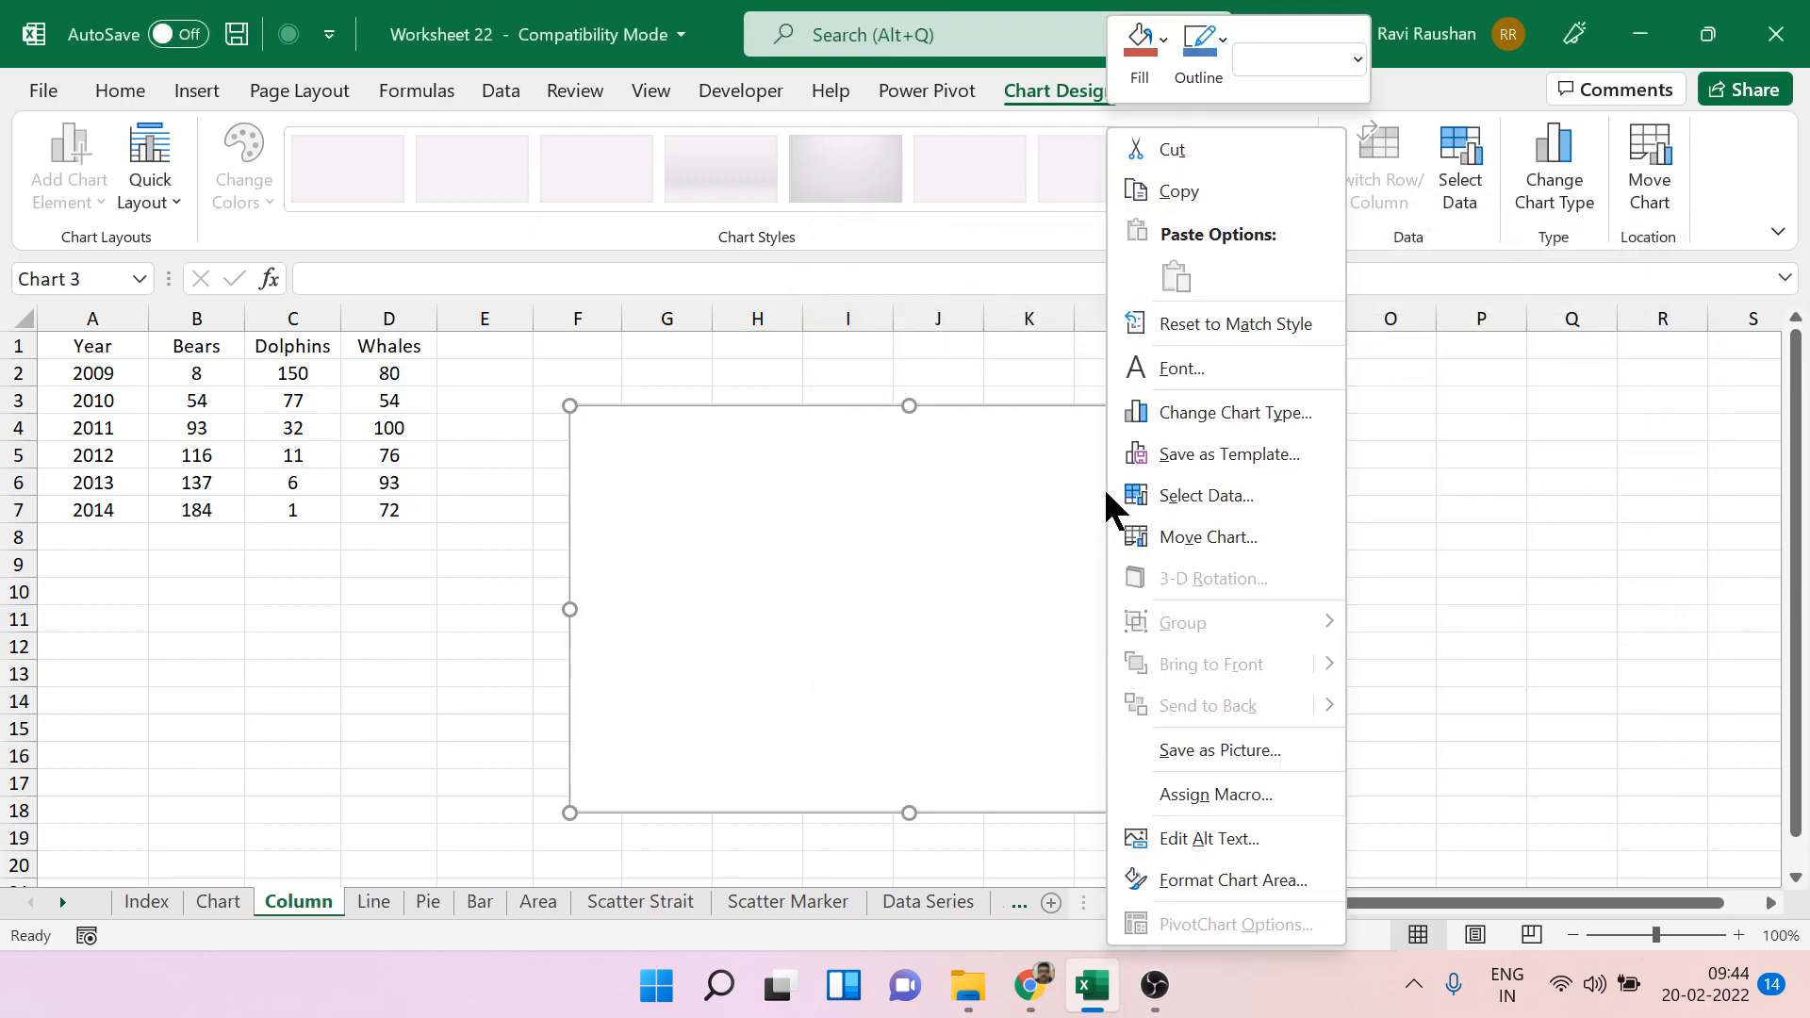
click(1167, 496)
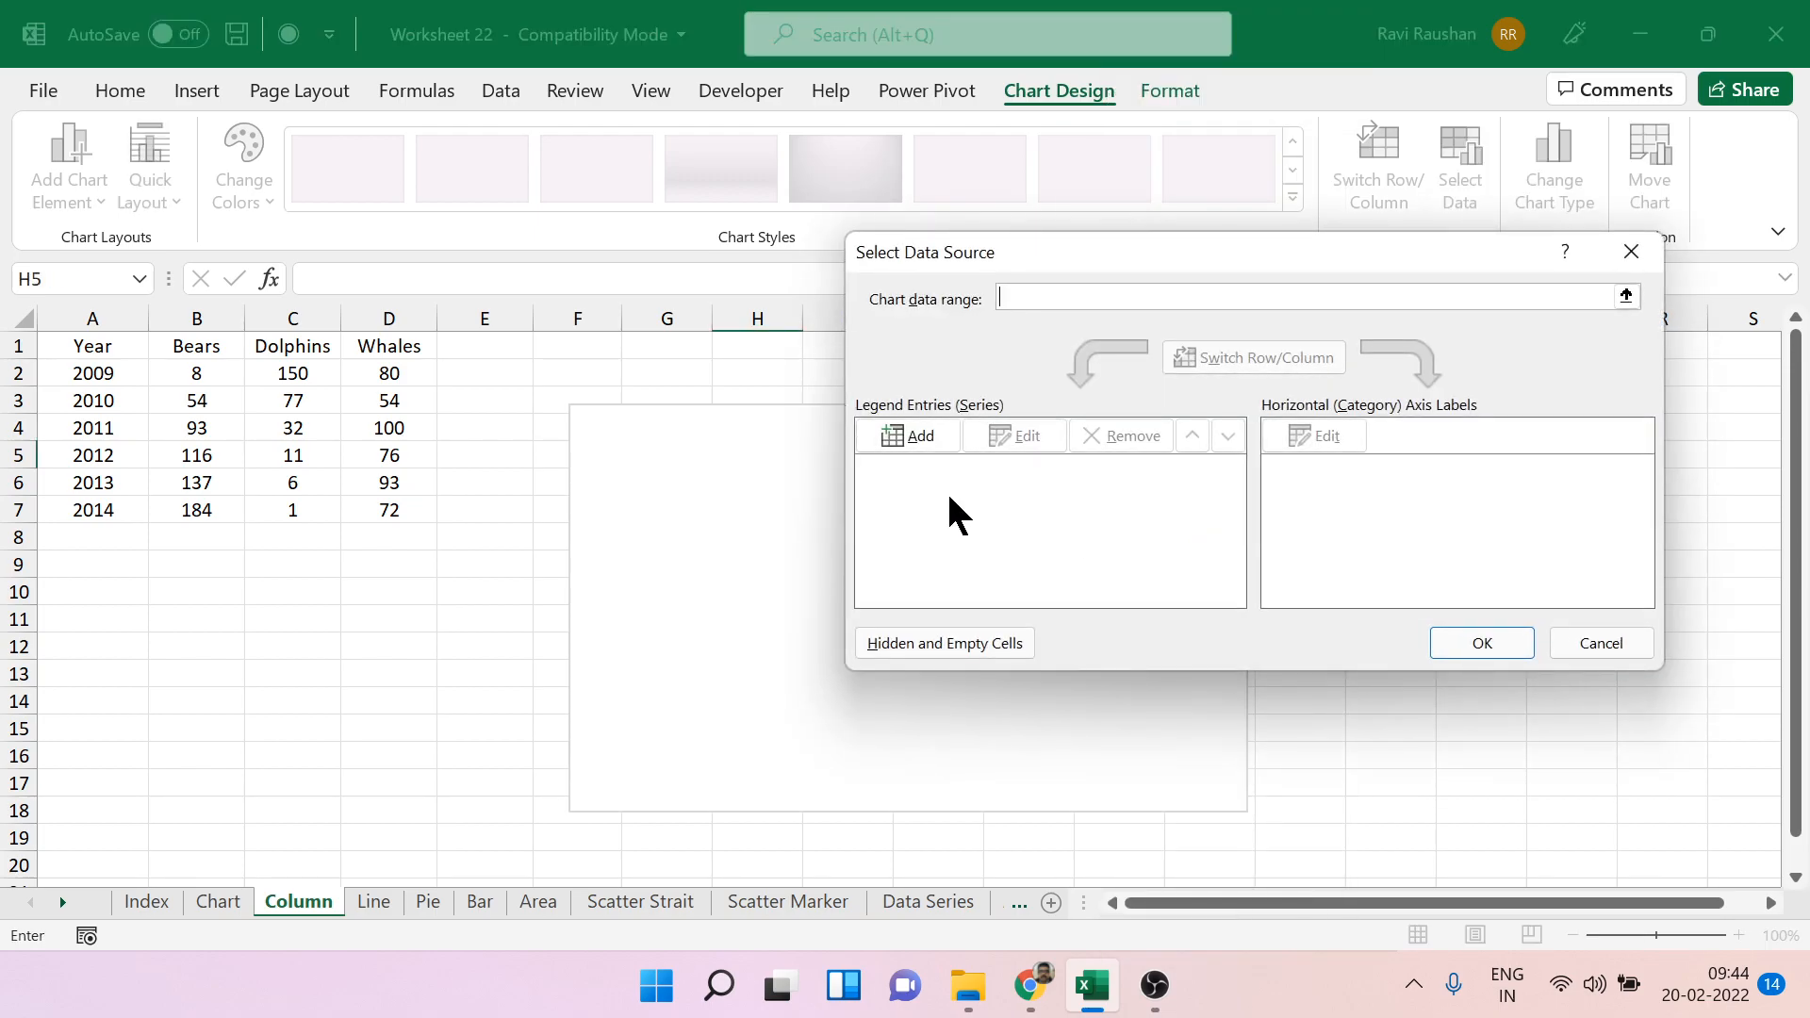
click(933, 437)
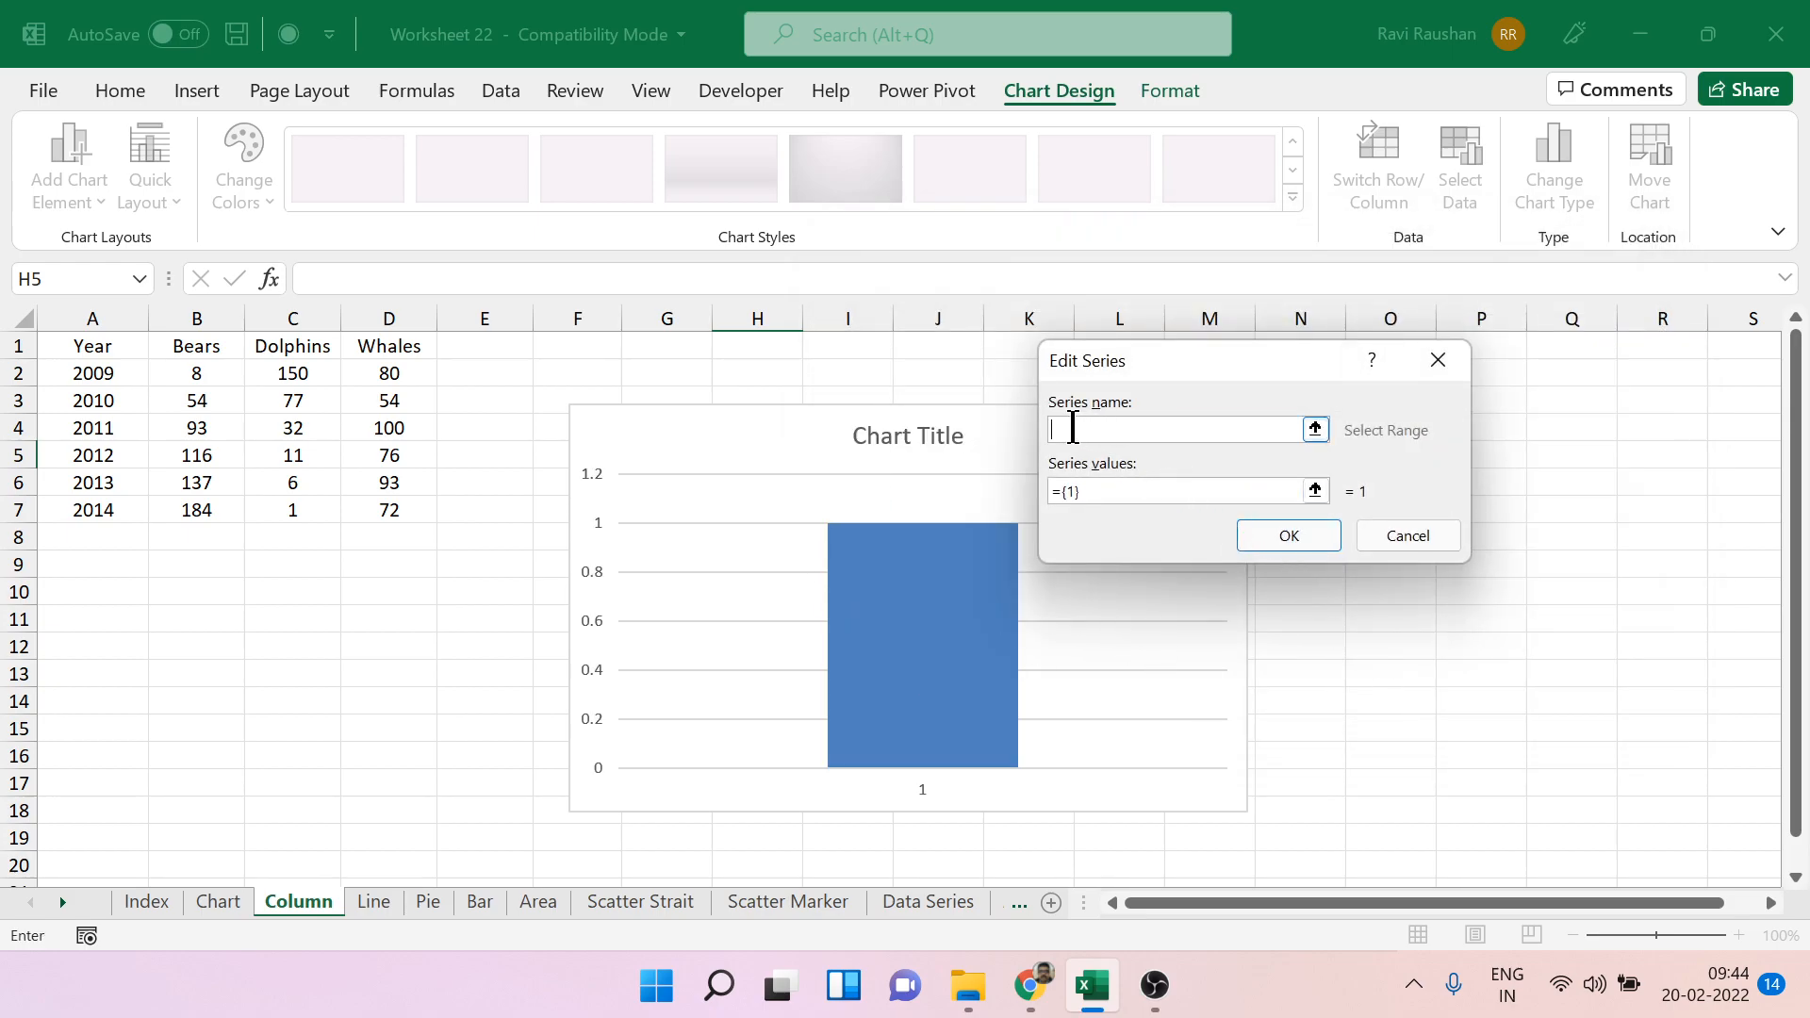
click(1316, 431)
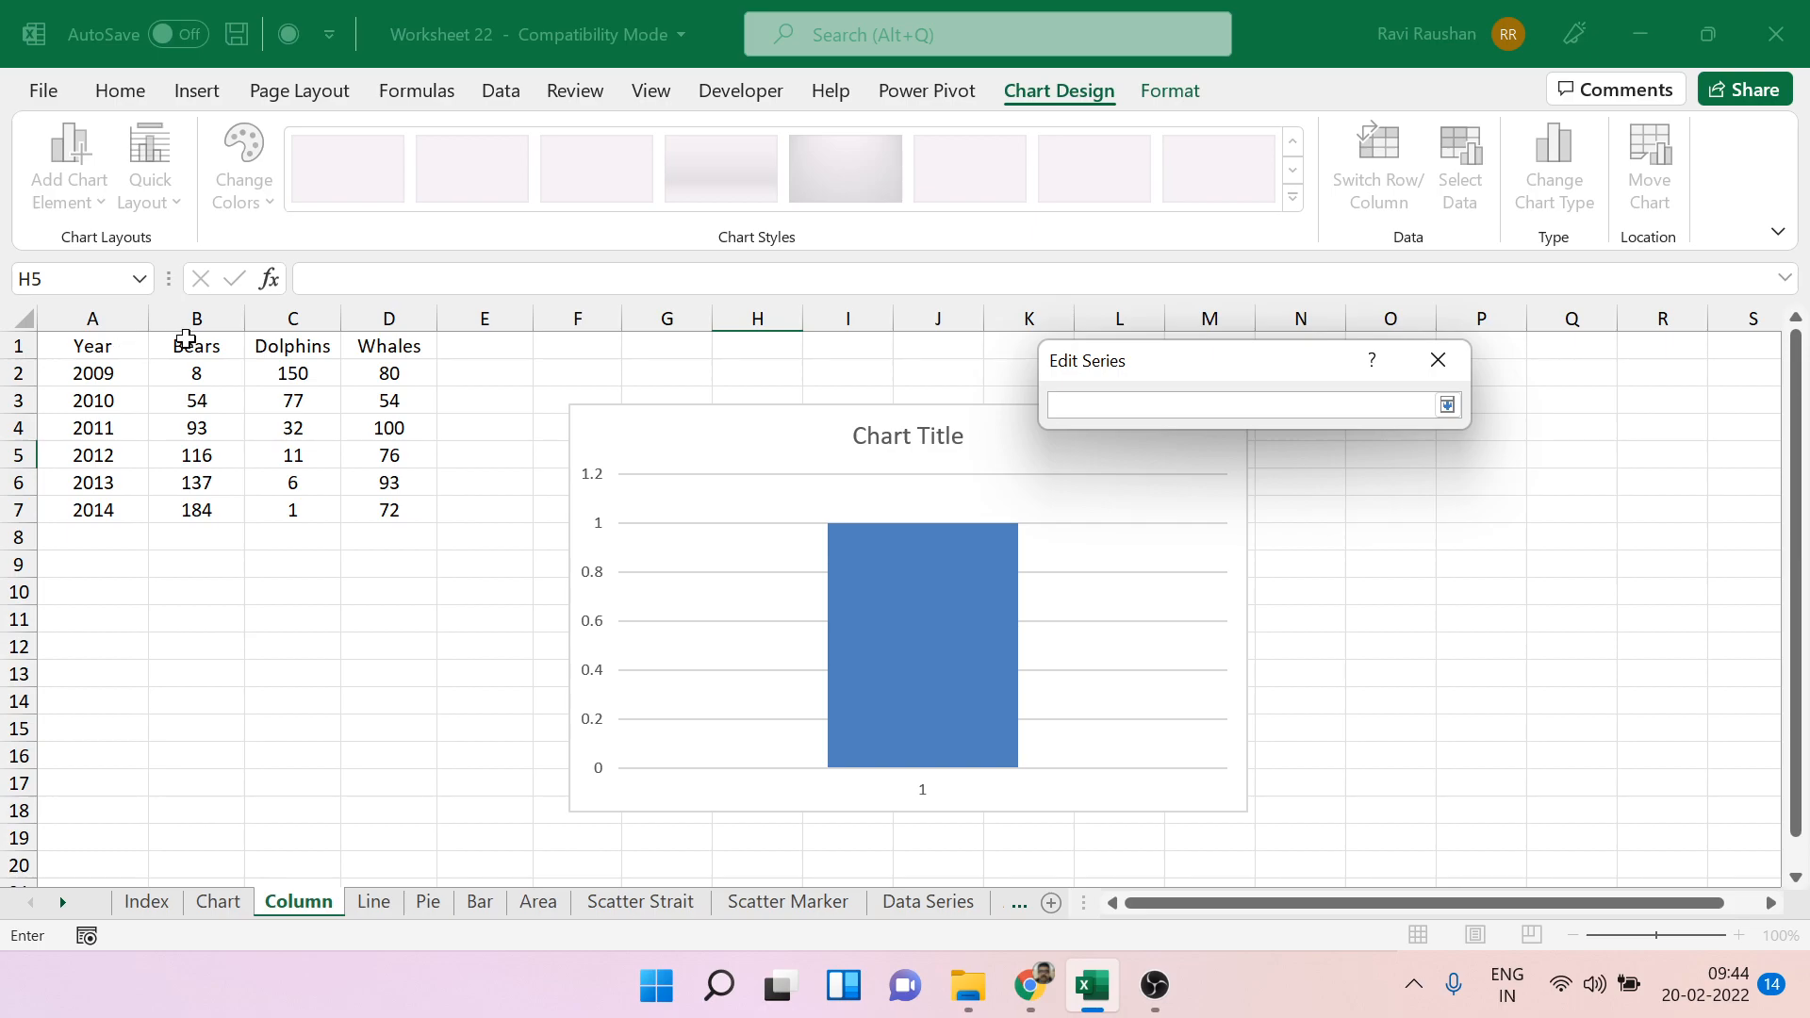
click(186, 342)
click(1447, 404)
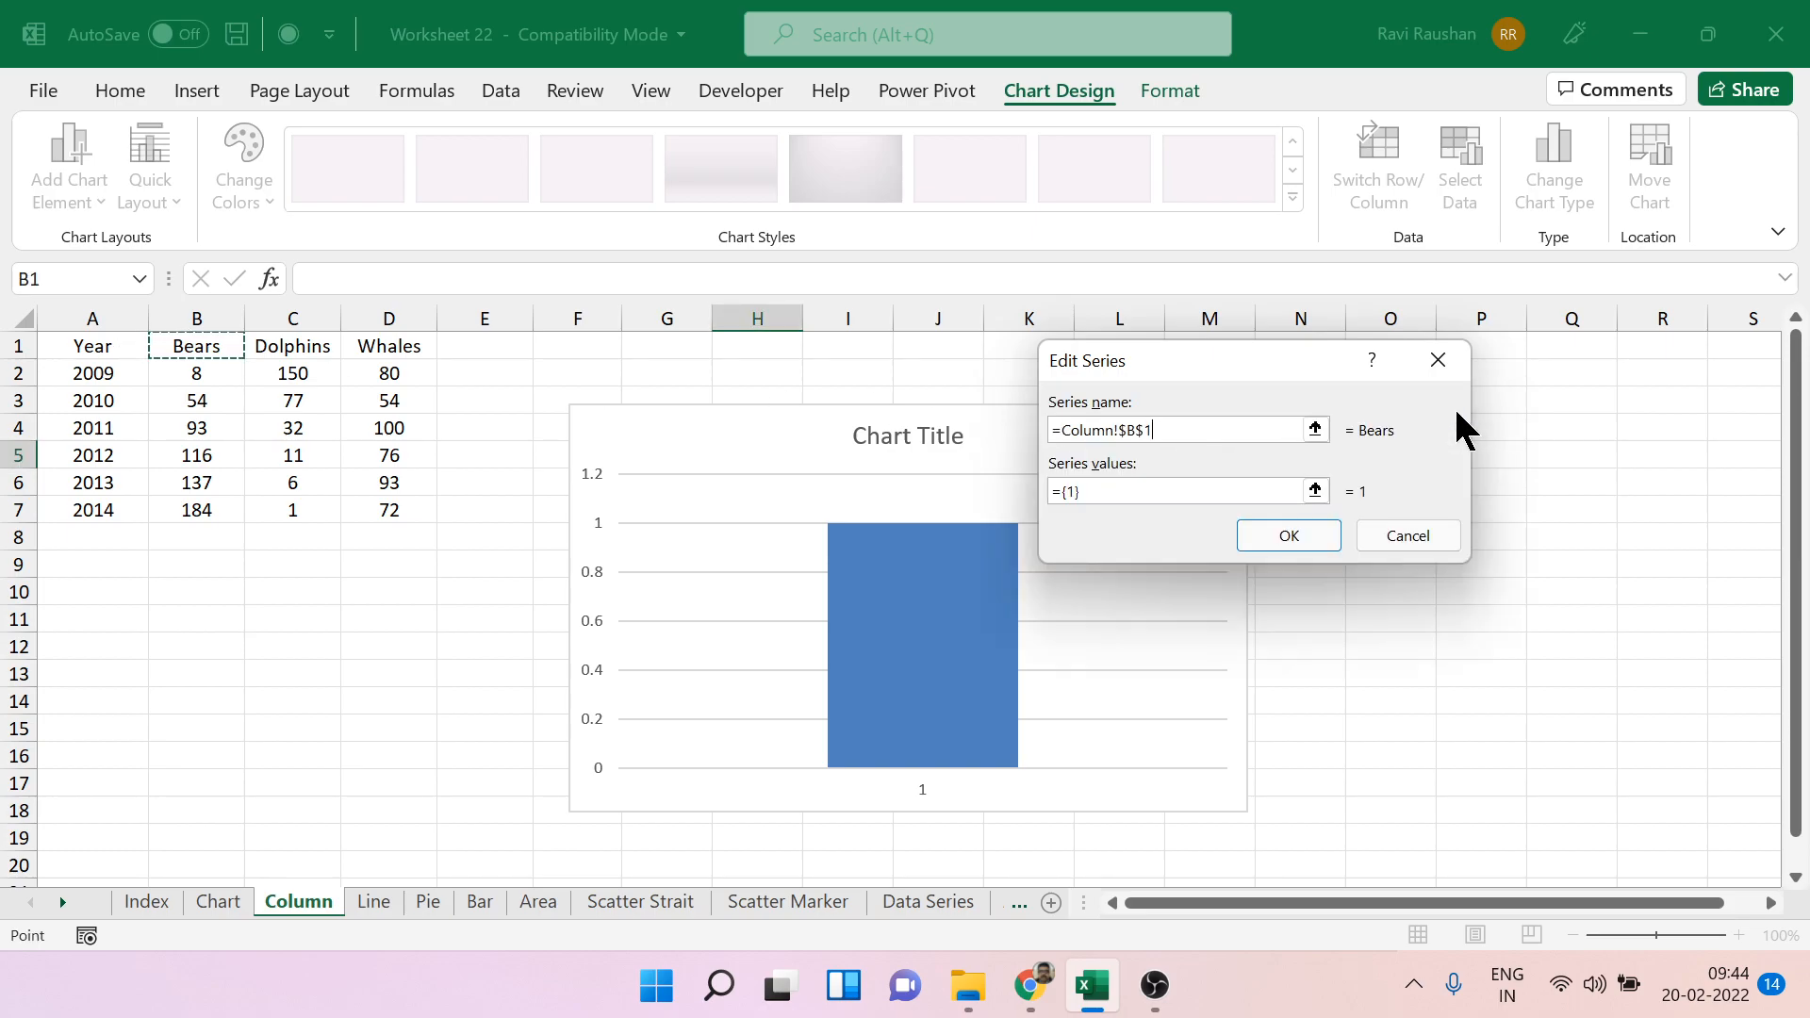
click(1316, 491)
drag(209, 379, 199, 510)
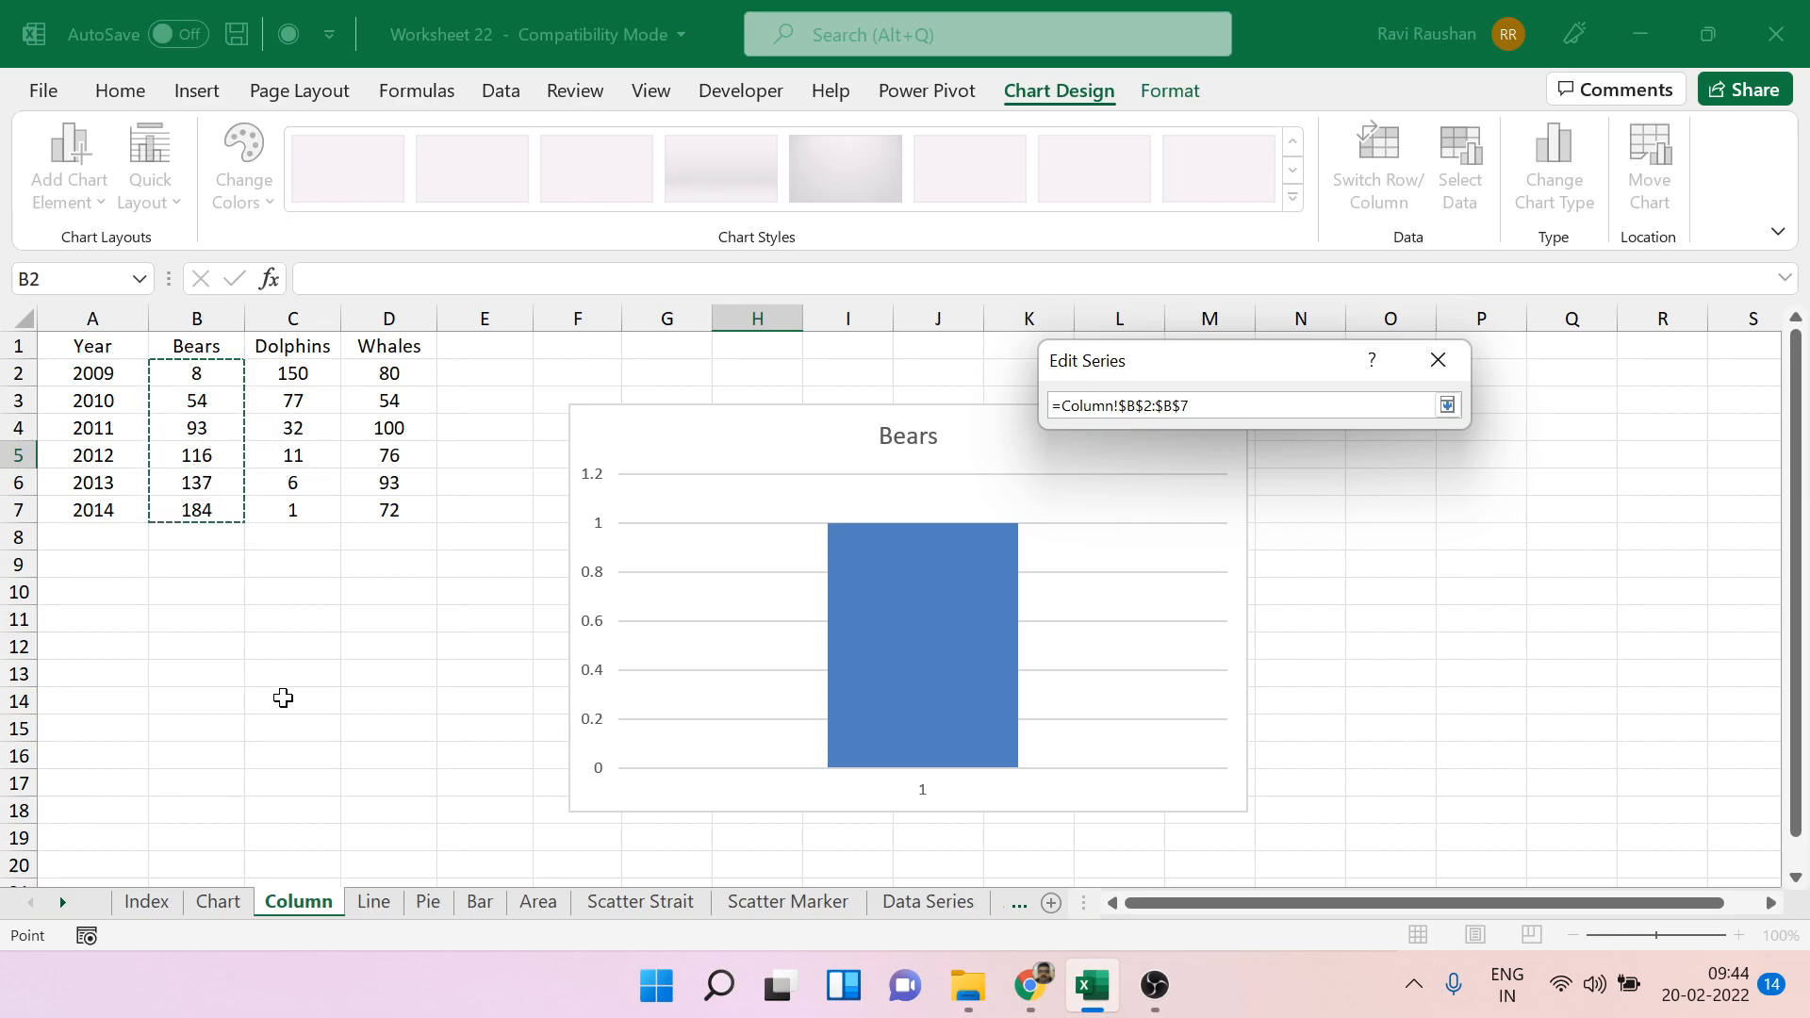
click(1447, 405)
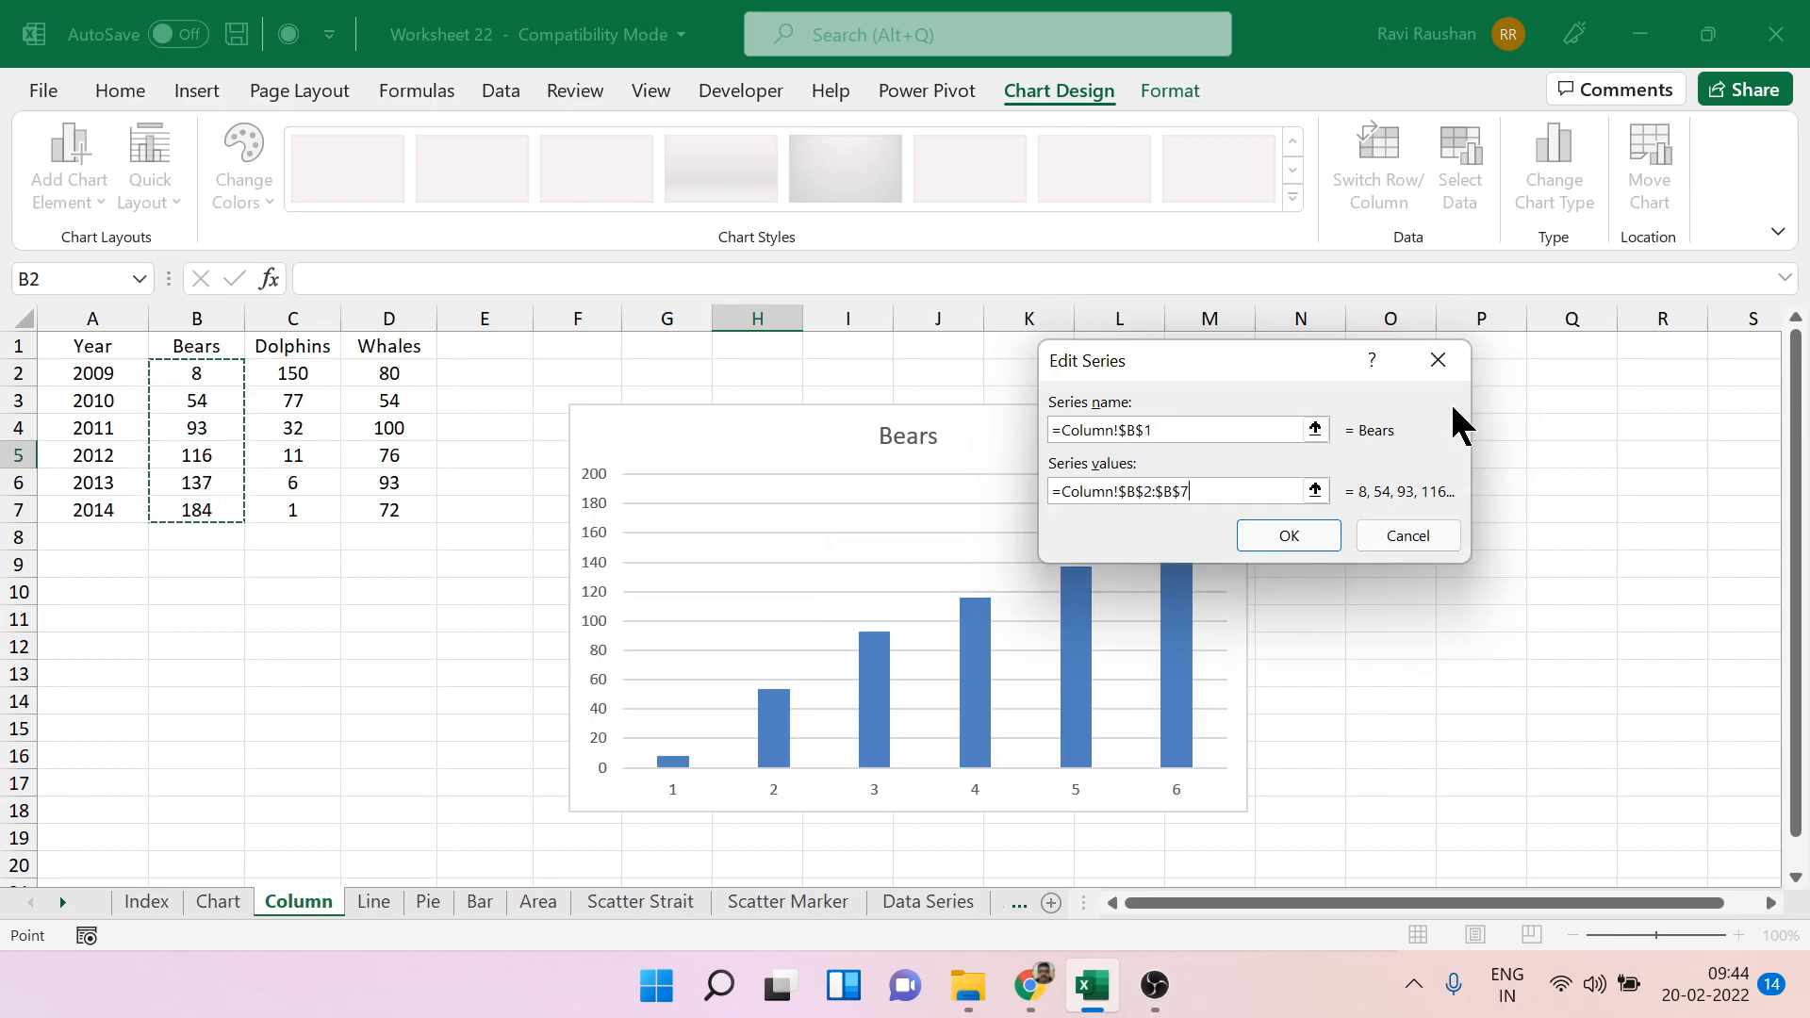
click(1284, 516)
click(1481, 645)
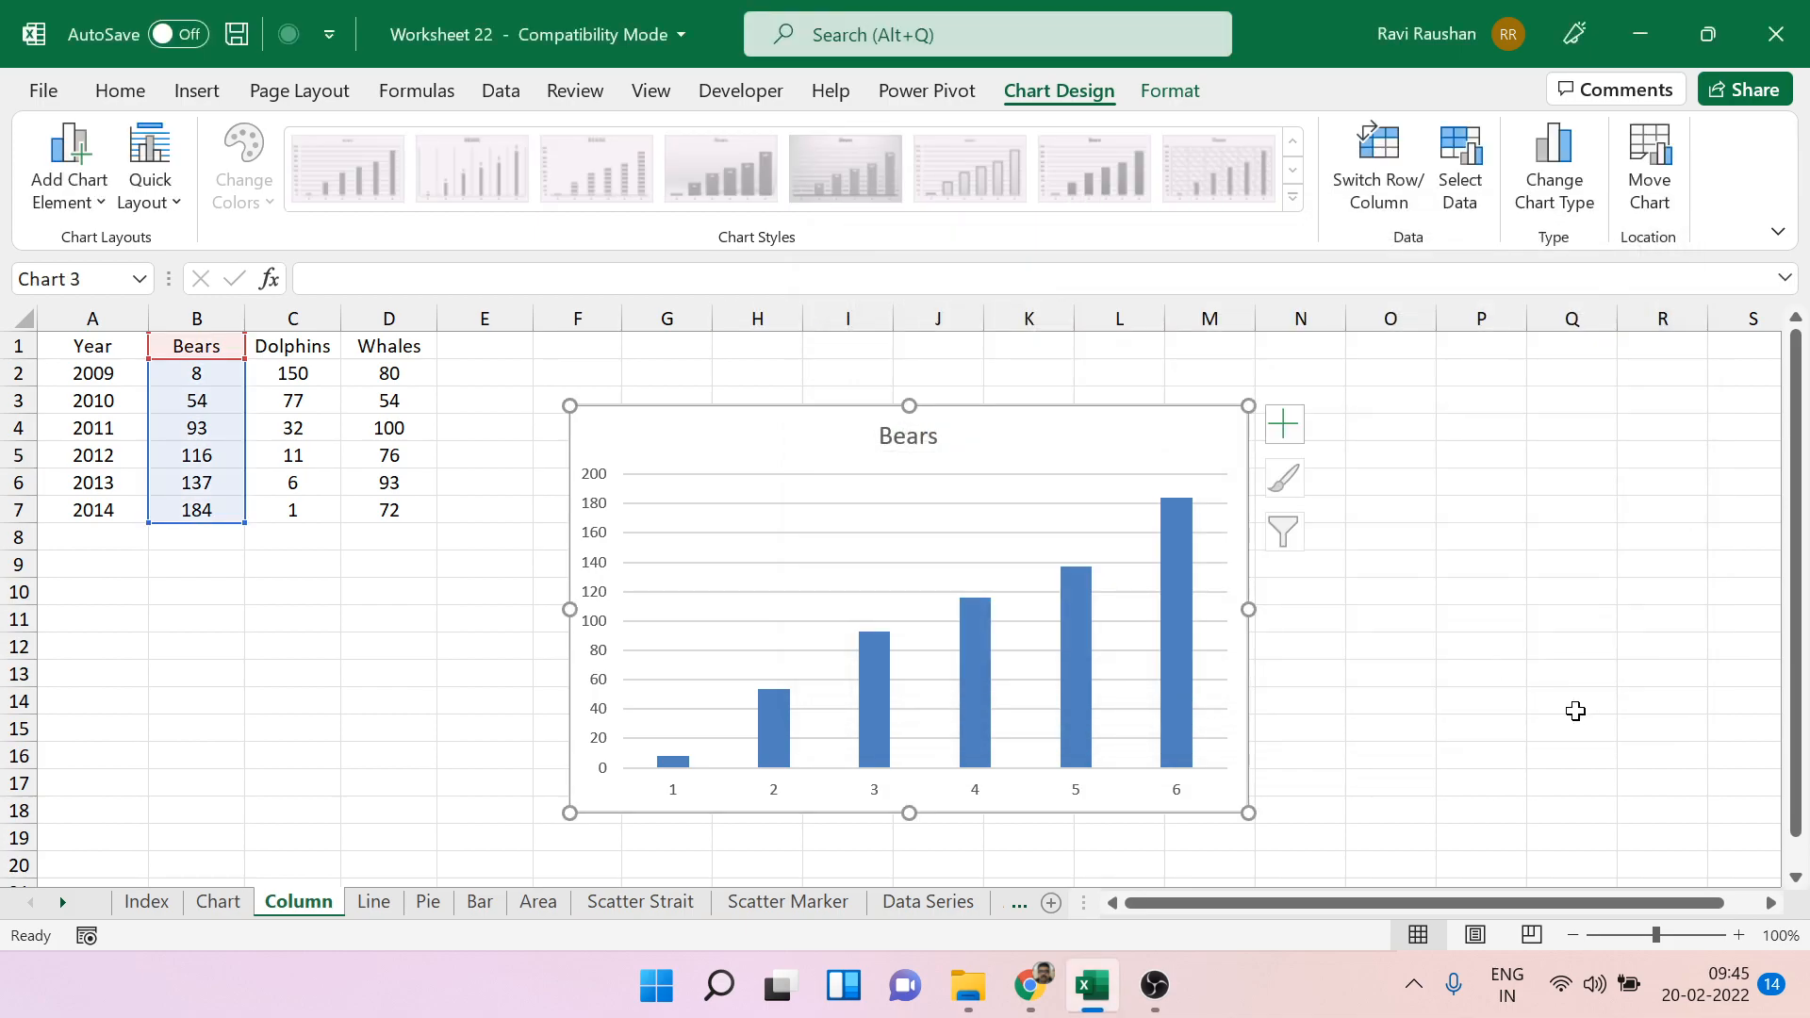
Add a Whales data series to the chart, with its name from D1 and its values from D2:D7.
right_click(1197, 444)
click(1362, 496)
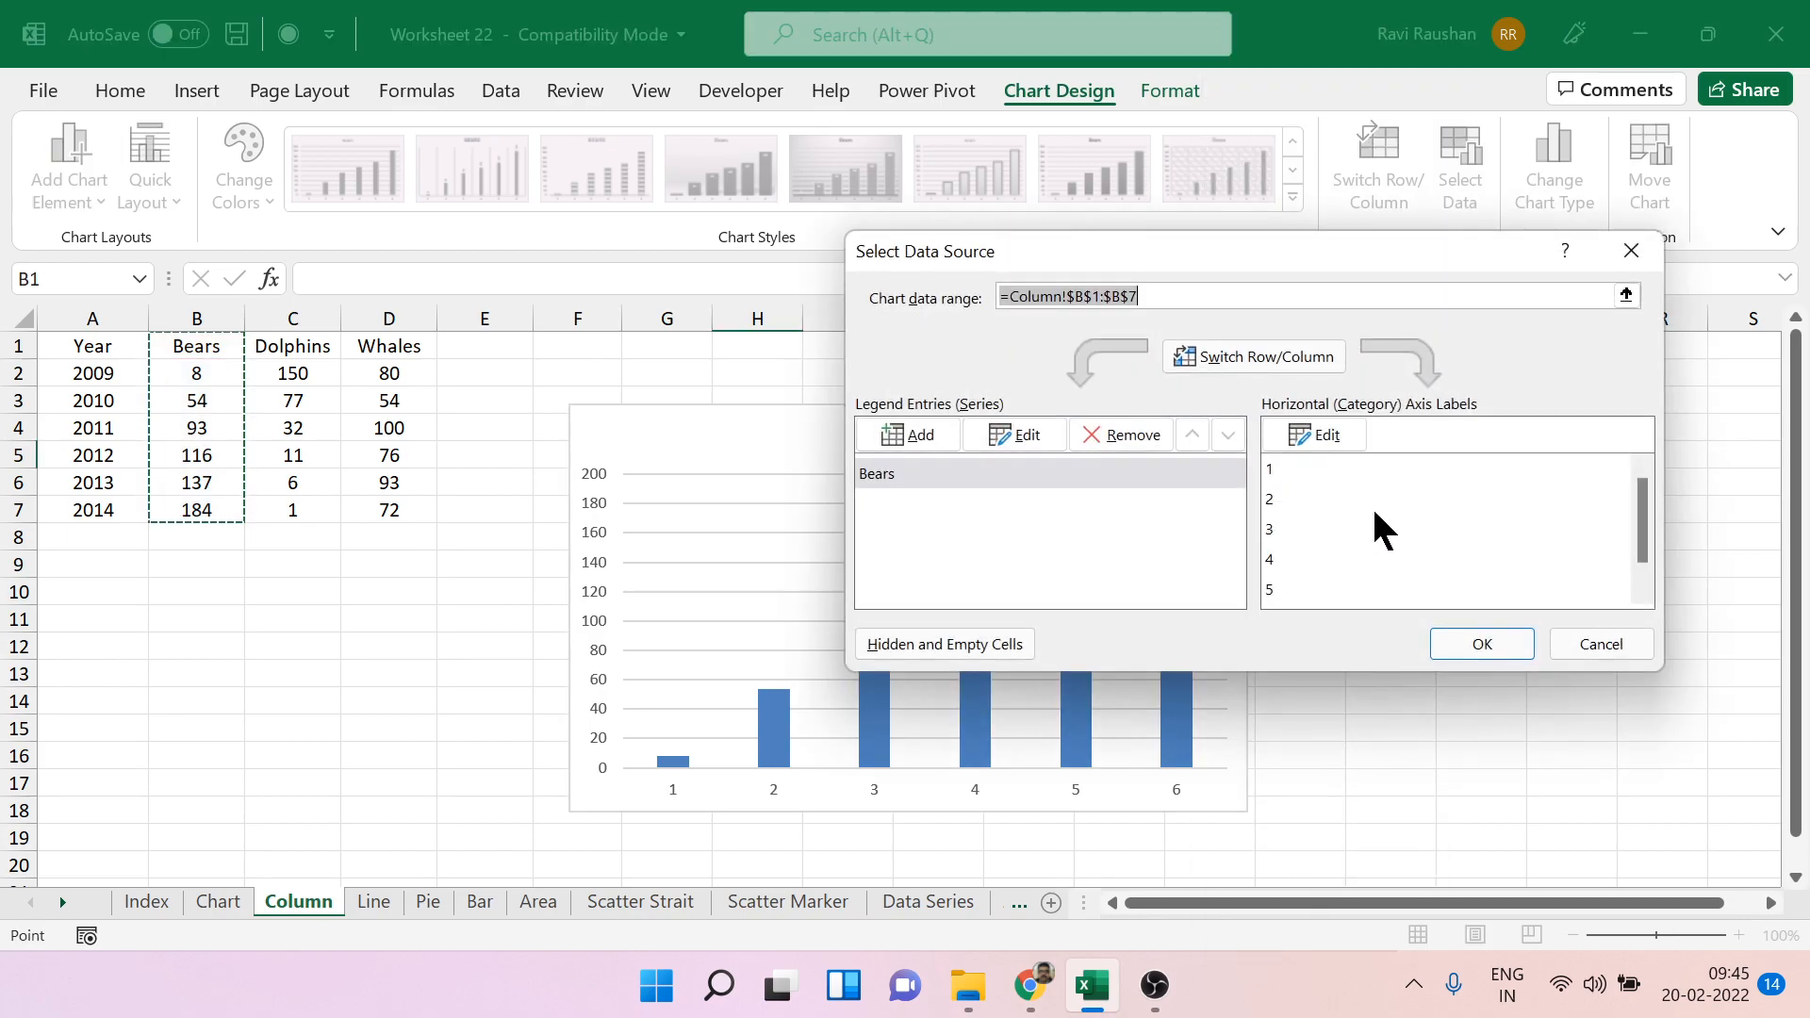
click(935, 443)
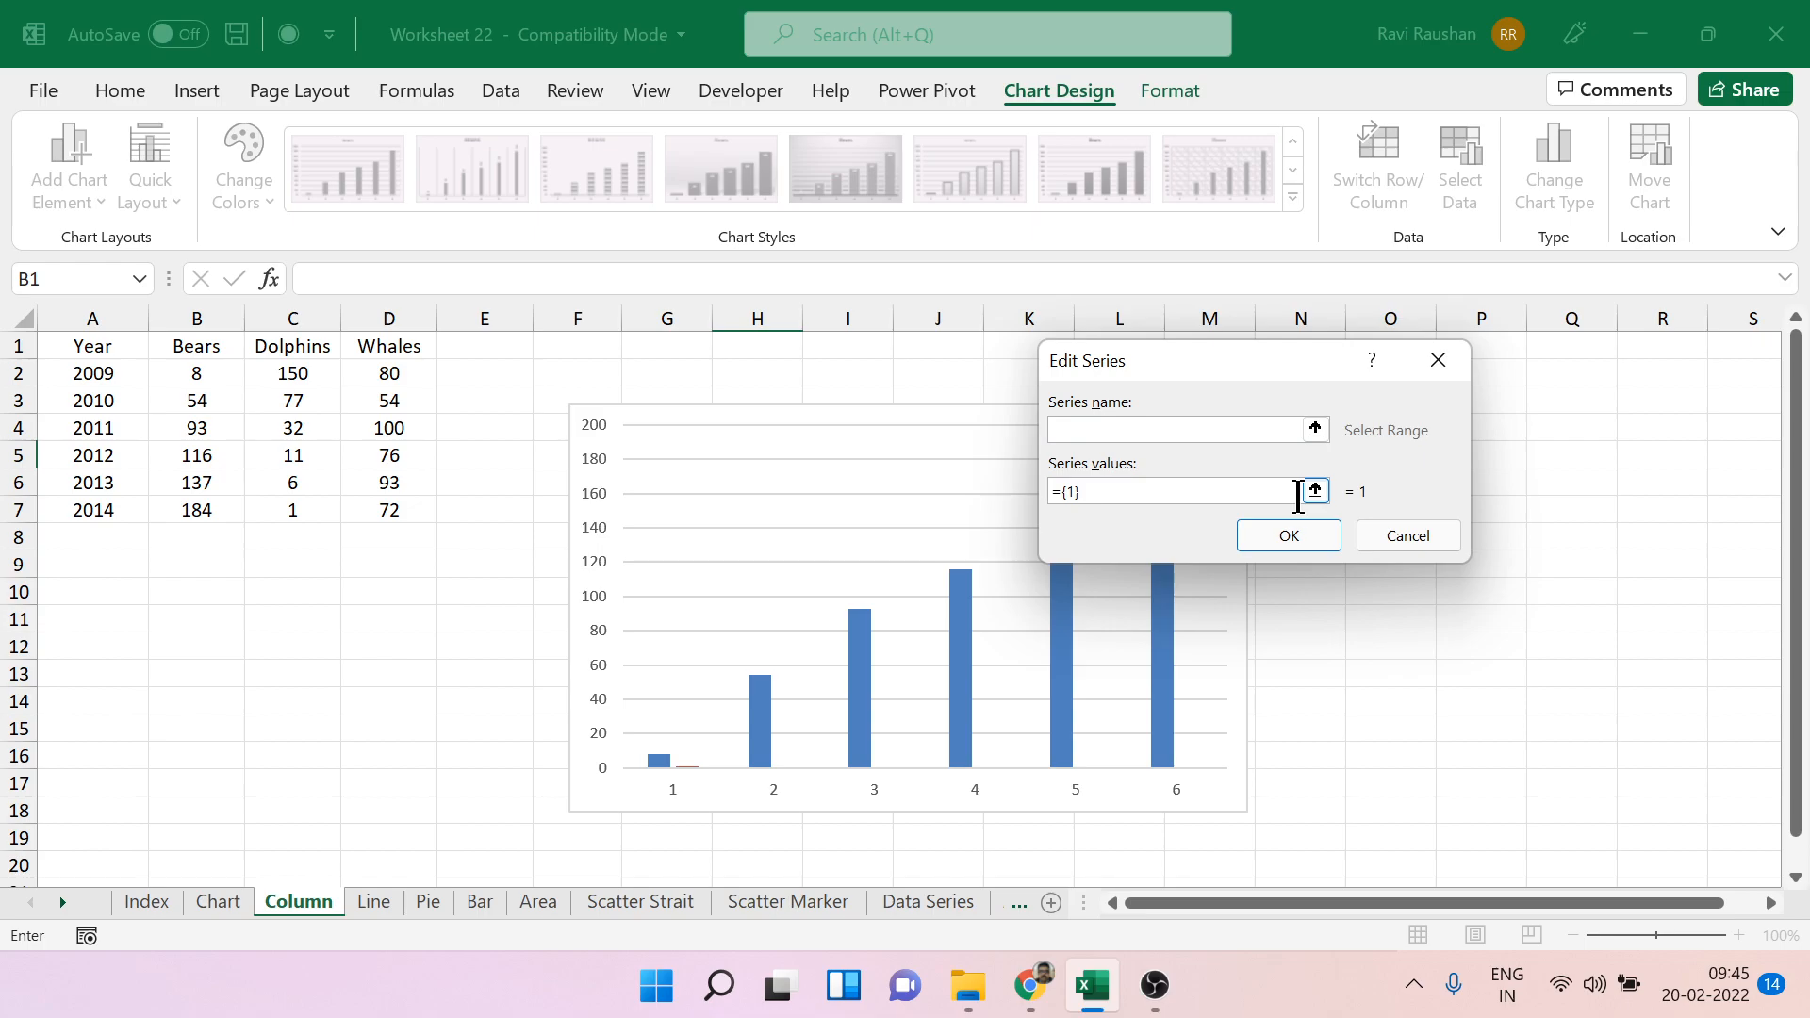
click(413, 346)
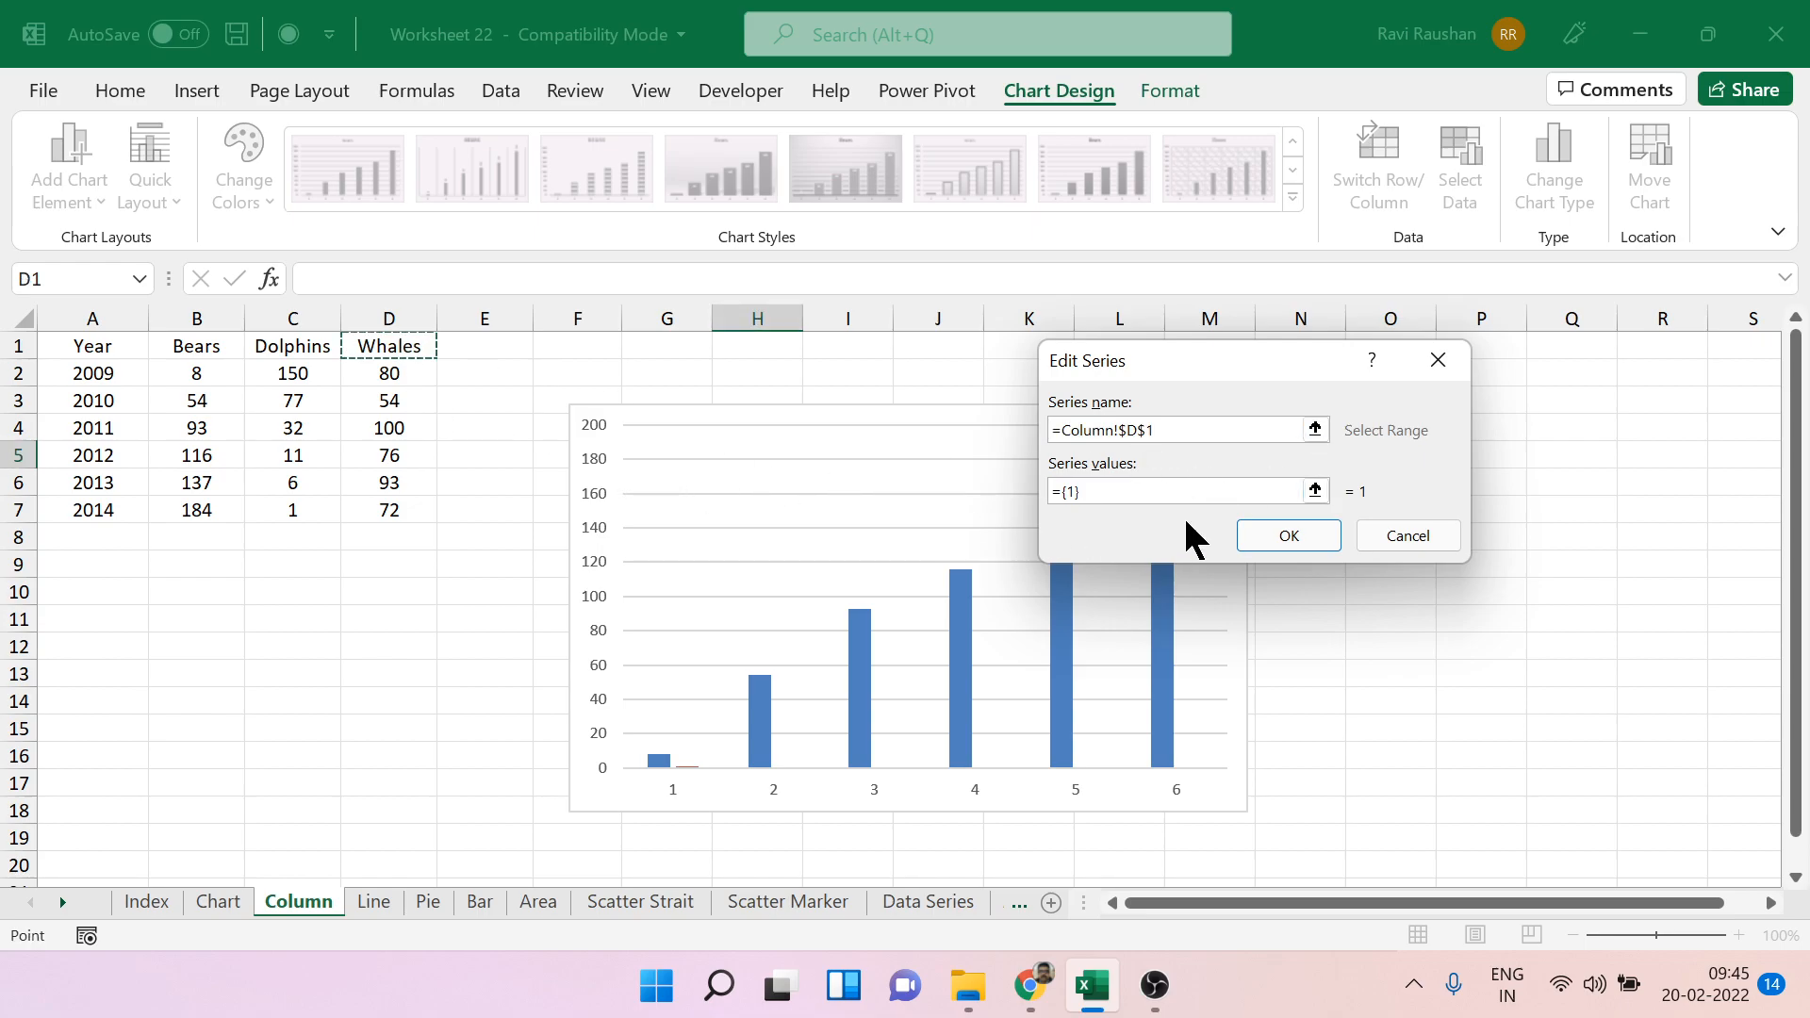
click(1315, 490)
drag(390, 375, 385, 509)
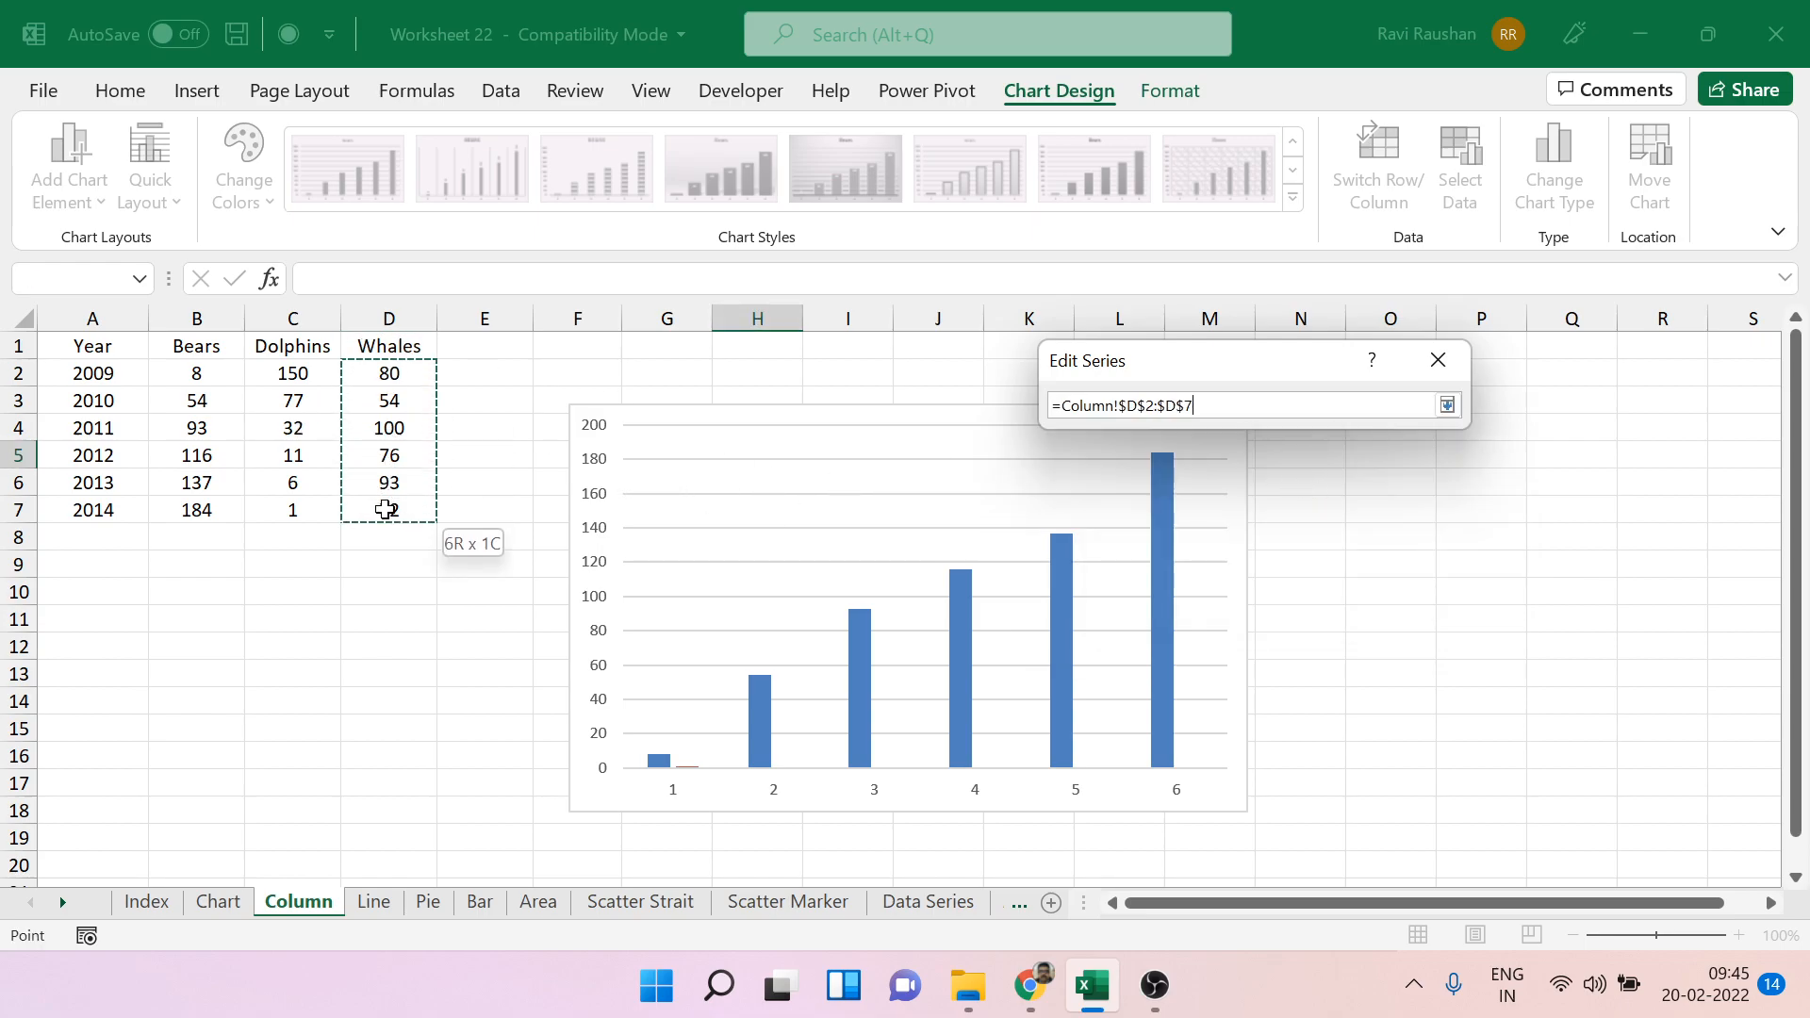
click(1447, 405)
click(1282, 545)
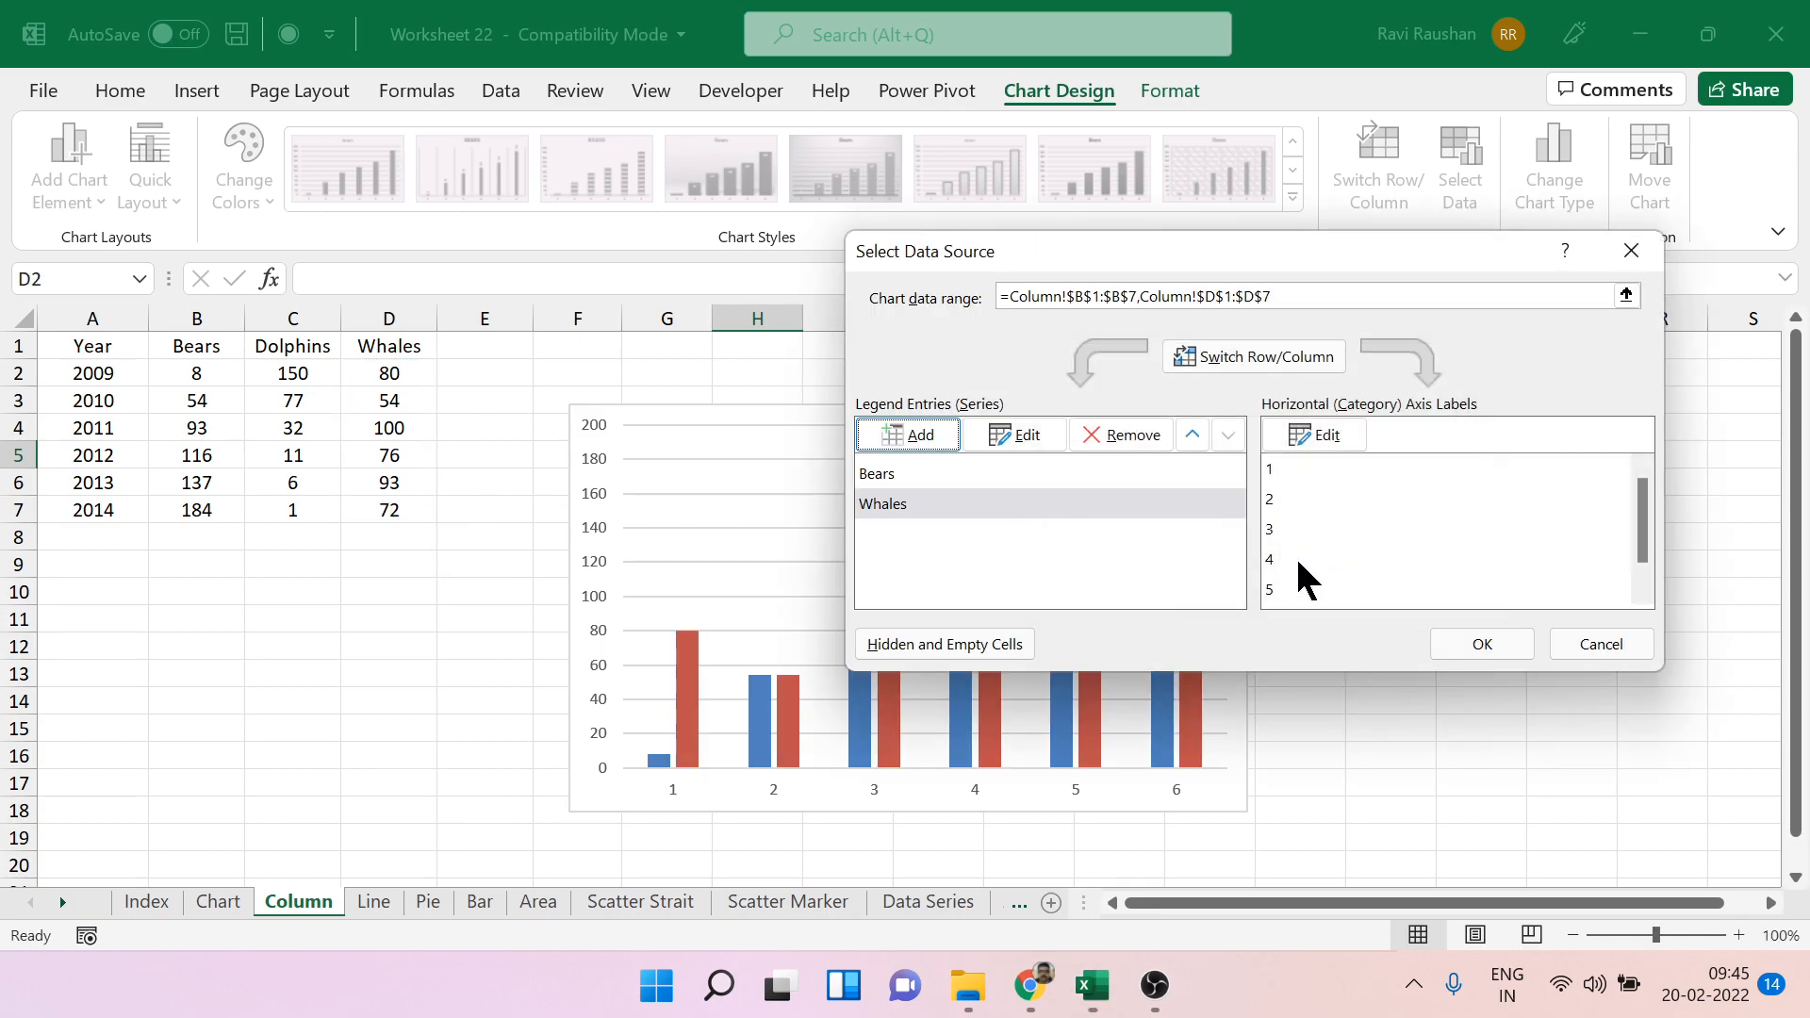
click(1478, 645)
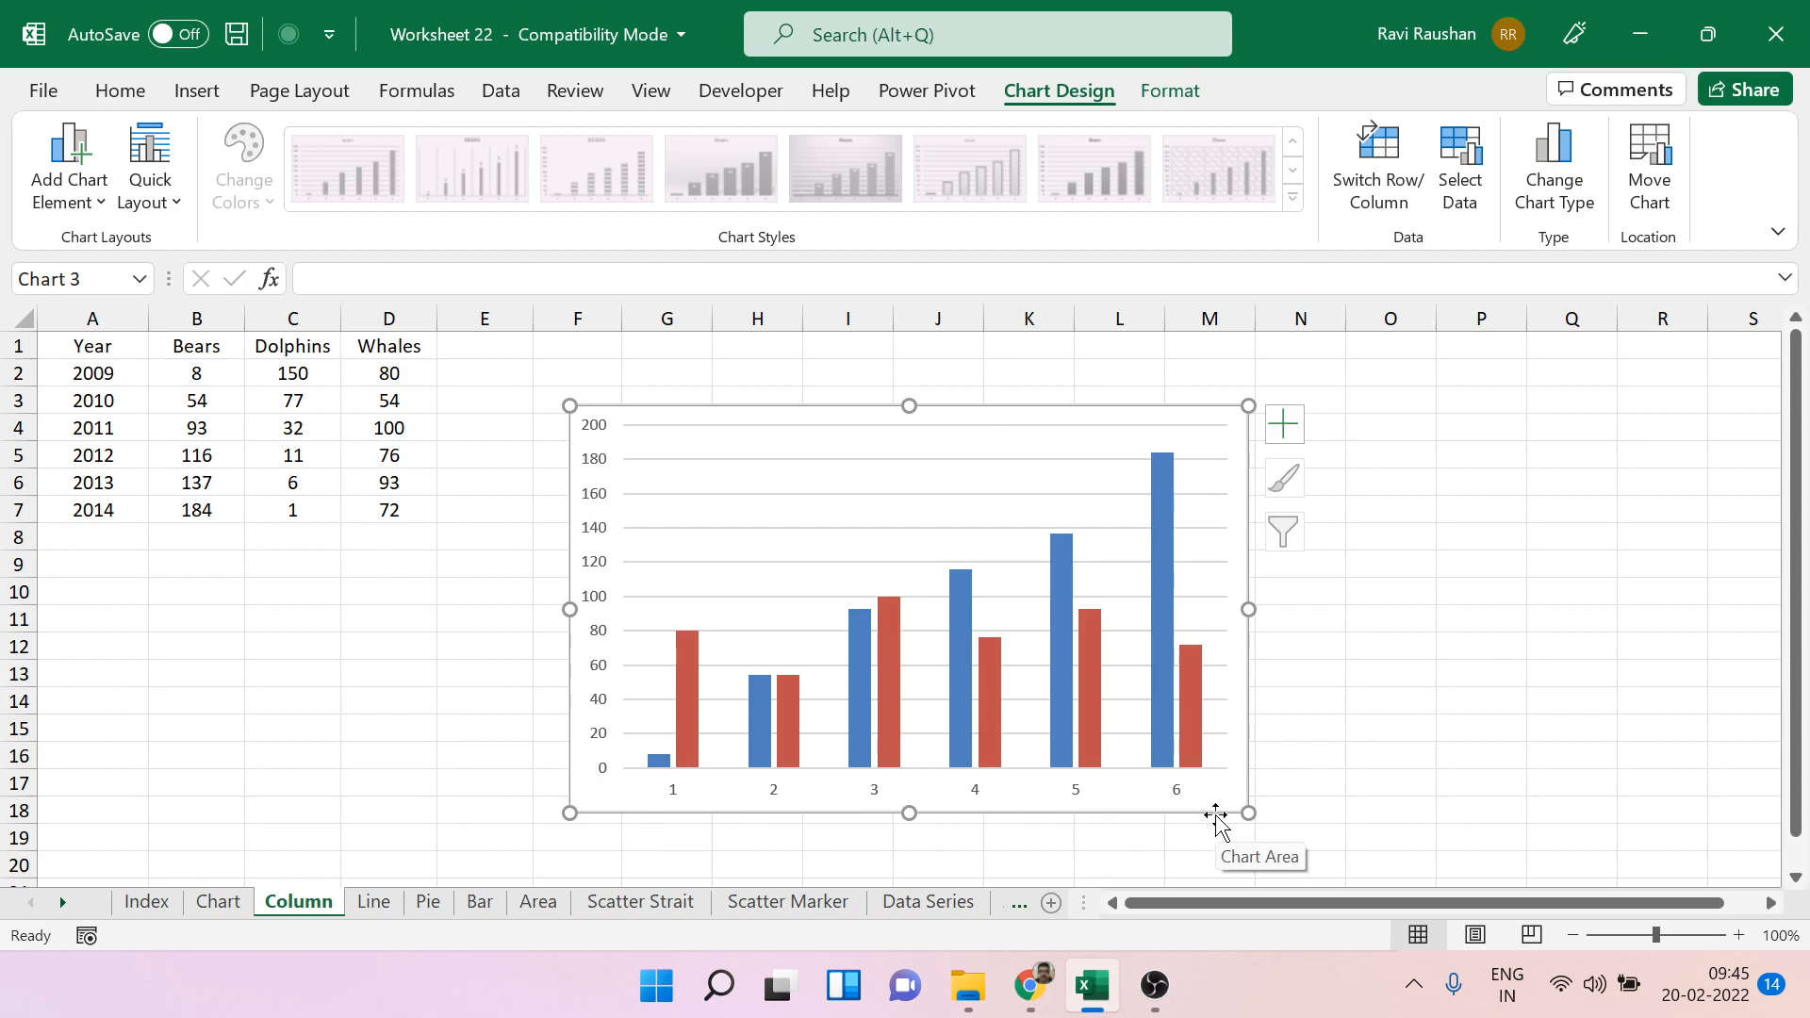
Set the chart's horizontal axis labels to the years in A2:A7.
right_click(1096, 457)
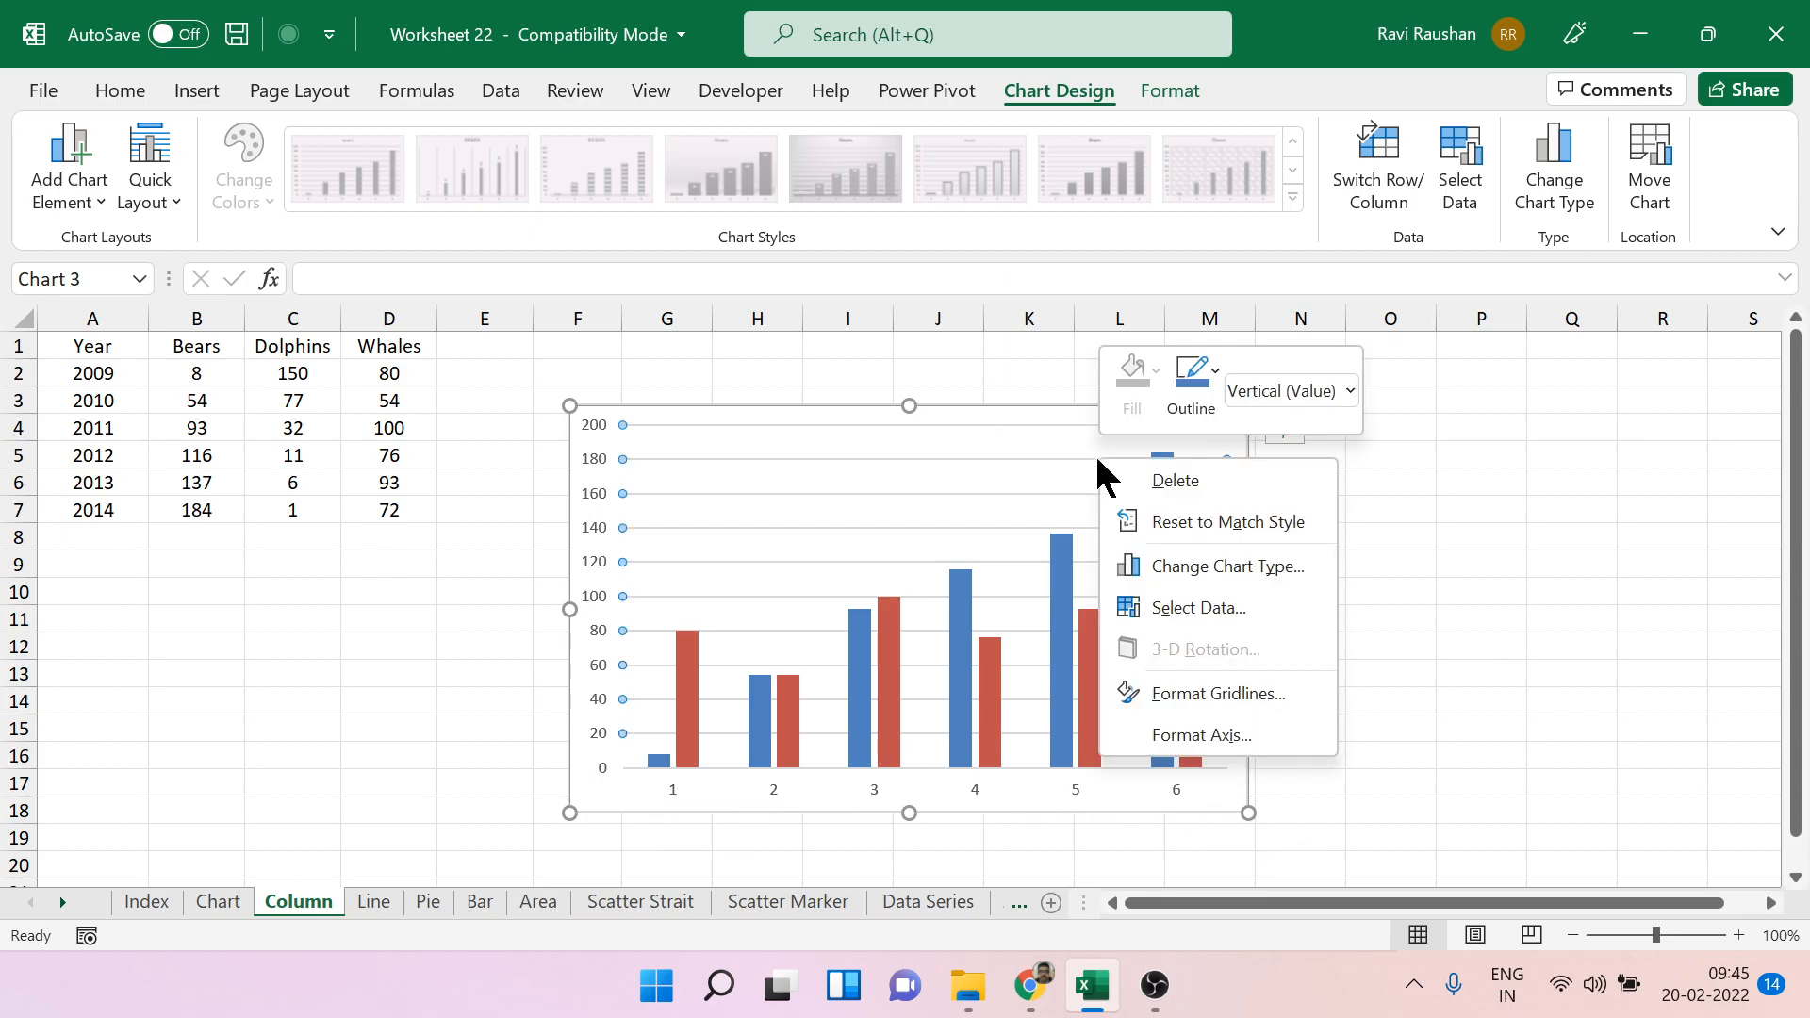
click(1246, 611)
click(1316, 434)
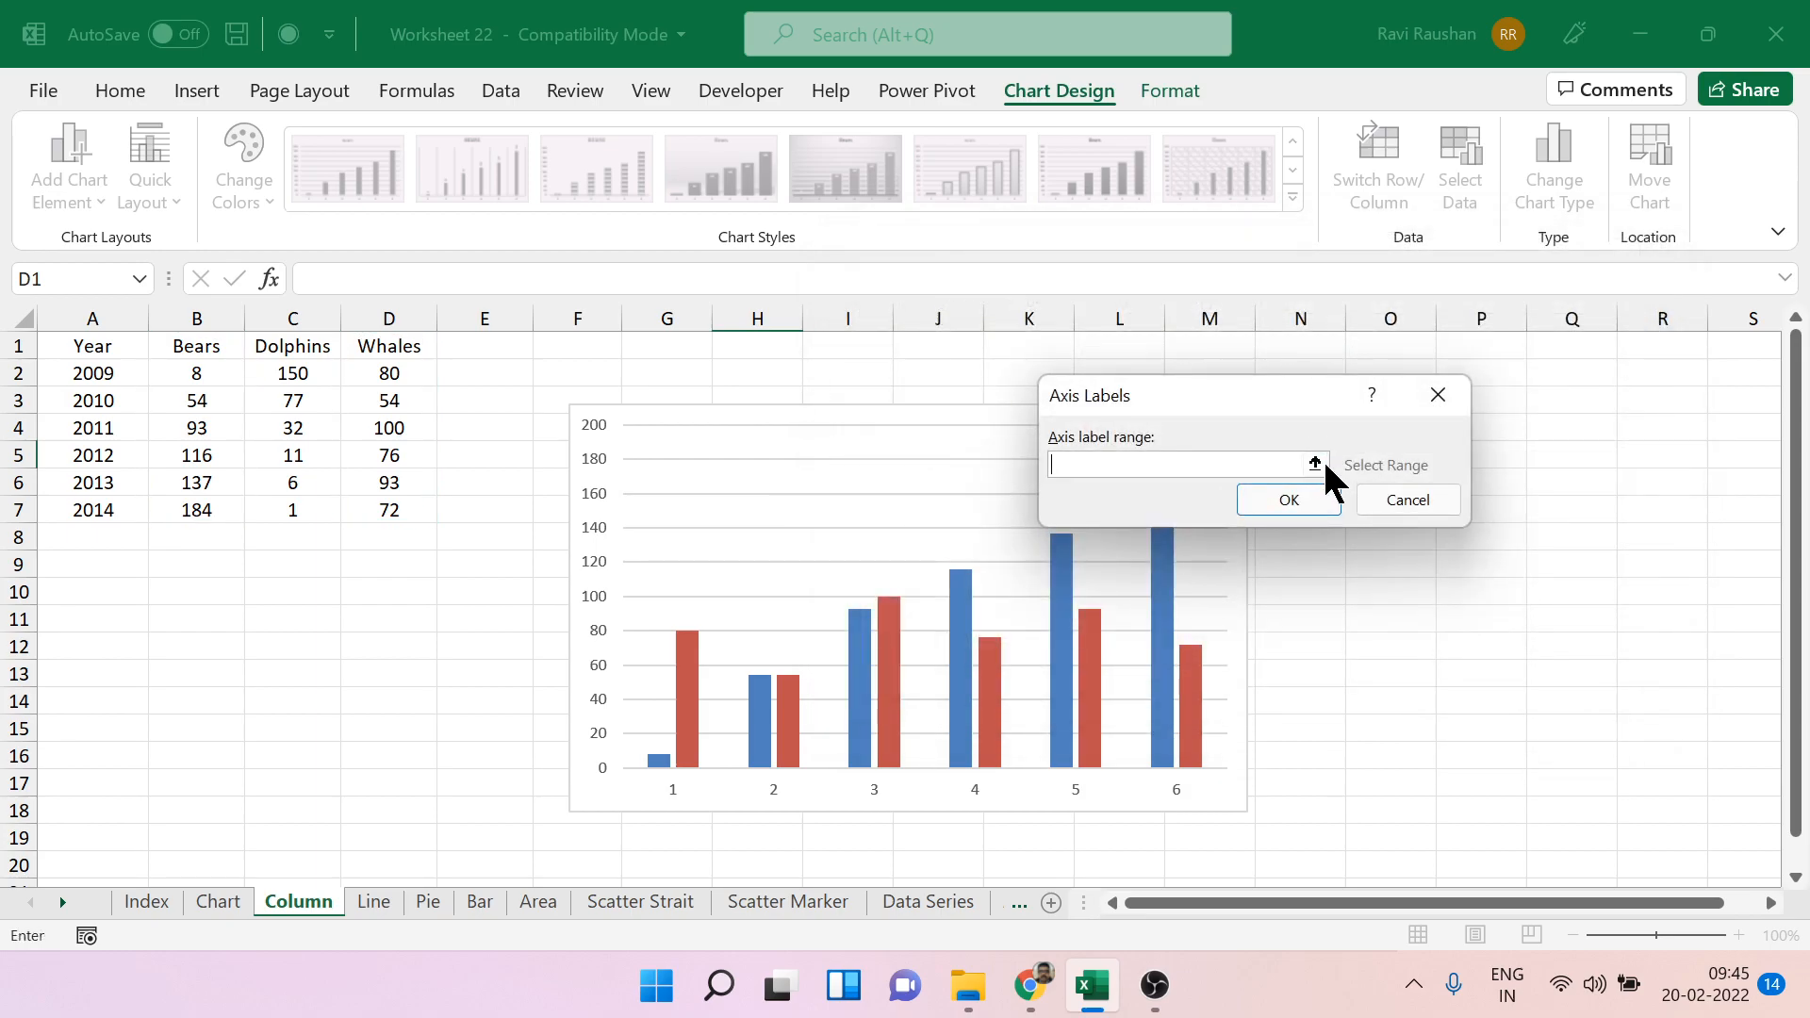
click(1316, 464)
drag(132, 377, 121, 509)
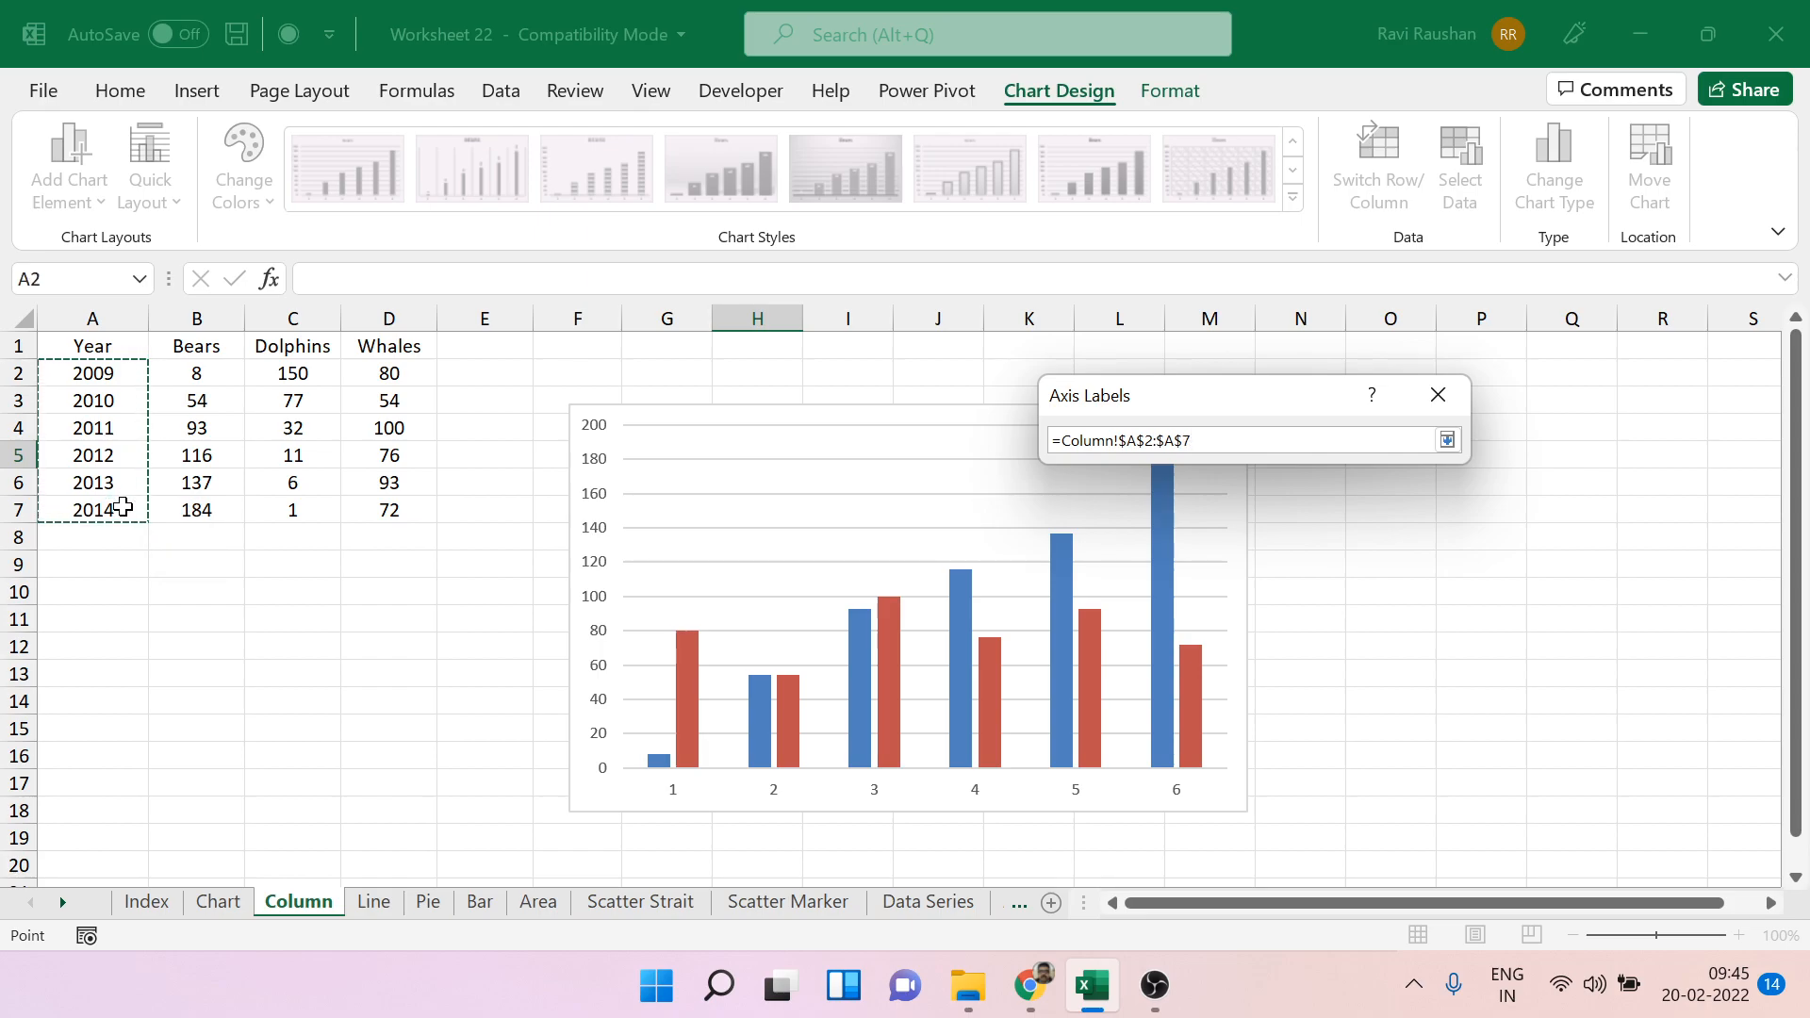
click(1459, 441)
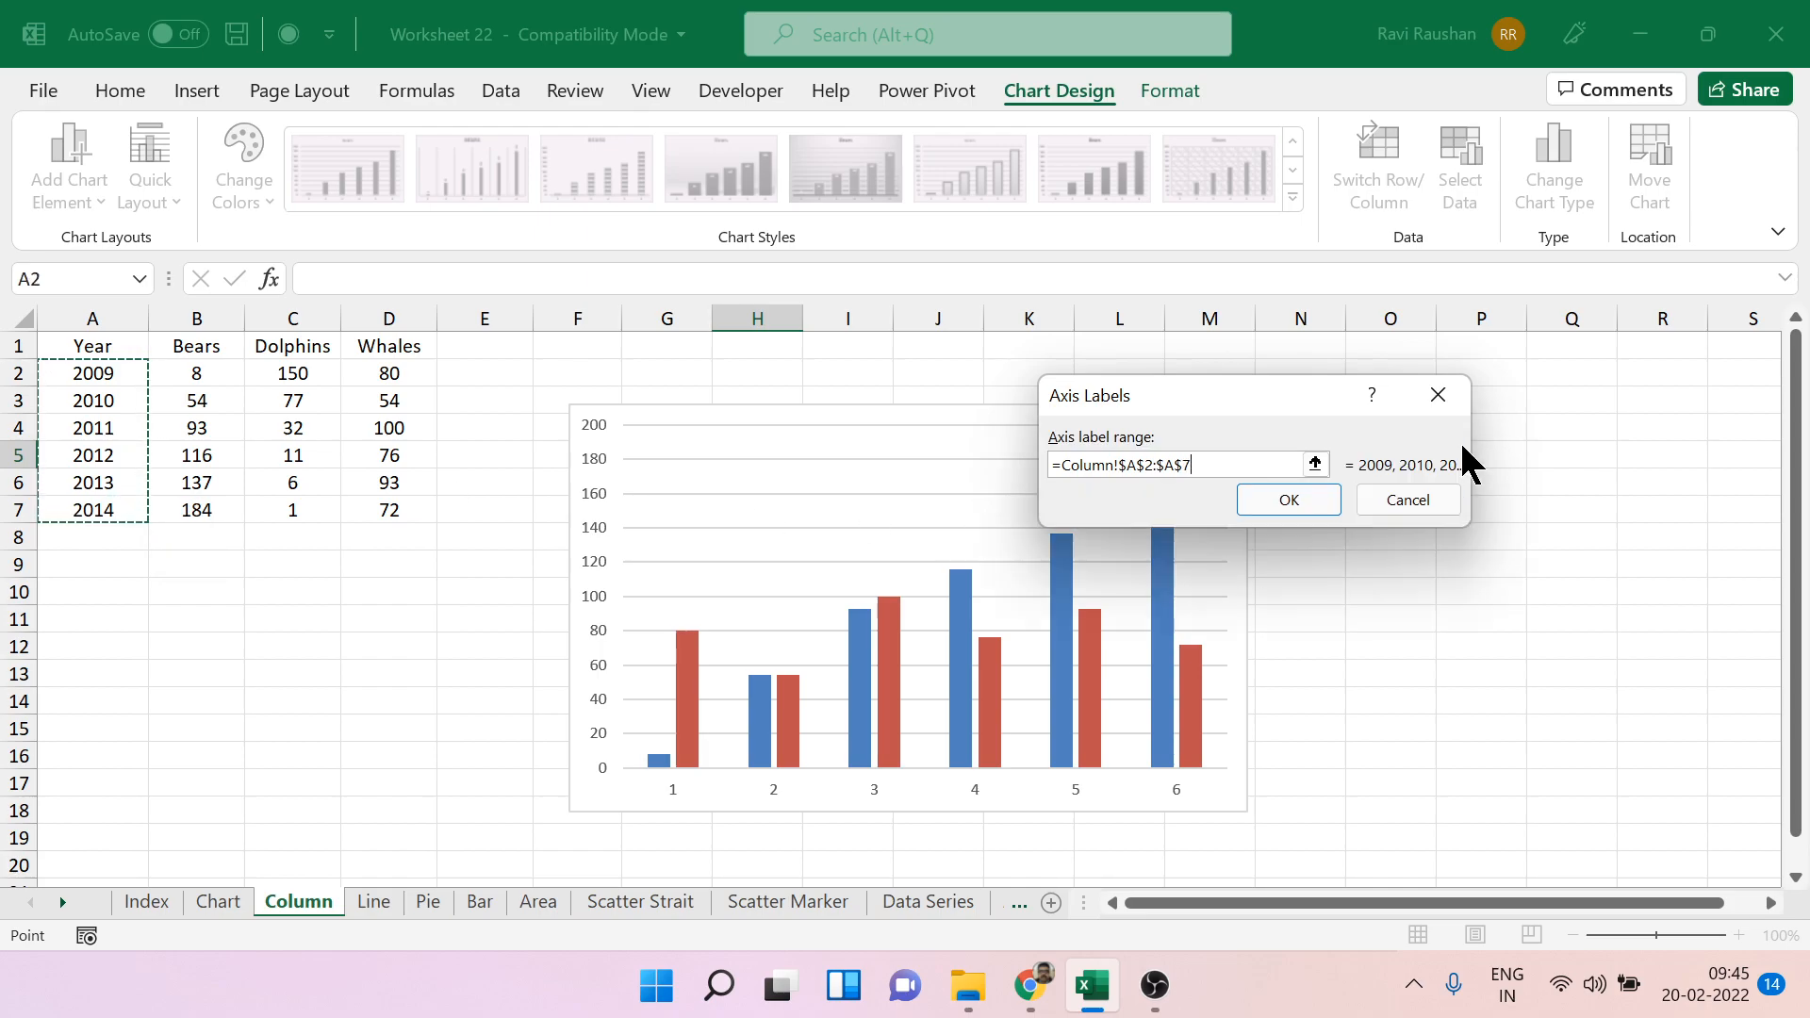
click(1286, 488)
click(1477, 644)
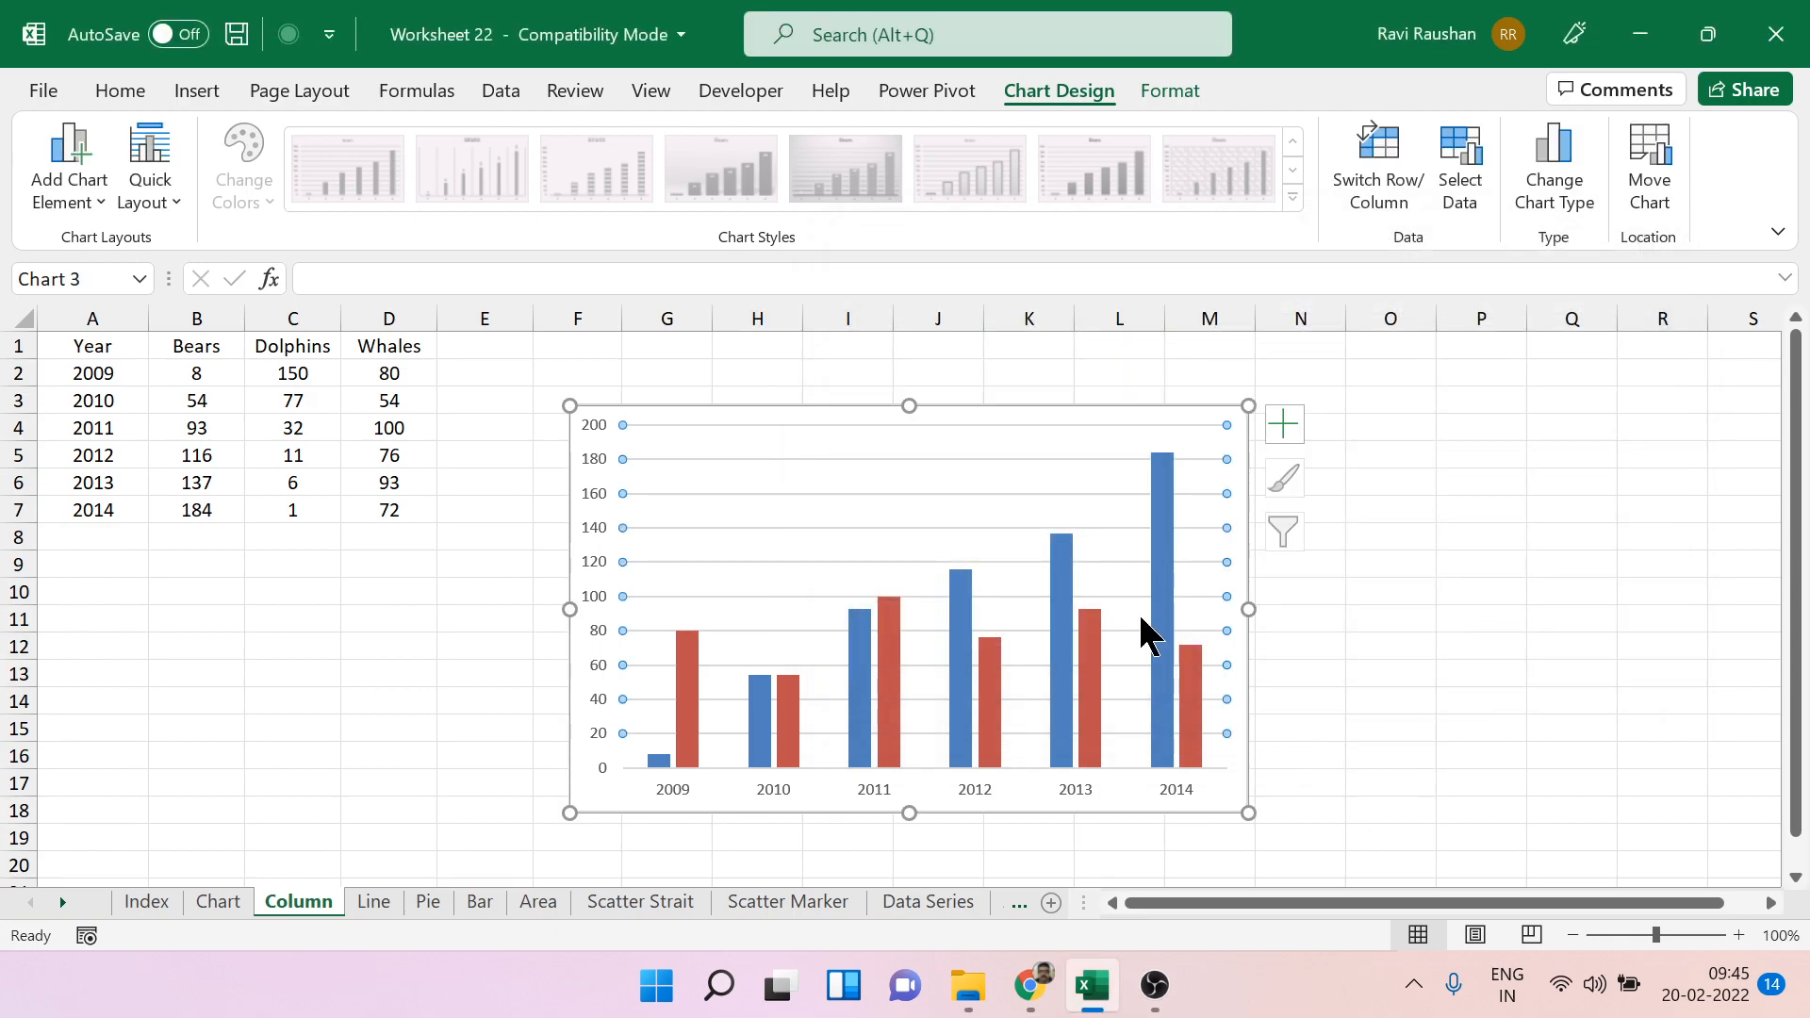
Delete the column chart of Bears and Whales by year from the sheet.
click(1013, 415)
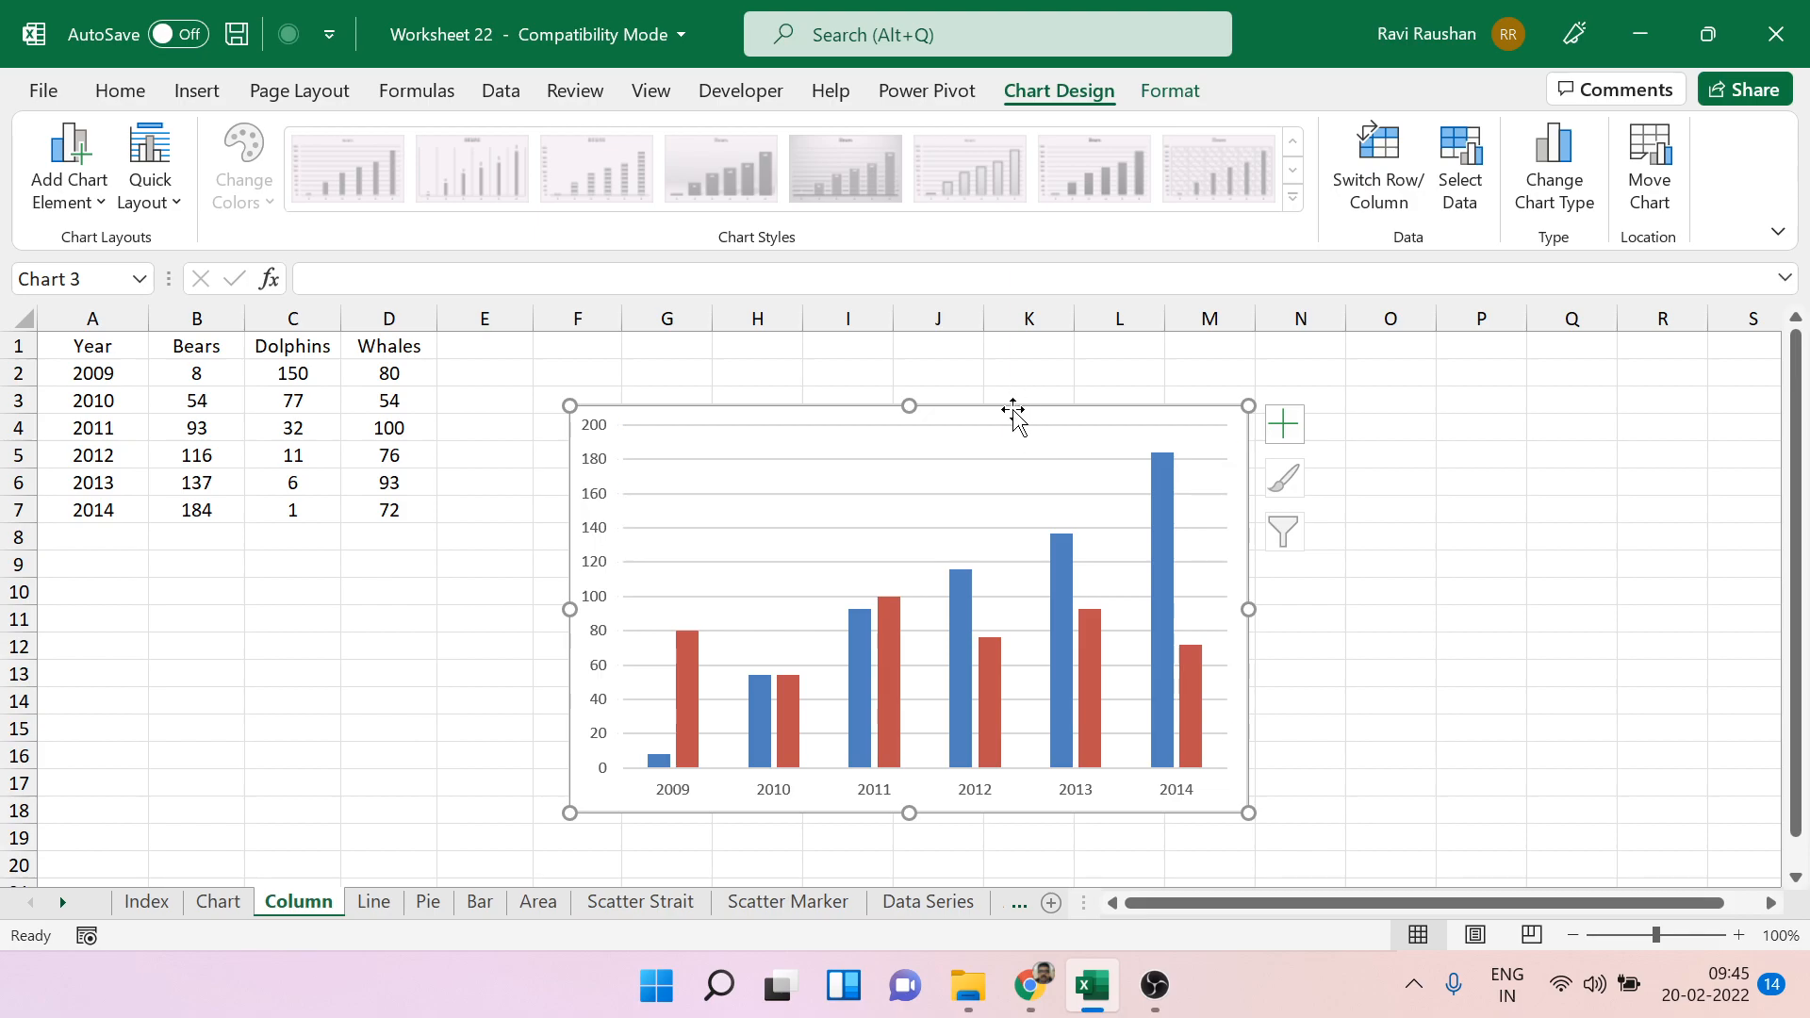
key(Delete)
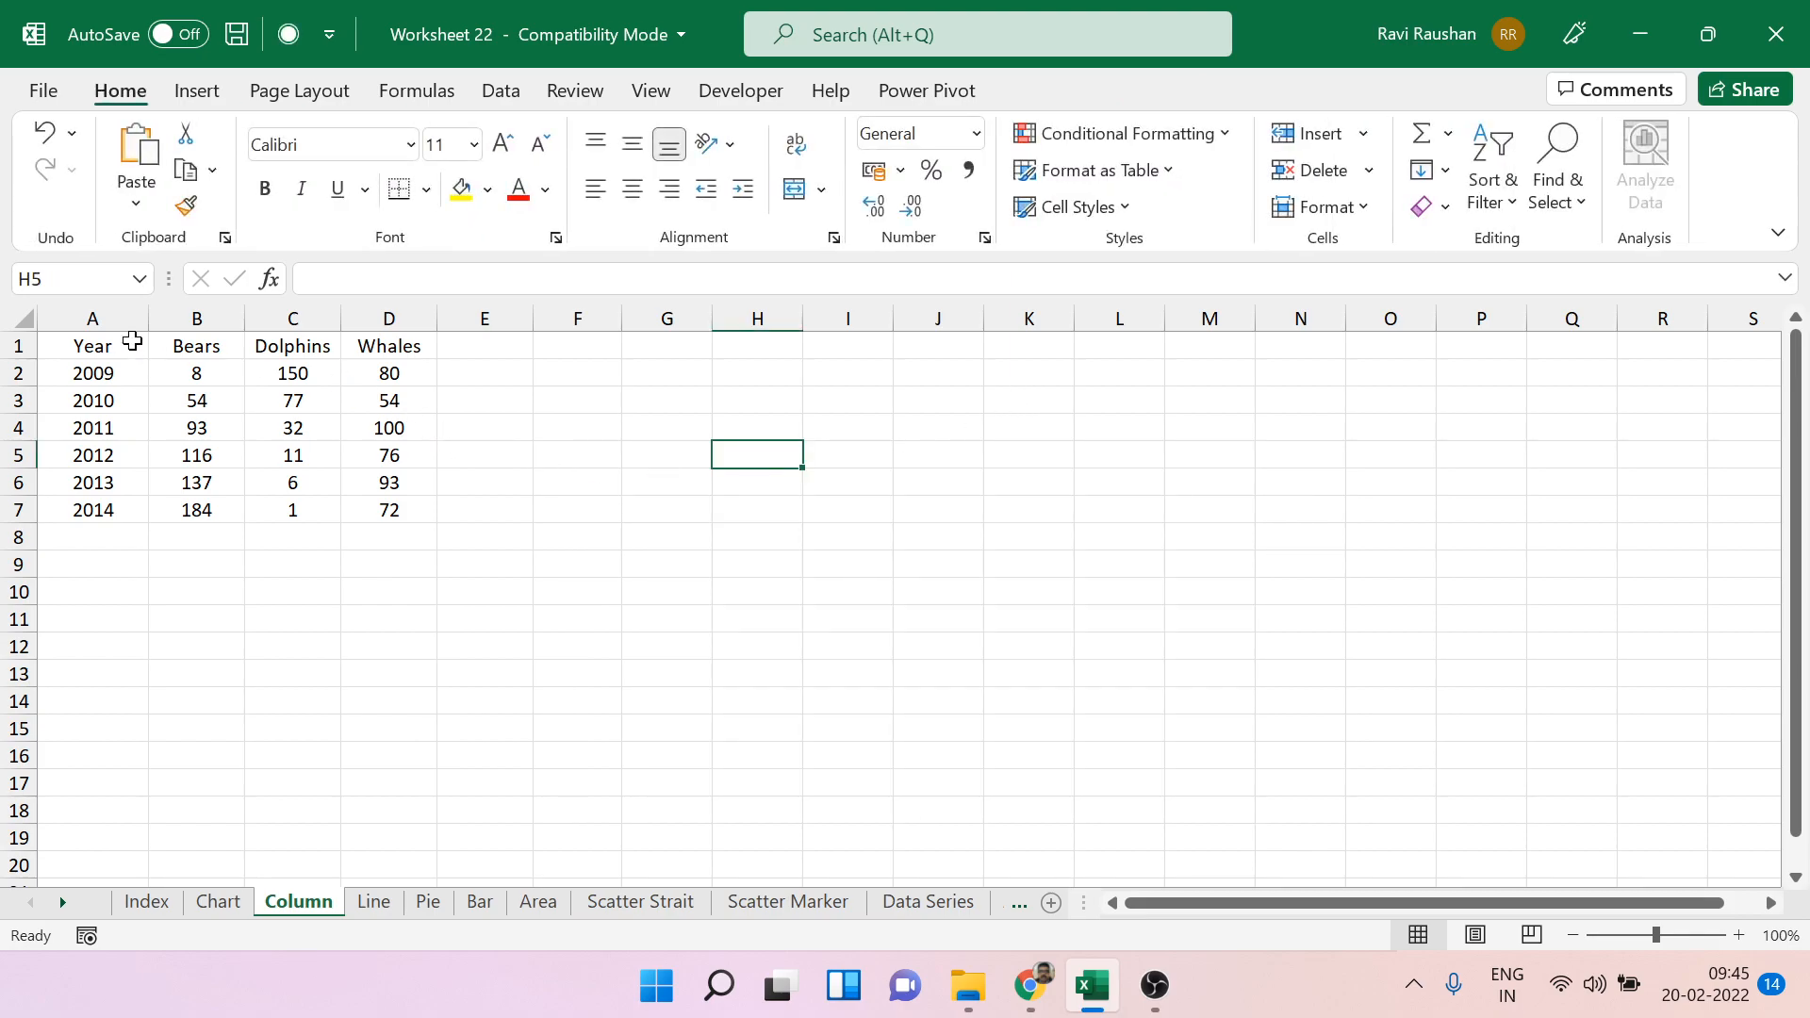
drag(41, 347, 368, 510)
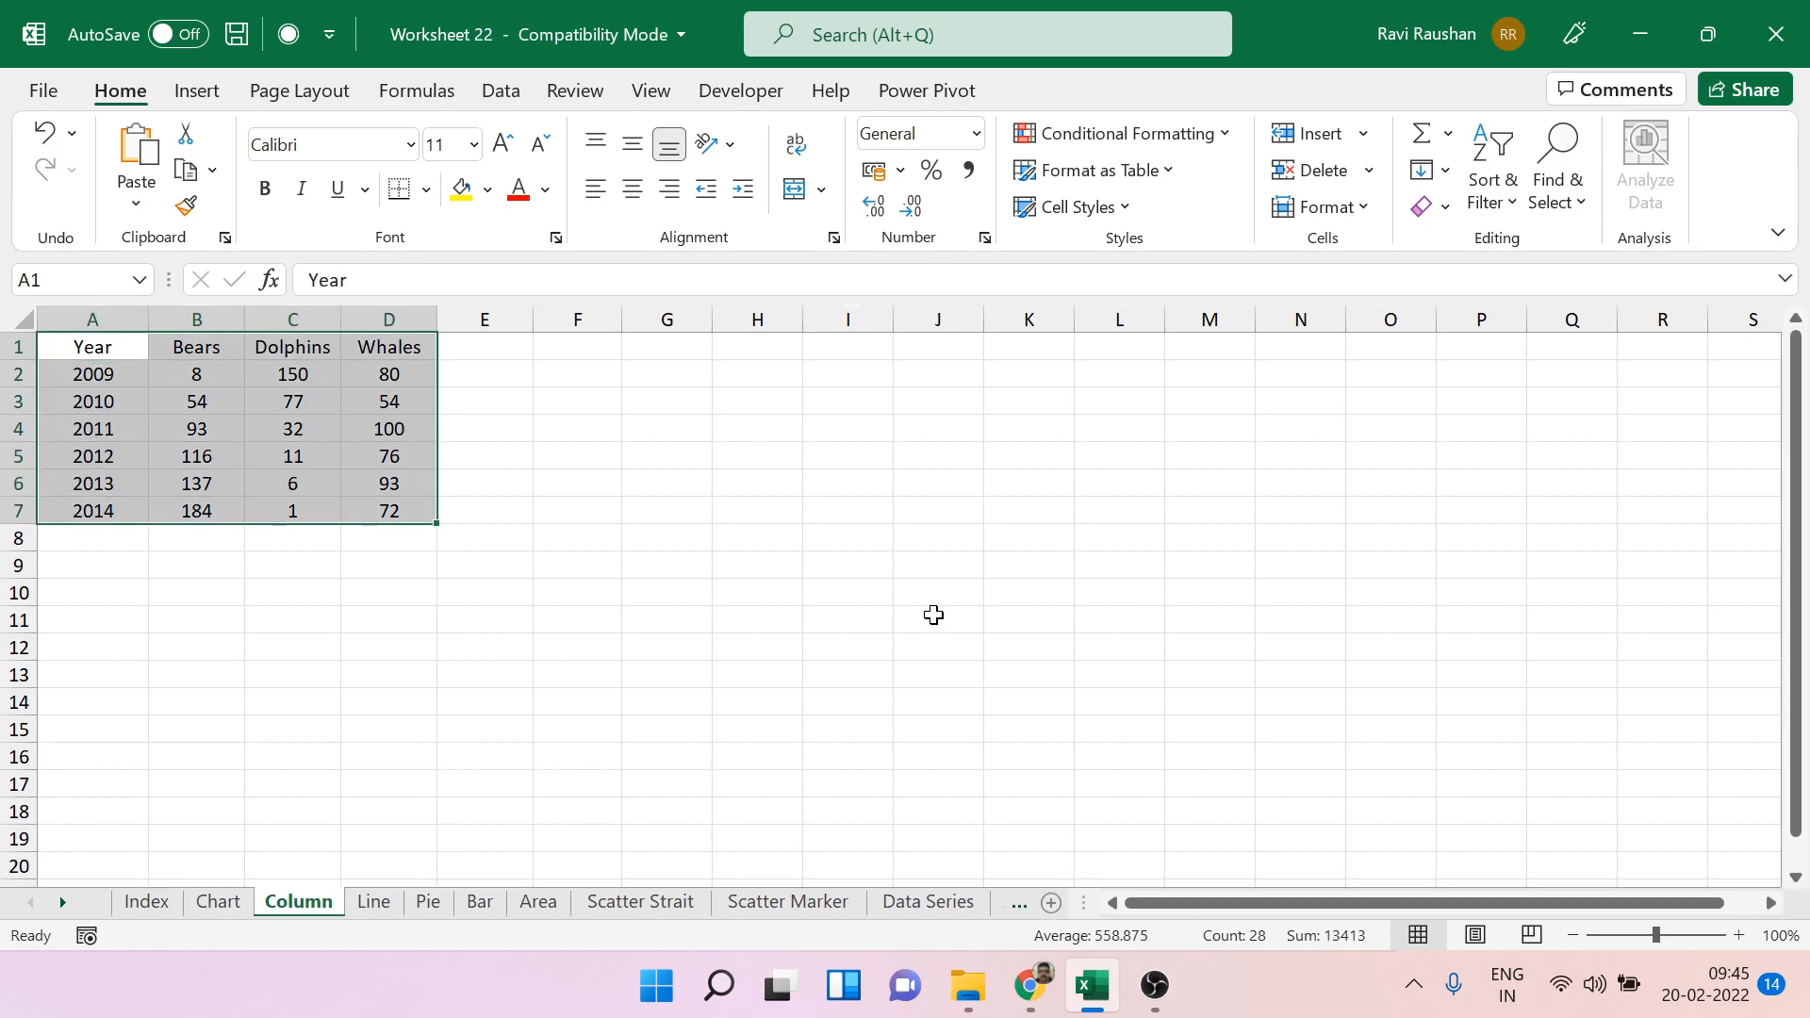
click(933, 615)
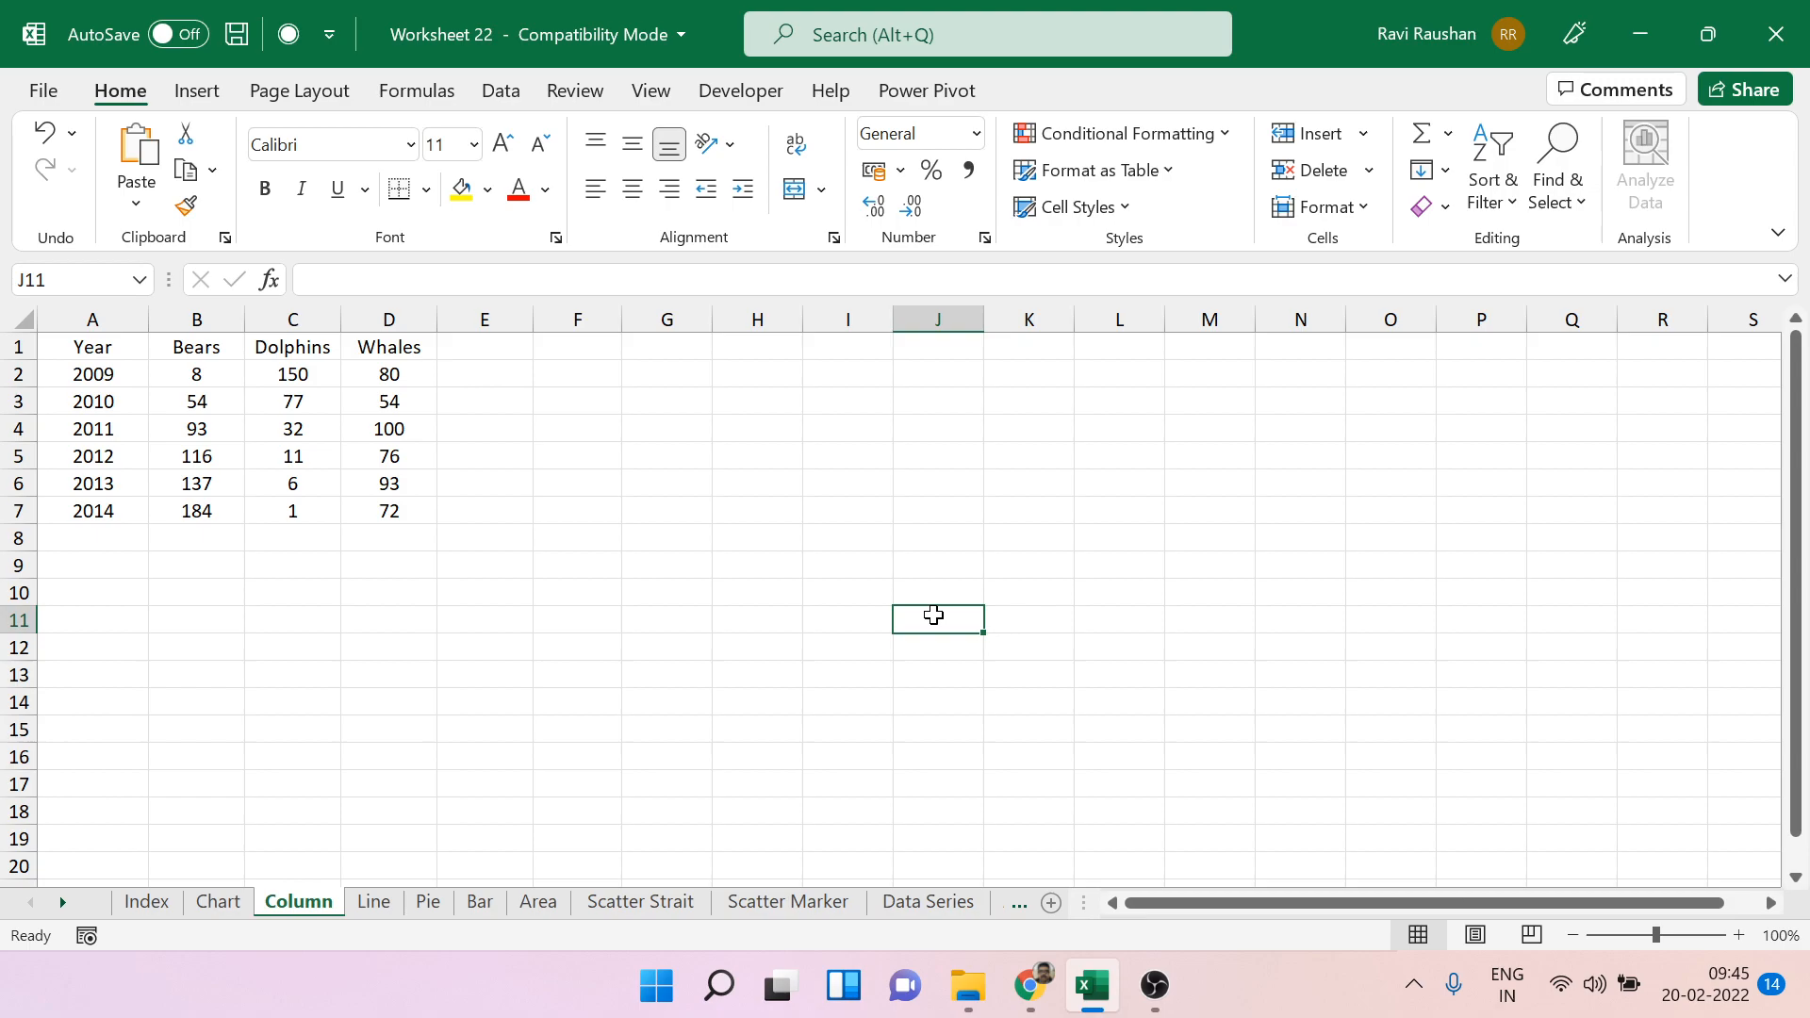
Insert an empty clustered column chart on the Column sheet, starting from a blank cell outside the data.
click(702, 419)
drag(197, 347, 380, 505)
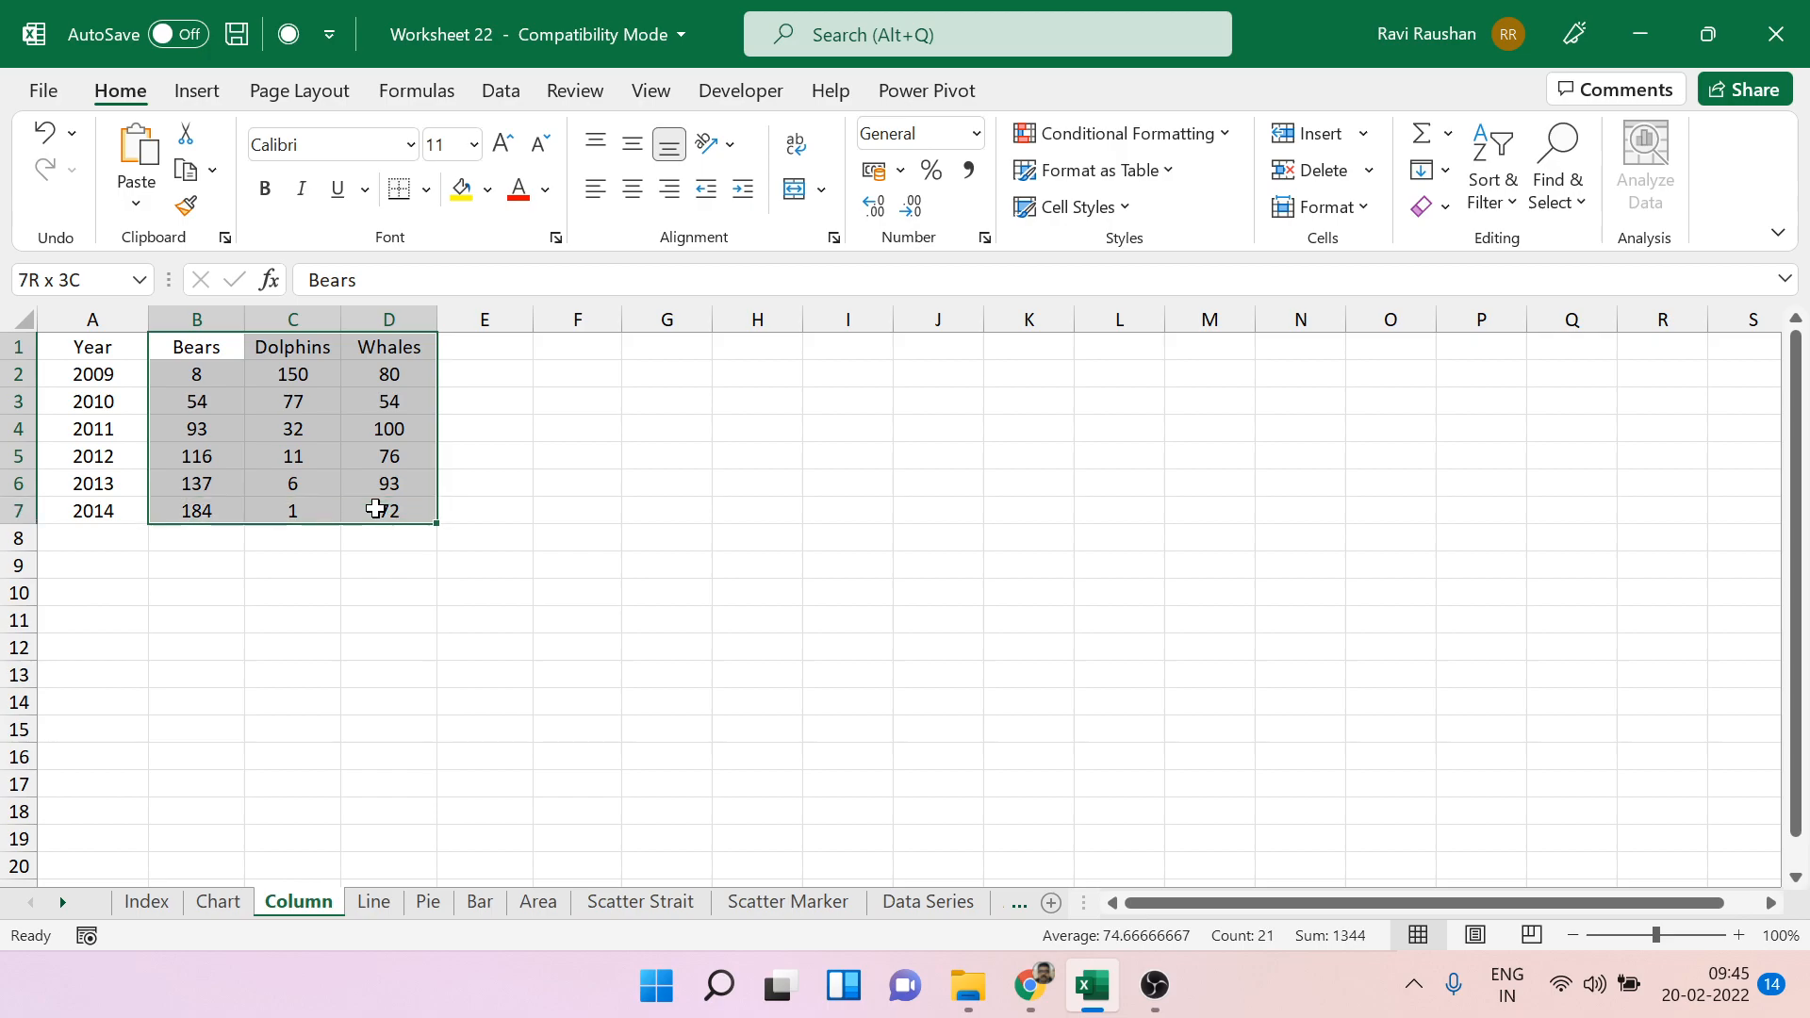
click(725, 483)
click(196, 94)
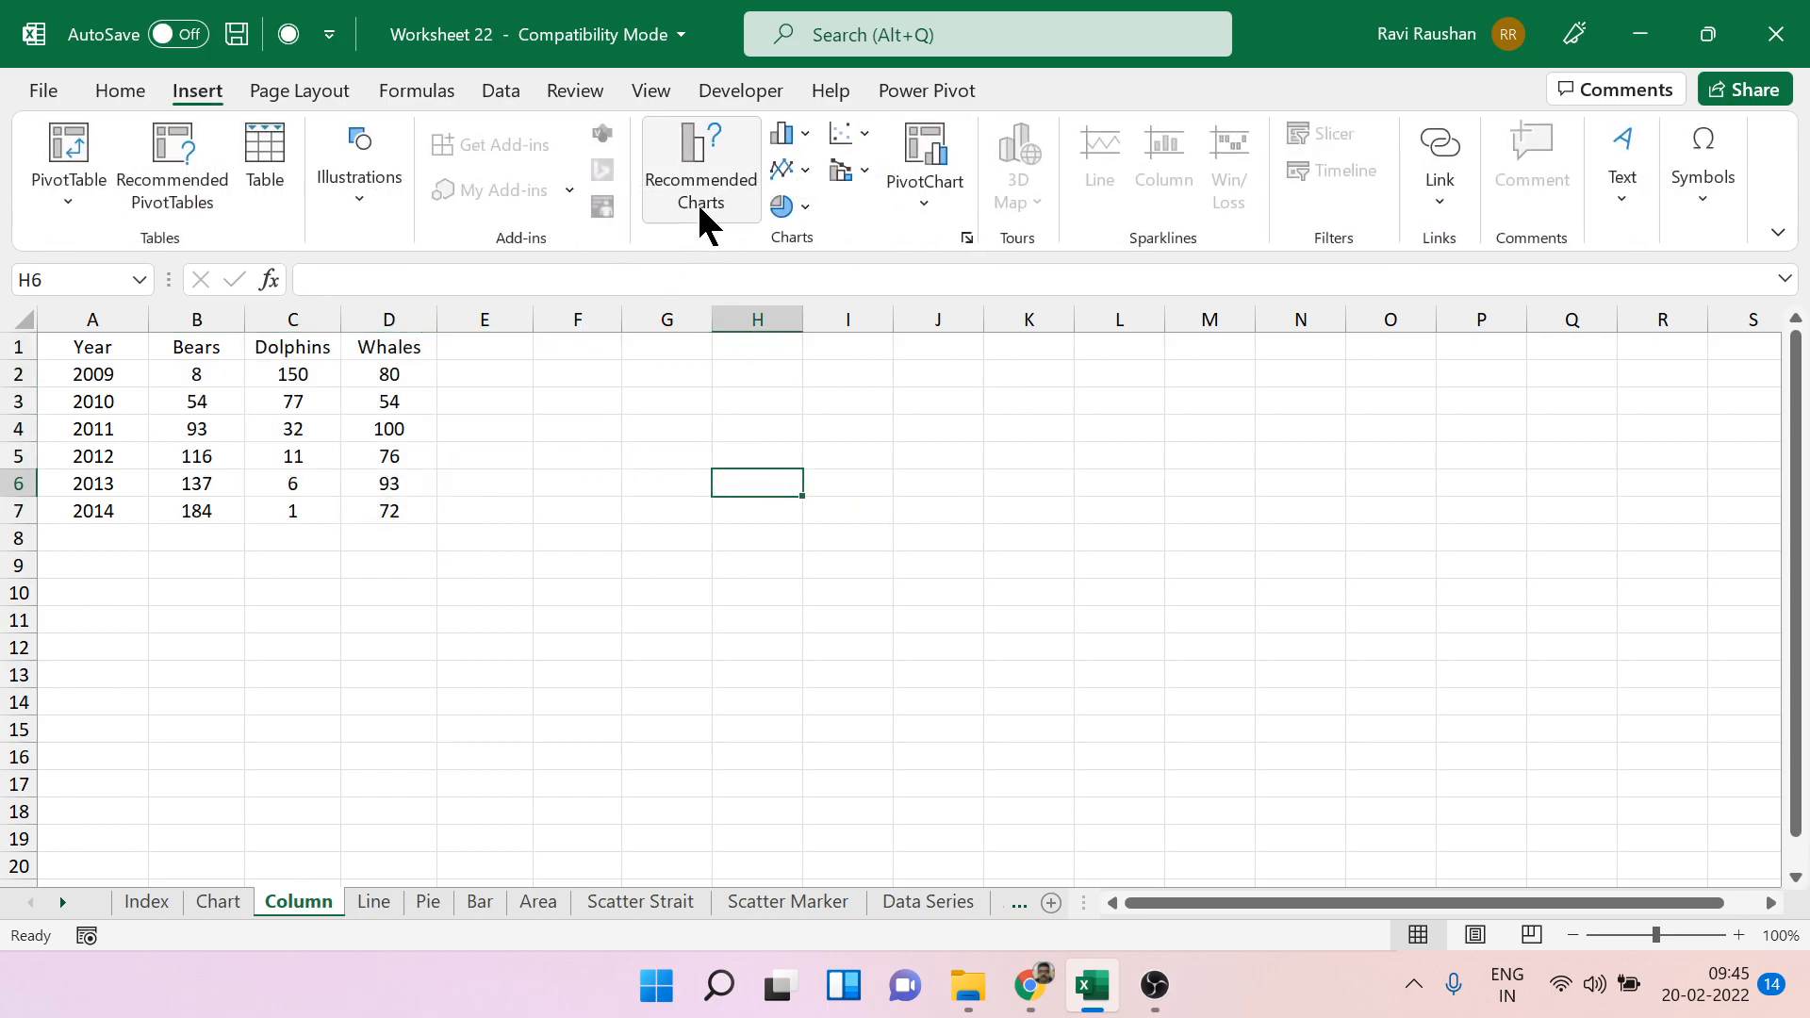
click(792, 137)
click(812, 226)
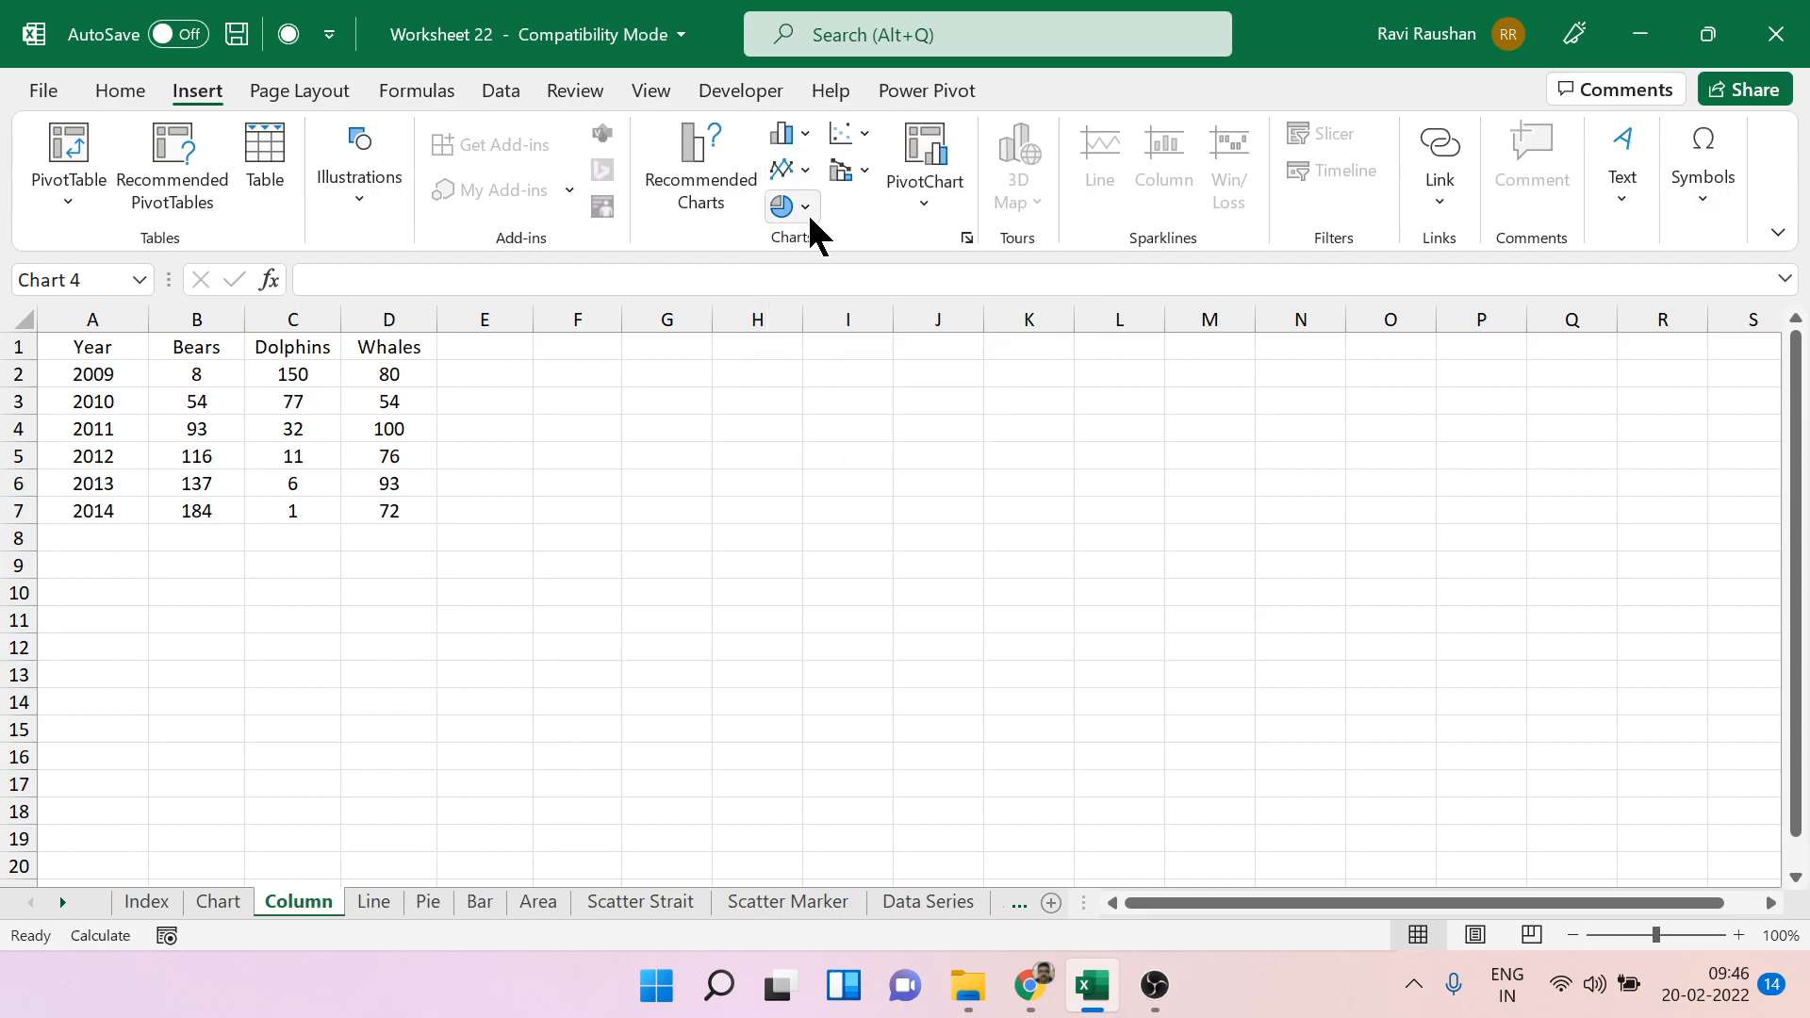
Set the empty chart's data range to B1:D7 so it plots Bears, Dolphins and Whales.
right_click(1110, 509)
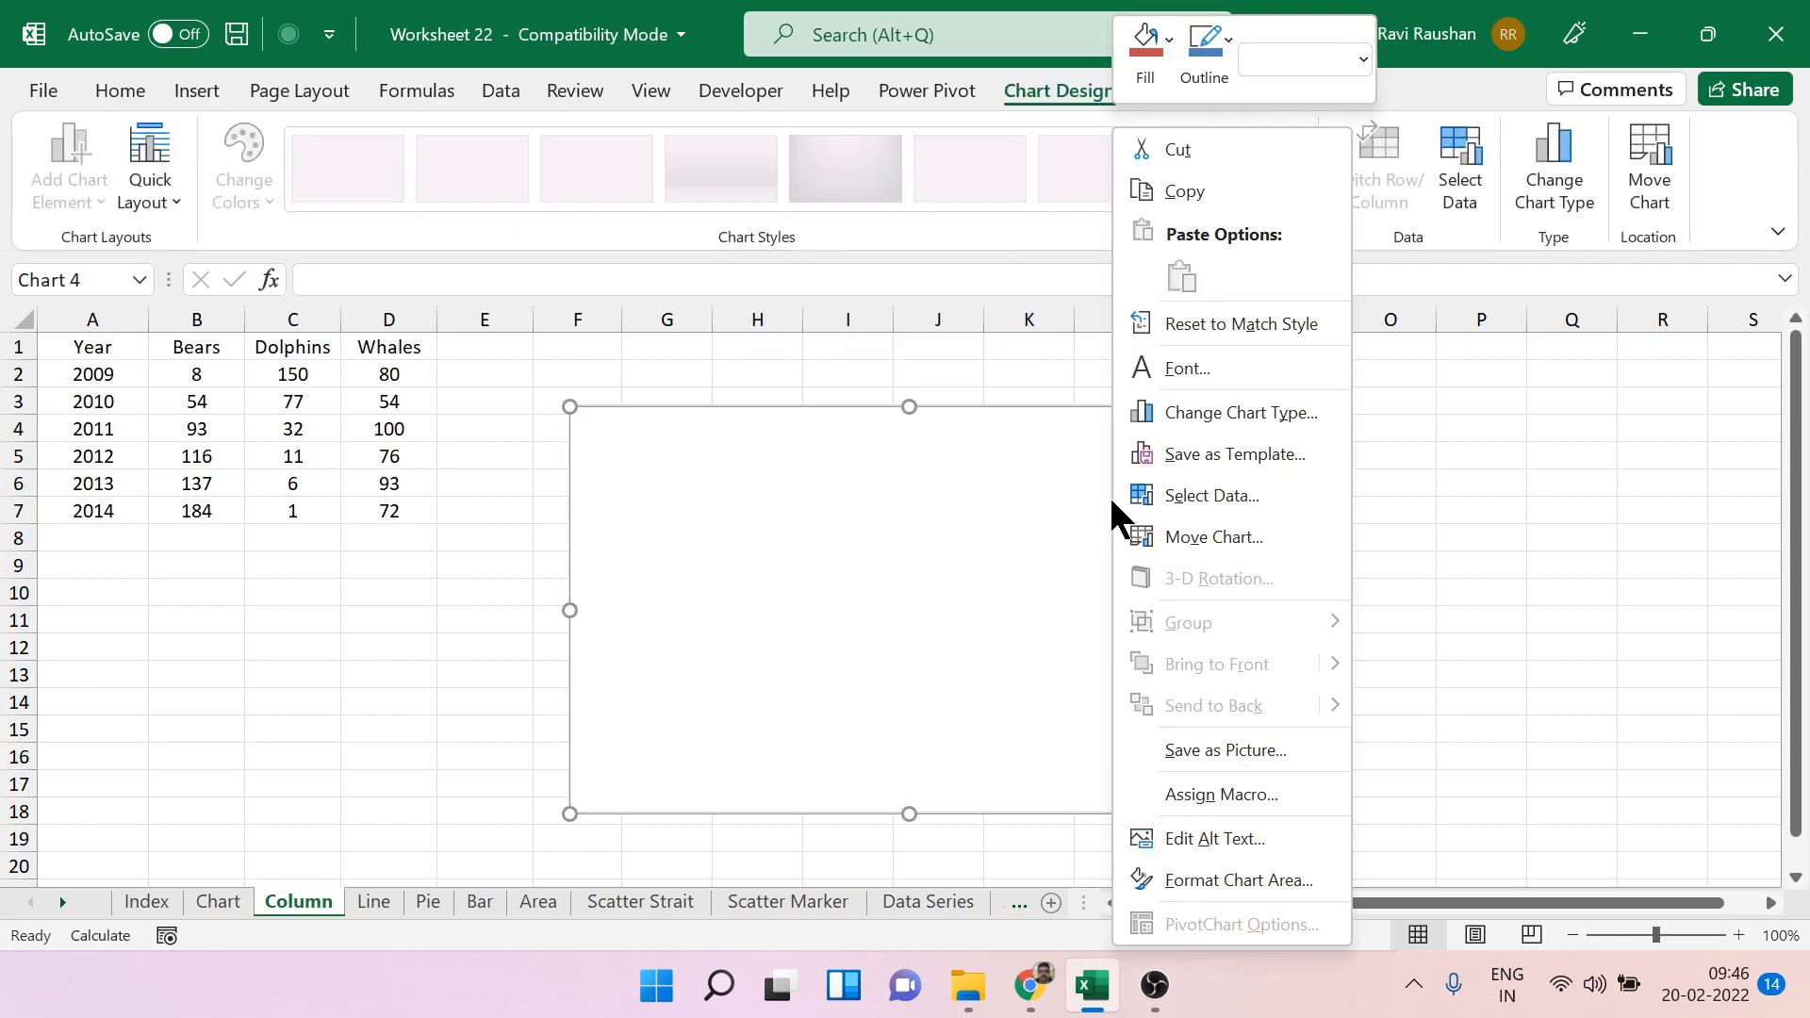
click(1206, 497)
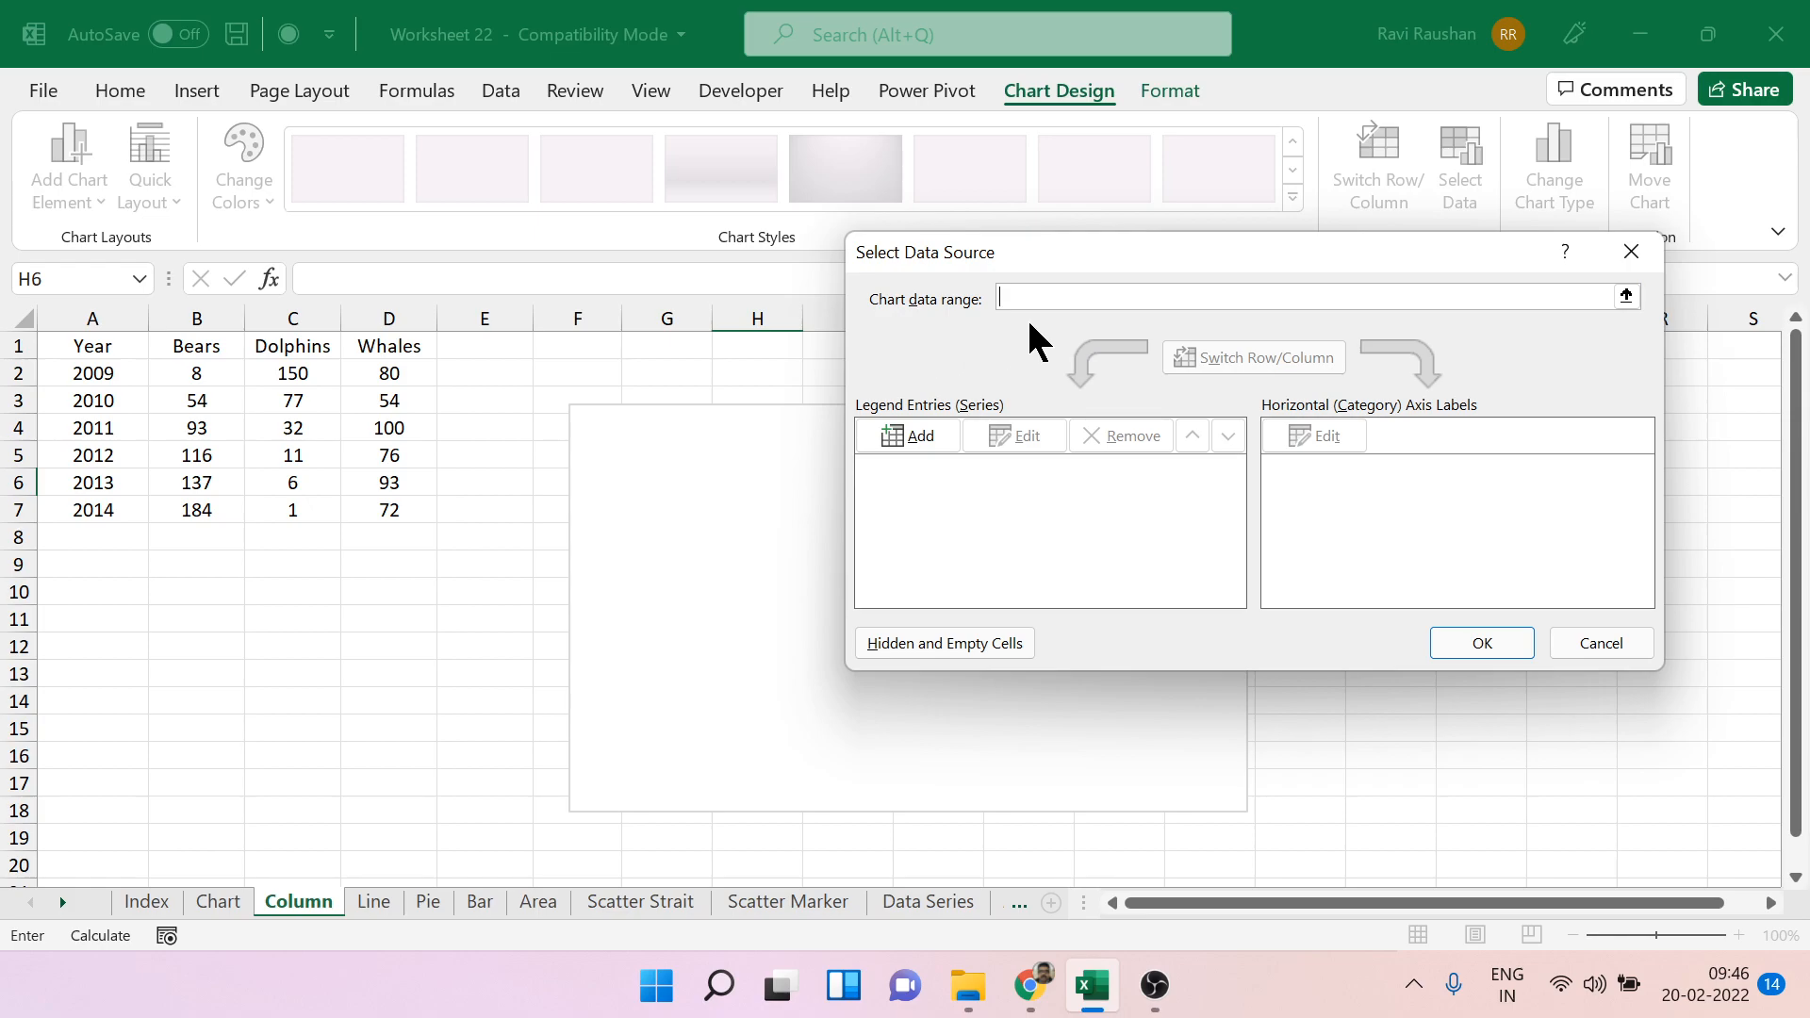
drag(182, 352, 368, 505)
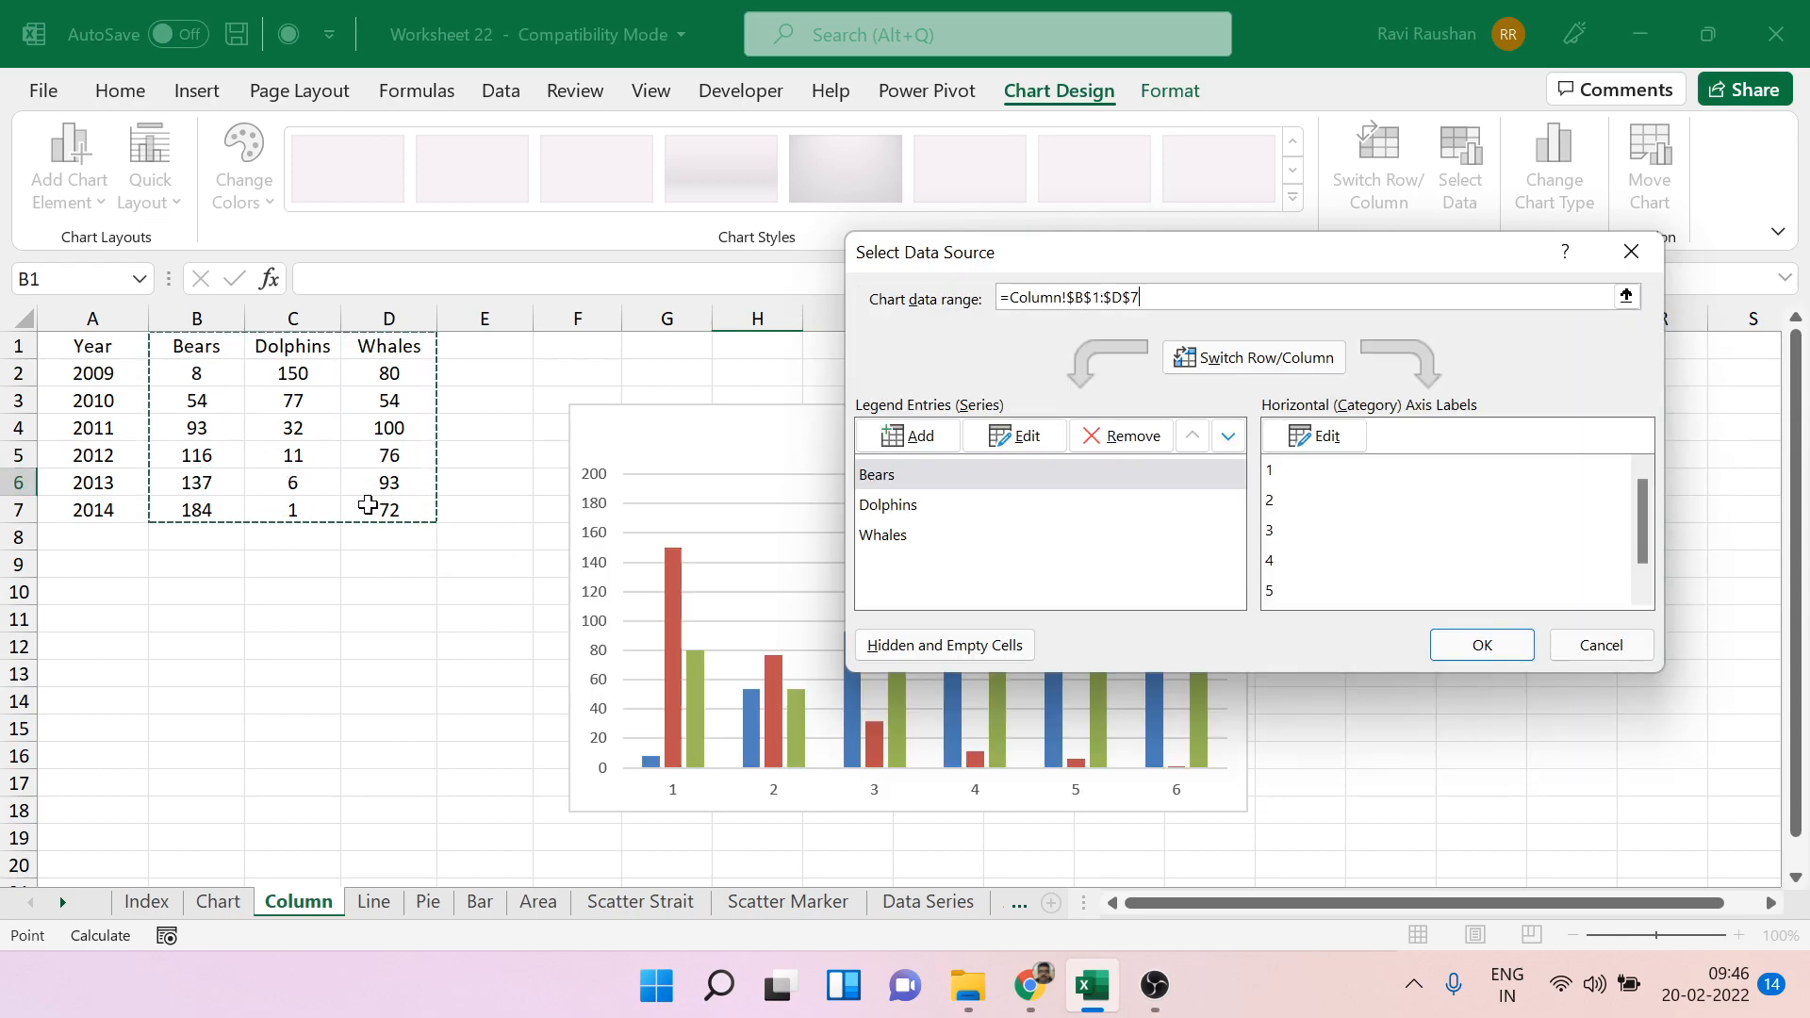
click(1456, 645)
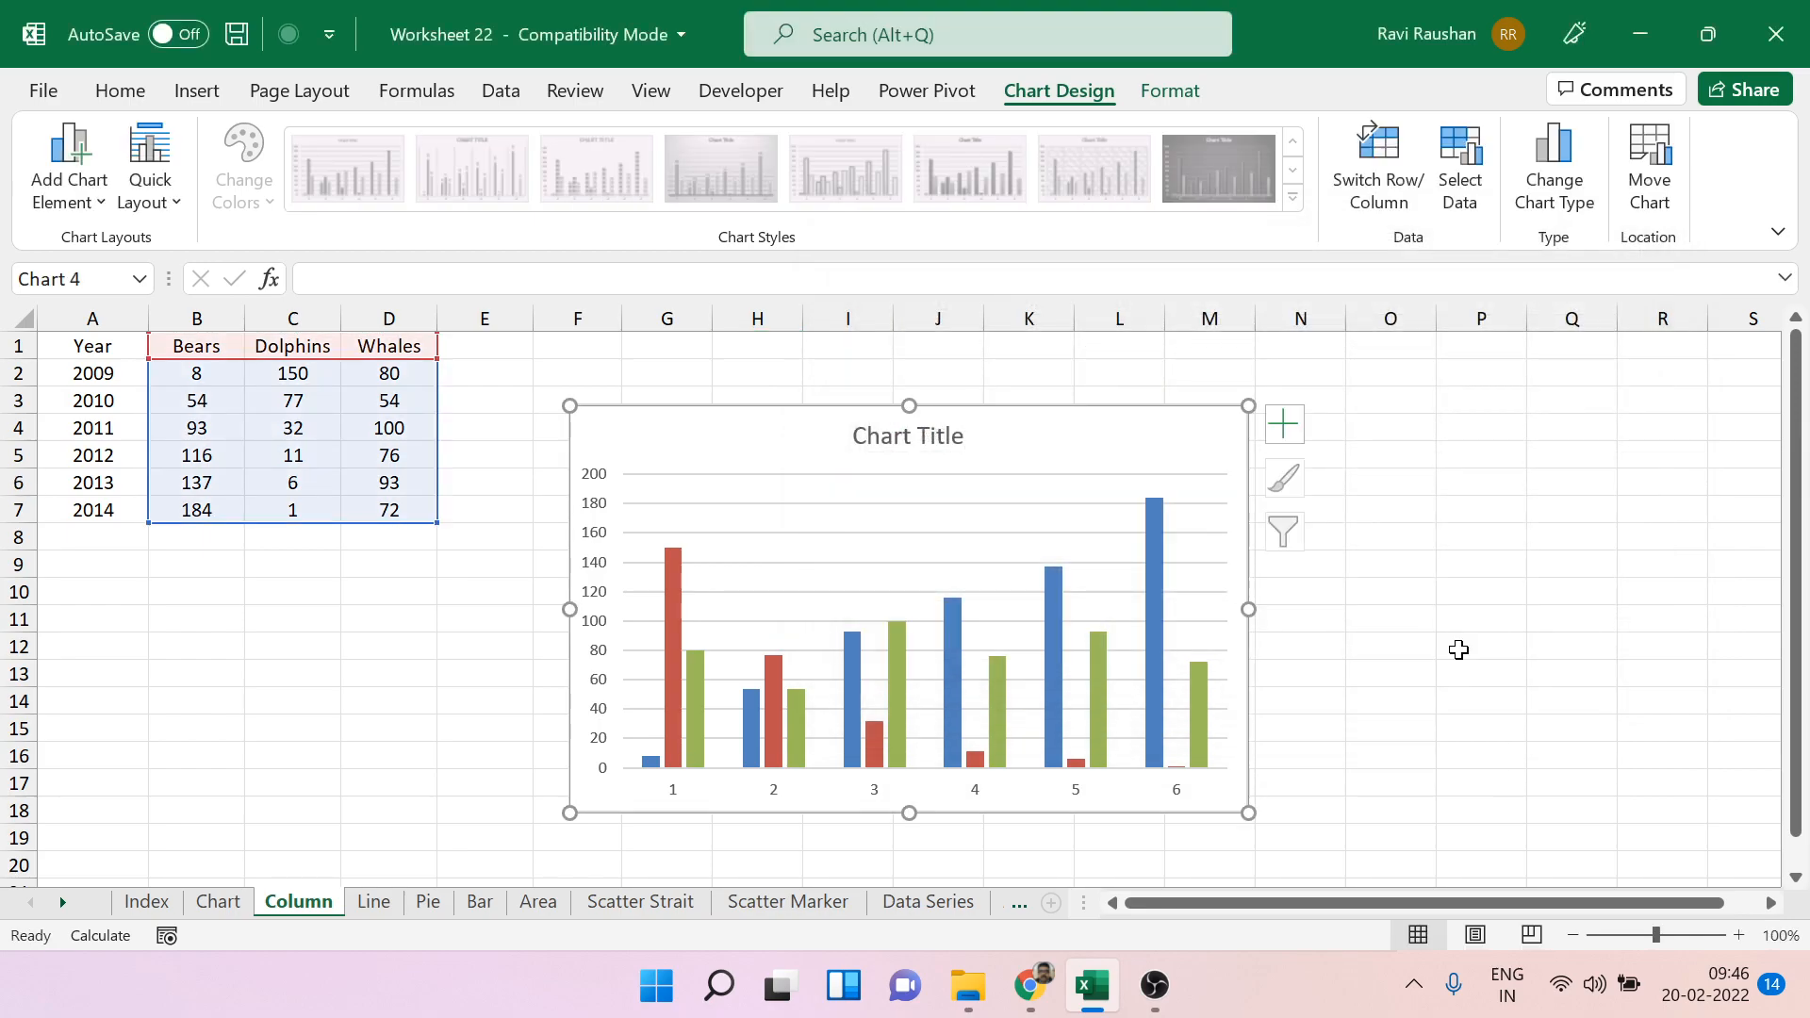
Set the chart's horizontal axis labels to the years in A2:A7.
right_click(1165, 471)
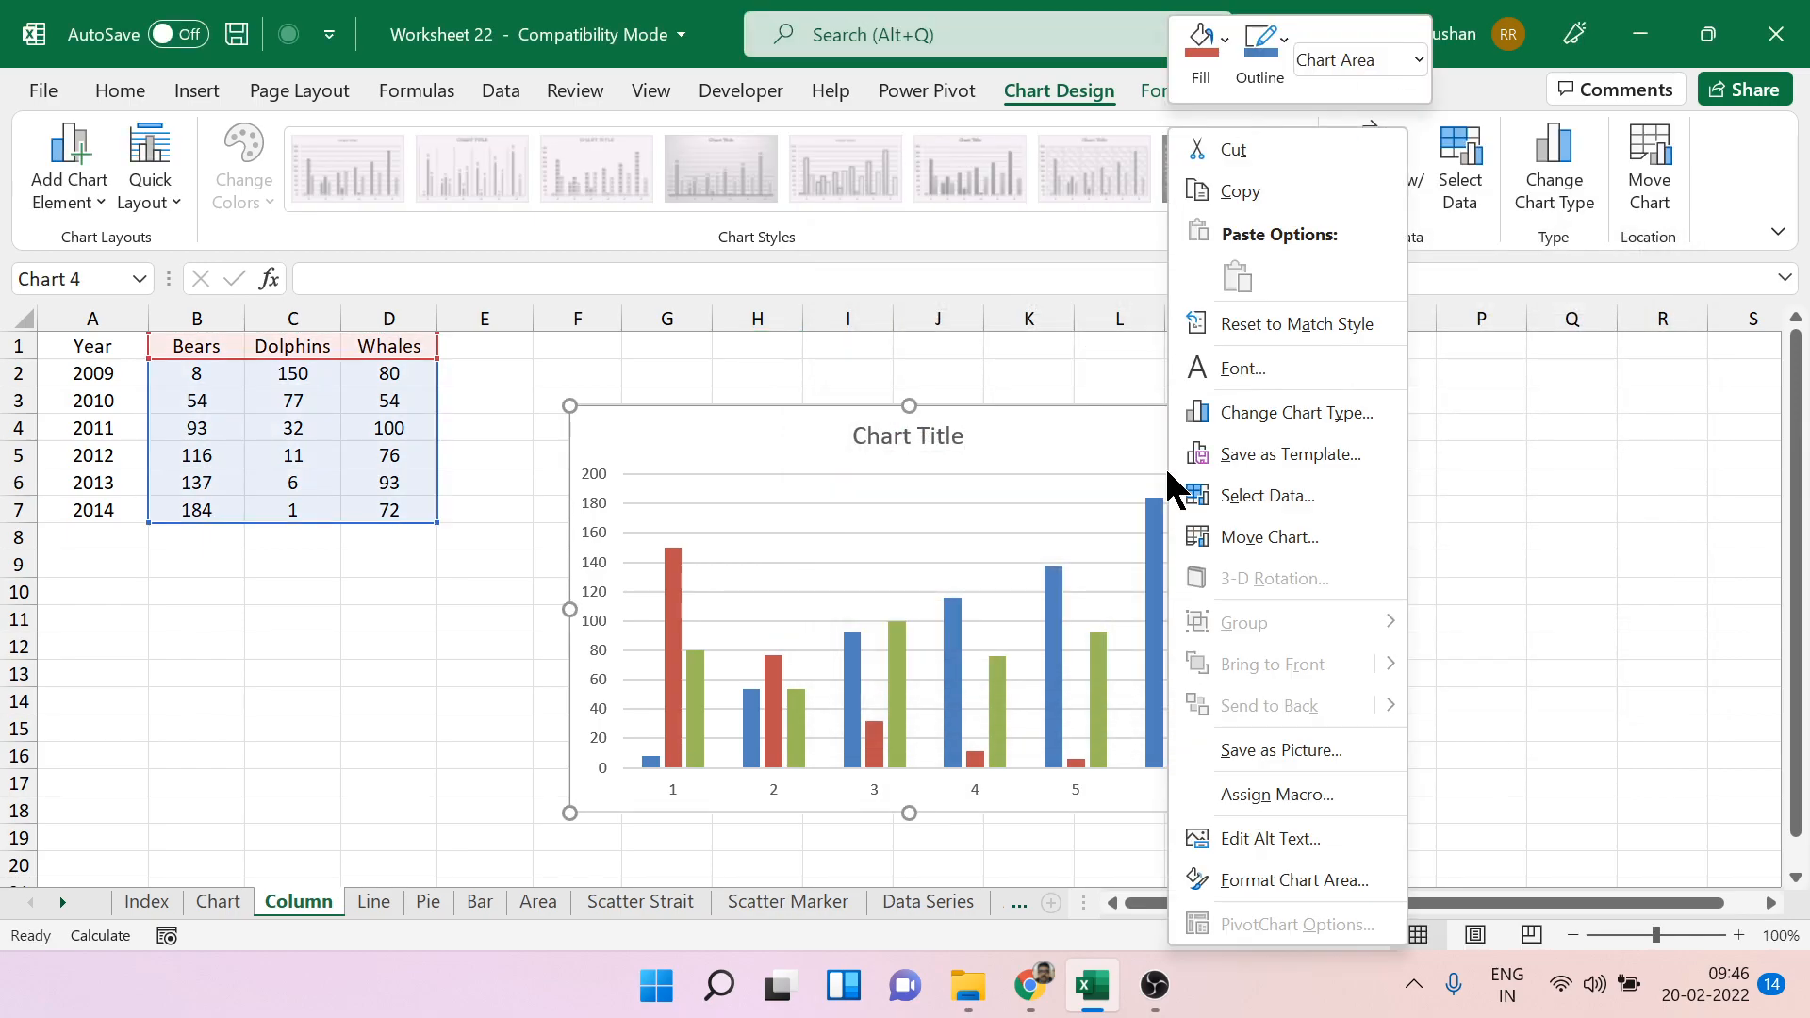
click(1252, 509)
click(1317, 438)
click(77, 368)
drag(78, 368, 93, 506)
click(1287, 501)
click(1478, 646)
click(1476, 644)
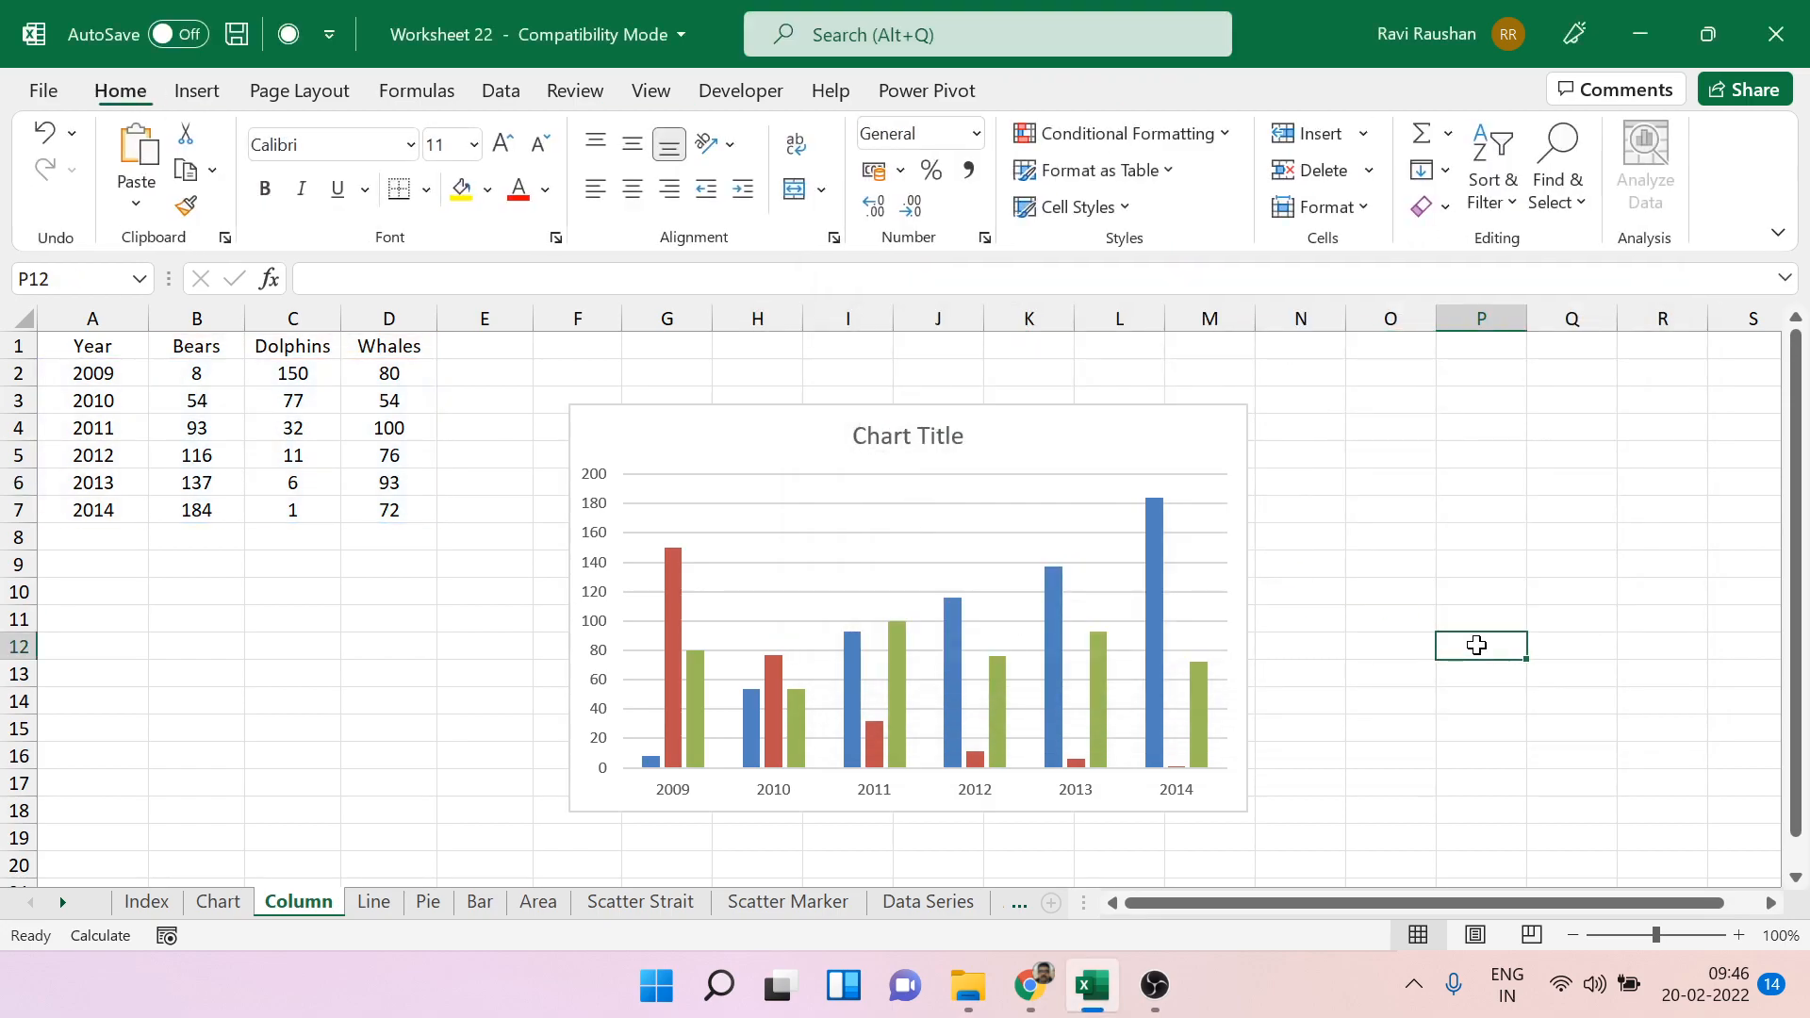
Enlarge the yearly column chart and add a legend and axis titles to it.
click(1194, 549)
drag(1257, 819, 1375, 854)
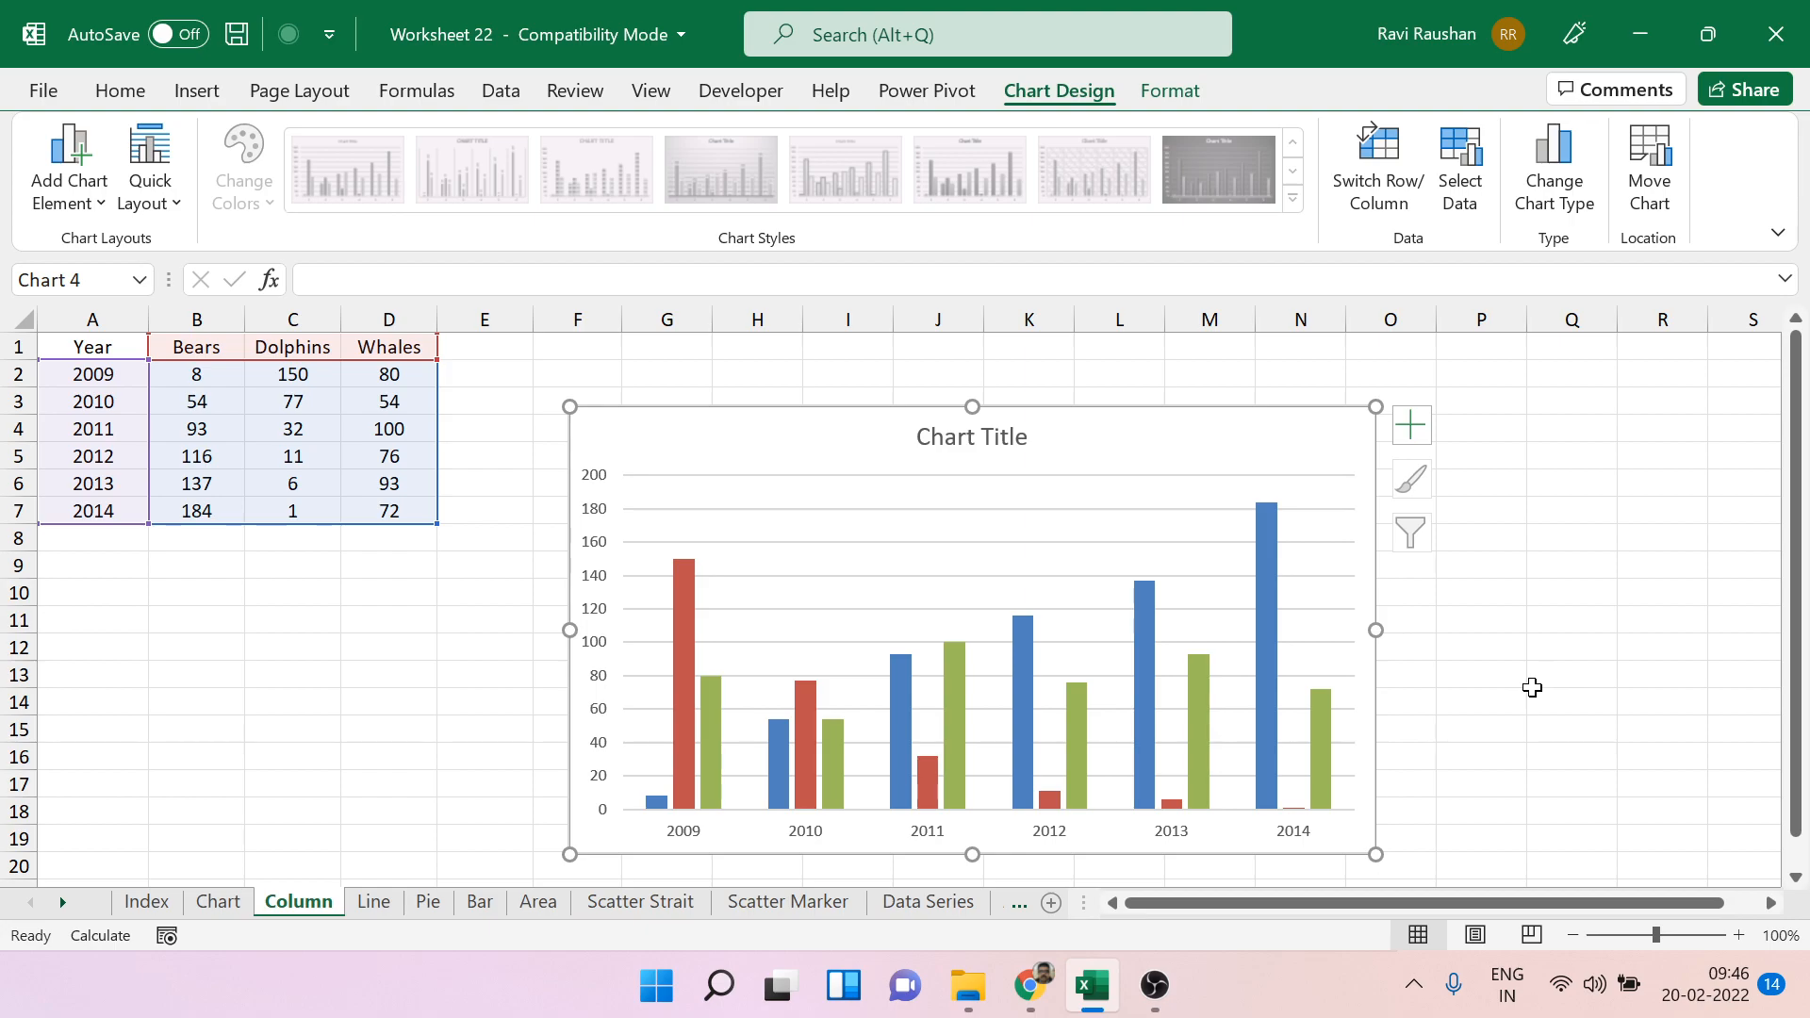
click(1407, 432)
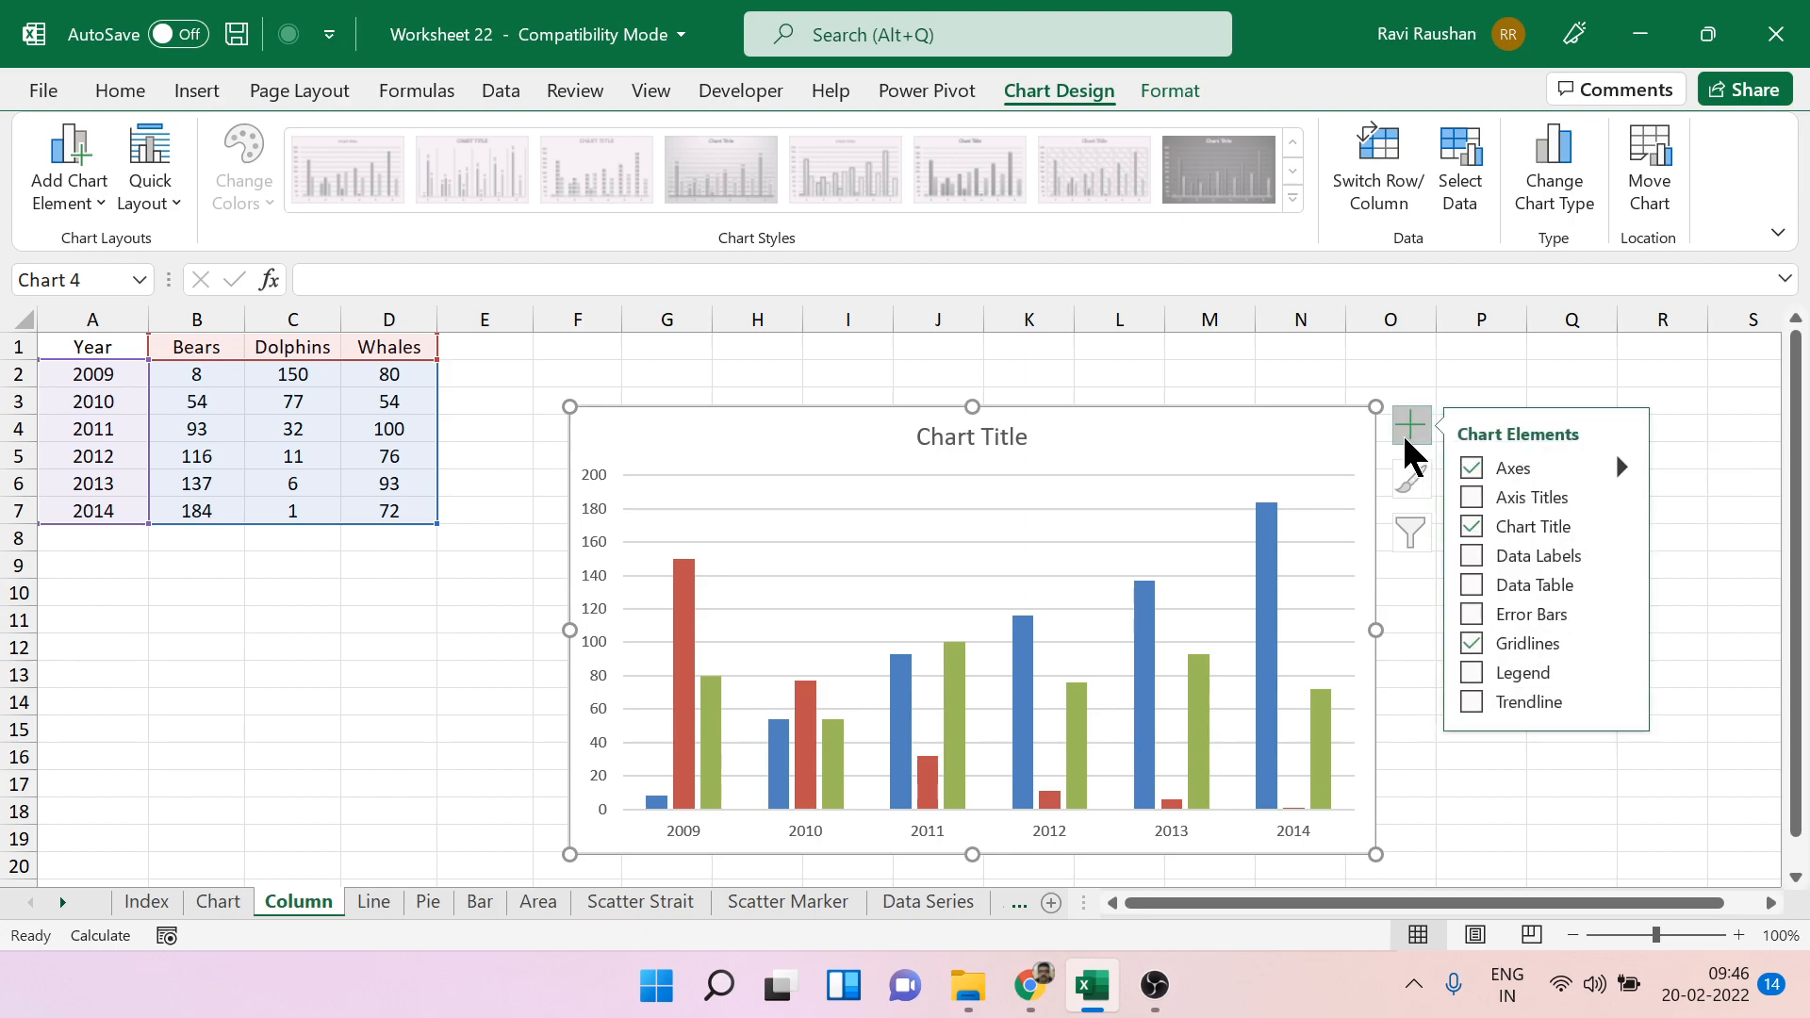
click(1406, 434)
click(1406, 434)
click(1532, 674)
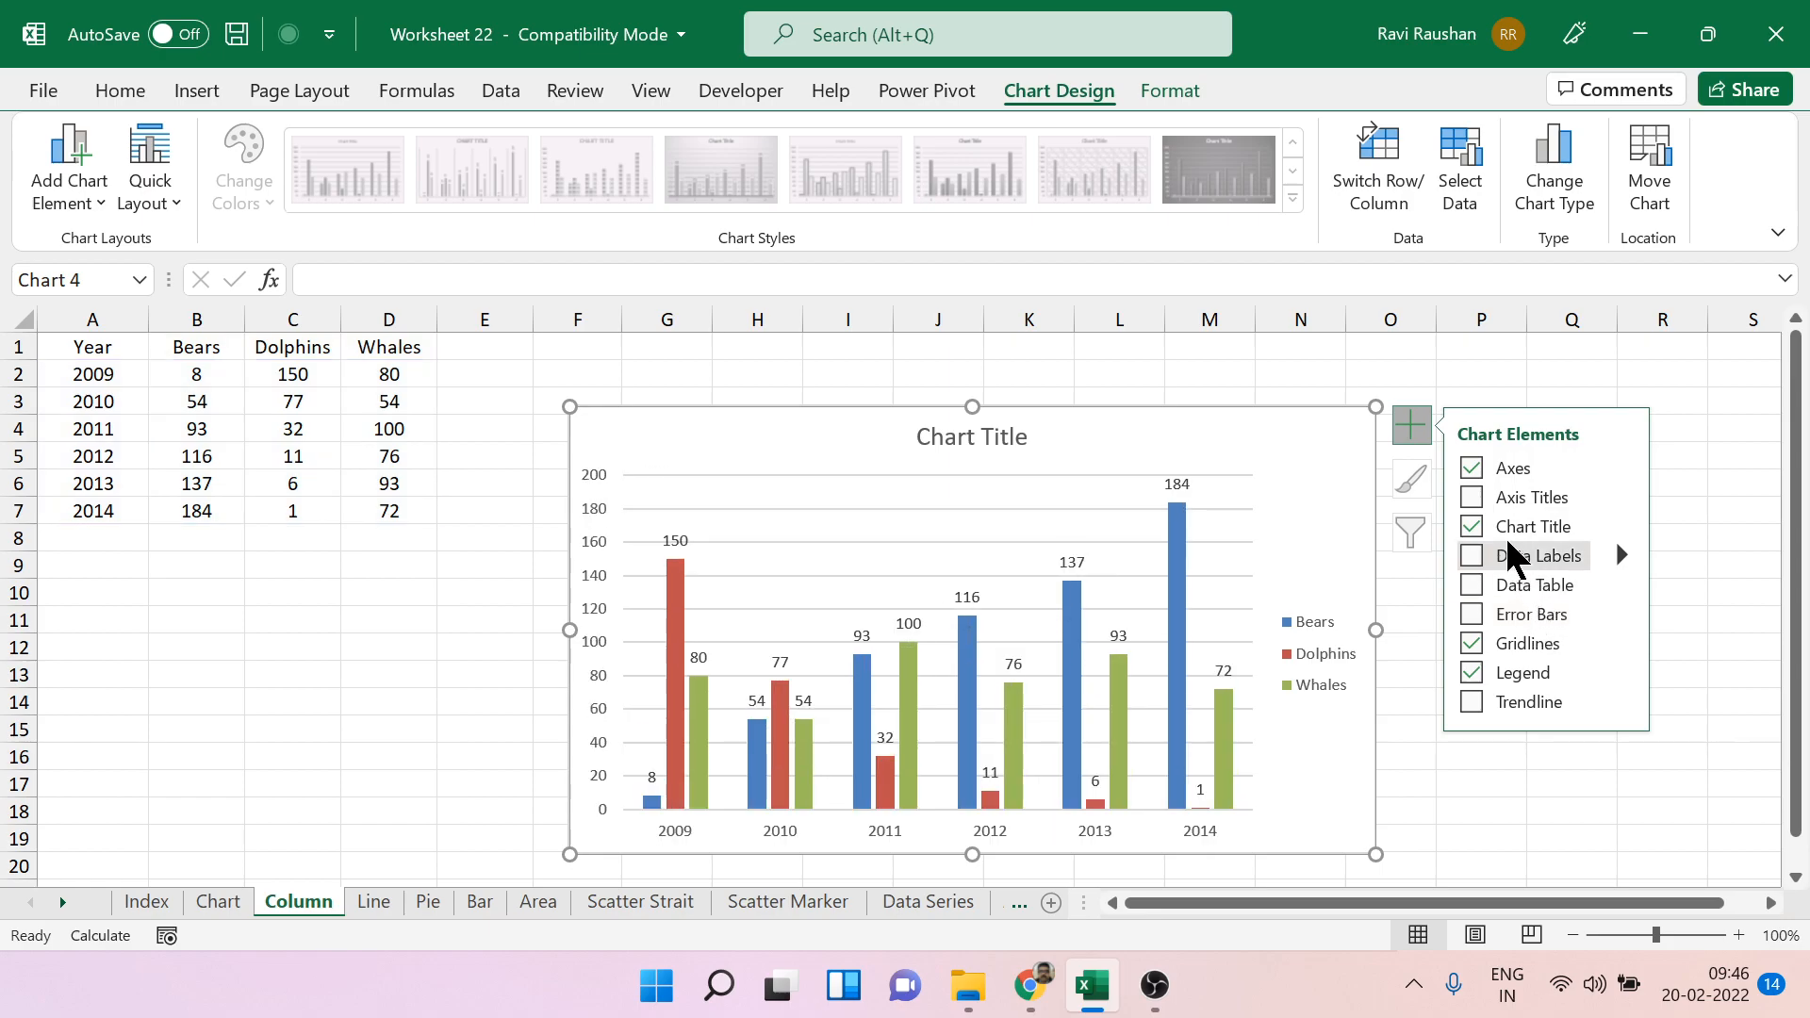
click(1492, 488)
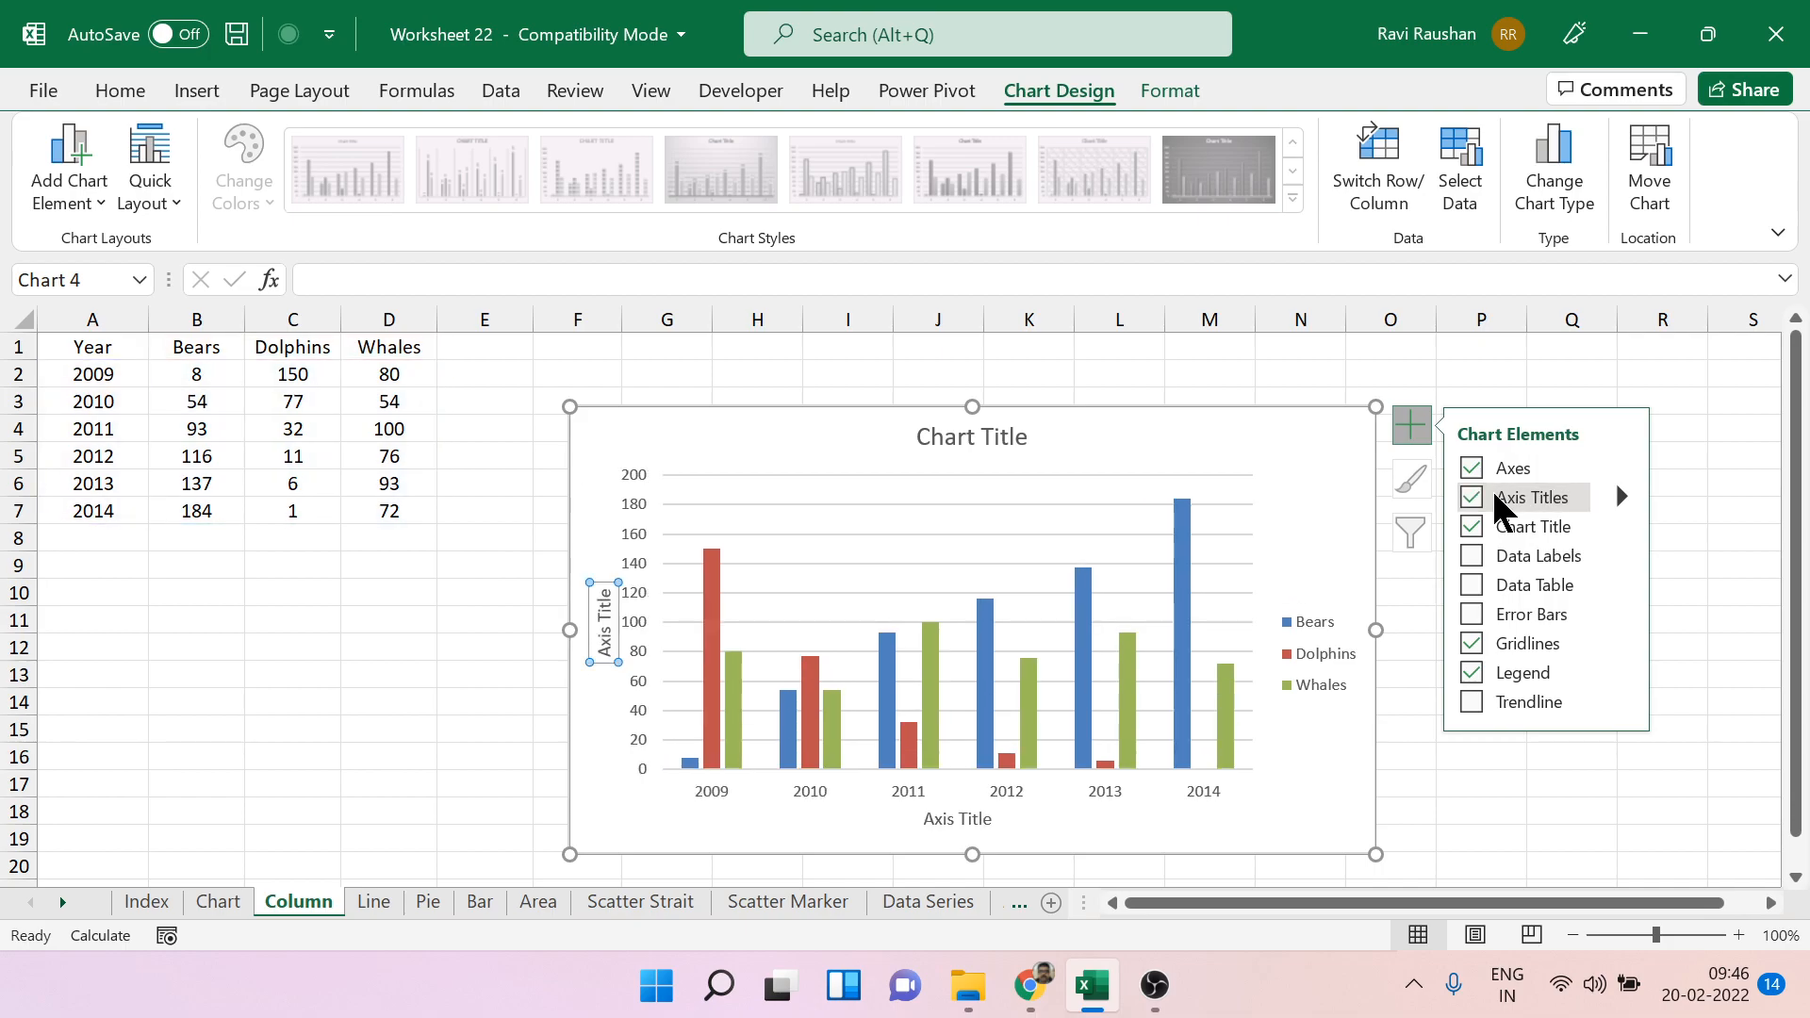
click(1677, 490)
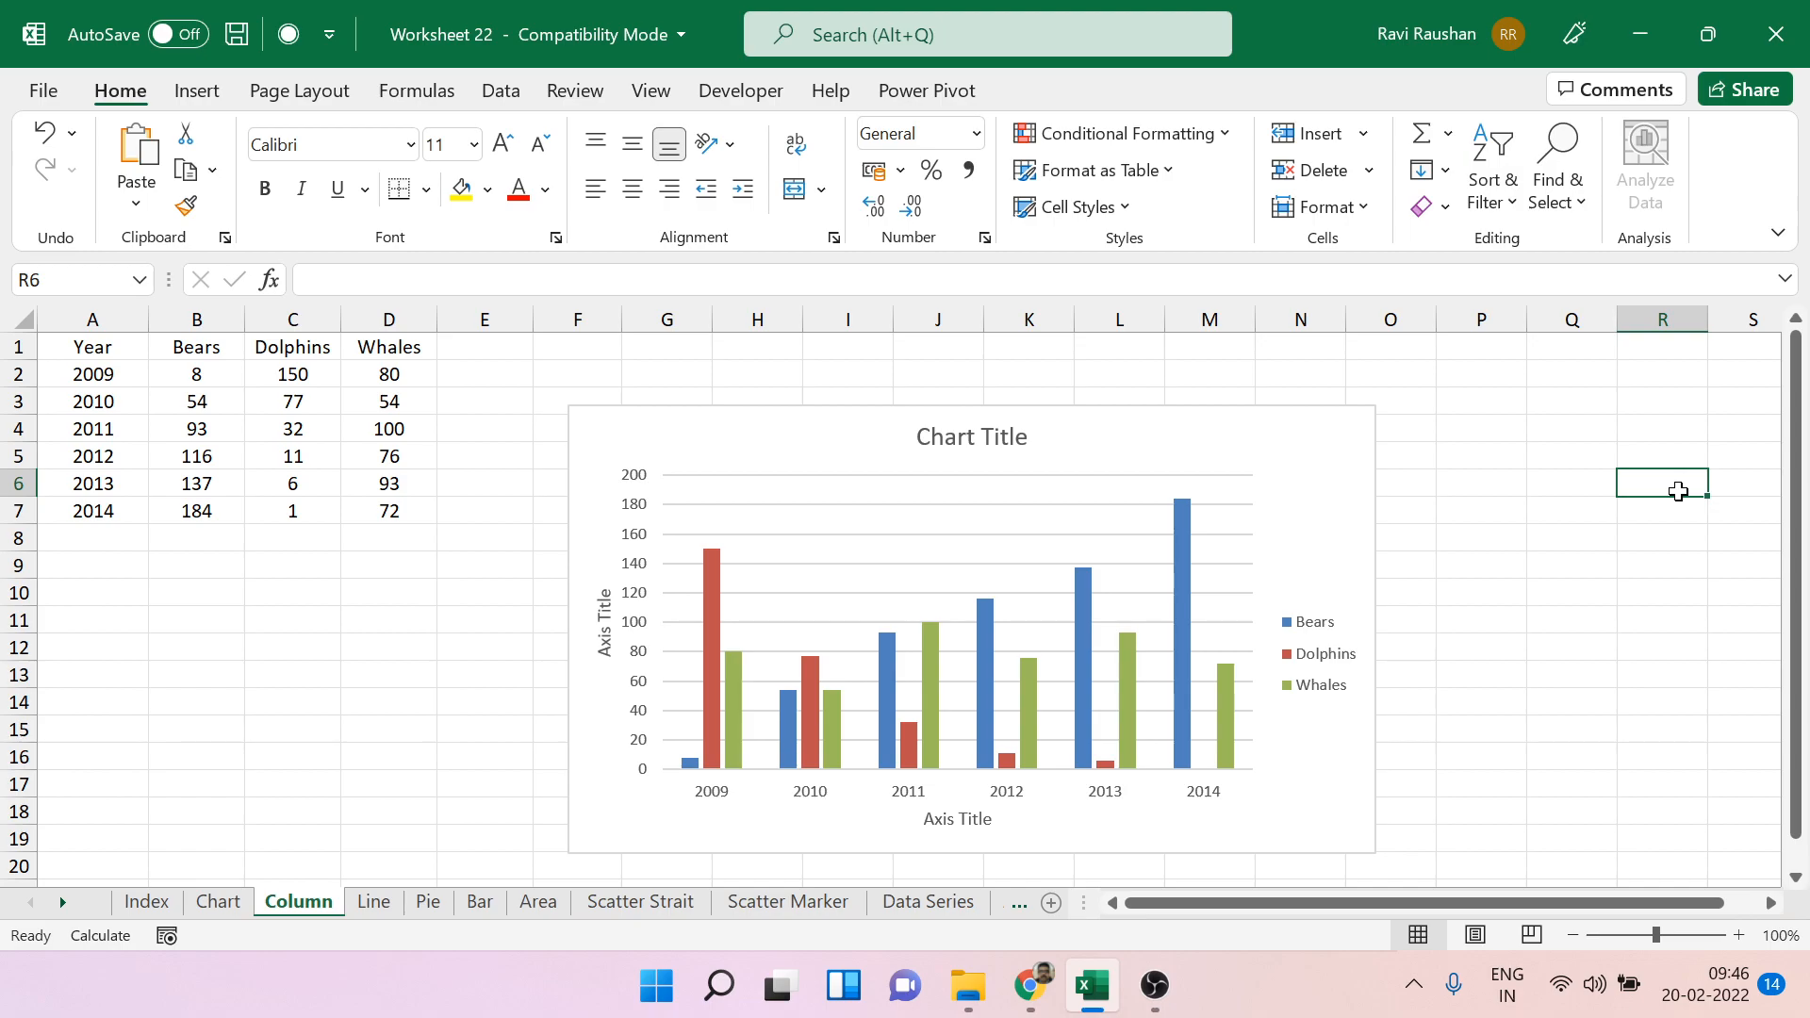
Delete the enlarged Bears, Dolphins and Whales column chart from the sheet.
click(1306, 415)
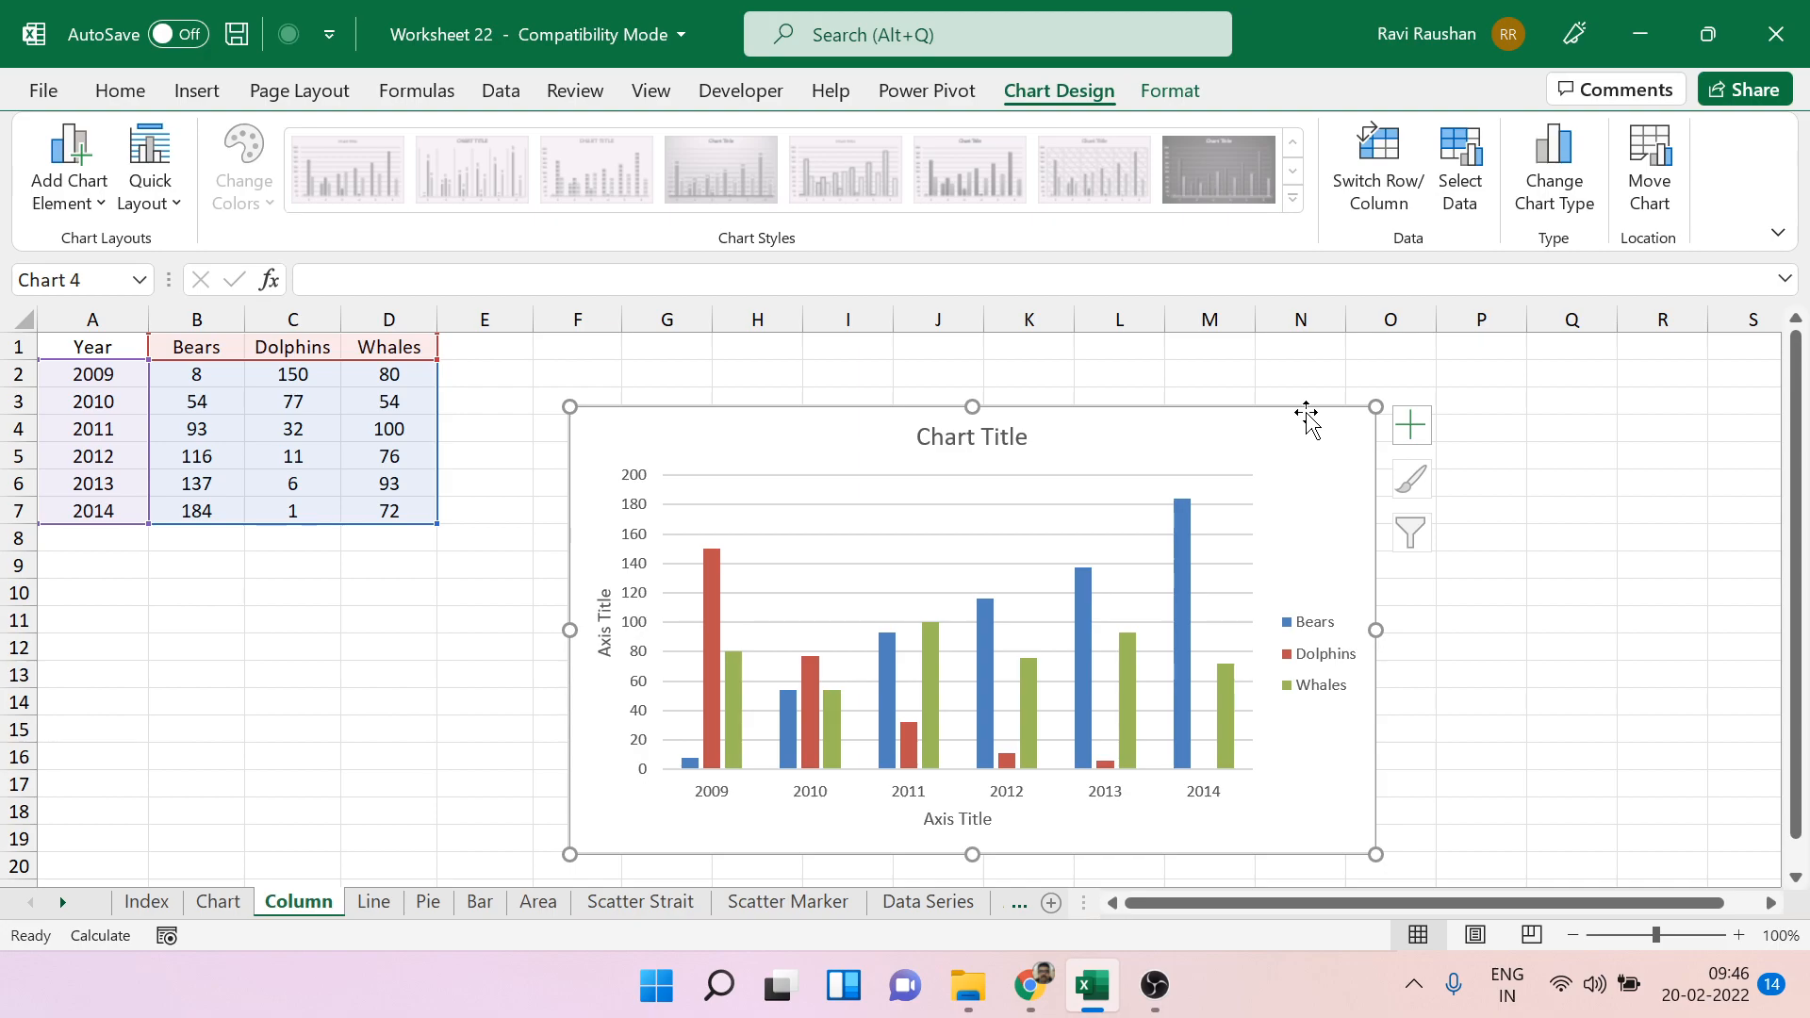
key(Delete)
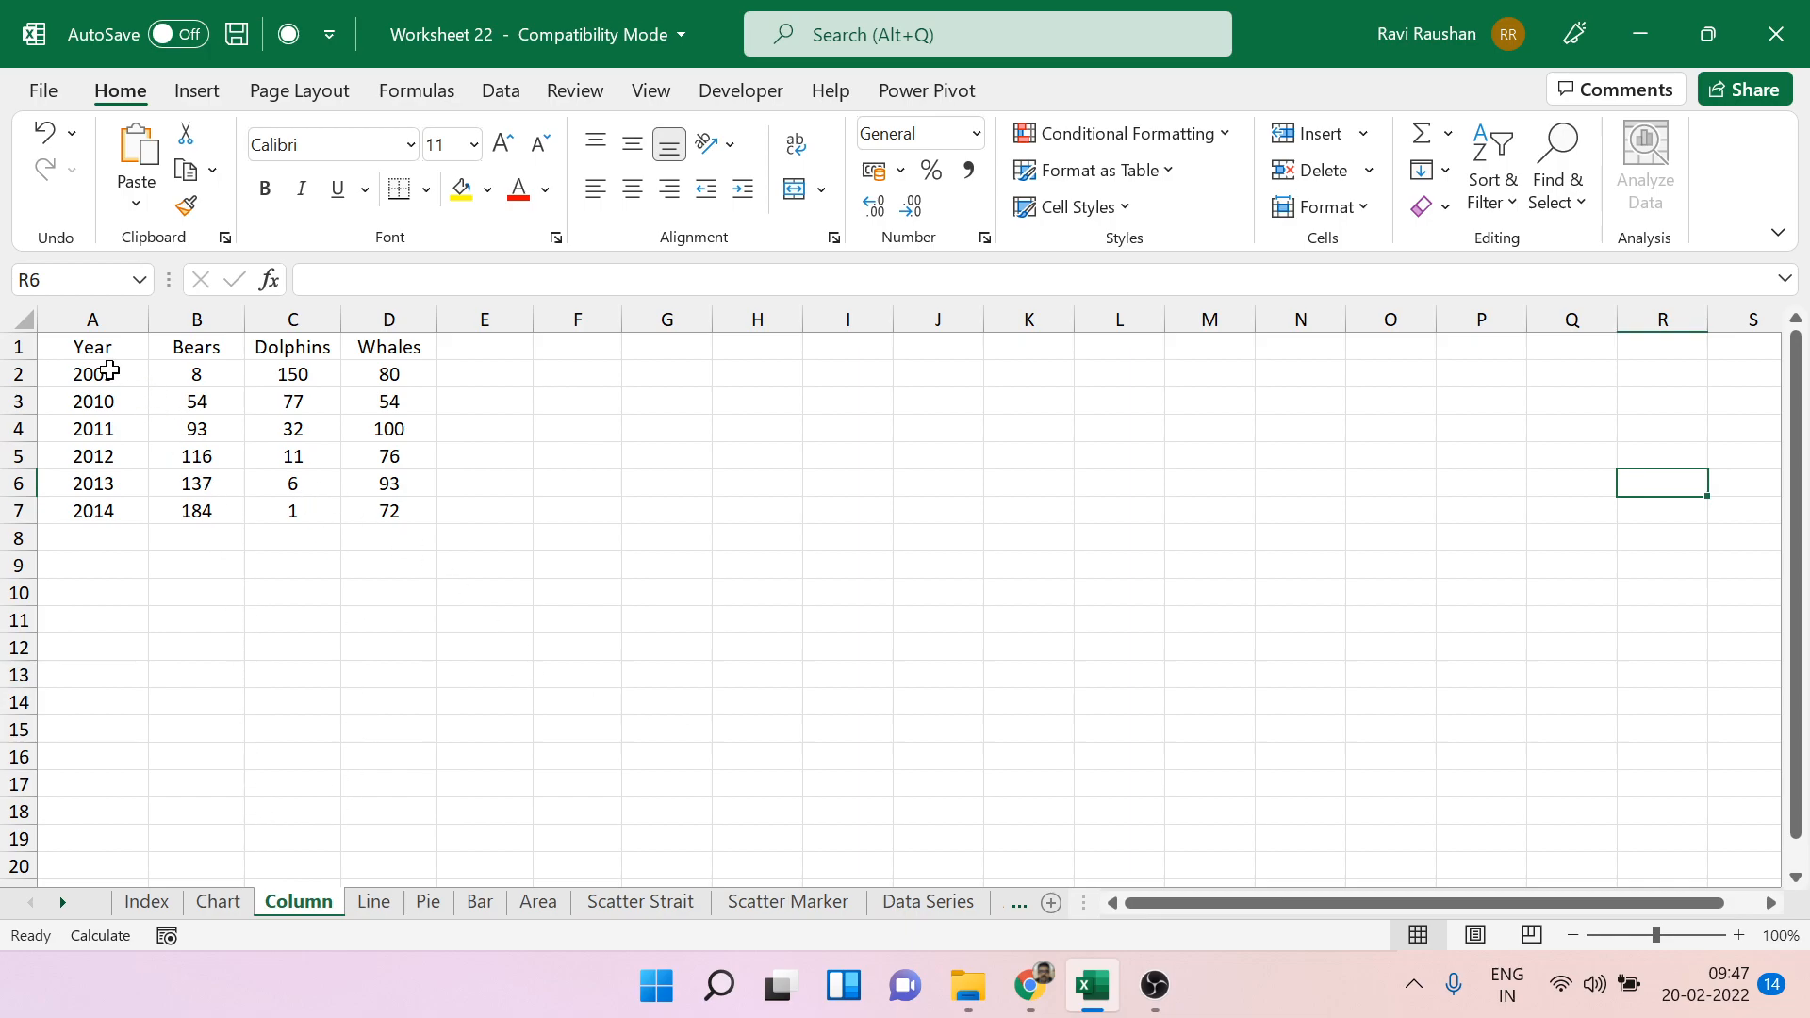
Insert a new empty clustered column chart and set its data range to B1:D7.
click(740, 488)
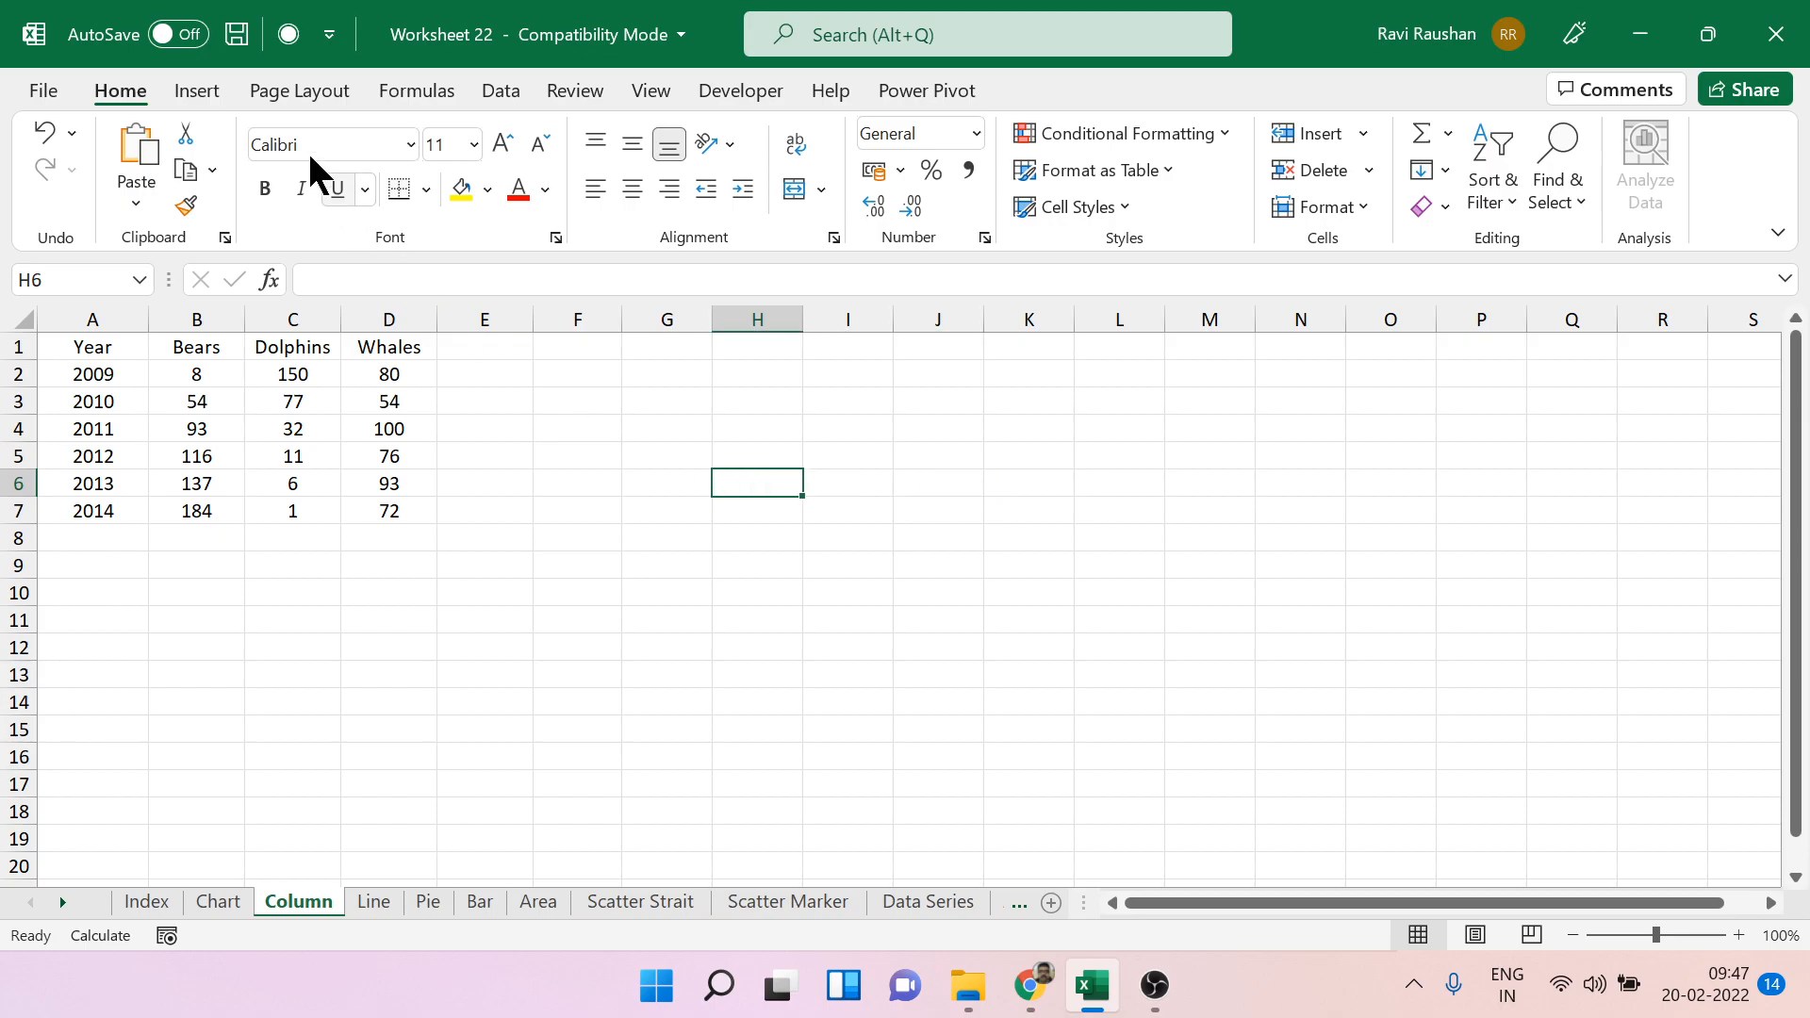
click(198, 92)
click(785, 133)
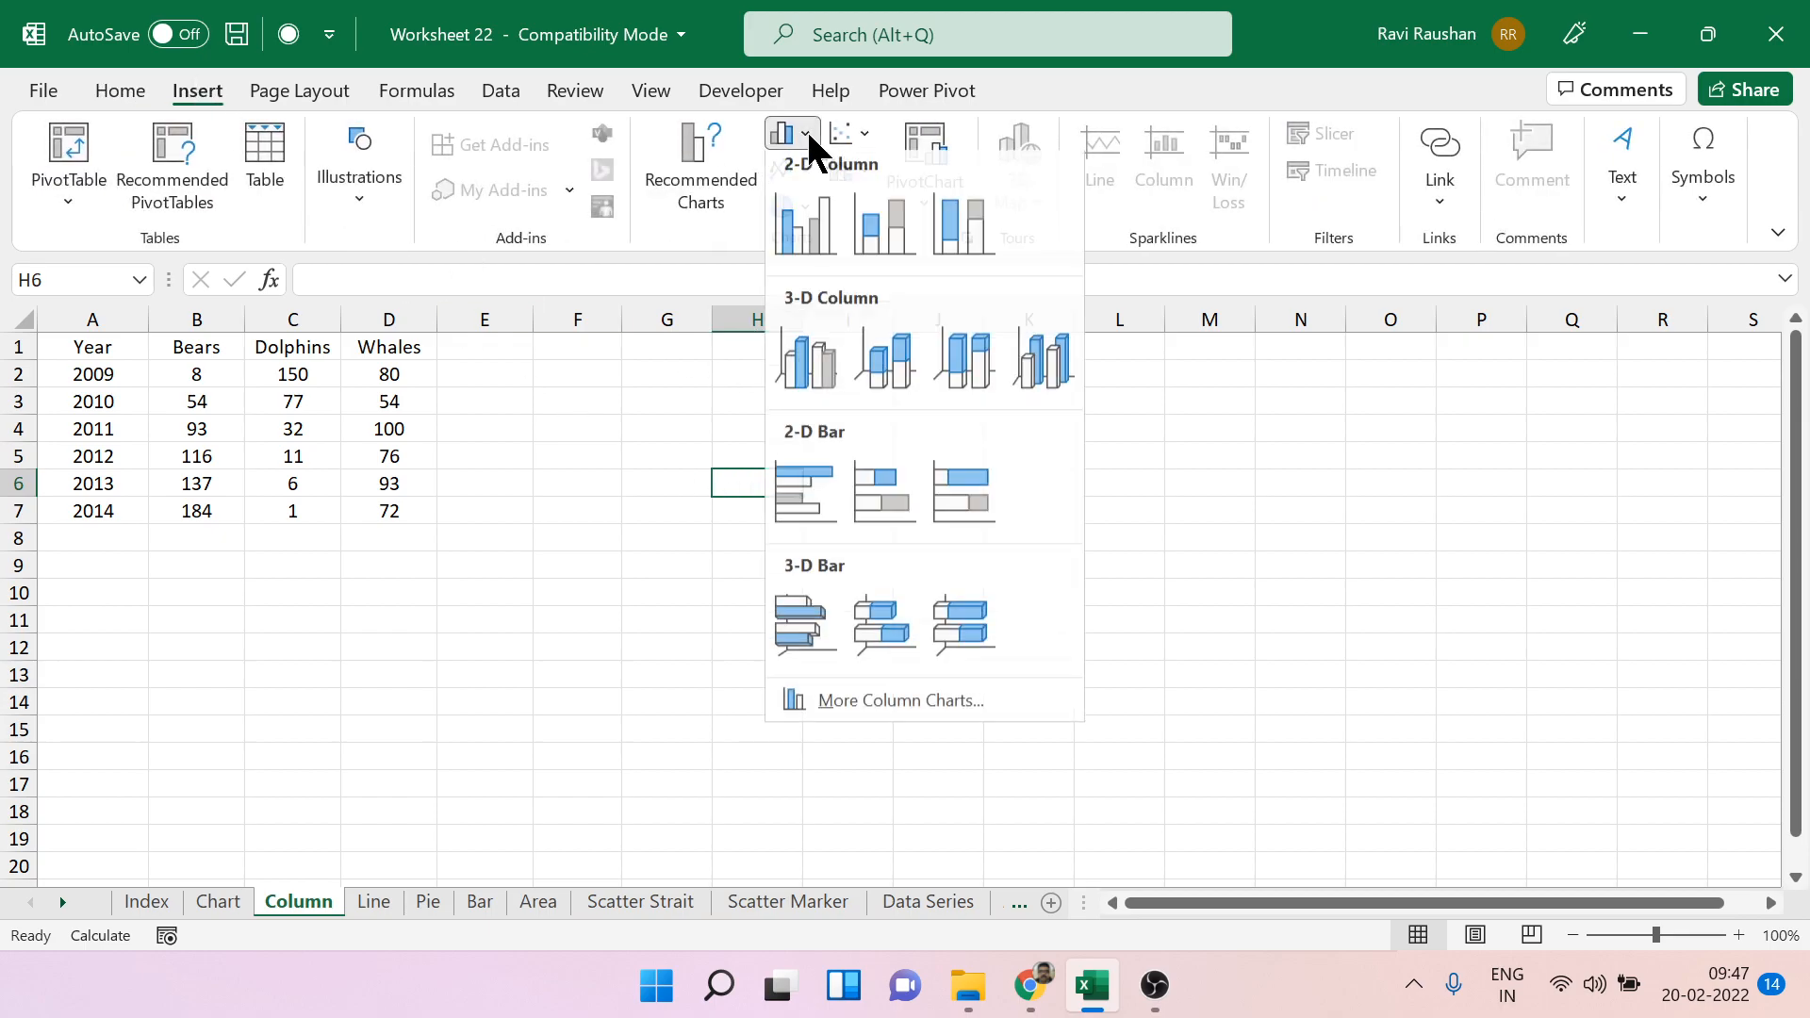
click(808, 228)
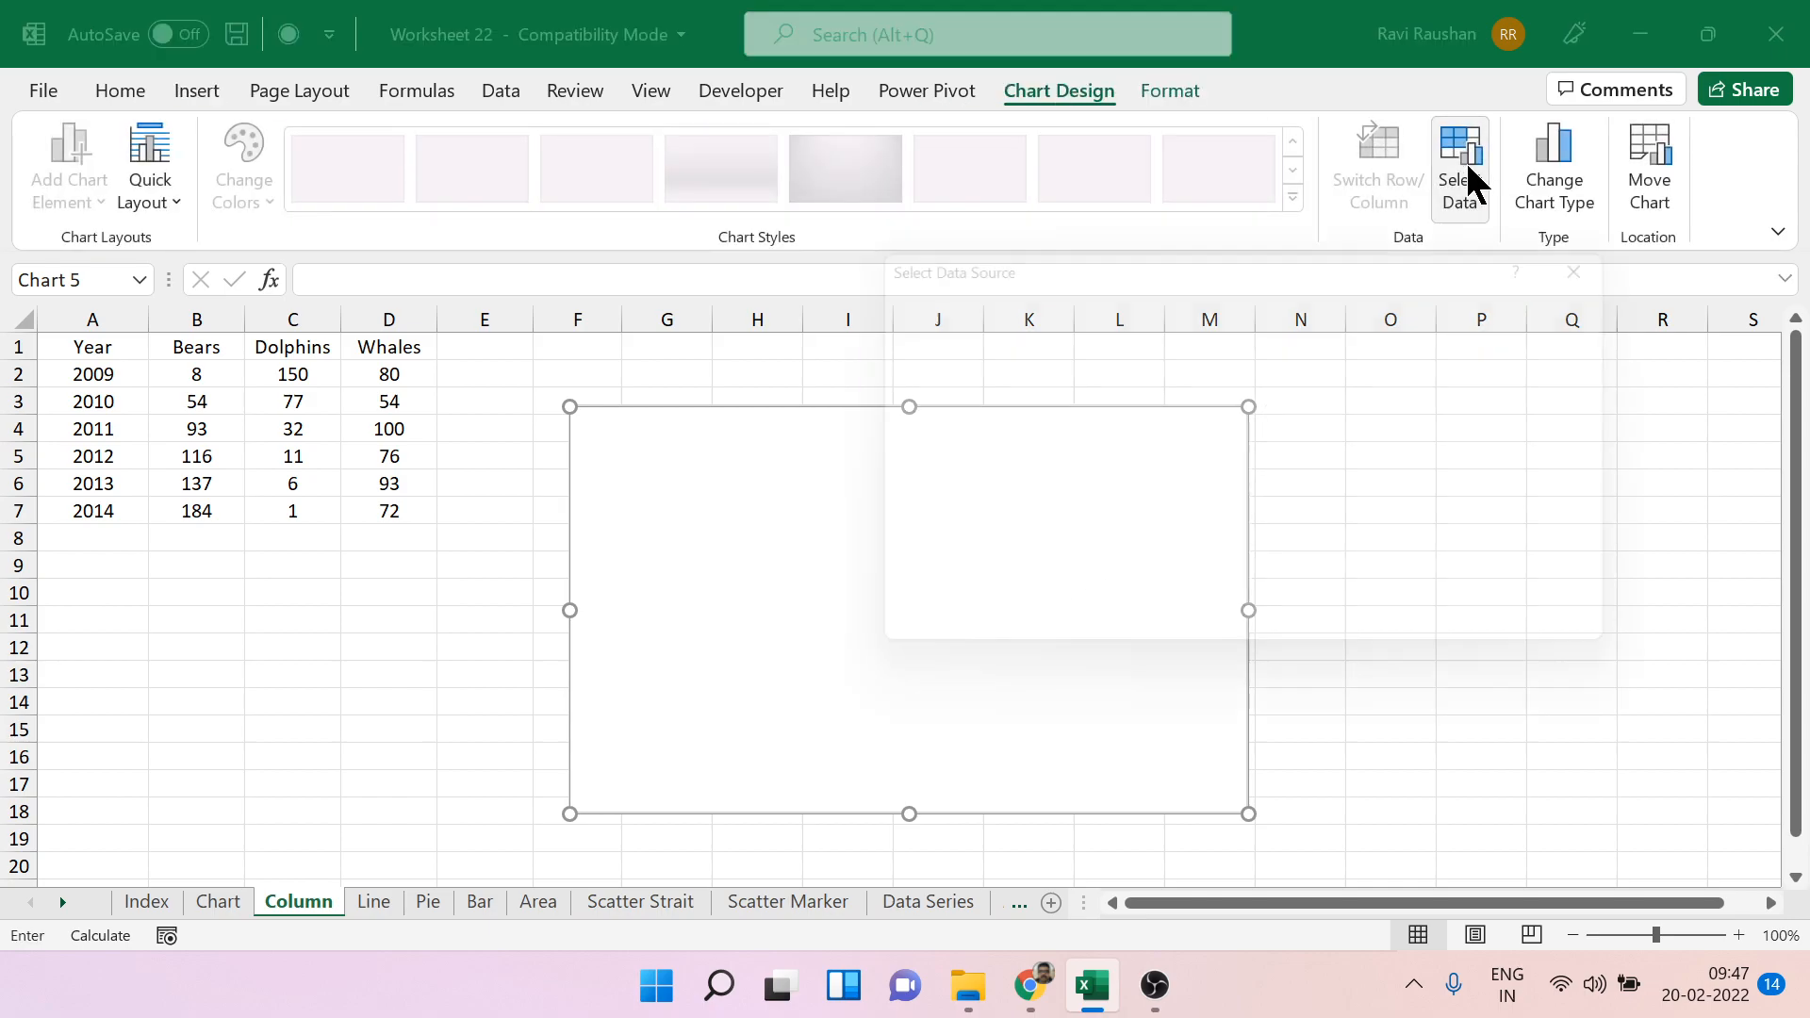
click(1466, 177)
click(209, 345)
mouse_move(209, 345)
mouse_down()
mouse_move(380, 477)
mouse_move(386, 510)
mouse_up()
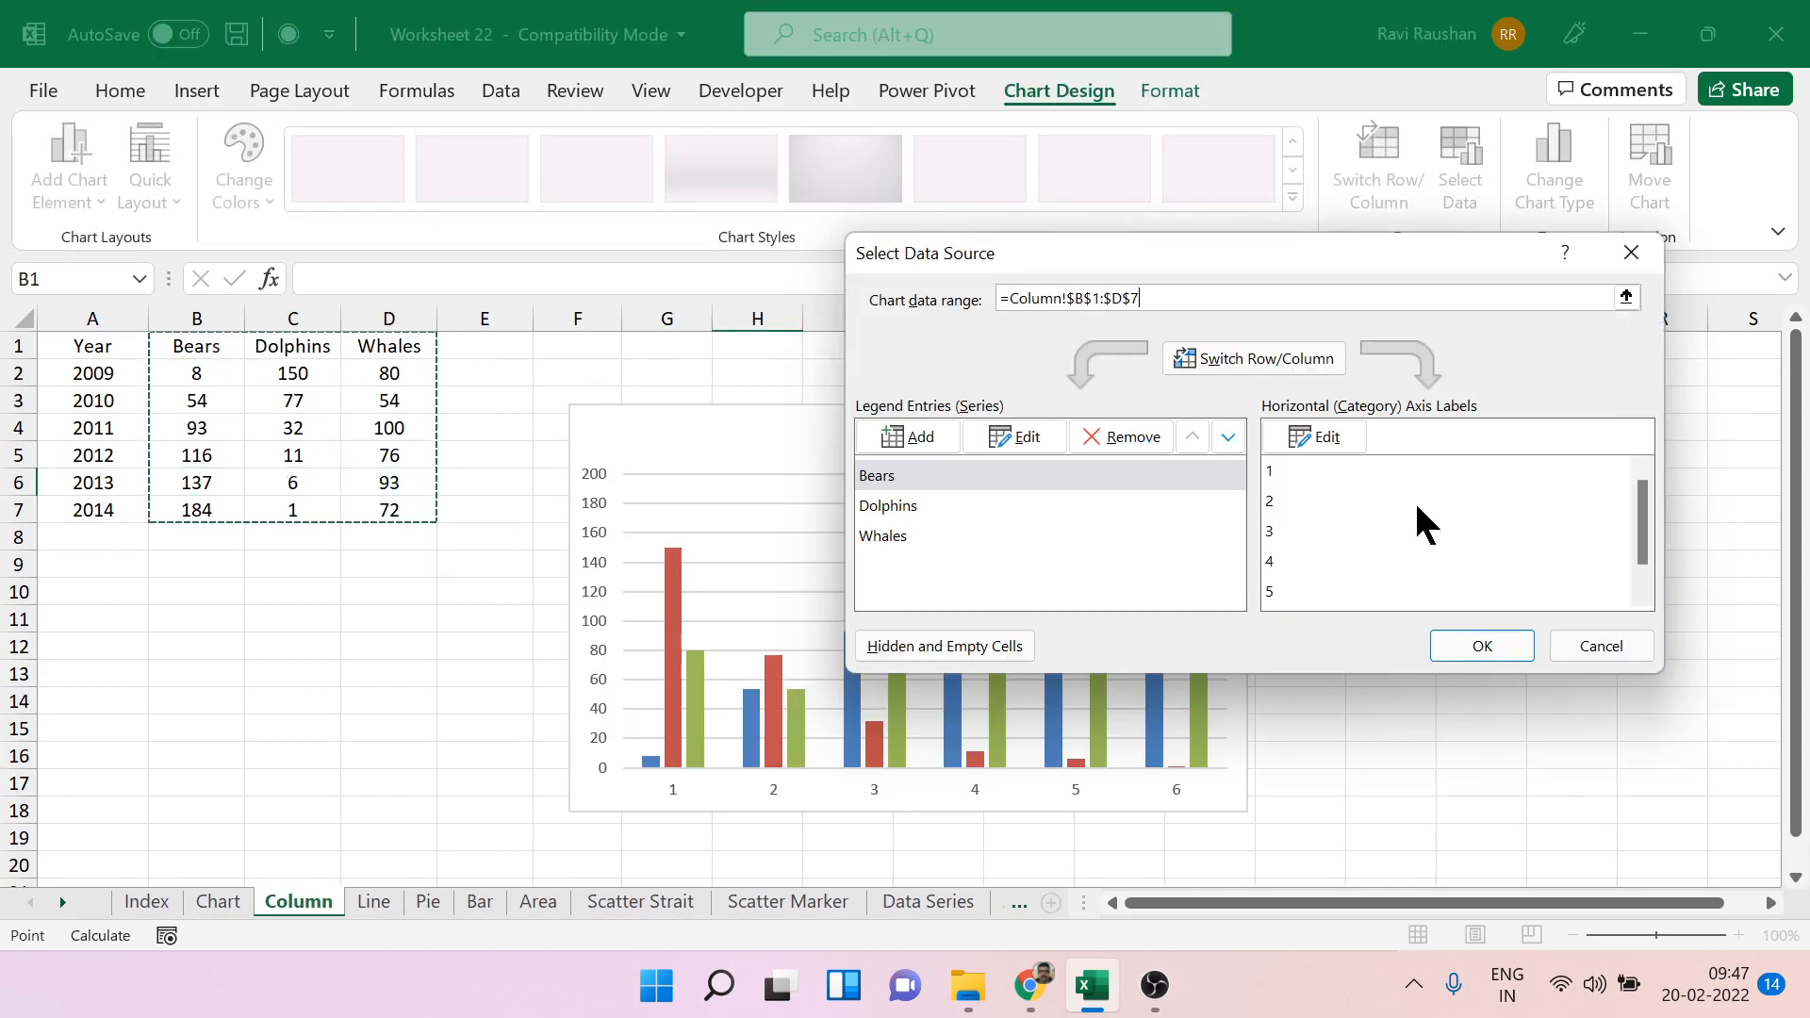
Replace the new chart's horizontal axis labels with the years in A2:A7 and apply the data source.
click(1315, 436)
drag(113, 370, 125, 509)
click(1270, 492)
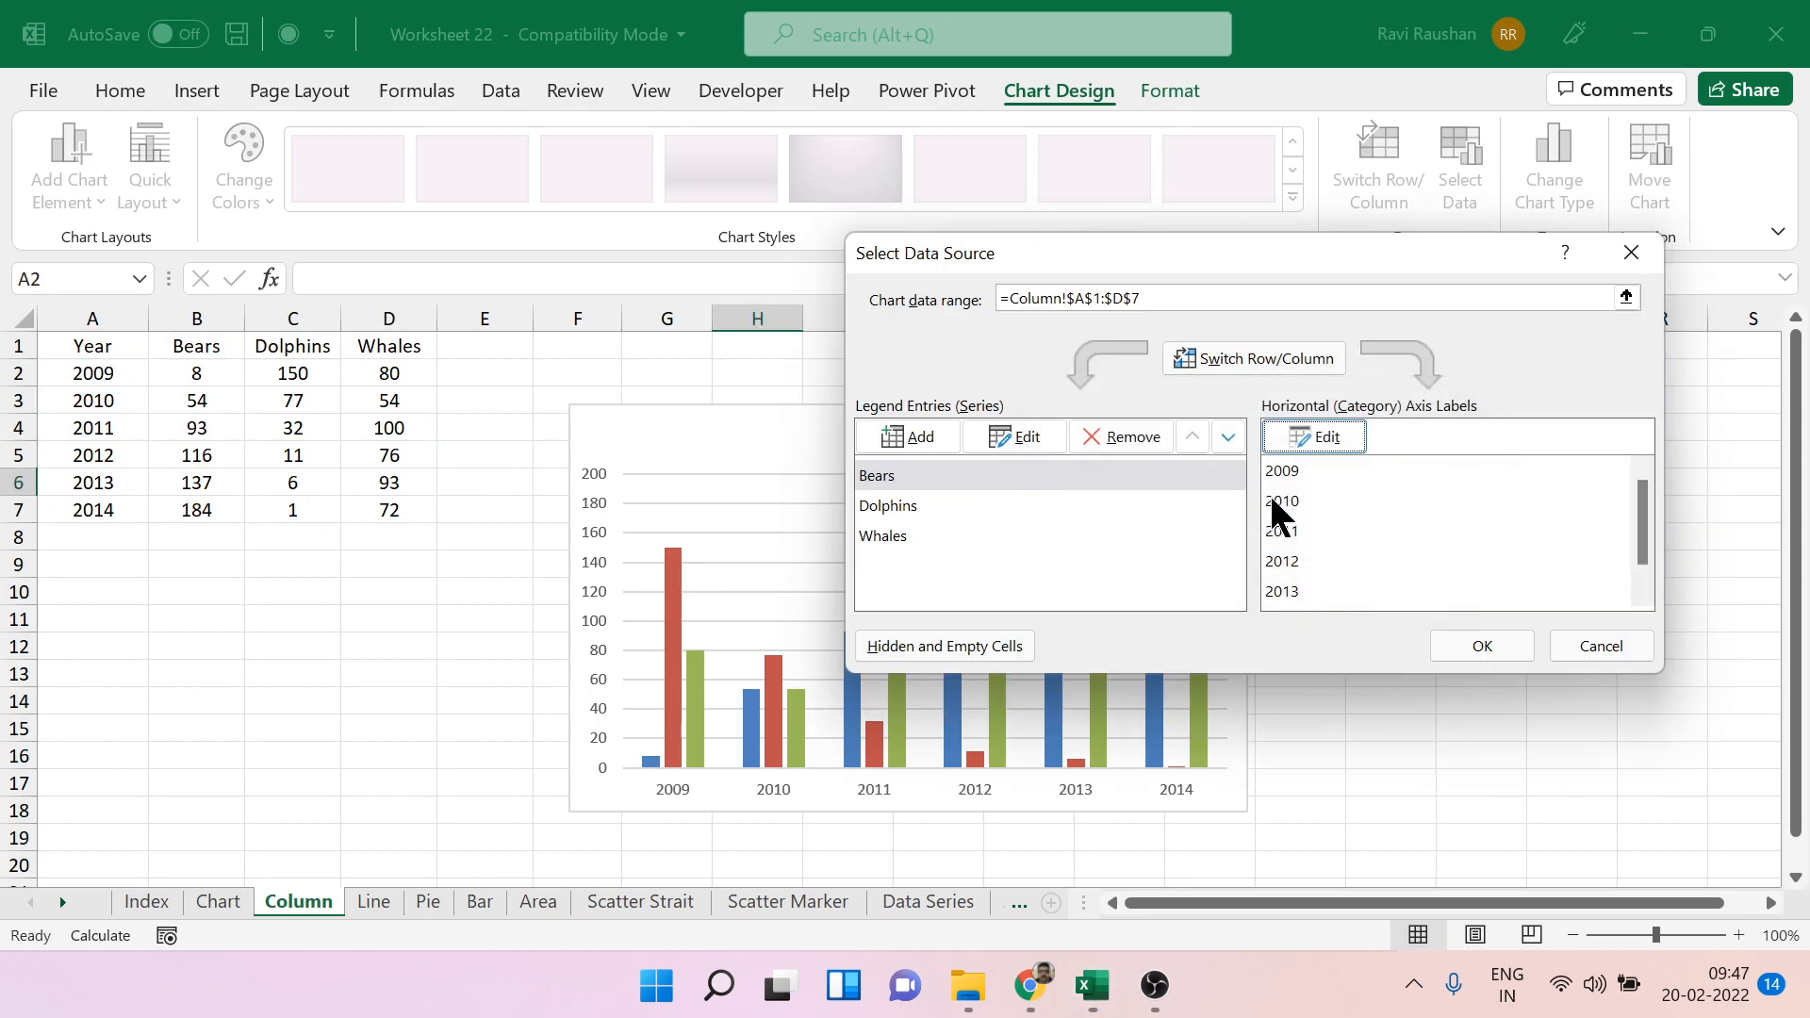
click(1478, 647)
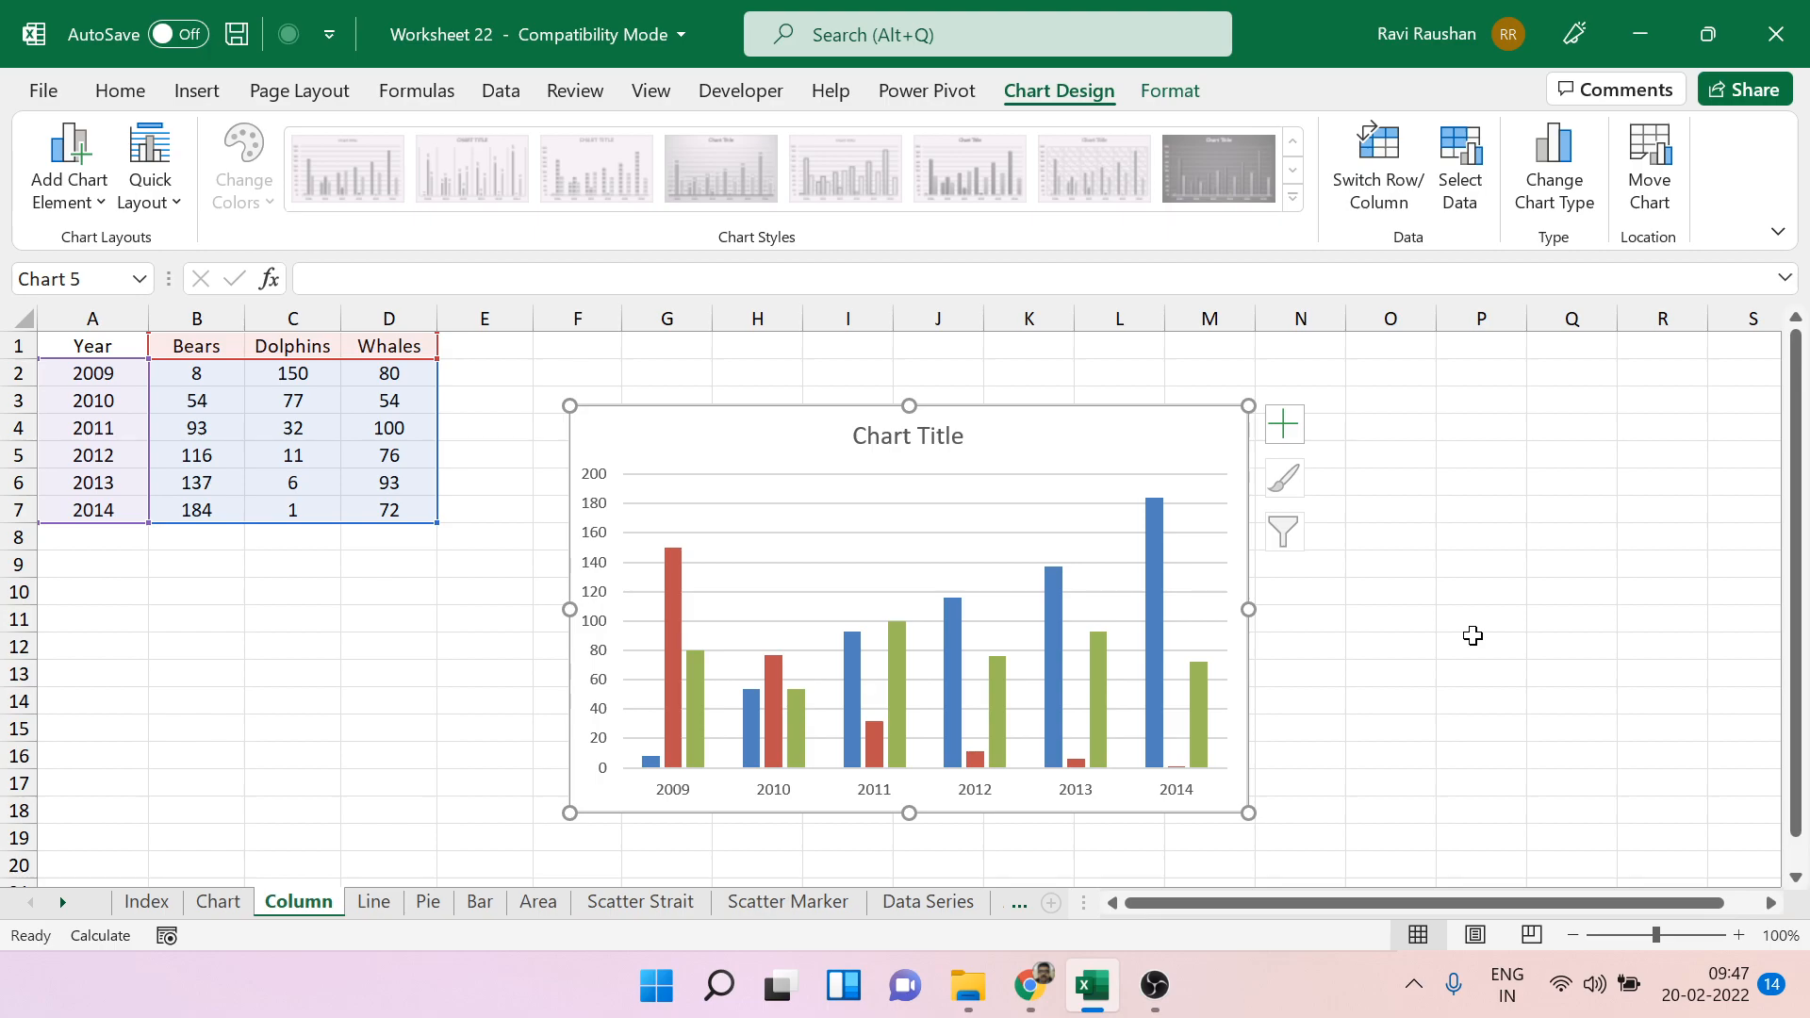
On the Line sheet, insert a 2-D line chart with markers from the data in A1:D7.
click(377, 904)
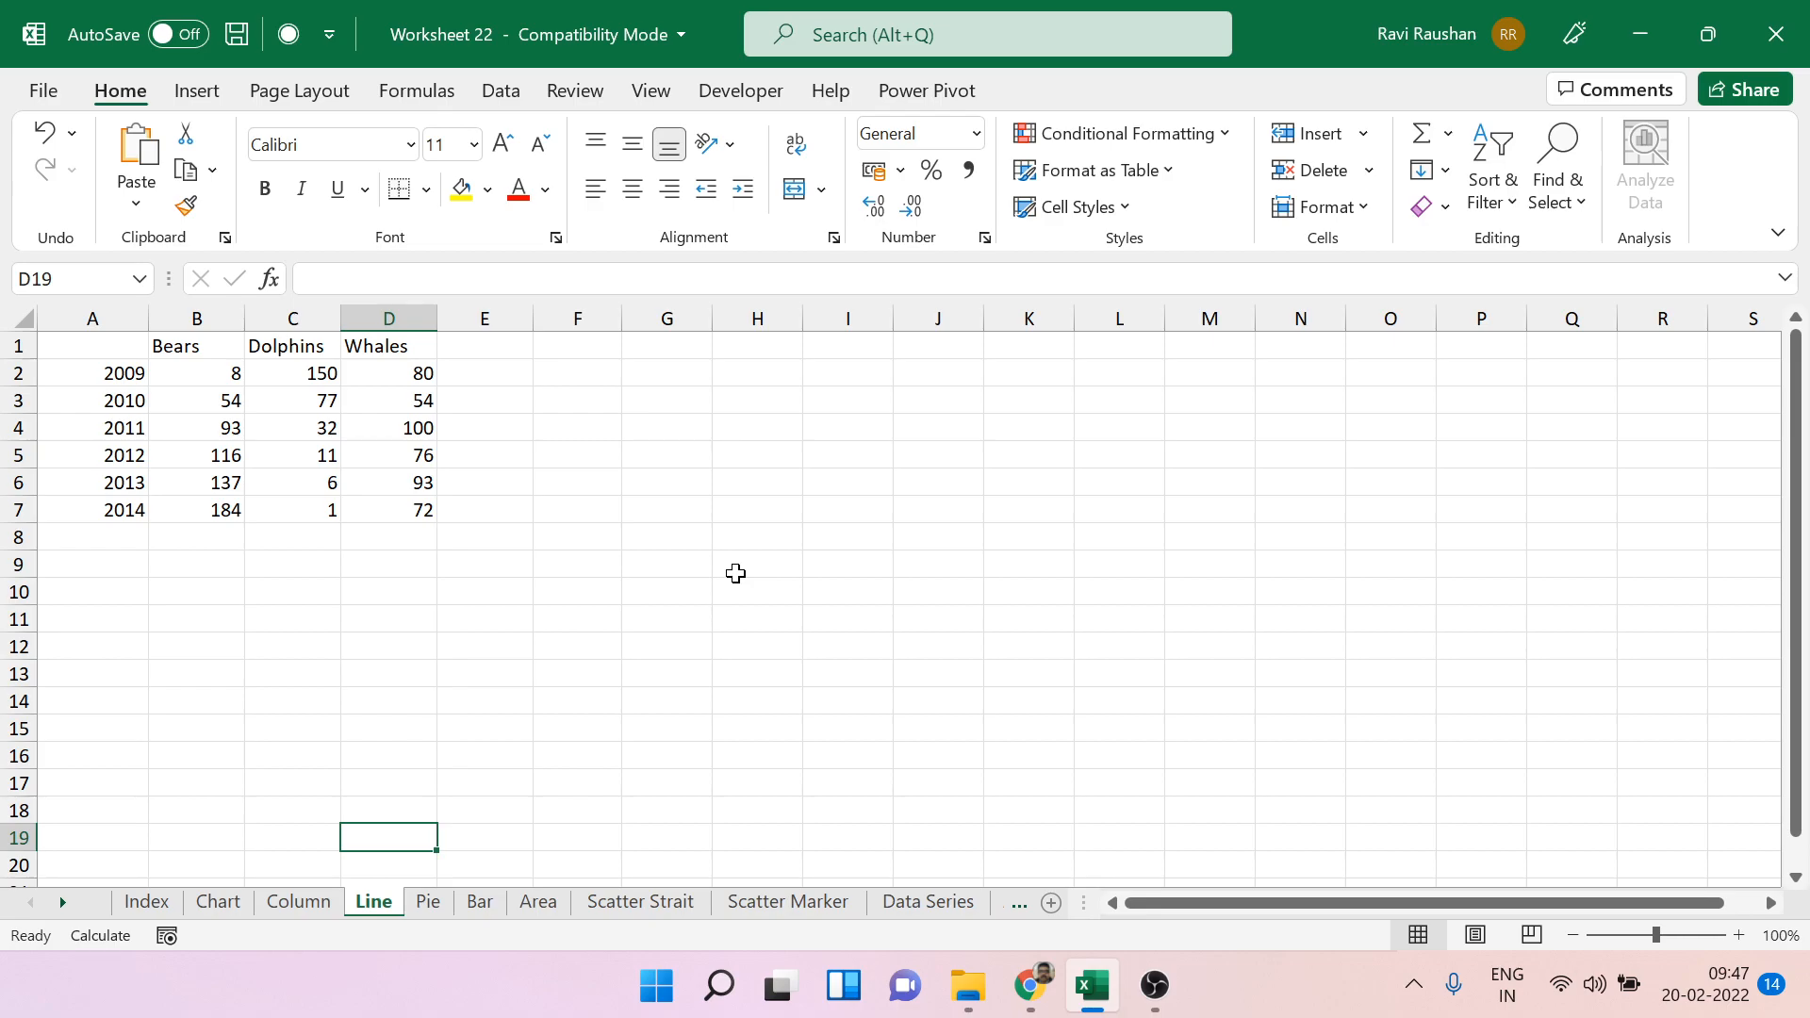
drag(109, 341, 416, 509)
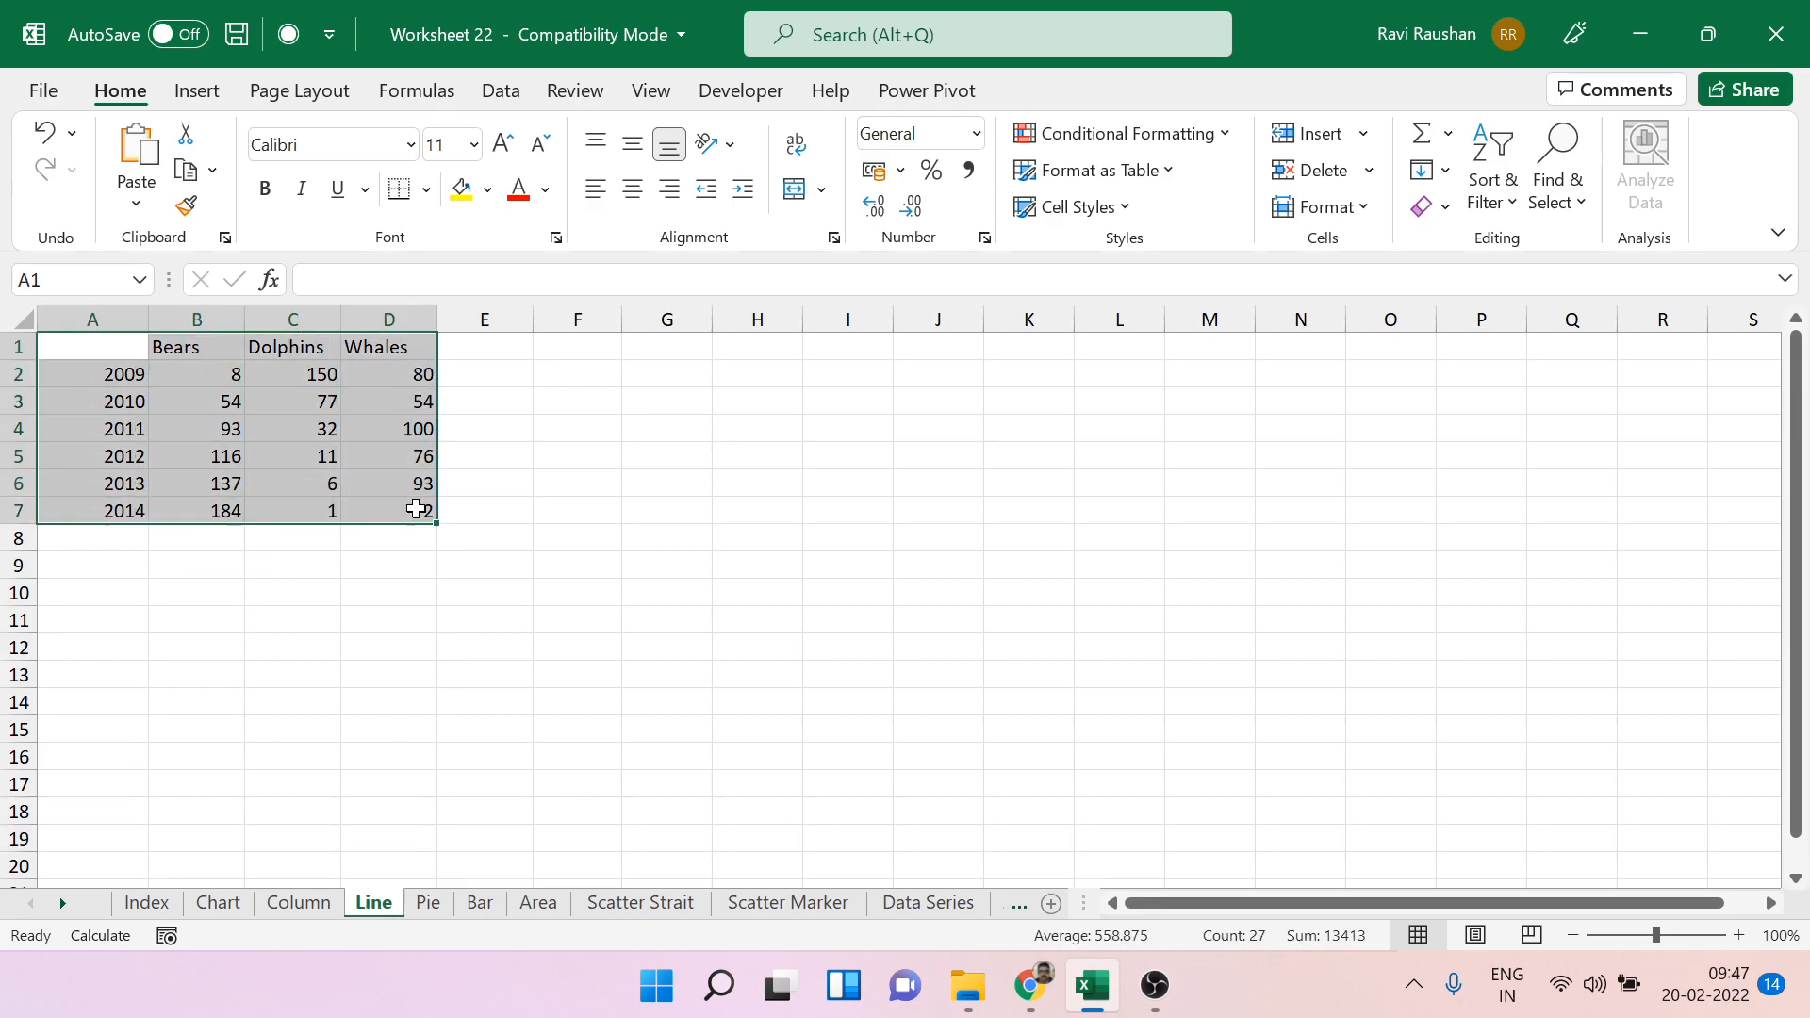
click(197, 92)
click(792, 170)
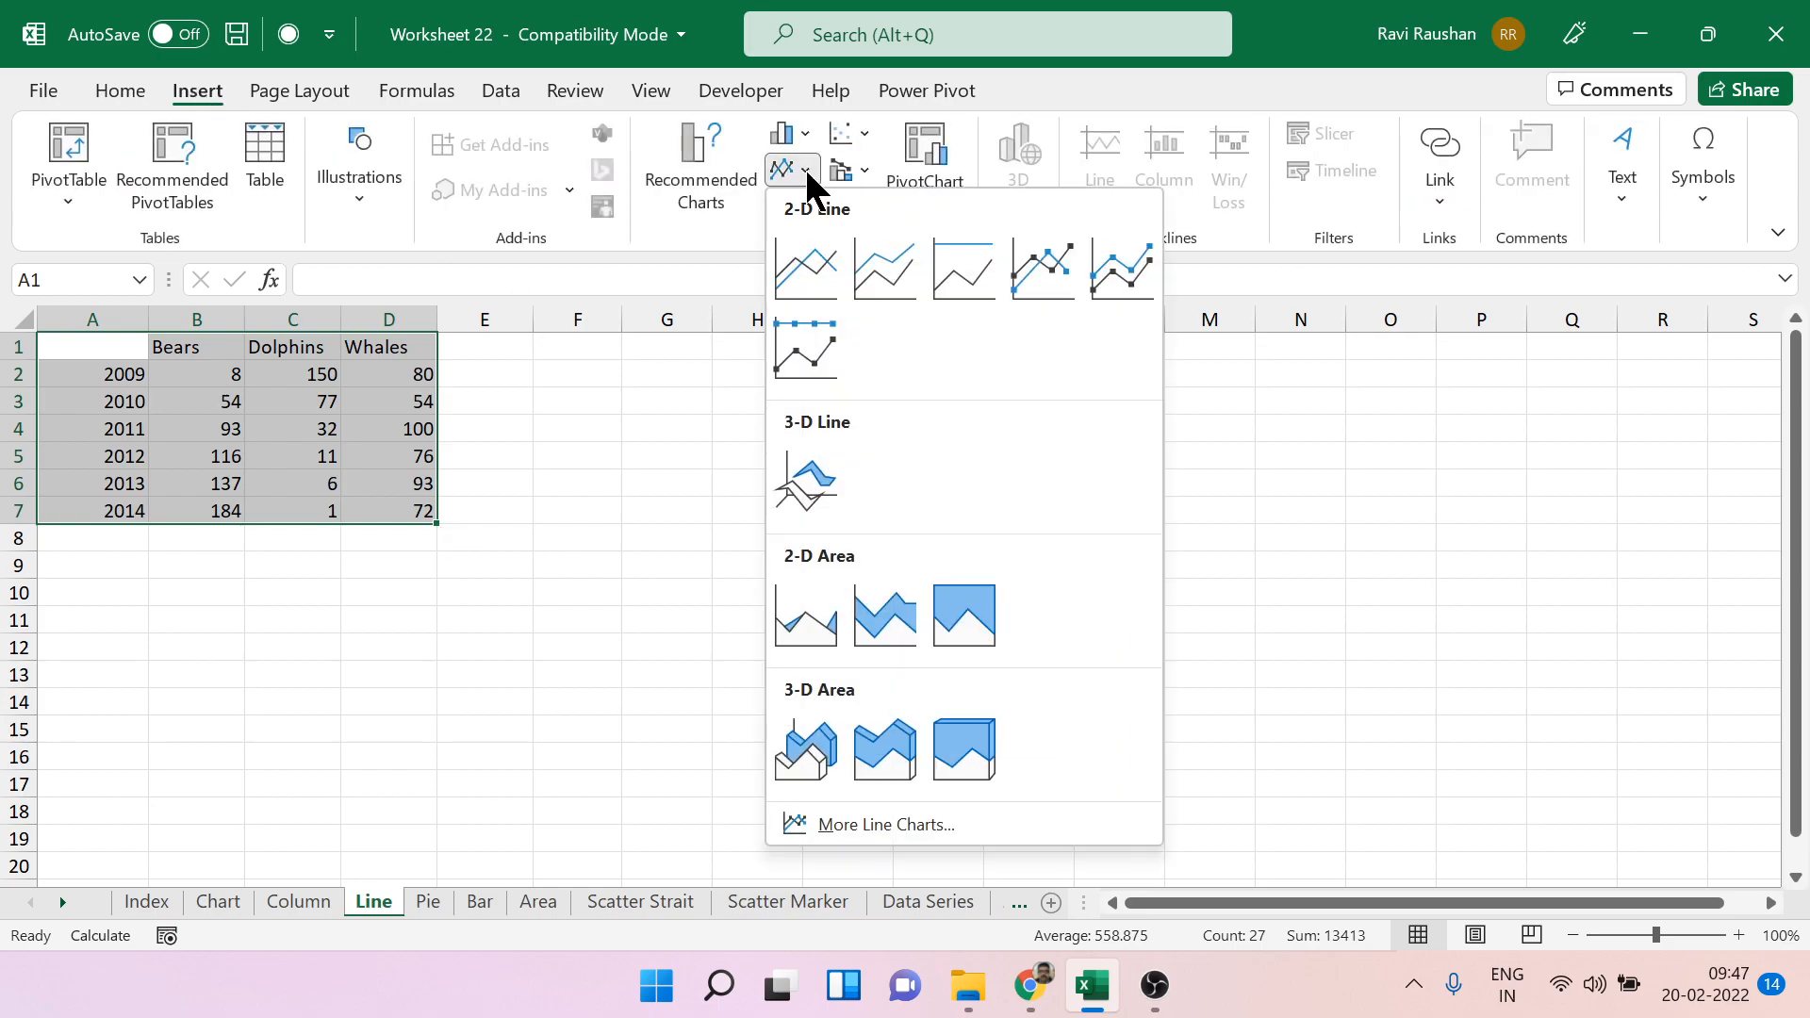
click(1056, 270)
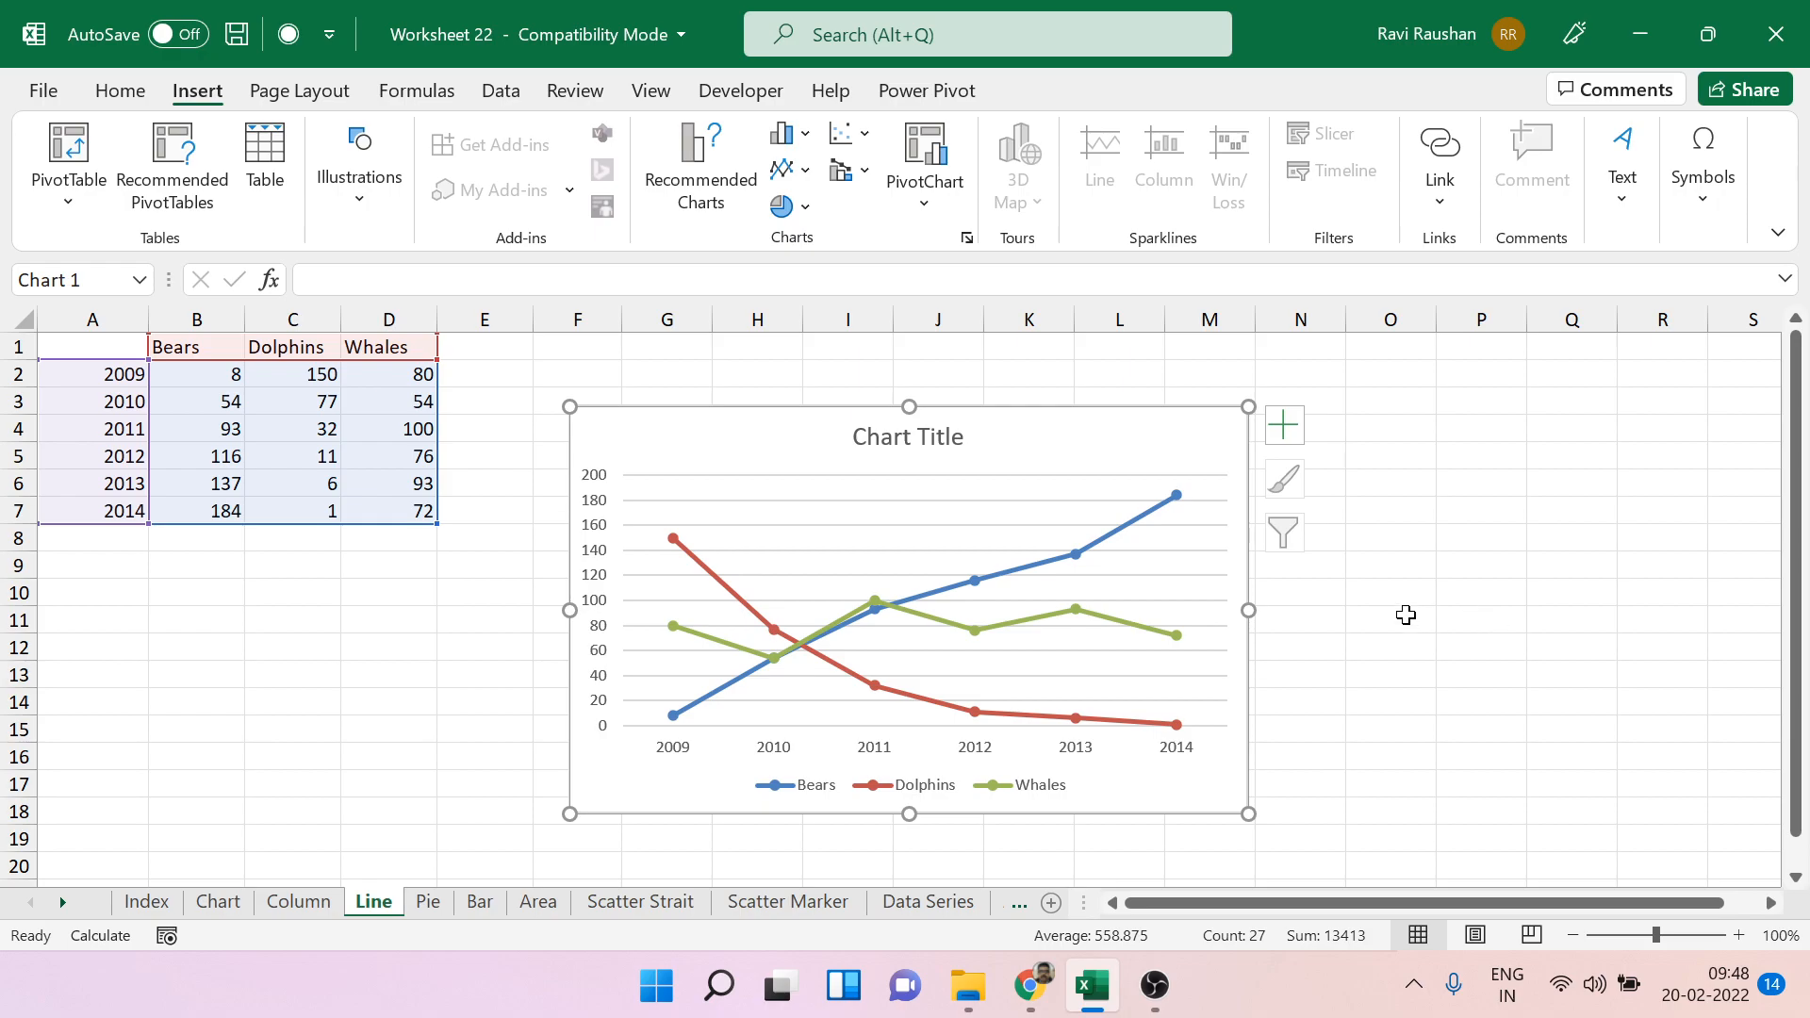
Open the Pie sheet and examine the years in A2:A7 and the Whales values in D2:D7.
click(429, 905)
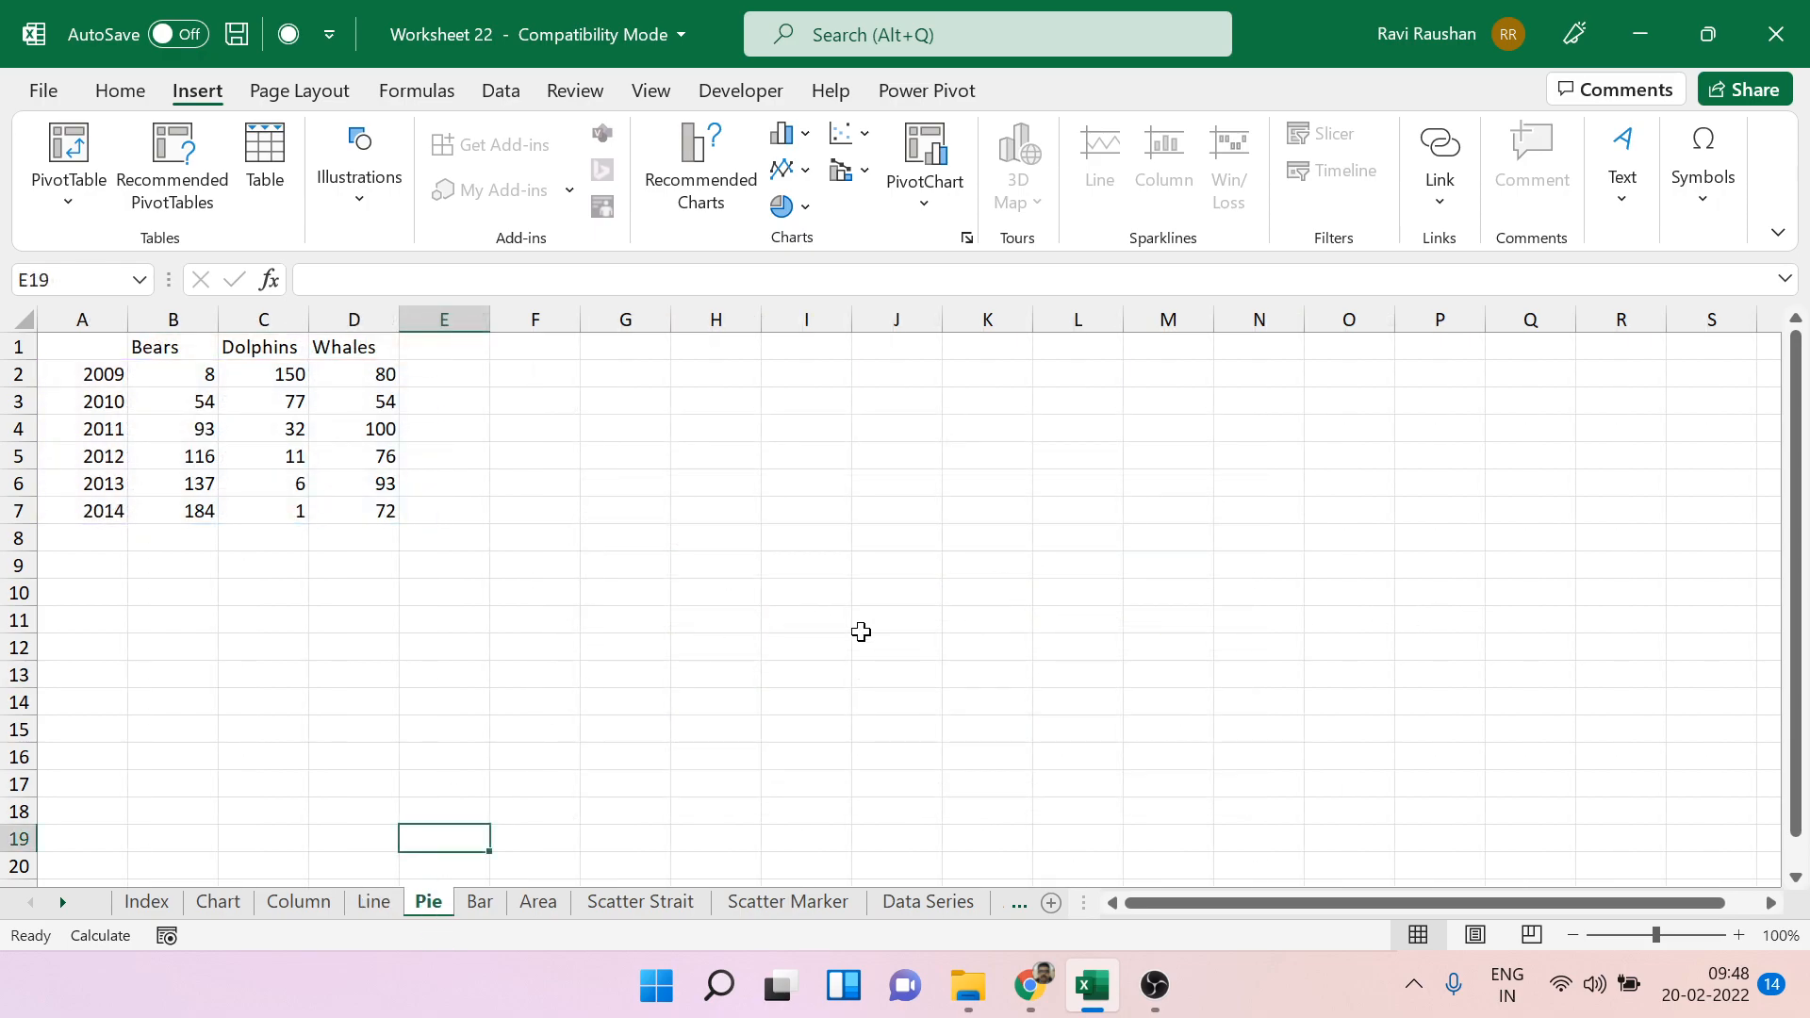
click(366, 320)
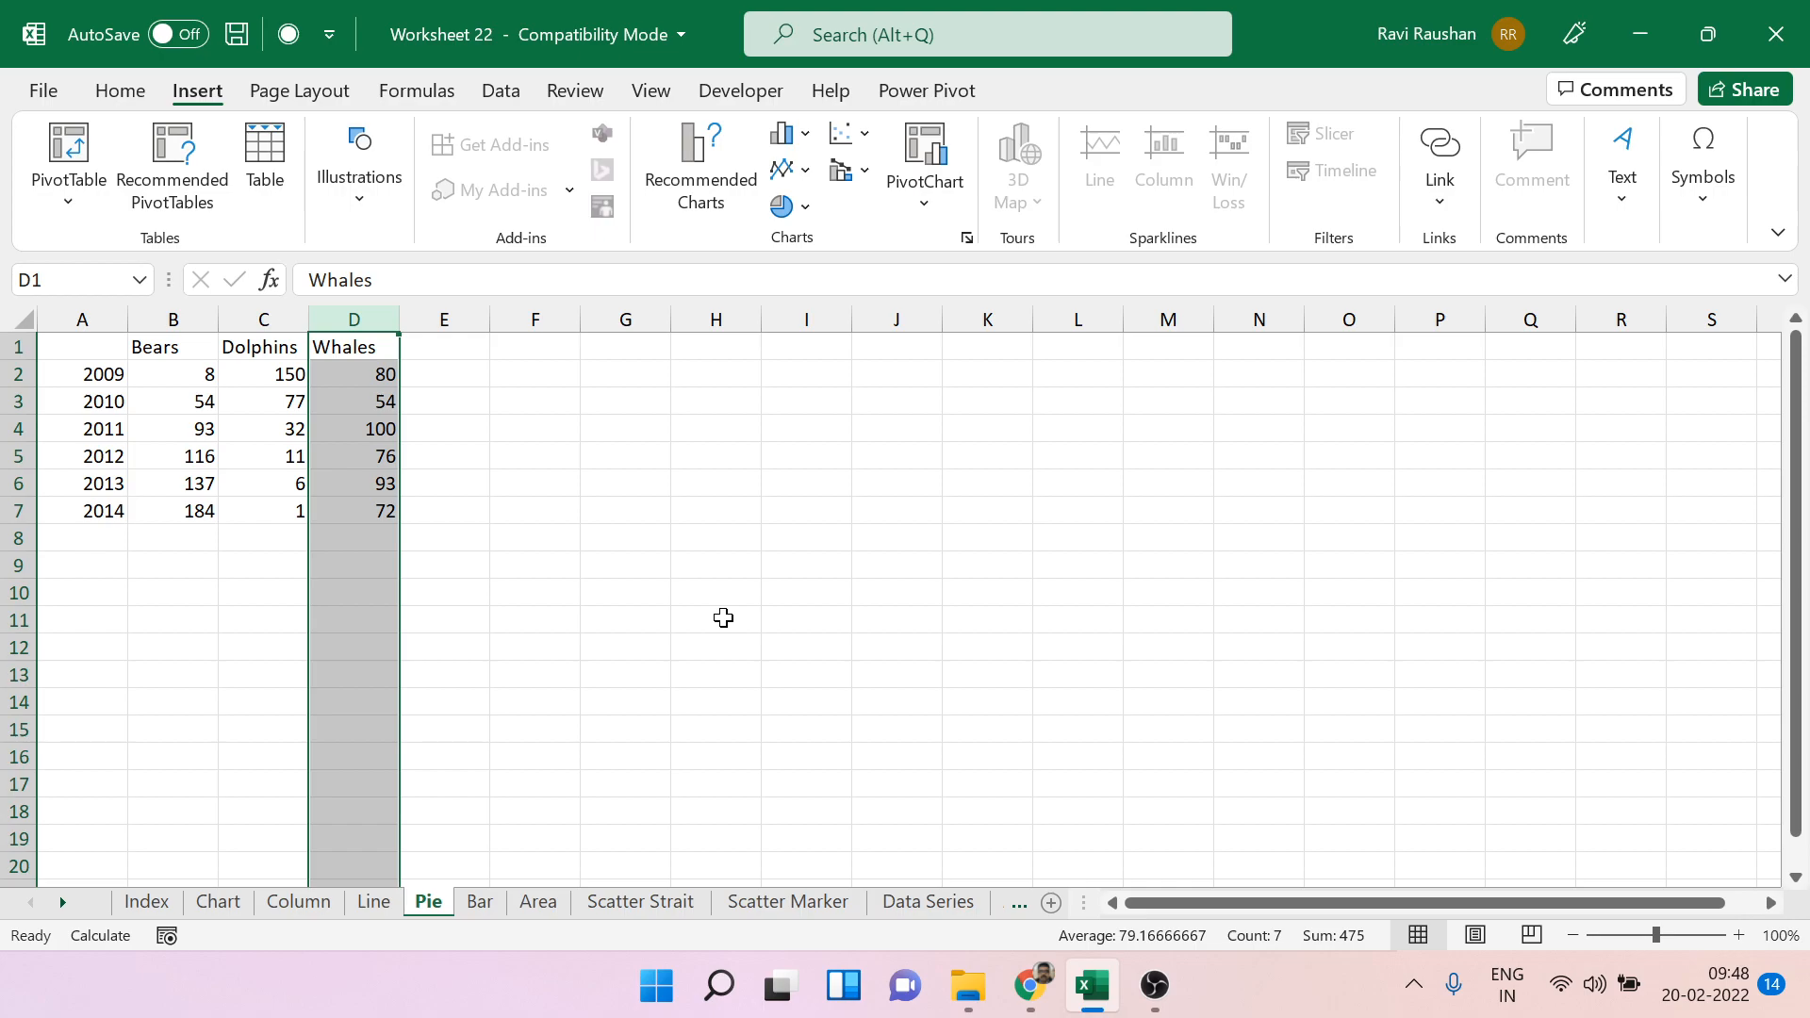
click(358, 373)
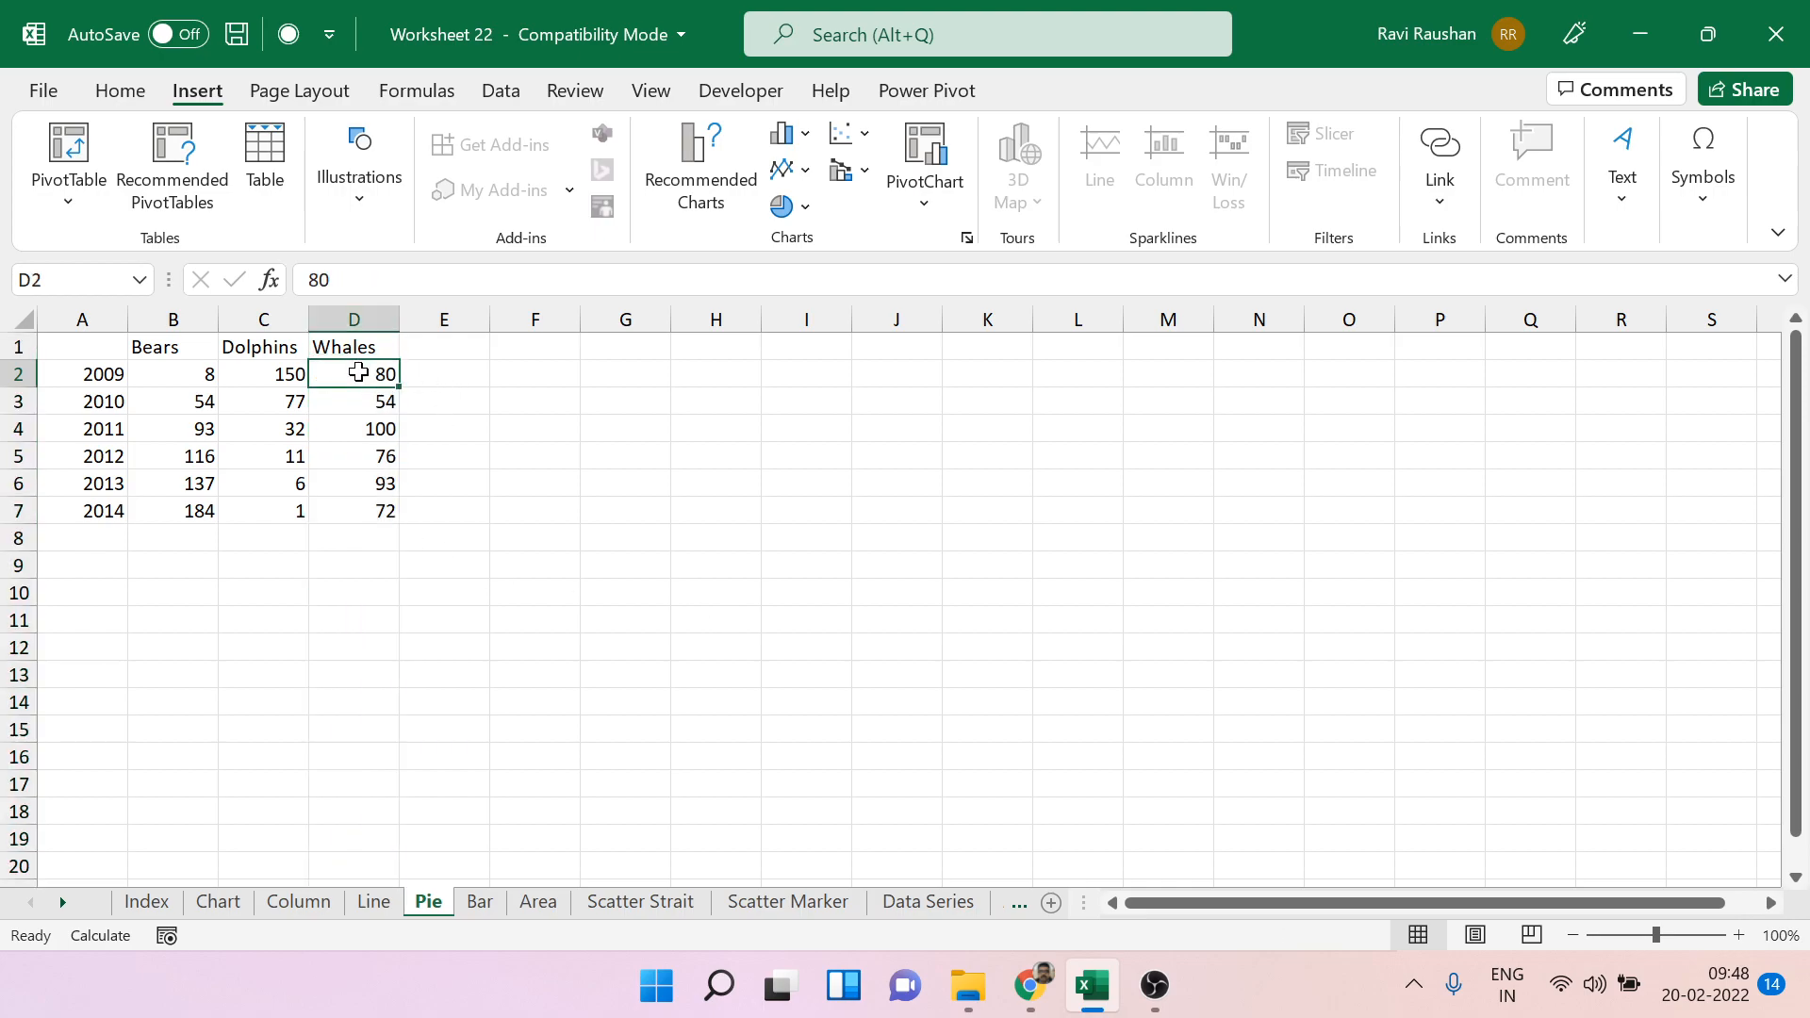
click(107, 377)
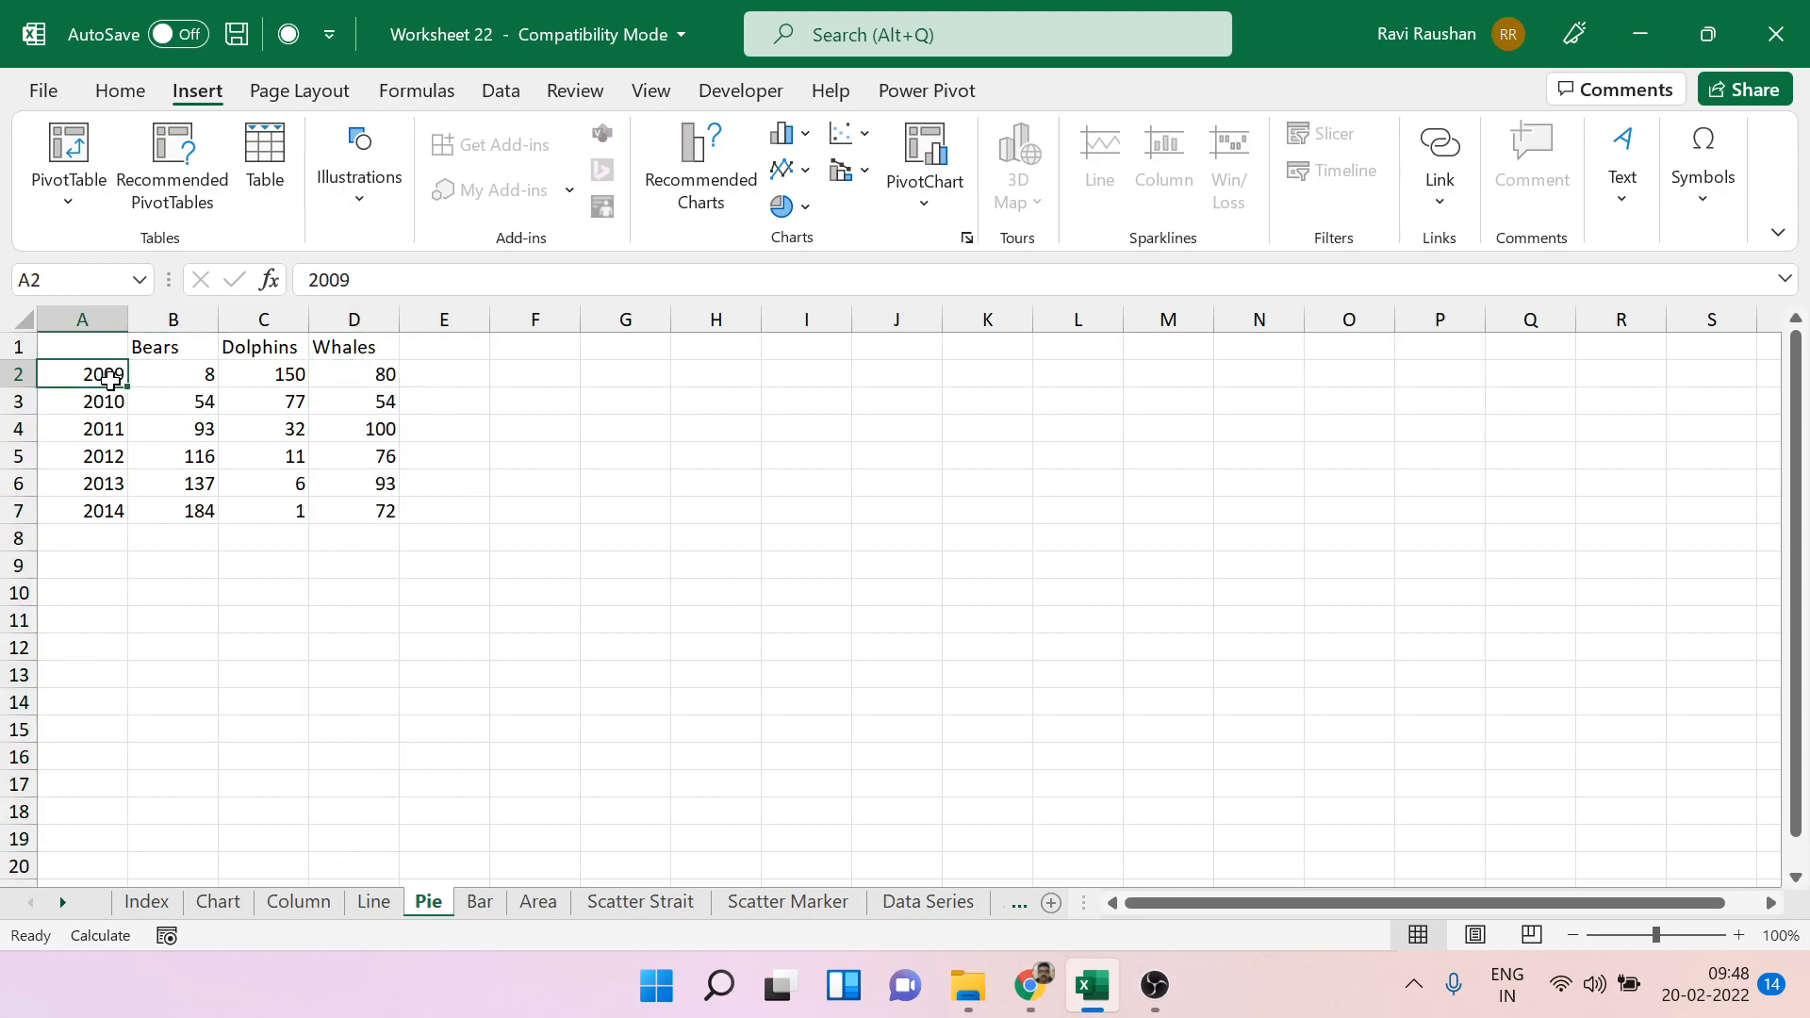
click(395, 378)
drag(81, 375, 110, 499)
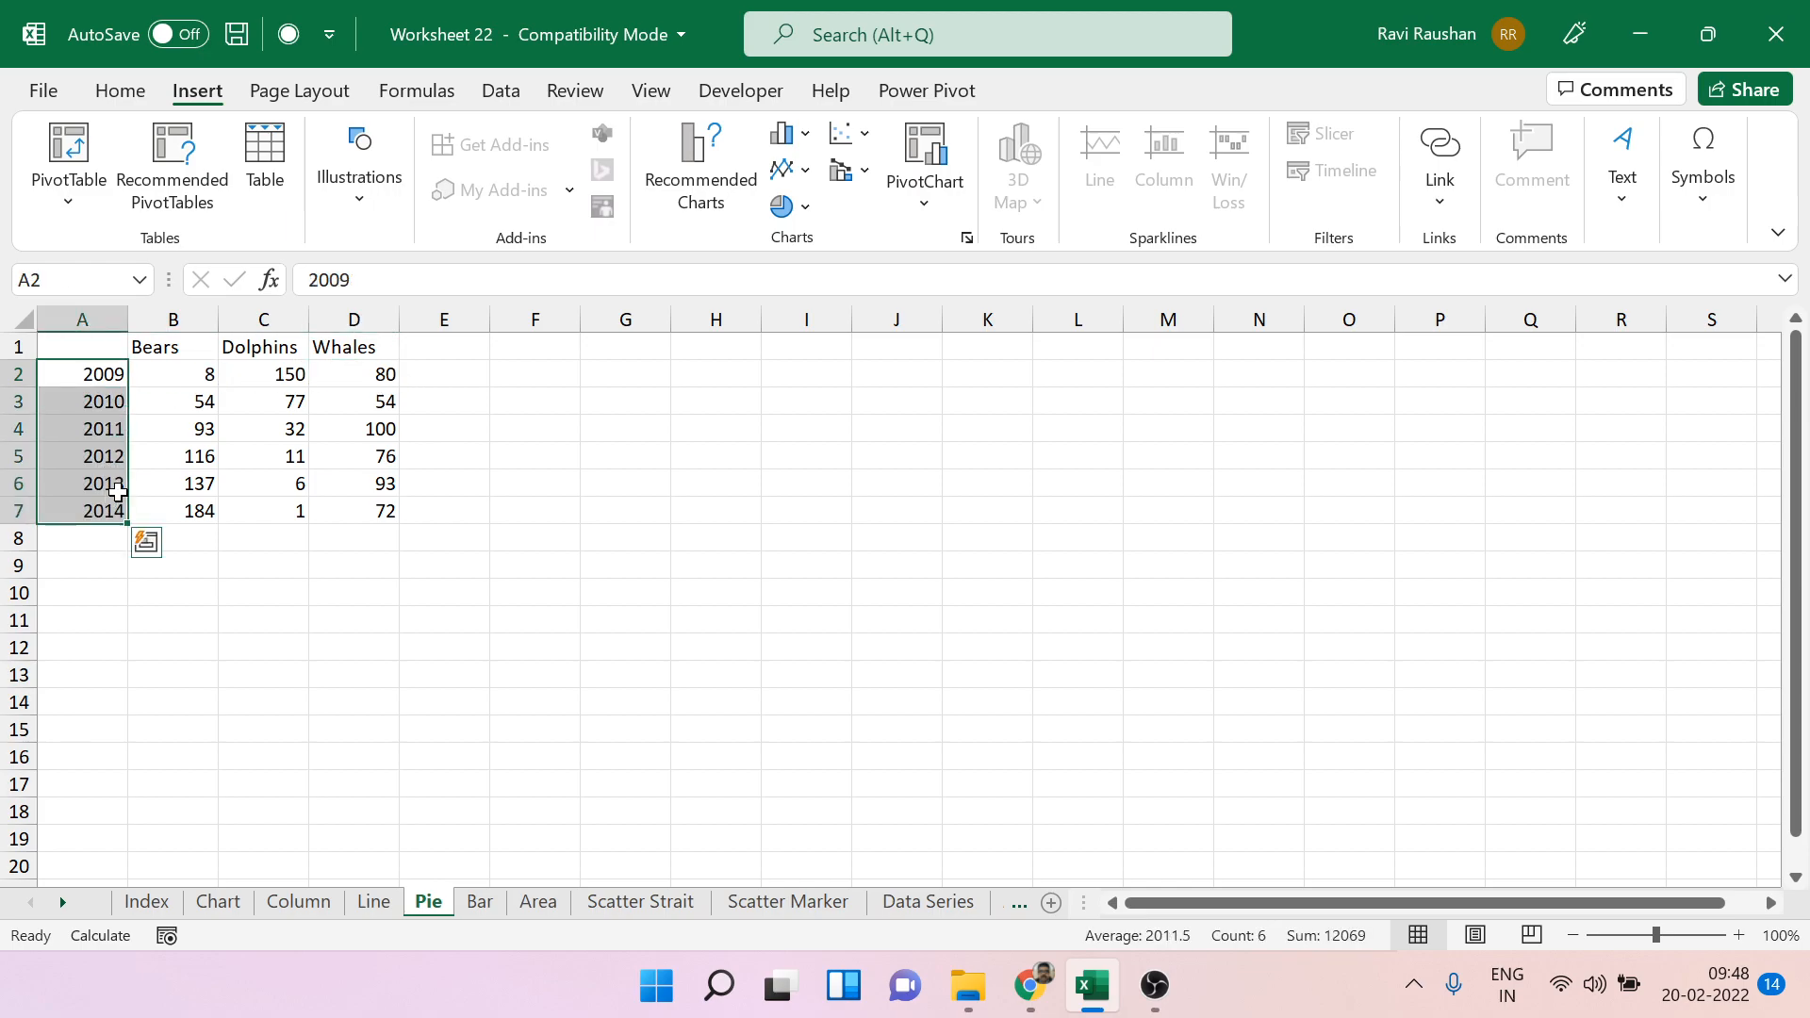
drag(354, 376, 363, 515)
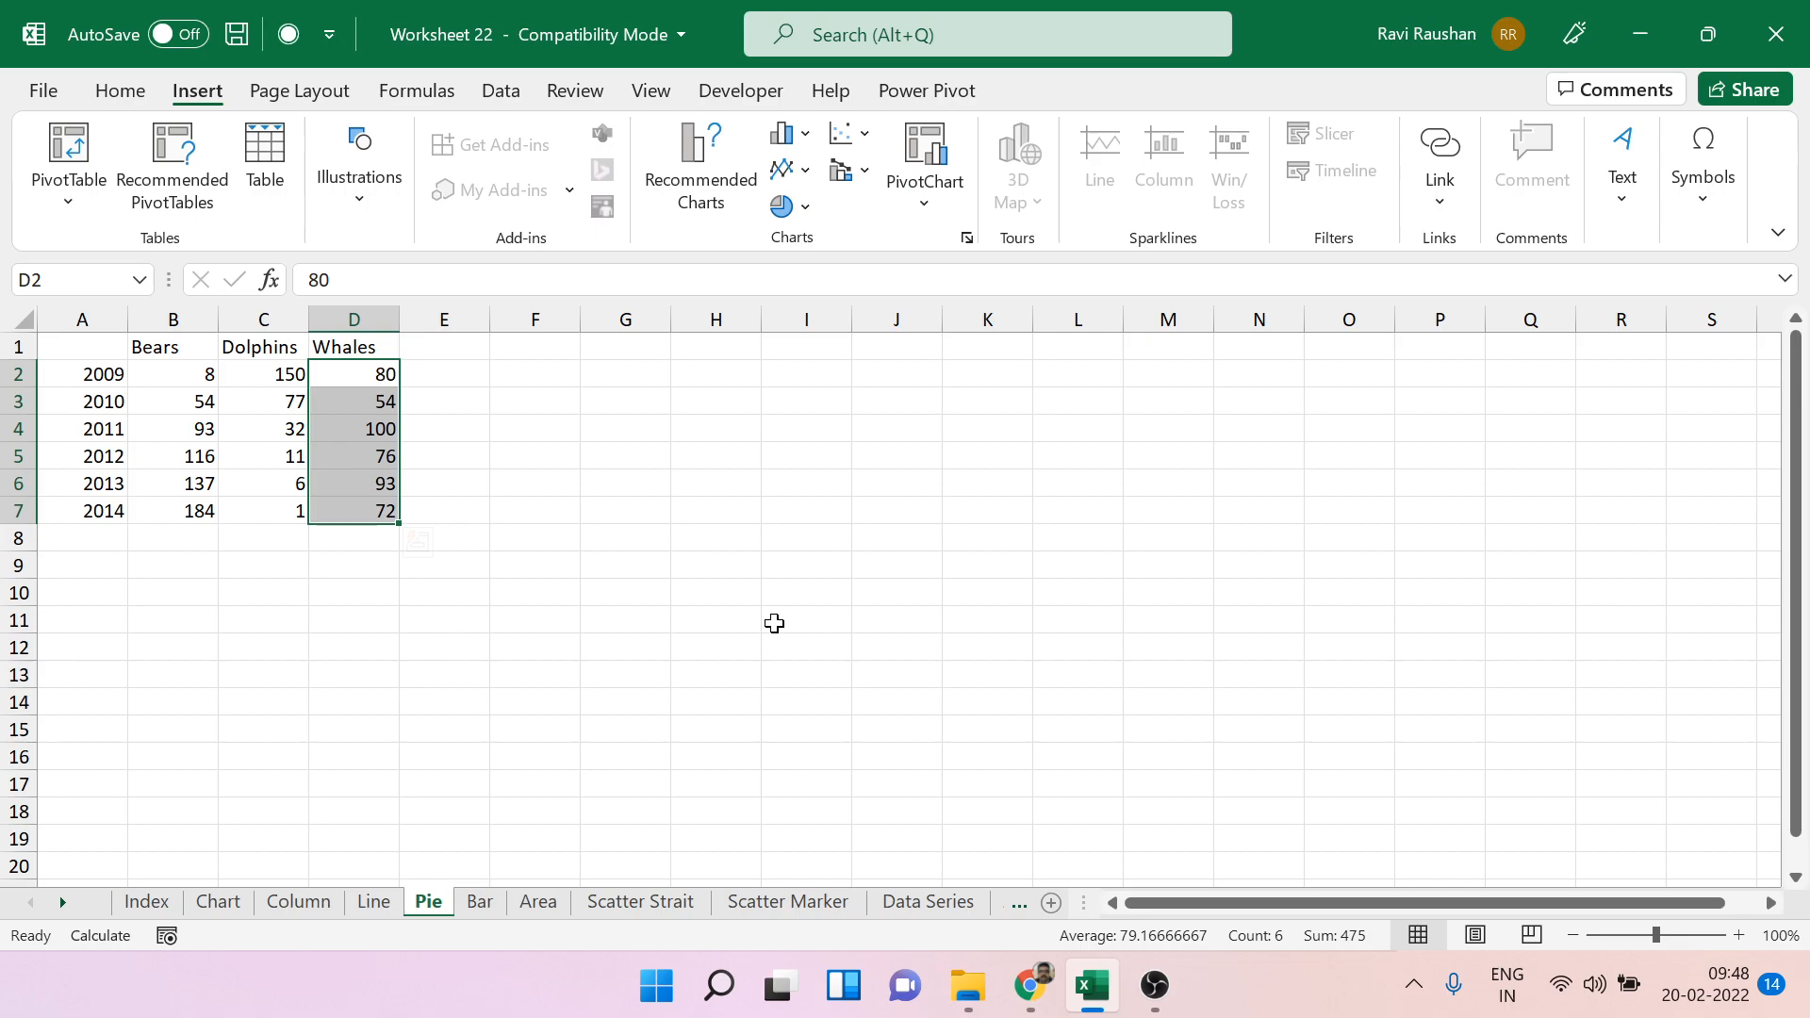
click(774, 624)
Insert an empty 2-D pie chart on the Pie sheet.
click(776, 482)
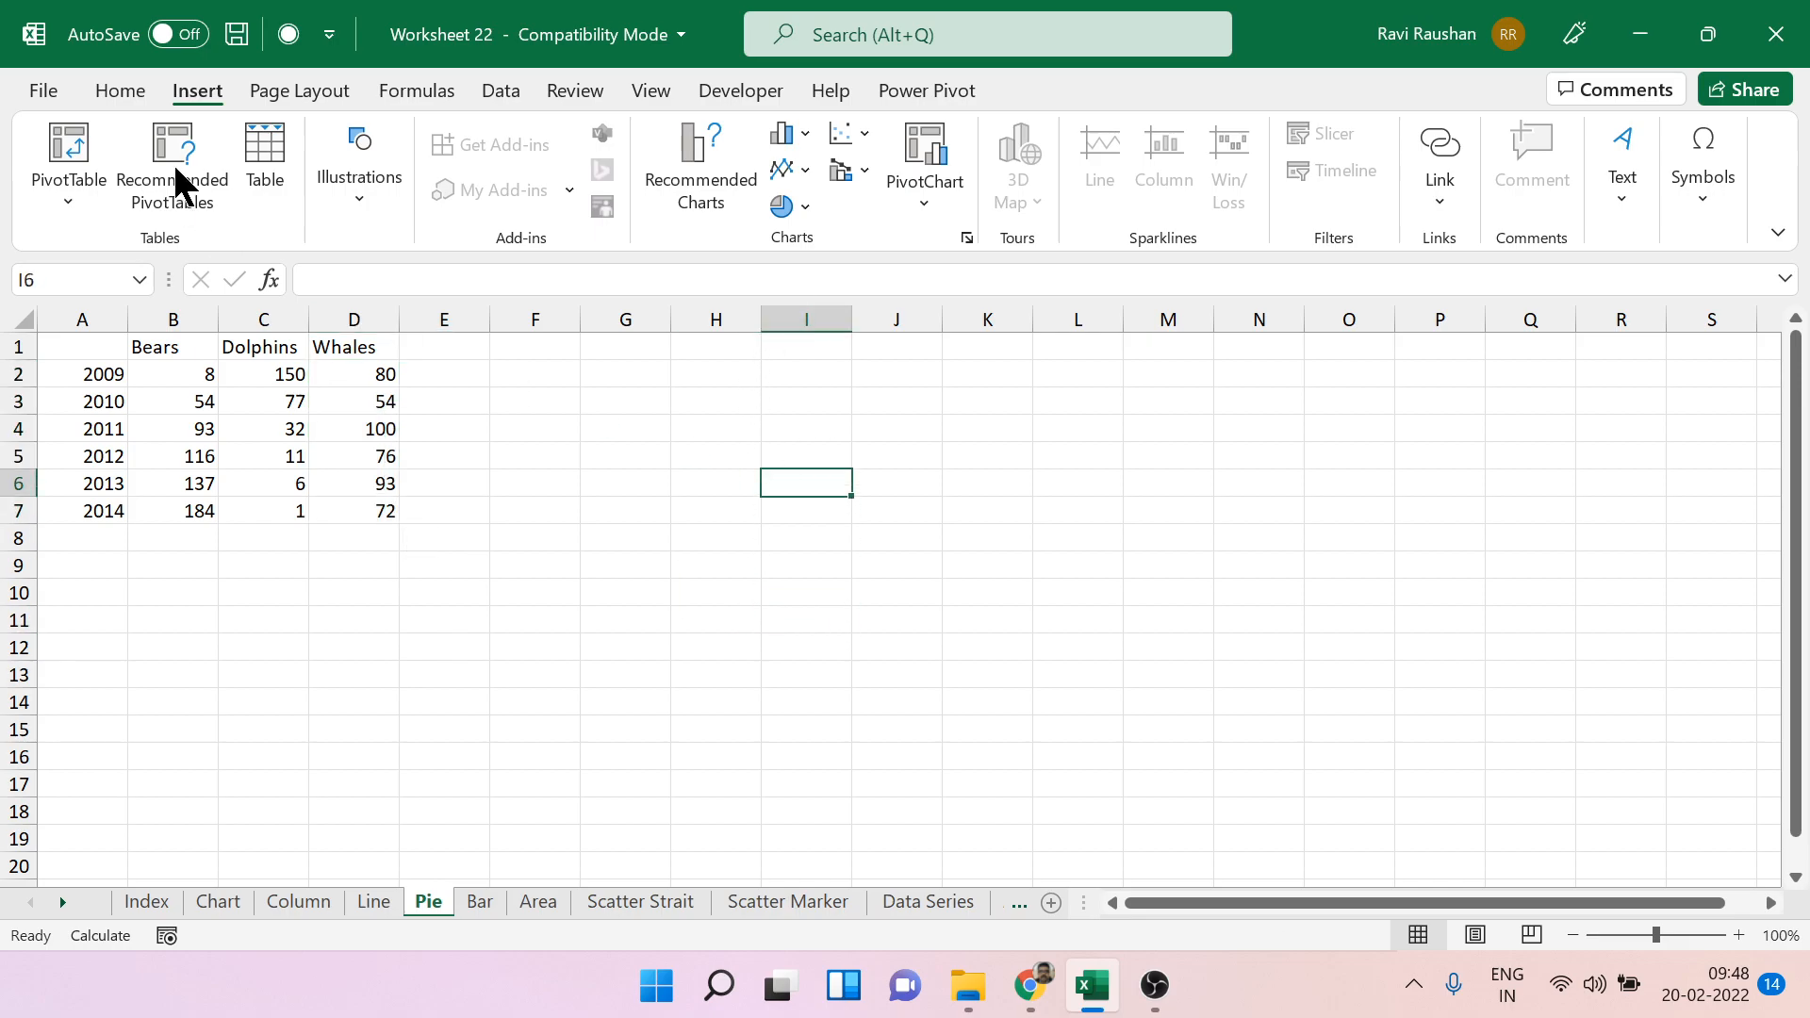
click(811, 213)
click(808, 301)
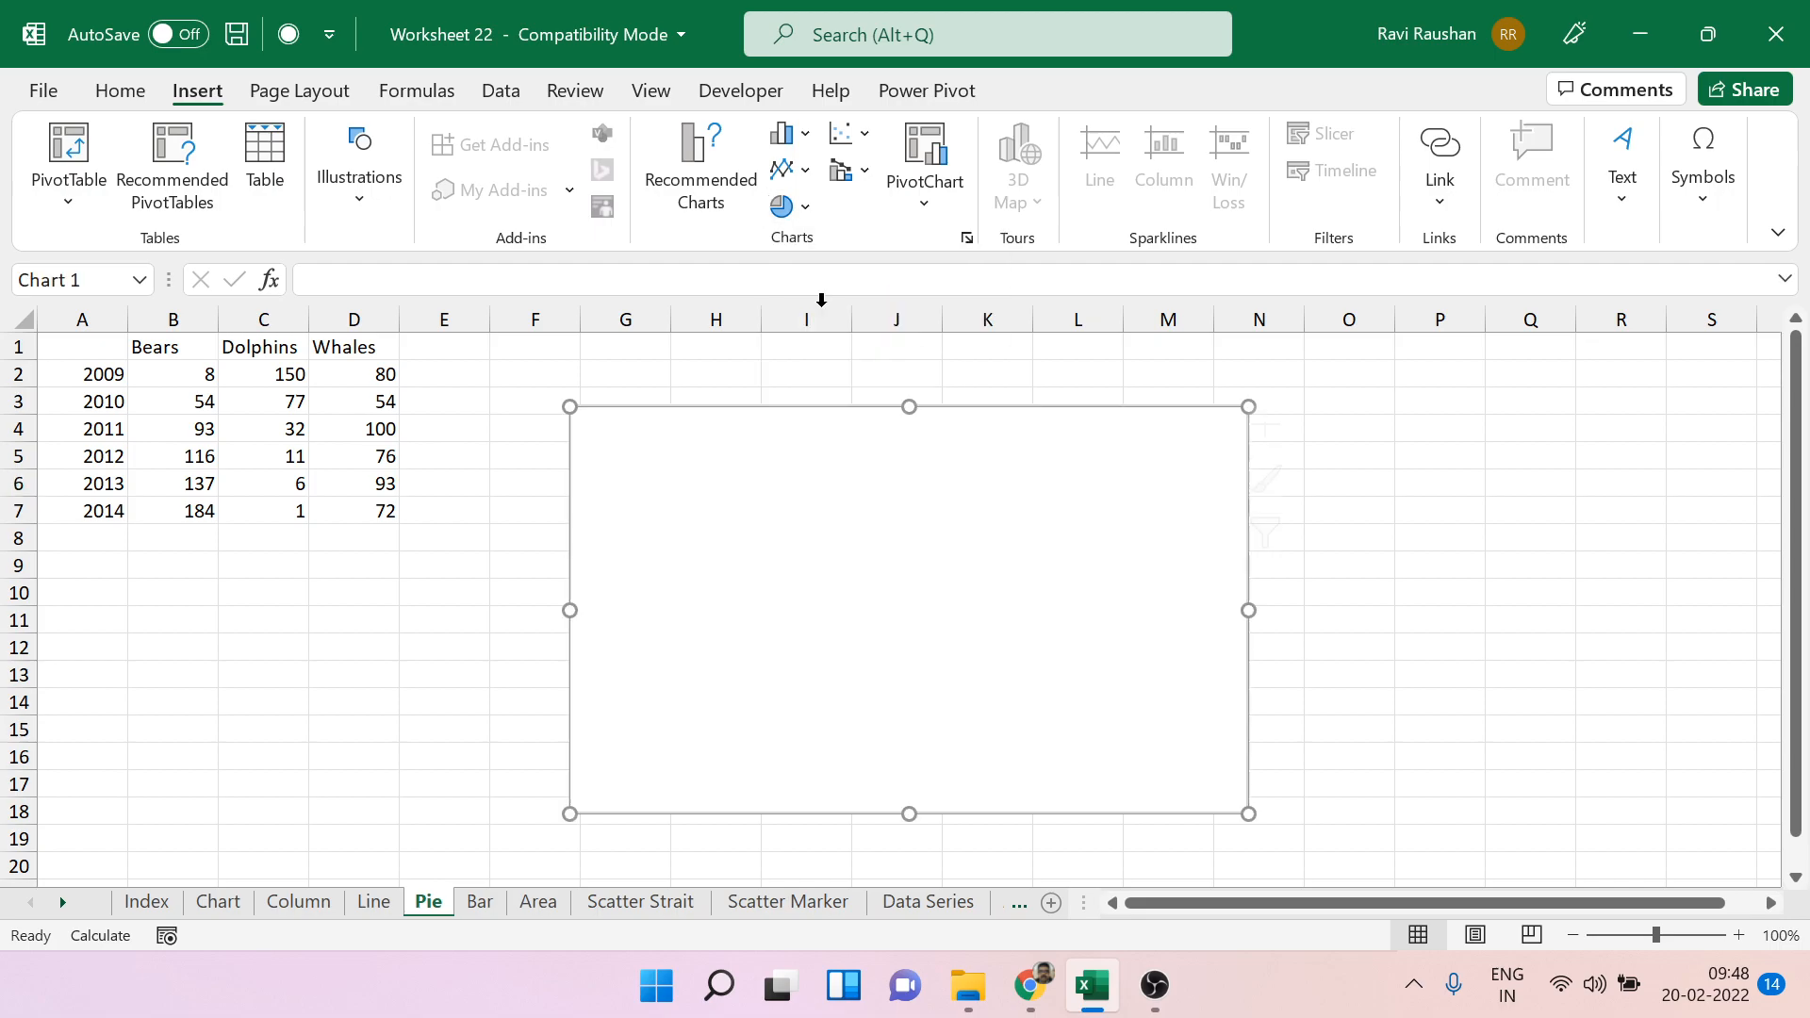
Add a series to the pie chart's data source with the Whales values in D2:D7.
right_click(939, 509)
click(1035, 495)
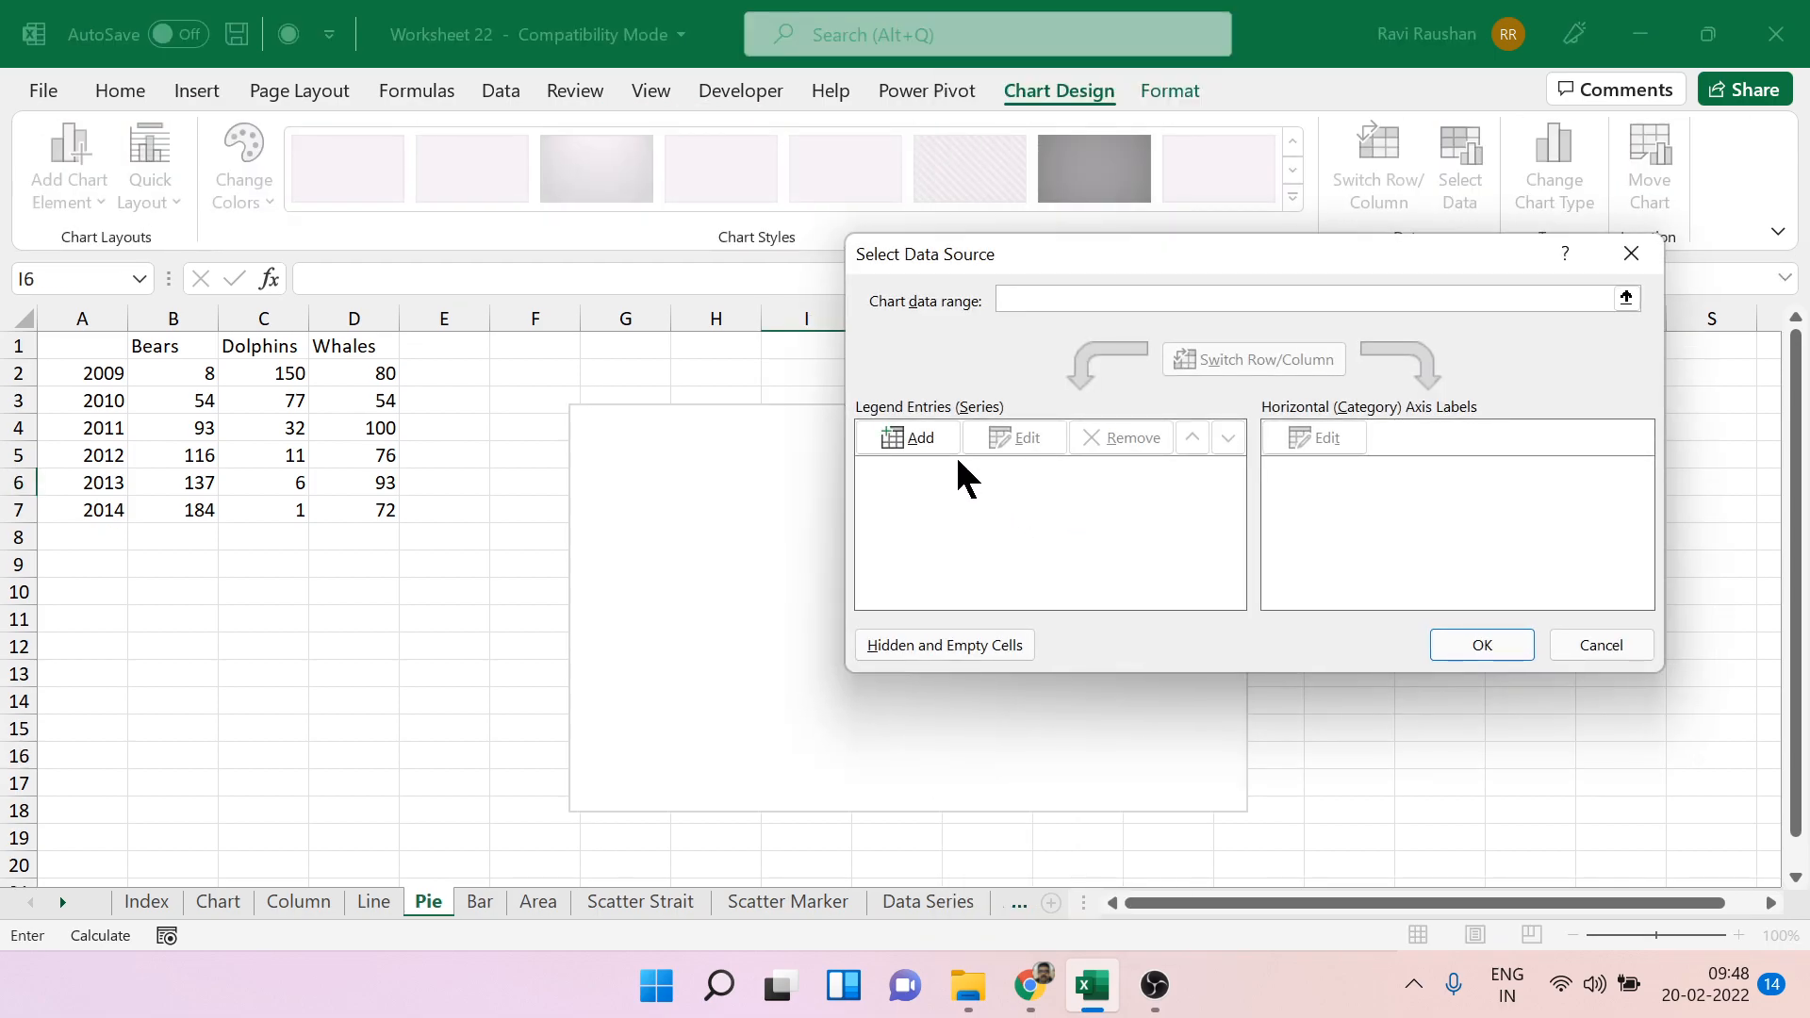
click(932, 441)
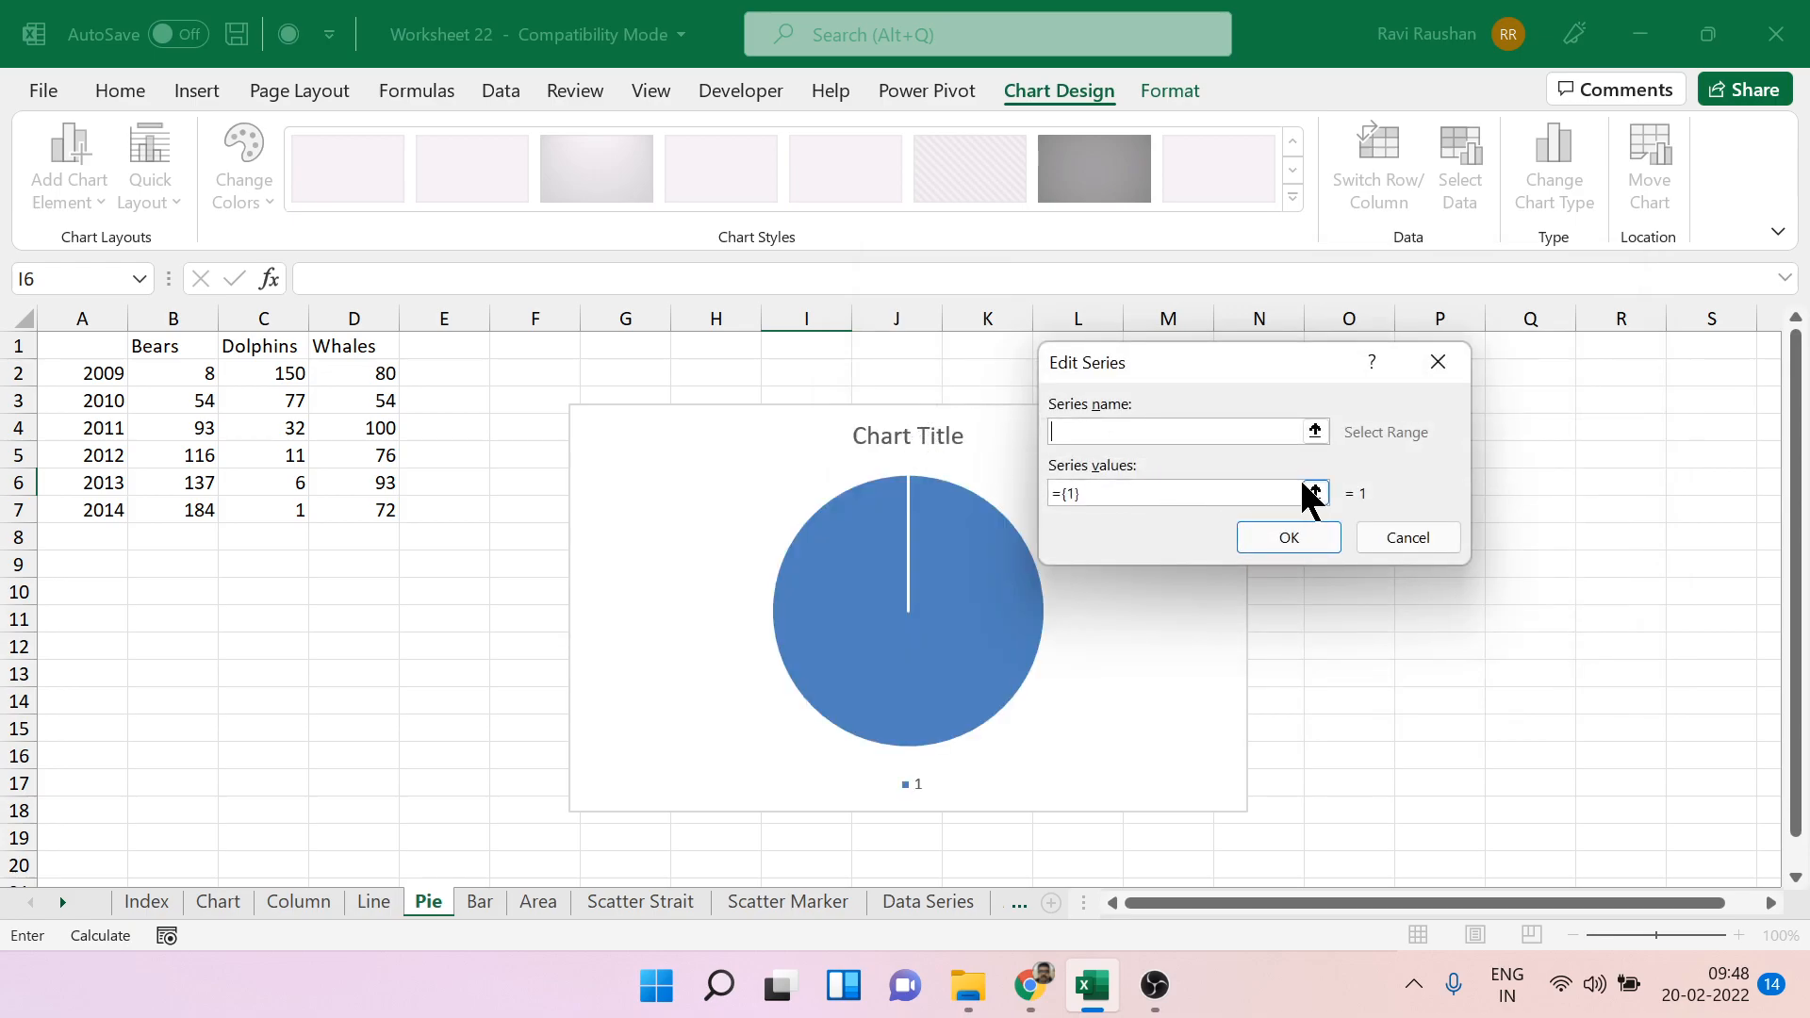
click(1315, 492)
drag(379, 374, 386, 509)
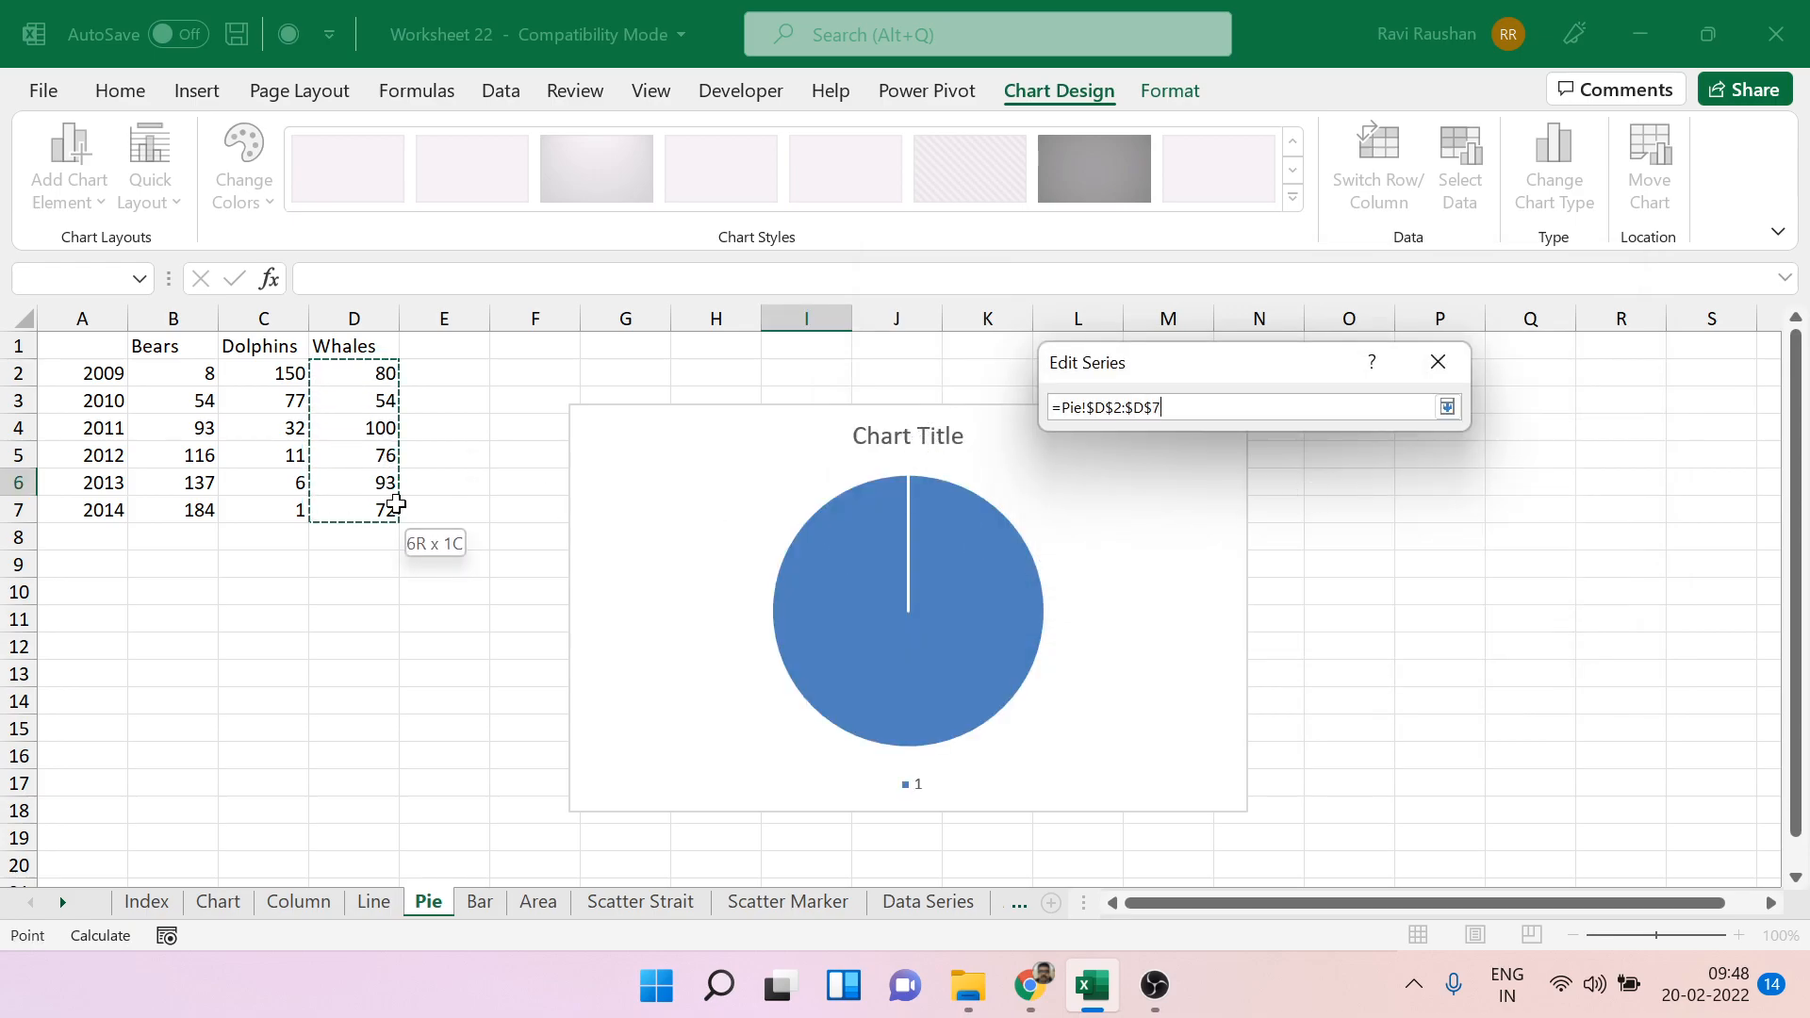
click(1447, 407)
click(1331, 529)
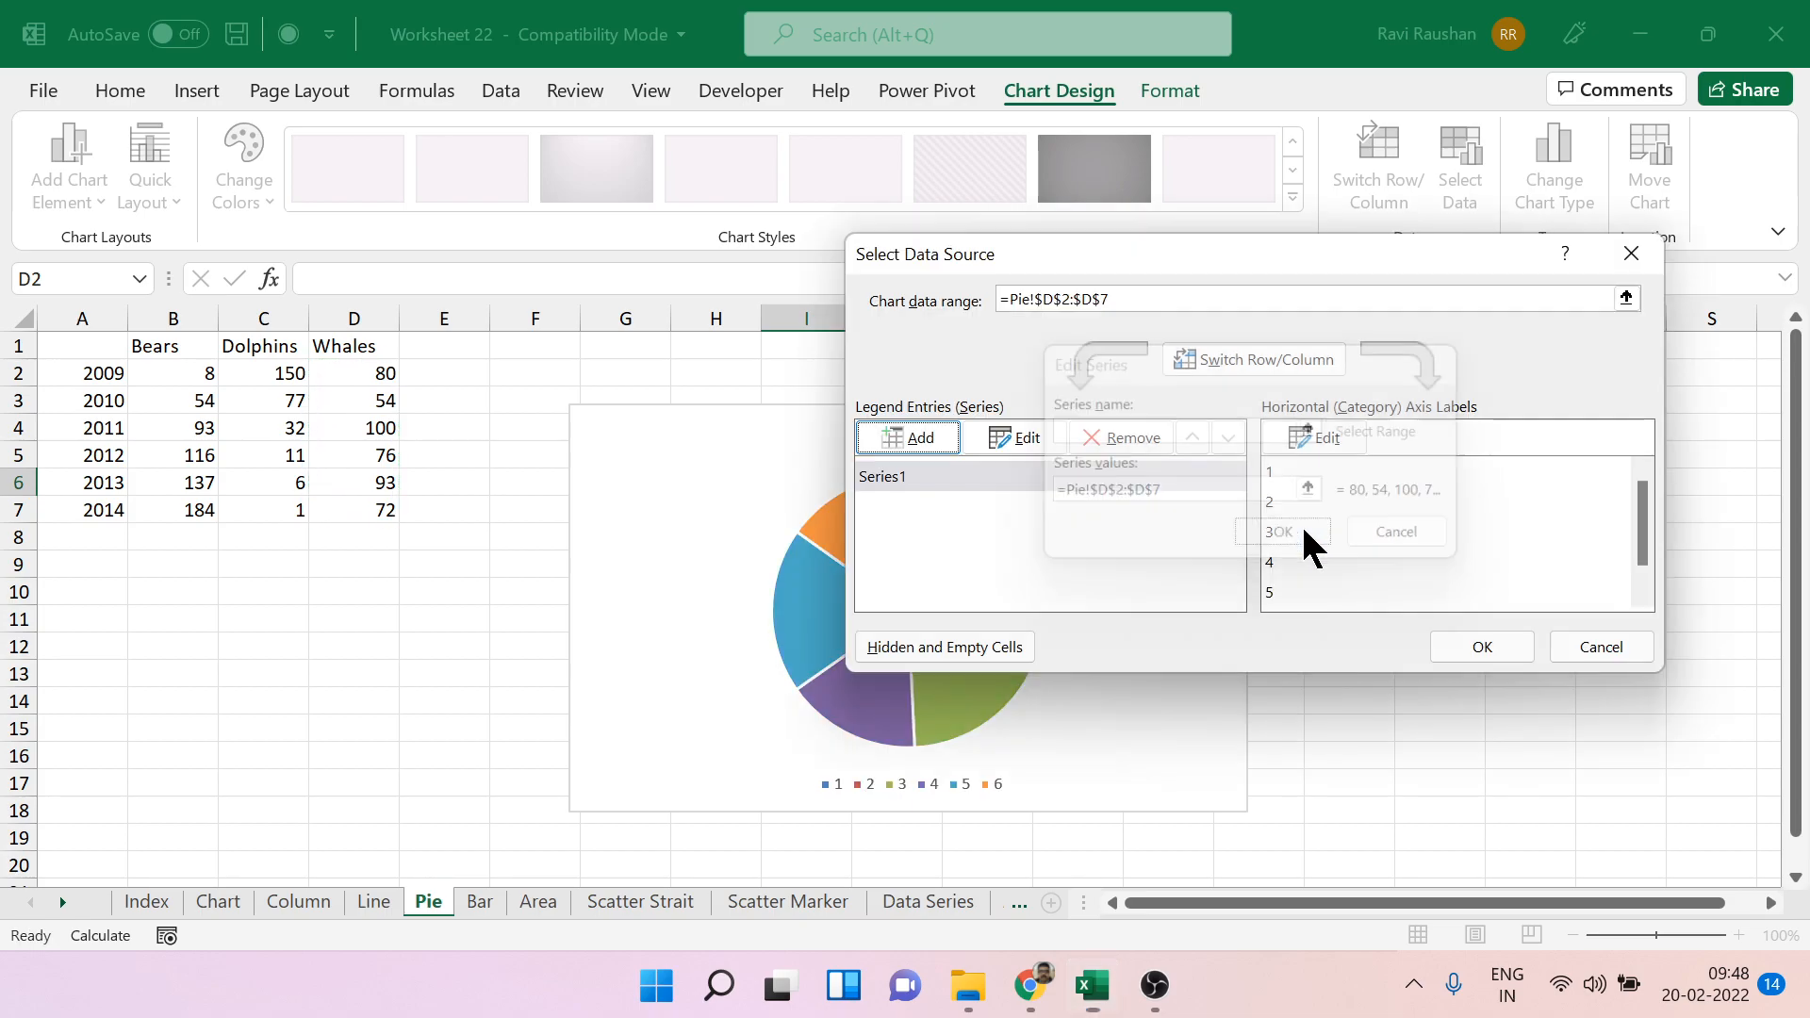
Set the pie chart's category labels to the years in A2:A7 and apply the data source.
click(1325, 443)
drag(96, 383, 95, 510)
click(1260, 515)
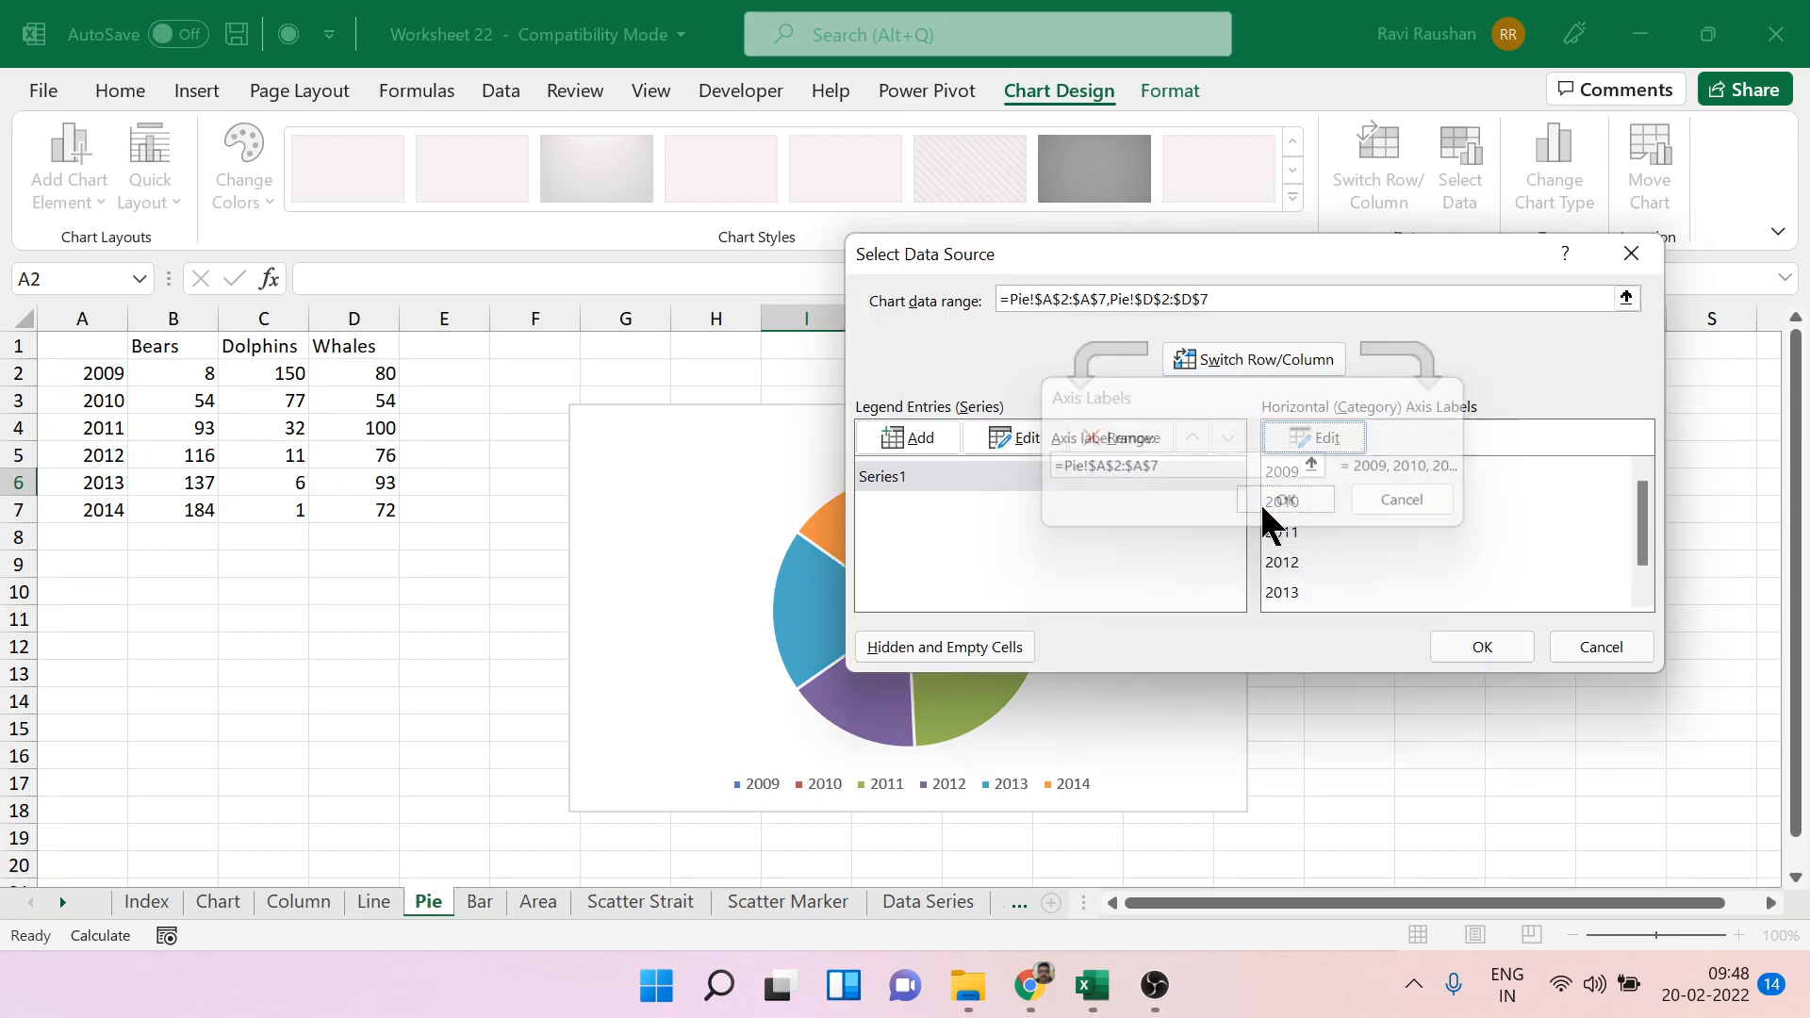
click(1496, 649)
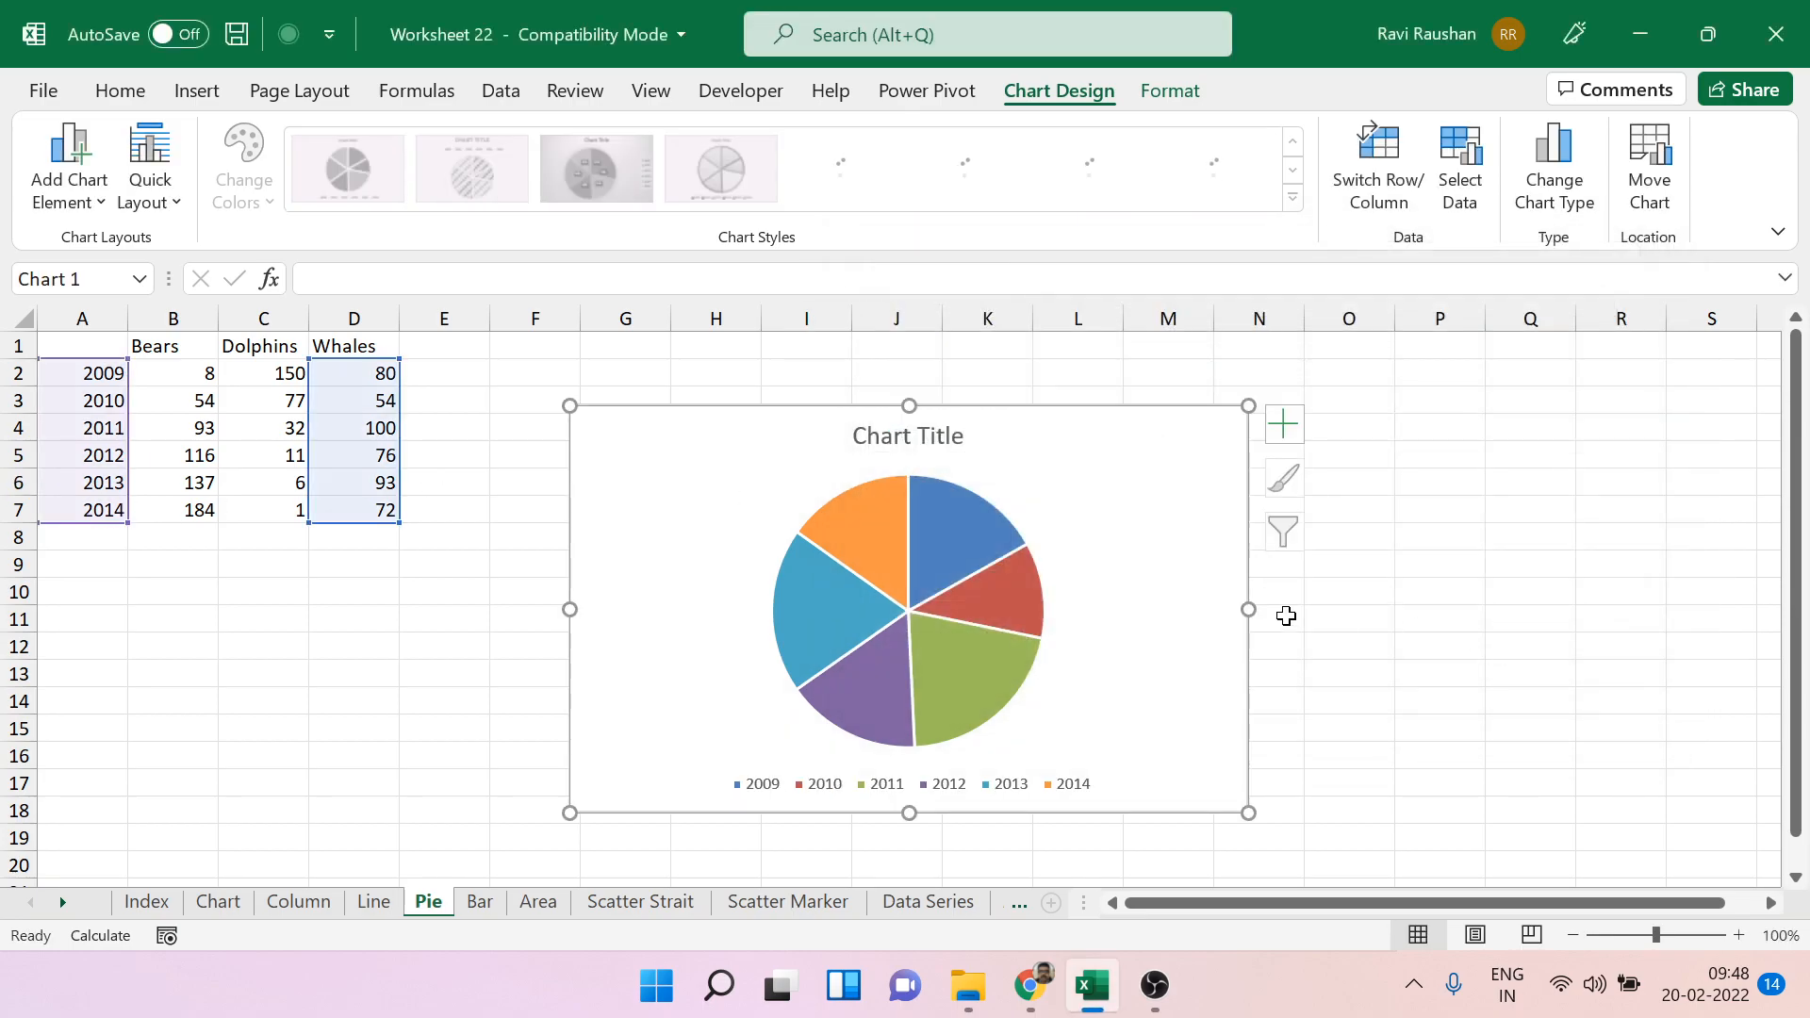
Add data labels to the yearly pie slices, showing percentages instead of values.
right_click(1022, 600)
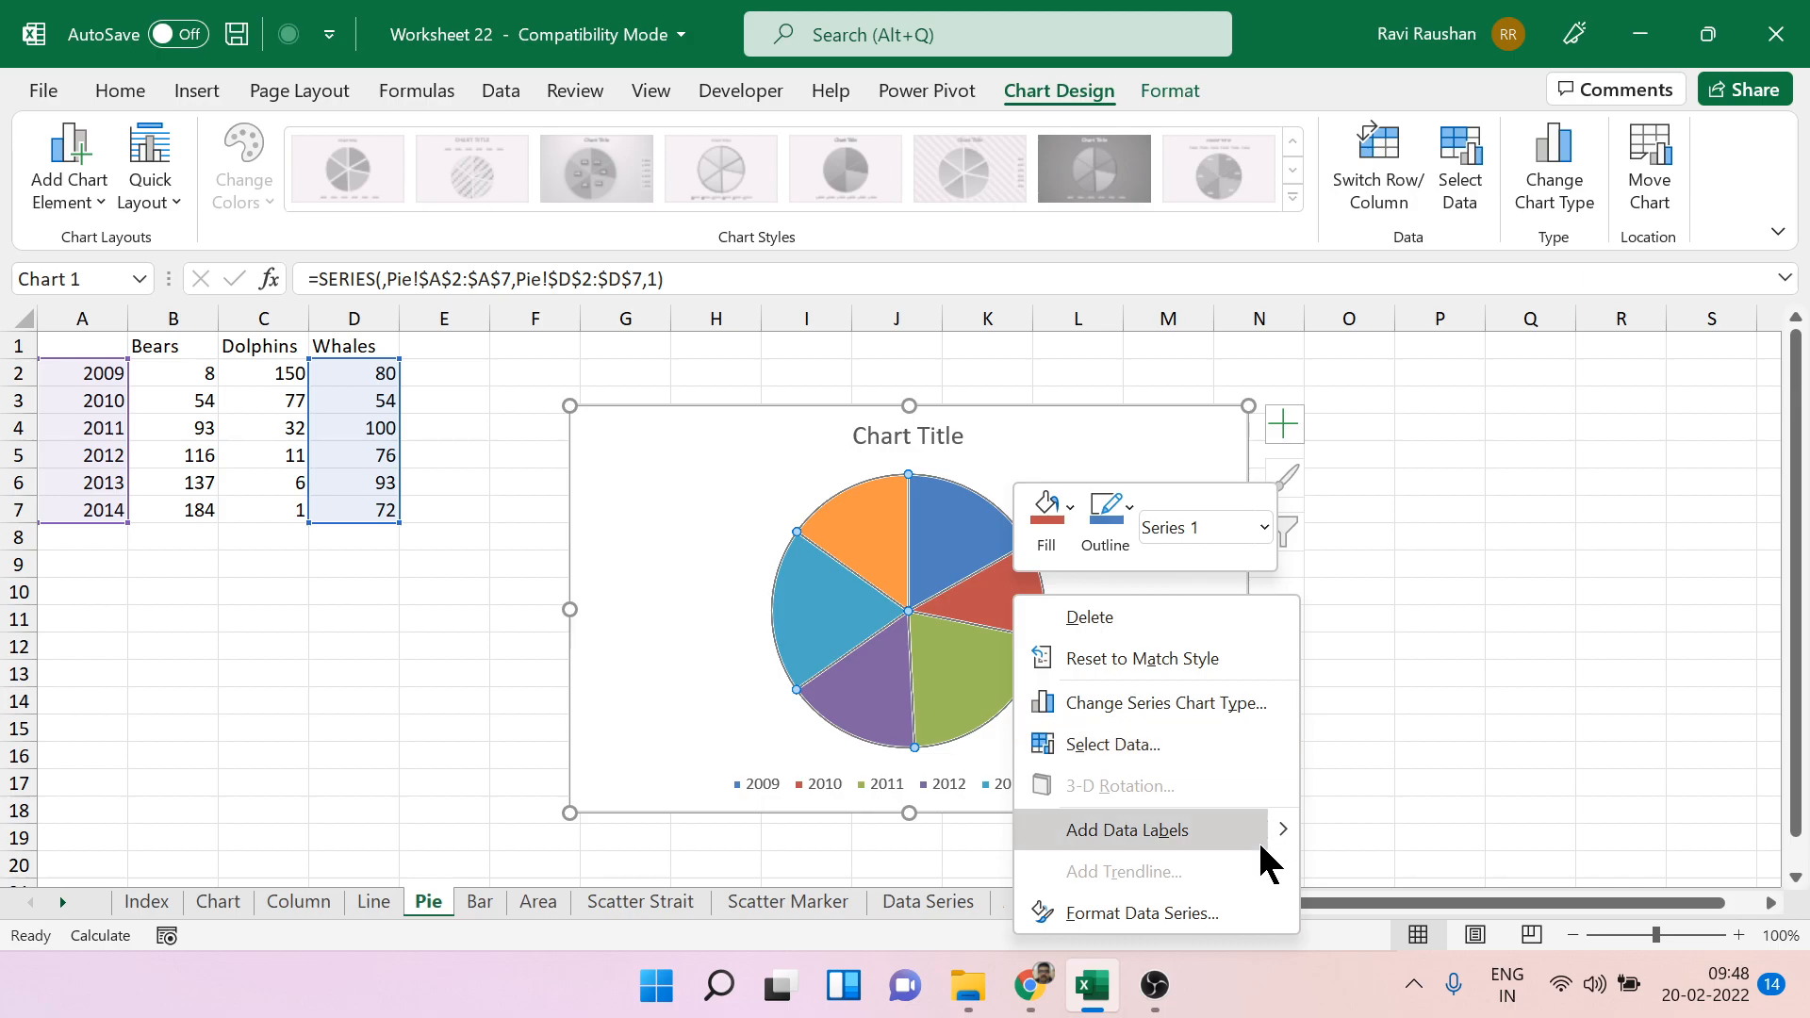
mouse_move(1265, 826)
click(1374, 836)
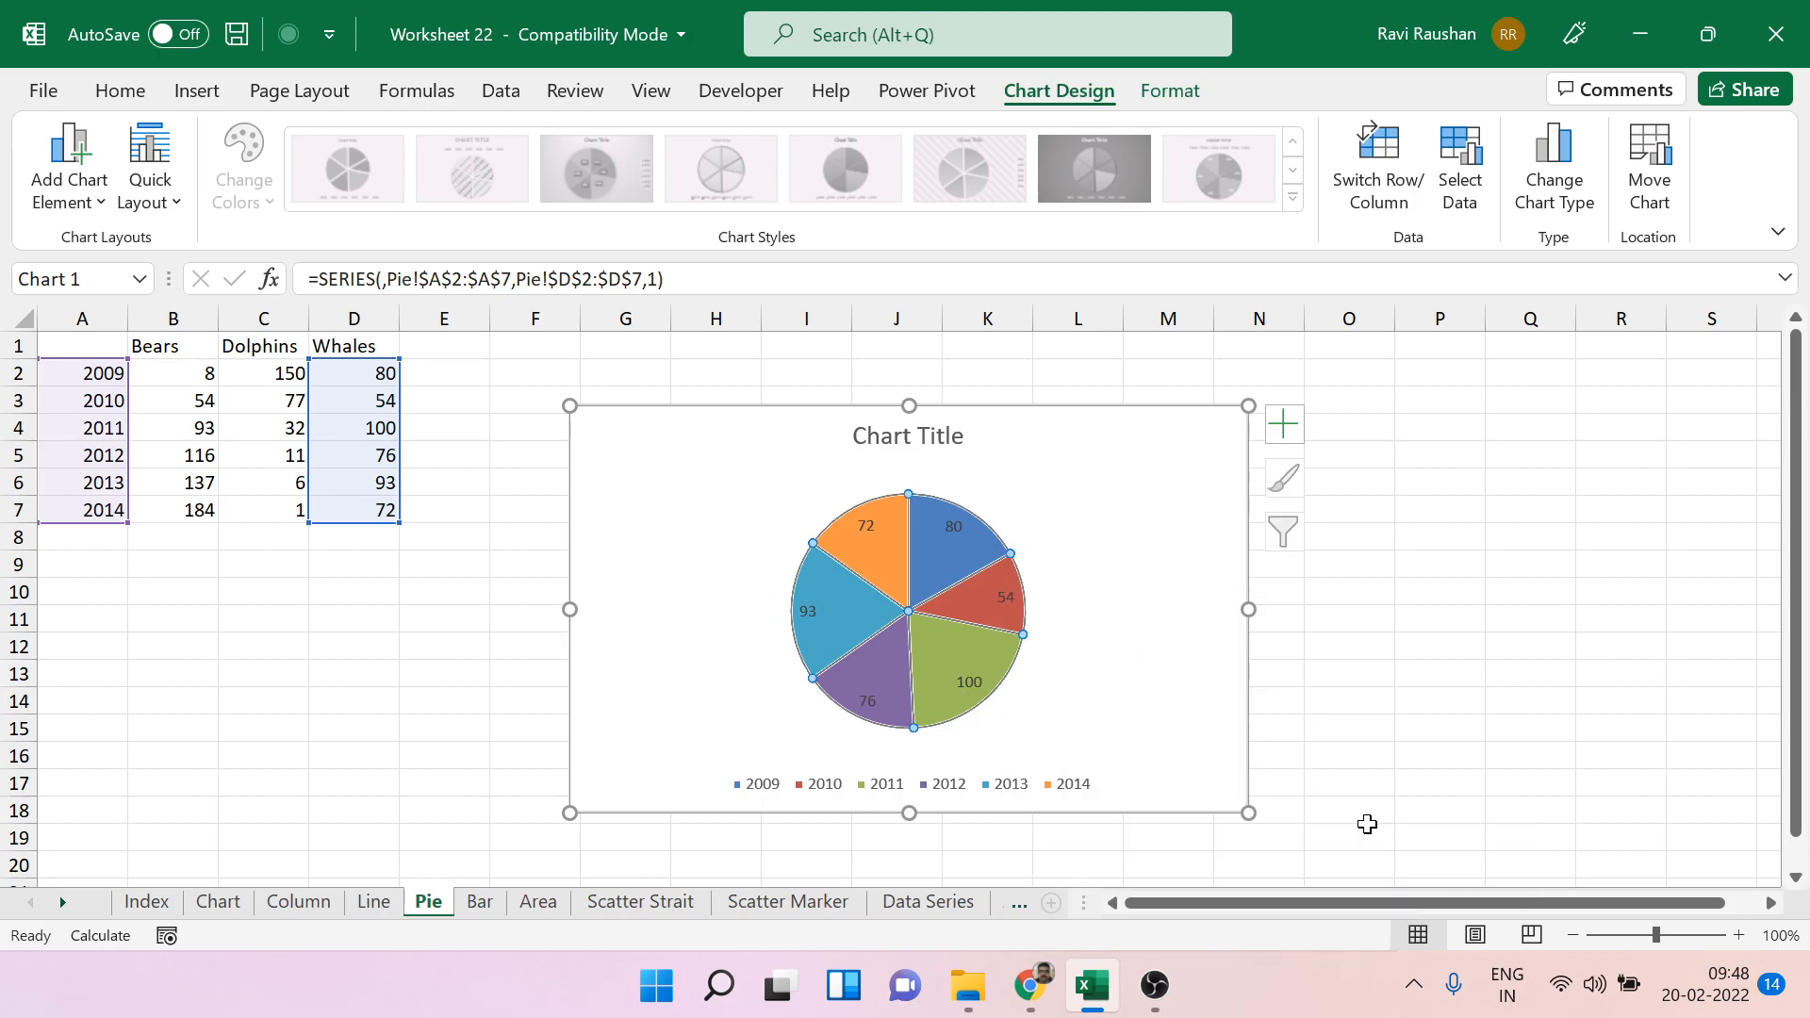
double_click(1005, 600)
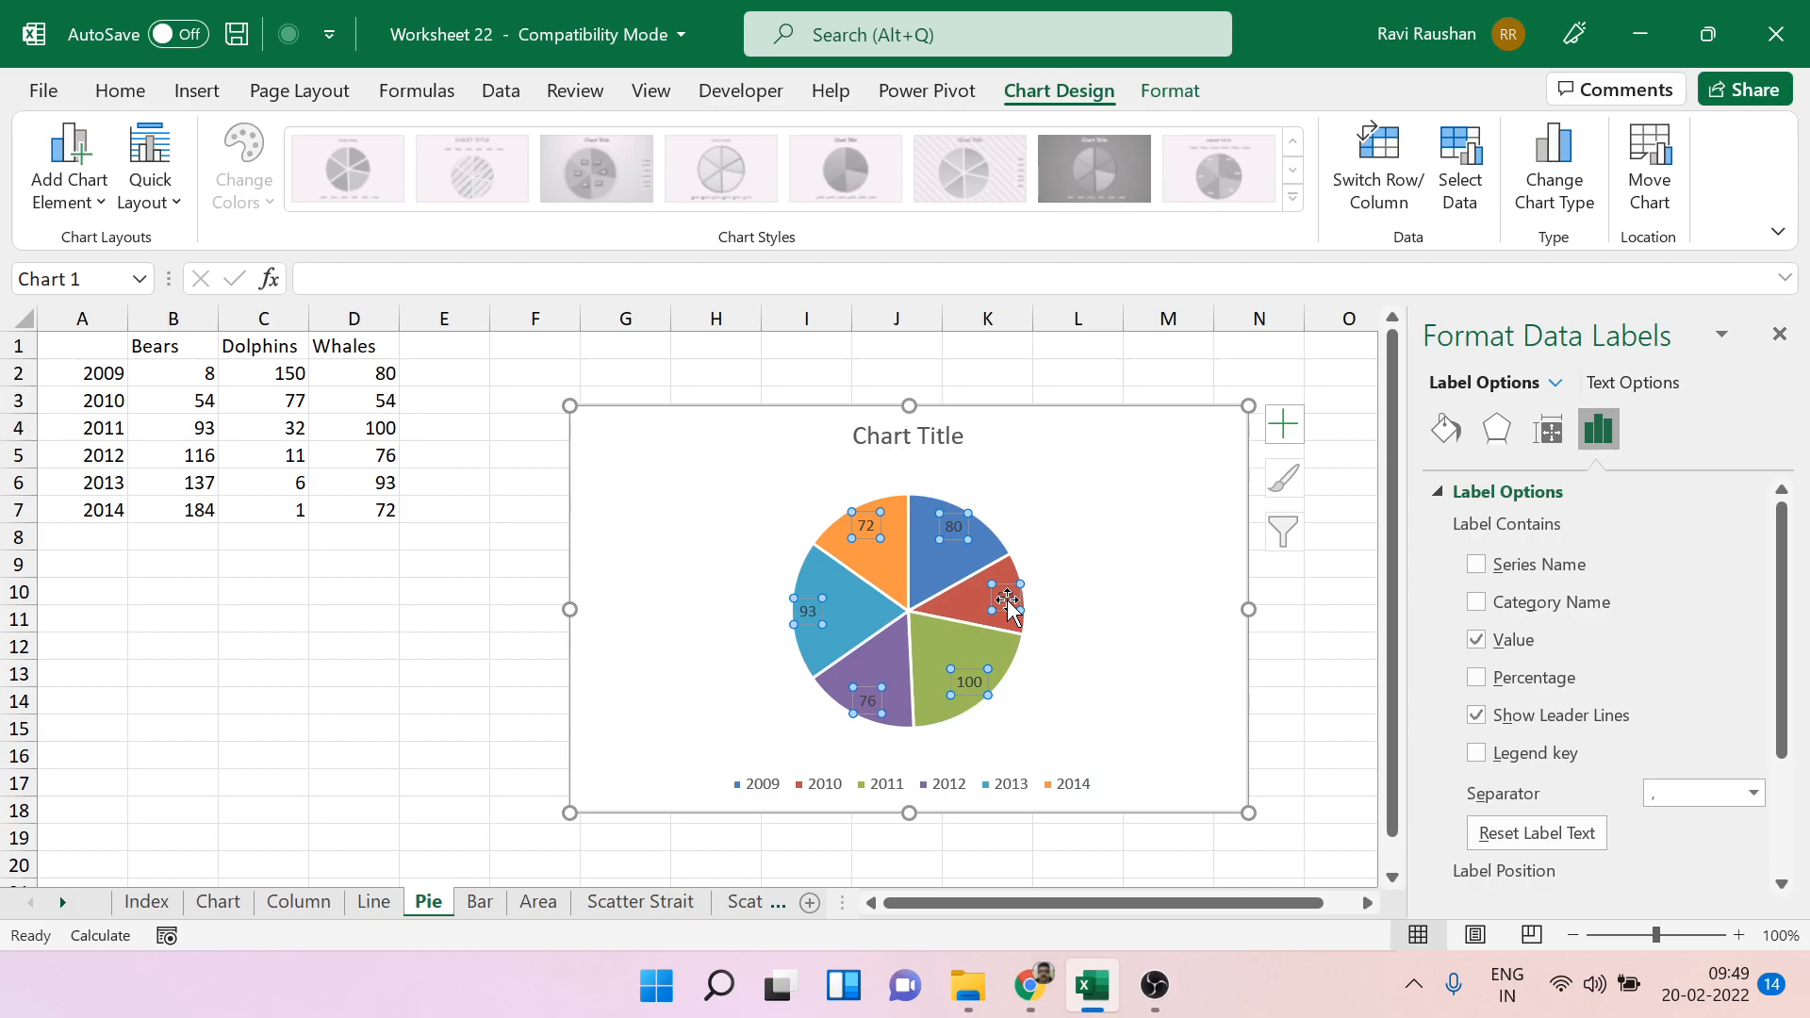
click(1477, 677)
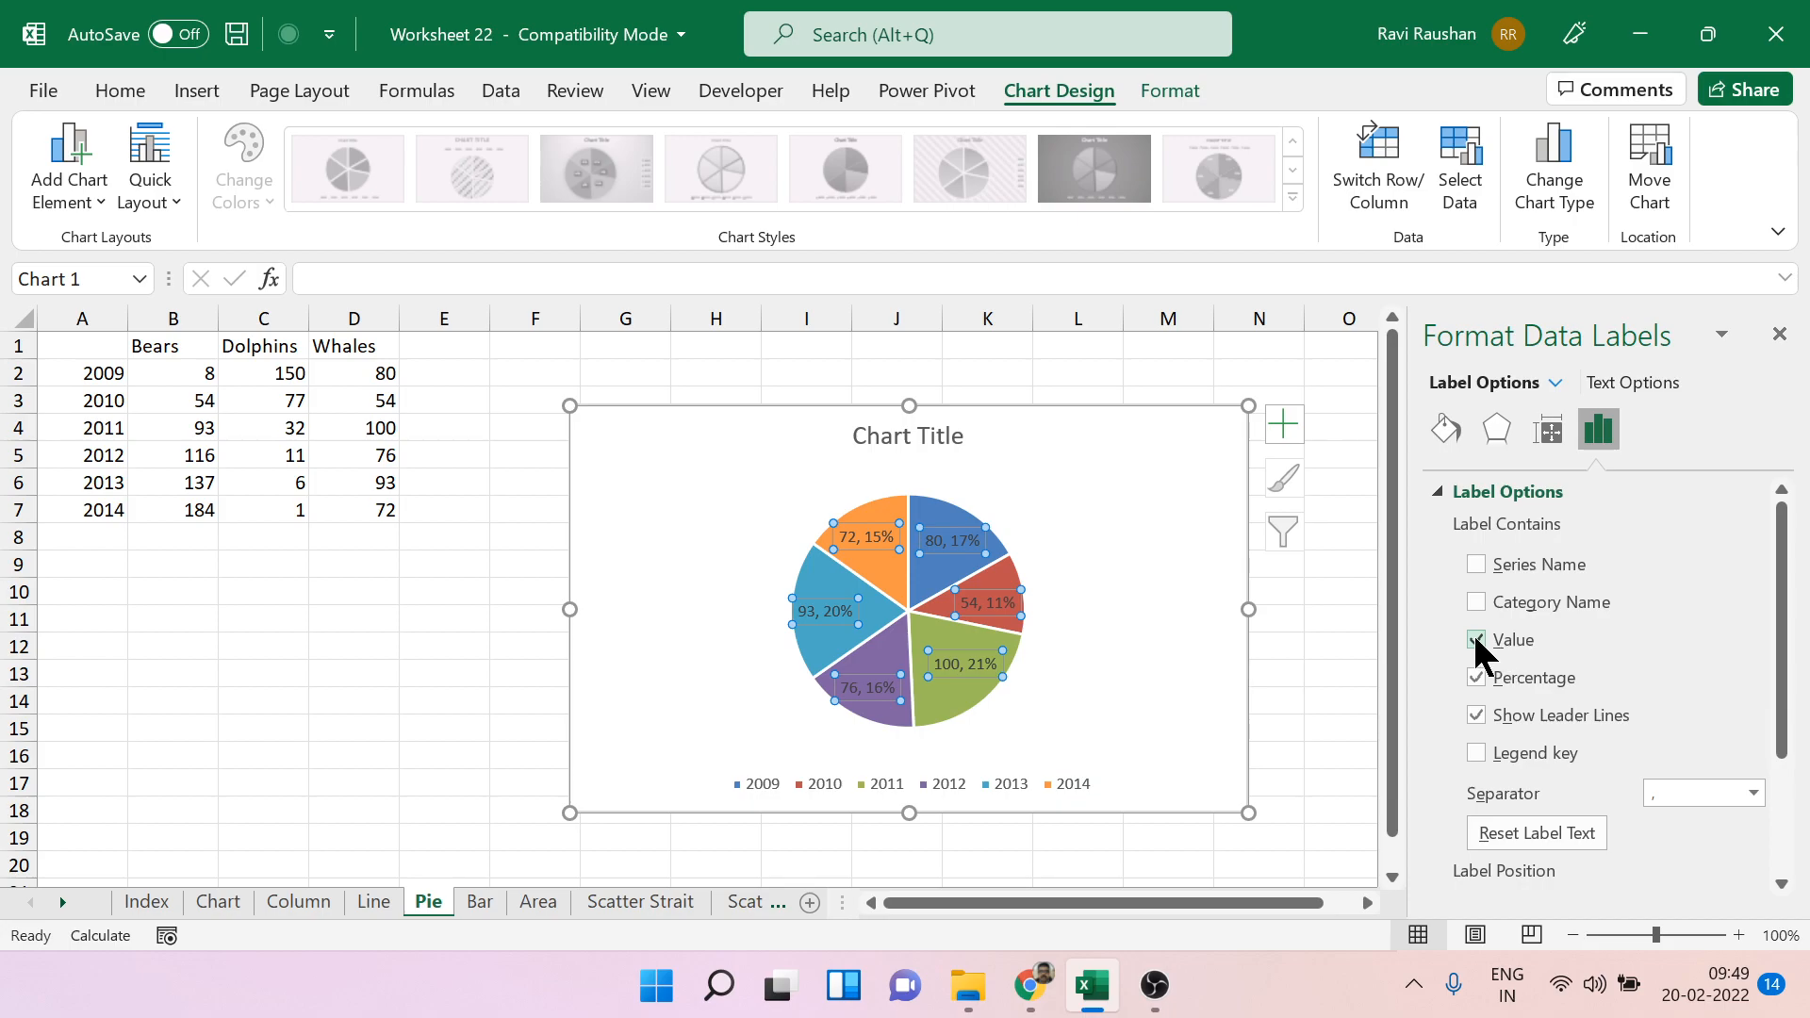
click(1475, 640)
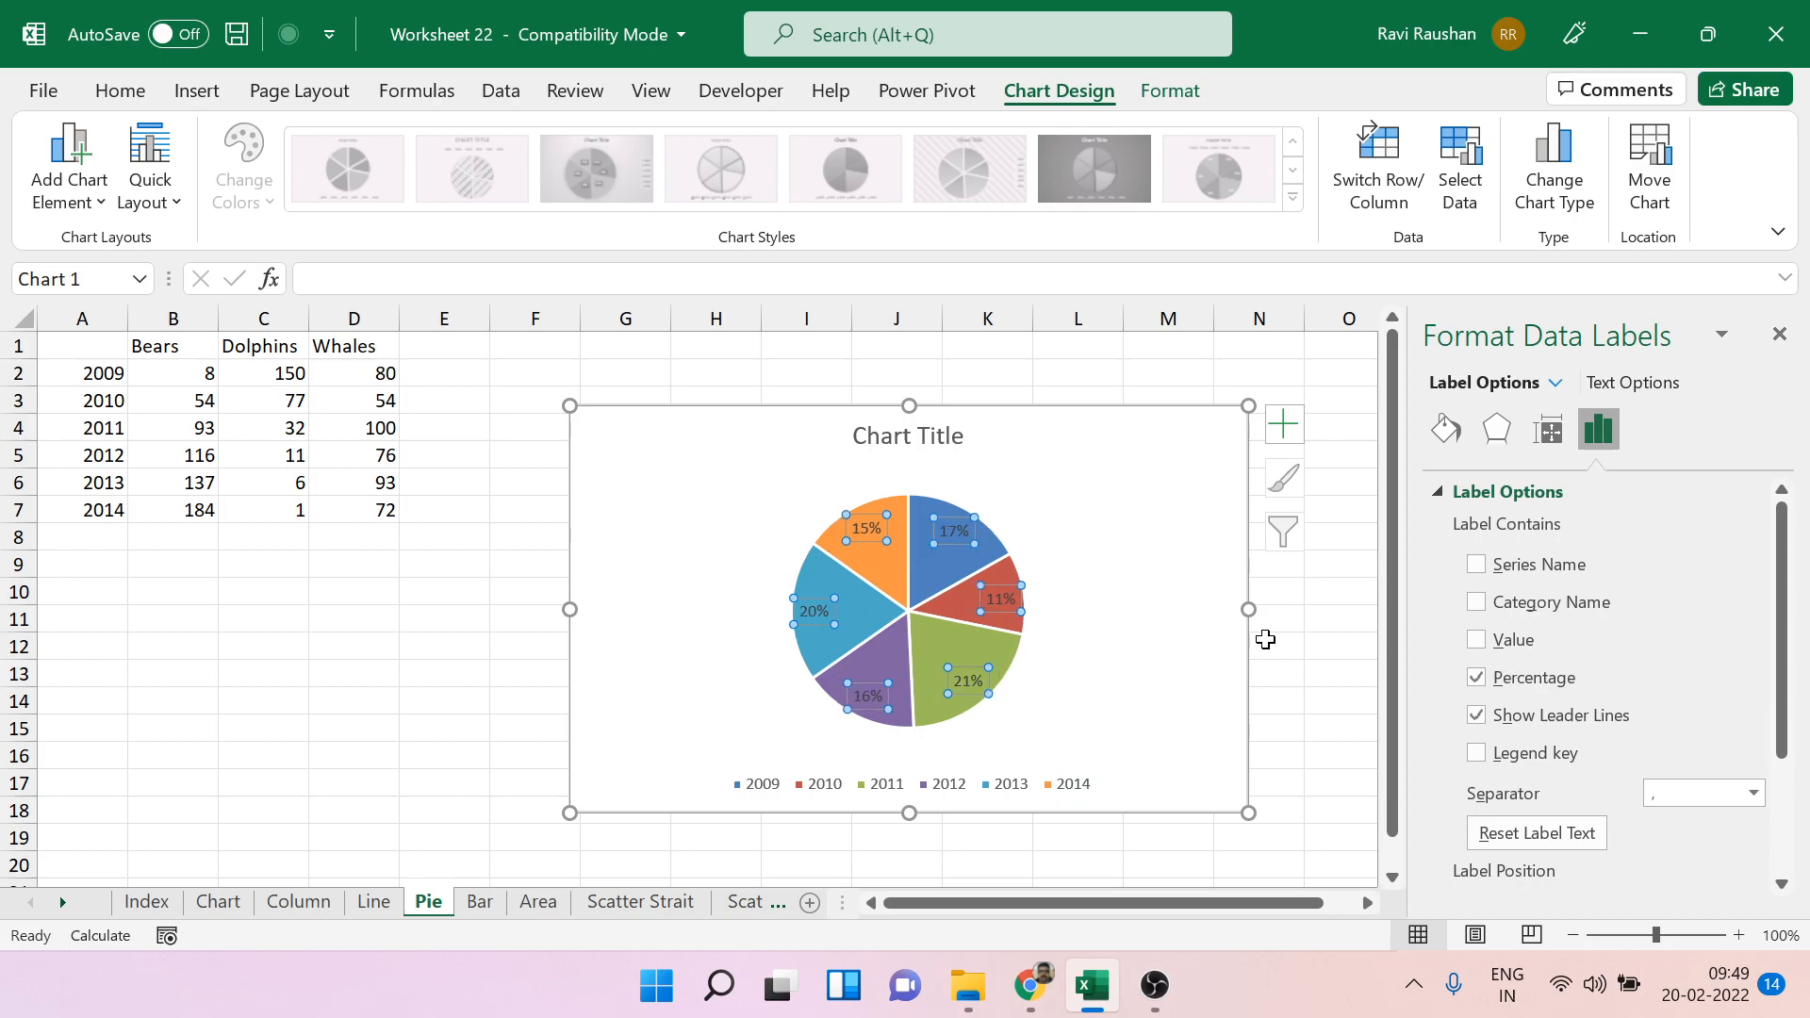
click(1779, 335)
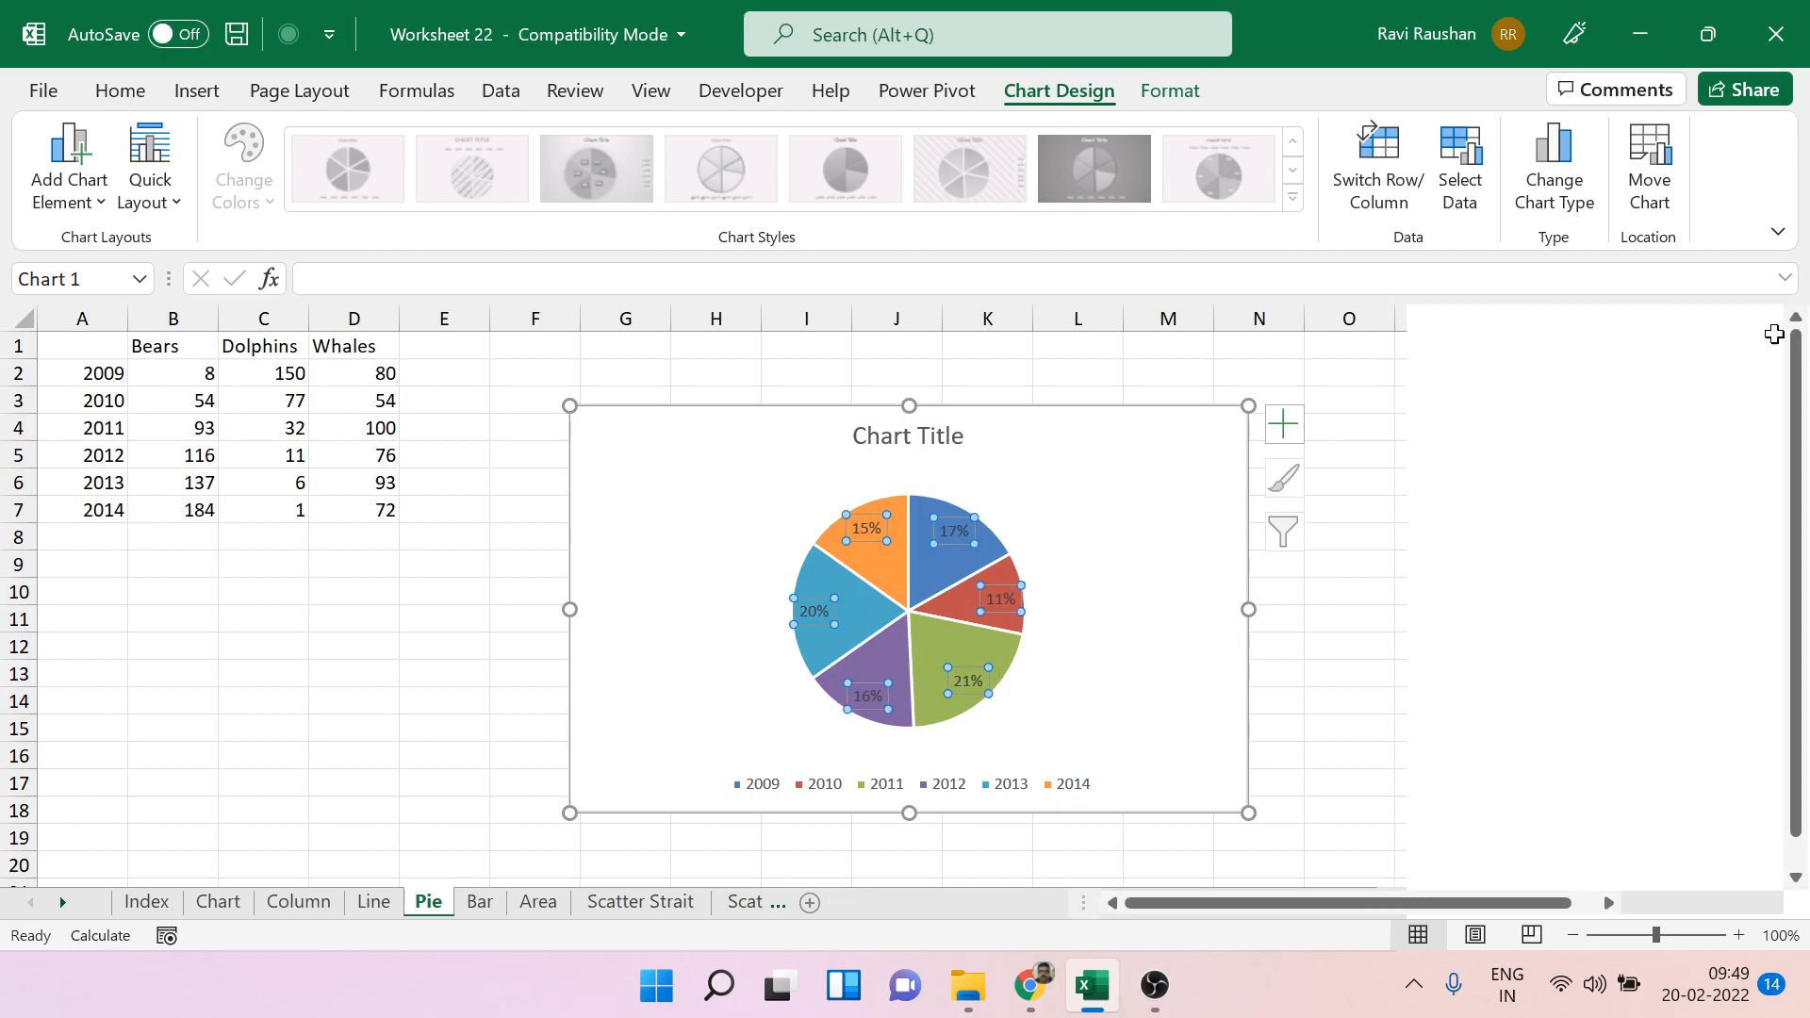
click(1392, 588)
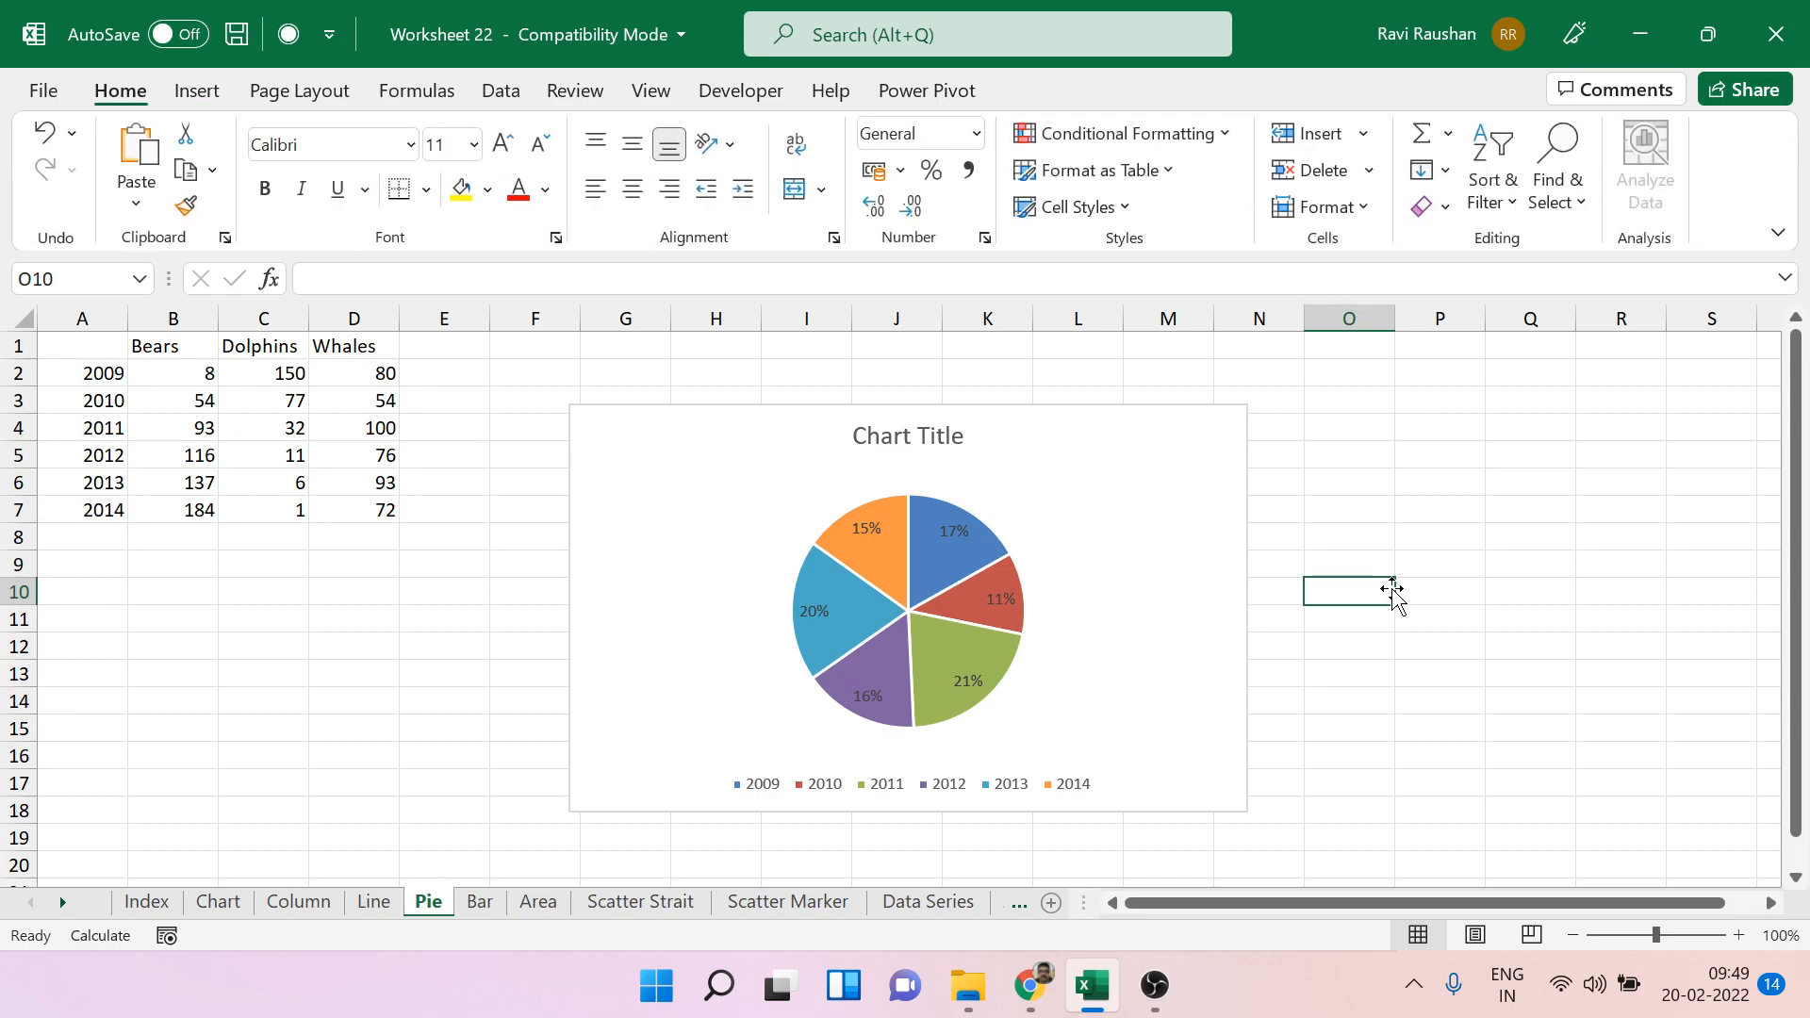
Enlarge the yearly Whales pie chart and delete it from the sheet.
click(1148, 740)
click(1025, 790)
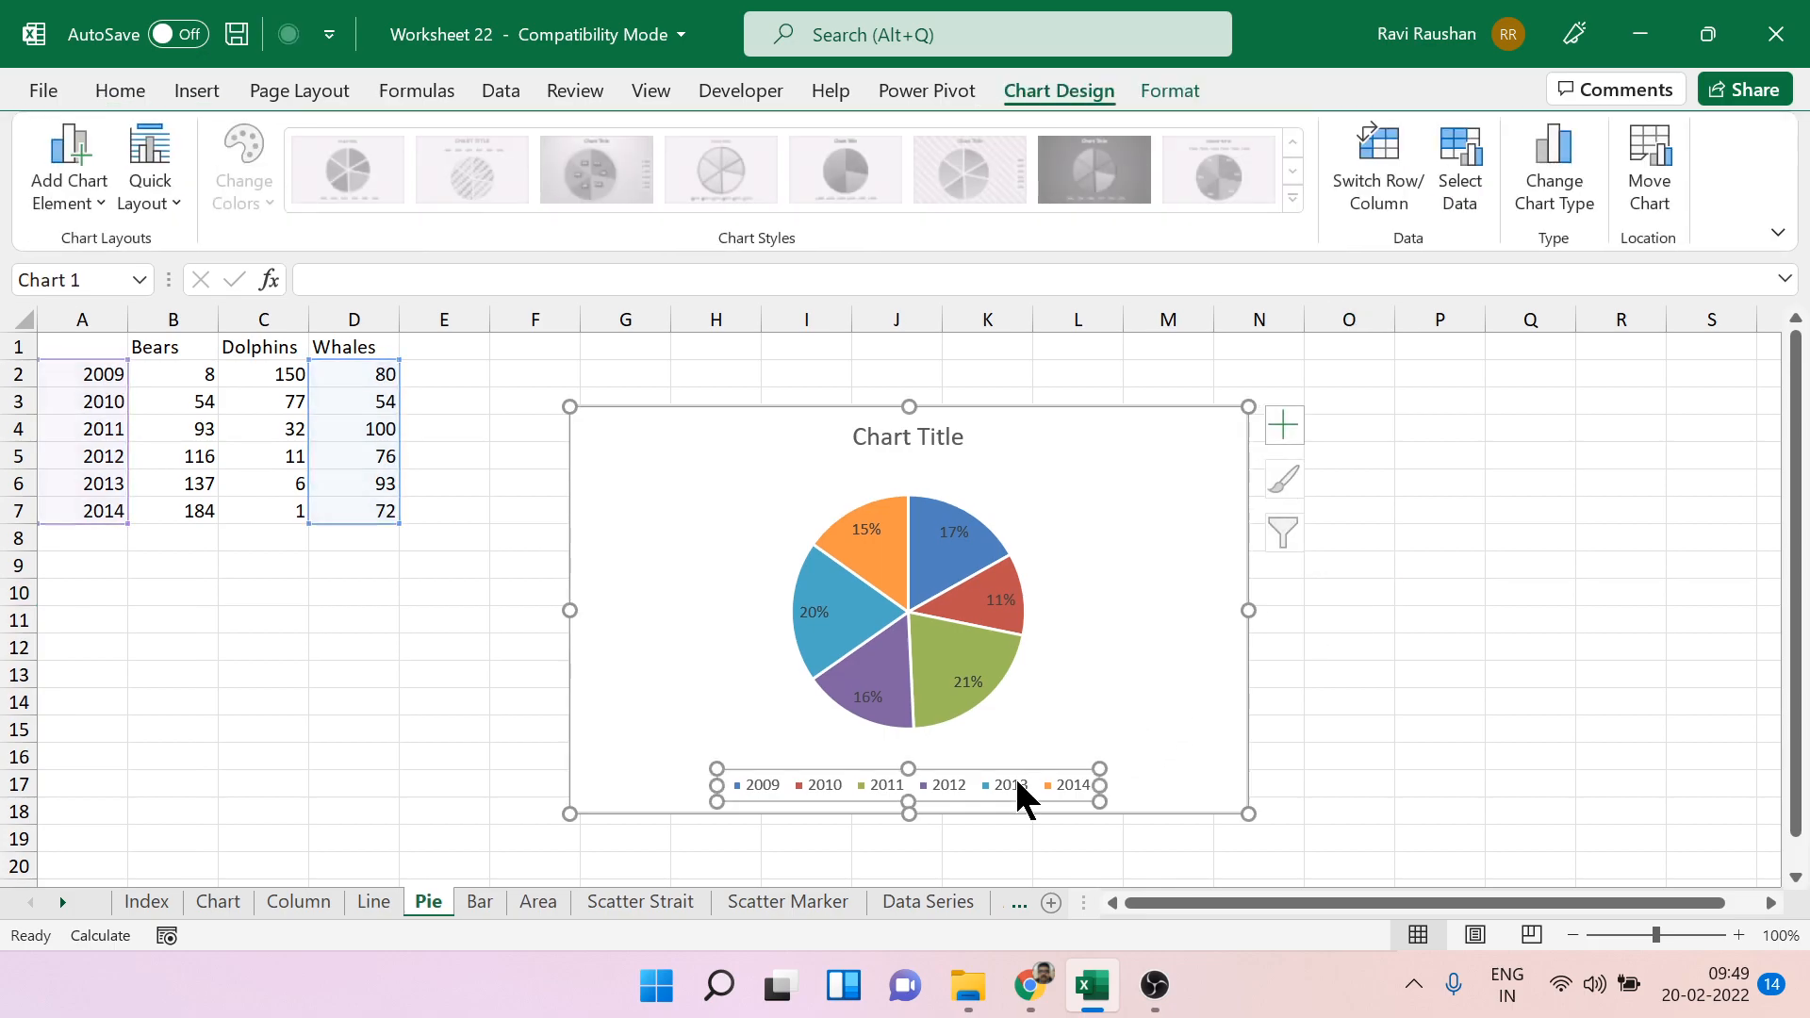
click(1372, 741)
click(1200, 773)
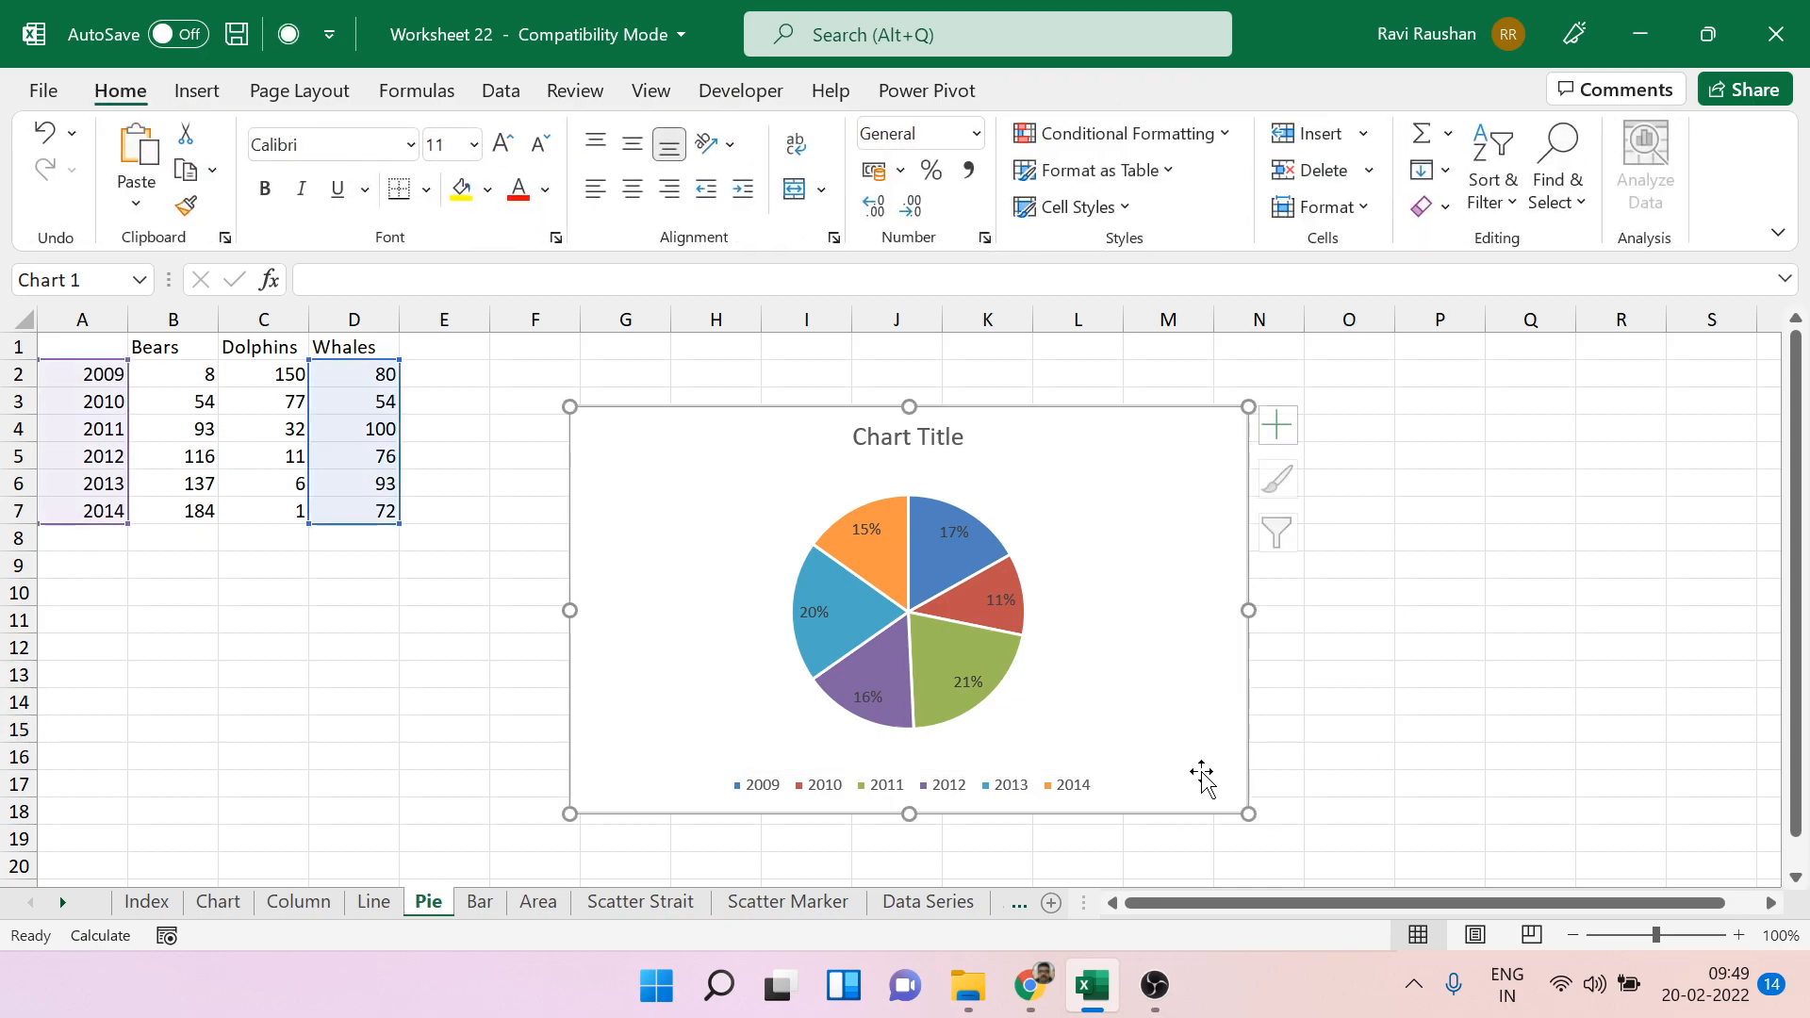
click(1250, 821)
click(1185, 709)
drag(1250, 816, 1424, 864)
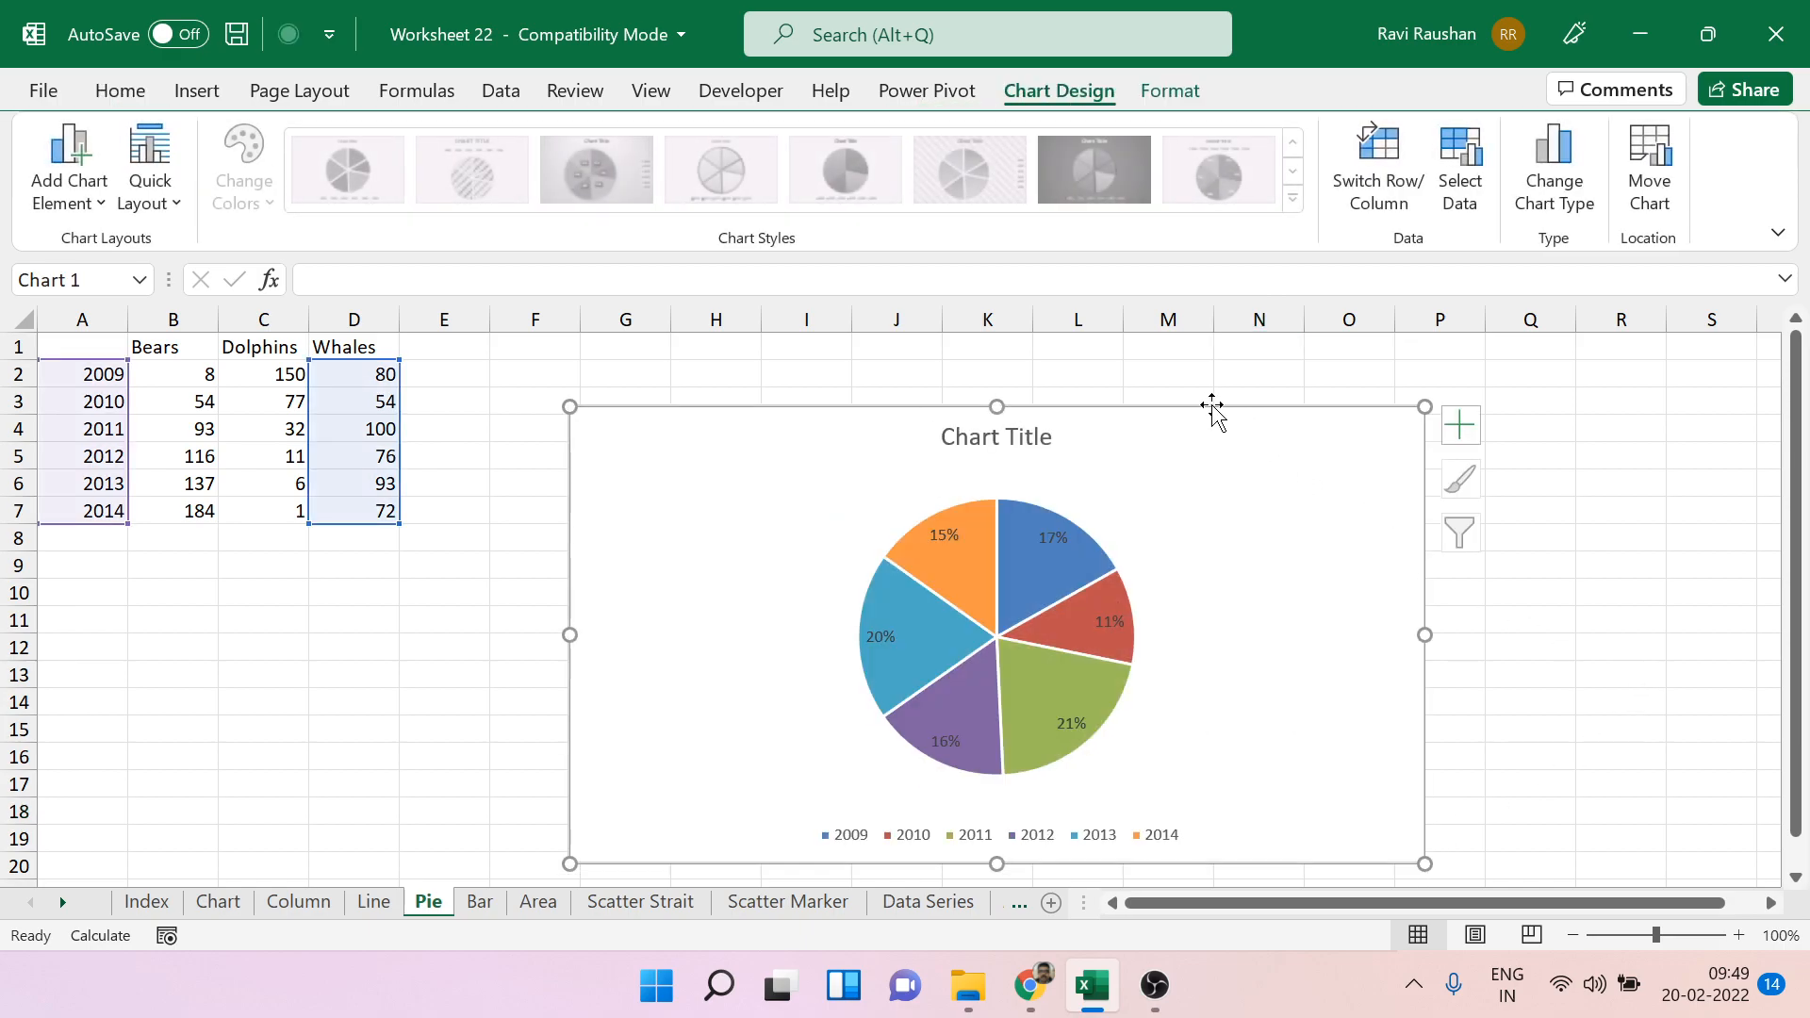
key(Delete)
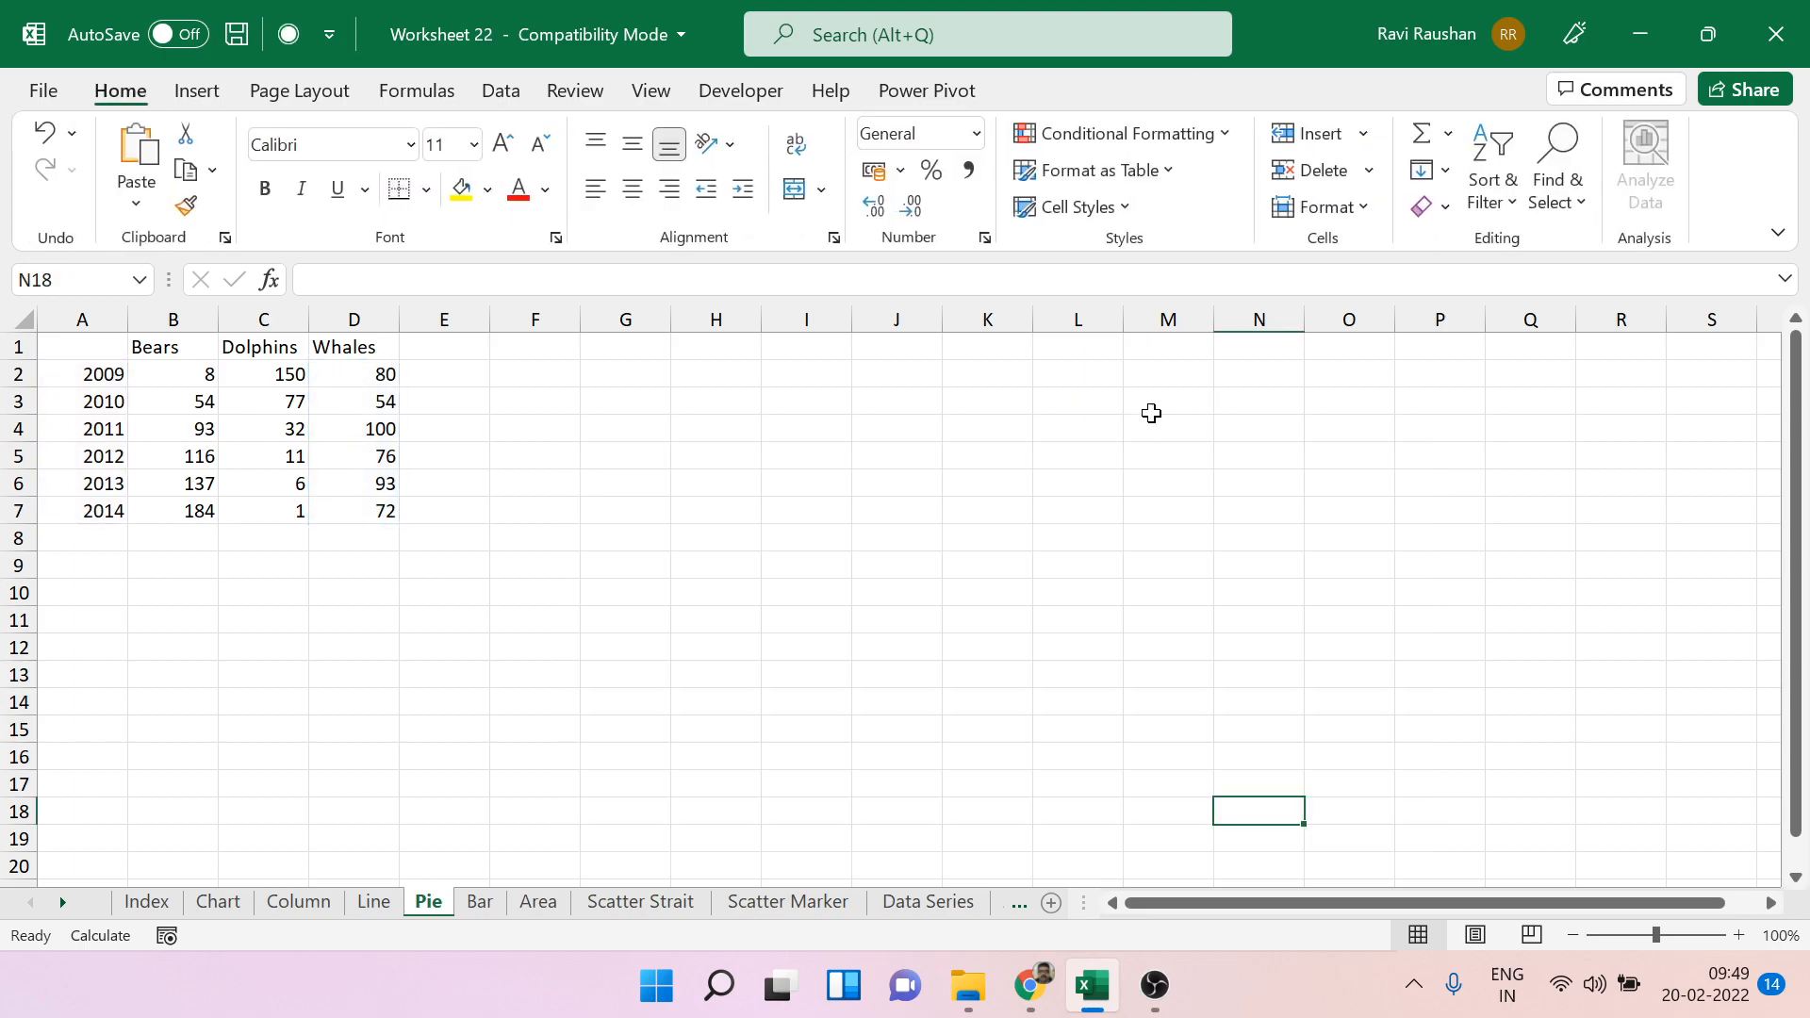
Insert a new empty 2-D pie chart from a blank cell of the Pie sheet.
click(804, 559)
click(200, 91)
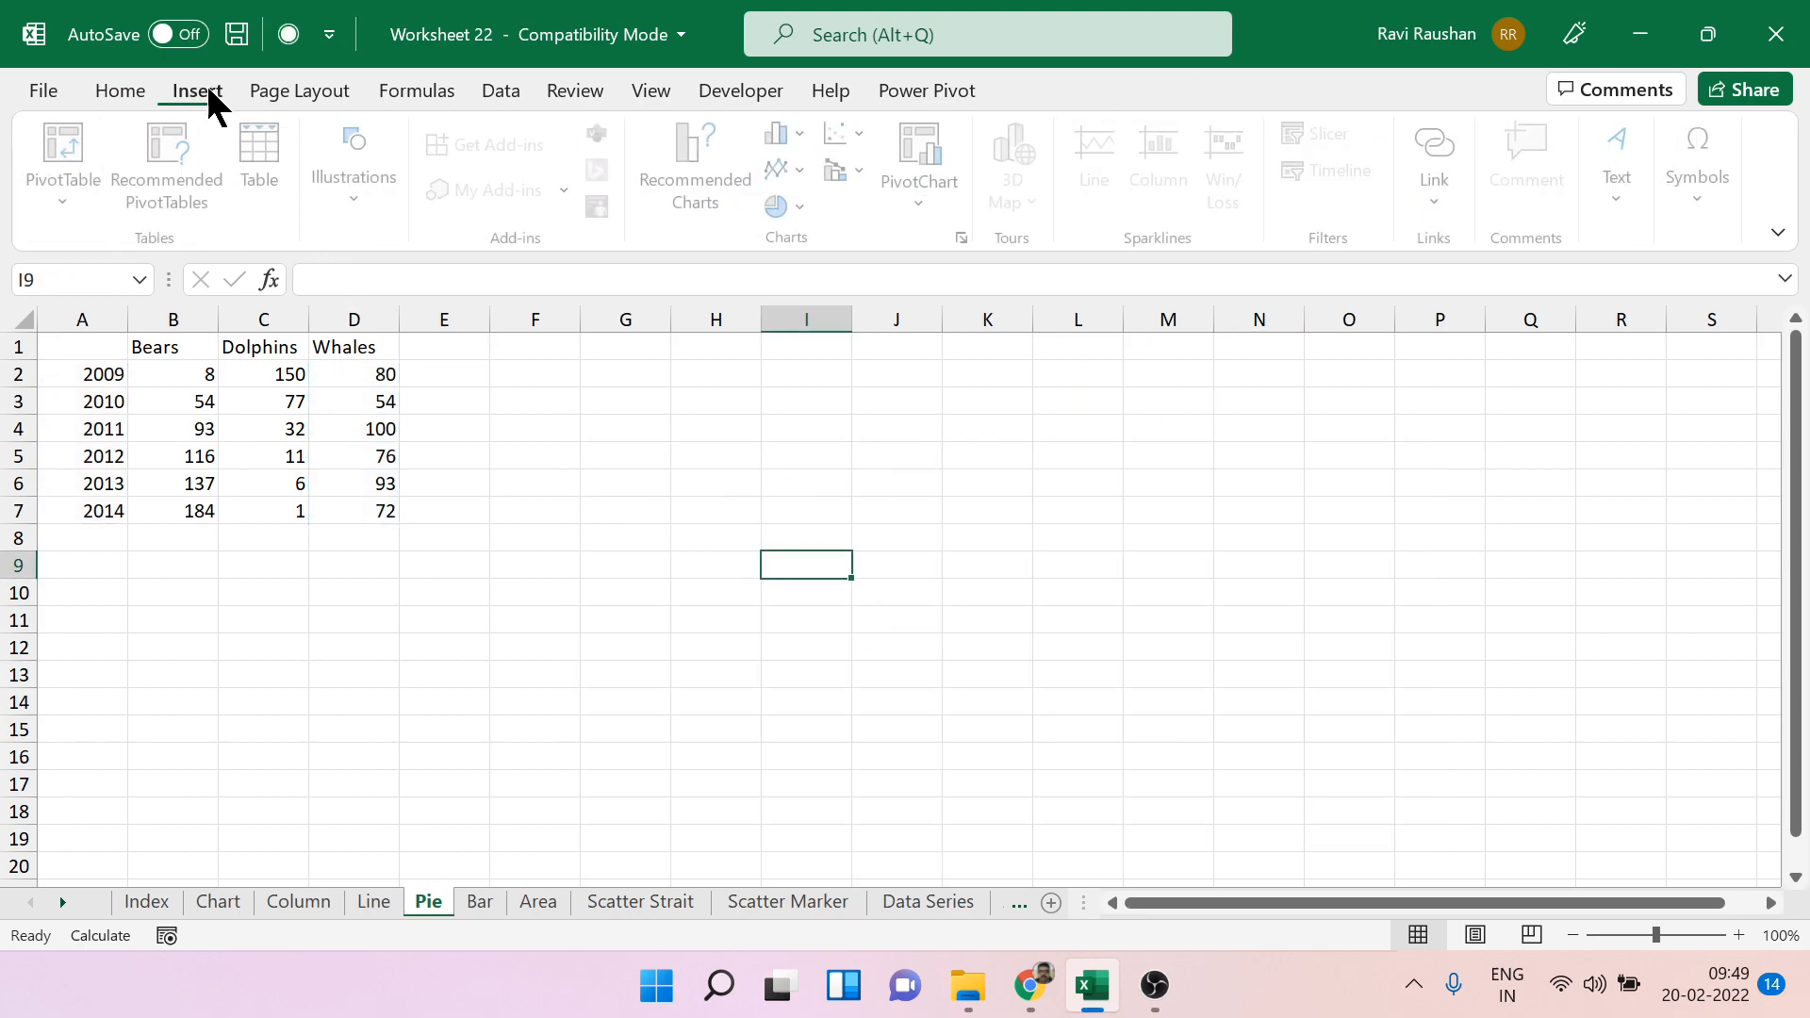
click(806, 205)
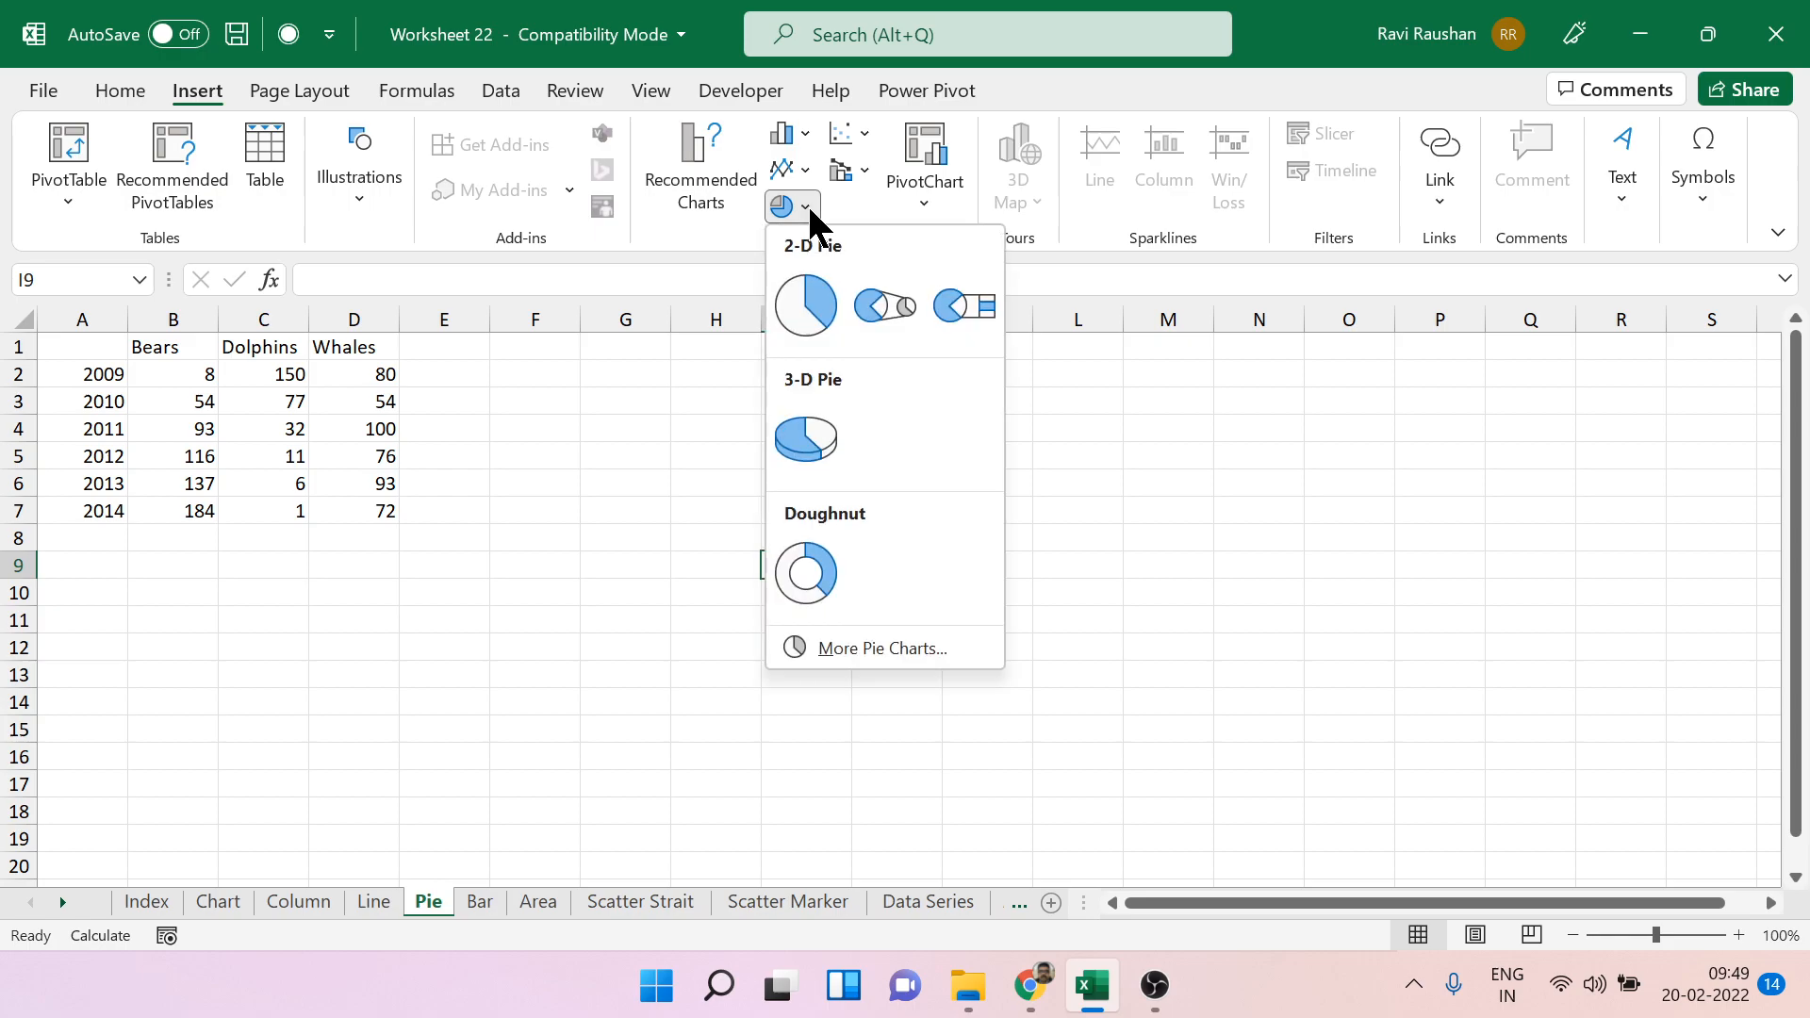
click(796, 301)
Add a series to the new pie chart with the 2009 values in B2:D2.
right_click(907, 568)
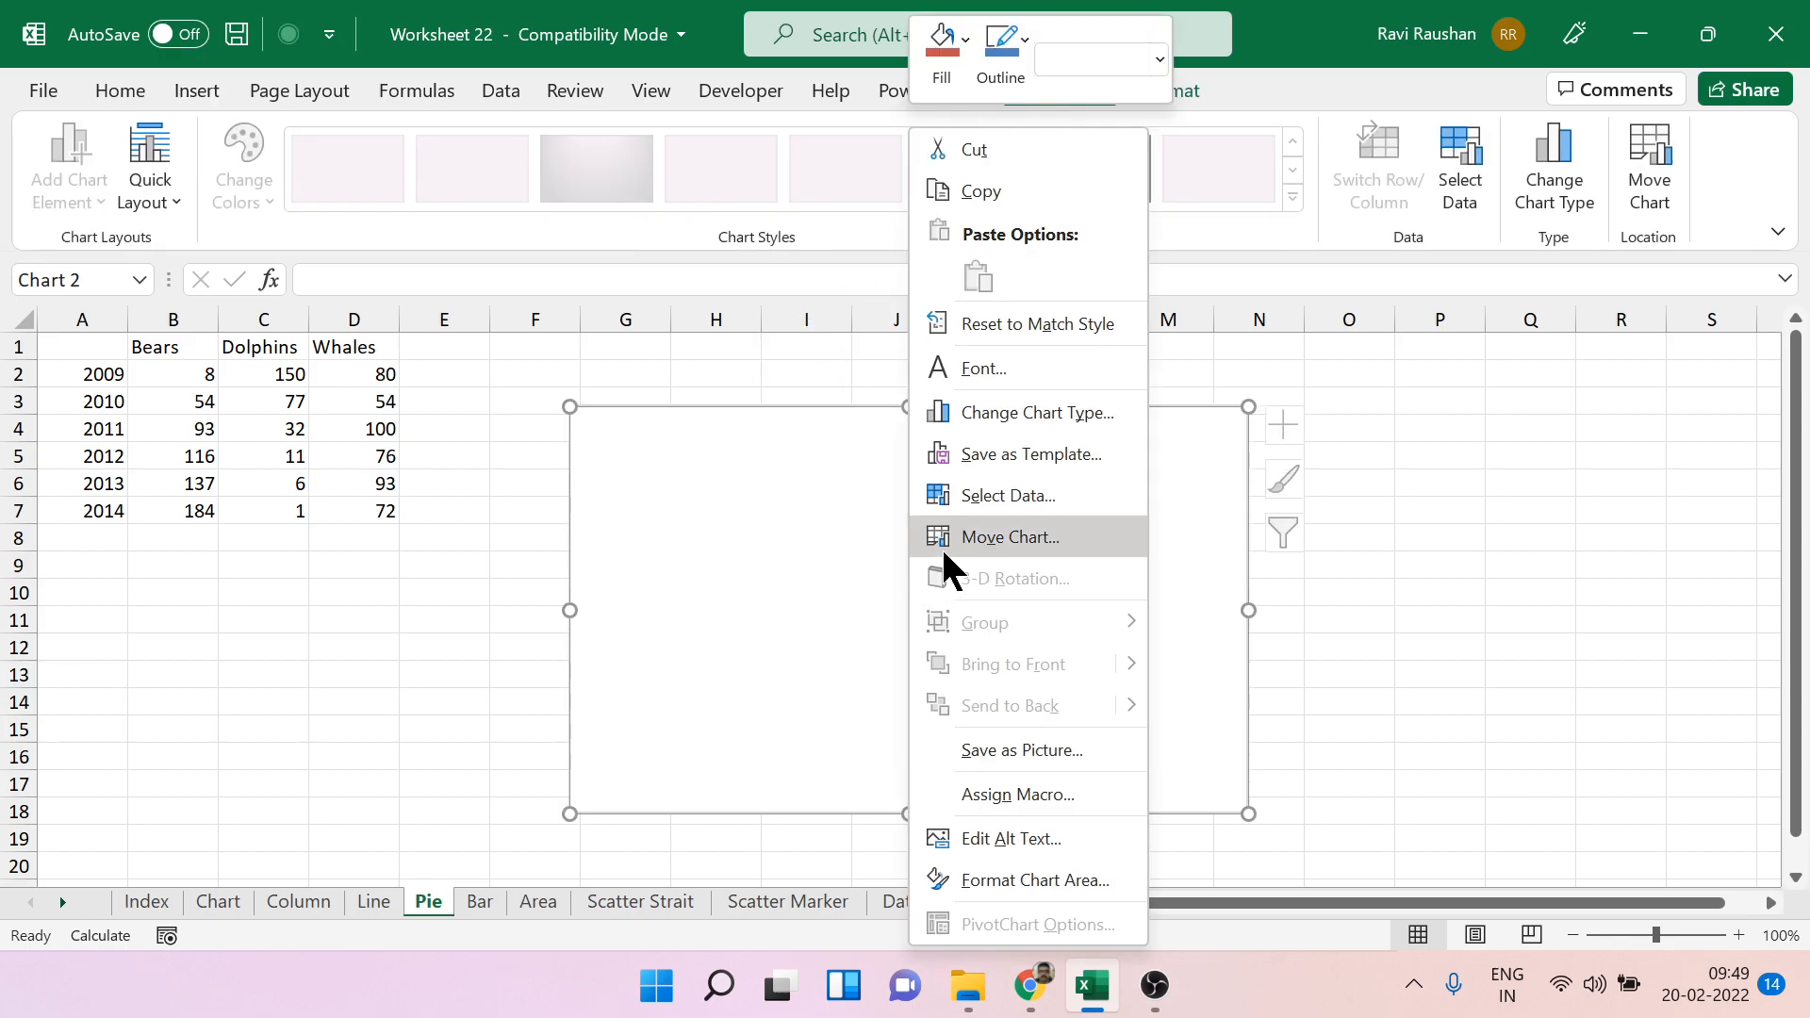
click(993, 495)
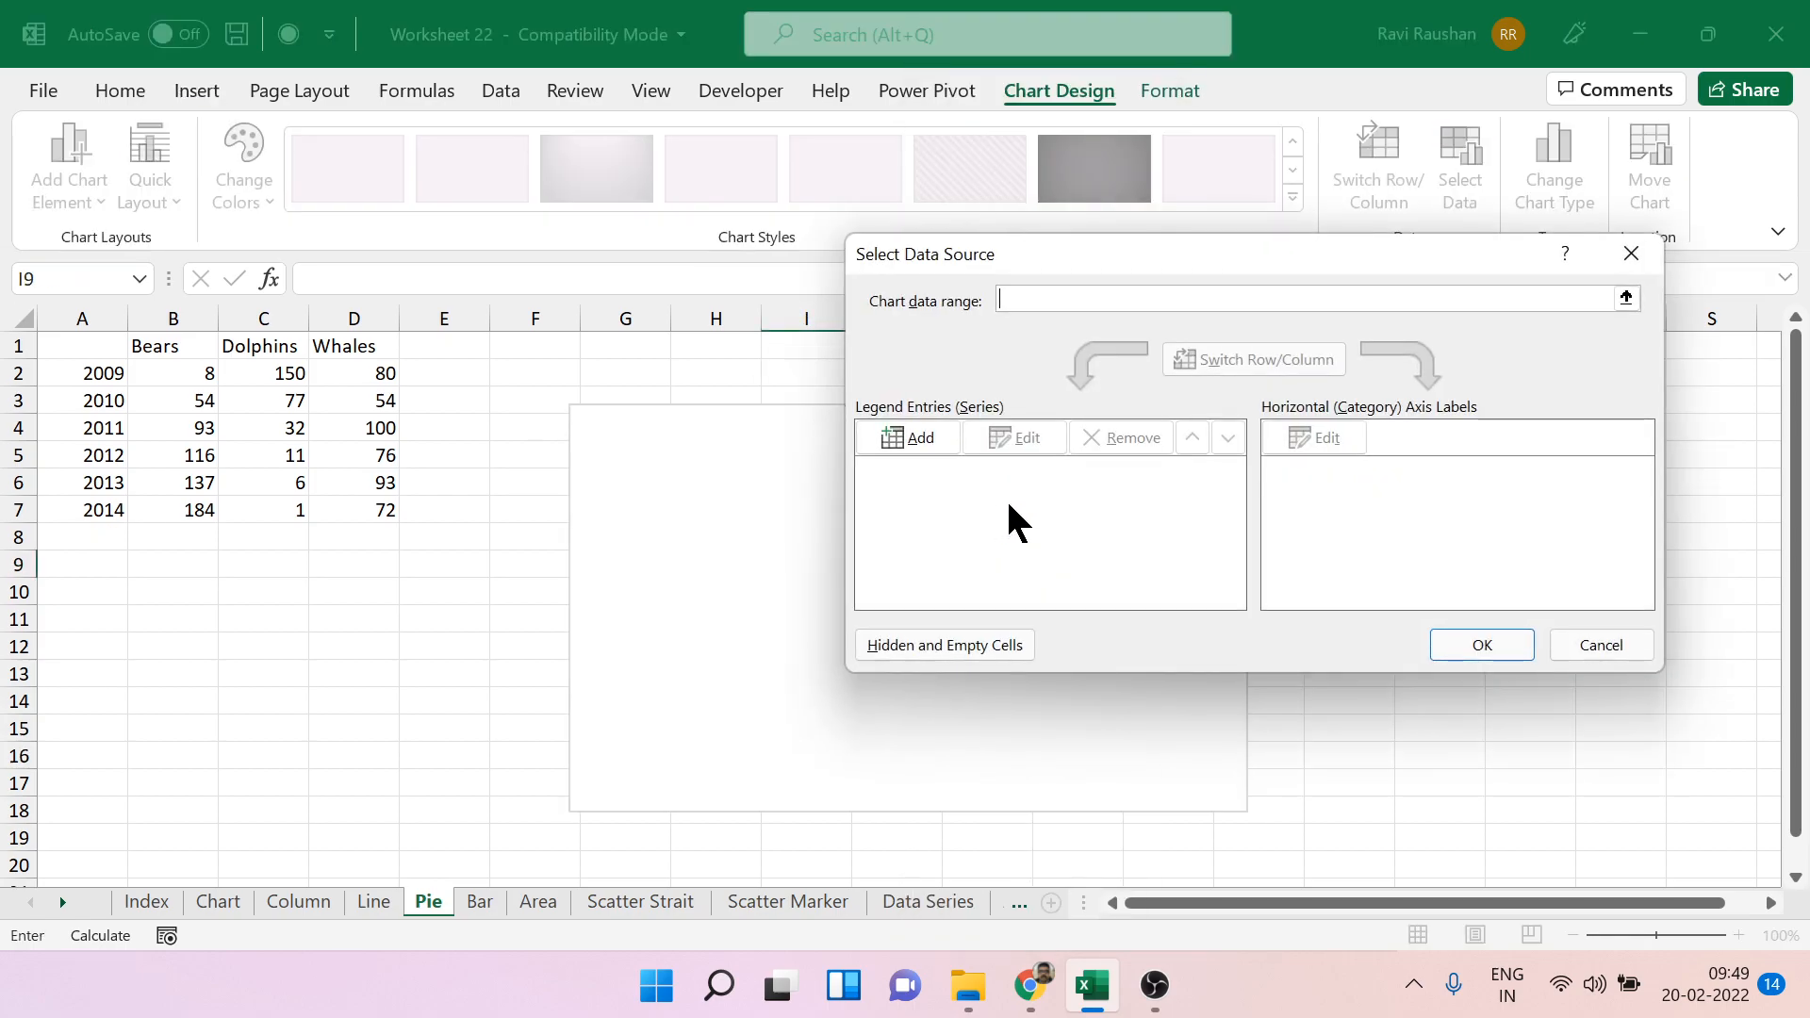
click(931, 441)
click(1315, 492)
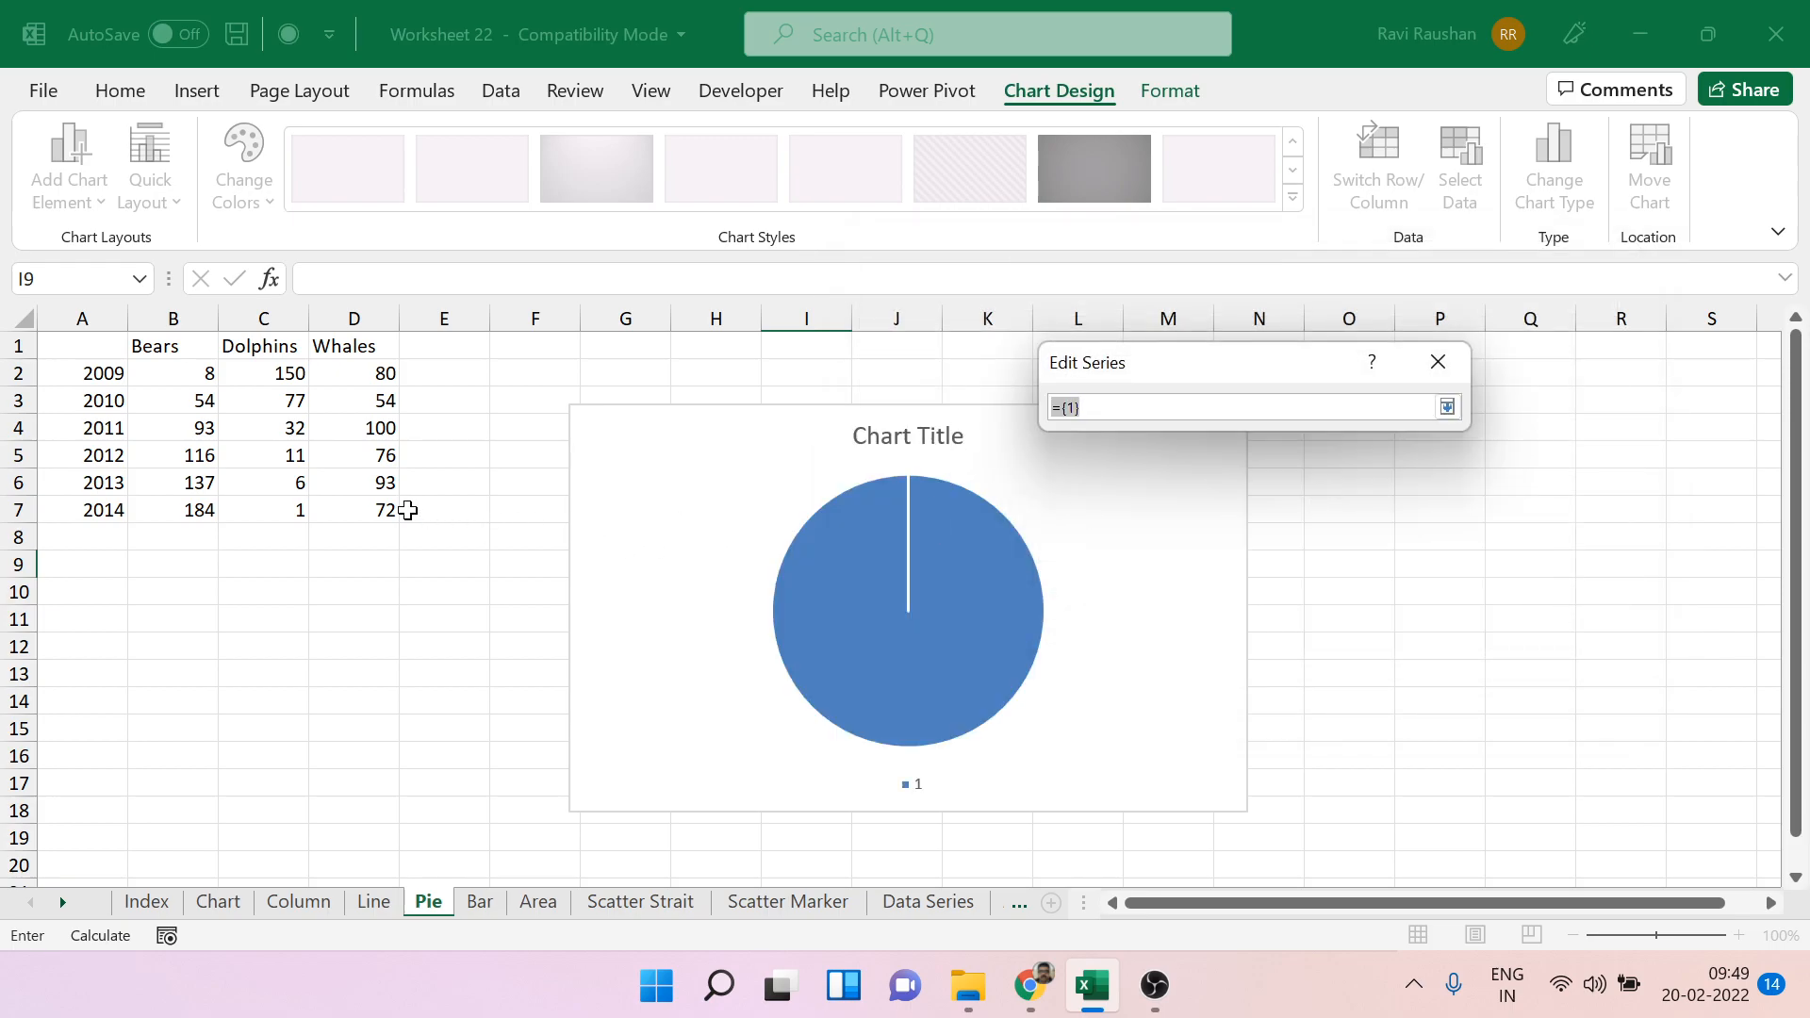
drag(169, 376, 360, 372)
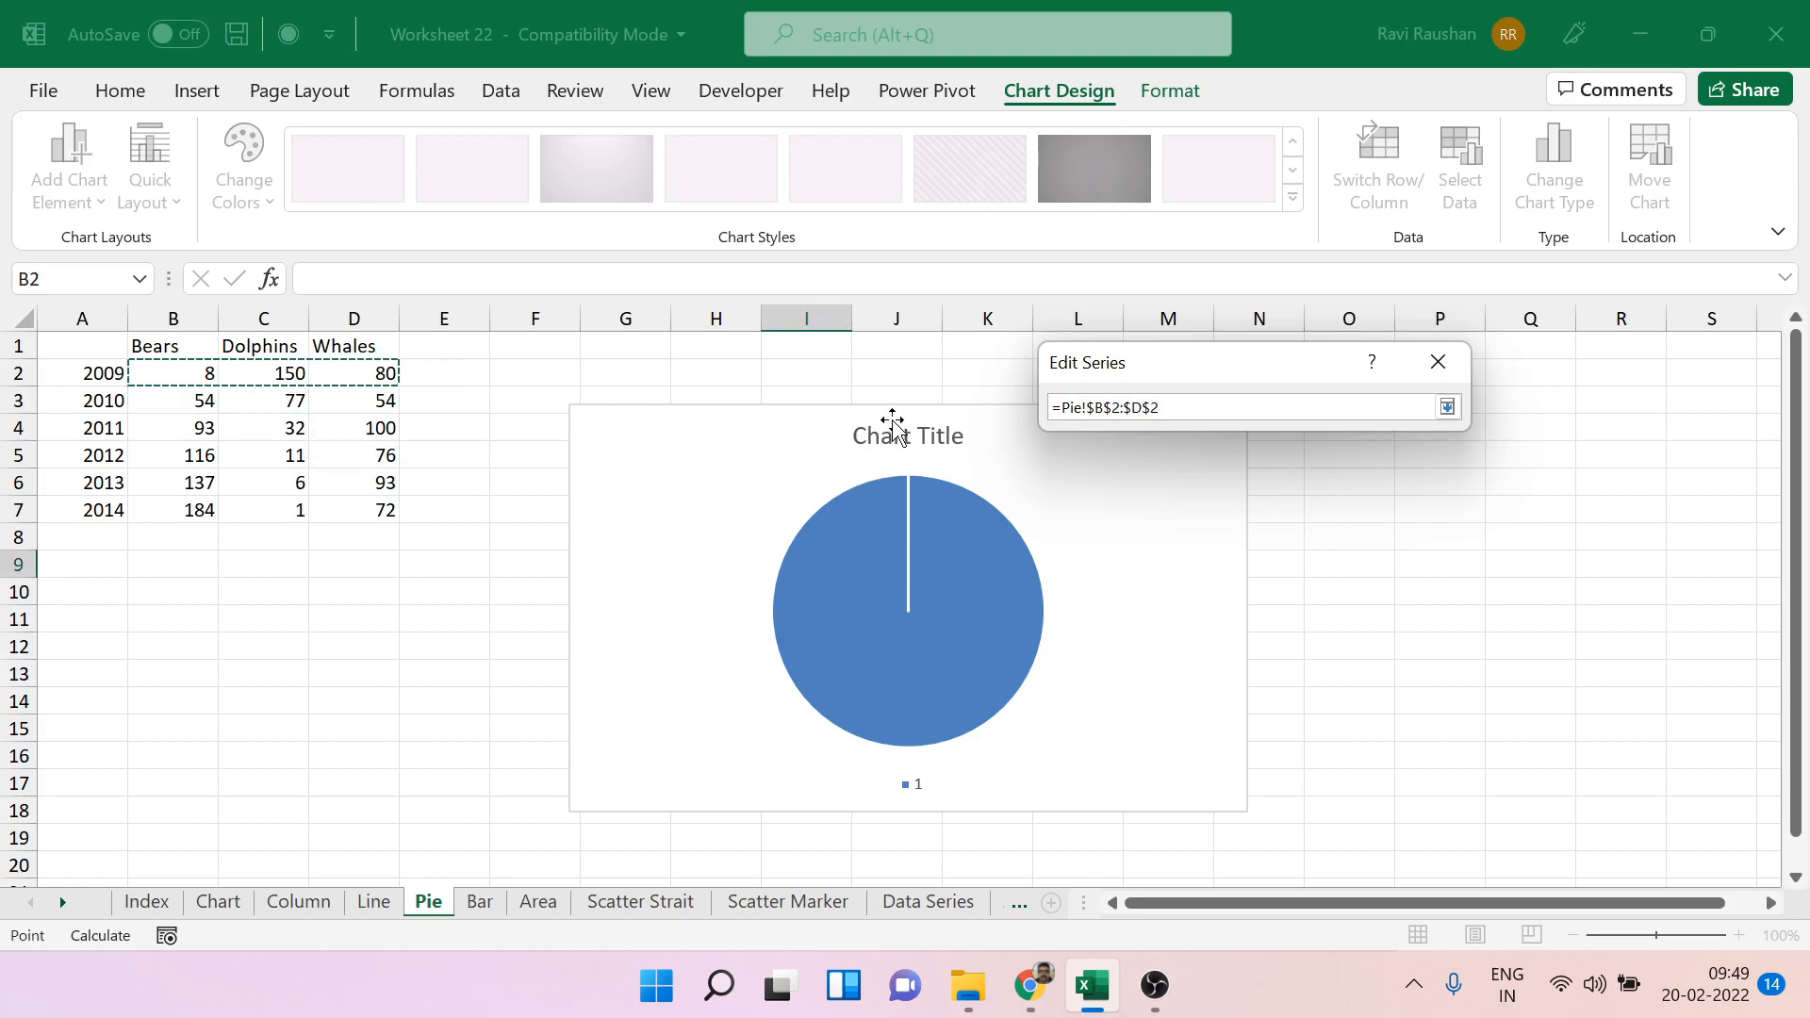
click(1448, 407)
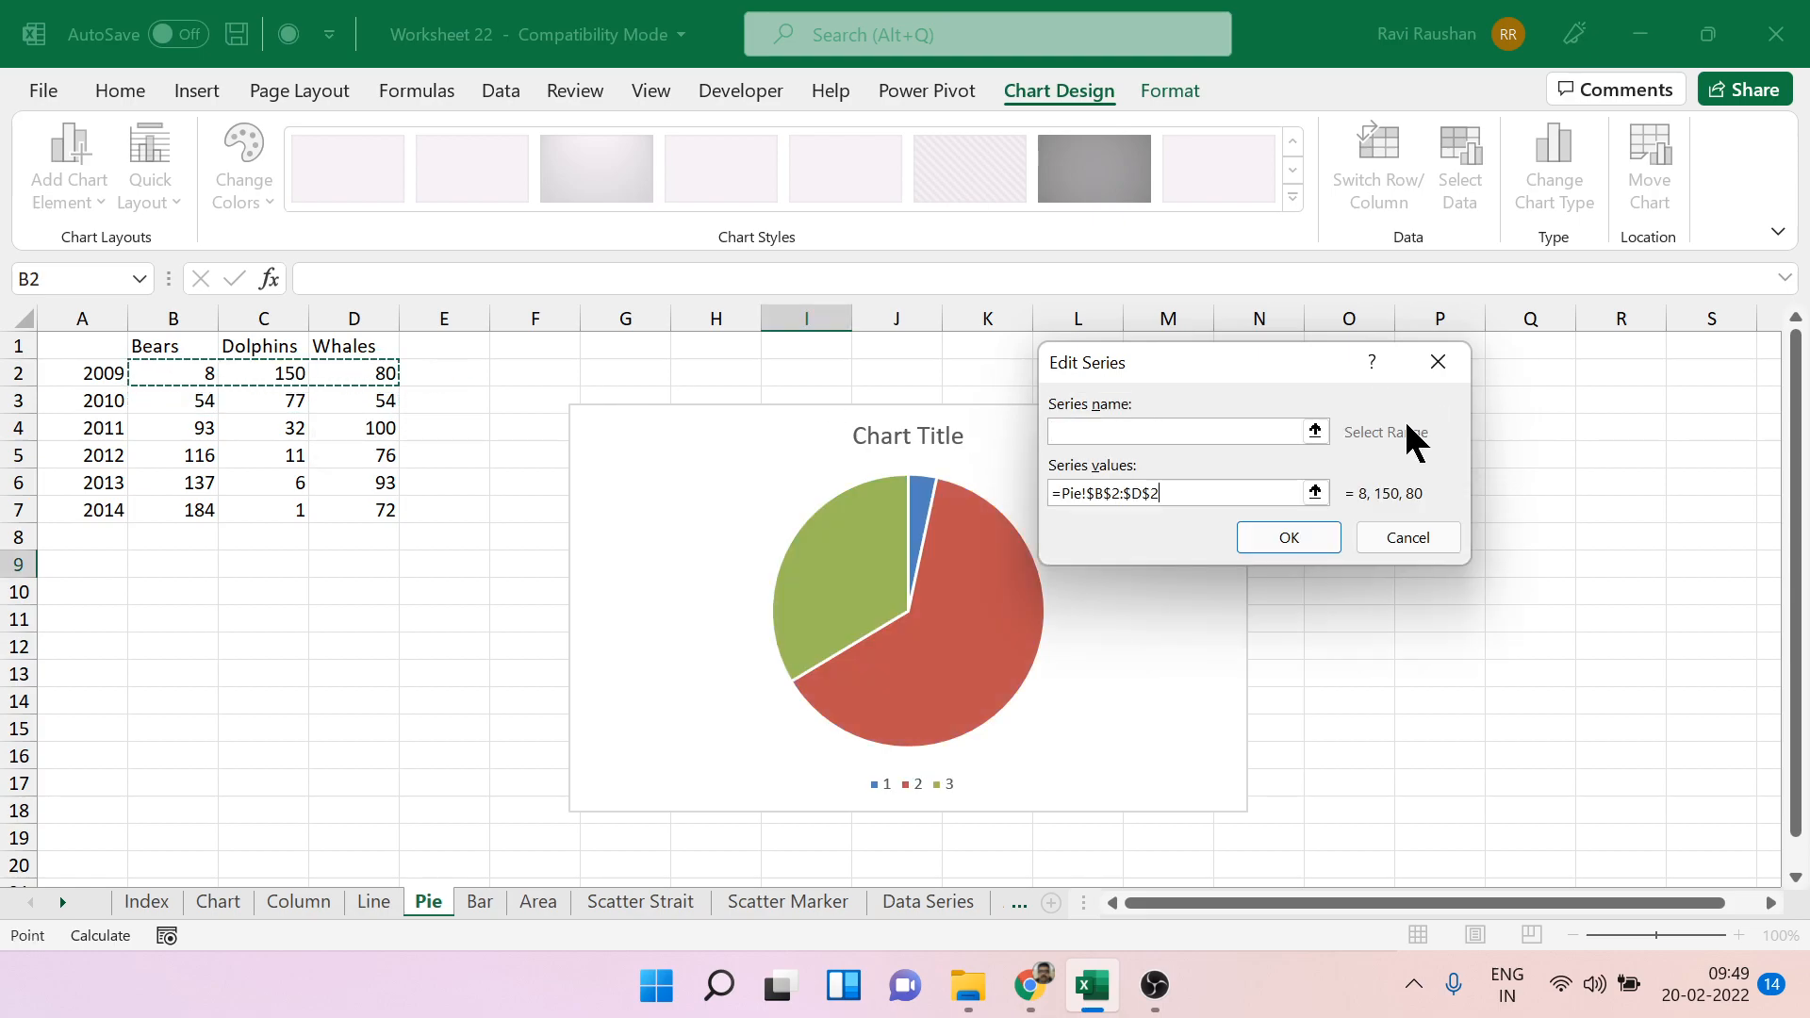
click(1298, 545)
Set the pie chart's category labels to the animal names in B1:D1 and apply the data source.
click(1316, 438)
drag(162, 348, 388, 348)
click(1262, 500)
click(1490, 649)
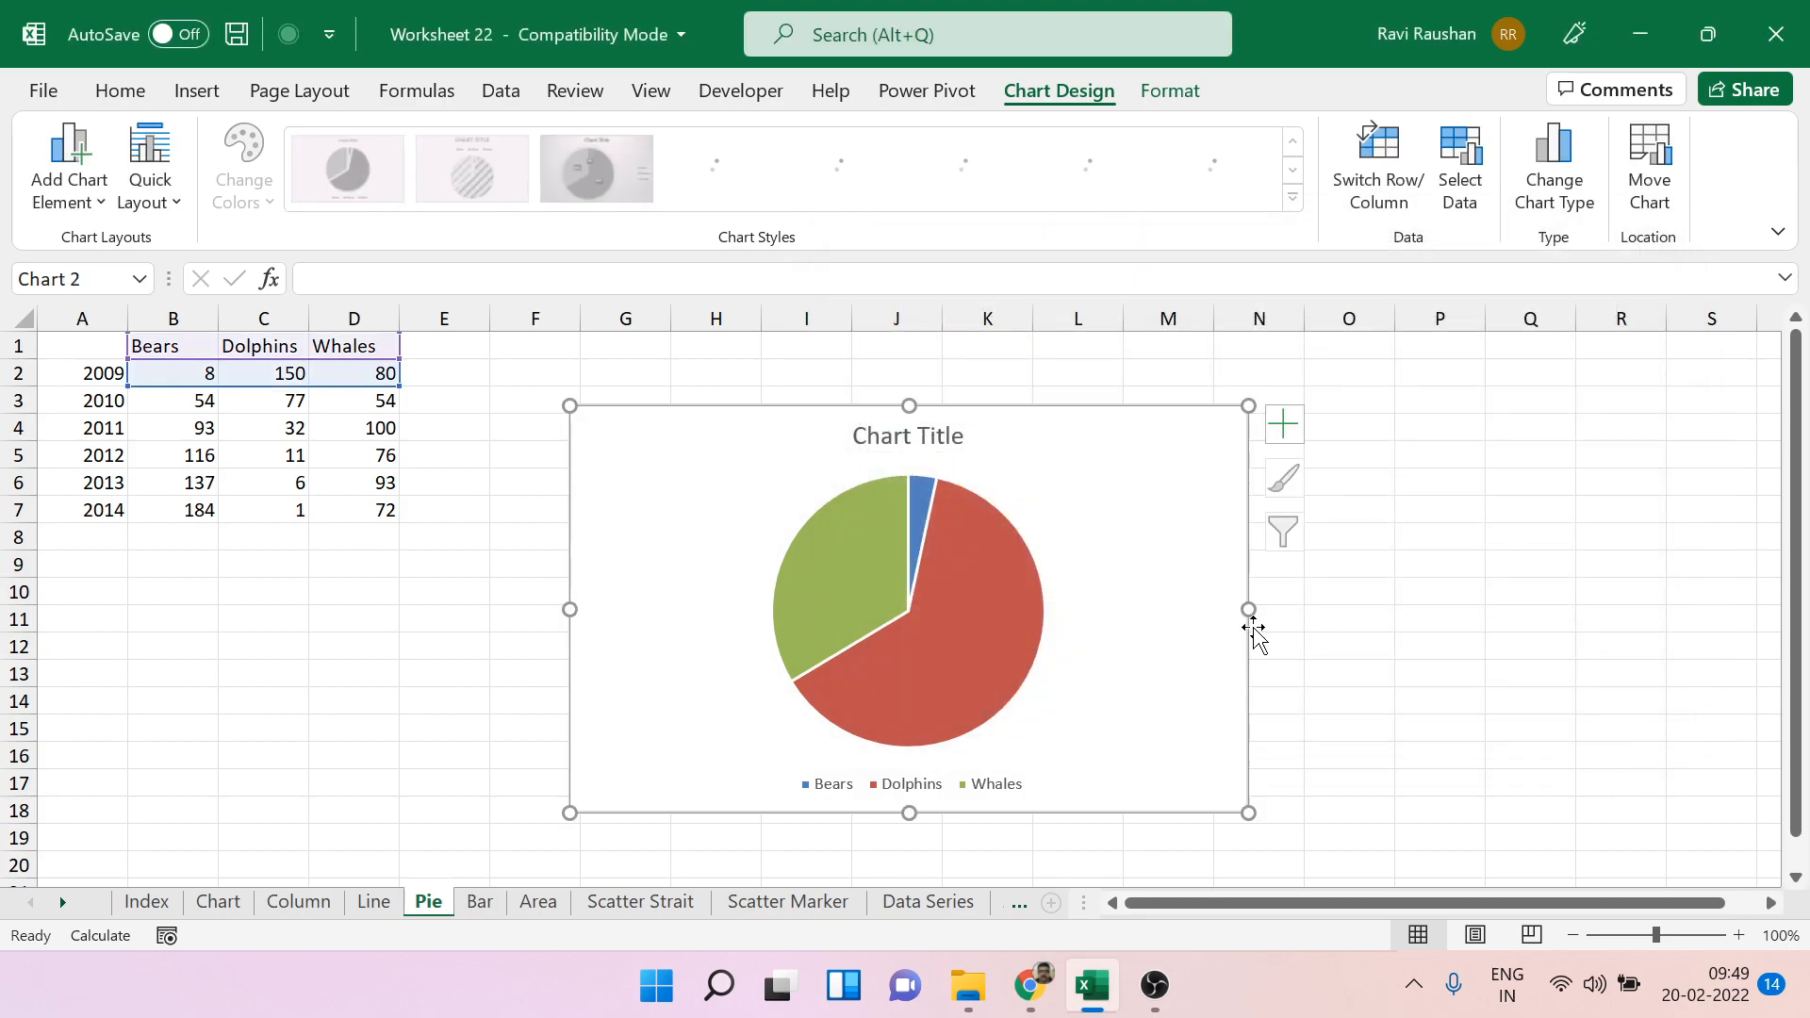
Add data labels to the Bears, Dolphins and Whales slices, showing percentages instead of values.
right_click(982, 651)
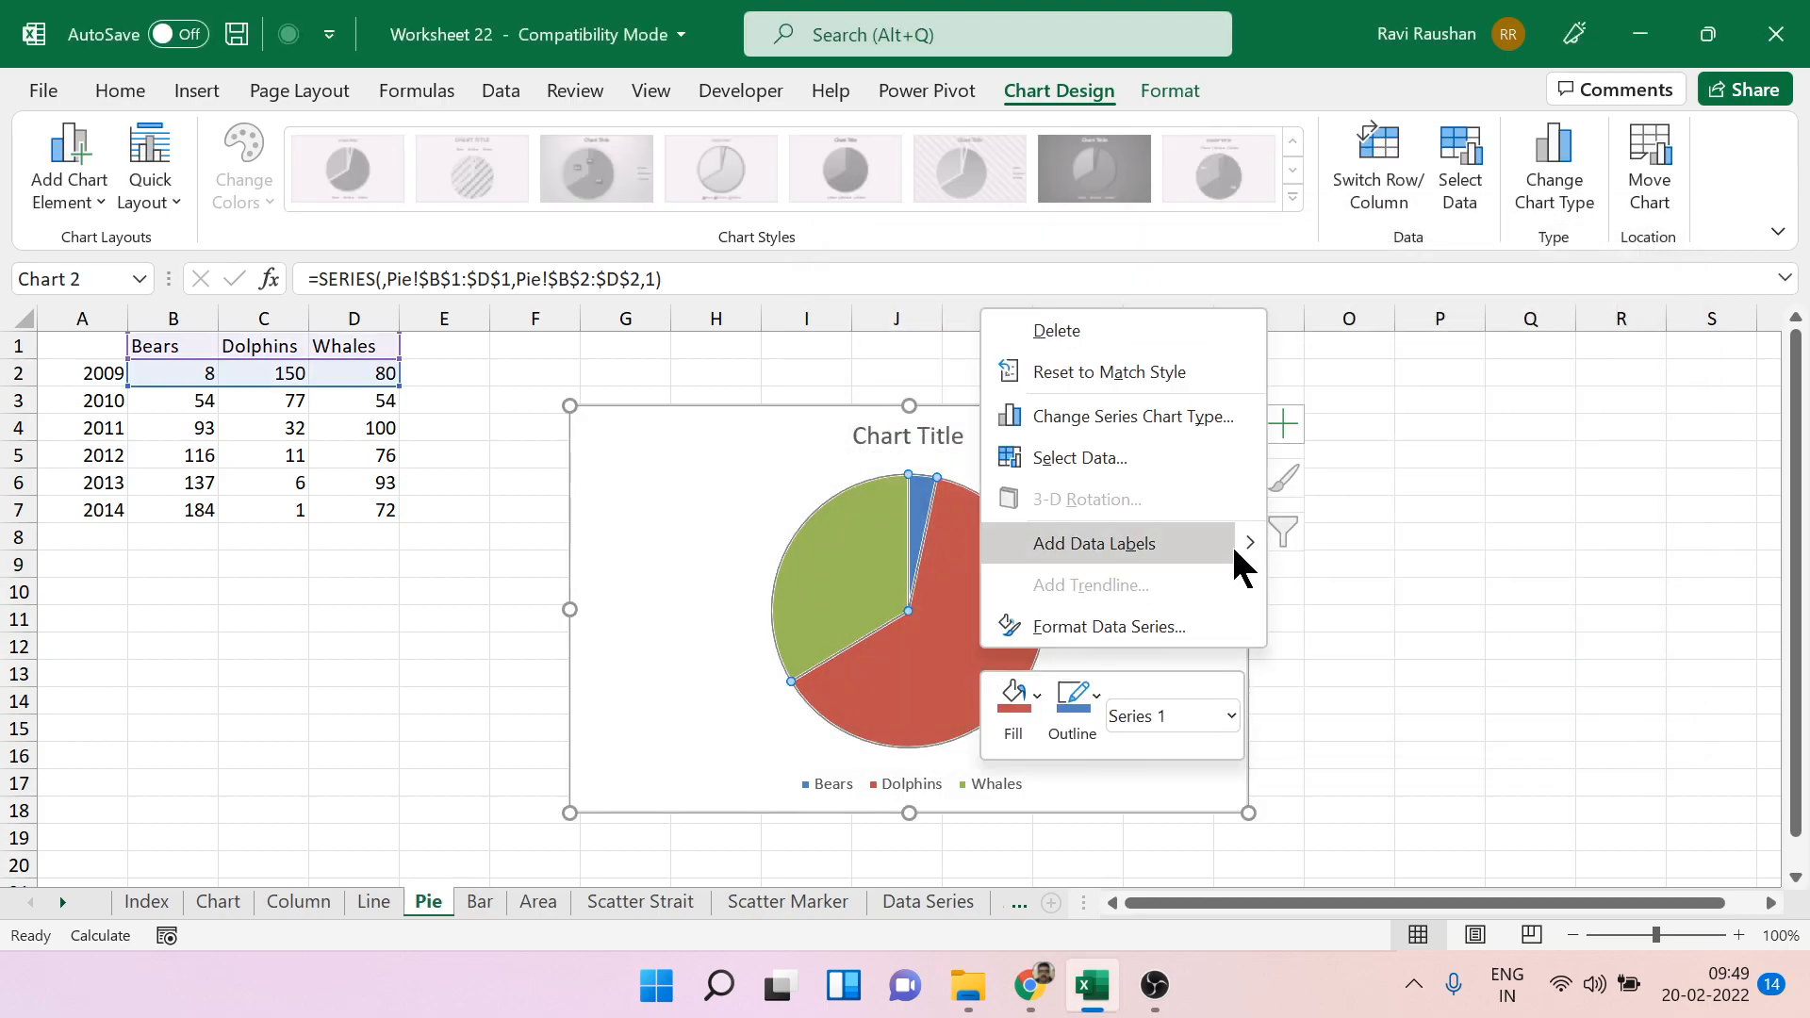
mouse_move(1234, 541)
click(1333, 546)
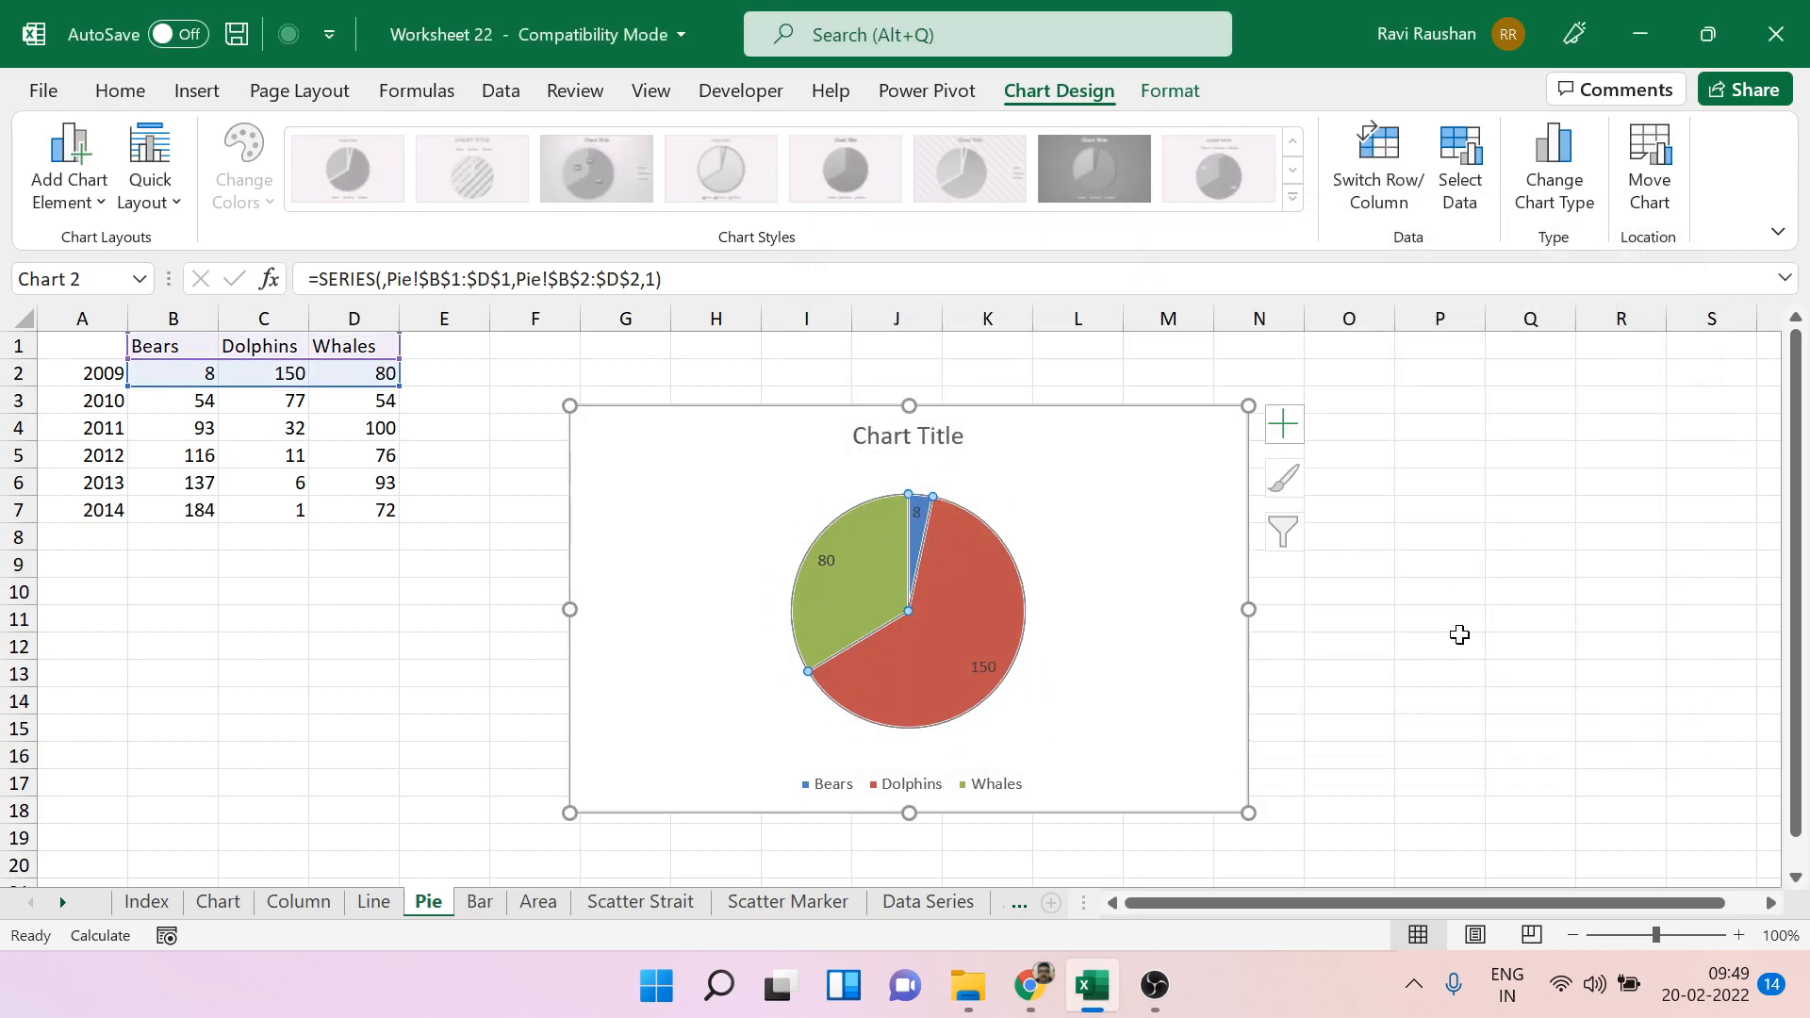
double_click(981, 674)
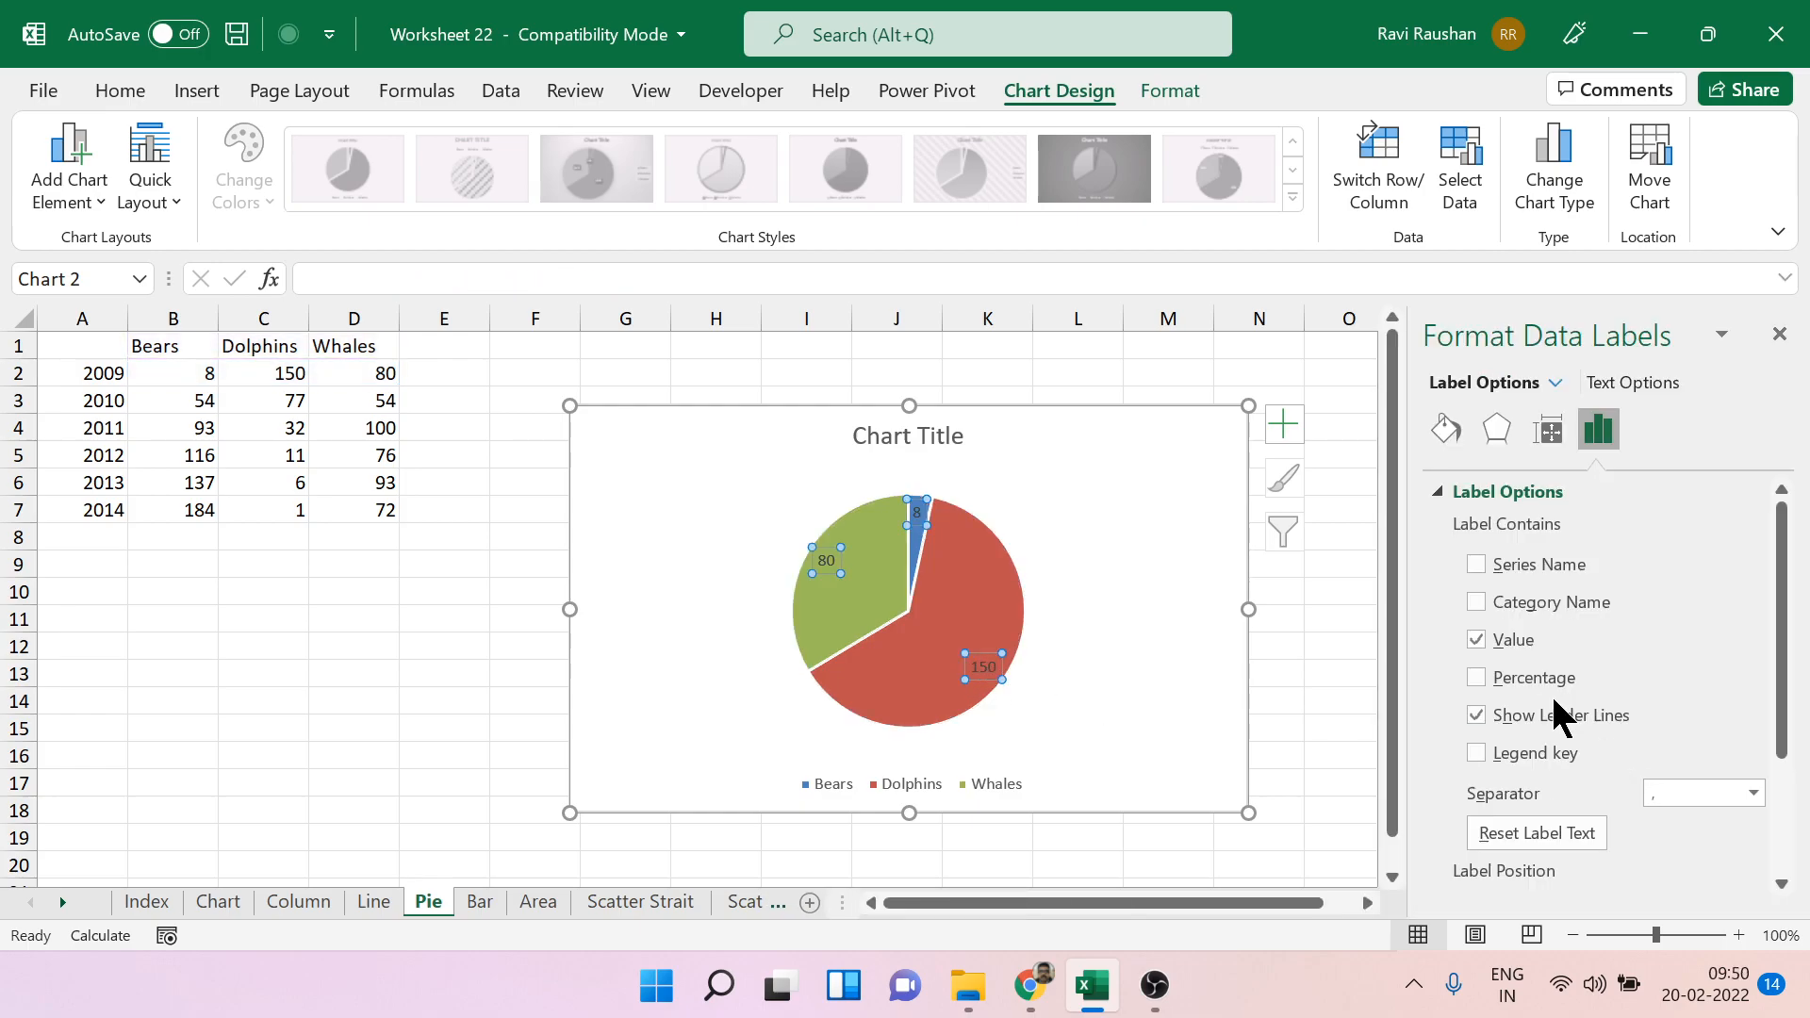
click(1535, 698)
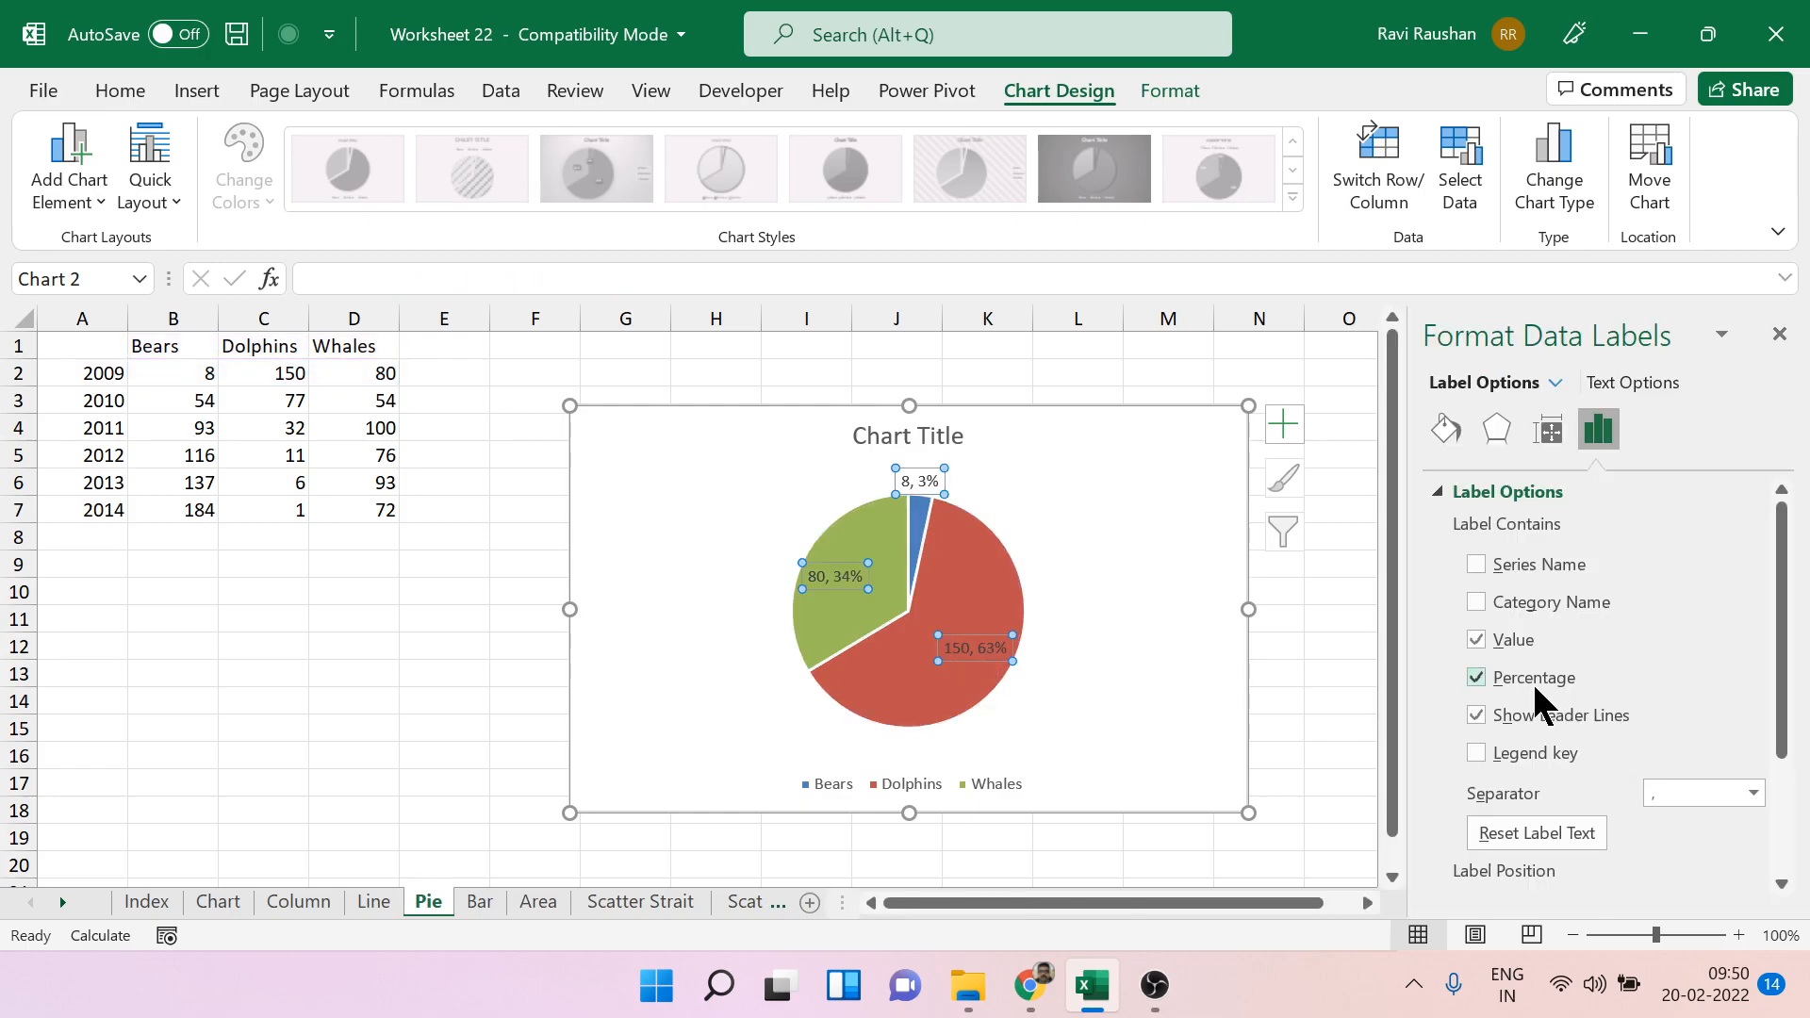
click(1507, 636)
click(1779, 334)
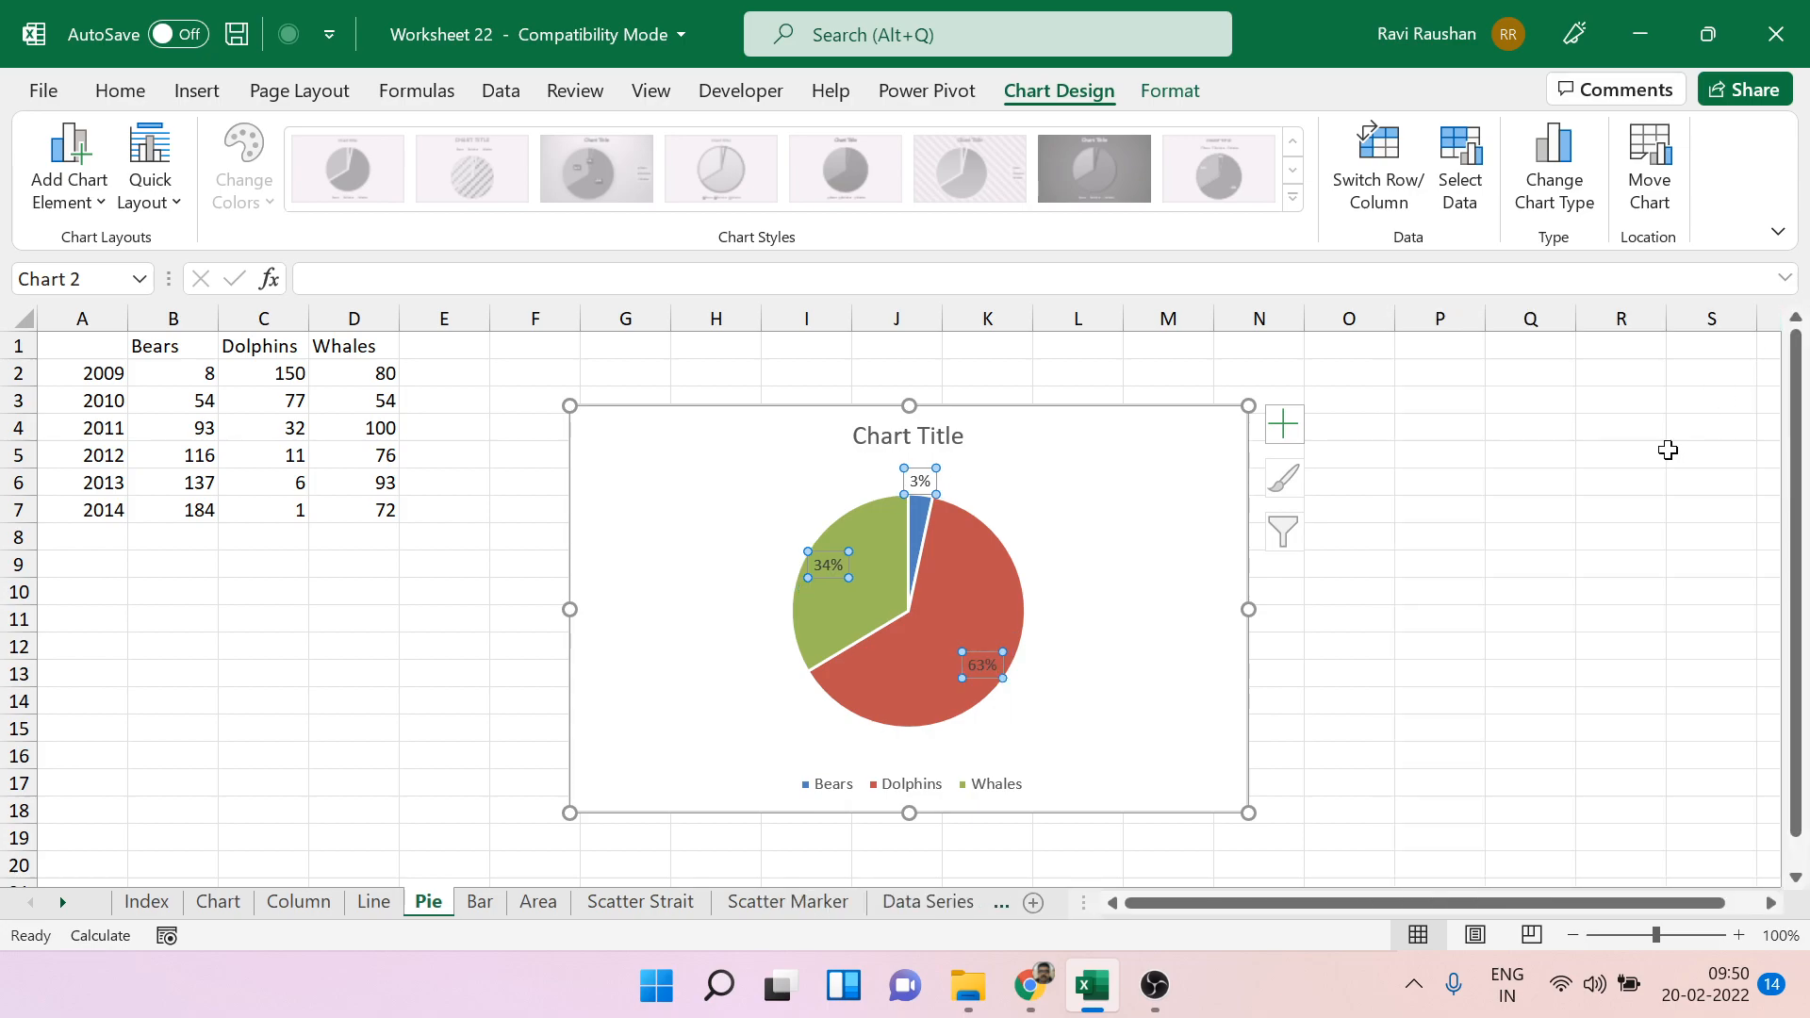
click(1478, 563)
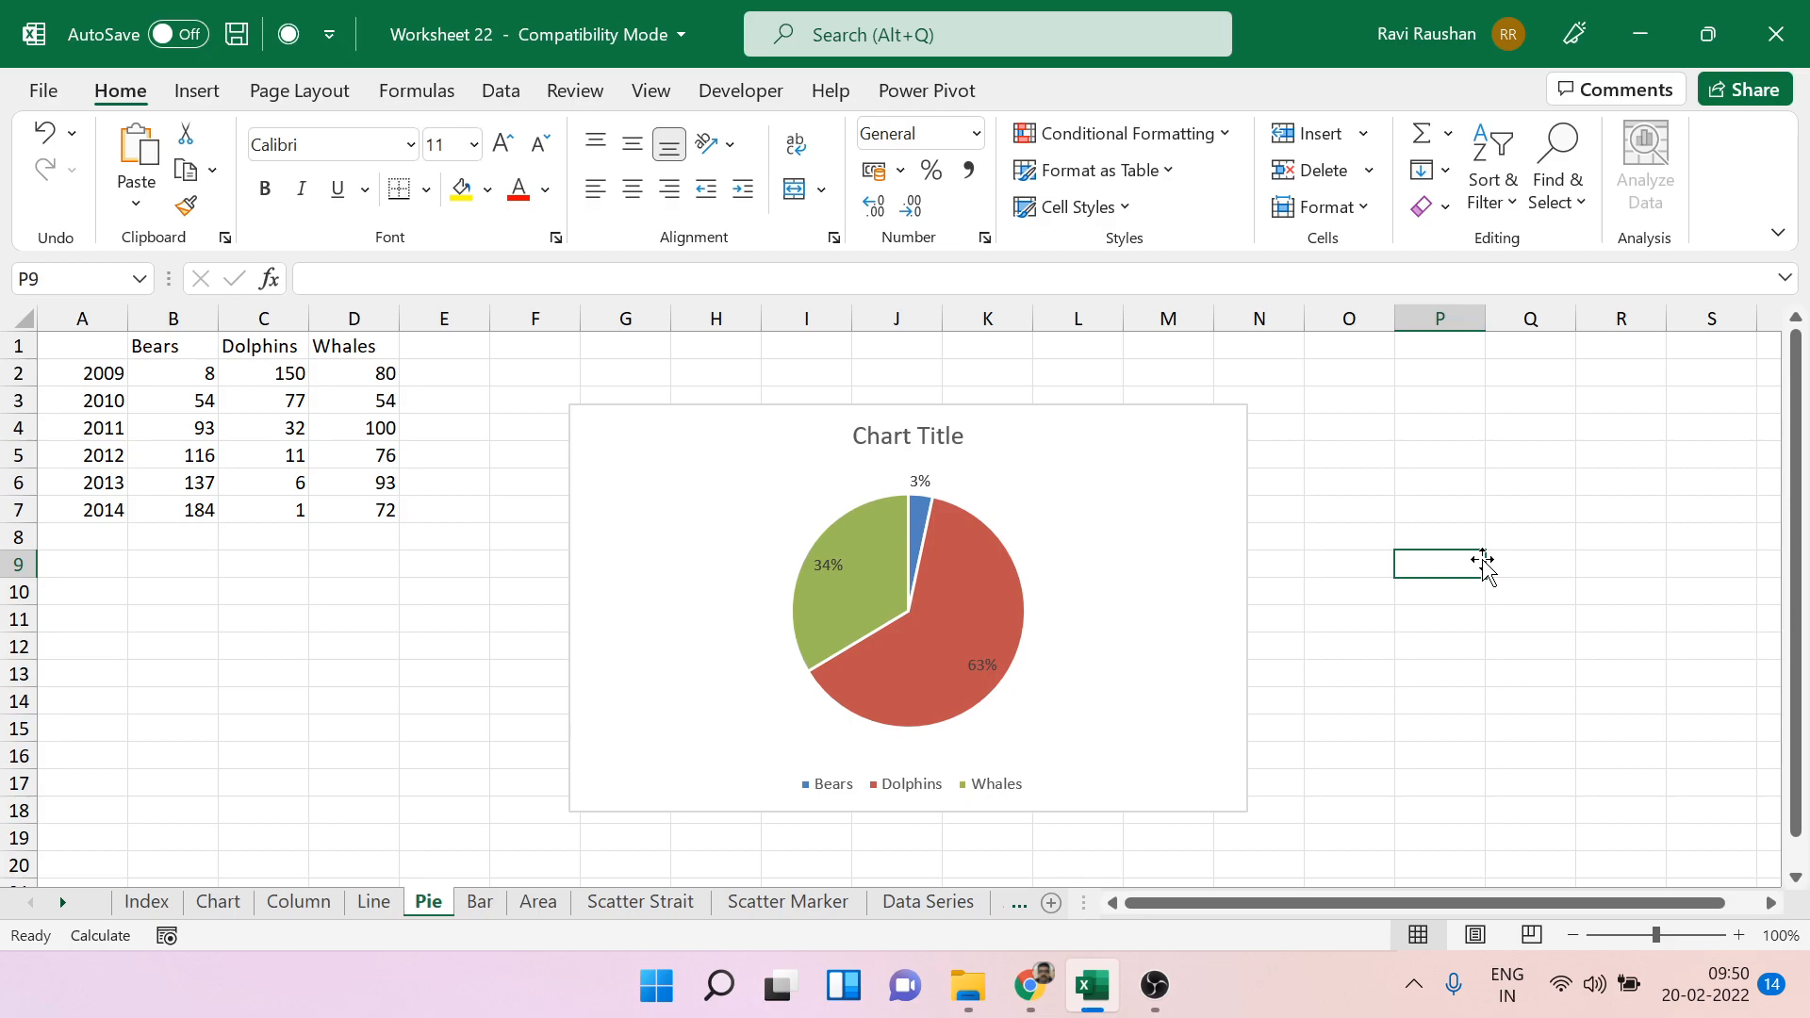
Open the Bar sheet and examine the reasons listed in A2:A6.
click(463, 902)
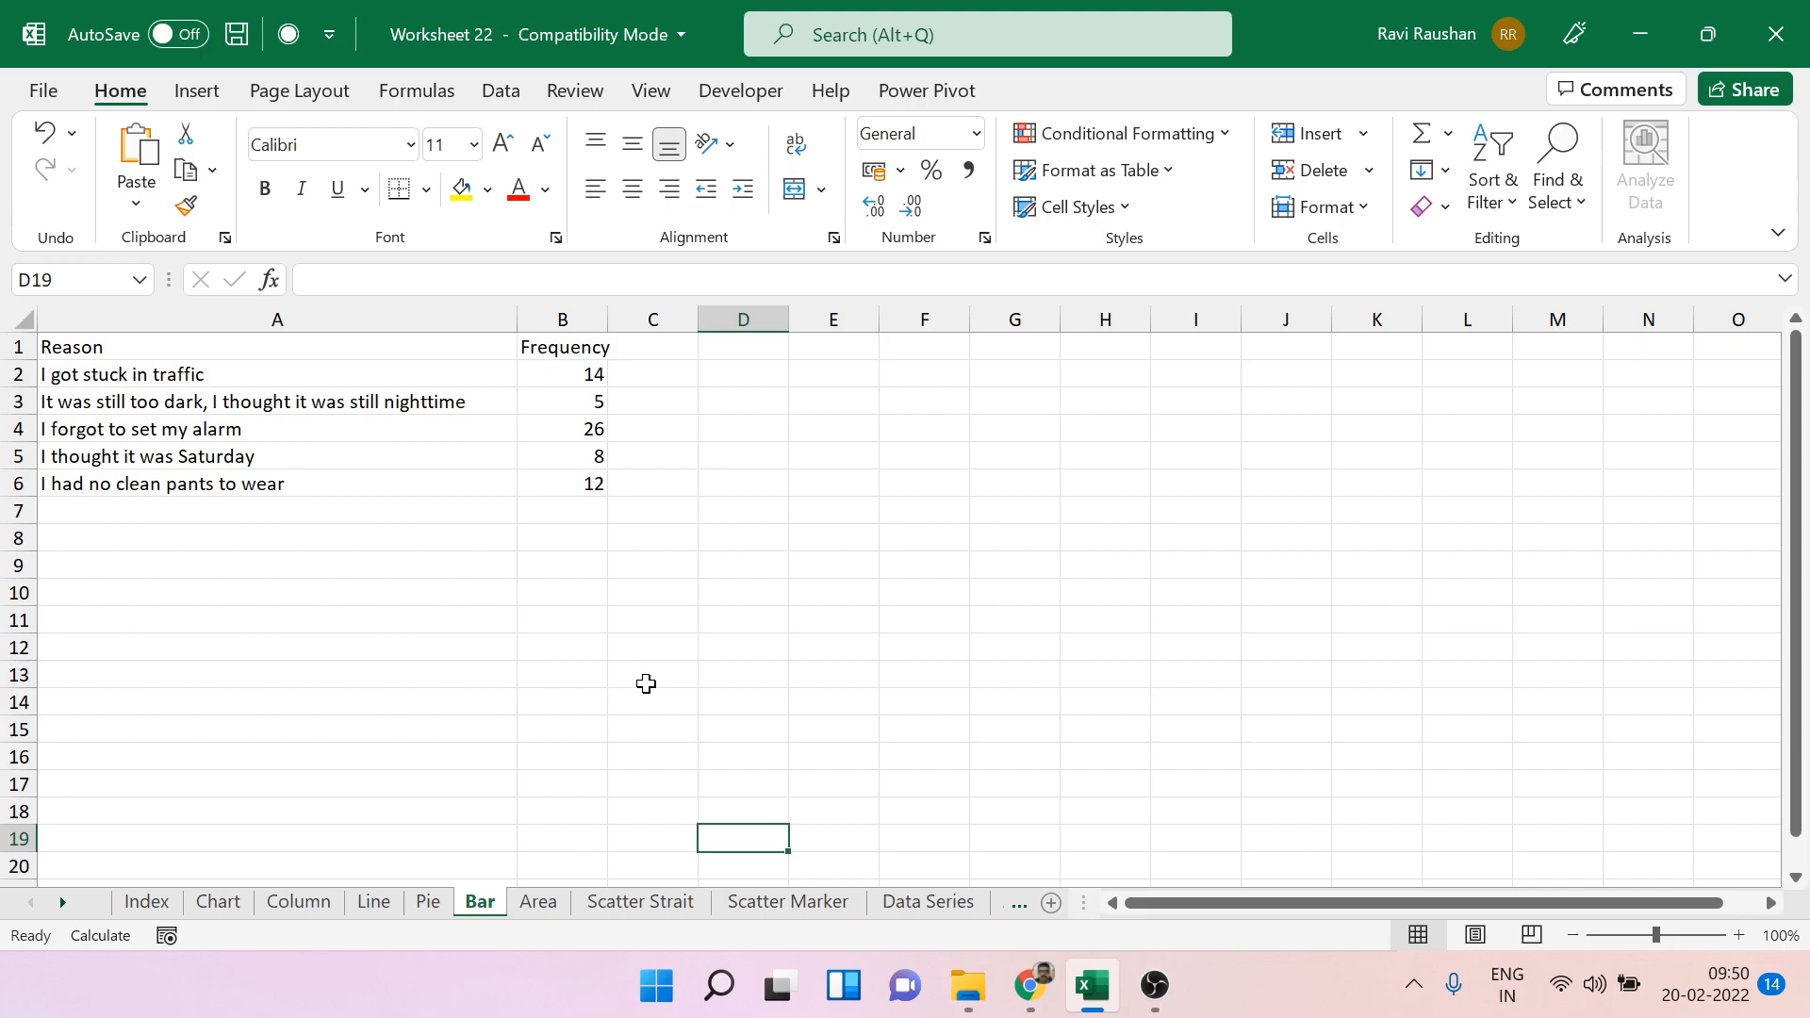
drag(238, 378, 248, 474)
click(716, 629)
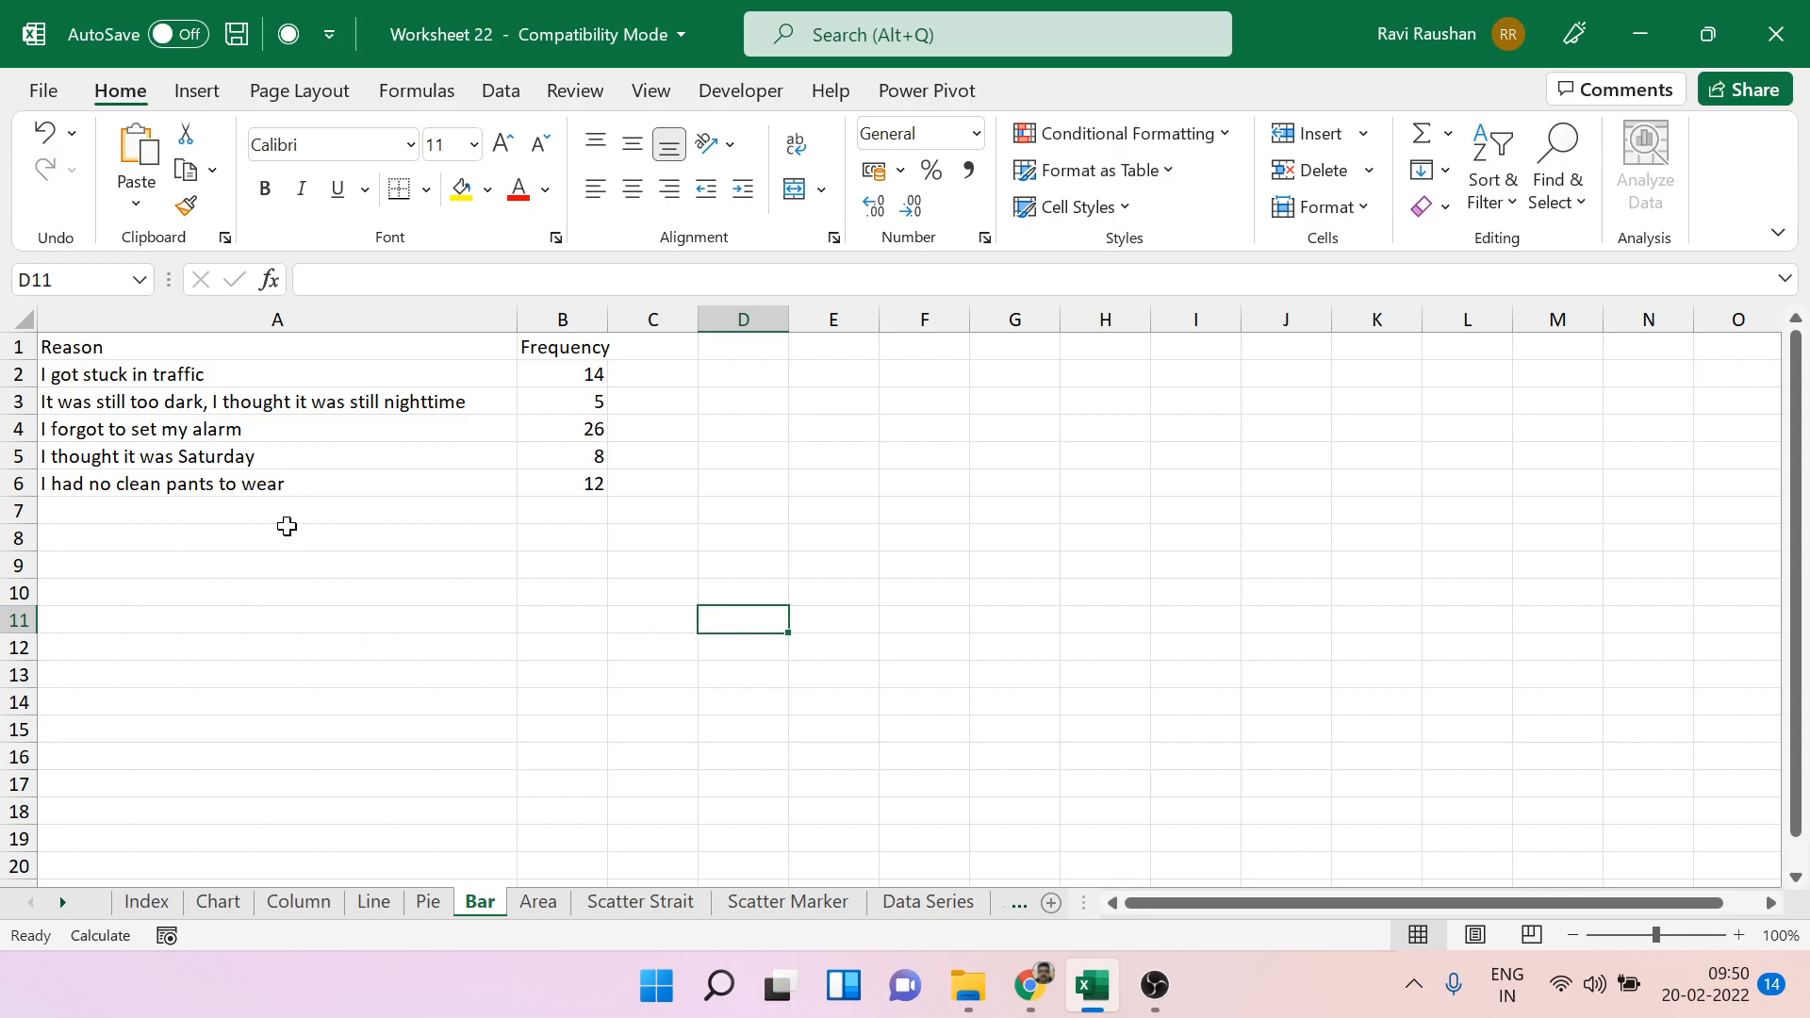
Try a 2-D clustered column chart of the reason and frequency data, and delete it.
click(201, 352)
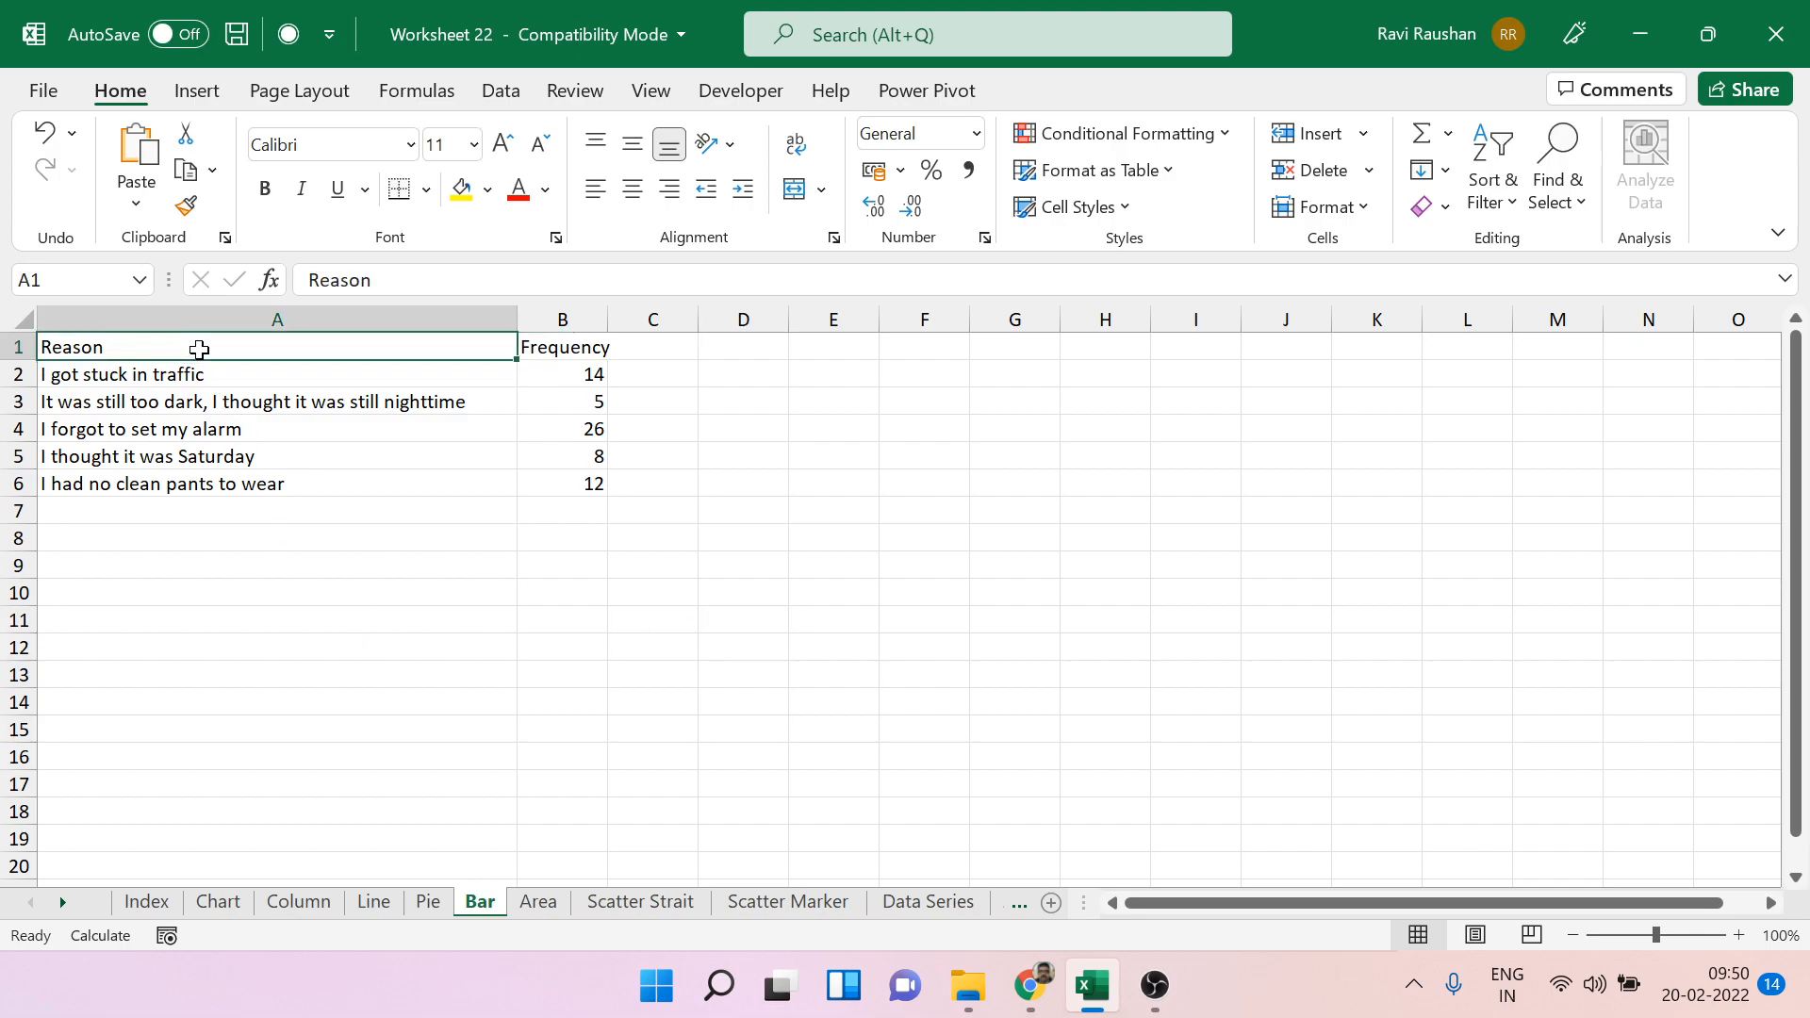
click(197, 92)
click(804, 135)
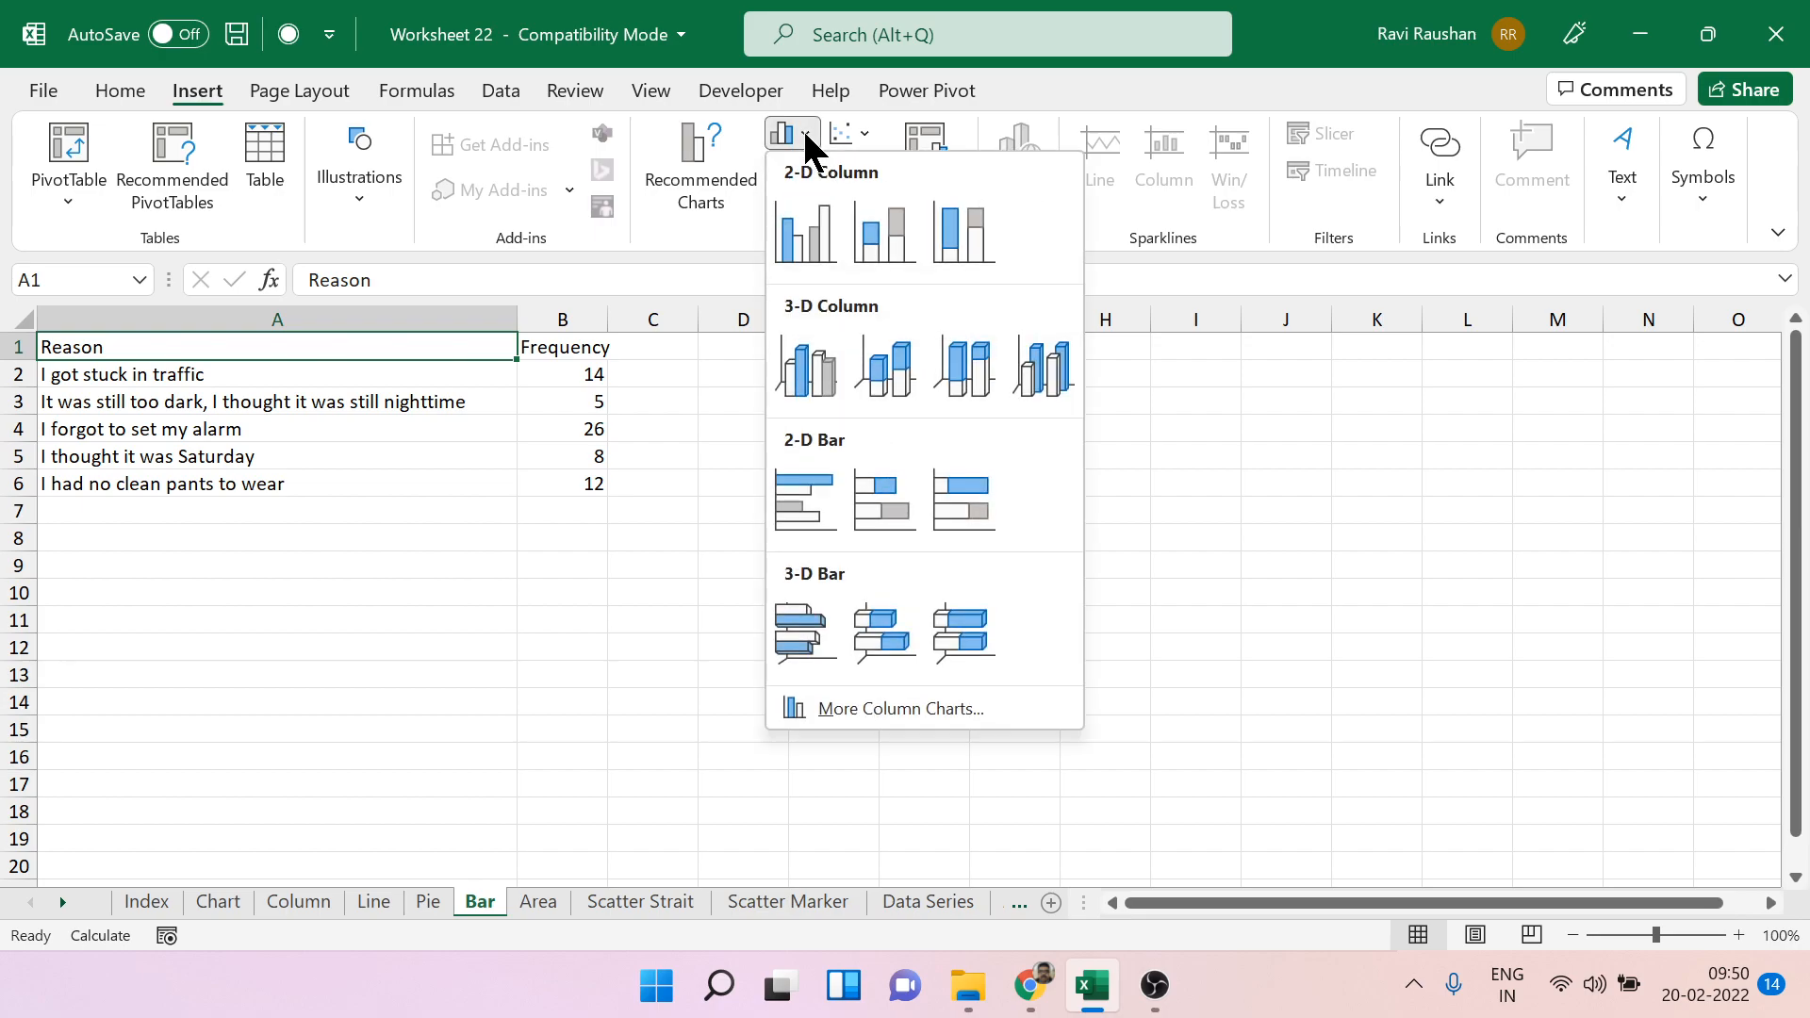
click(814, 258)
click(816, 751)
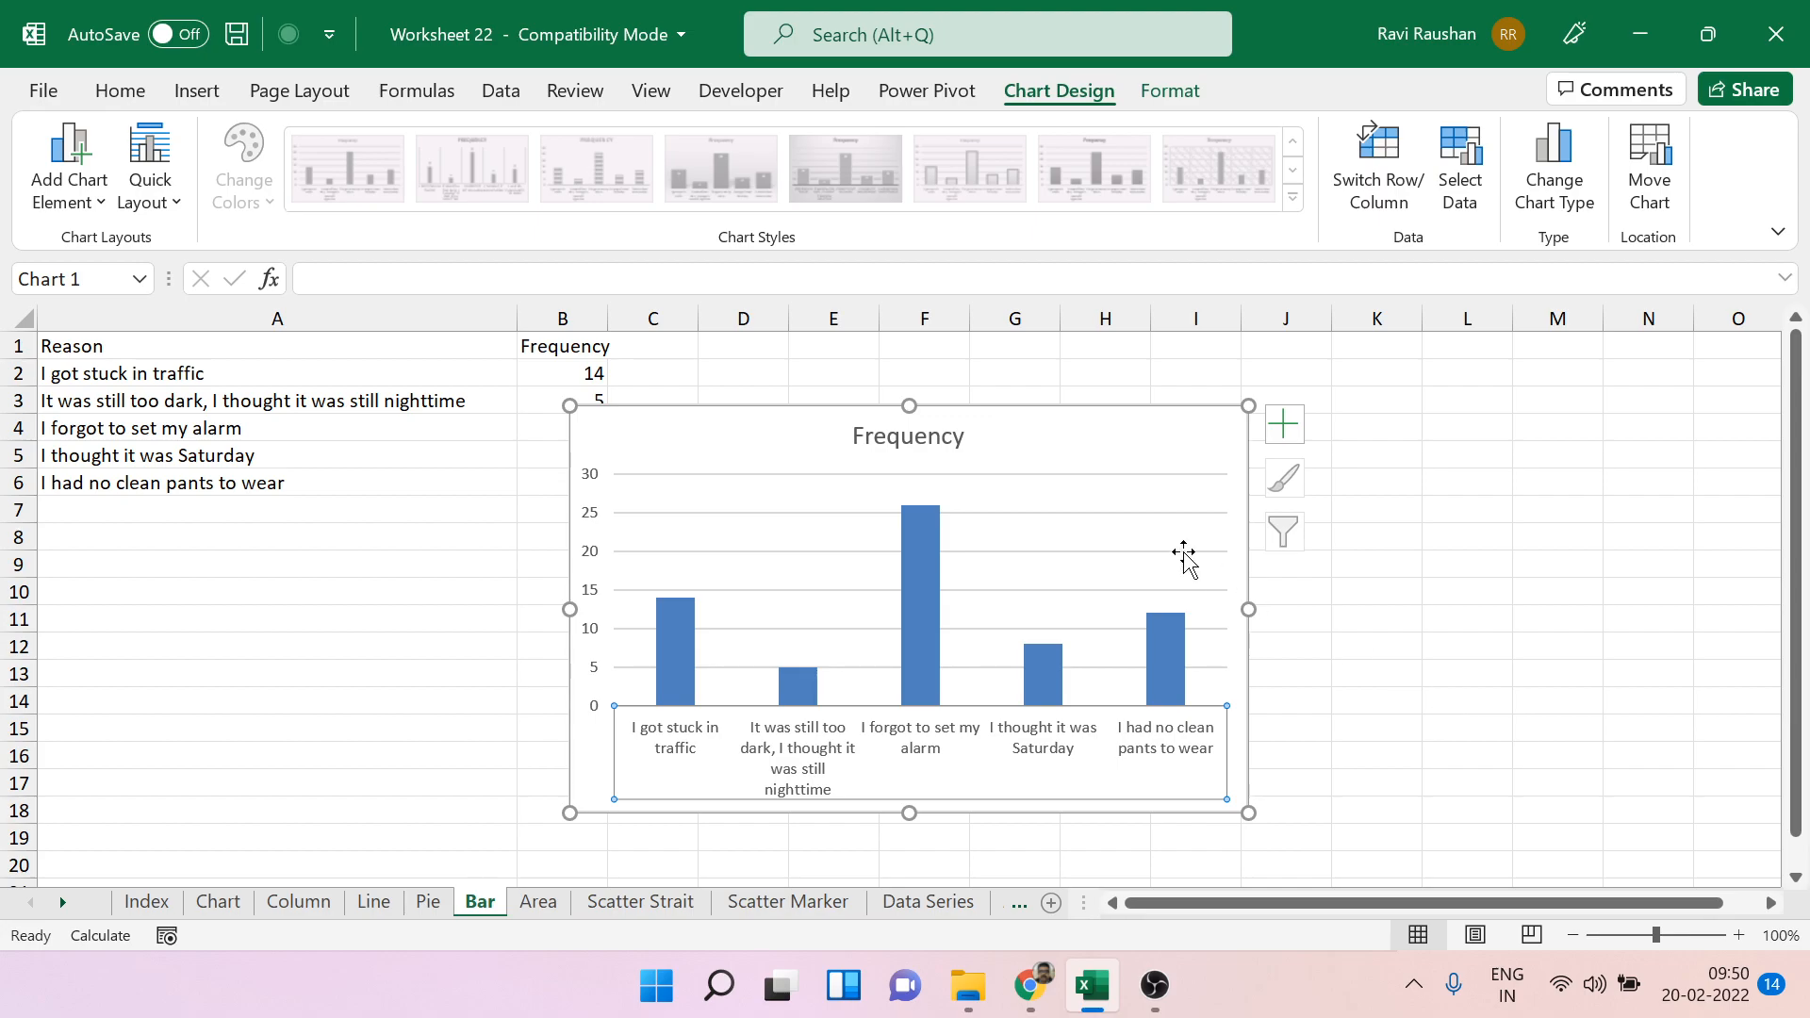
click(1107, 414)
key(Delete)
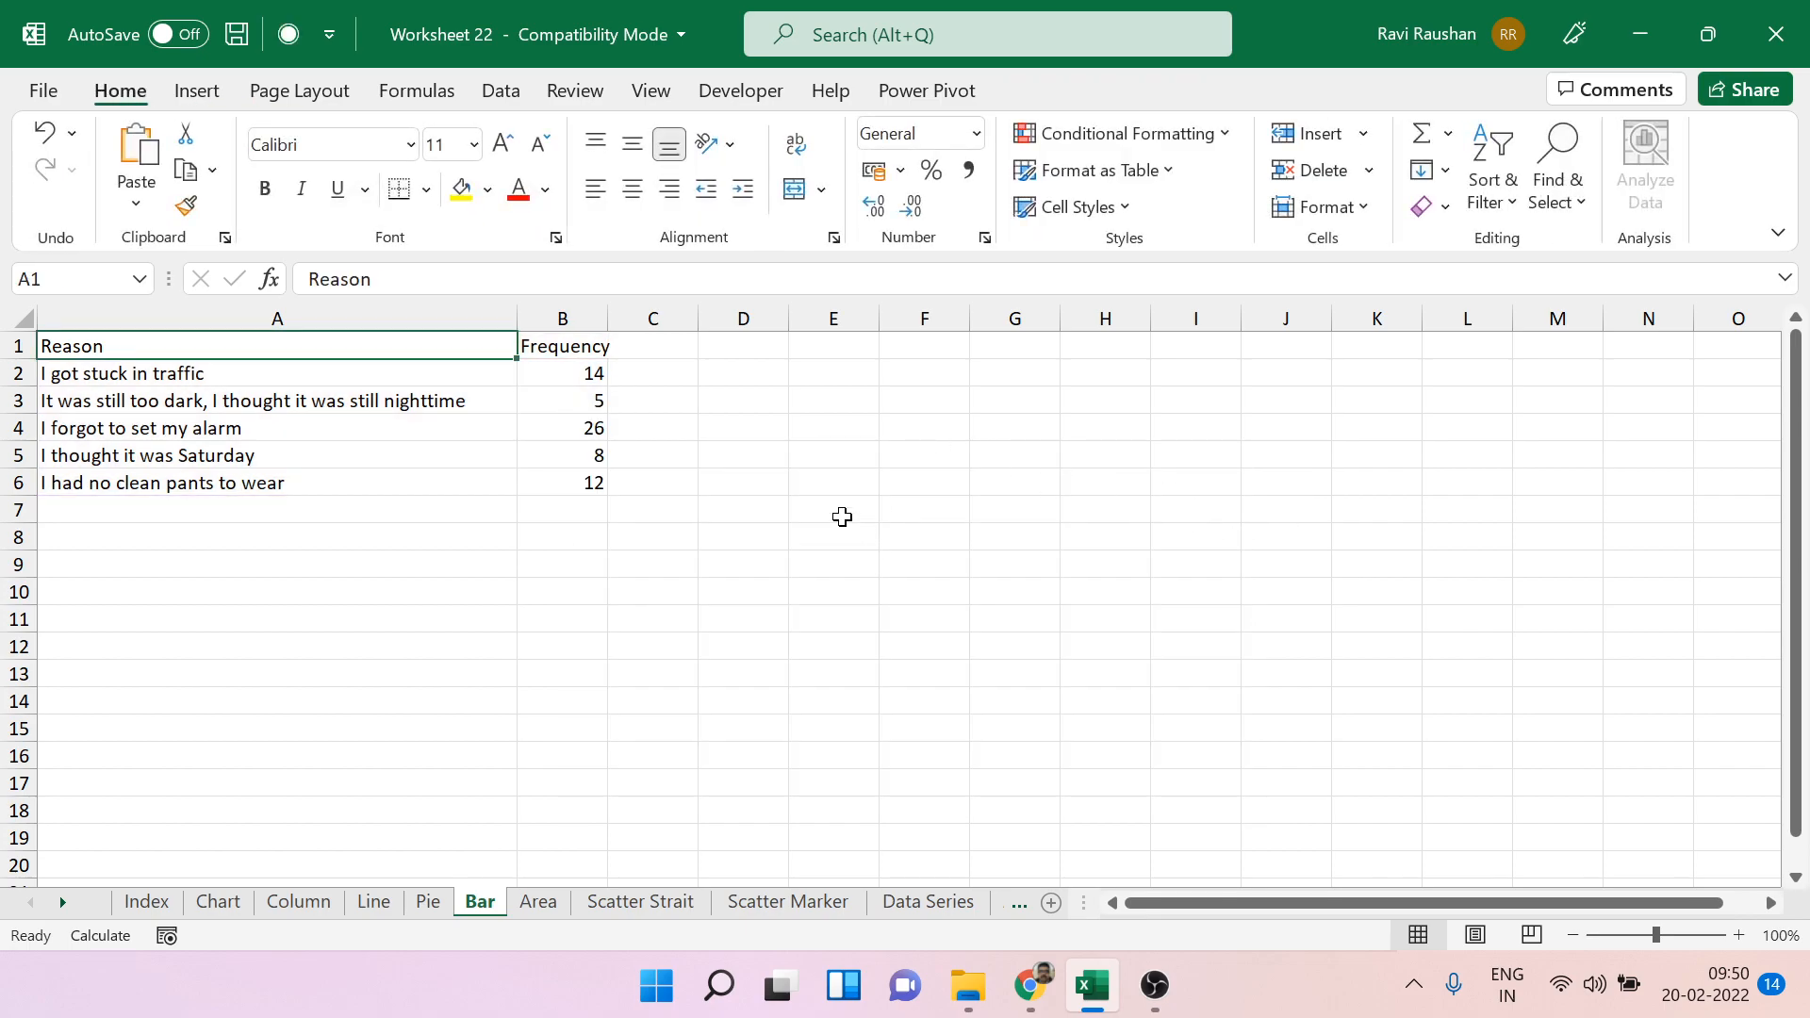
Insert a 2-D clustered bar chart of the reason frequencies and widen it to the end of column L.
click(198, 91)
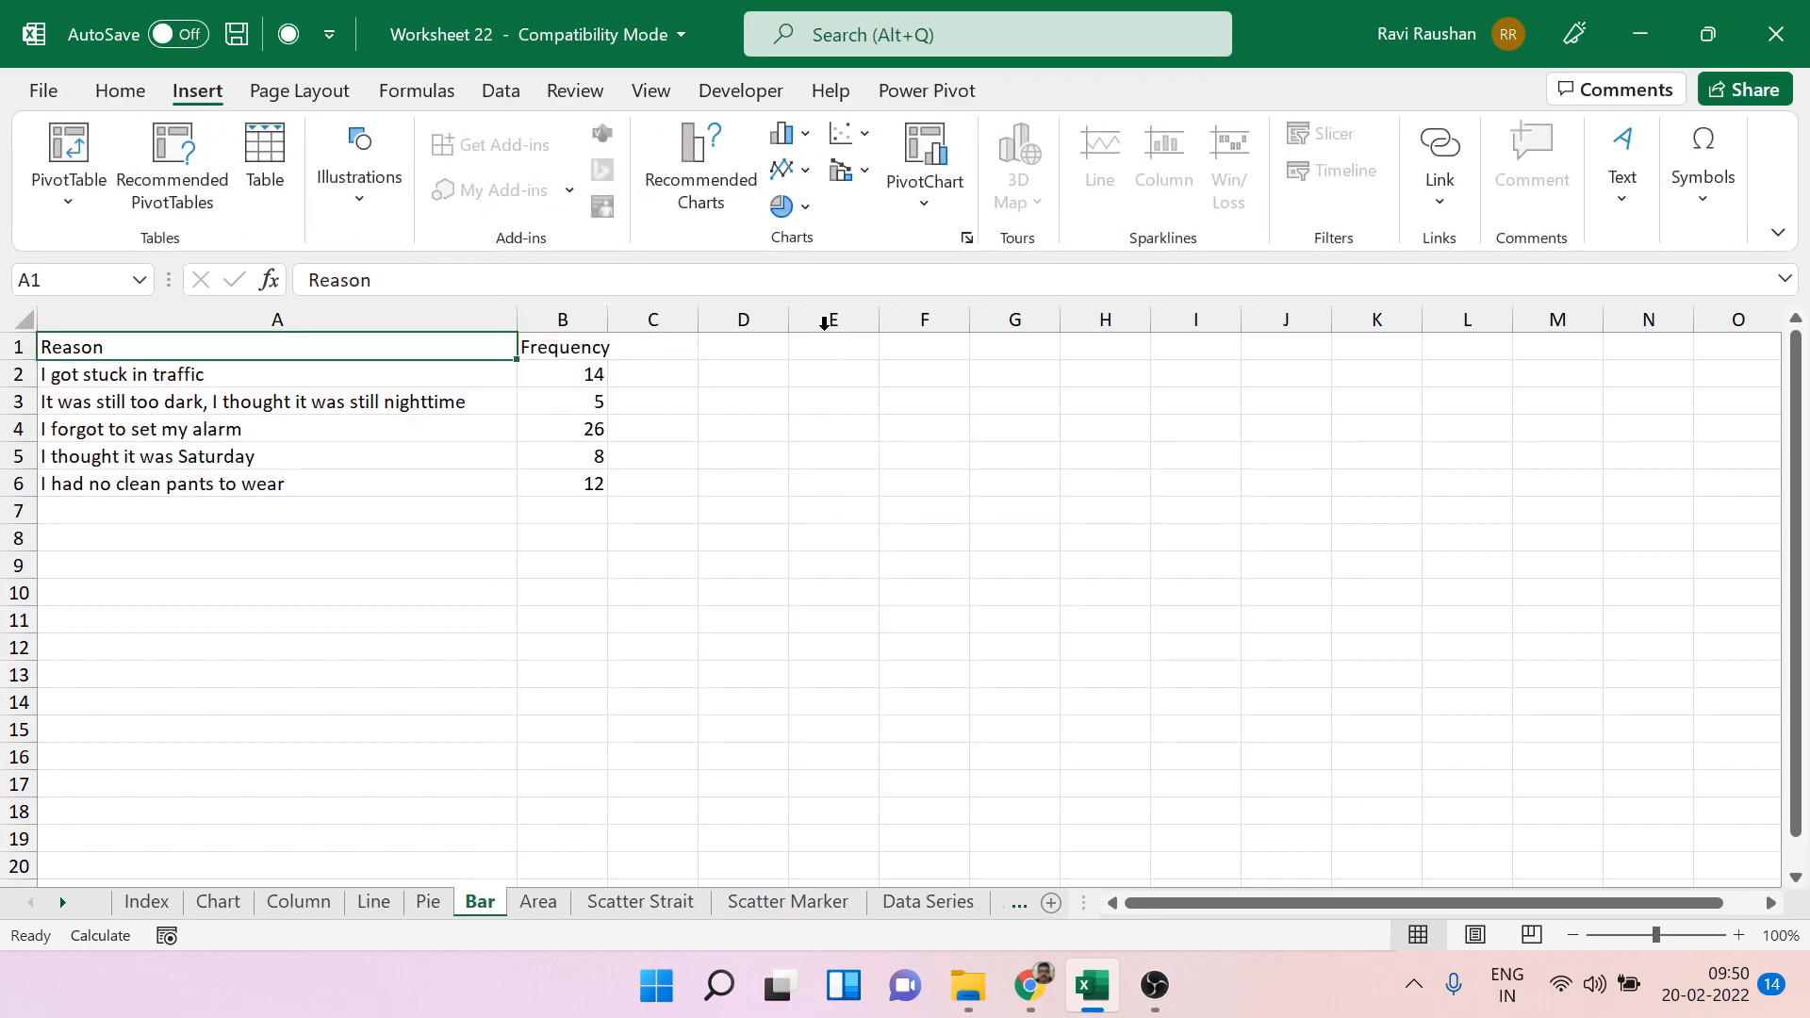
click(804, 134)
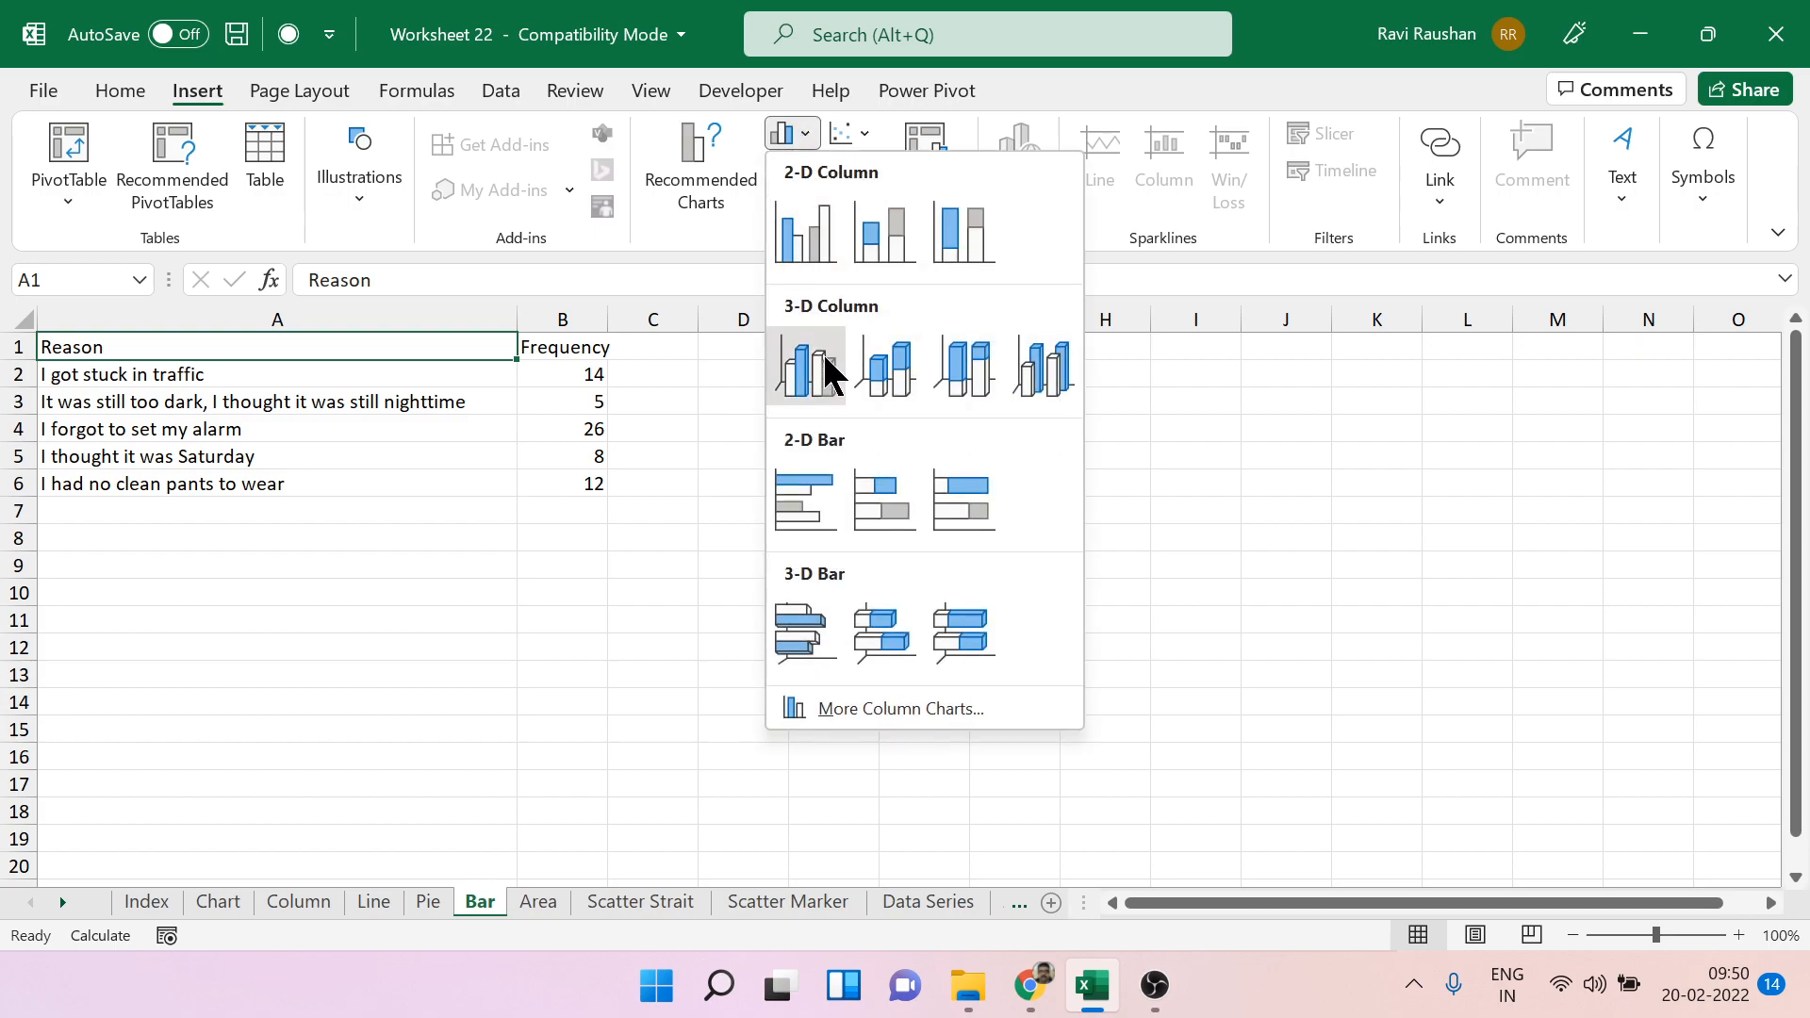
click(801, 488)
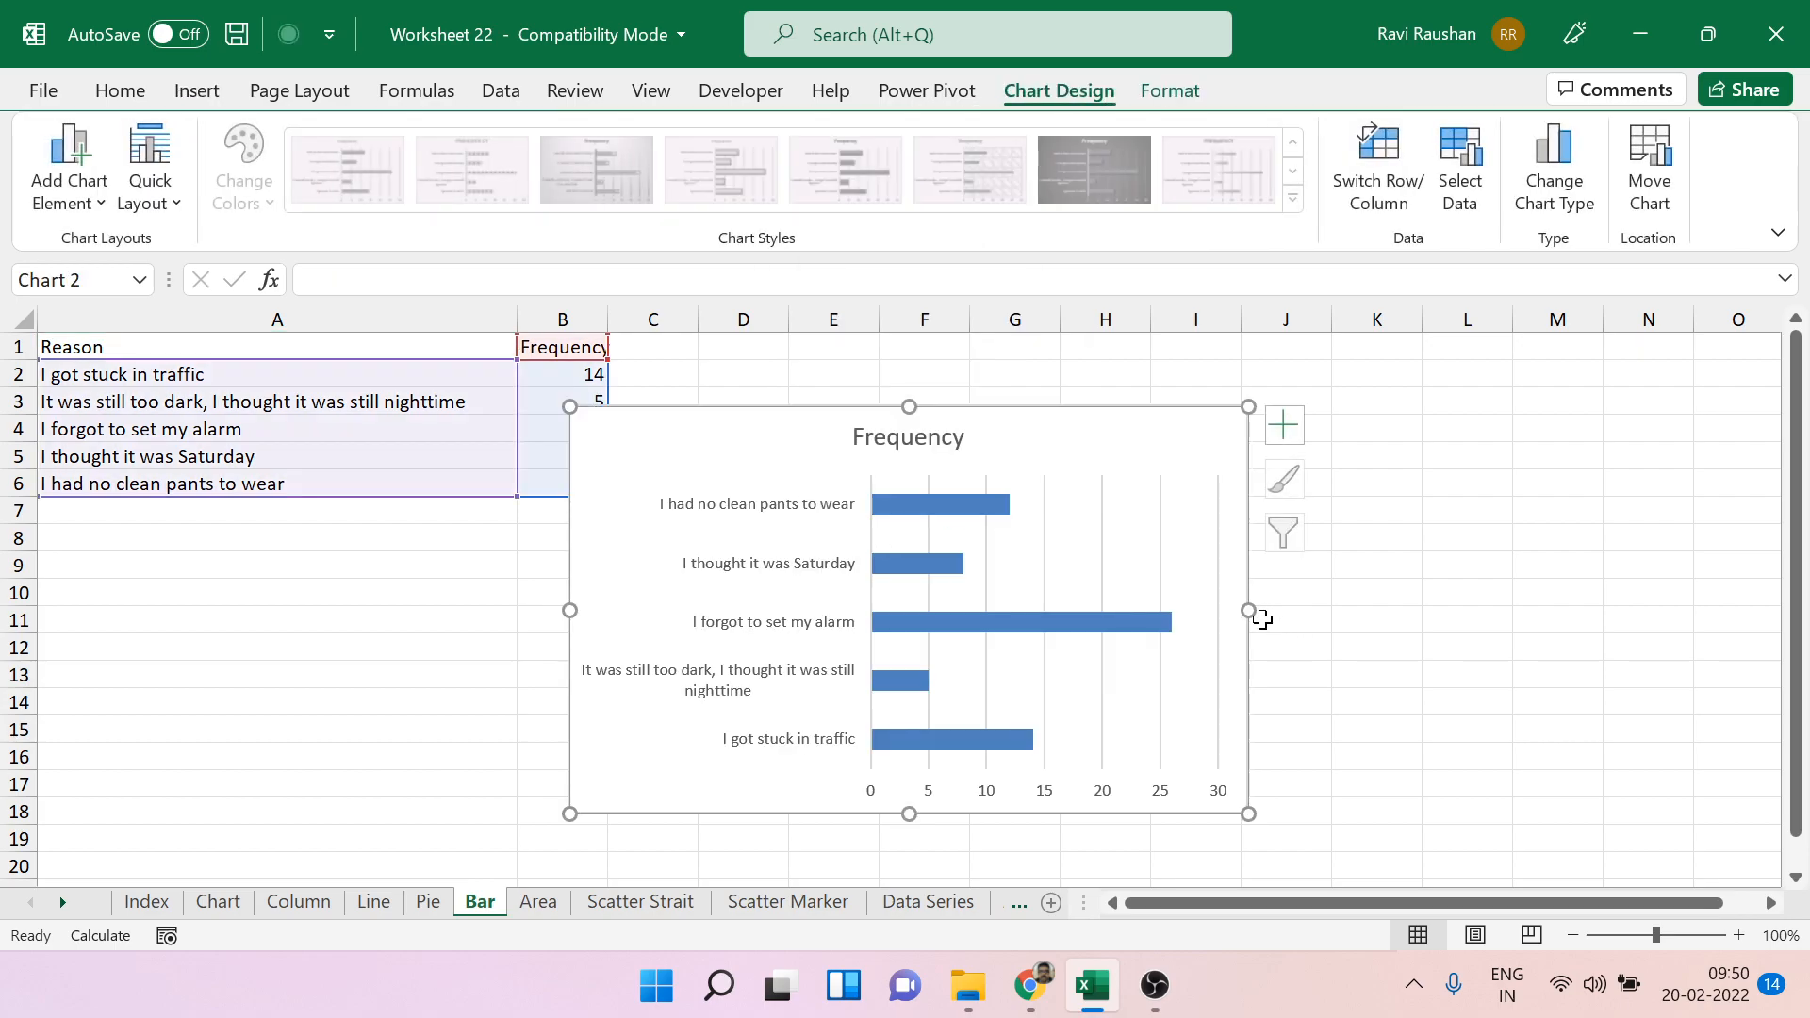
drag(1257, 612, 1520, 614)
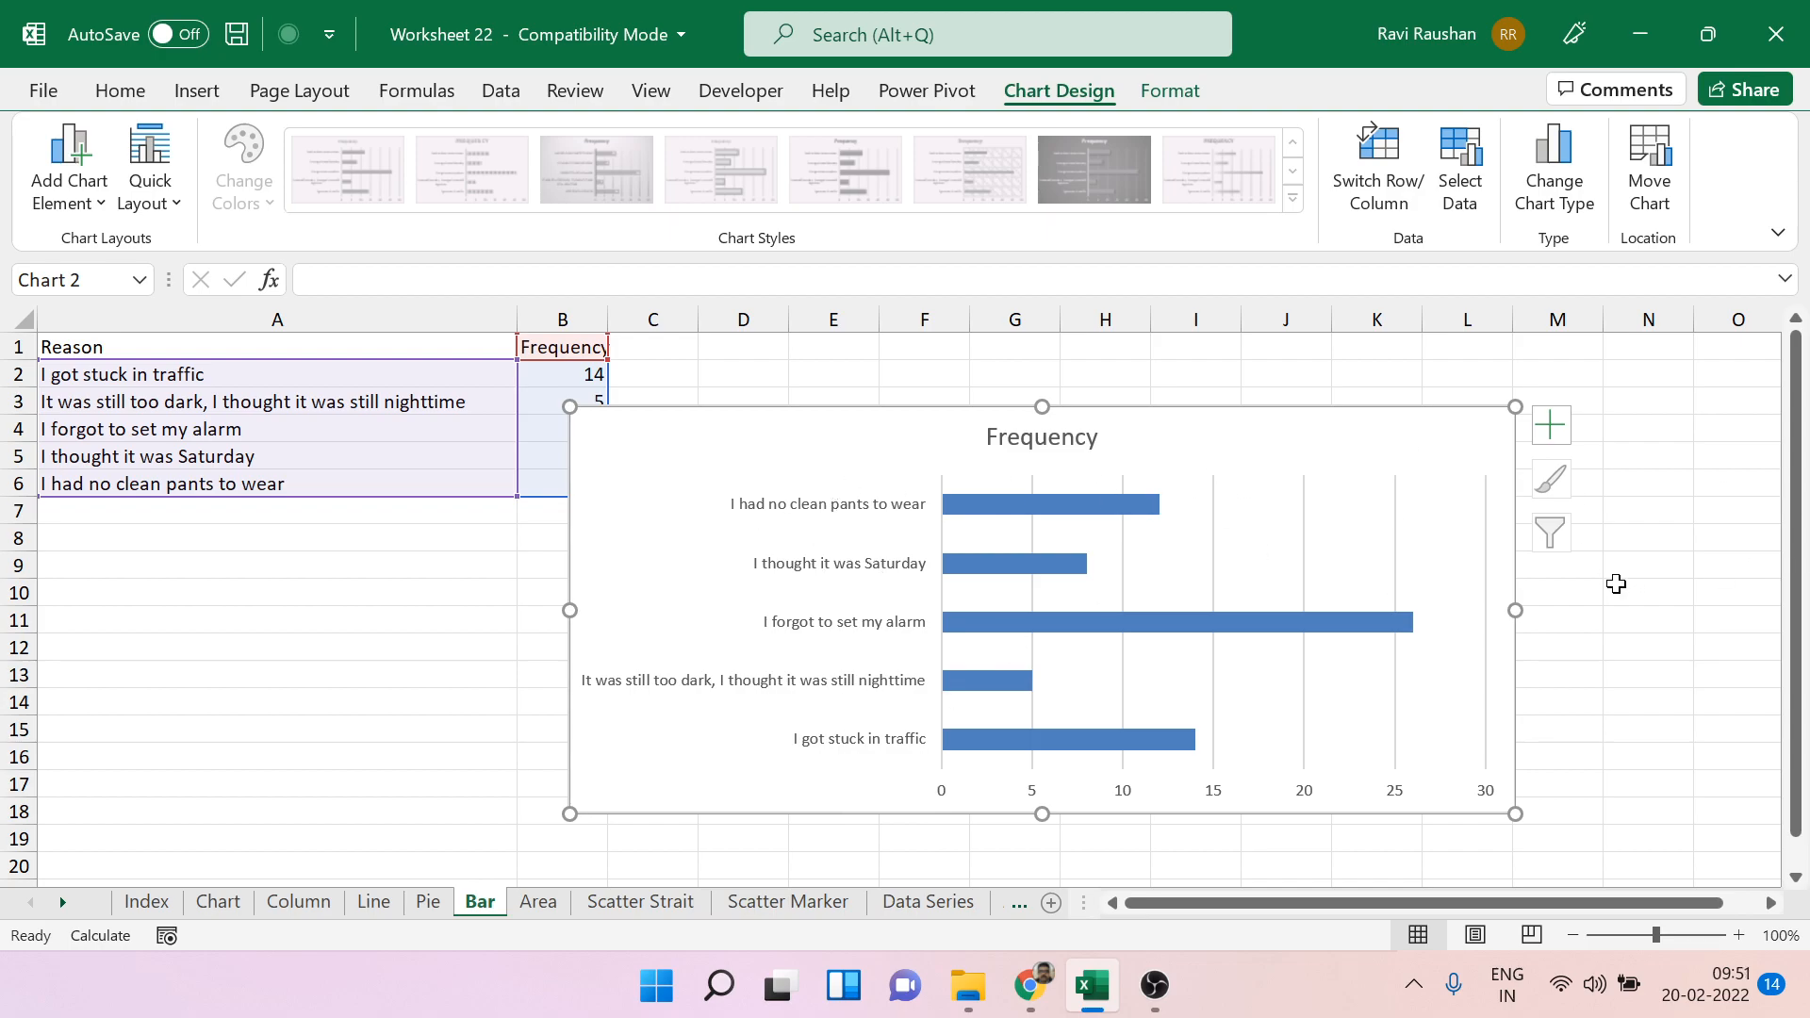
Open the Scatter Marker sheet and examine the salary and car price values in A2:B10.
click(769, 905)
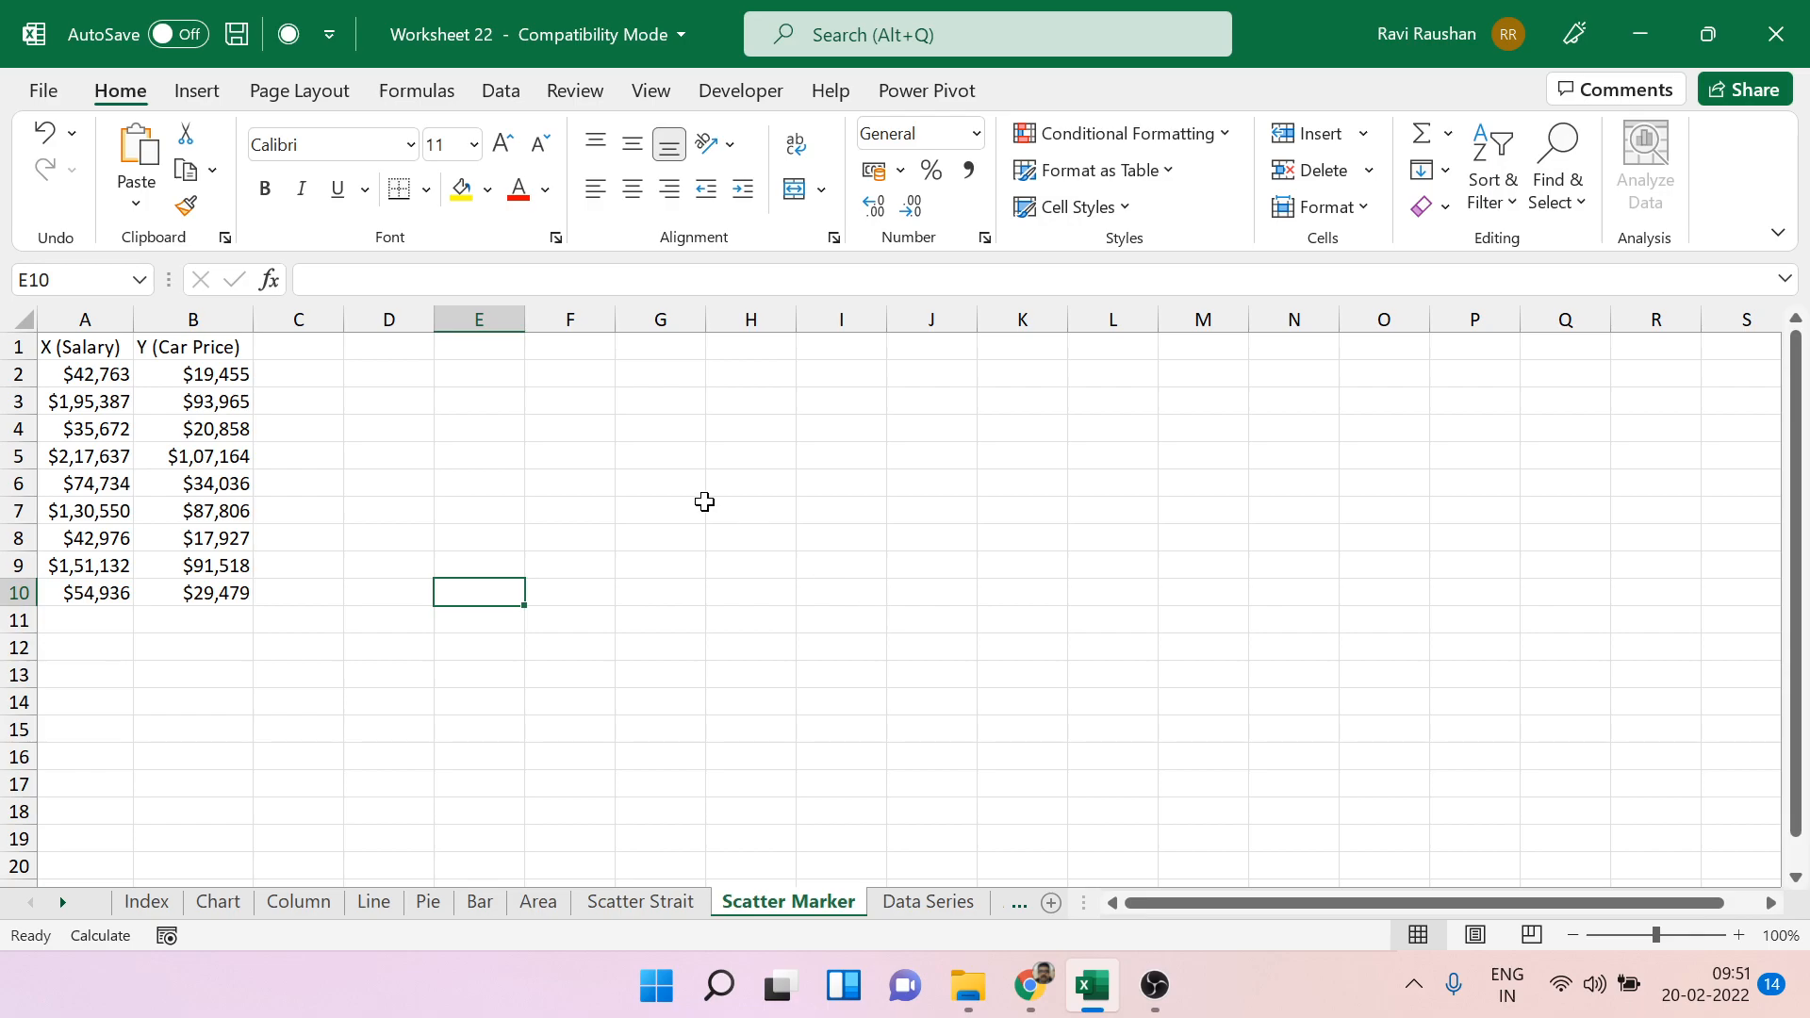
click(62, 351)
drag(98, 374, 215, 594)
click(632, 632)
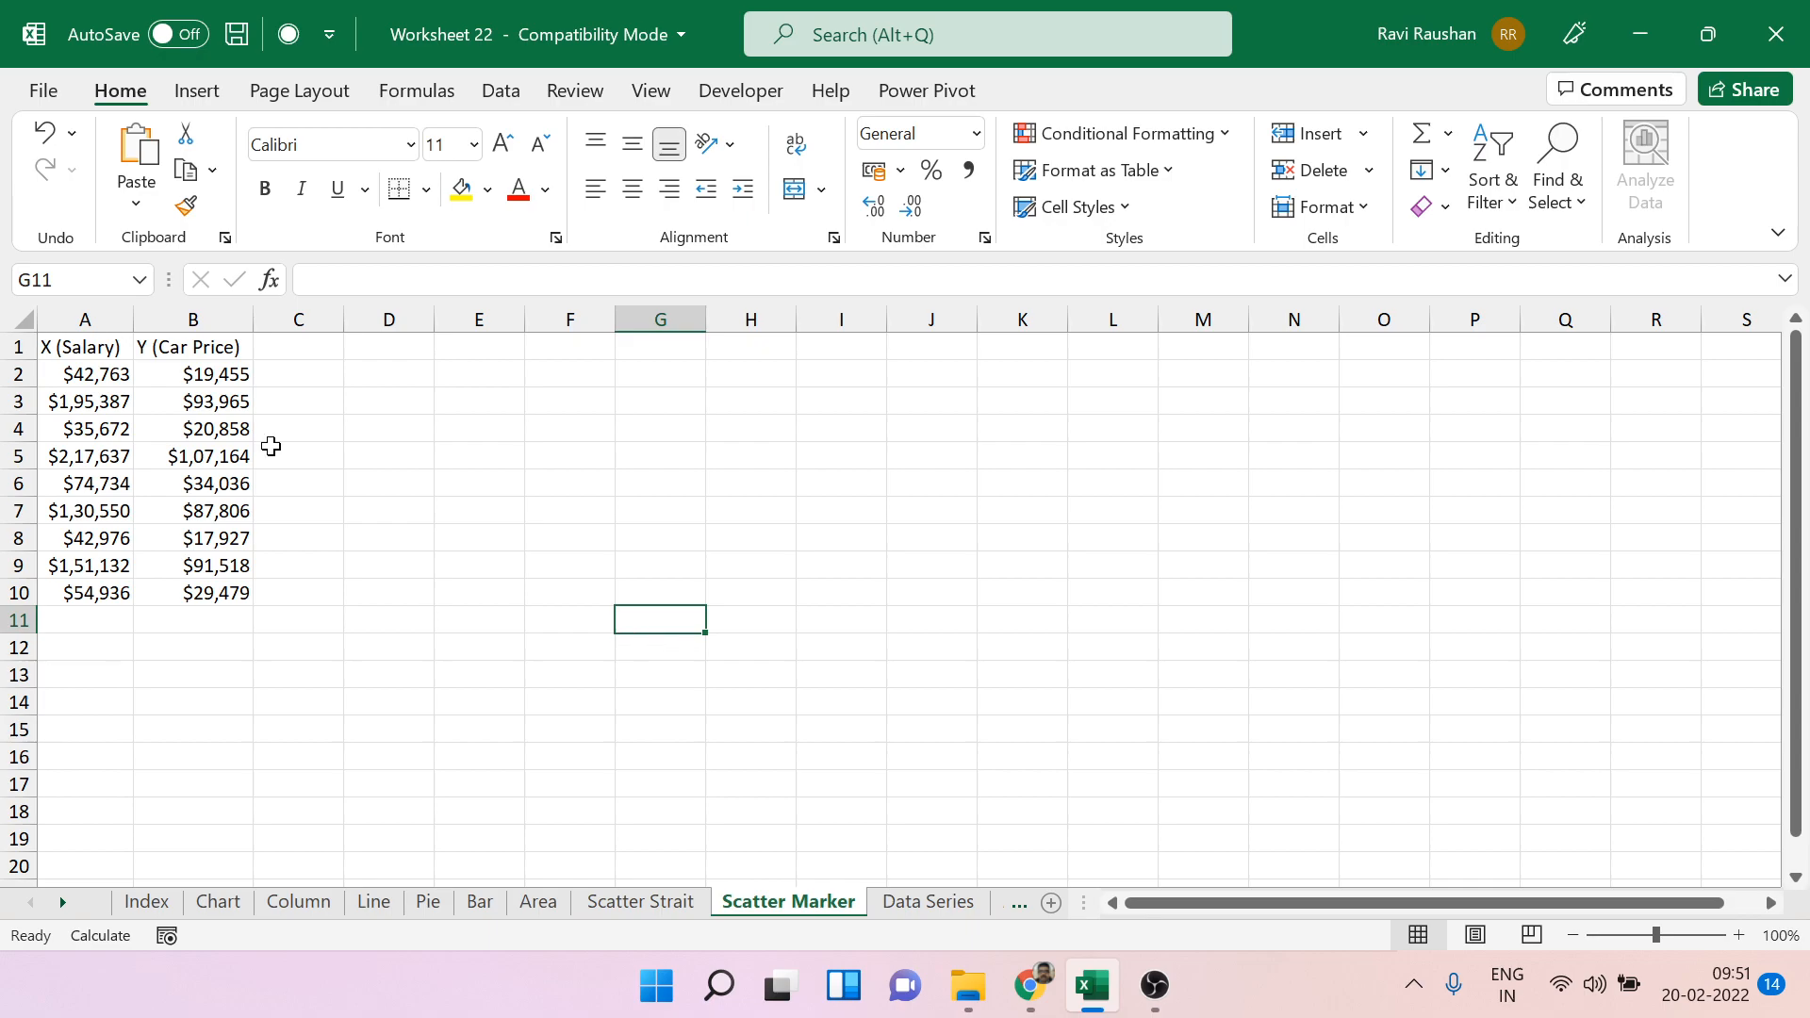
drag(83, 356, 218, 590)
click(380, 526)
drag(86, 376, 118, 592)
click(201, 373)
drag(210, 412, 230, 578)
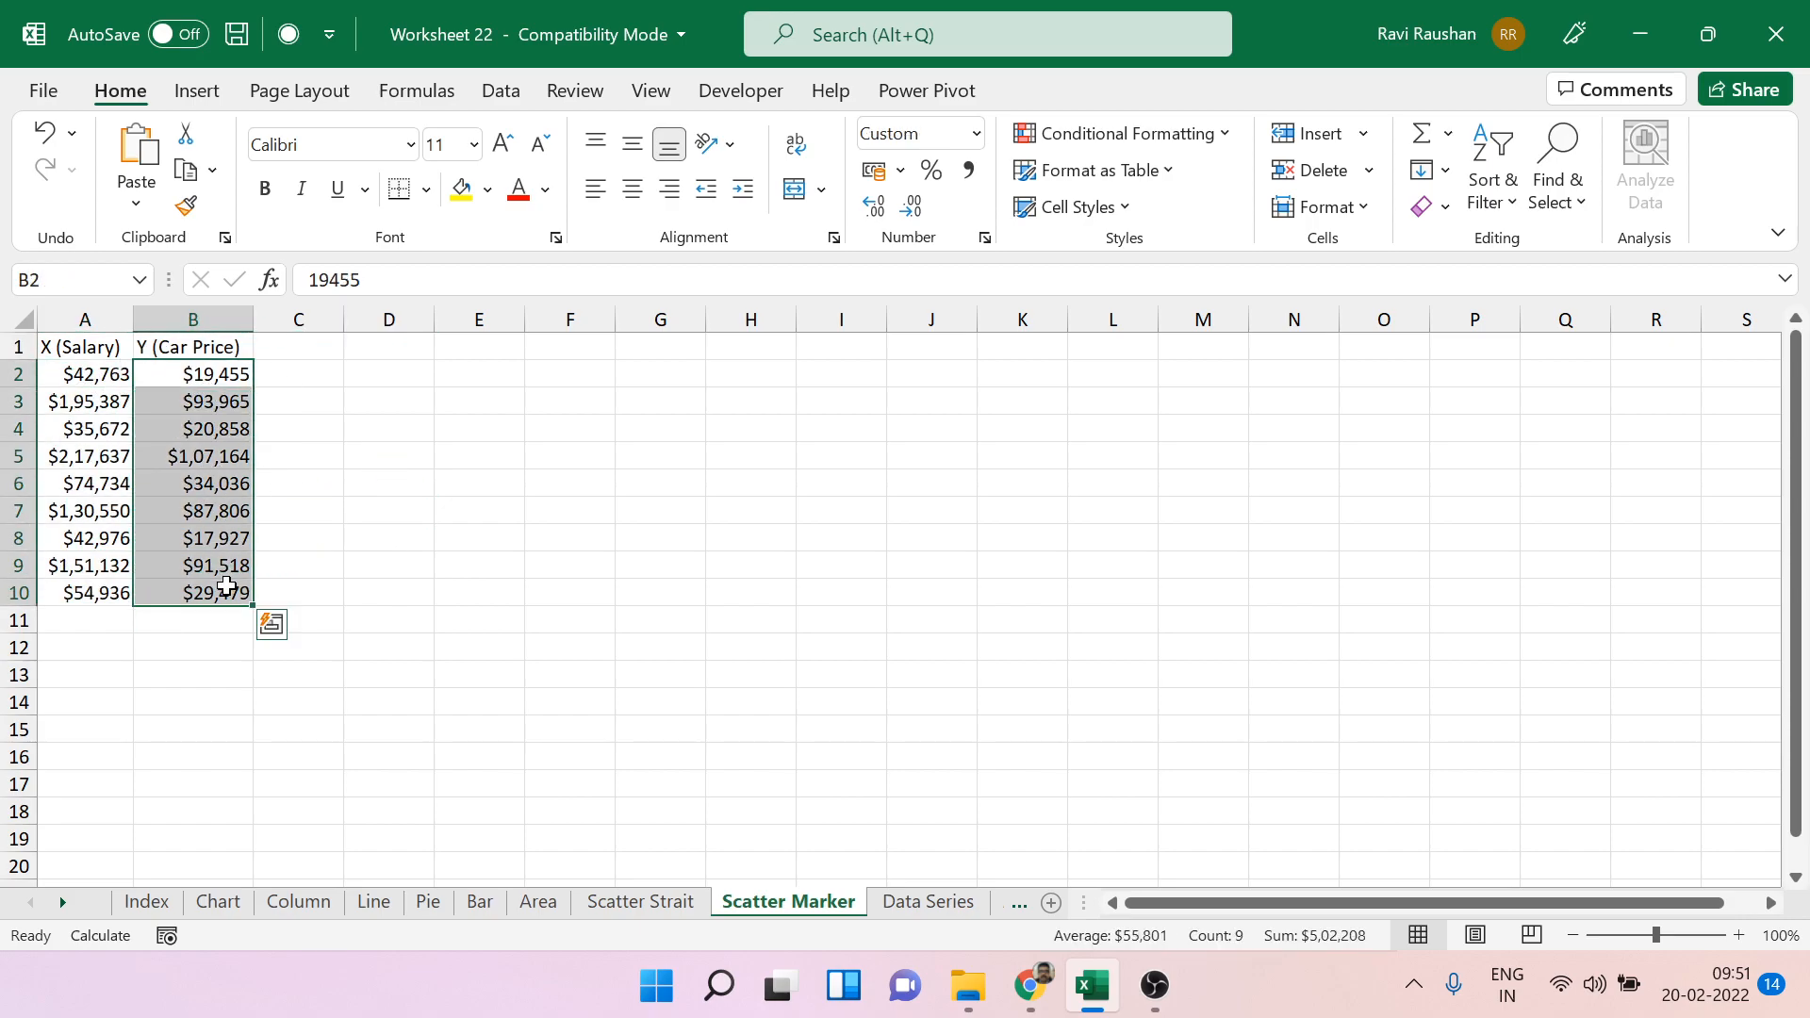
drag(88, 373, 128, 573)
drag(202, 376, 231, 594)
click(496, 509)
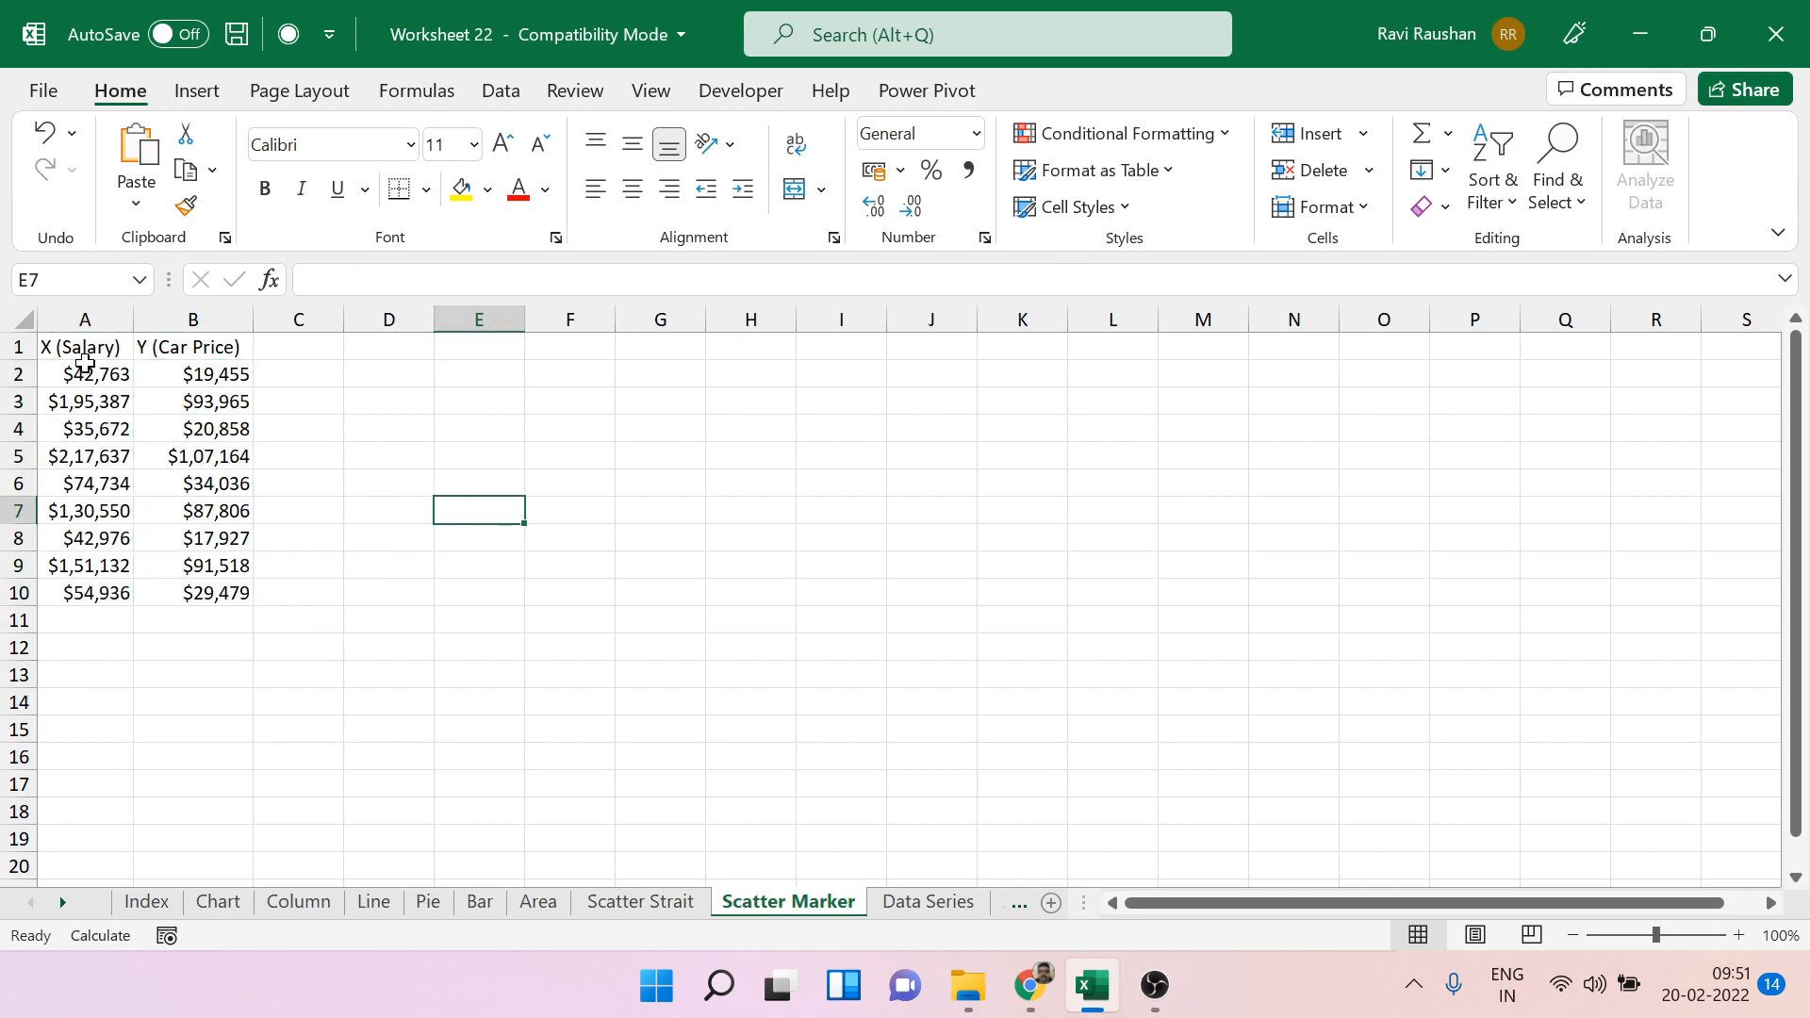
Try a markers-only scatter chart of the salary and car price data, and delete it.
click(85, 372)
click(197, 90)
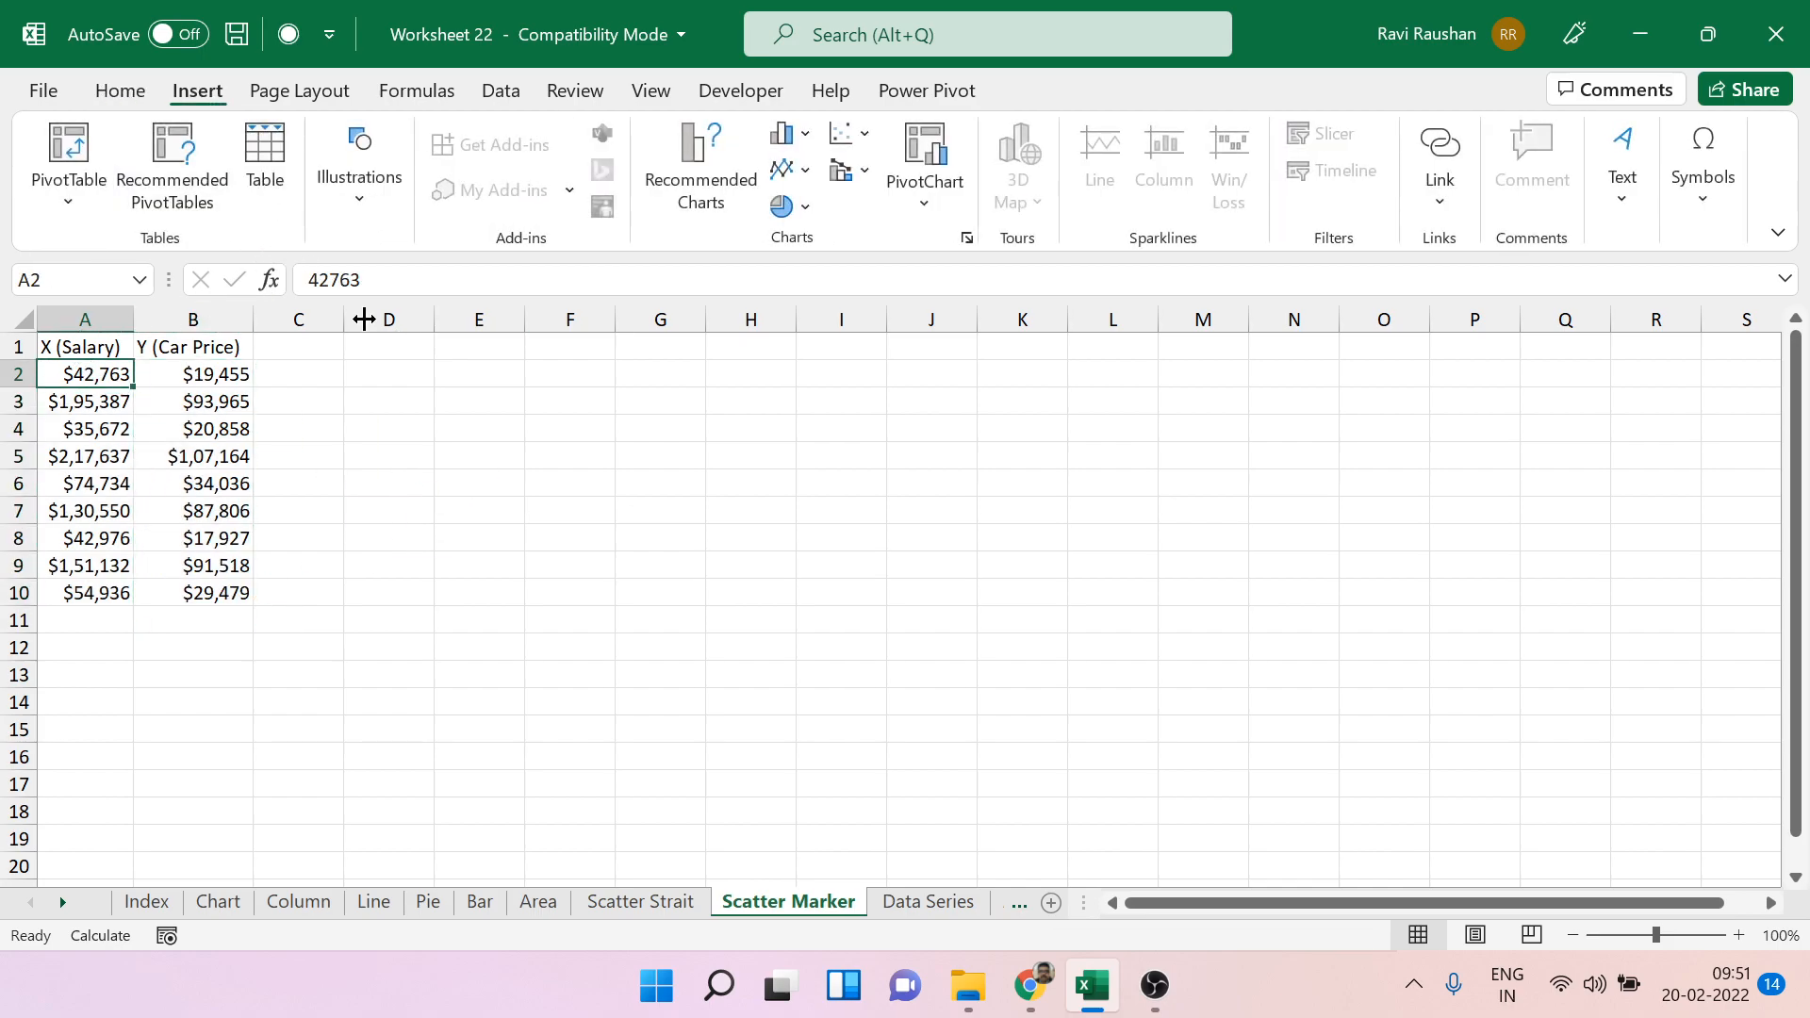
click(803, 171)
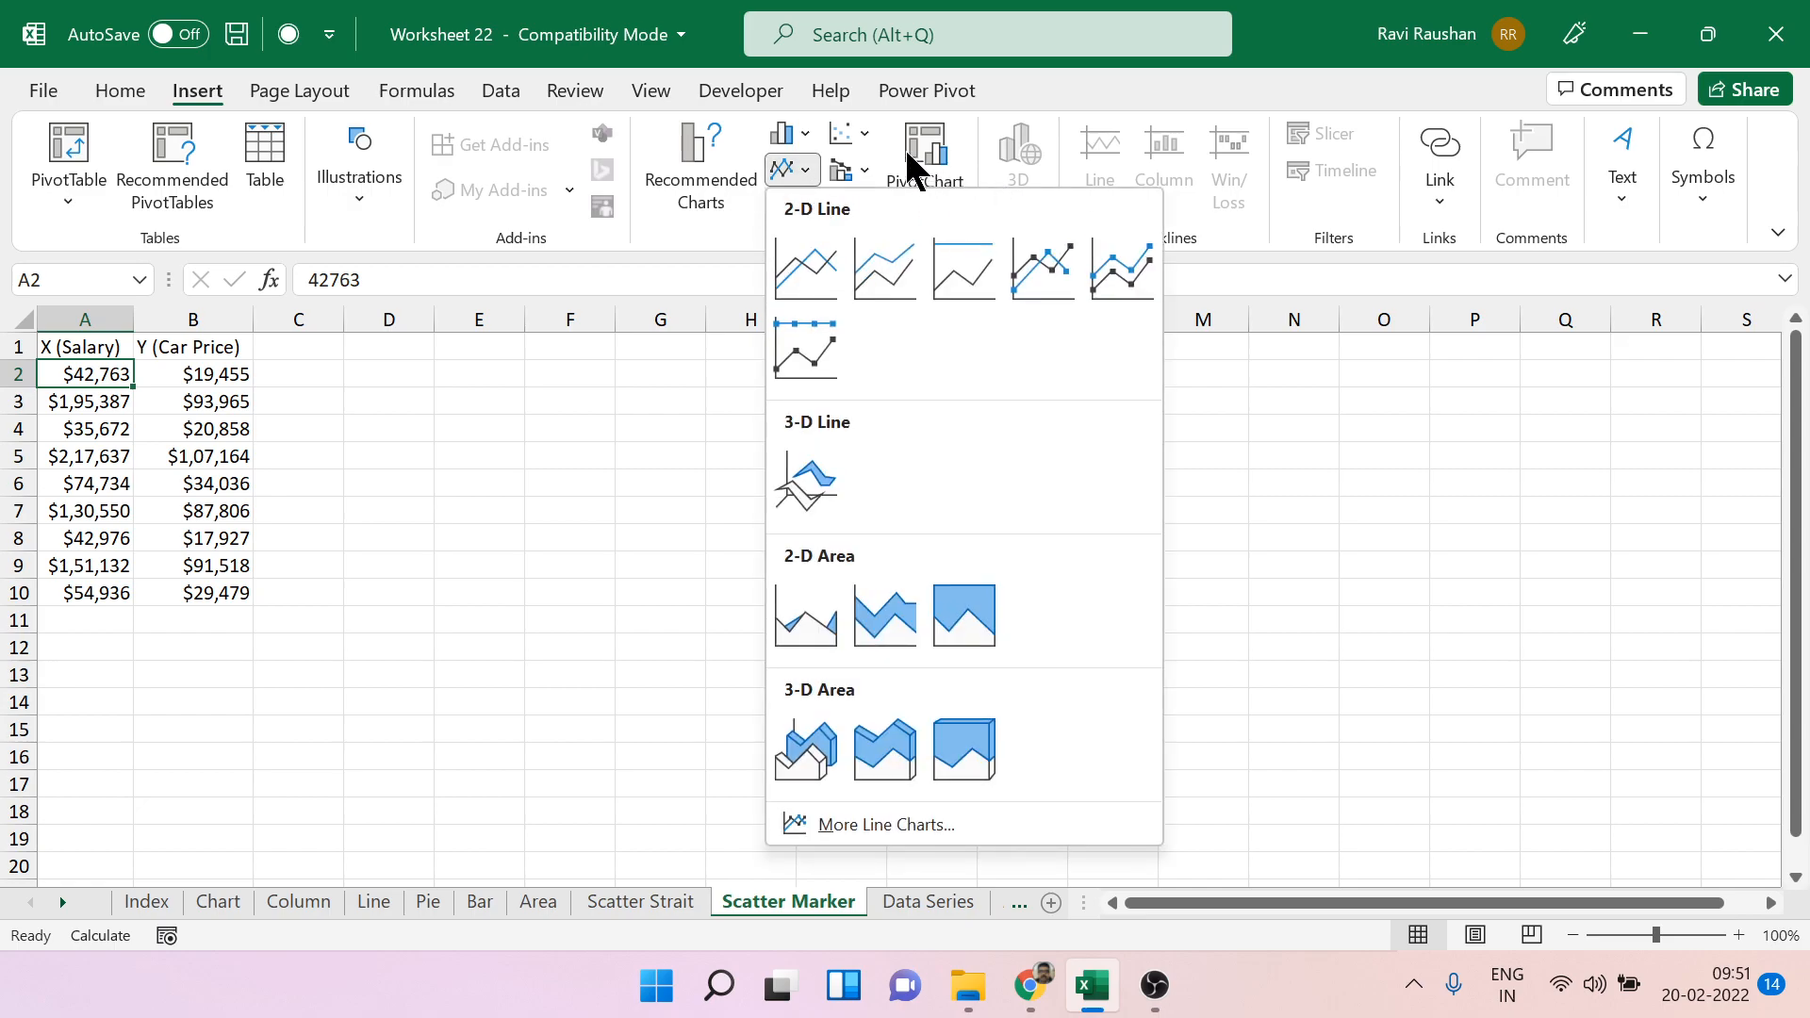
click(865, 146)
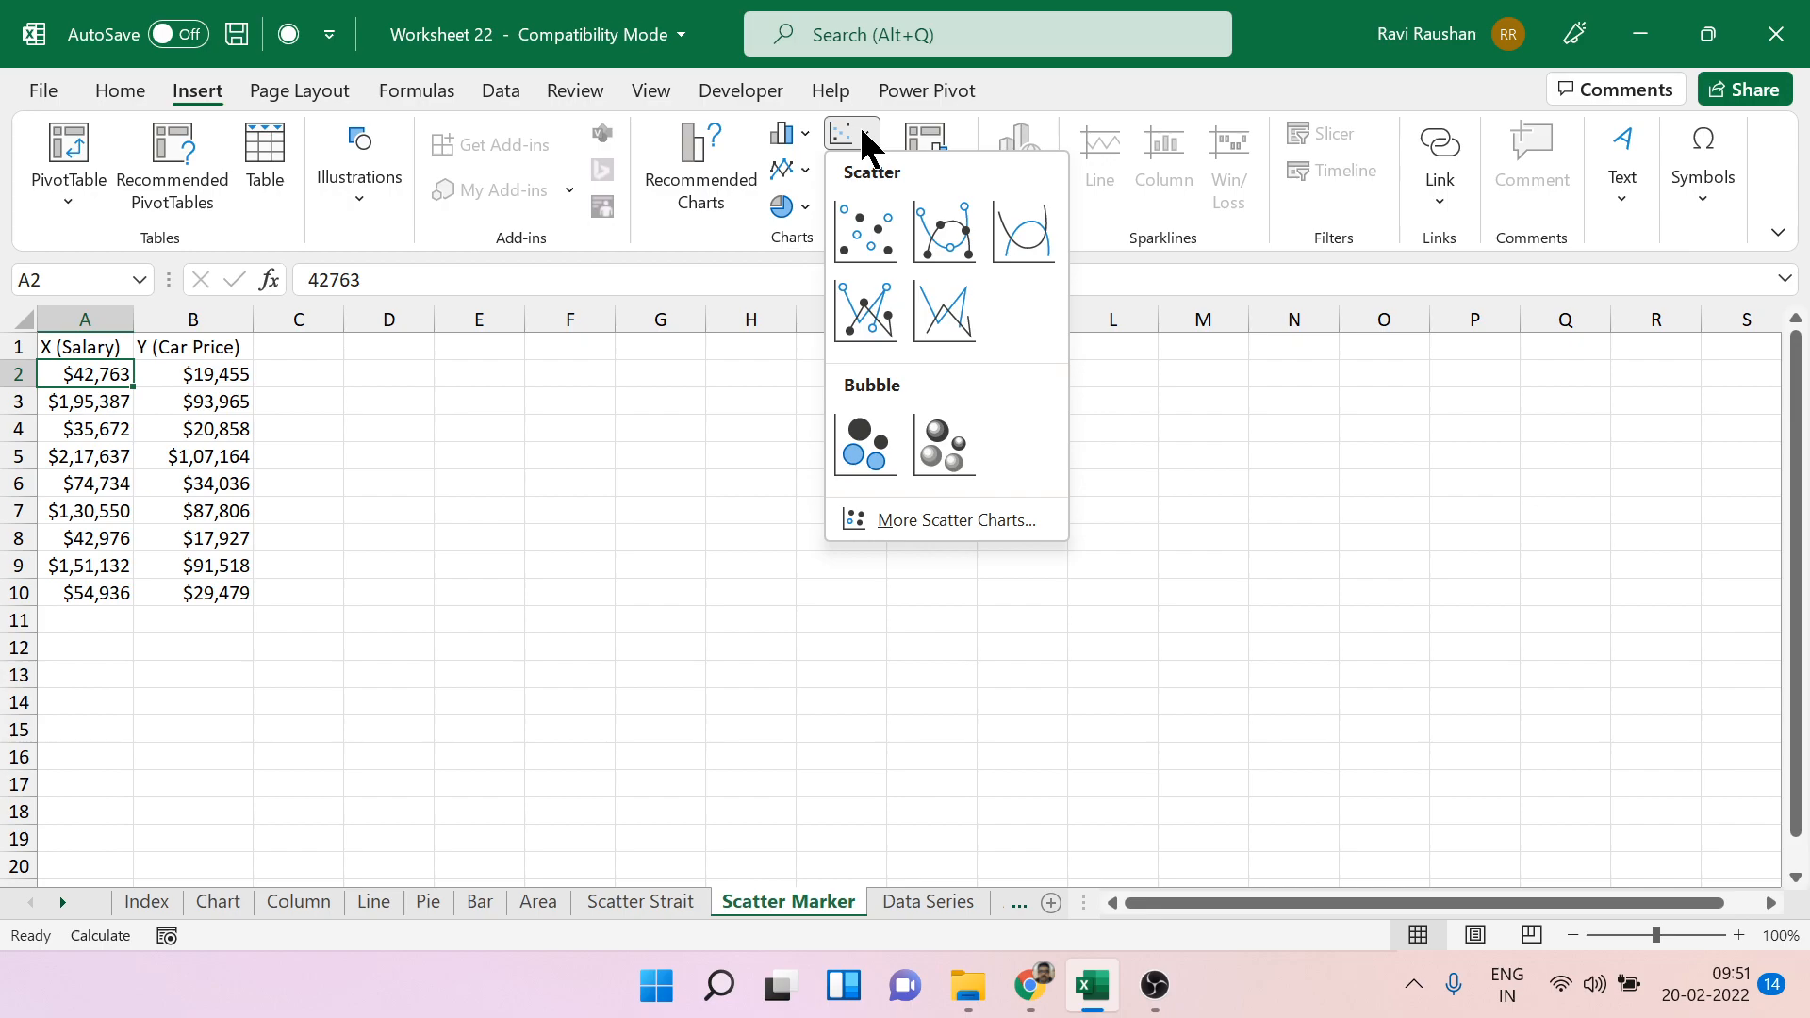
click(873, 229)
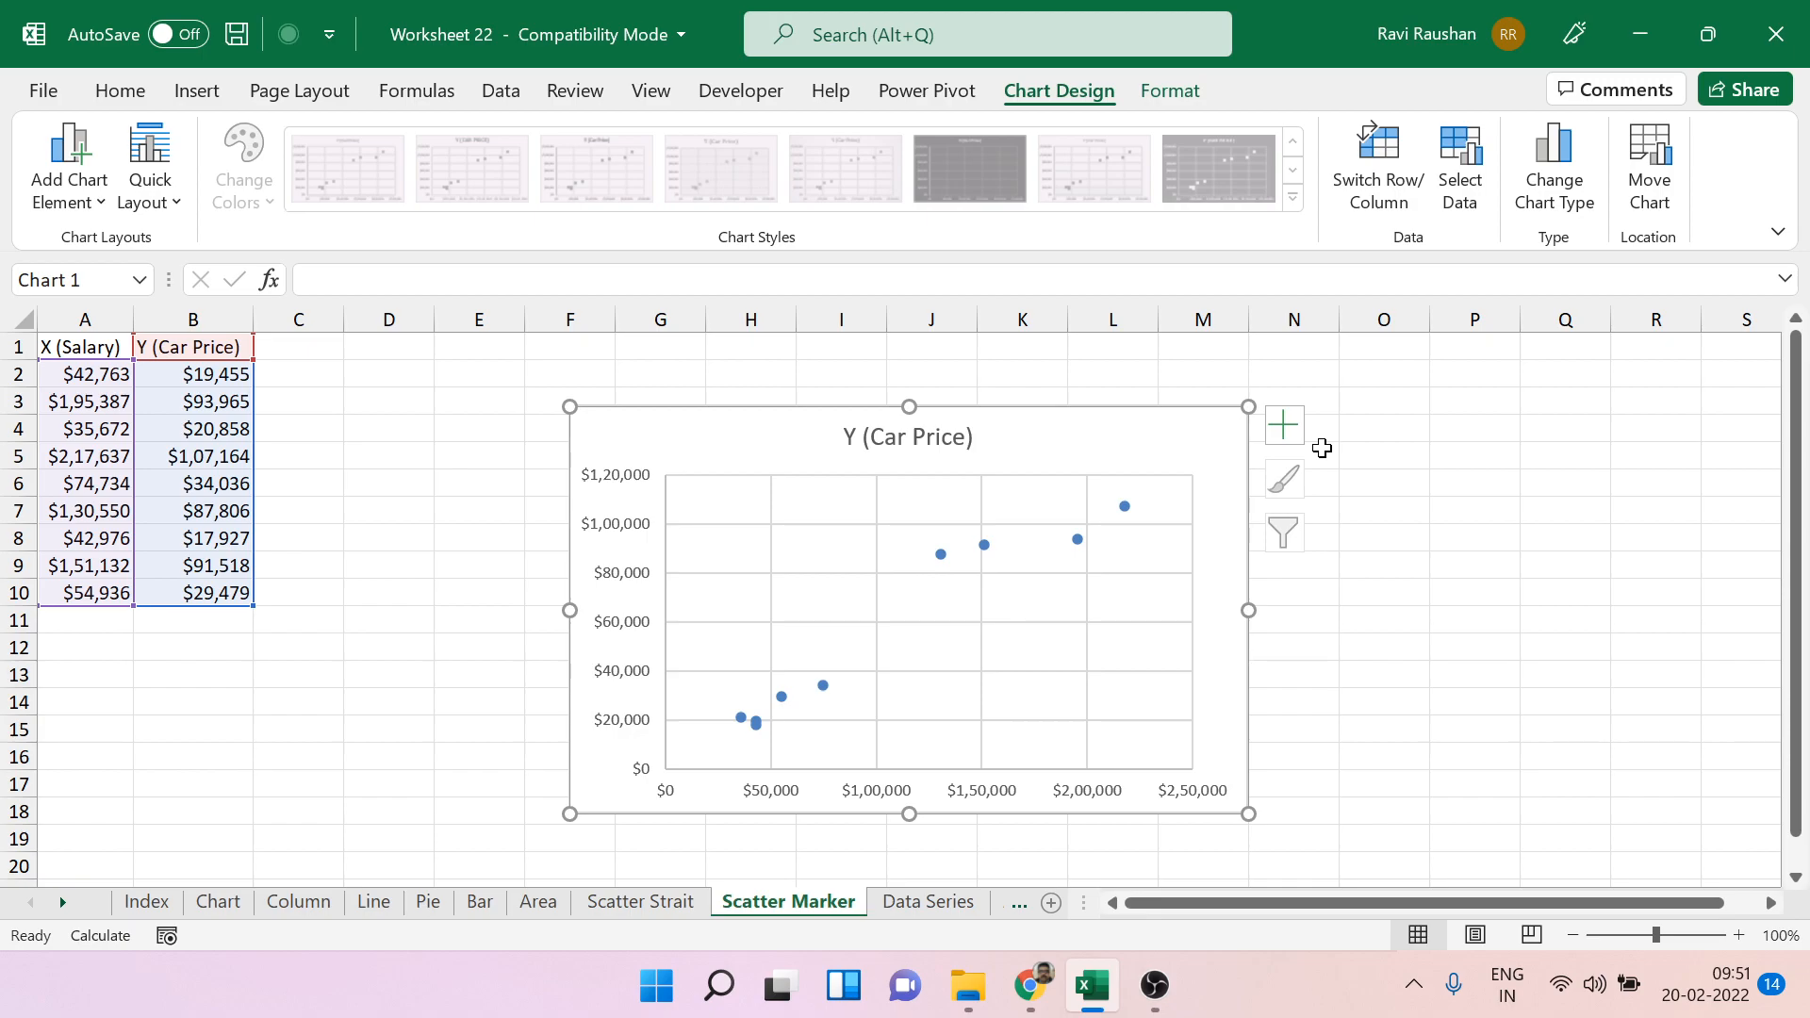
key(Delete)
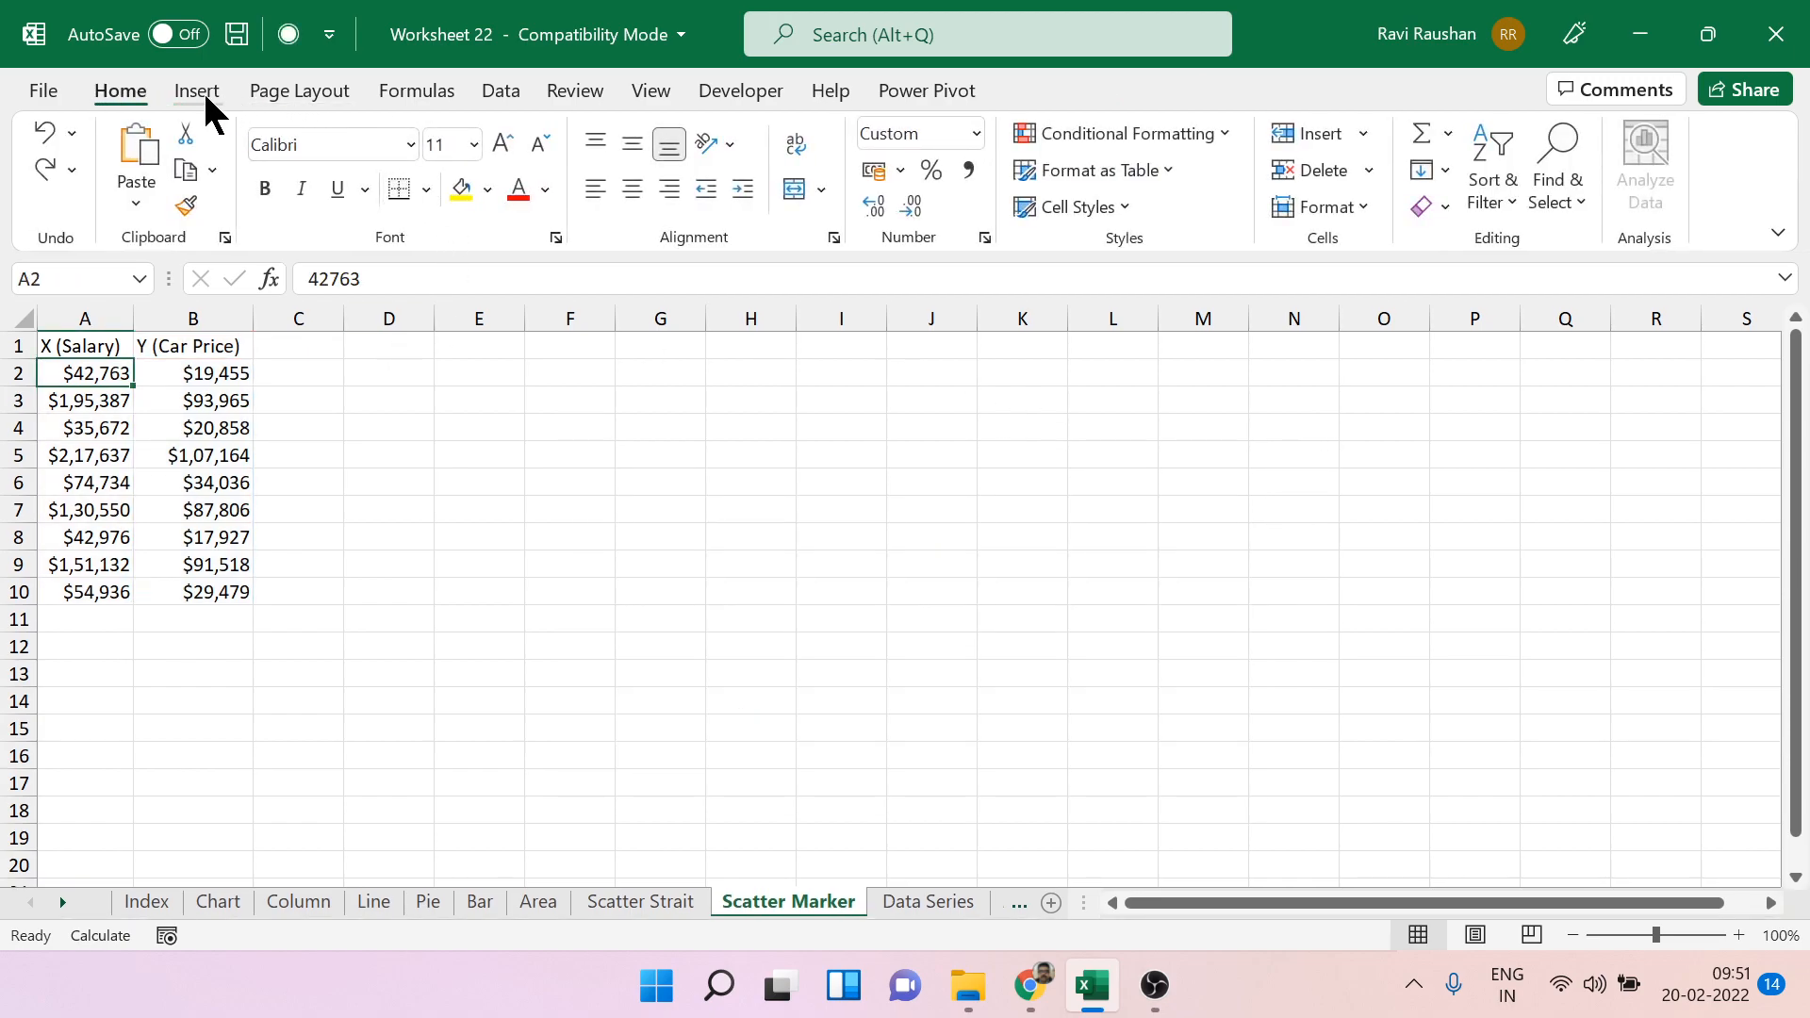
Try a scatter chart with smooth lines and markers for the salary and car price data, and delete it.
click(198, 92)
click(865, 134)
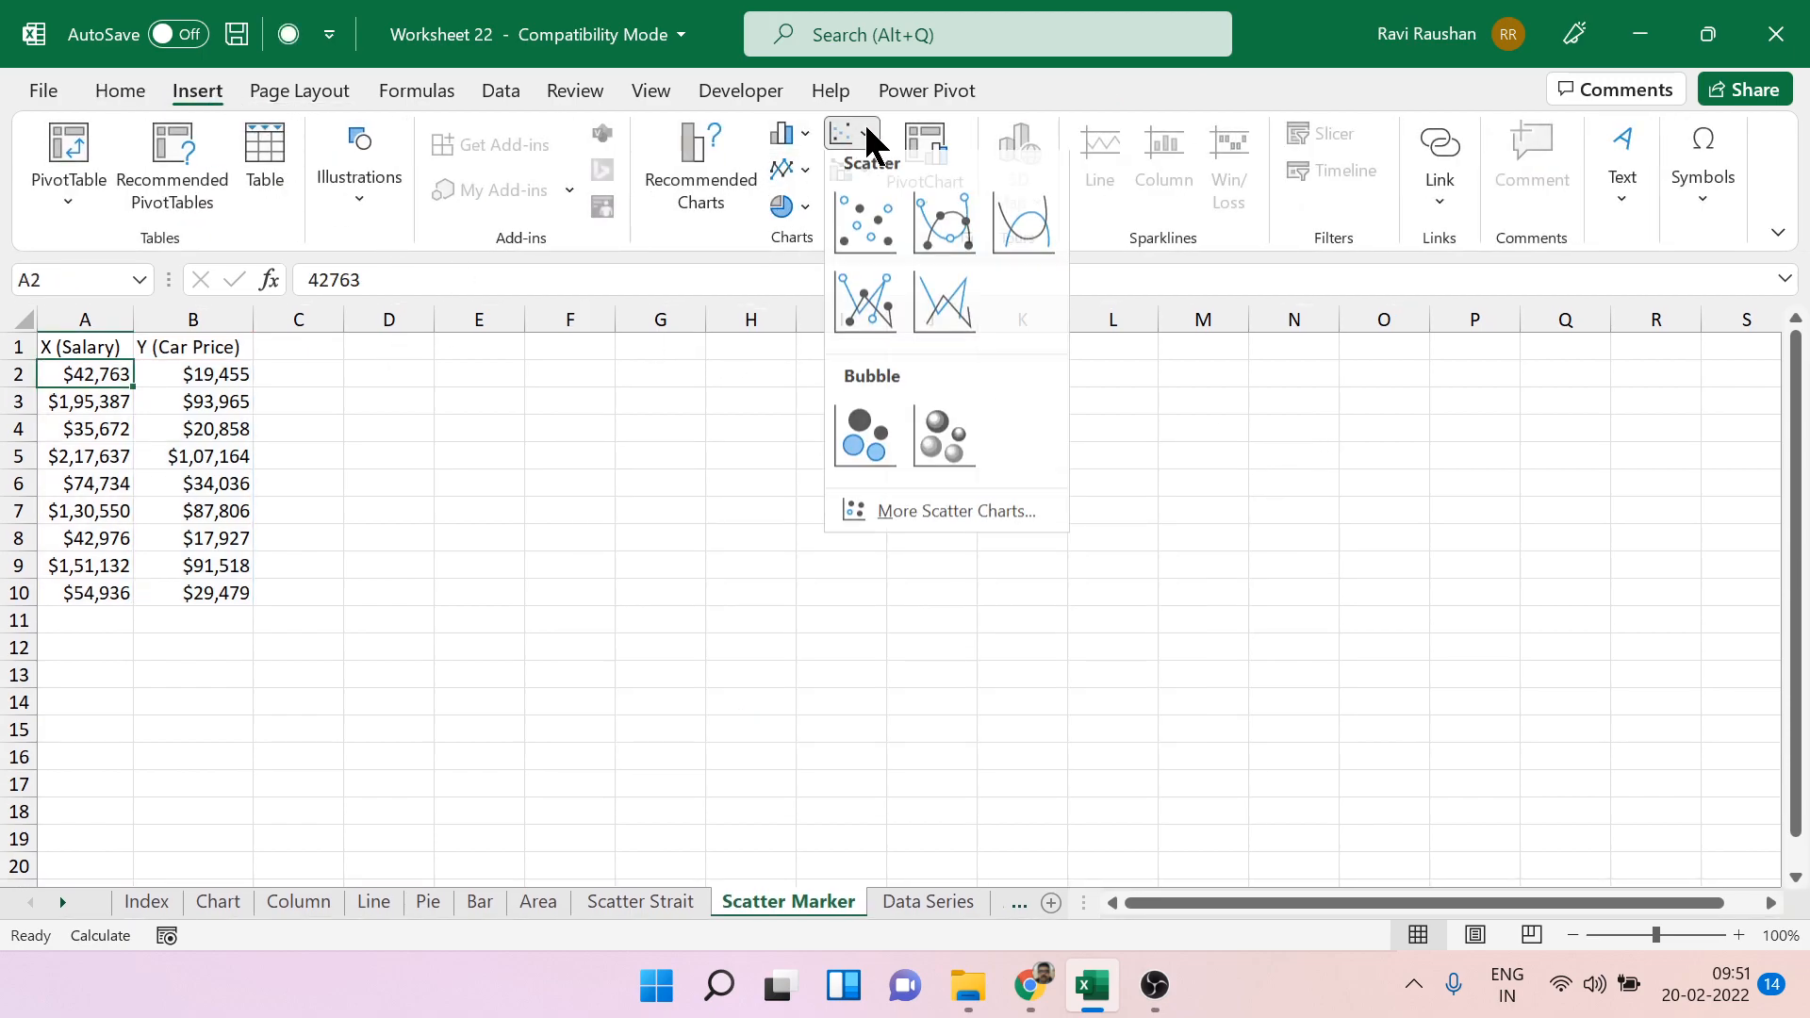
click(927, 234)
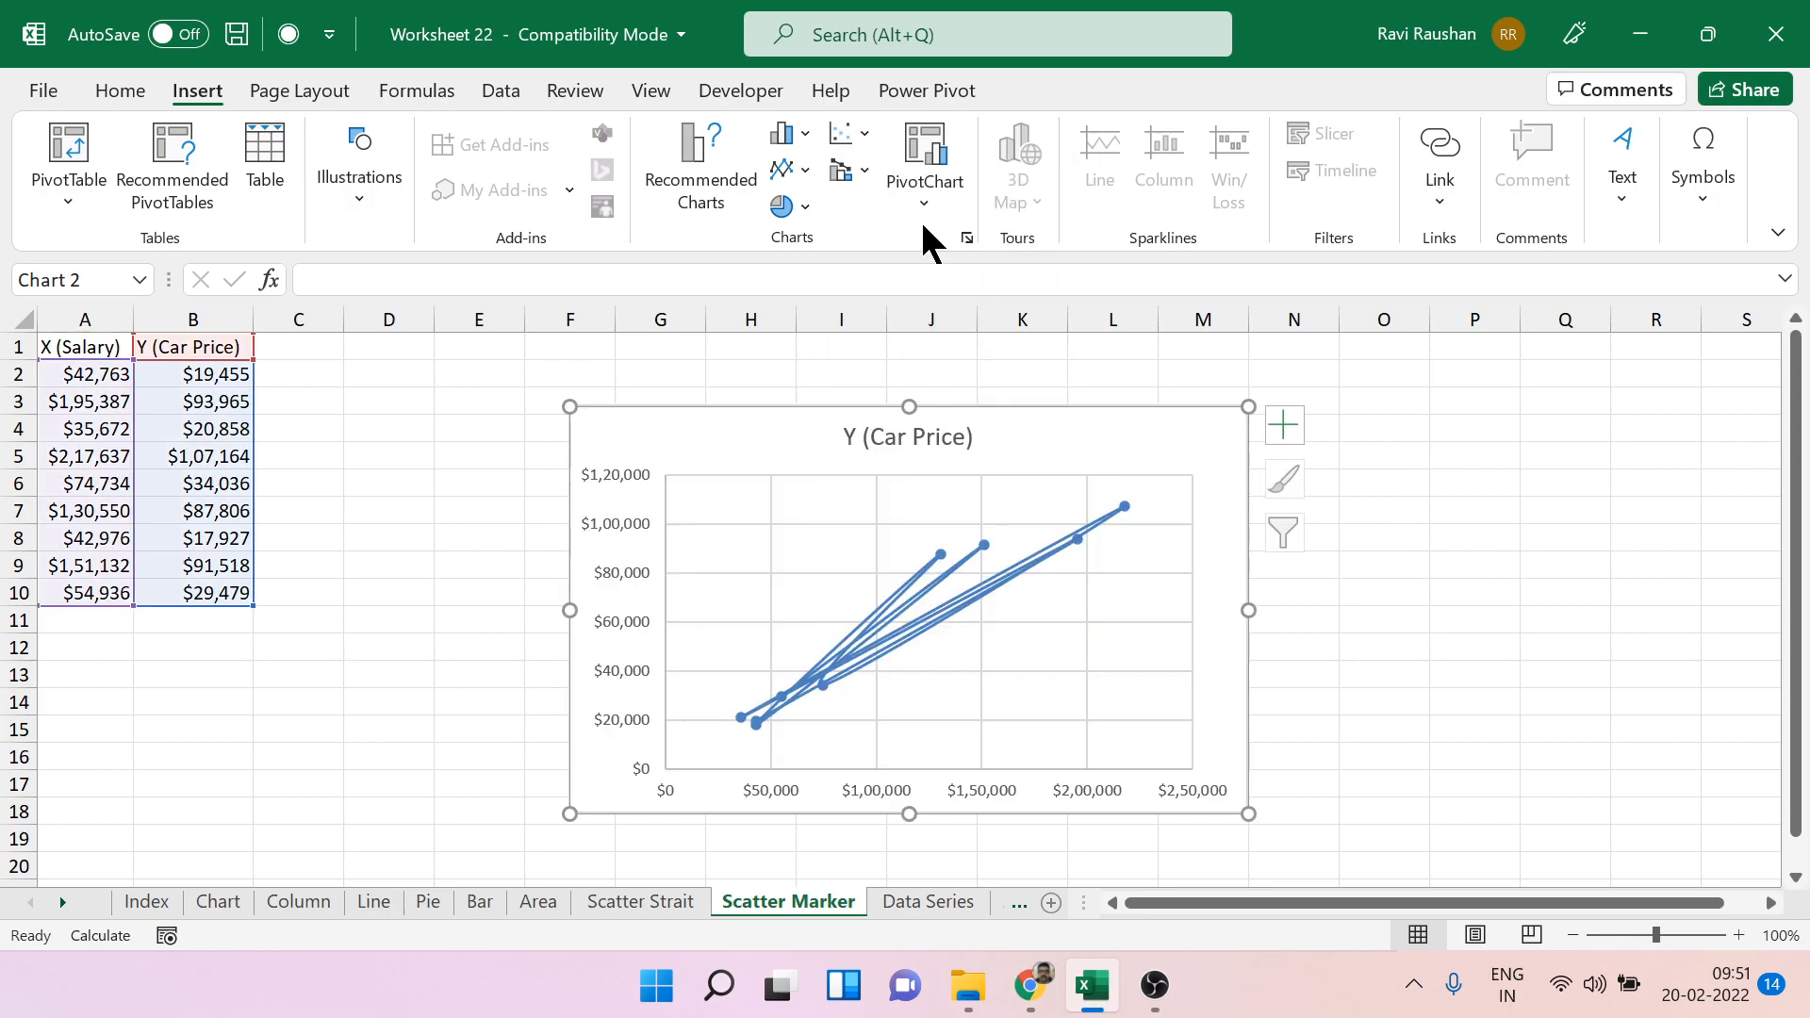
key(Delete)
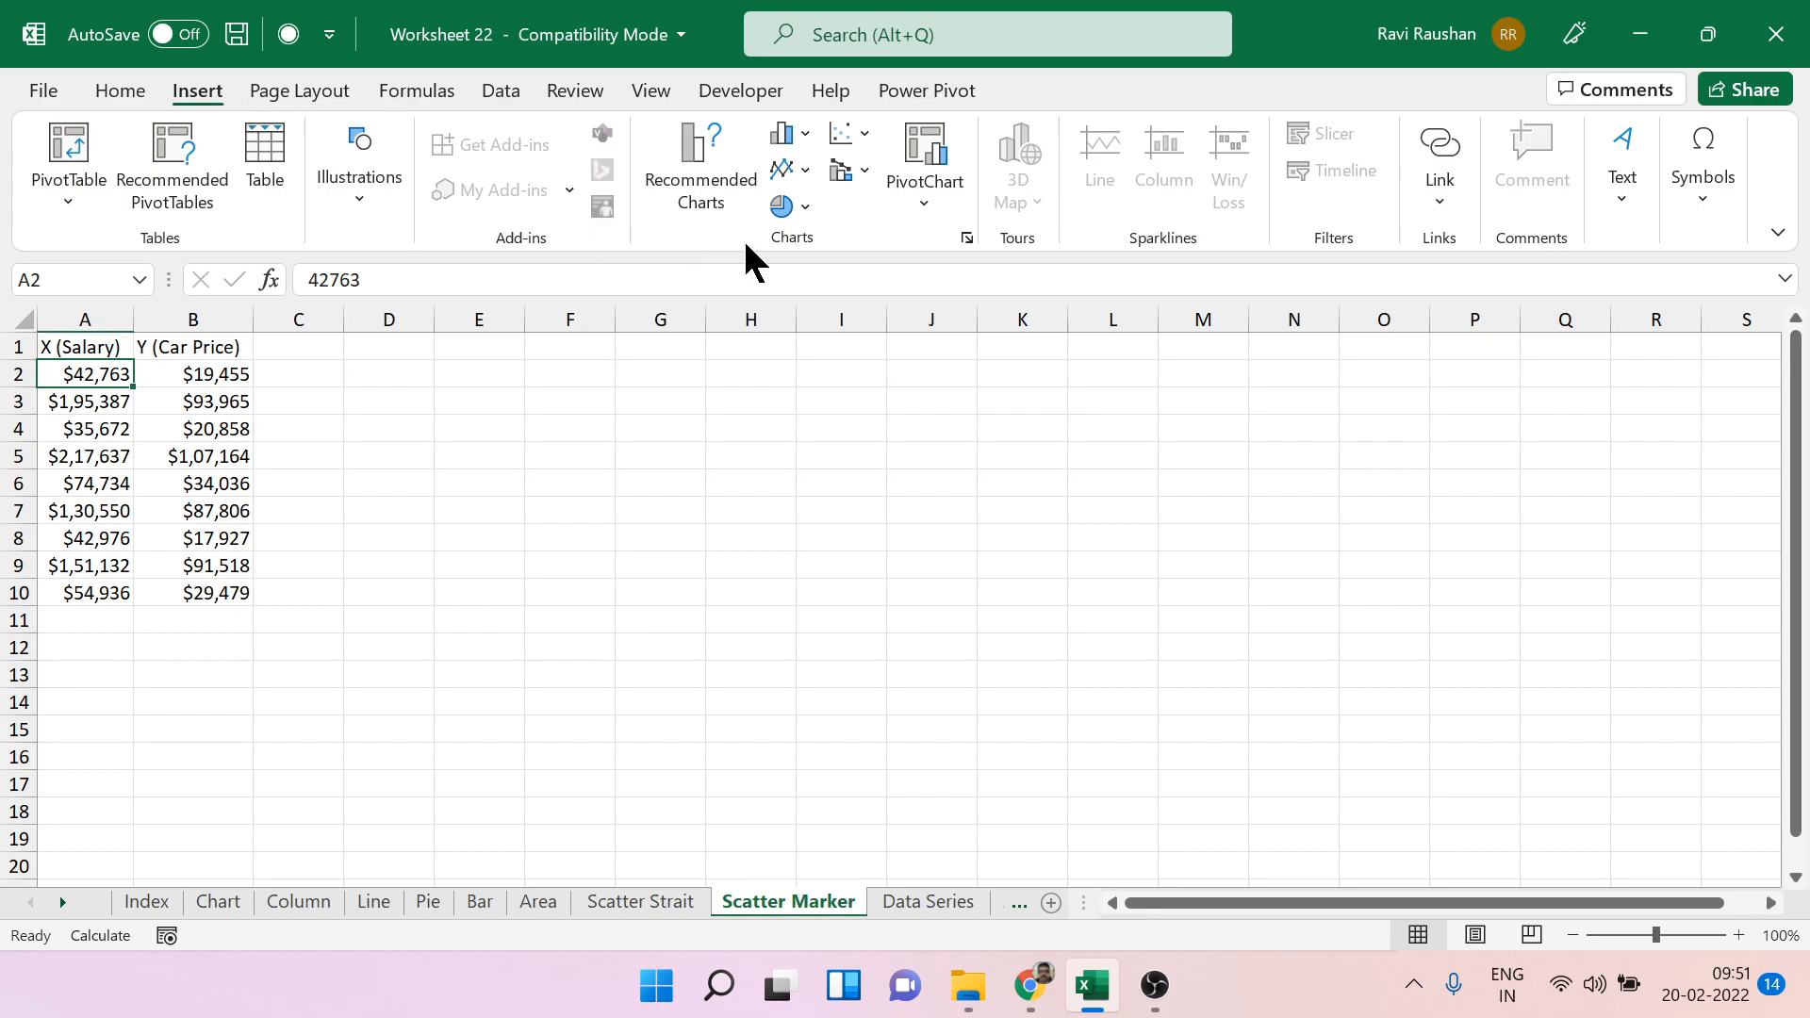
Insert a markers-only scatter chart of car price against salary and add a linear trendline to its data points.
click(871, 134)
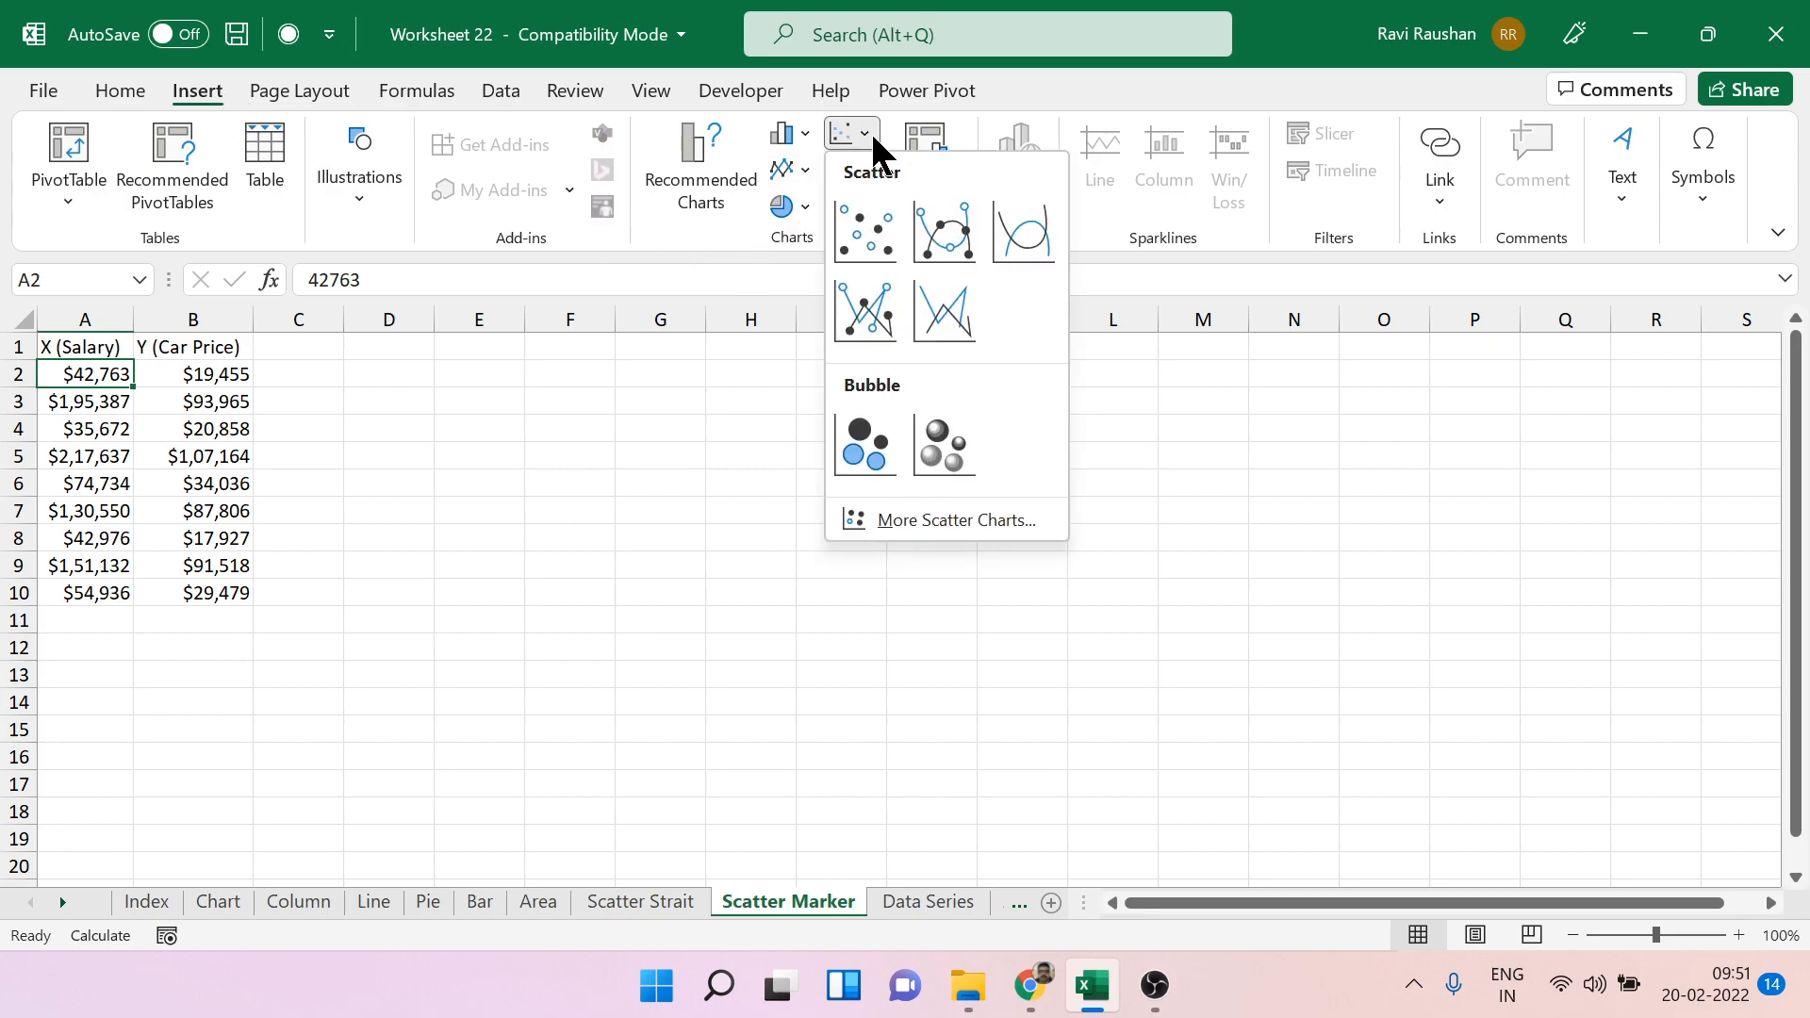
click(865, 231)
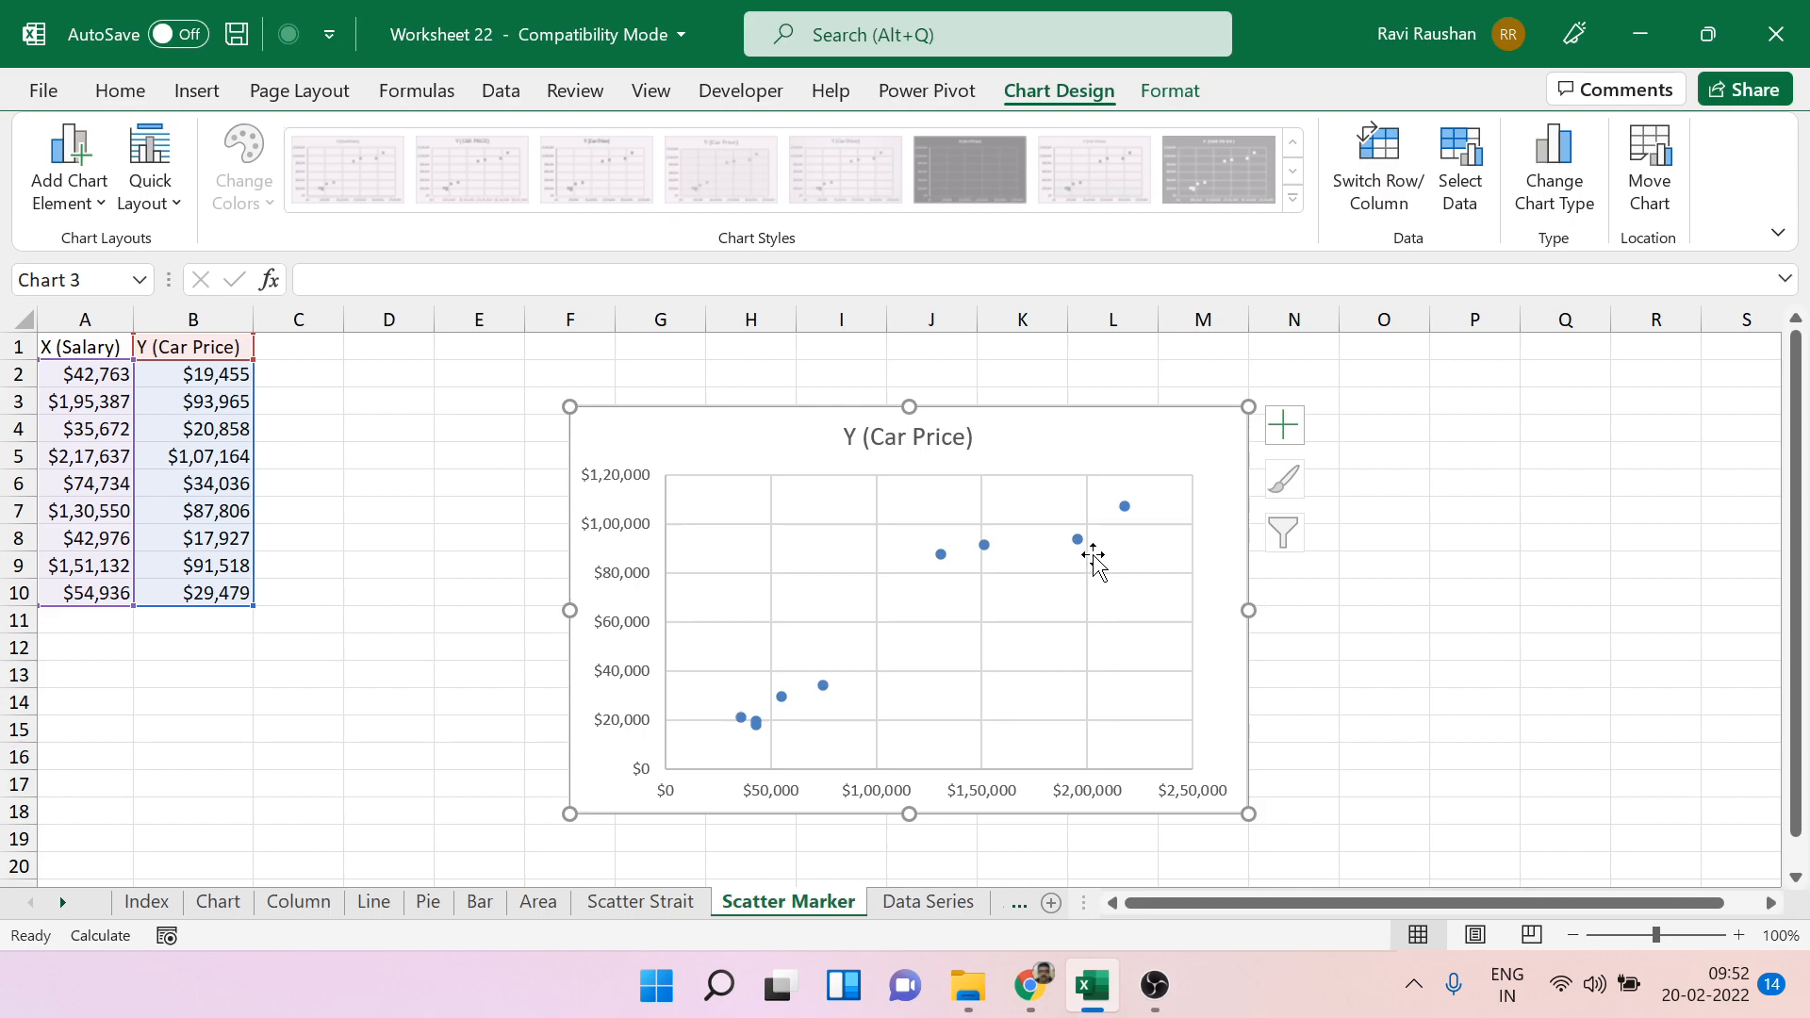
mouse_move(1081, 547)
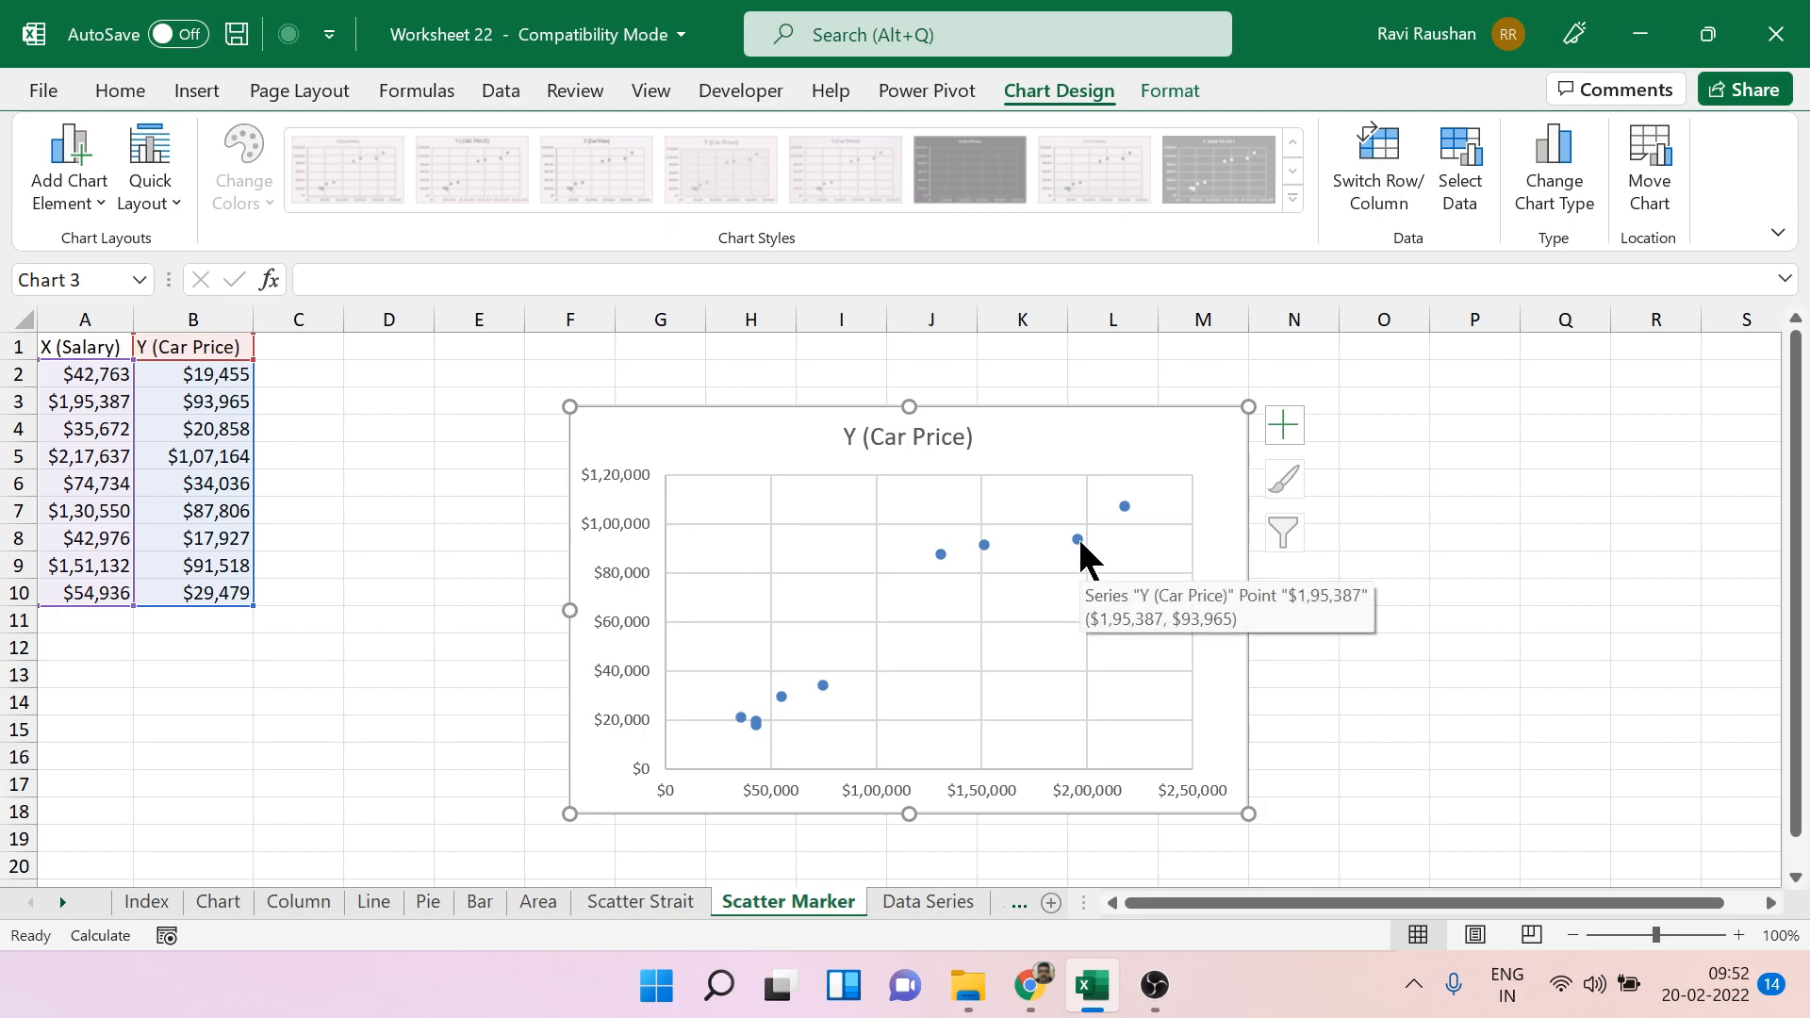
right_click(821, 688)
click(945, 622)
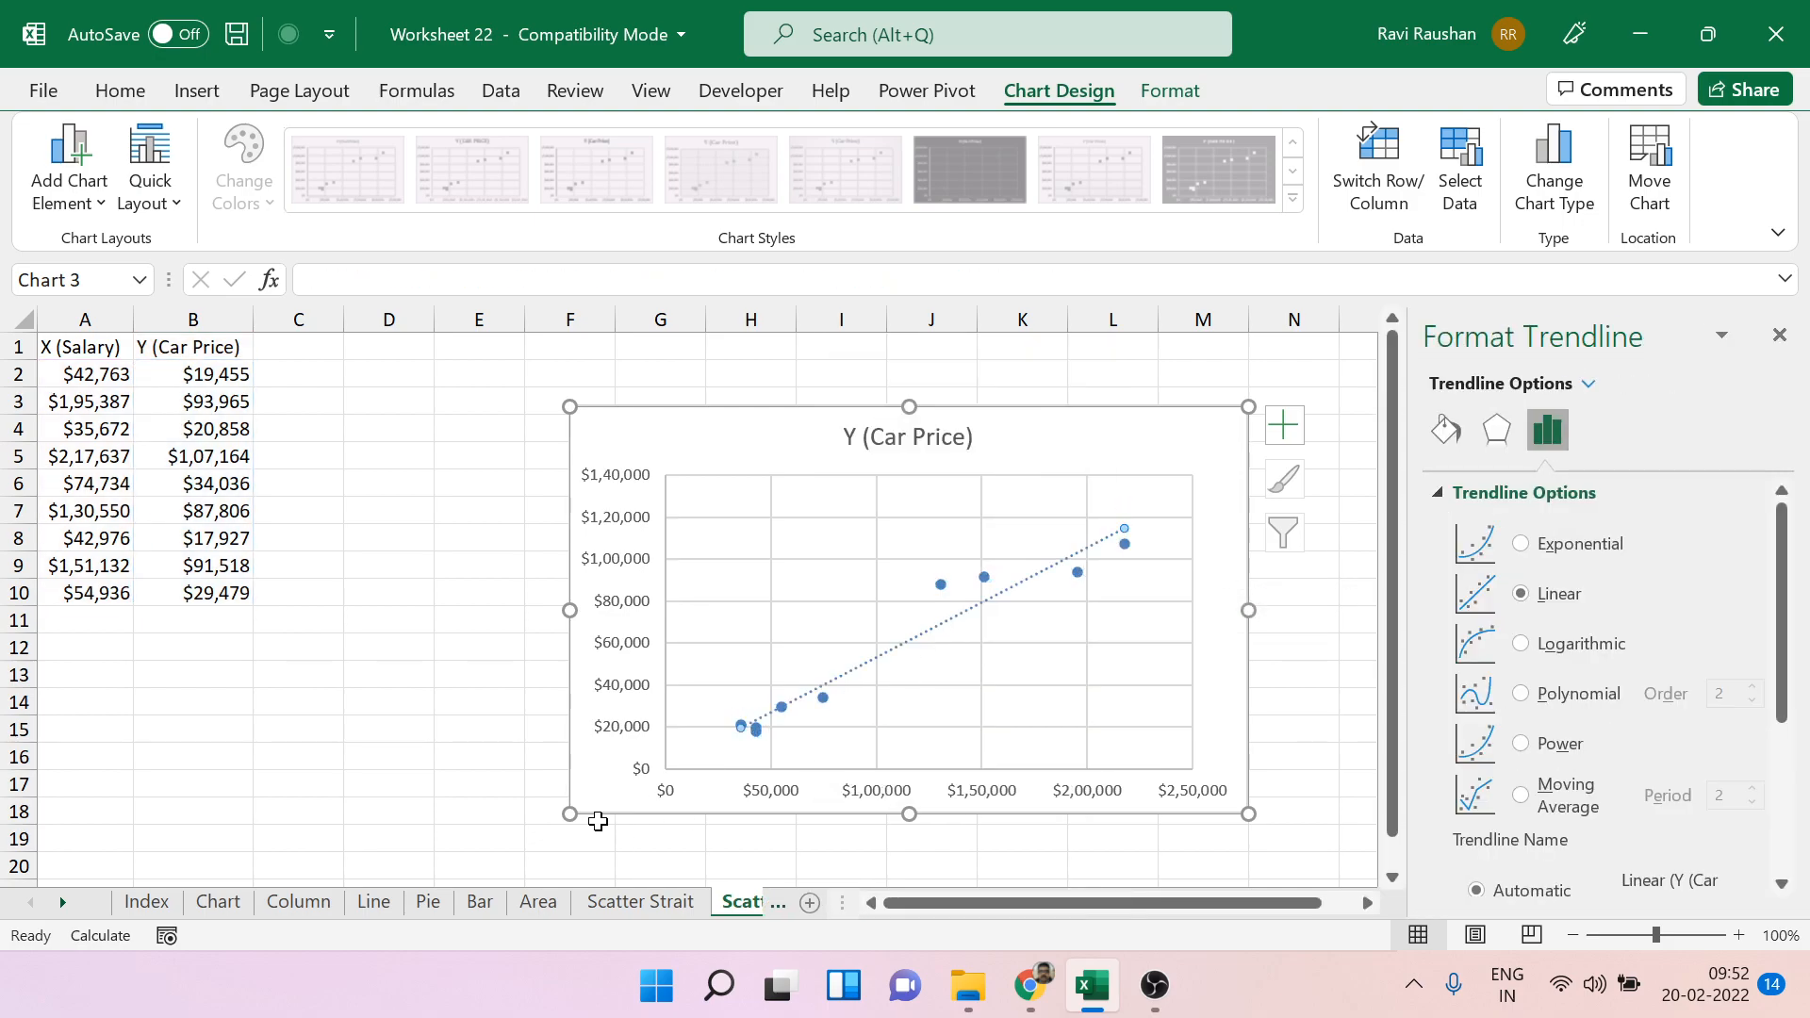
click(1779, 336)
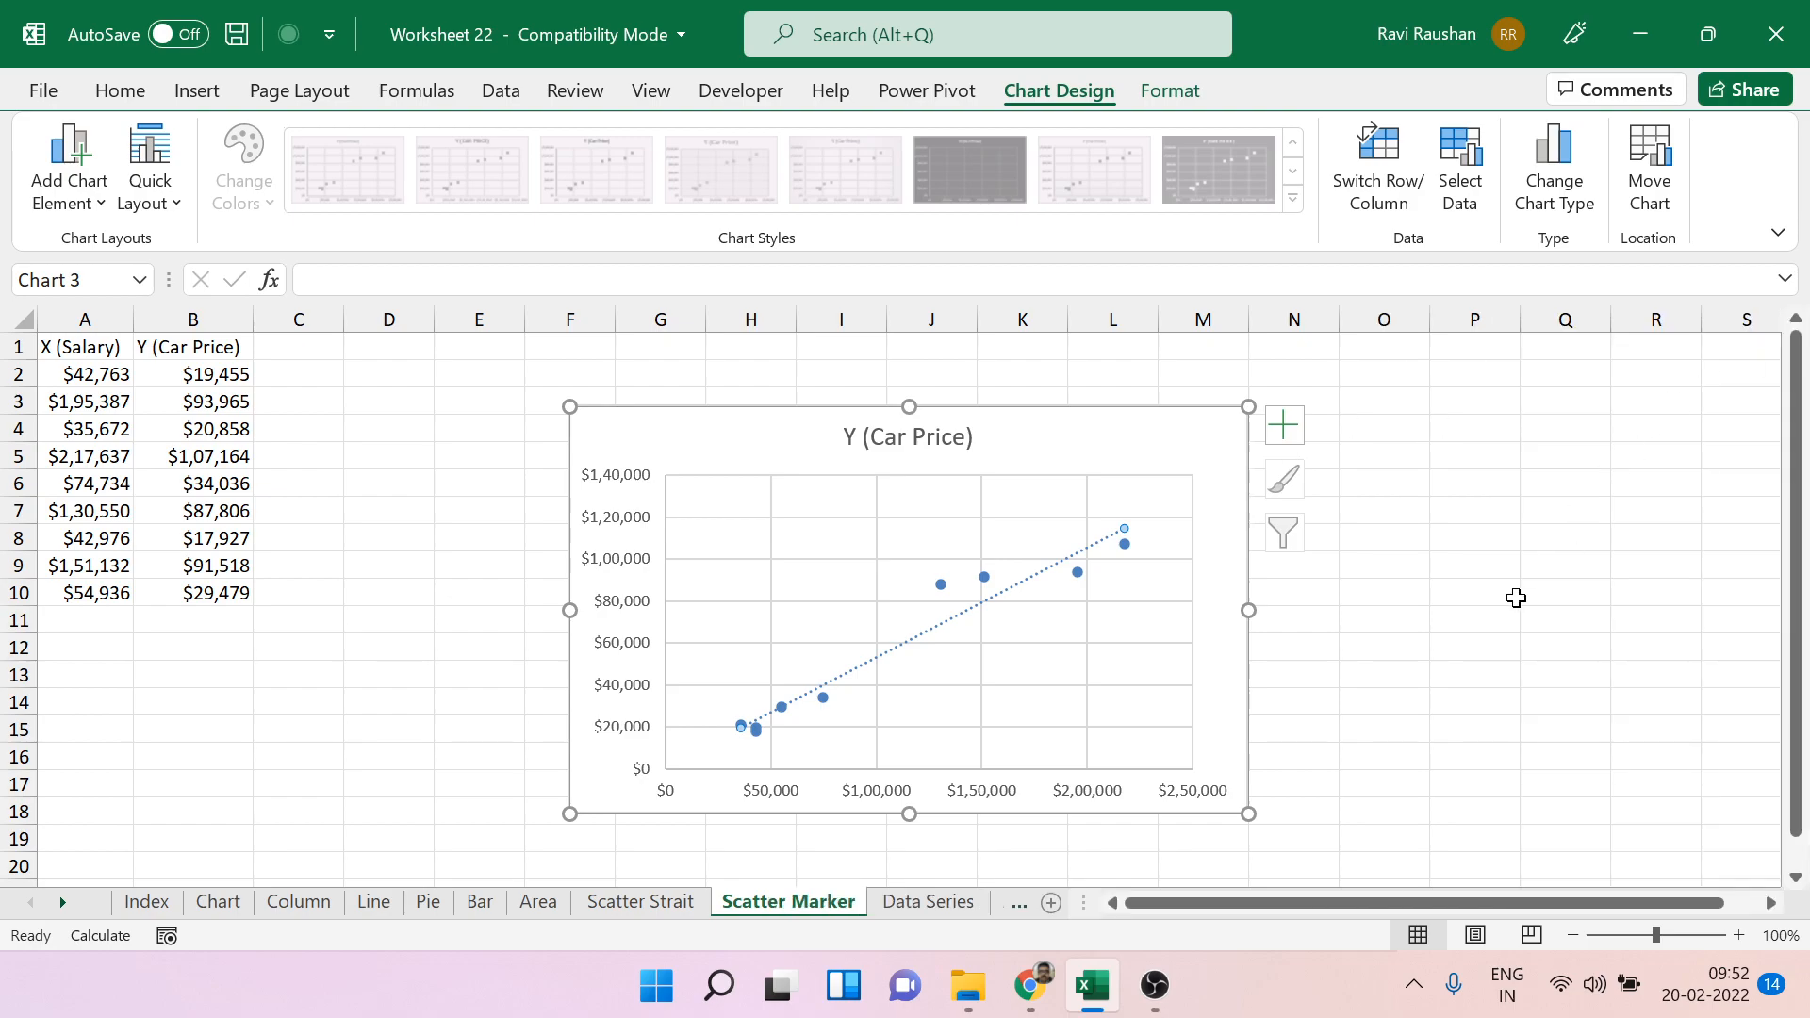